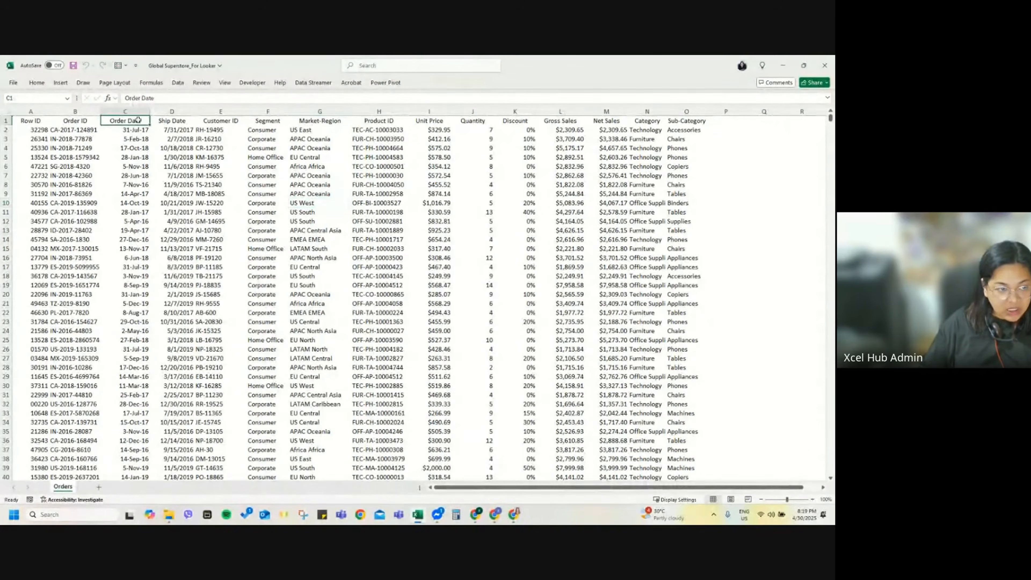
Step: Examine the extent of the Order Date column and review the Unit Price, Quantity, Discount, Gross Sales and Net Sales columns
{"action": "left_click", "coordinate": [138, 120]}
{"action": "key", "text": "Down"}
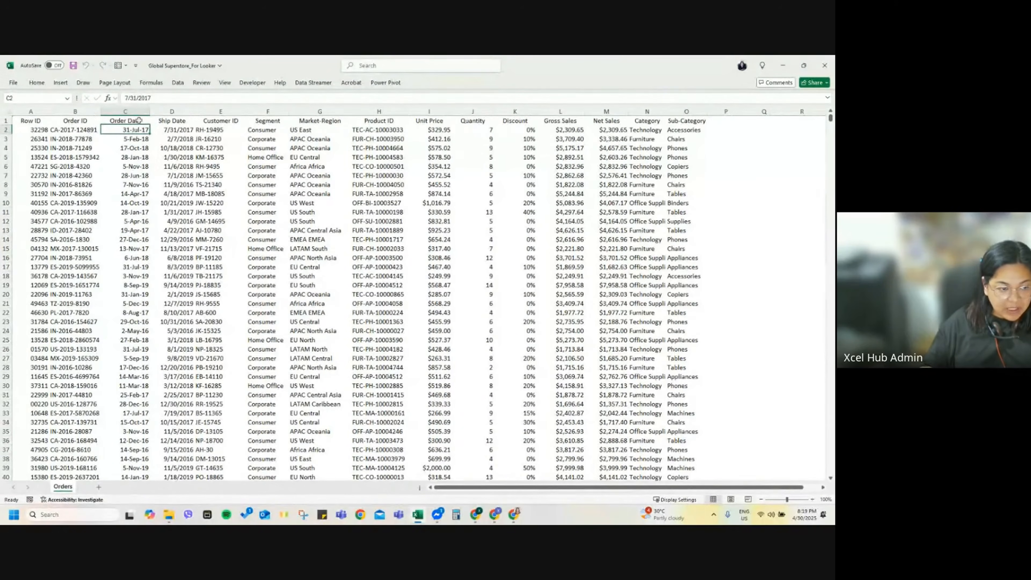
{"action": "key", "text": "ctrl+Down"}
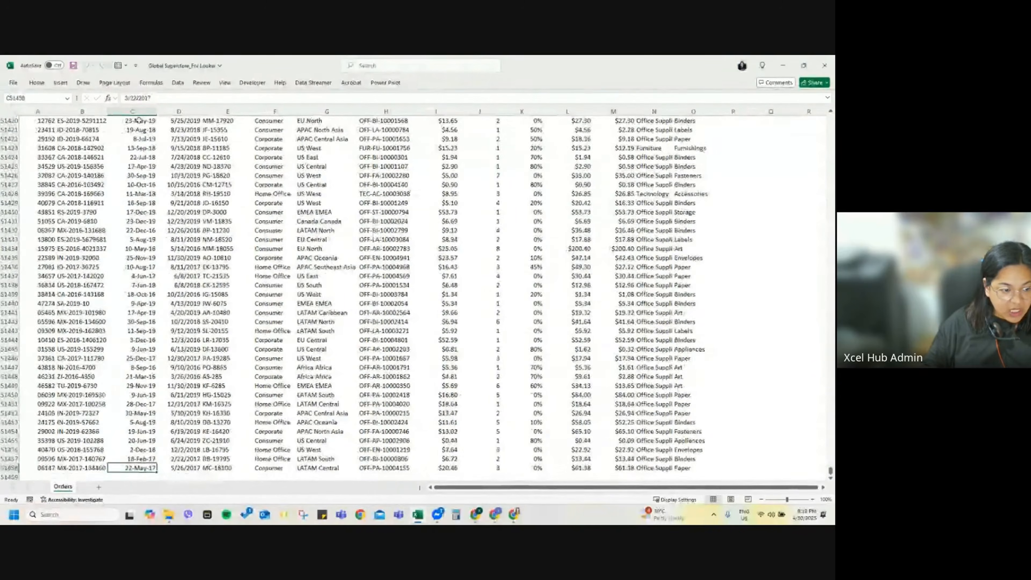
{"action": "key", "text": "ctrl+Up"}
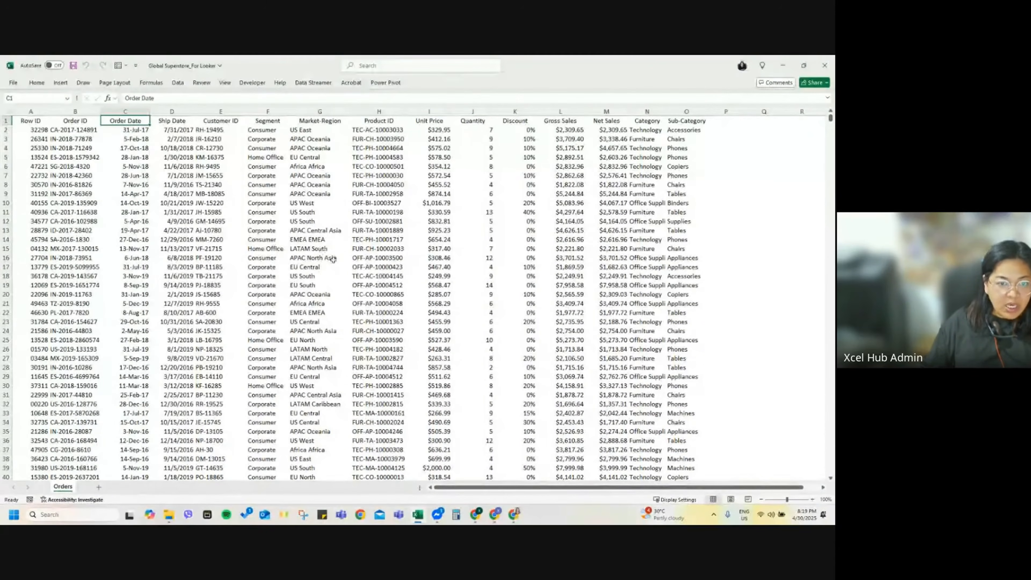
{"action": "left_click", "coordinate": [130, 111]}
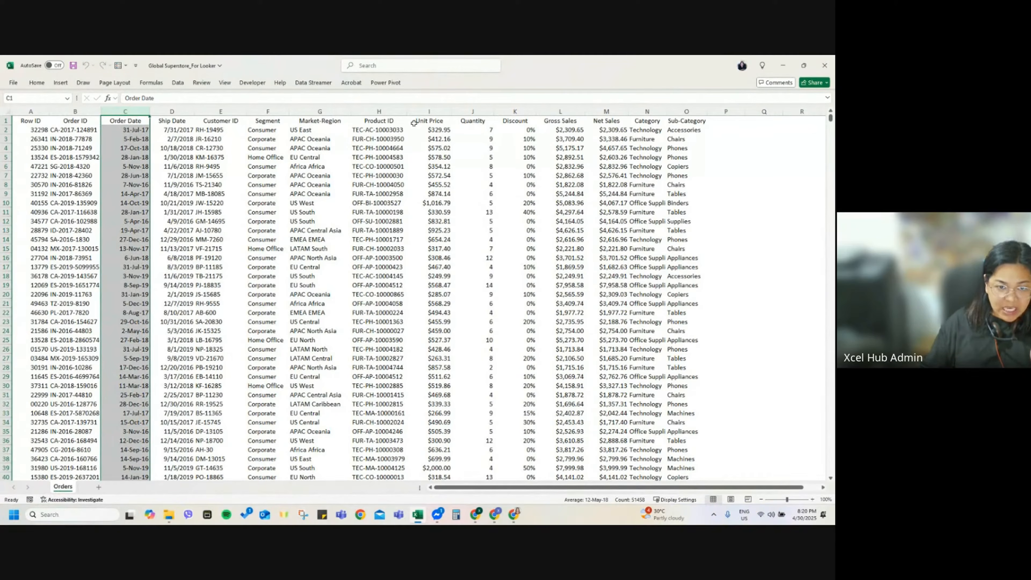
{"action": "left_click", "coordinate": [430, 111]}
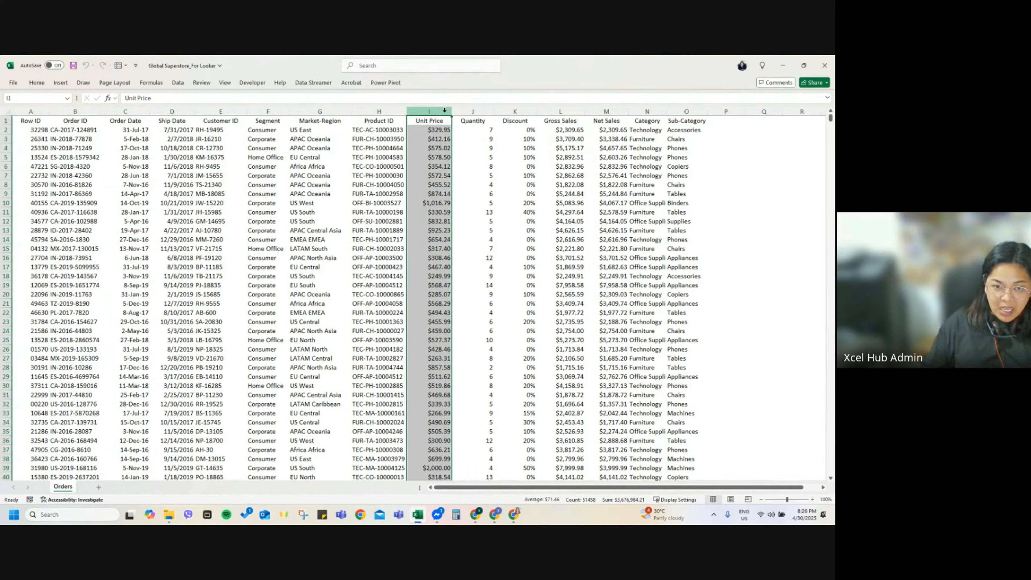
{"action": "left_click", "coordinate": [473, 111]}
{"action": "left_click", "coordinate": [515, 111]}
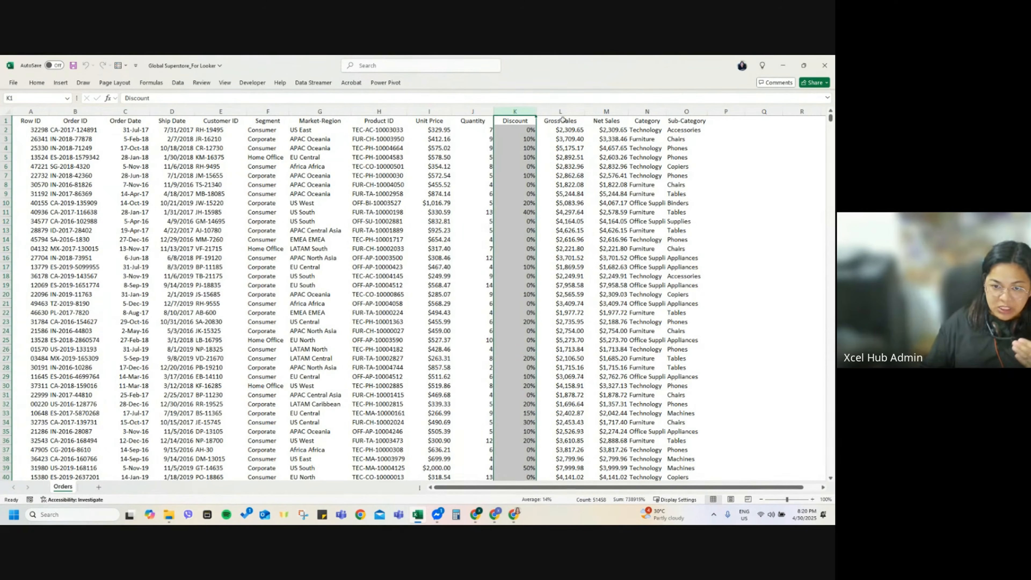
{"action": "left_click", "coordinate": [574, 112]}
{"action": "left_click", "coordinate": [605, 111]}
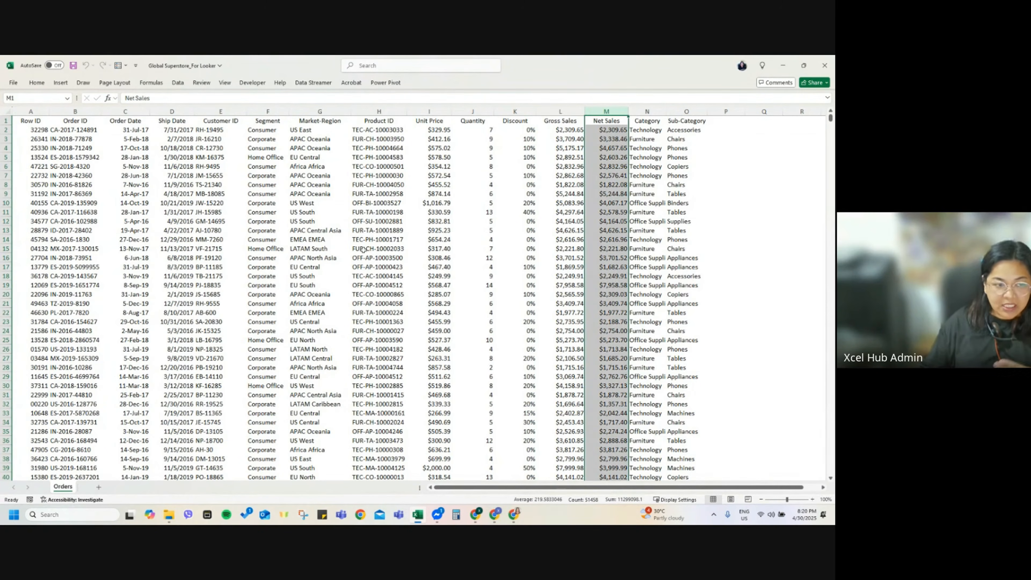
Step: Convert the whole orders data range into a table with headers
{"action": "left_click", "coordinate": [98, 275]}
{"action": "left_click", "coordinate": [254, 192]}
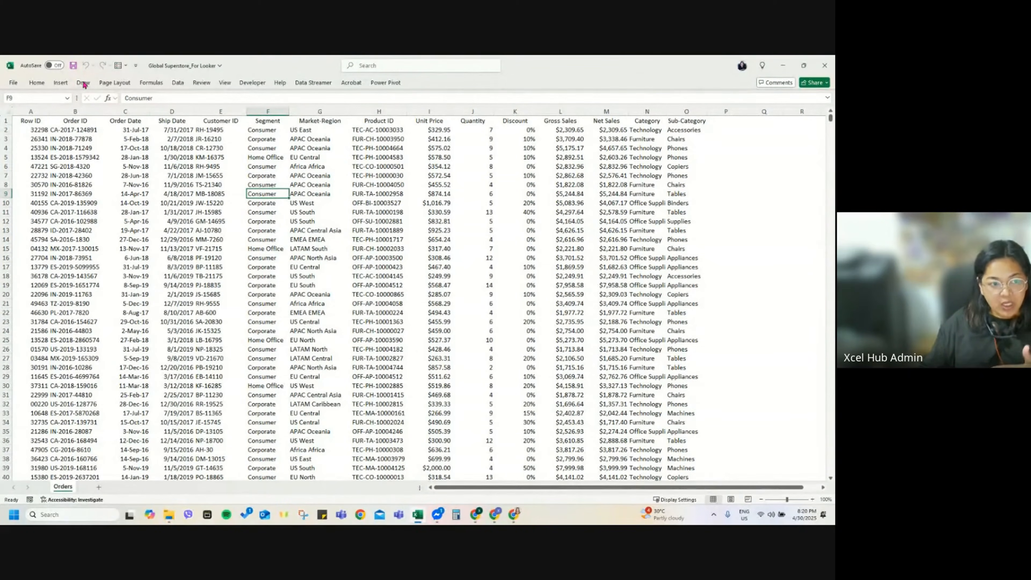
{"action": "left_click", "coordinate": [60, 83]}
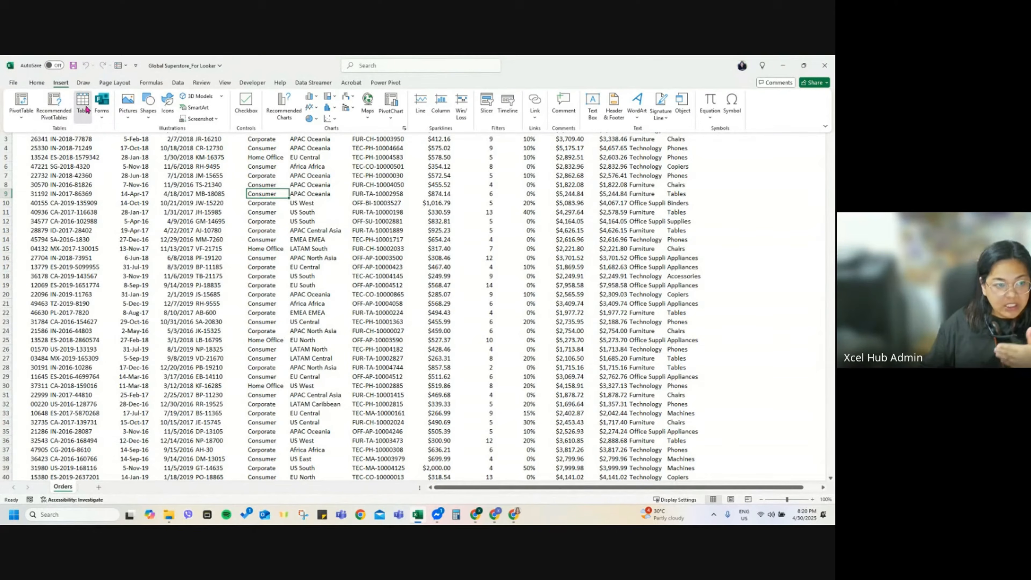
{"action": "left_click", "coordinate": [84, 105]}
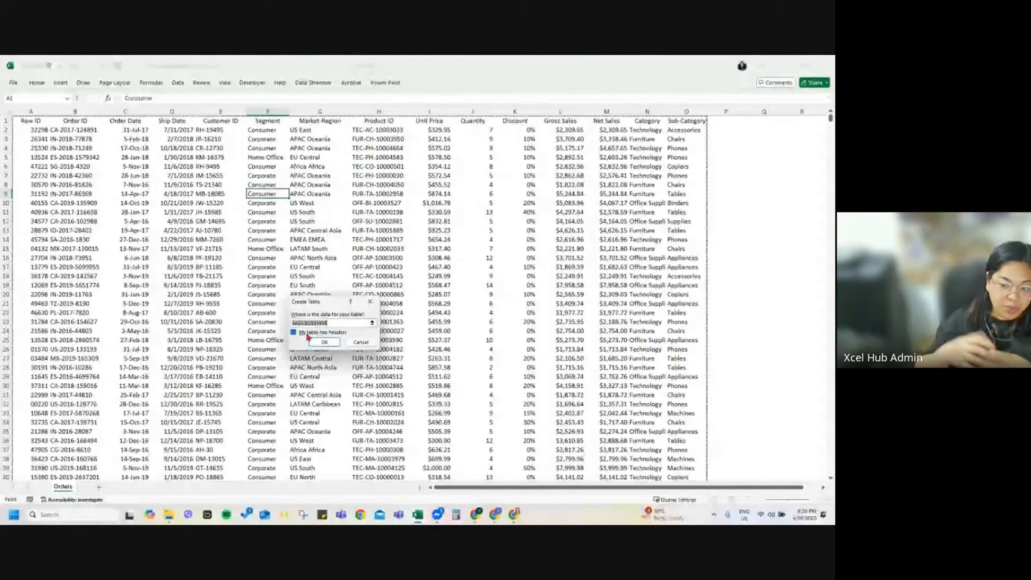
{"action": "left_click", "coordinate": [324, 343]}
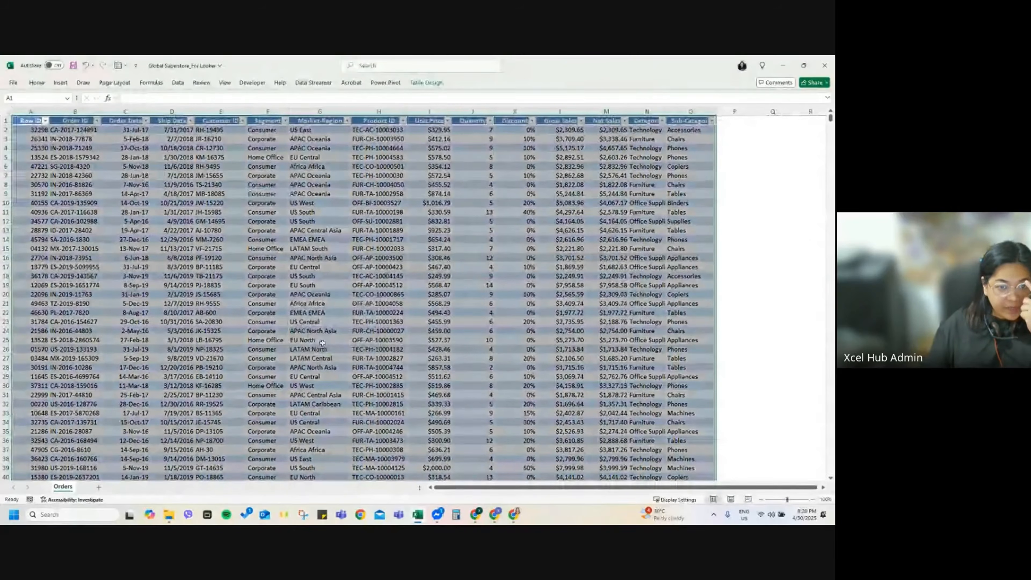
Step: Turn off banded rows for the orders table
{"action": "left_click", "coordinate": [428, 84]}
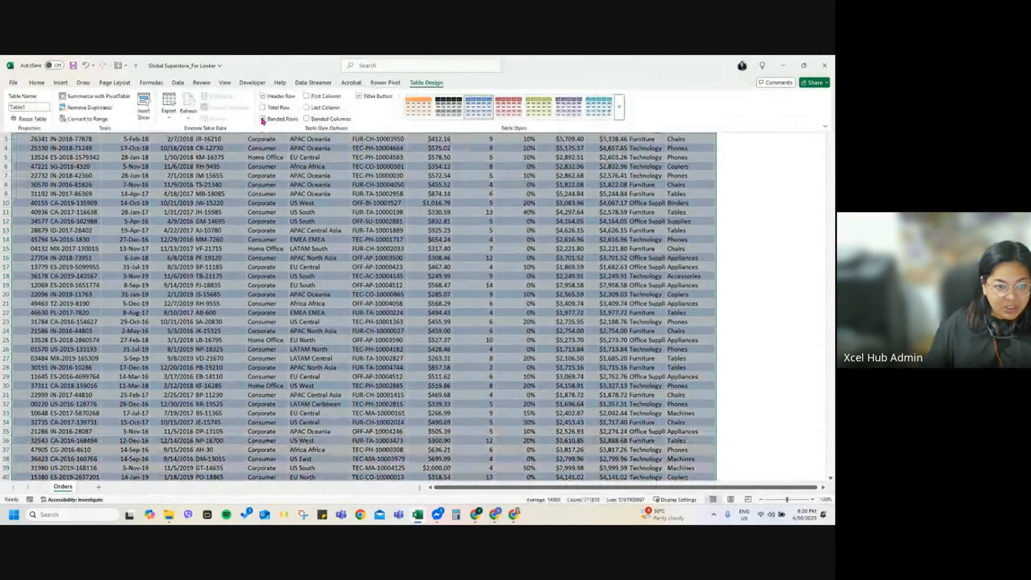
{"action": "left_click", "coordinate": [262, 118]}
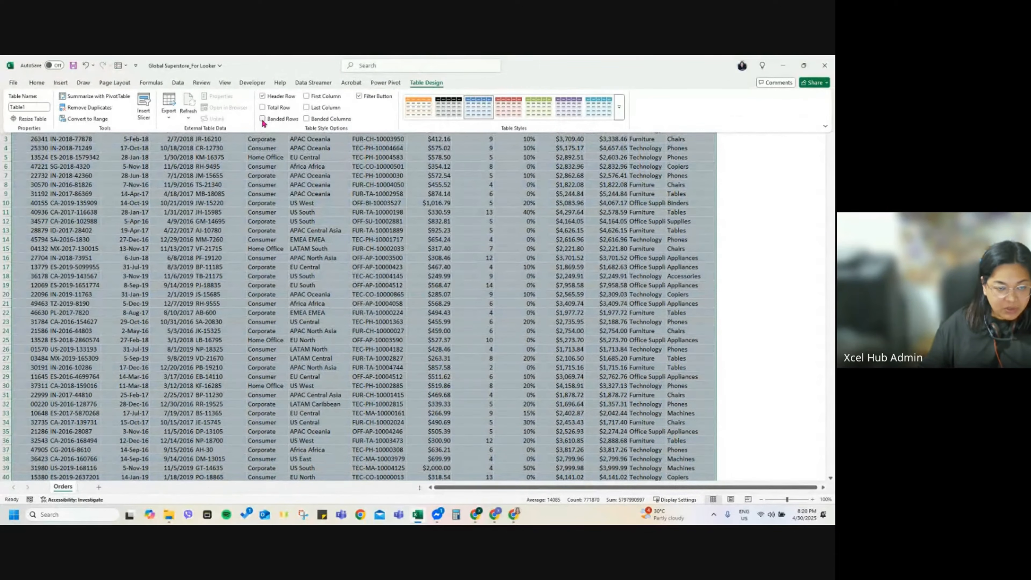
{"action": "key", "text": "Escape"}
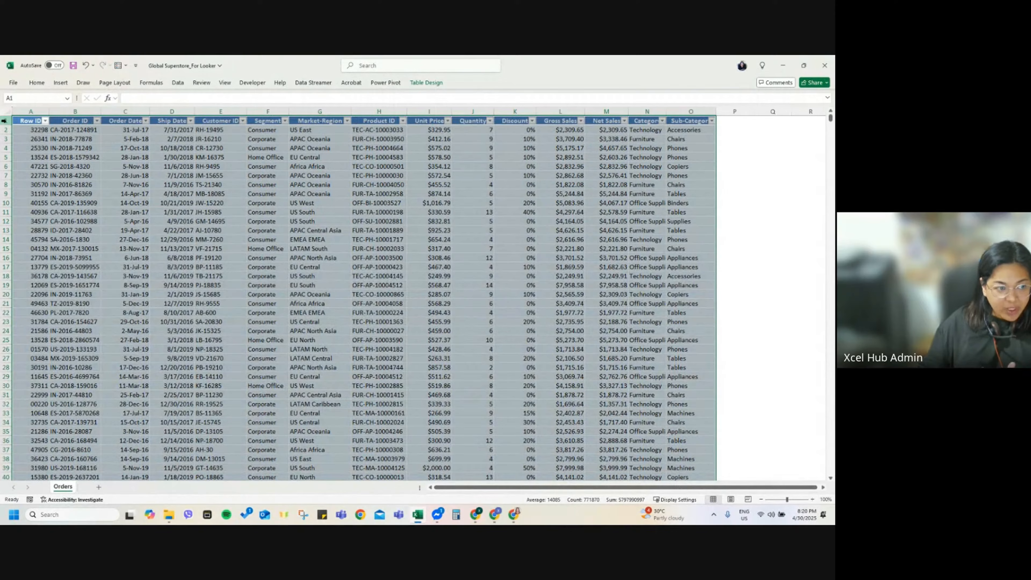
{"action": "left_click", "coordinate": [284, 120]}
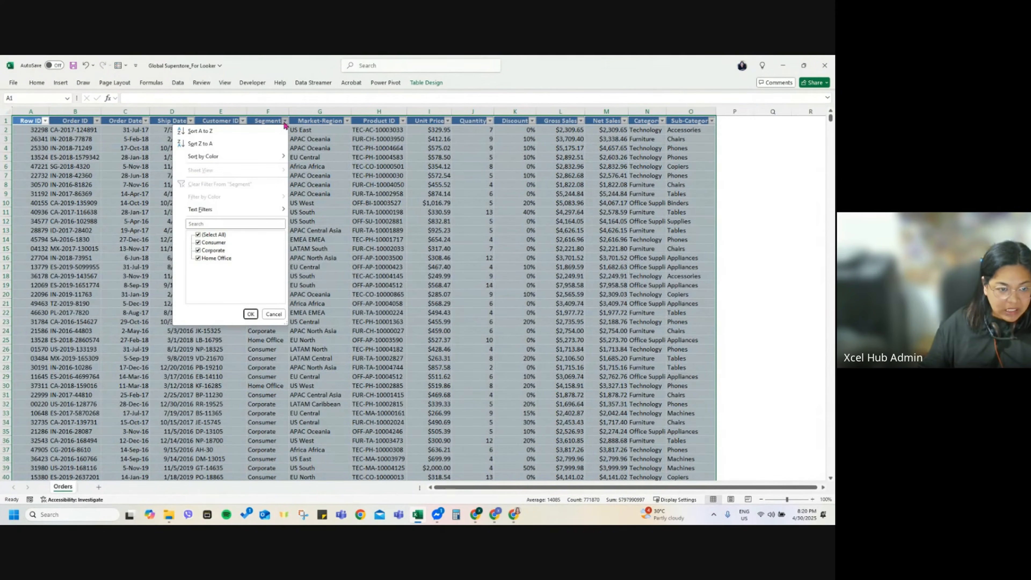
{"action": "left_click", "coordinate": [284, 121]}
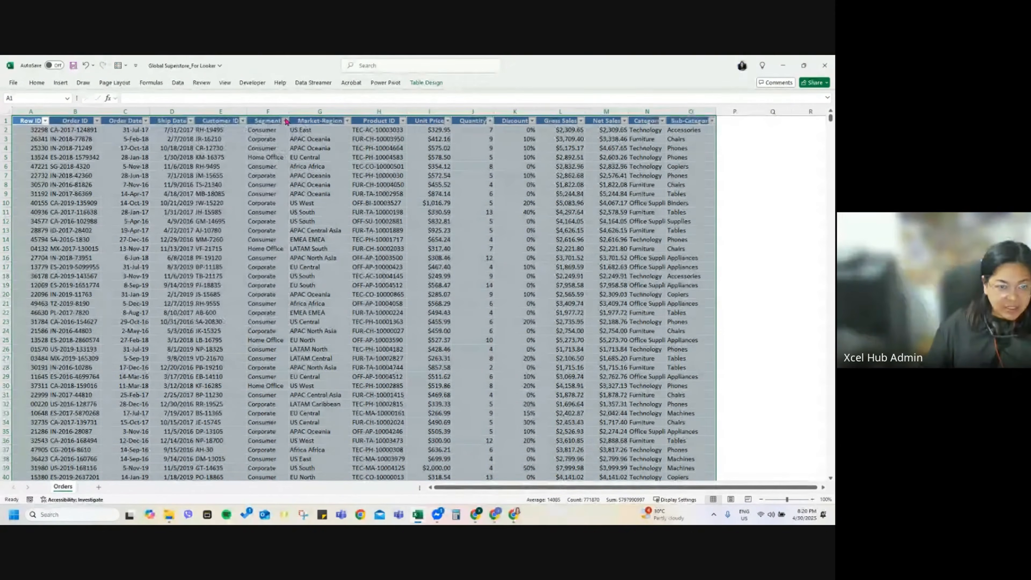
{"action": "left_click", "coordinate": [284, 121]}
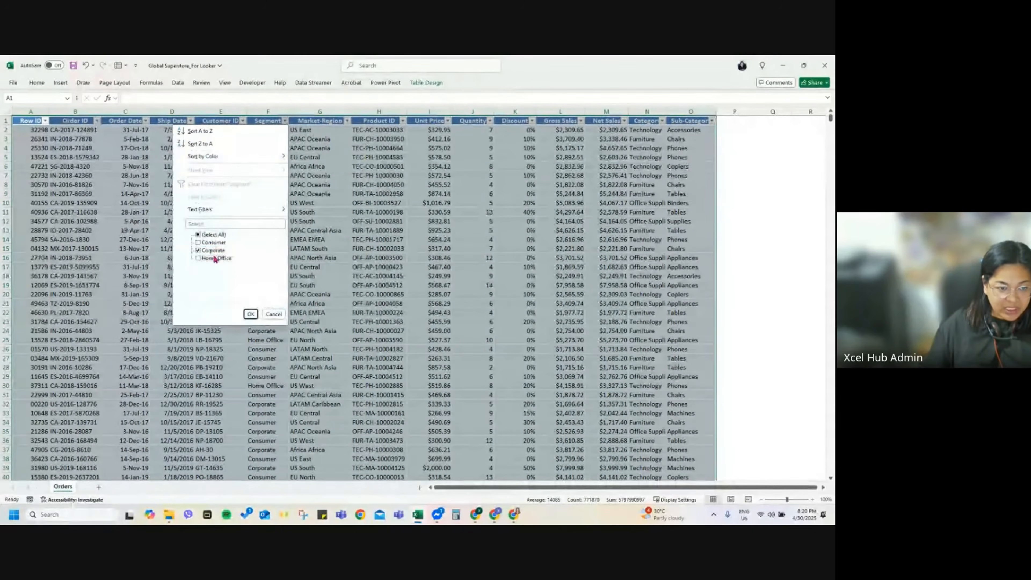
{"action": "left_click", "coordinate": [273, 314]}
Step: Insert ten blank rows above the table's header row
{"action": "left_click", "coordinate": [5, 120]}
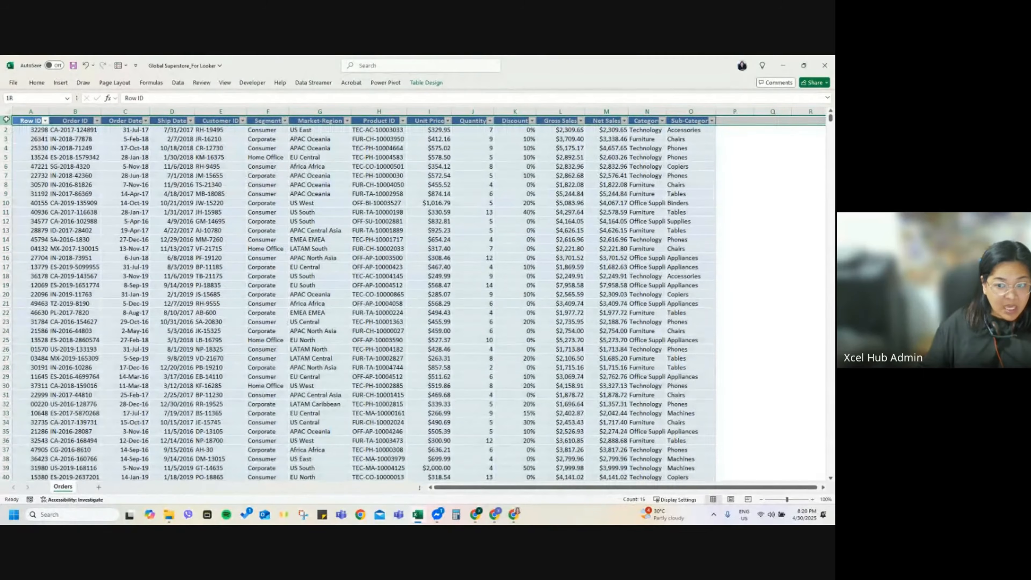
{"action": "mouse_move", "coordinate": [6, 133]}
{"action": "left_mouse_down"}
{"action": "mouse_move", "coordinate": [5, 202]}
{"action": "mouse_move", "coordinate": [6, 121]}
{"action": "left_mouse_up"}
{"action": "left_click", "coordinate": [6, 202]}
{"action": "right_click", "coordinate": [5, 120]}
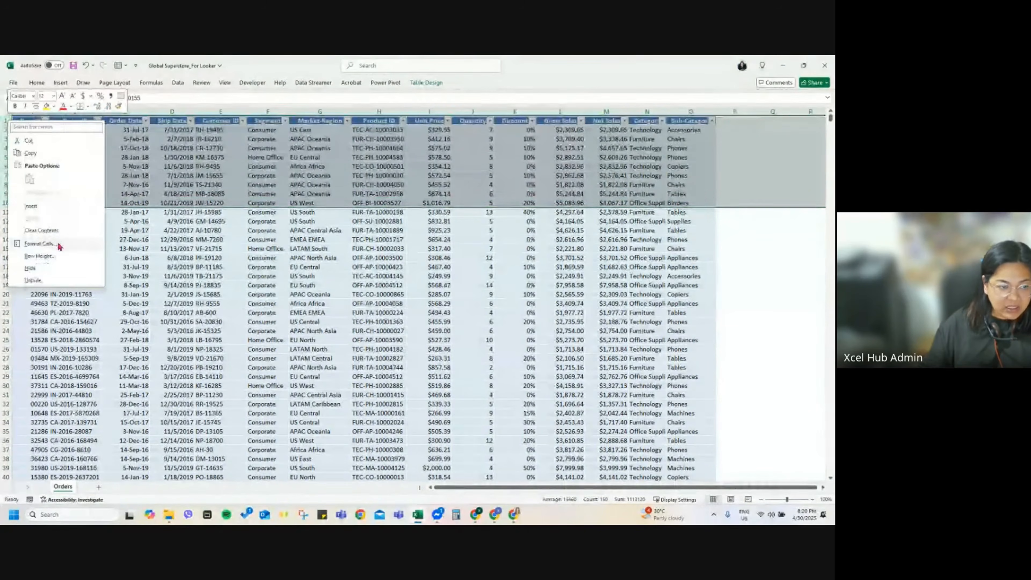
{"action": "left_click", "coordinate": [60, 213]}
Step: Insert table slicers for Segment, Market-Region, Category and Sub-Category
{"action": "left_click", "coordinate": [319, 257]}
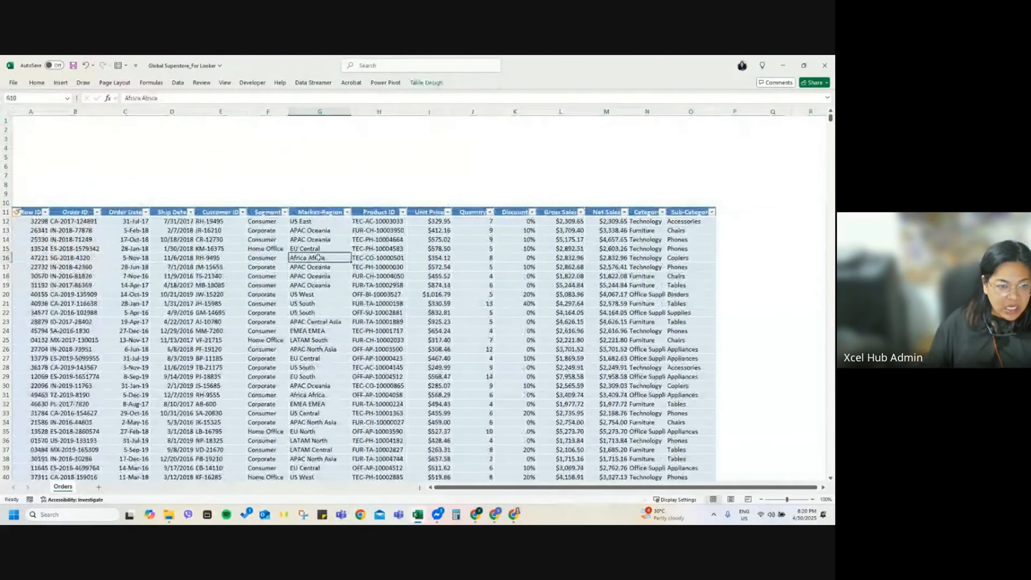
{"action": "left_click", "coordinate": [421, 83]}
{"action": "left_click", "coordinate": [140, 110]}
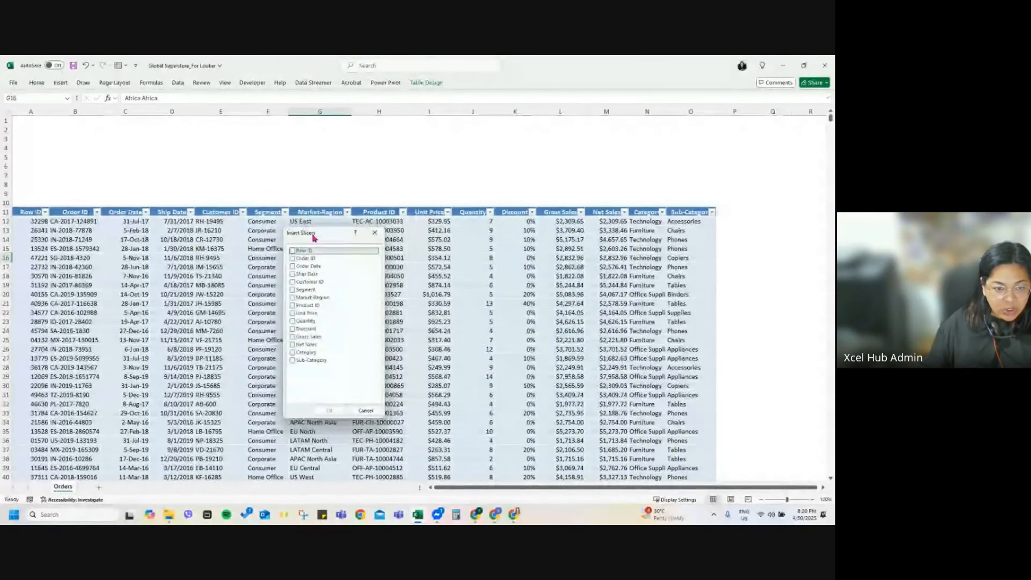
{"action": "left_click_drag", "start_coordinate": [307, 229], "coordinate": [343, 235]}
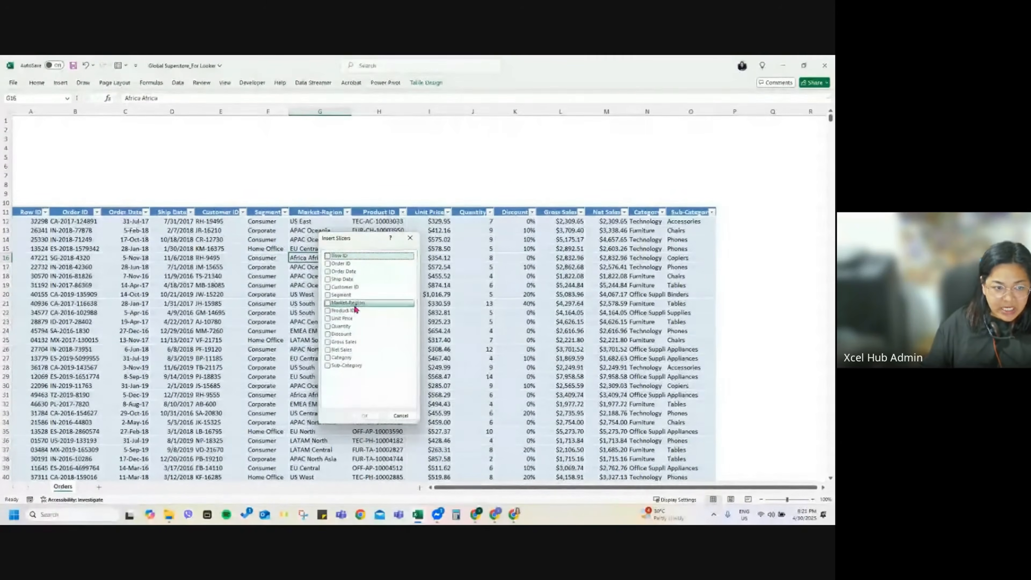
{"action": "left_click", "coordinate": [328, 358]}
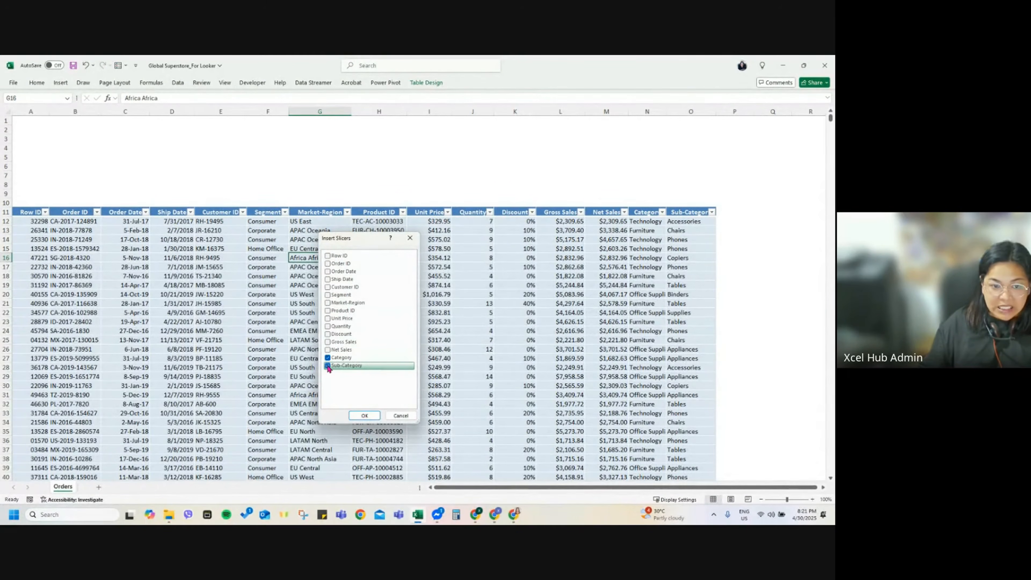
{"action": "left_click", "coordinate": [328, 295]}
{"action": "left_click", "coordinate": [329, 304]}
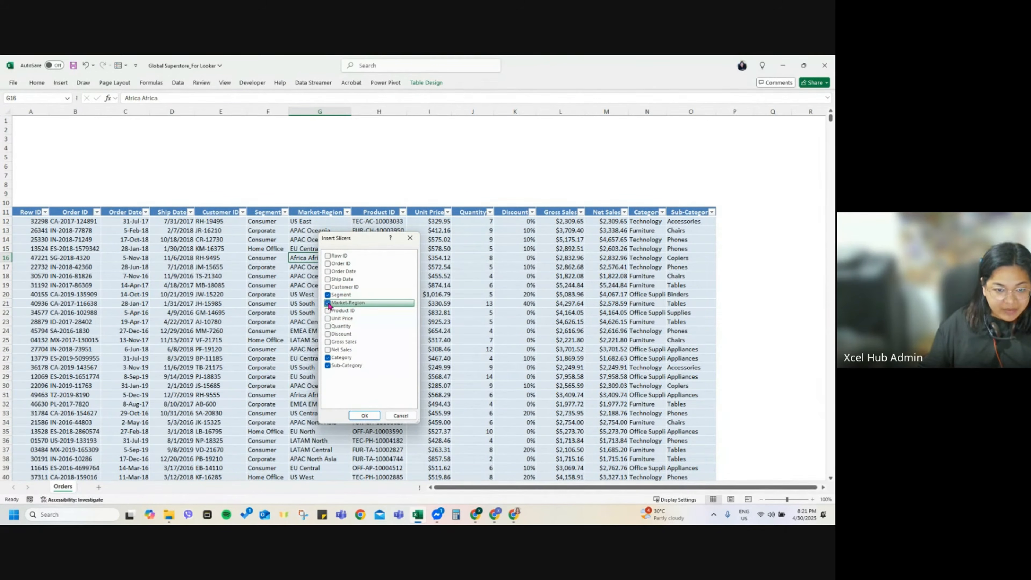
{"action": "left_click", "coordinate": [364, 415]}
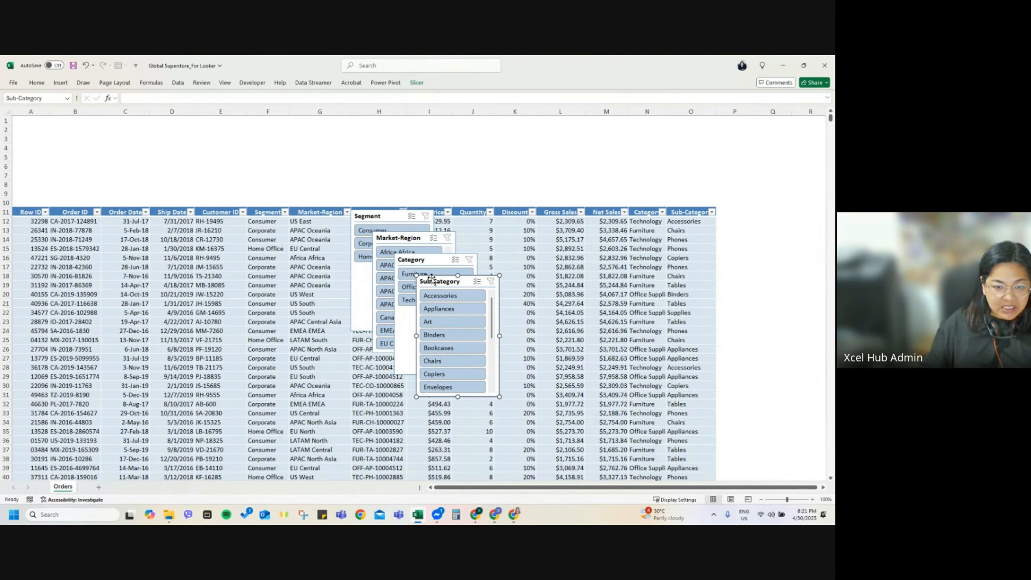
Step: Move all four slicers together so Segment starts at cell A1, and shorten them to about 2.14 inches high
{"action": "key", "text": "ctrl+a"}
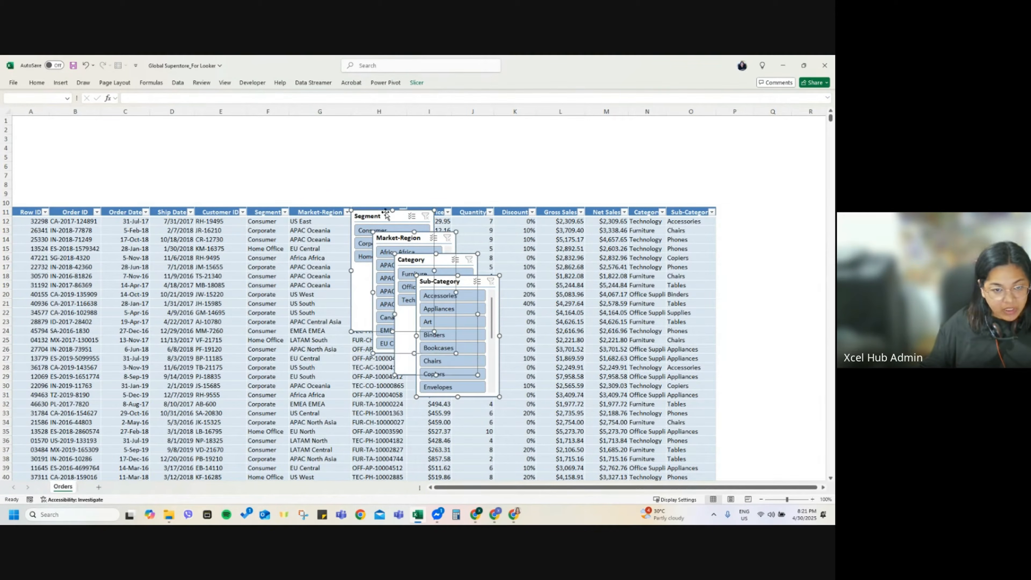
{"action": "left_click_drag", "start_coordinate": [369, 217], "coordinate": [41, 126]}
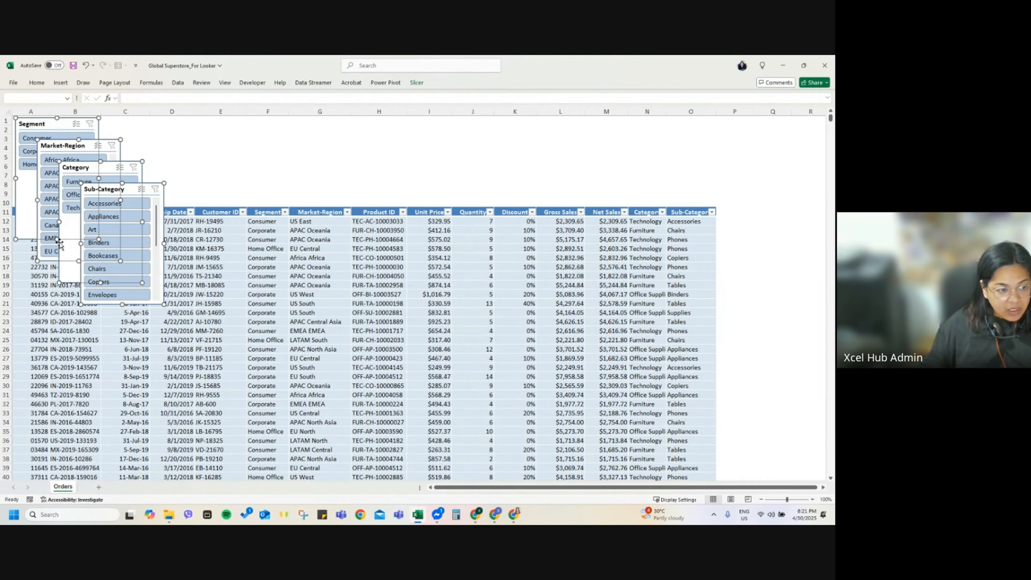
{"action": "left_click_drag", "start_coordinate": [57, 240], "coordinate": [55, 209]}
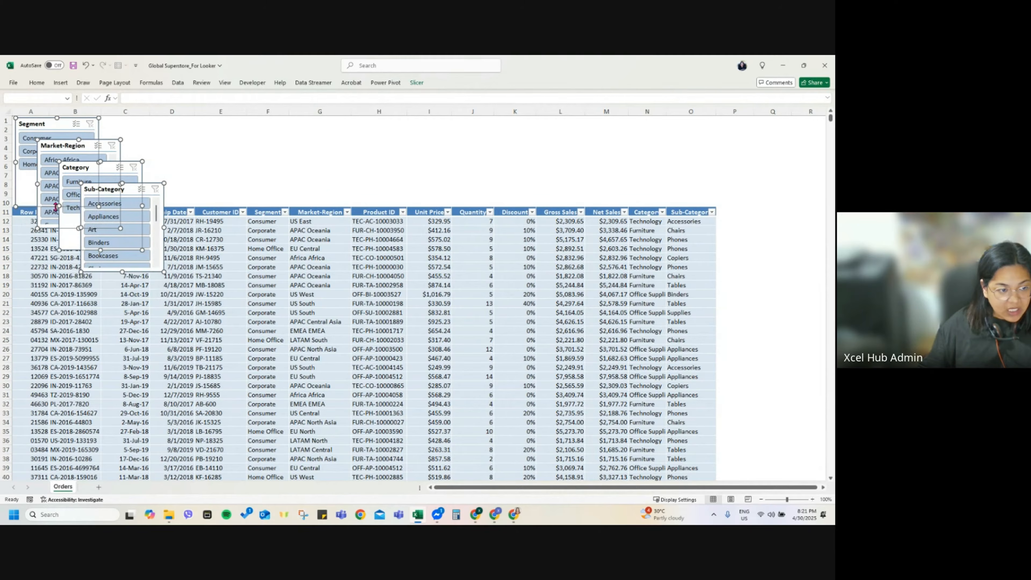
Step: Apply the dark blue slicer style to all four slicers and reduce their height to about 2.08 inches
{"action": "left_click", "coordinate": [410, 85]}
{"action": "left_click", "coordinate": [280, 120]}
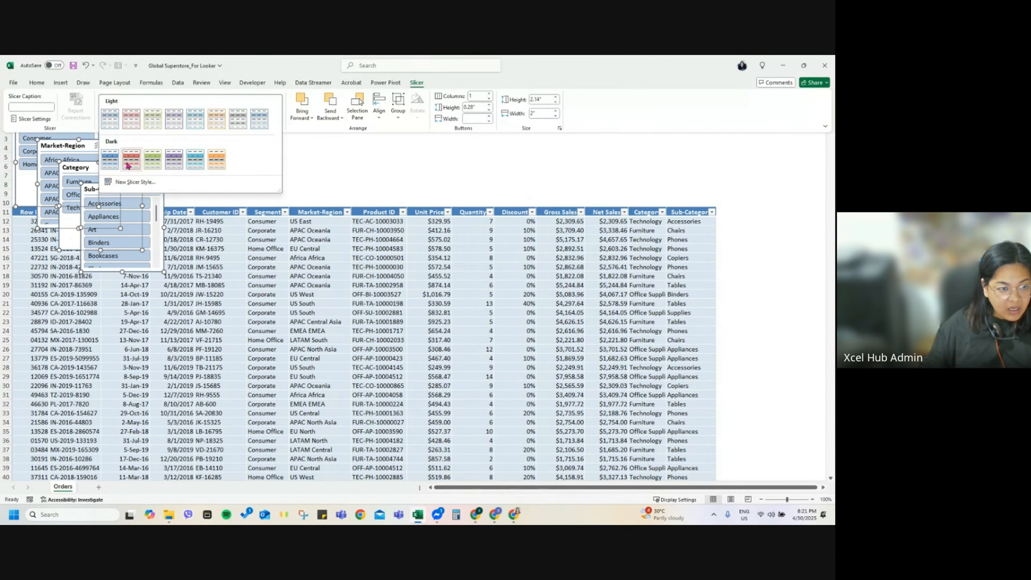
{"action": "left_click", "coordinate": [110, 159]}
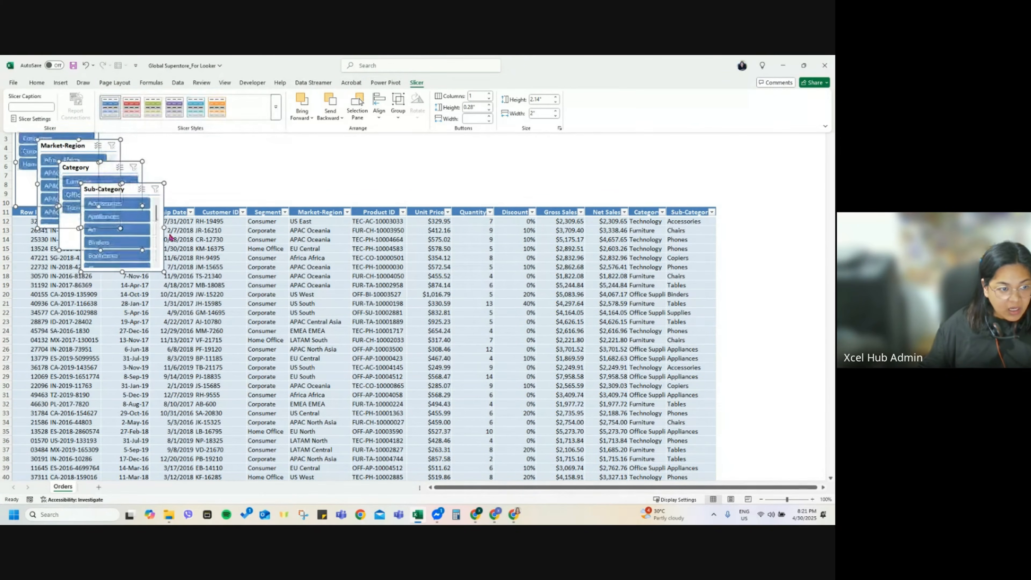
{"action": "left_click", "coordinate": [55, 204]}
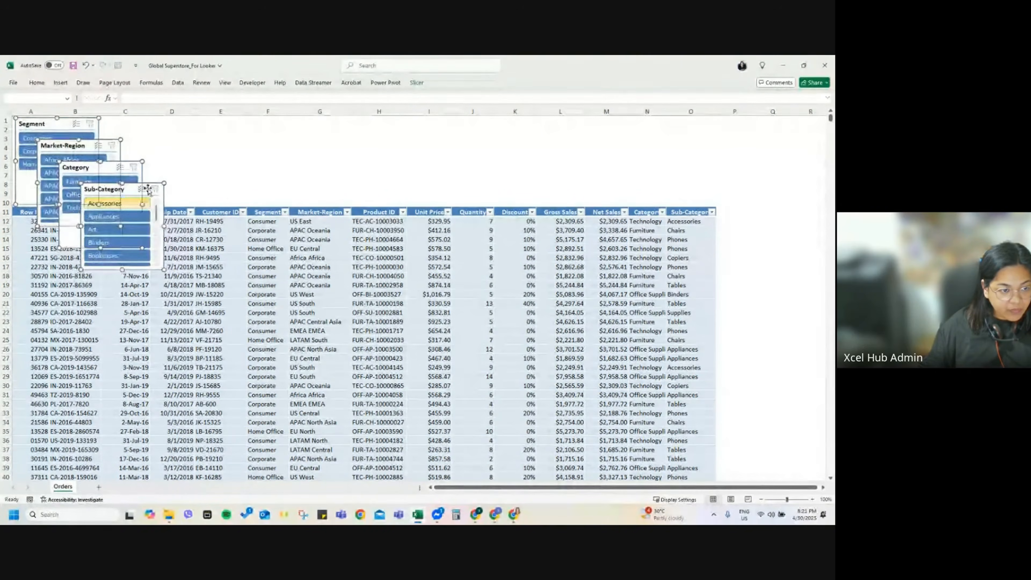
Step: Place the Market-Region slicer directly beside the Segment slicer and widen it to about 4.34 inches
{"action": "left_click", "coordinate": [220, 130]}
{"action": "left_click_drag", "start_coordinate": [54, 145], "coordinate": [119, 121]}
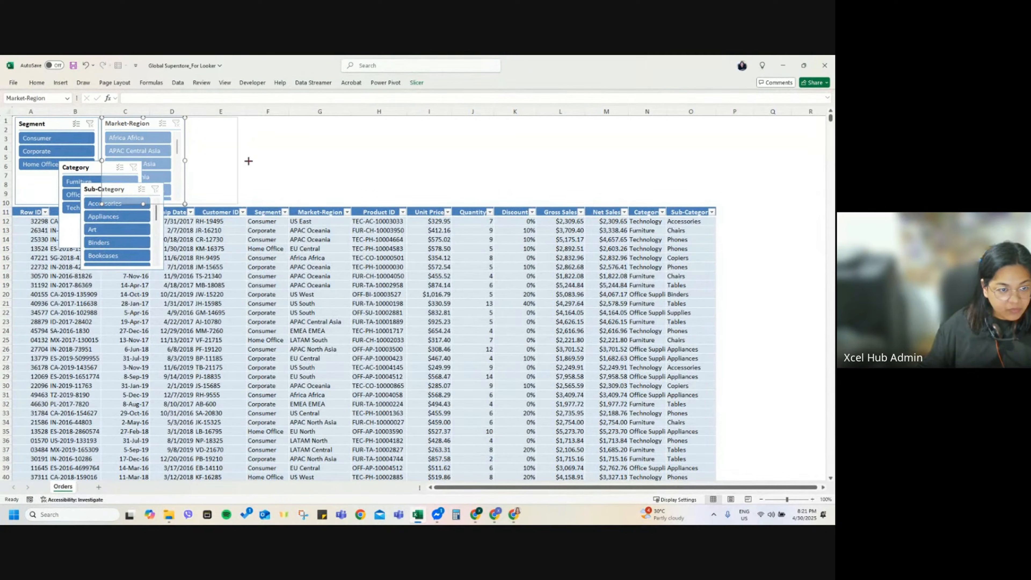
{"action": "left_click_drag", "start_coordinate": [248, 161], "coordinate": [295, 162]}
Step: Arrange the Market-Region slicer's buttons in two columns
{"action": "left_click", "coordinate": [417, 83]}
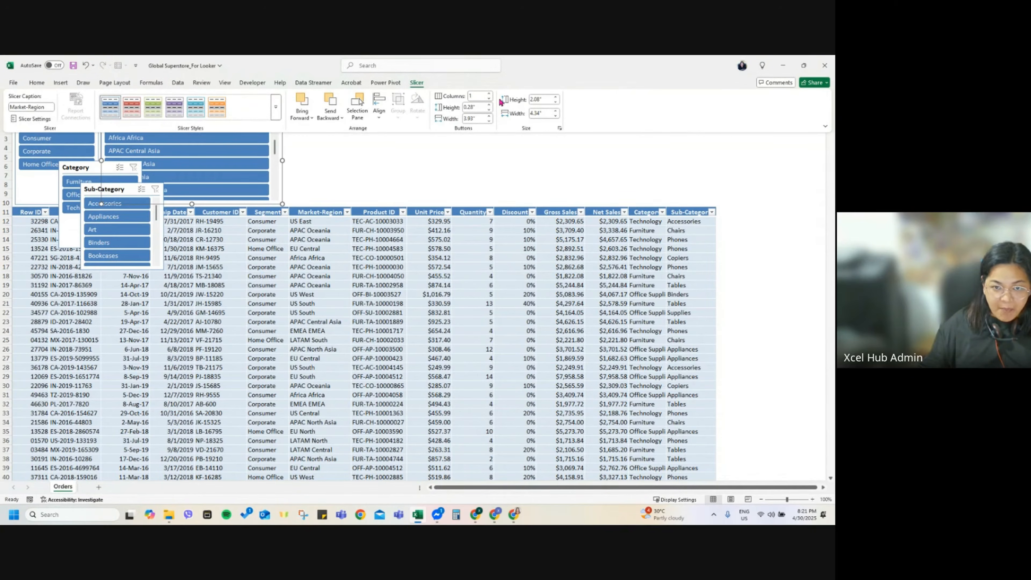
{"action": "left_click", "coordinate": [489, 94]}
{"action": "left_click", "coordinate": [305, 156]}
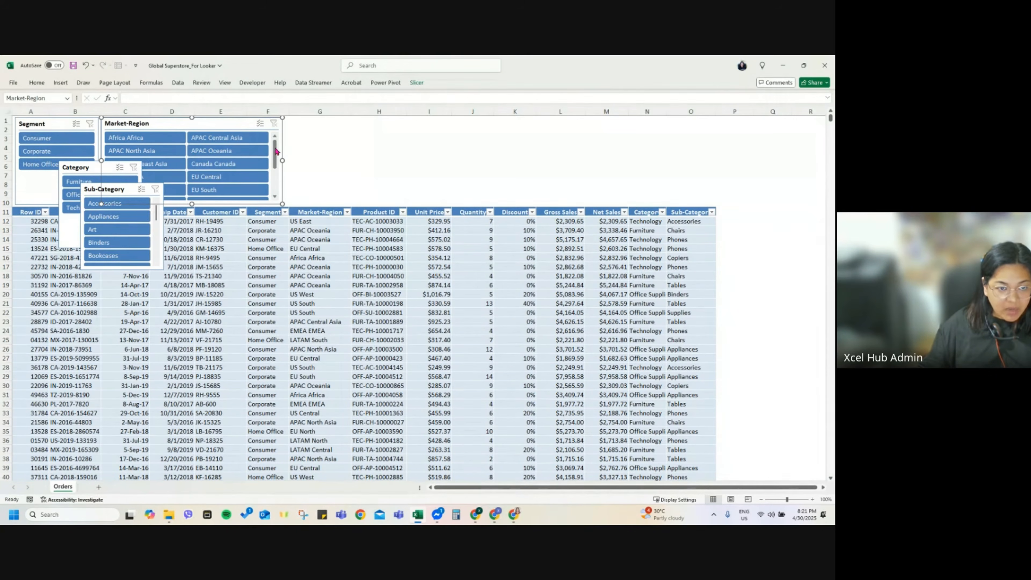
{"action": "left_click_drag", "start_coordinate": [277, 151], "coordinate": [281, 130]}
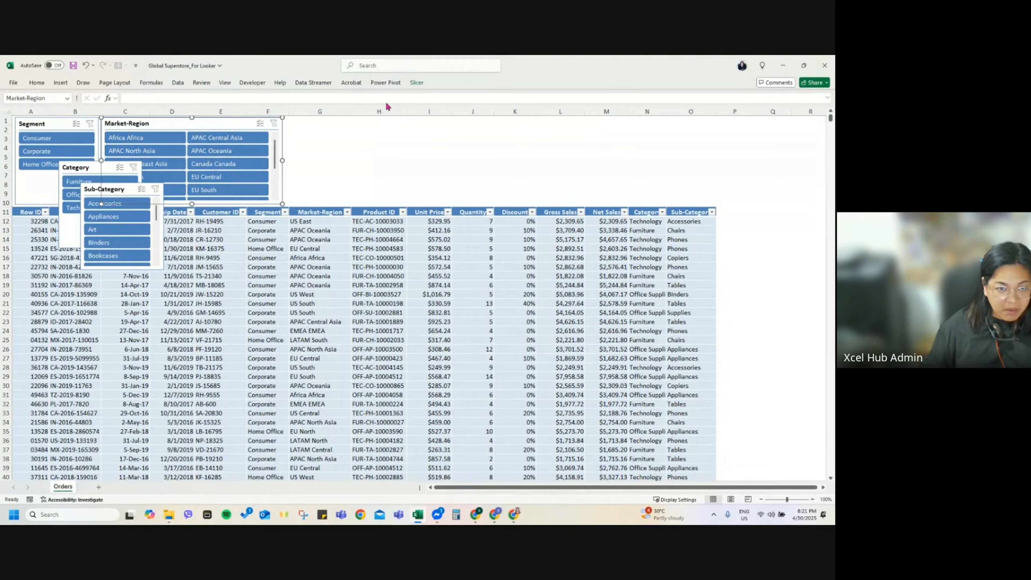
Step: Arrange the Market-Region slicer's buttons in four columns and widen the slicer into column H so the region names fit
{"action": "left_click", "coordinate": [415, 83]}
{"action": "left_click", "coordinate": [490, 96]}
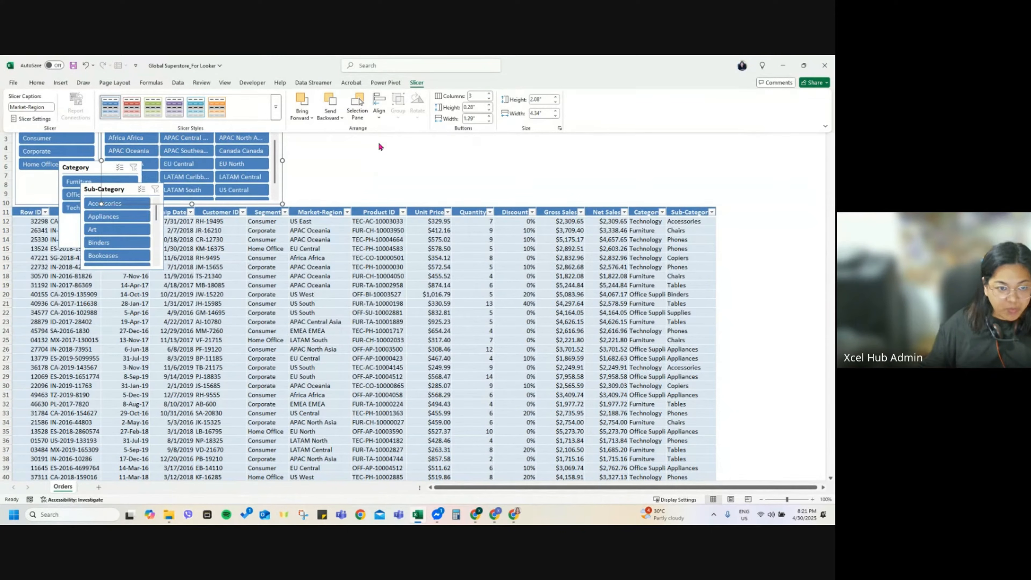
{"action": "left_click", "coordinate": [490, 95]}
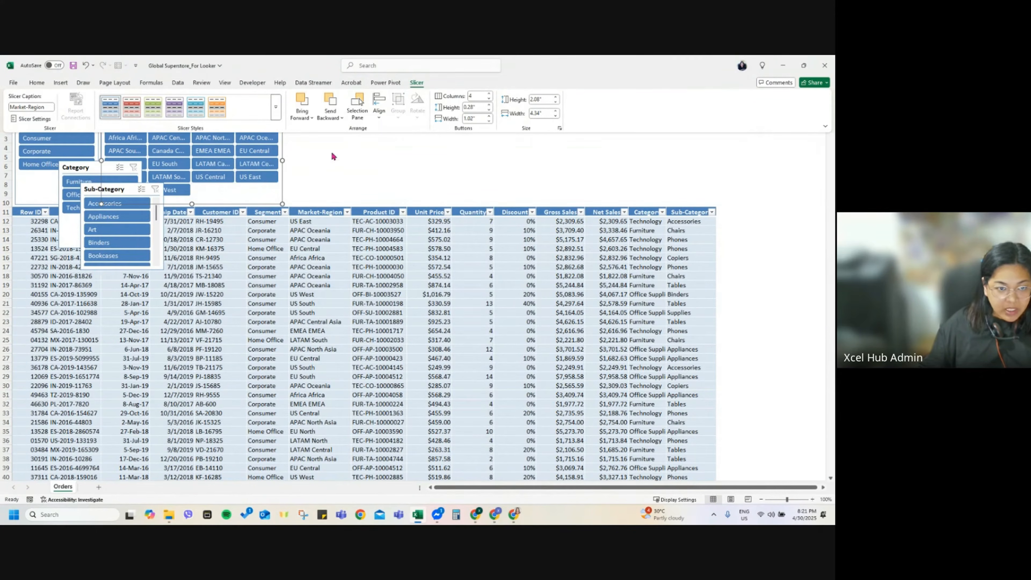
{"action": "left_click", "coordinate": [311, 156]}
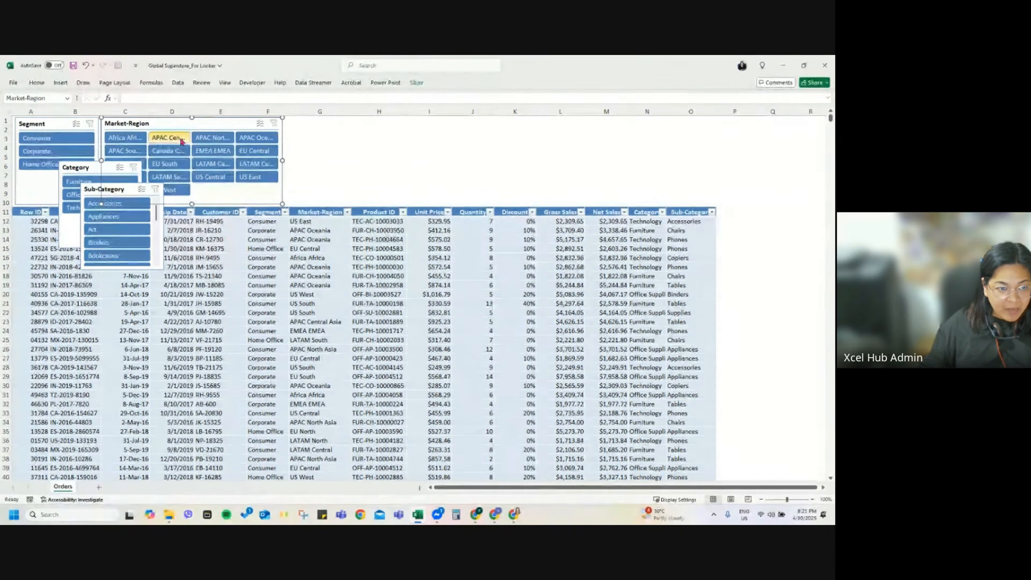
{"action": "left_click_drag", "start_coordinate": [283, 161], "coordinate": [373, 161]}
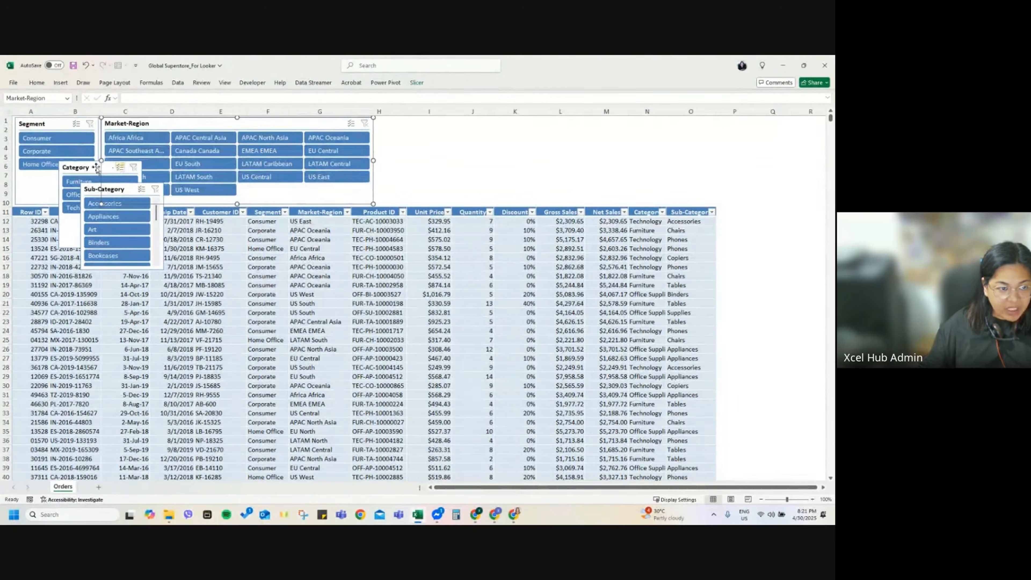
Step: Line up the Category and Sub-Category slicers beside the Market-Region slicer and widen Sub-Category to about 4.2 inches
{"action": "left_click_drag", "start_coordinate": [98, 167], "coordinate": [415, 122]}
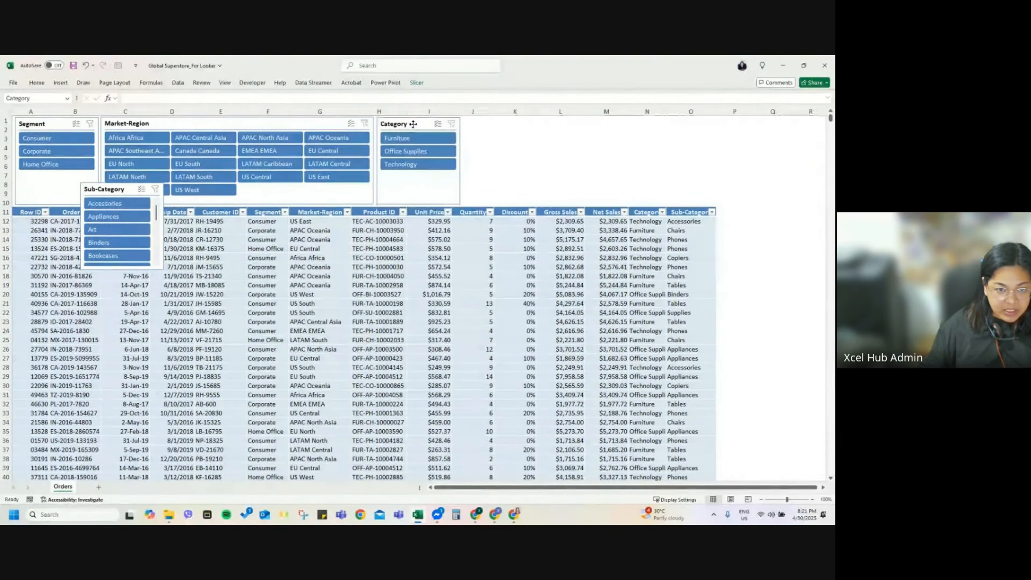
{"action": "left_click_drag", "start_coordinate": [124, 189], "coordinate": [505, 122]}
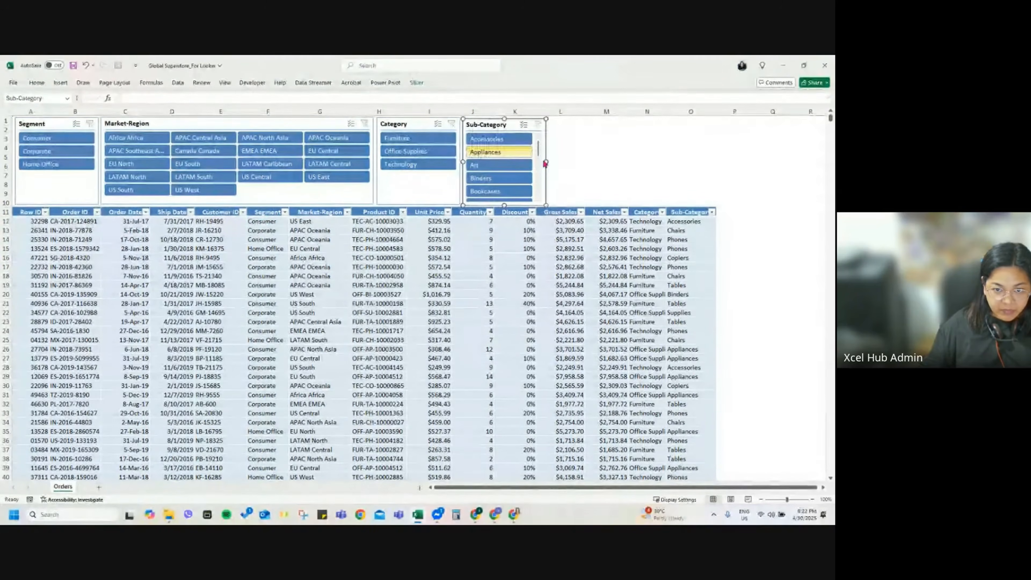
{"action": "left_click_drag", "start_coordinate": [554, 163], "coordinate": [637, 163]}
Step: Arrange the Sub-Category slicer's buttons in four columns and widen the slicer to the table's right edge at column O
{"action": "scroll", "coordinate": [541, 150], "scroll_direction": "down", "scroll_amount": 1}
{"action": "scroll", "coordinate": [542, 150], "scroll_direction": "up", "scroll_amount": 1}
{"action": "left_click", "coordinate": [418, 82]}
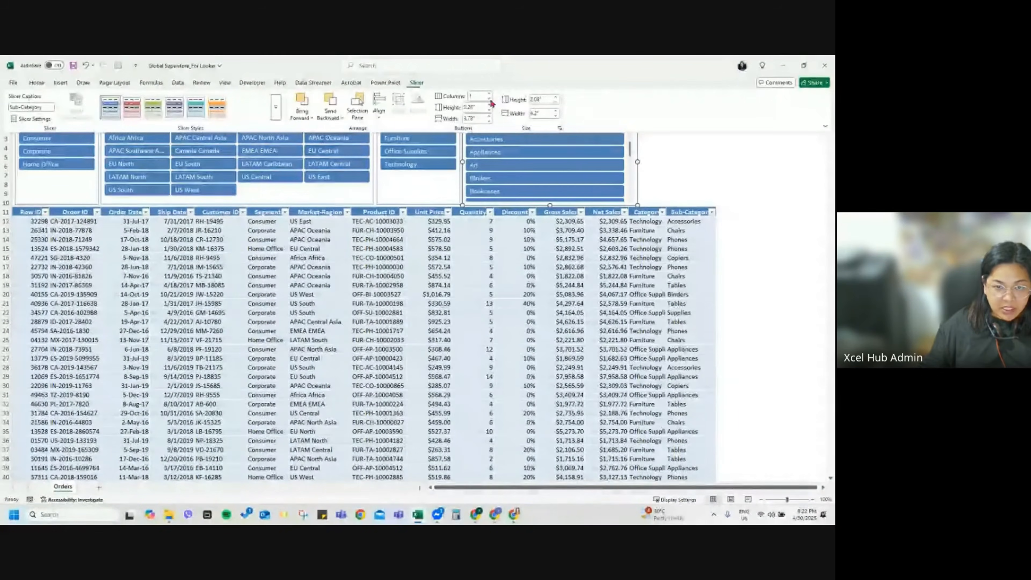
{"action": "left_click", "coordinate": [490, 97]}
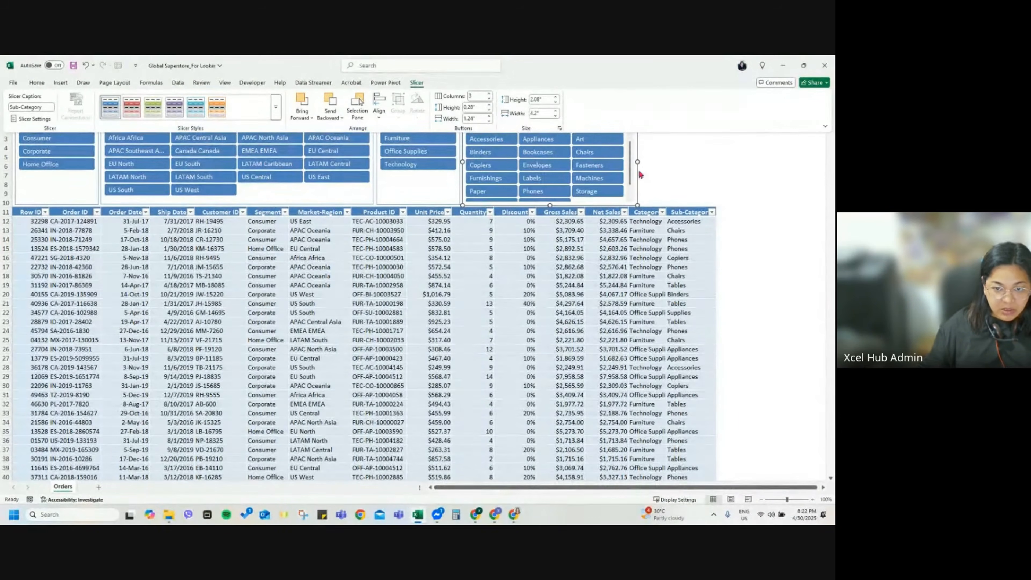
{"action": "left_click", "coordinate": [490, 96]}
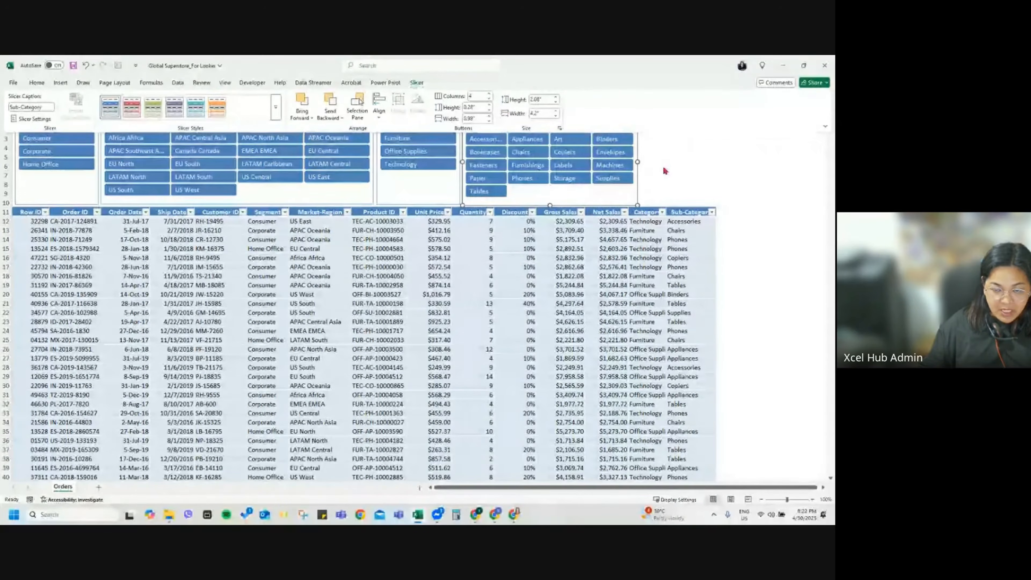
{"action": "left_click", "coordinate": [639, 160]}
{"action": "left_click_drag", "start_coordinate": [638, 161], "coordinate": [715, 162]}
Step: Set the button height to 0.5 inches in the Segment slicer and in the Category slicer
{"action": "left_click", "coordinate": [69, 186]}
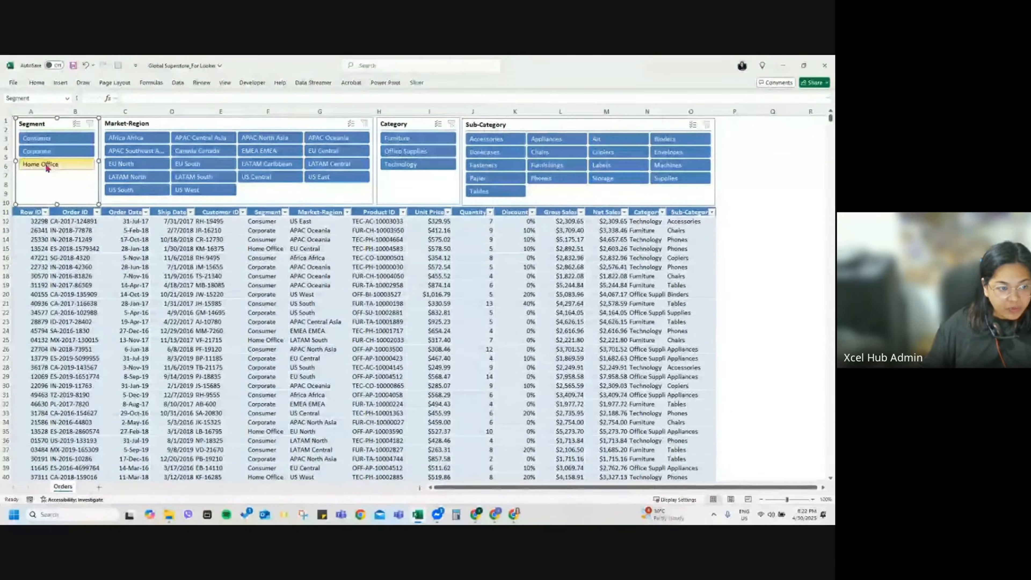
{"action": "left_click", "coordinate": [417, 82]}
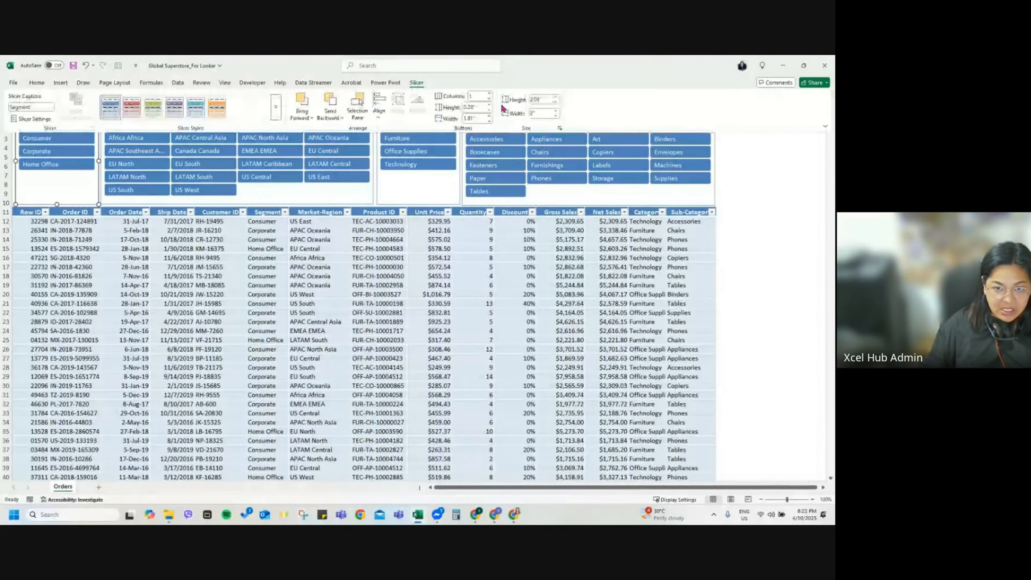
{"action": "left_click", "coordinate": [490, 105]}
{"action": "left_click", "coordinate": [489, 105]}
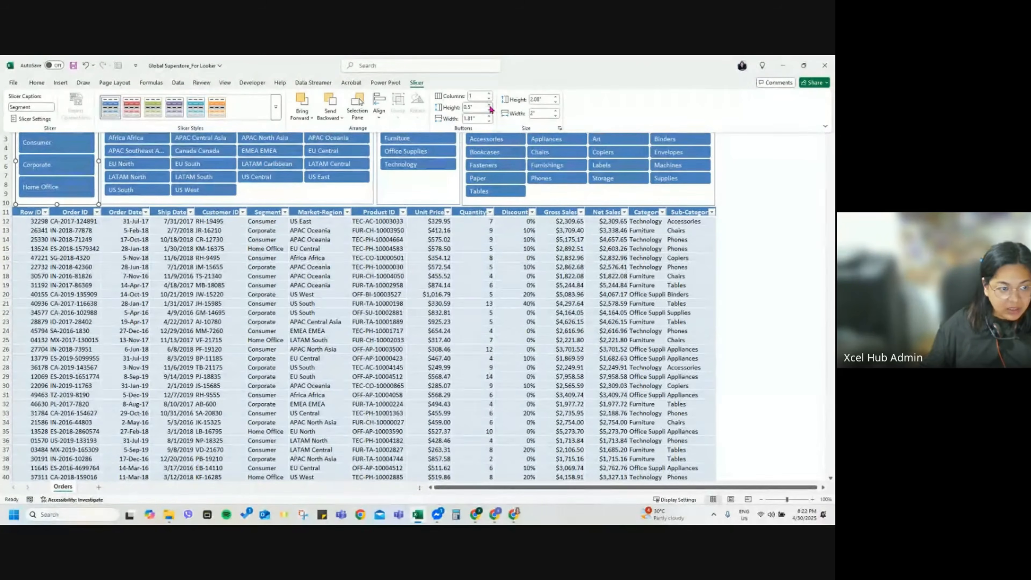
{"action": "left_click", "coordinate": [408, 196]}
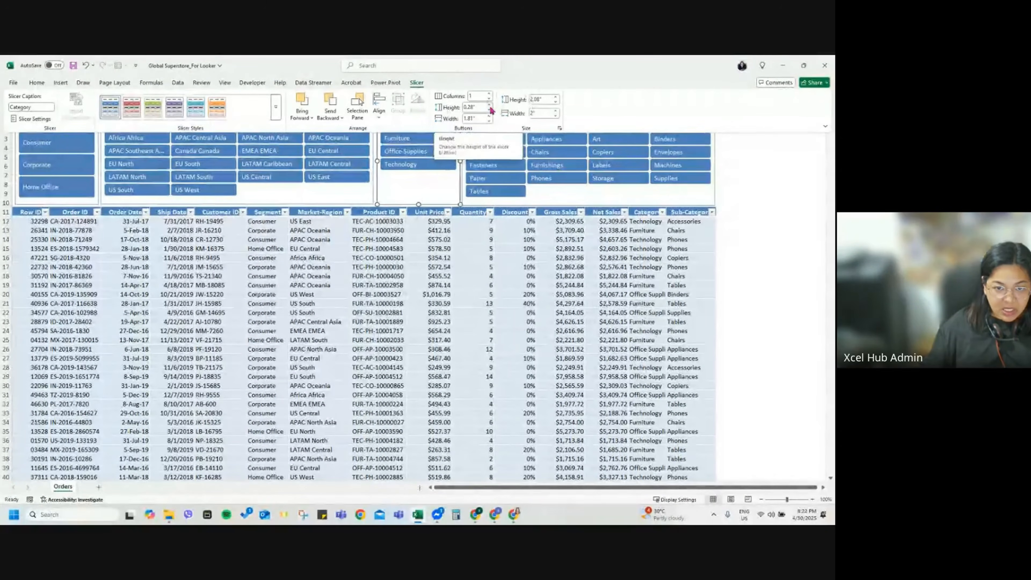
{"action": "left_click", "coordinate": [490, 108]}
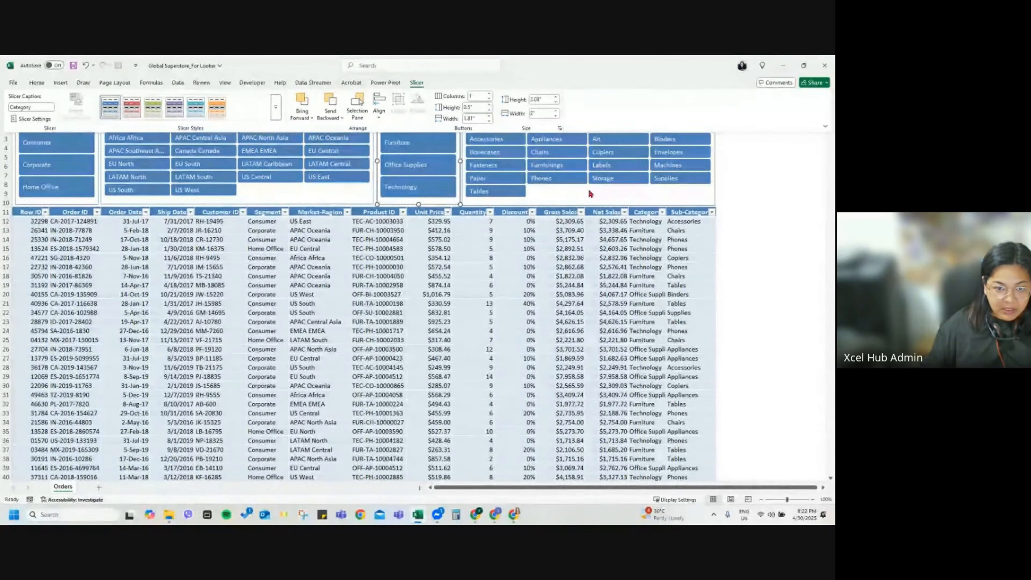
{"action": "left_click", "coordinate": [133, 283]}
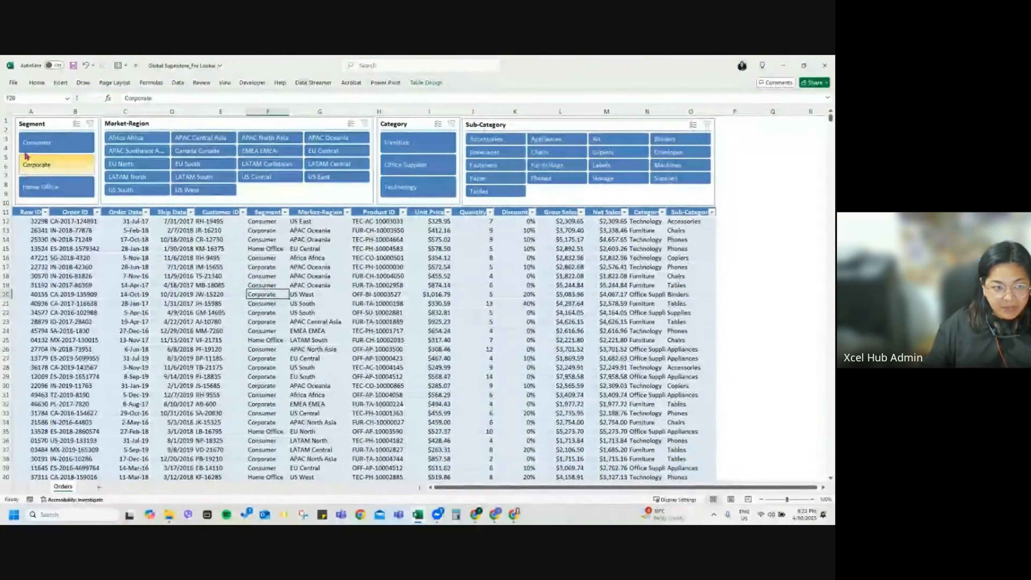
Step: Filter the table with the slicers to Consumer, APAC Southeast Asia, Office Supplies and the Supplies sub-category
{"action": "left_click", "coordinate": [57, 142]}
{"action": "left_click", "coordinate": [133, 151]}
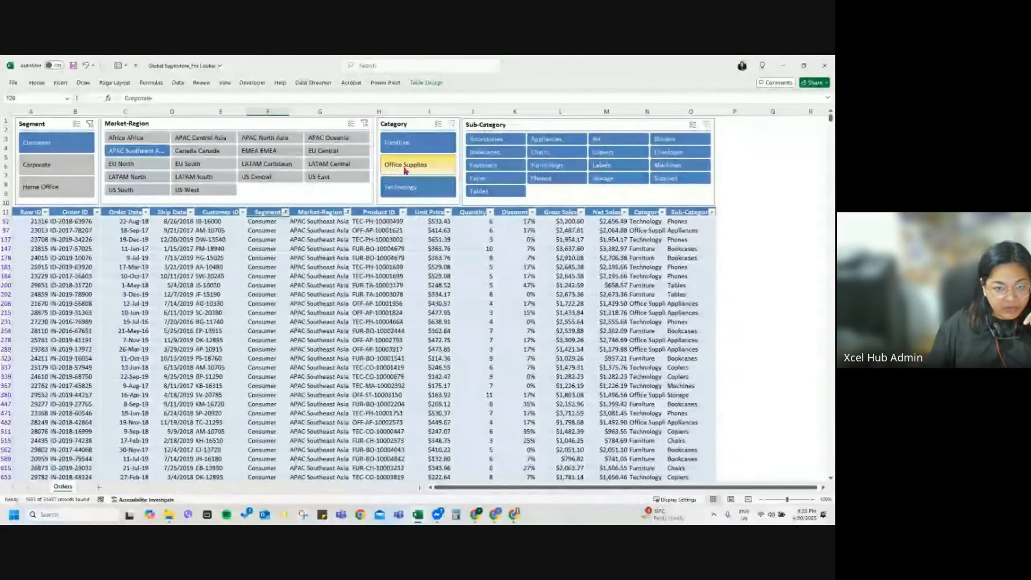
{"action": "left_click", "coordinate": [418, 164]}
{"action": "left_click", "coordinate": [502, 166]}
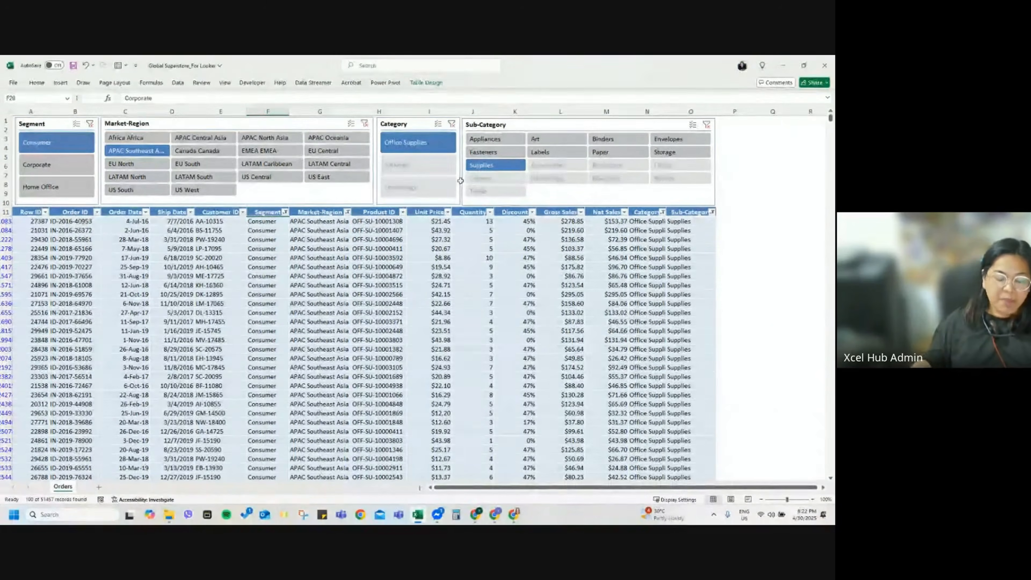
Step: Set the Sub-Category and Category slicers to hide items with no data
{"action": "right_click", "coordinate": [540, 170]}
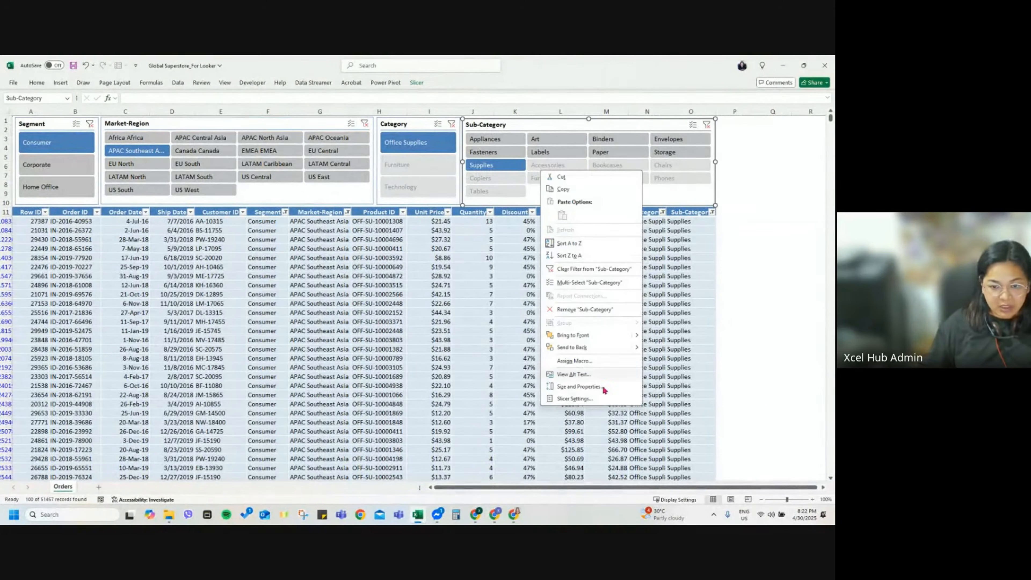
{"action": "left_click", "coordinate": [580, 399]}
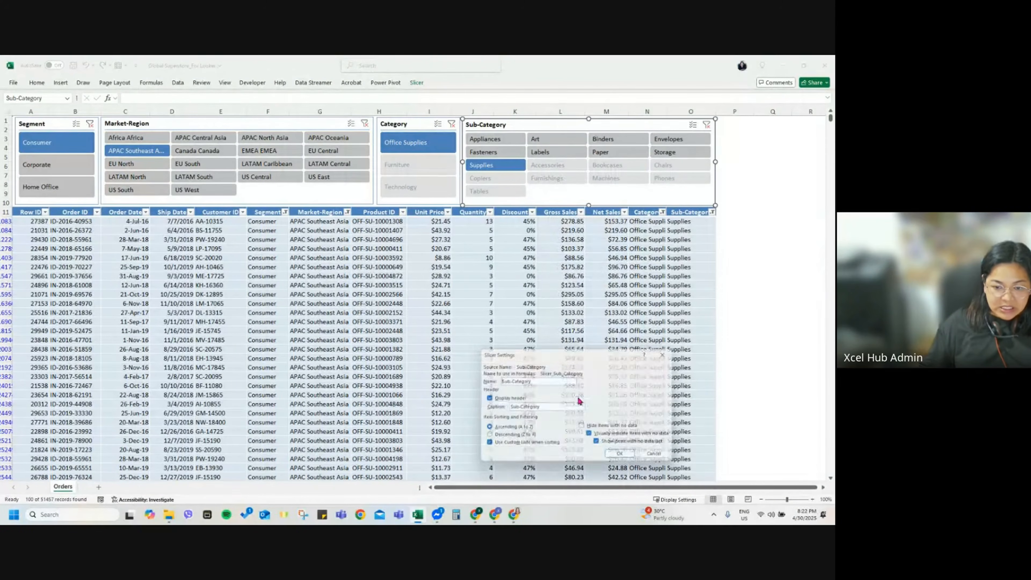
{"action": "left_click", "coordinate": [600, 428]}
{"action": "left_click", "coordinate": [623, 458]}
{"action": "right_click", "coordinate": [424, 162]}
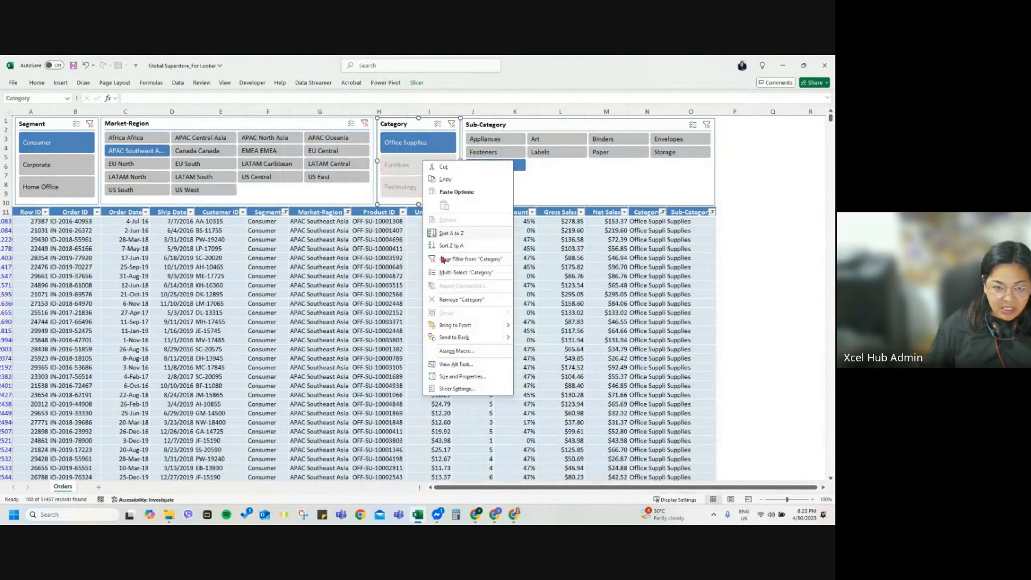
{"action": "left_click", "coordinate": [456, 389]}
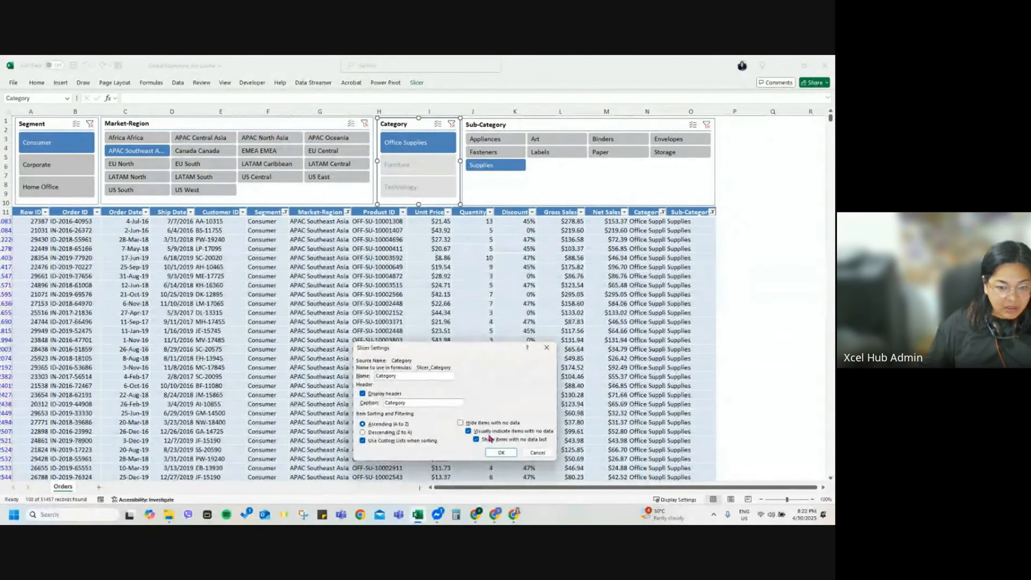
{"action": "left_click", "coordinate": [460, 422]}
{"action": "left_click", "coordinate": [501, 452]}
Step: Set the Market-Region and Segment slicers to hide items with no data
{"action": "right_click", "coordinate": [264, 188]}
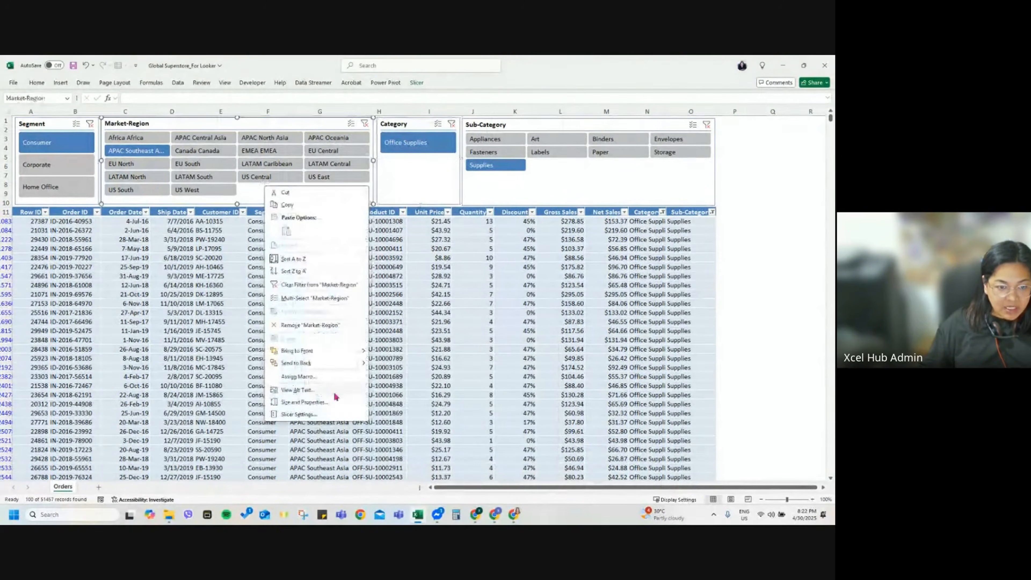
{"action": "left_click", "coordinate": [333, 415]}
{"action": "left_click", "coordinate": [345, 449]}
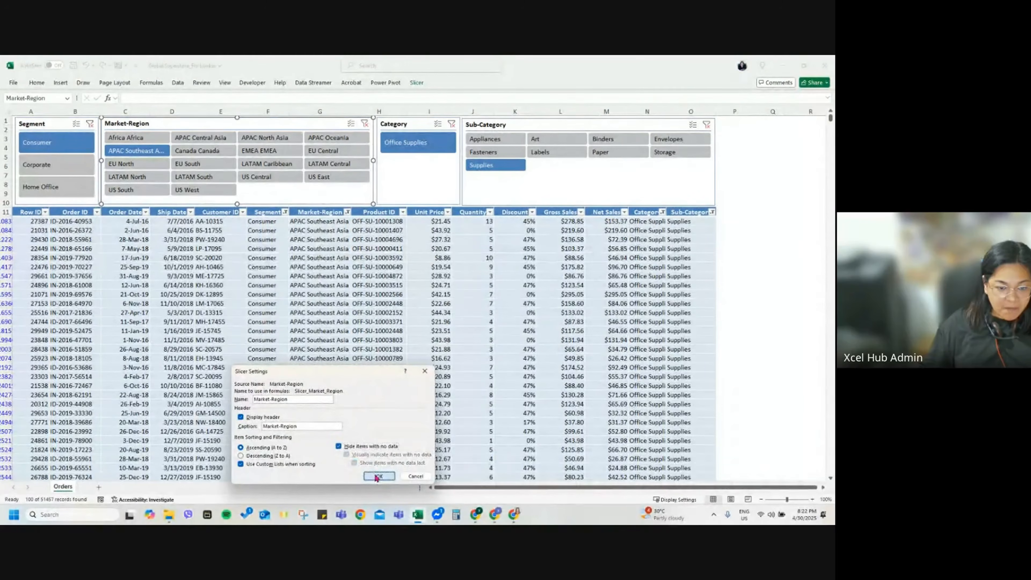
{"action": "left_click", "coordinate": [380, 477]}
{"action": "right_click", "coordinate": [64, 167]}
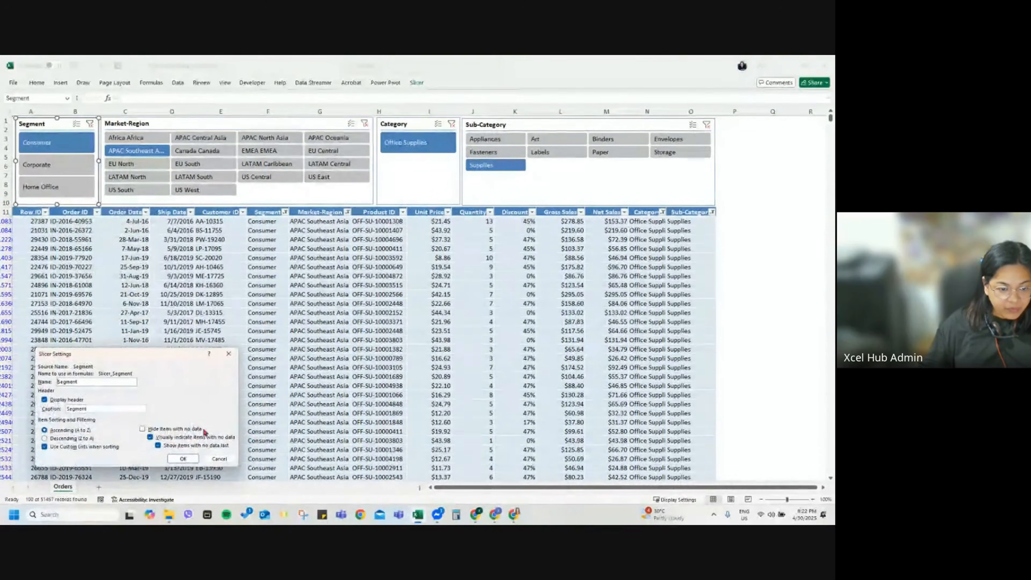
{"action": "left_click", "coordinate": [431, 367]}
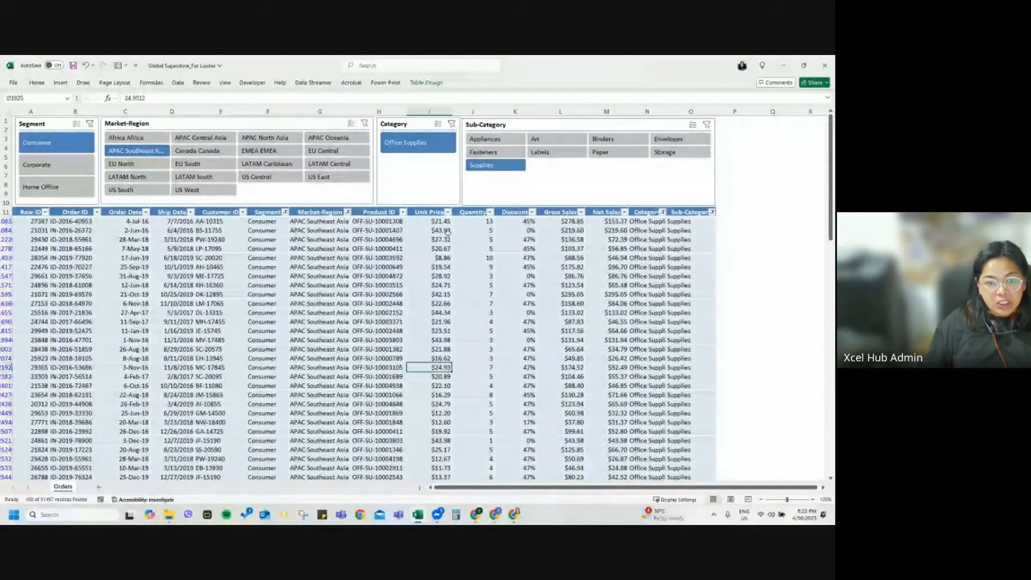
Step: Clear the Category slicer's filter, try the EMEA EMEA region, and set the Market-Region filter to Canada Canada
{"action": "left_click", "coordinate": [226, 140]}
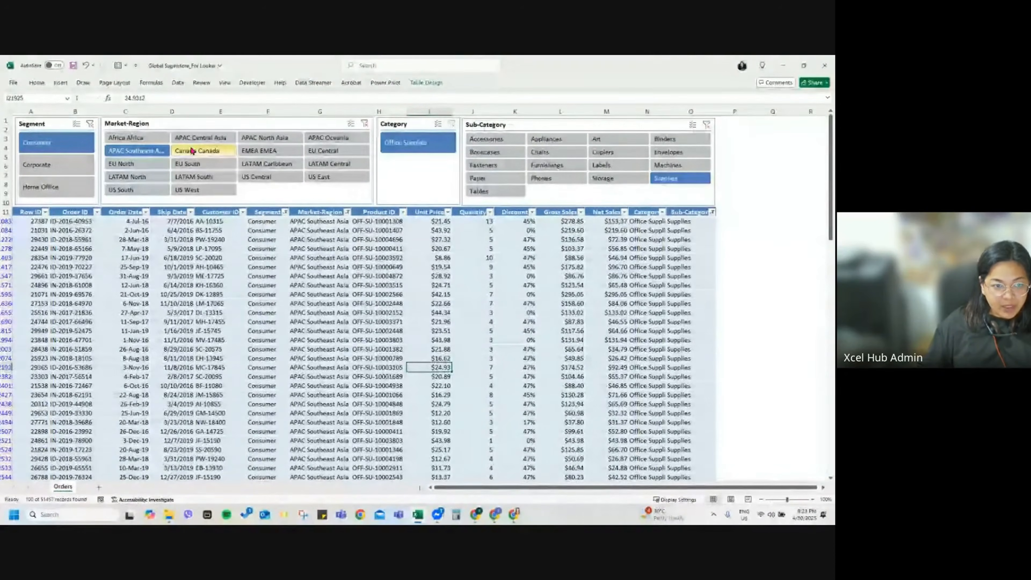
{"action": "left_click", "coordinate": [195, 151]}
{"action": "left_click", "coordinate": [246, 152]}
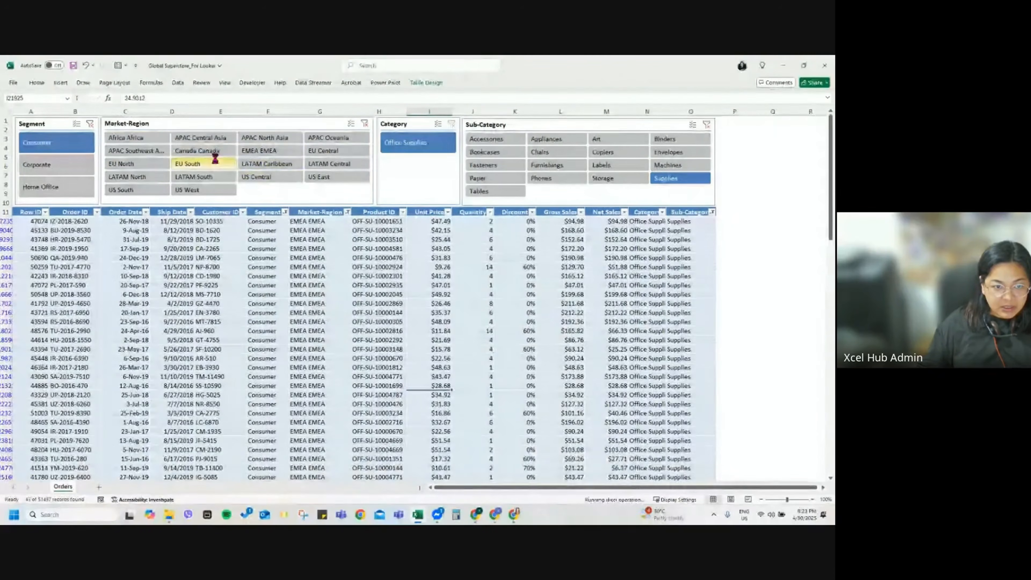
{"action": "left_click", "coordinate": [219, 164]}
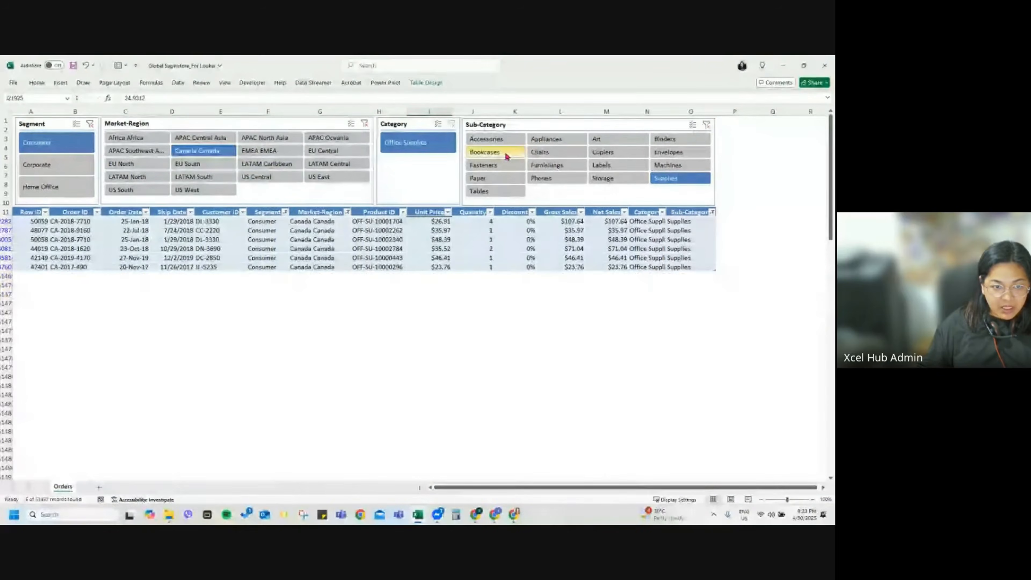
Step: Add a total row to the table and show the sum of Net Sales in it
{"action": "left_click", "coordinate": [427, 84]}
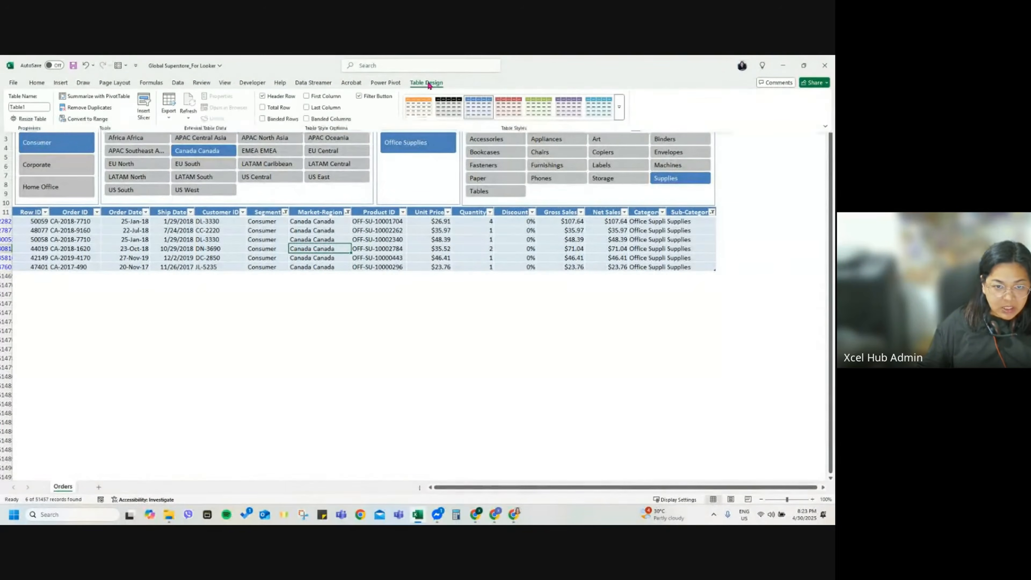
{"action": "left_click", "coordinate": [273, 109]}
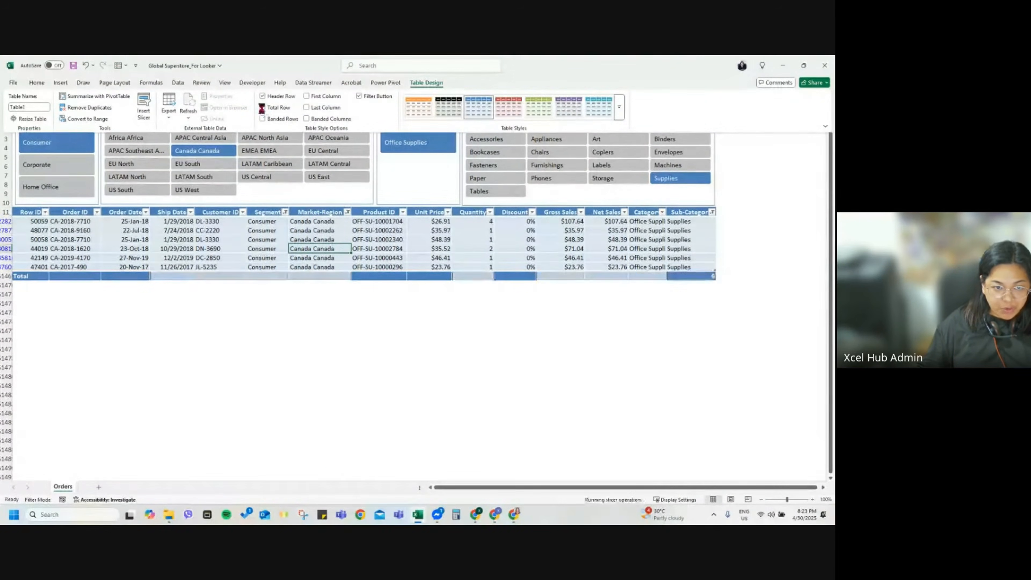
{"action": "left_click_drag", "start_coordinate": [471, 275], "coordinate": [623, 276]}
{"action": "left_click", "coordinate": [625, 277]}
{"action": "left_click", "coordinate": [632, 275]}
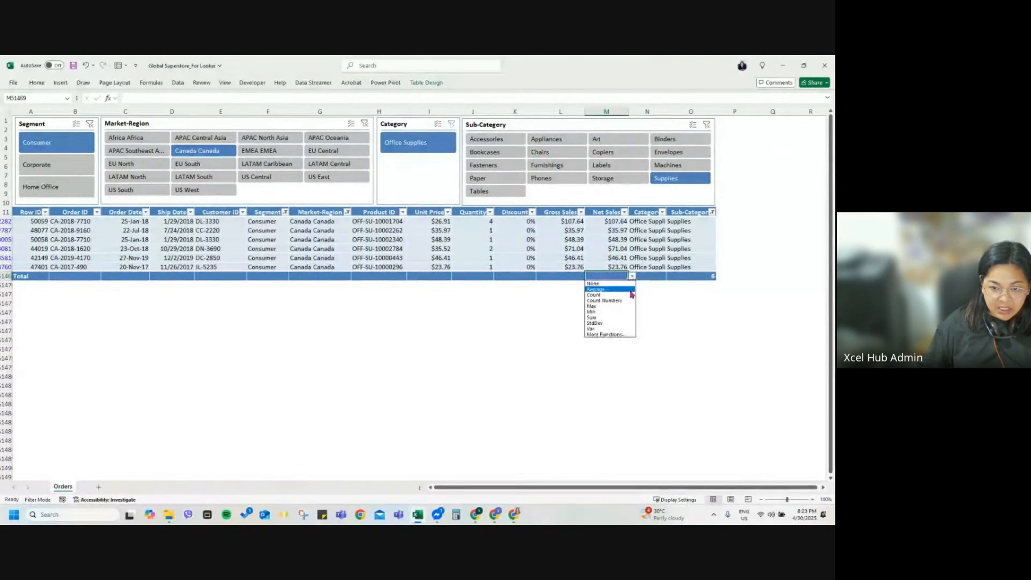
{"action": "left_click", "coordinate": [604, 320]}
Step: Show the sum of Gross Sales and the average of Discount in the total row
{"action": "left_click", "coordinate": [569, 277]}
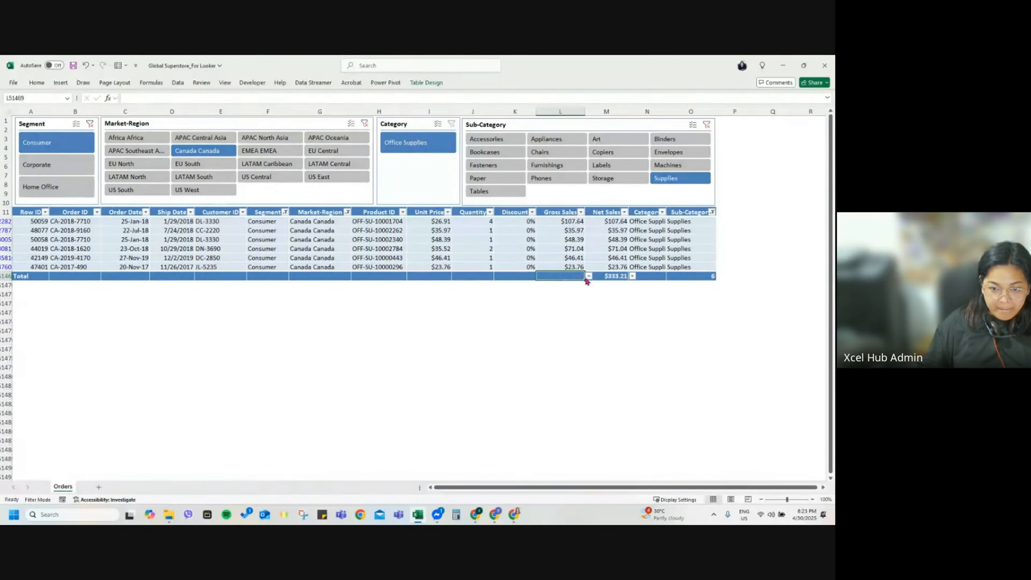
{"action": "left_click", "coordinate": [589, 276]}
{"action": "left_click", "coordinate": [554, 318]}
{"action": "left_click", "coordinate": [525, 276]}
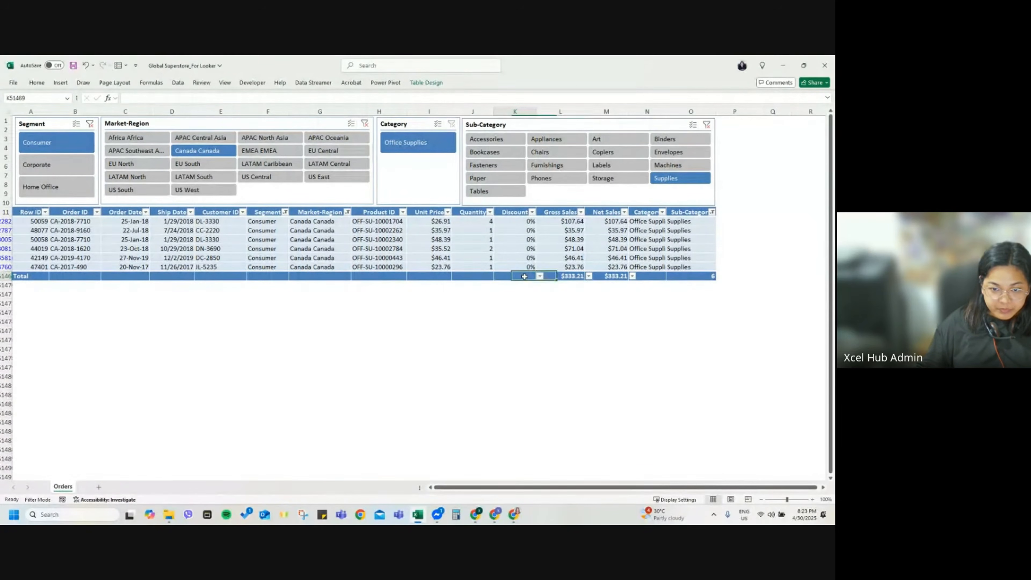
{"action": "left_click", "coordinate": [540, 277]}
{"action": "left_click", "coordinate": [514, 295]}
Step: Show the sum of Quantity in the total row
{"action": "left_click", "coordinate": [492, 276]}
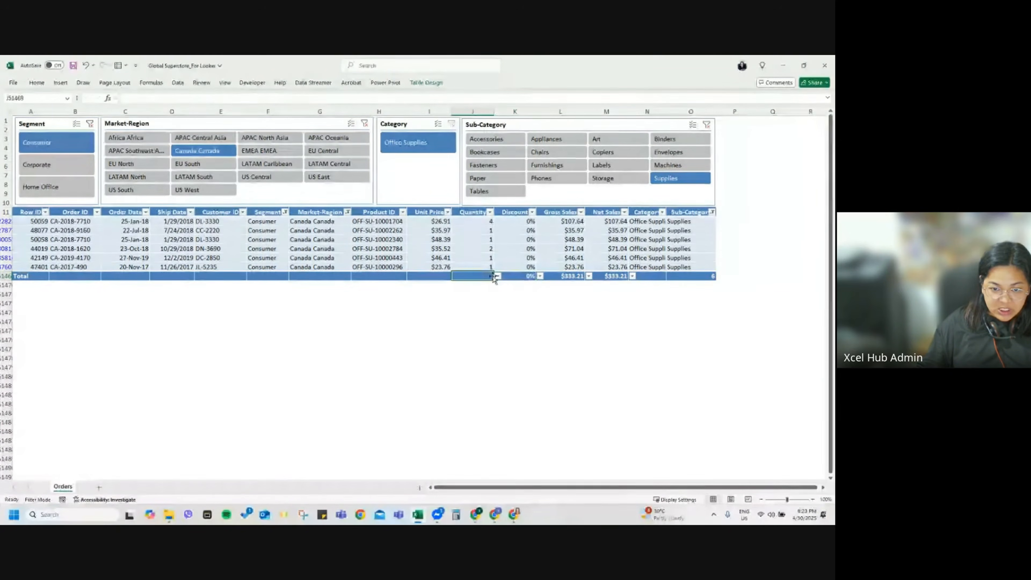
{"action": "left_click", "coordinate": [497, 277]}
{"action": "left_click", "coordinate": [467, 318]}
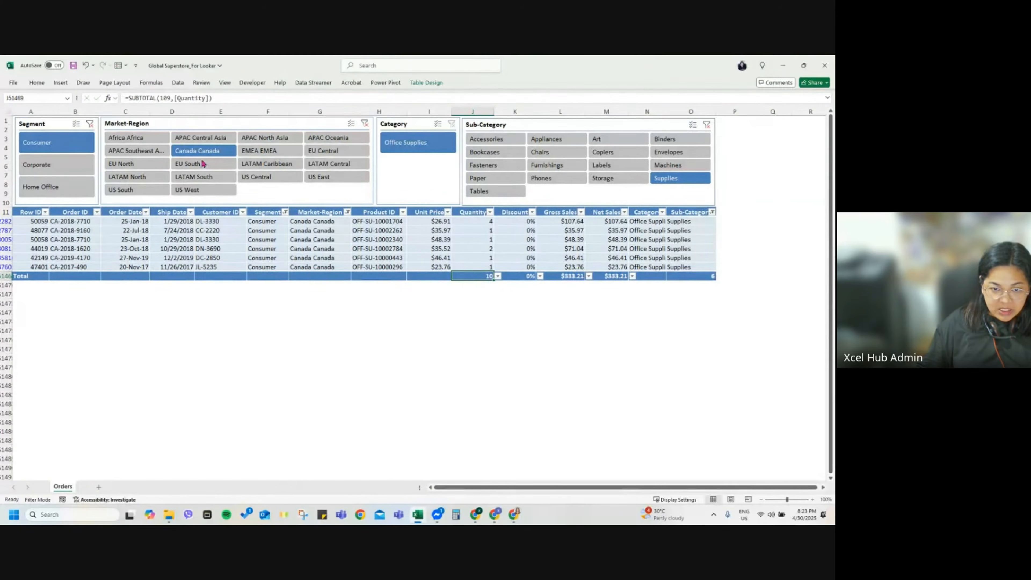
Step: Examine the formulas behind the Quantity and Sub-Category totals in the total row
{"action": "left_click_drag", "start_coordinate": [221, 101], "coordinate": [149, 99]}
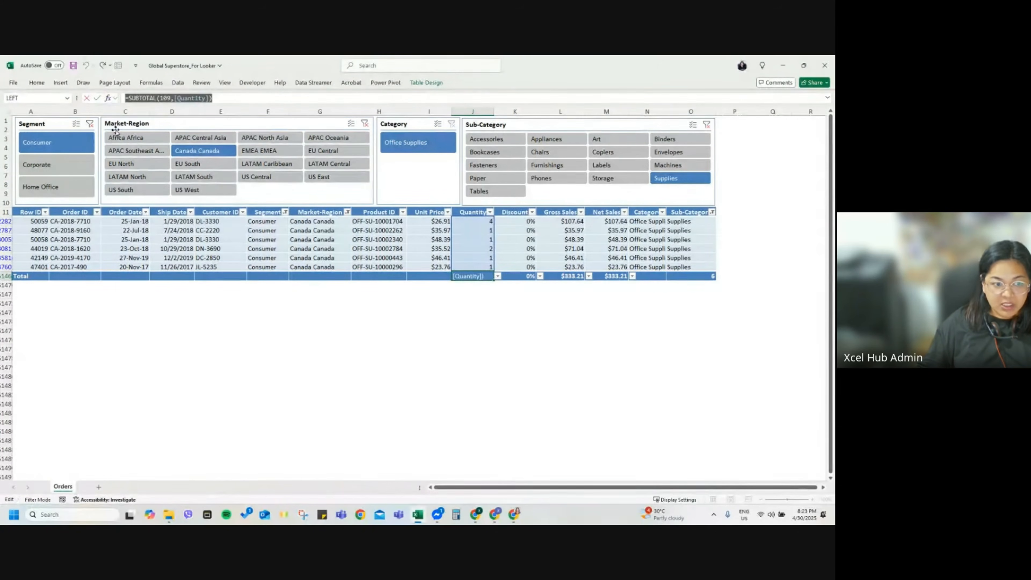
{"action": "key", "text": "Escape"}
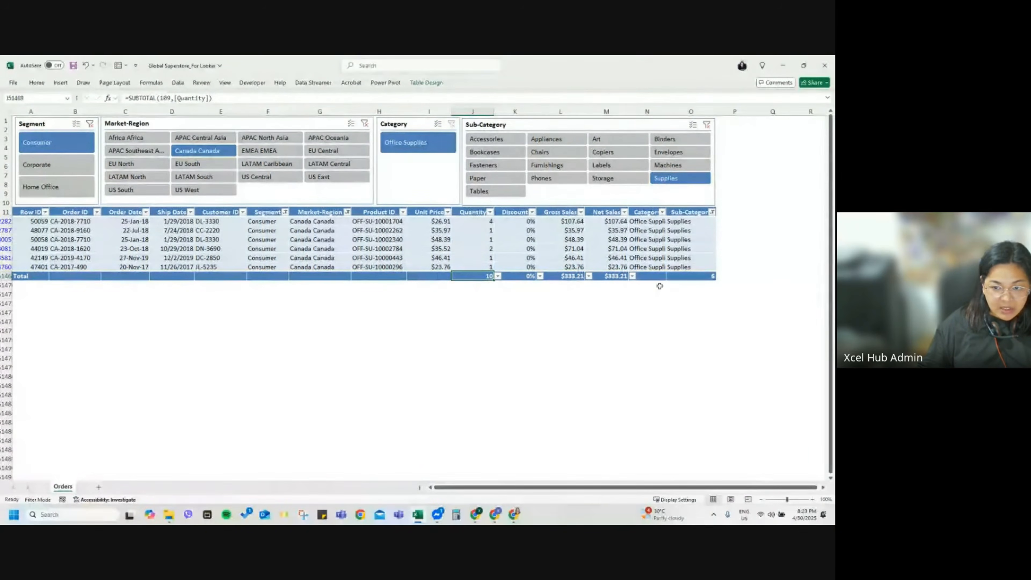
{"action": "left_click", "coordinate": [678, 276]}
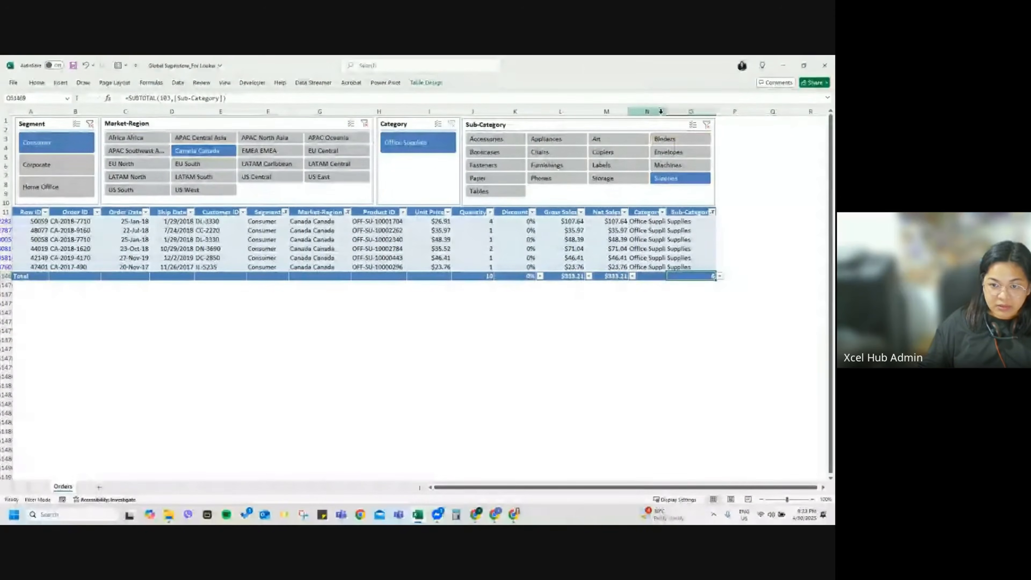
Step: Show the maximum of Order Date and the minimum of Ship Date in the total row
{"action": "left_click", "coordinate": [96, 270]}
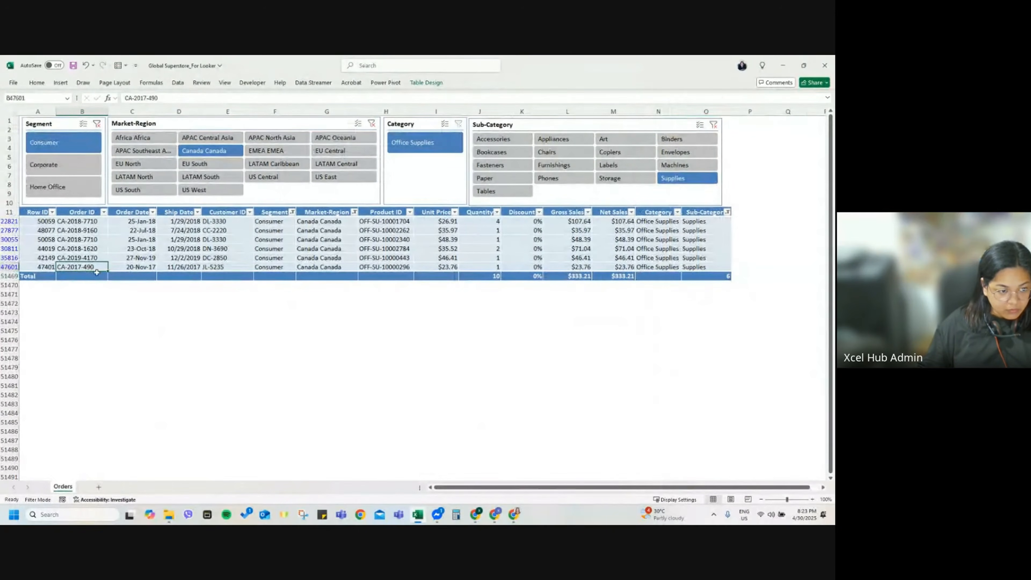
{"action": "left_click", "coordinate": [110, 277]}
{"action": "left_click", "coordinate": [160, 277]}
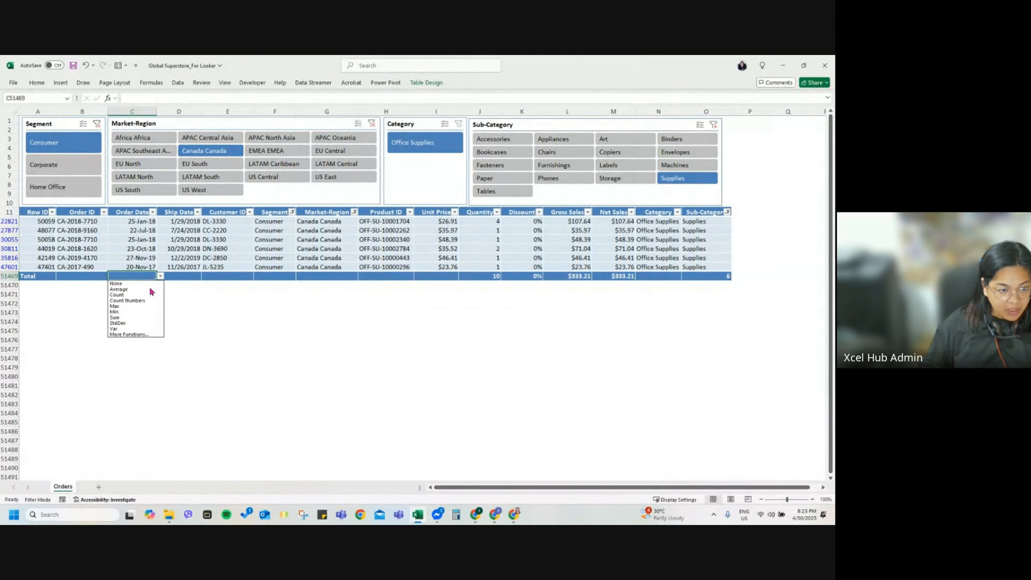
{"action": "left_click", "coordinate": [125, 307]}
{"action": "left_click", "coordinate": [186, 276]}
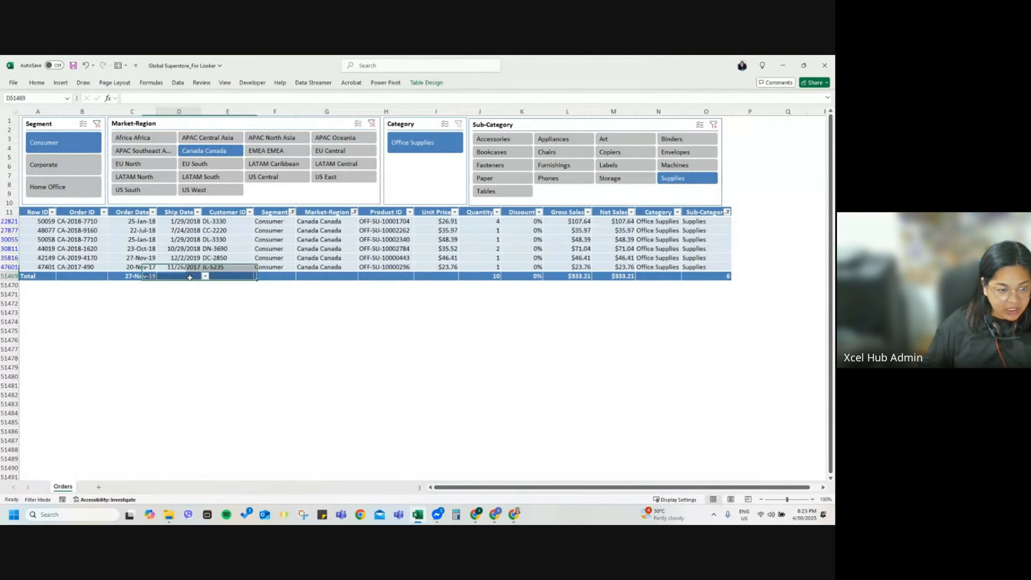
{"action": "left_click", "coordinate": [205, 276]}
{"action": "left_click", "coordinate": [164, 311]}
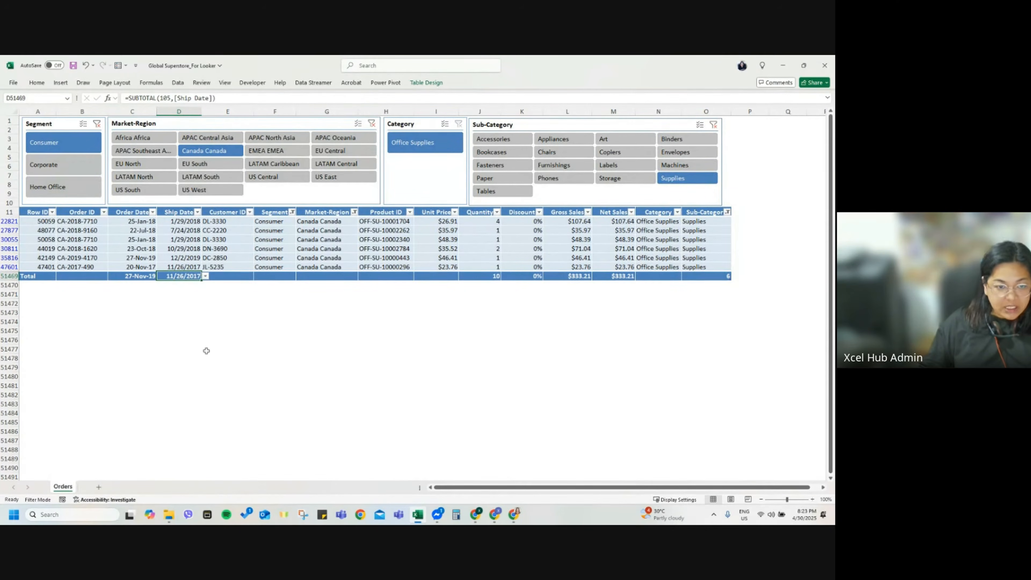
Step: Clear the filters of all four slicers and widen the Sub-Category slicer slightly to reach the table's outer edge
{"action": "left_click", "coordinate": [302, 258]}
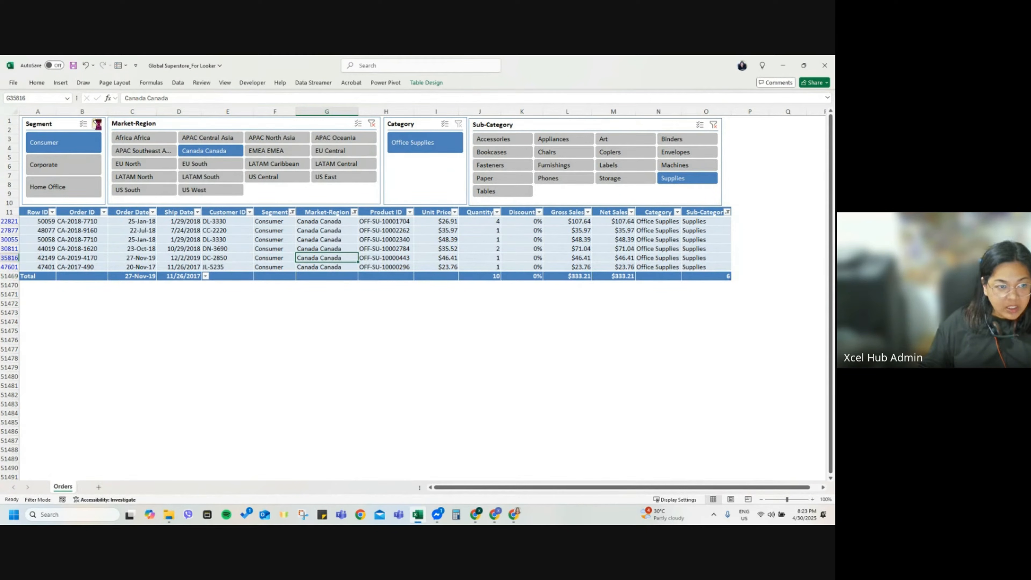
{"action": "left_click", "coordinate": [98, 124]}
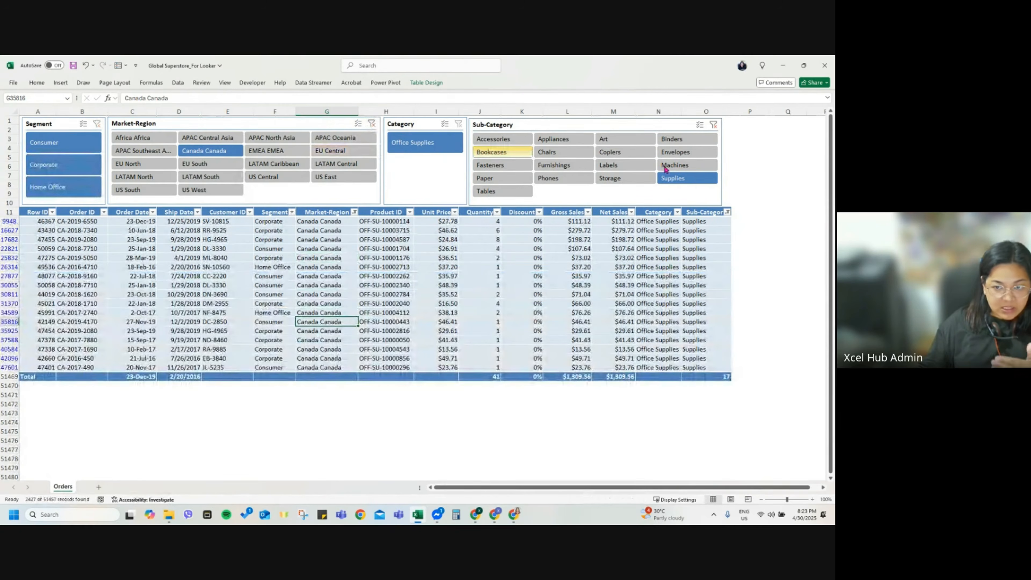
{"action": "left_click", "coordinate": [713, 124]}
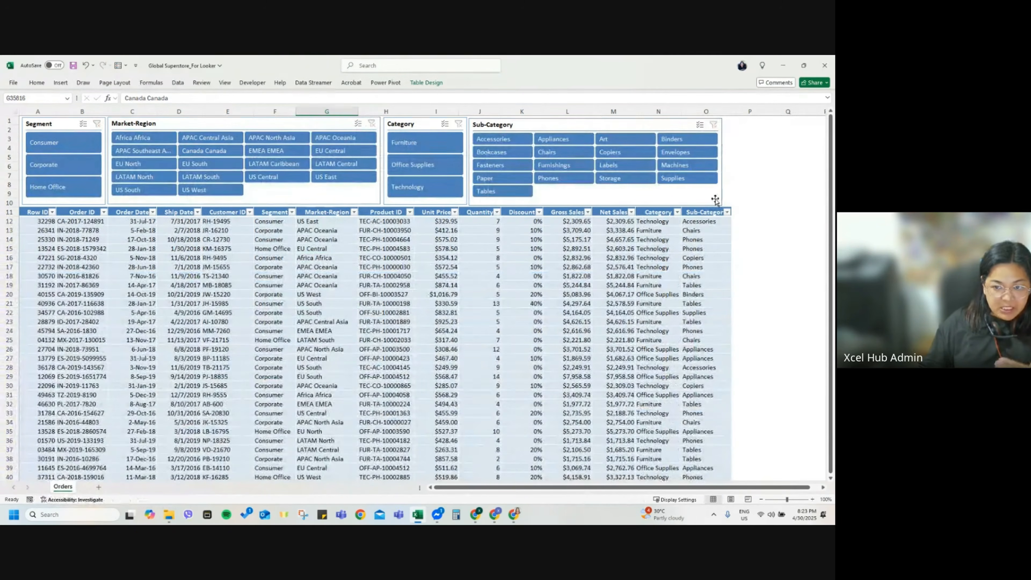
{"action": "left_click", "coordinate": [716, 200]}
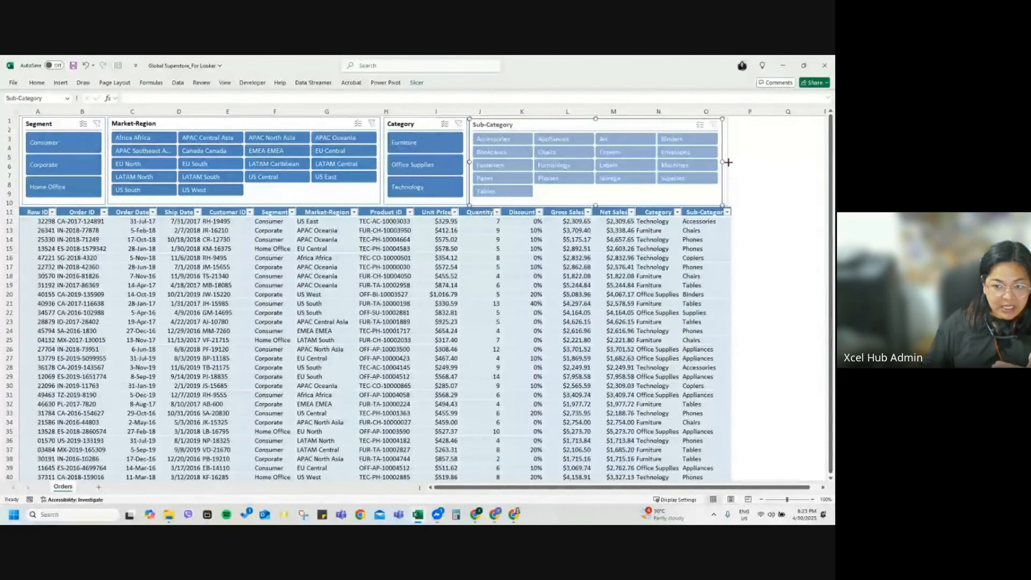
Step: Insert a slicer for Row ID and enlarge it to cover the columns from Product ID to Sub-Category
{"action": "left_click_drag", "start_coordinate": [45, 231], "coordinate": [61, 374]}
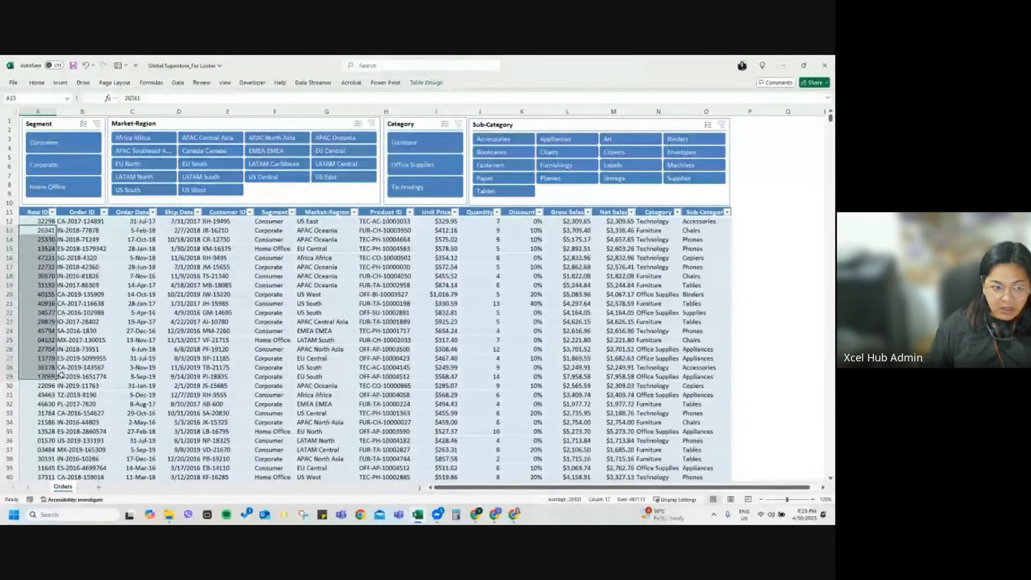
{"action": "left_click_drag", "start_coordinate": [77, 258], "coordinate": [97, 408]}
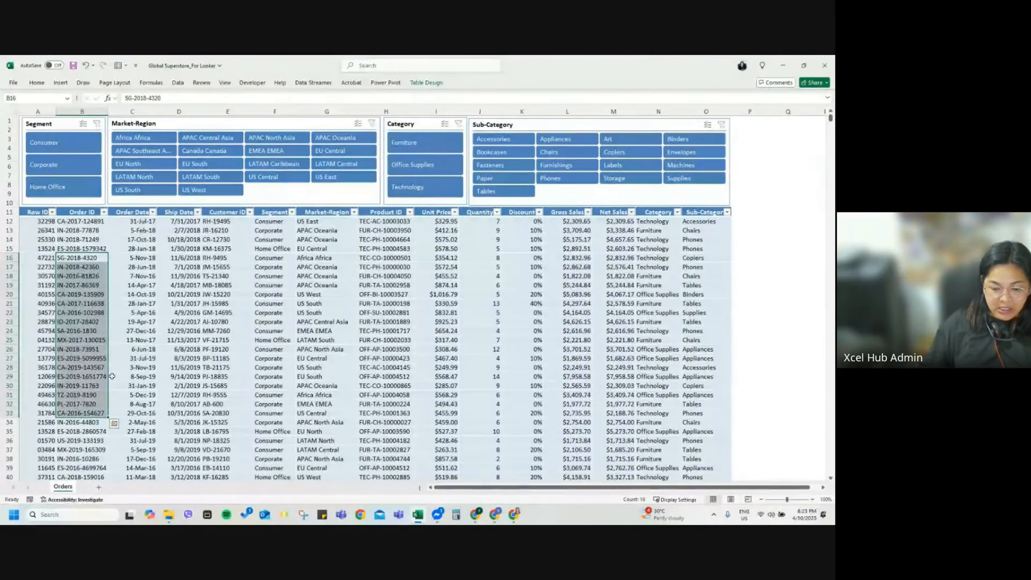
{"action": "left_click", "coordinate": [263, 247]}
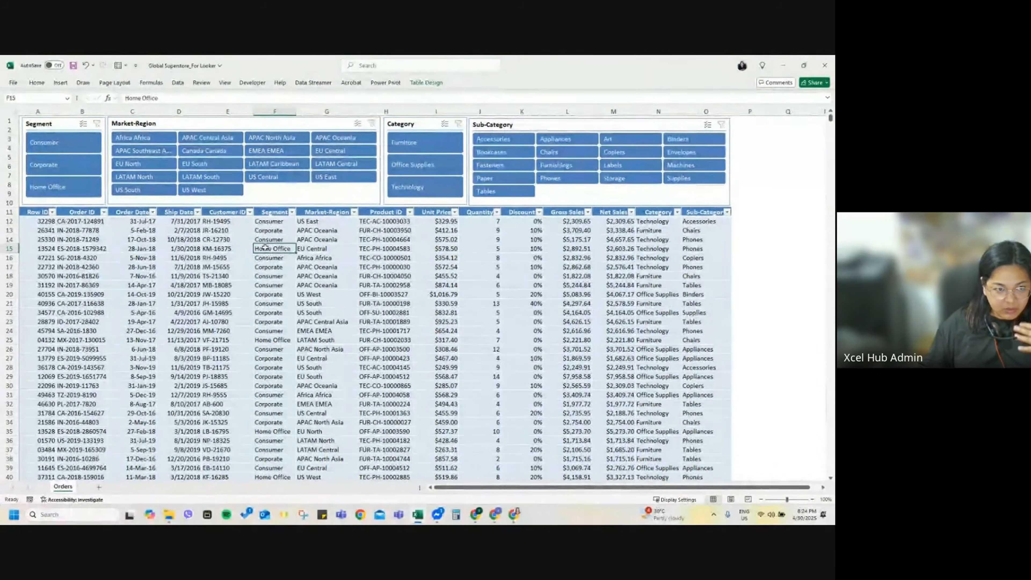
{"action": "left_click", "coordinate": [426, 83]}
{"action": "left_click", "coordinate": [144, 107]}
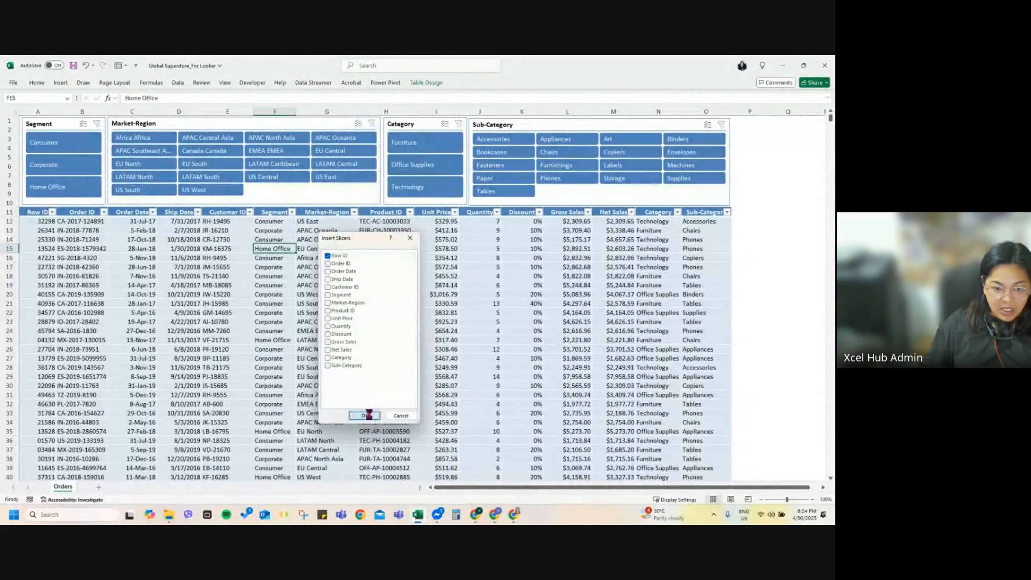
{"action": "left_click", "coordinate": [365, 415]}
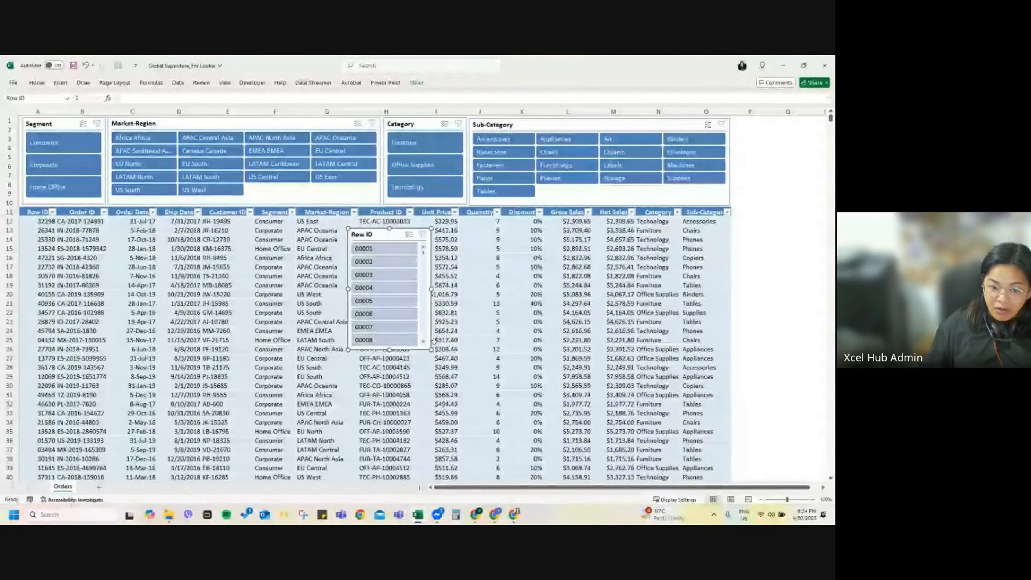
{"action": "left_click_drag", "start_coordinate": [434, 341], "coordinate": [727, 441]}
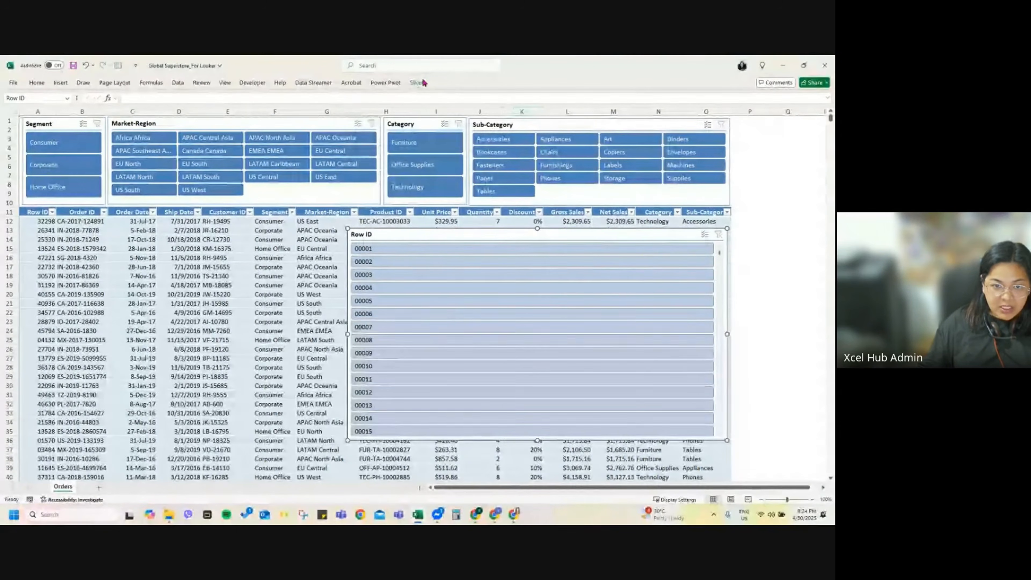
Step: Set the Row ID slicer to 11 columns with a button height of 0.8"
{"action": "left_click", "coordinate": [418, 82]}
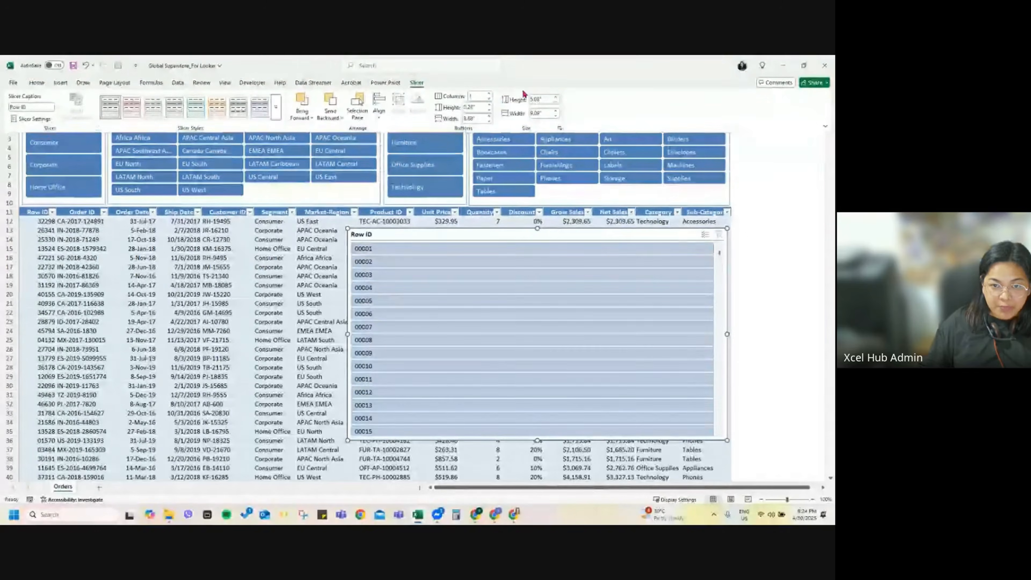
{"action": "left_click", "coordinate": [490, 94]}
{"action": "left_click", "coordinate": [489, 94]}
{"action": "left_click", "coordinate": [490, 95]}
{"action": "left_click", "coordinate": [489, 95]}
{"action": "left_click", "coordinate": [489, 94]}
{"action": "left_click", "coordinate": [489, 94]}
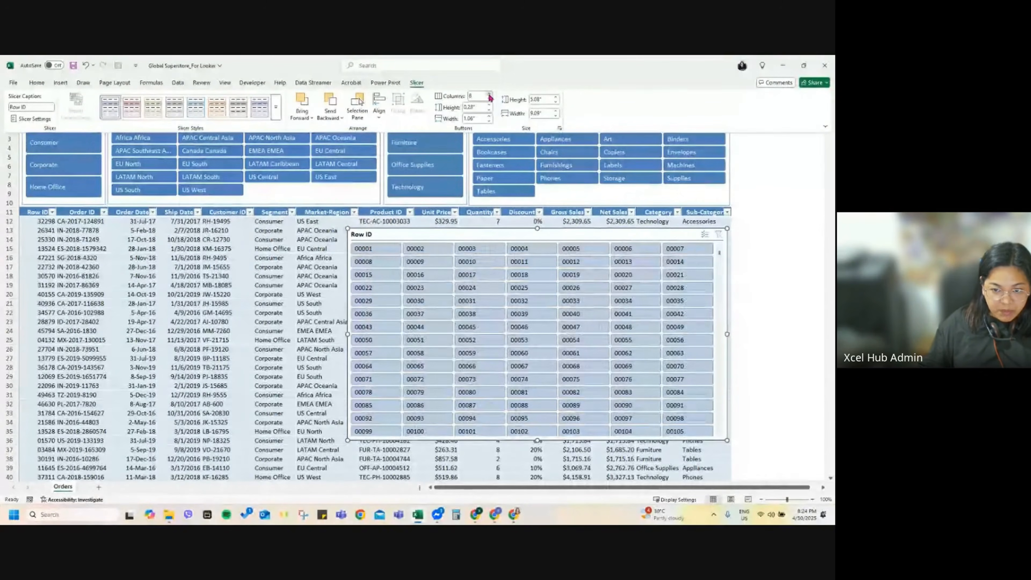
{"action": "left_click", "coordinate": [489, 95]}
{"action": "left_click", "coordinate": [490, 95]}
{"action": "left_click", "coordinate": [490, 95]}
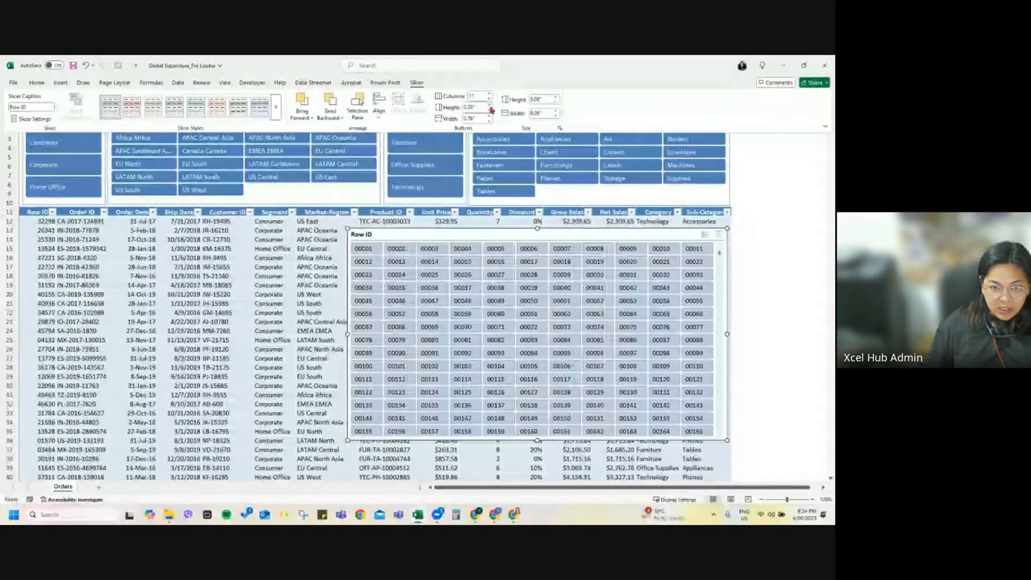
{"action": "left_click", "coordinate": [490, 106]}
{"action": "left_click", "coordinate": [490, 105]}
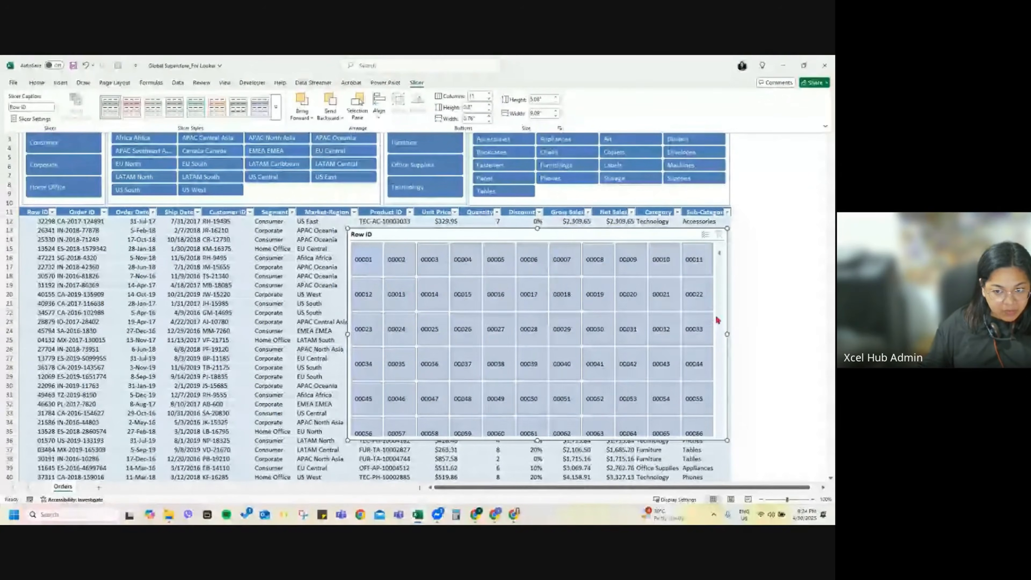
Step: Browse the Row ID slicer to its last entries and delete the slicer
{"action": "left_click", "coordinate": [720, 257]}
{"action": "left_click_drag", "start_coordinate": [720, 257], "coordinate": [720, 426]}
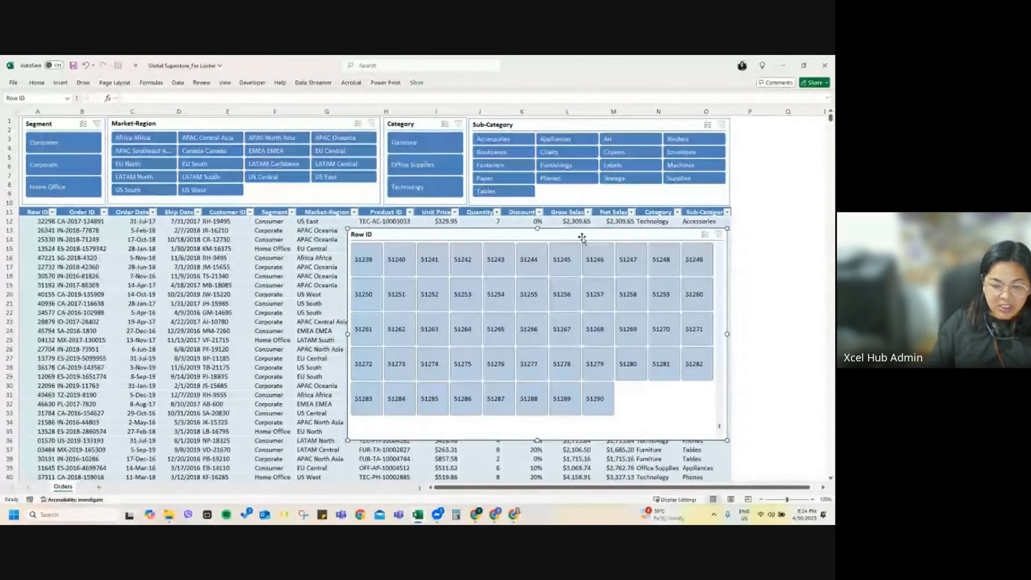
{"action": "key", "text": "Delete"}
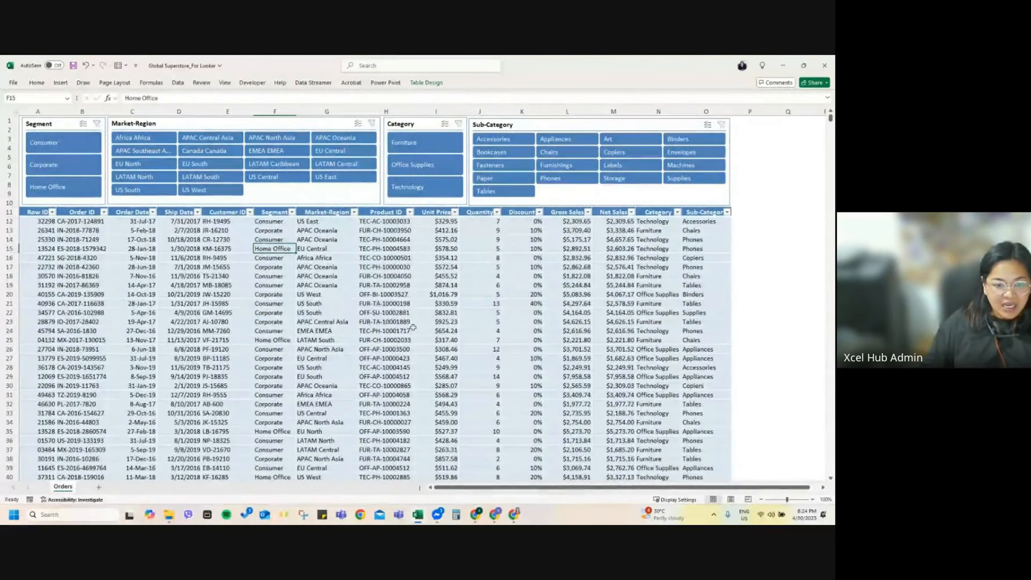
{"action": "left_click", "coordinate": [318, 321]}
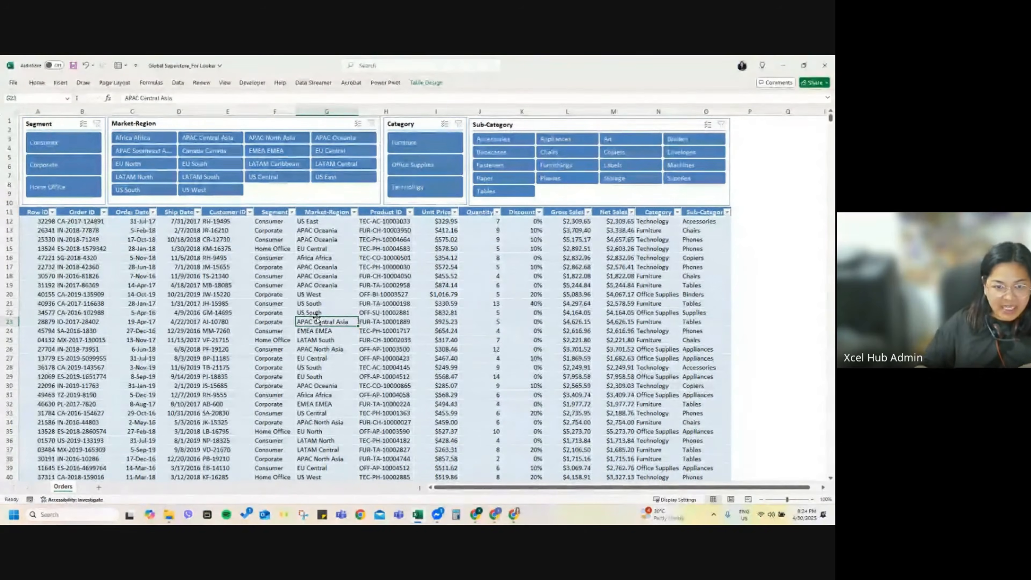
Step: Align all four slicers with one another using Align Middle
{"action": "left_click", "coordinate": [564, 198]}
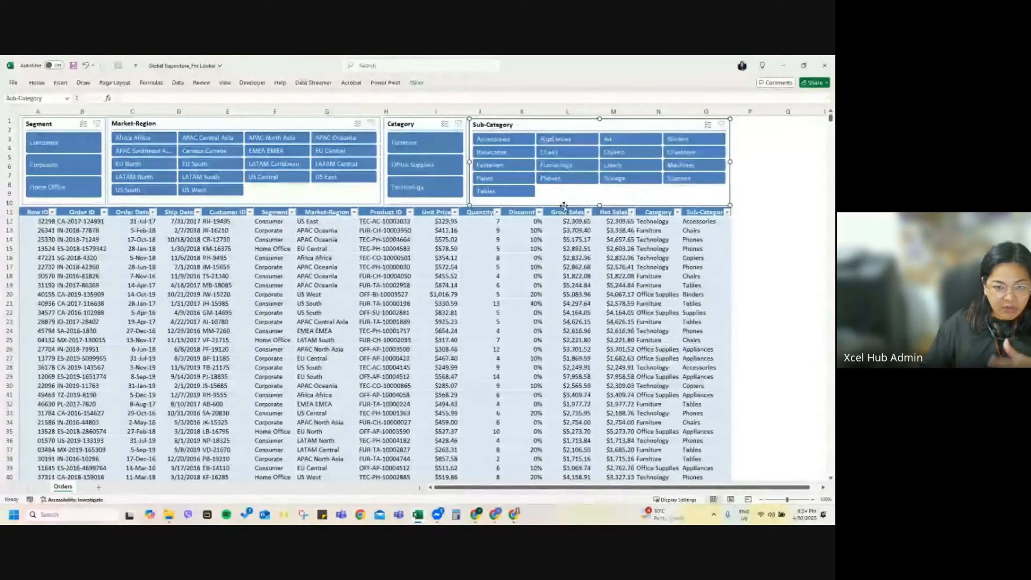
{"action": "key", "text": "ctrl+a"}
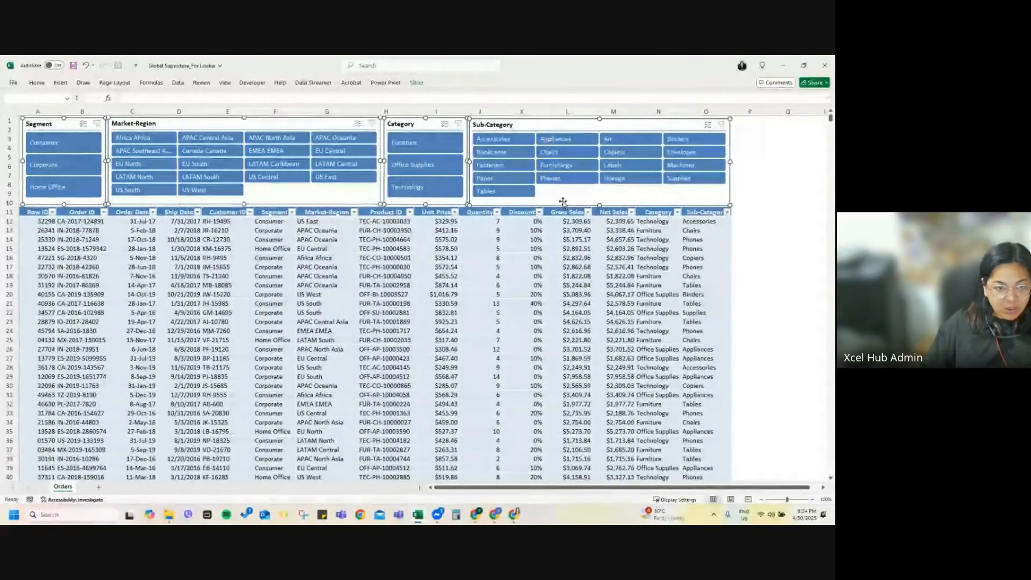
{"action": "left_click", "coordinate": [418, 83]}
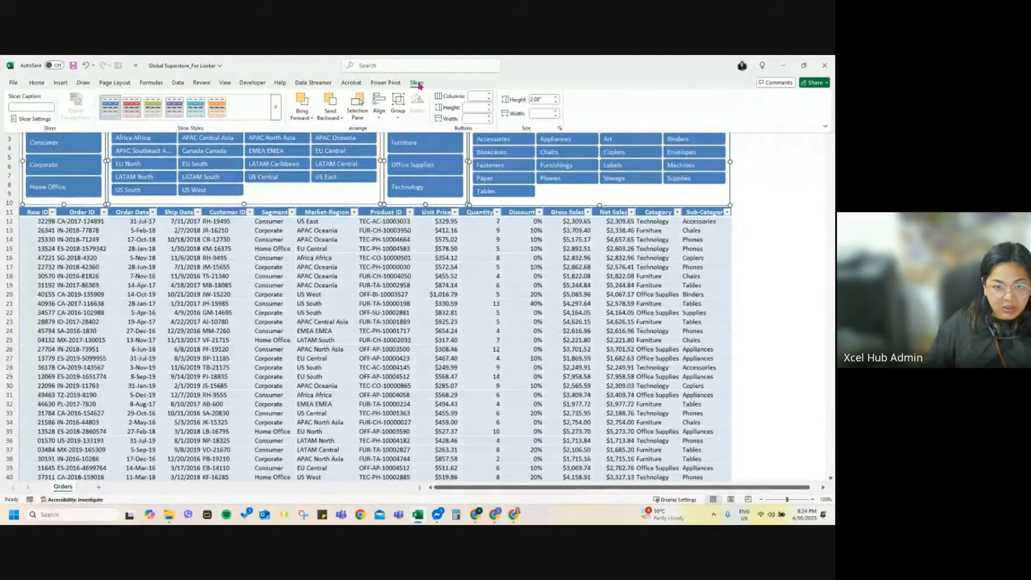
{"action": "left_click", "coordinate": [380, 118]}
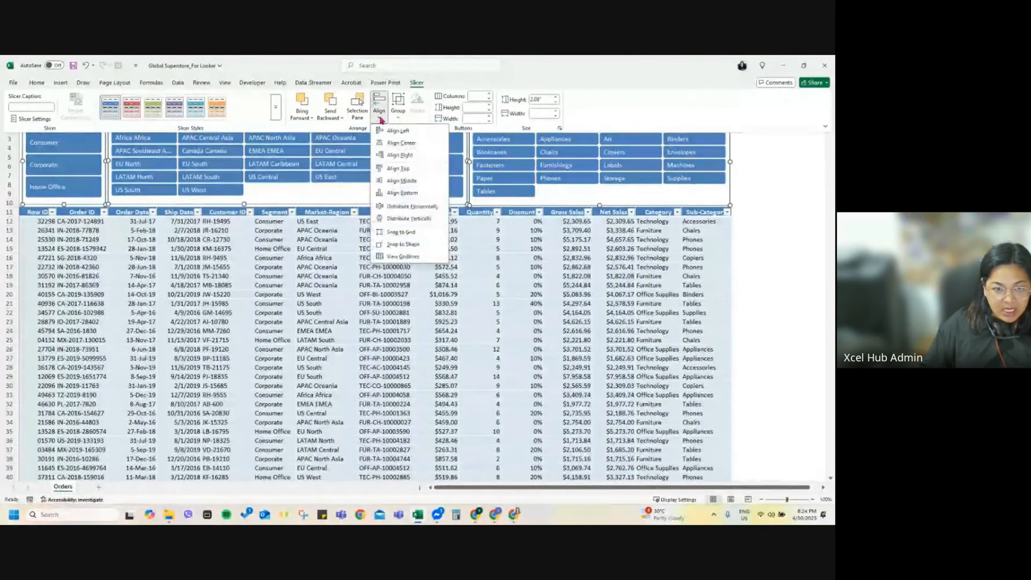
{"action": "left_click", "coordinate": [402, 186]}
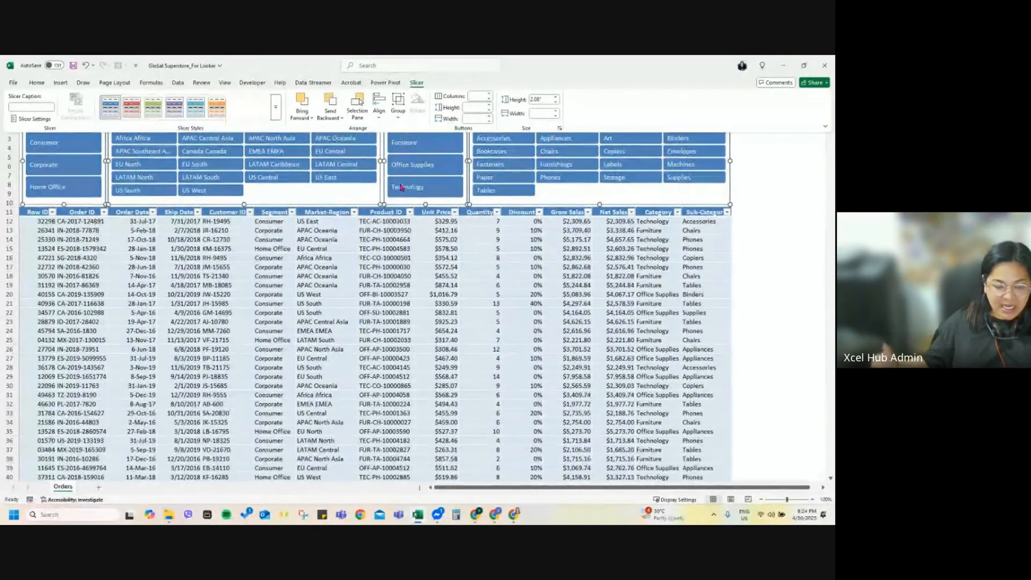
{"action": "left_click", "coordinate": [325, 304]}
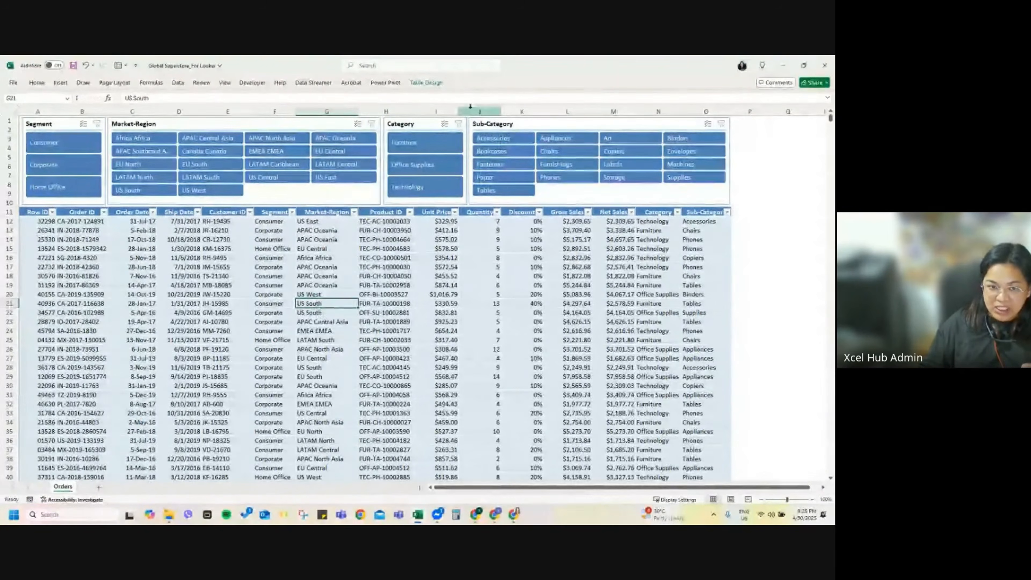
Step: Look at the table's Insert Slicer field list and PivotTable summary settings, closing both without creating anything
{"action": "left_click", "coordinate": [427, 83]}
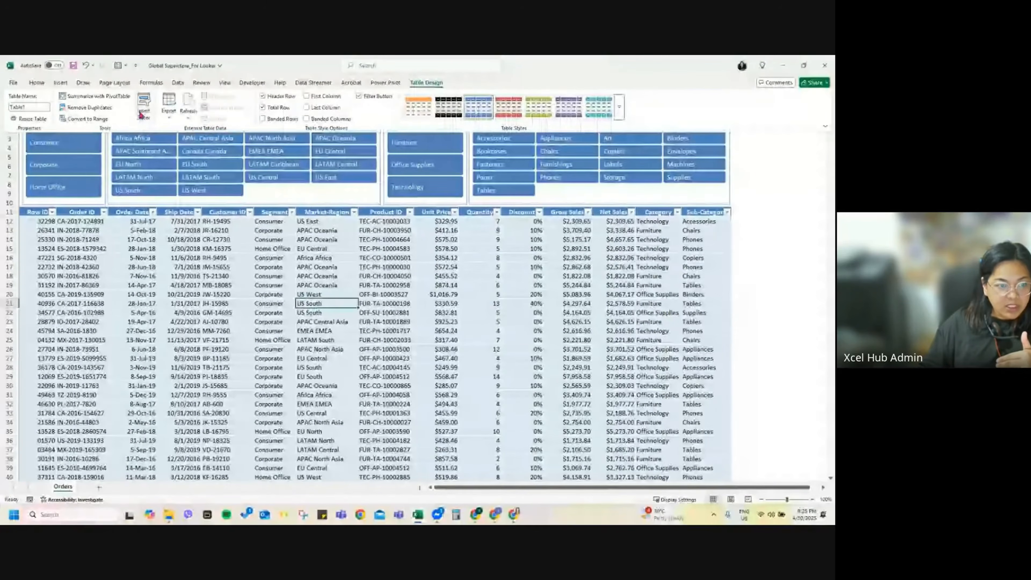
{"action": "left_click", "coordinate": [141, 114]}
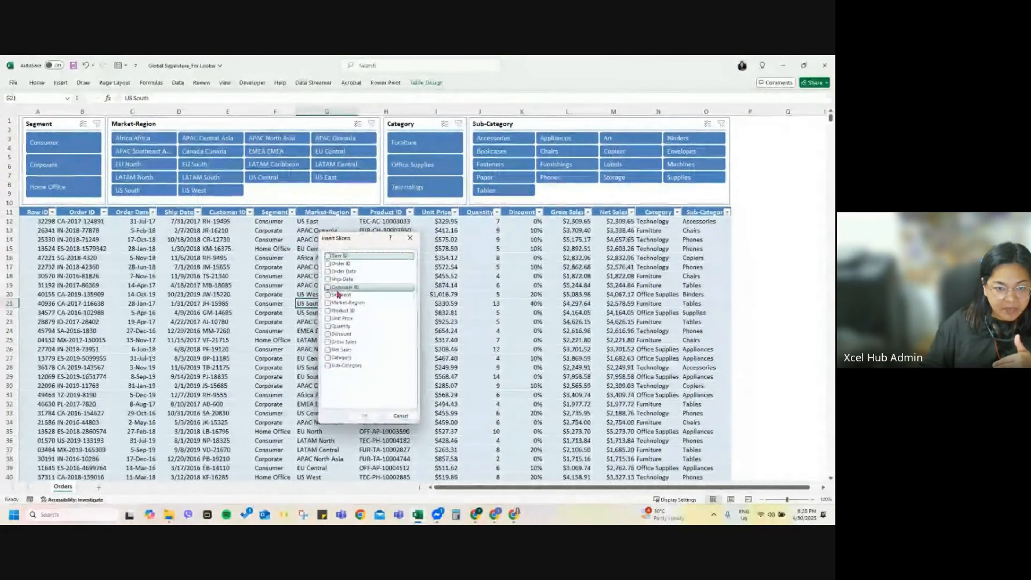
{"action": "key", "text": "Escape"}
{"action": "left_click", "coordinate": [427, 82]}
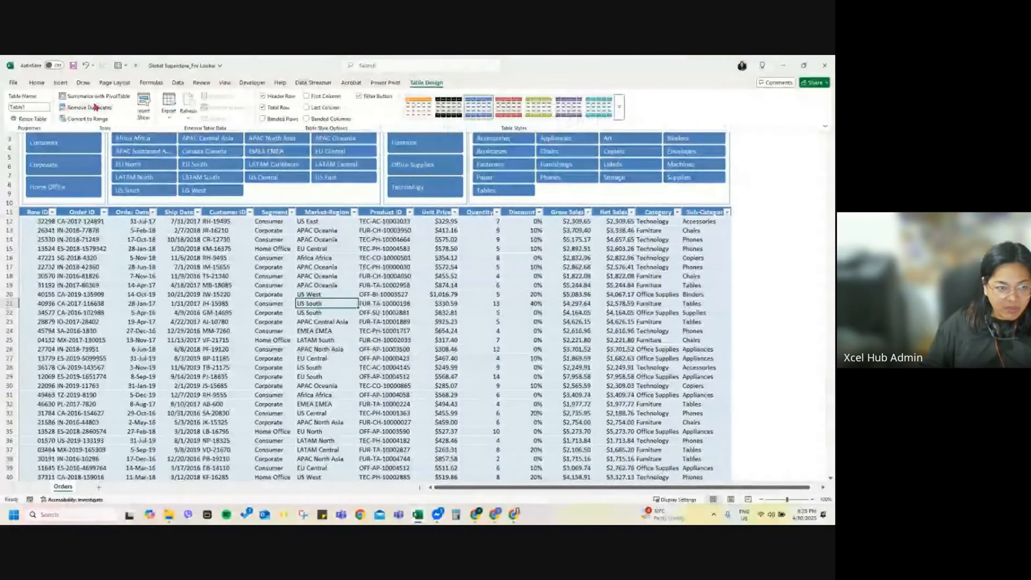
{"action": "left_click", "coordinate": [97, 96]}
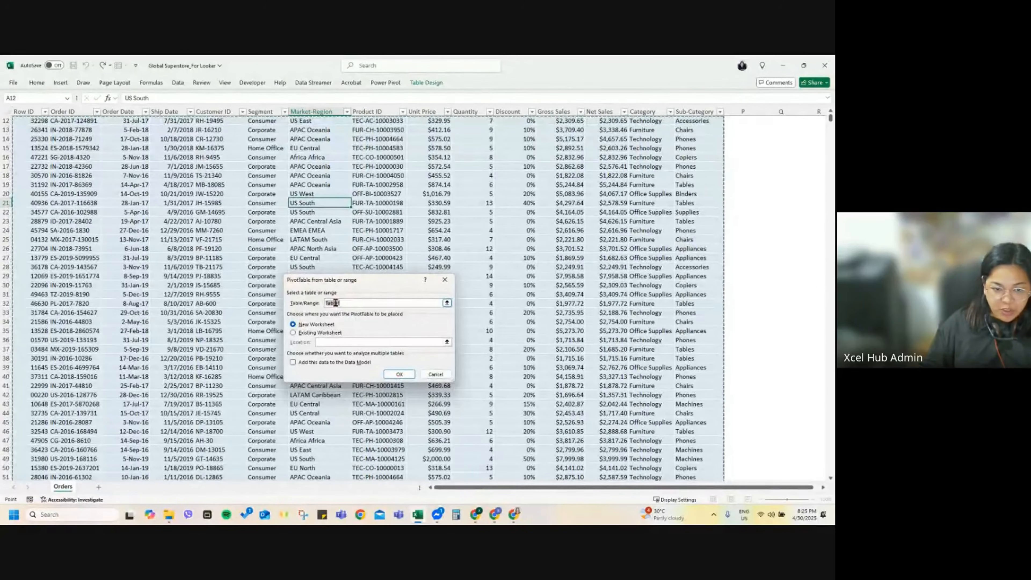
{"action": "key", "text": "Escape"}
{"action": "left_click", "coordinate": [427, 82]}
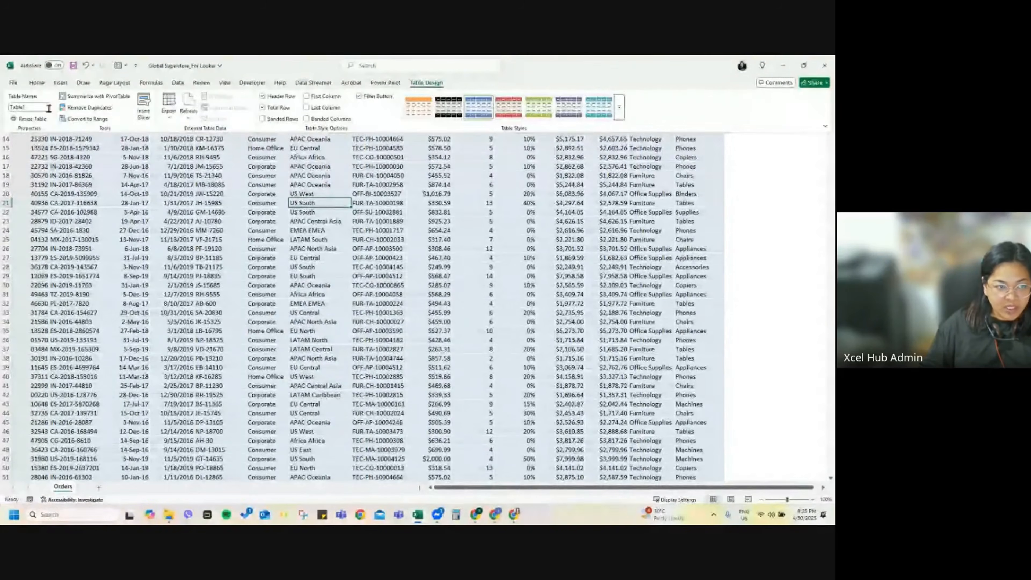
Step: Name the table Sales and create a PivotTable from it on a new worksheet
{"action": "type", "text": "Sa"}
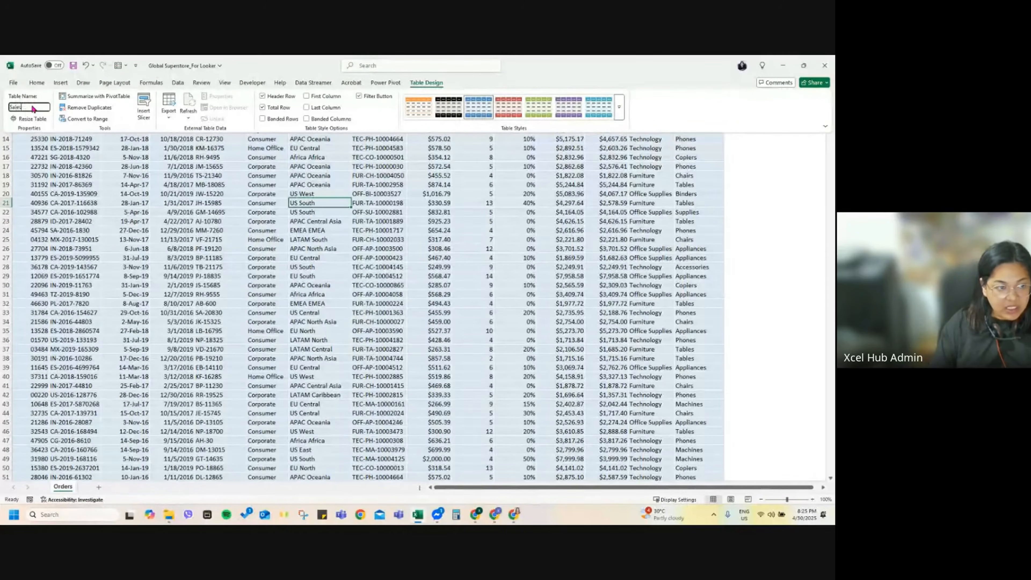
{"action": "left_click", "coordinate": [98, 96]}
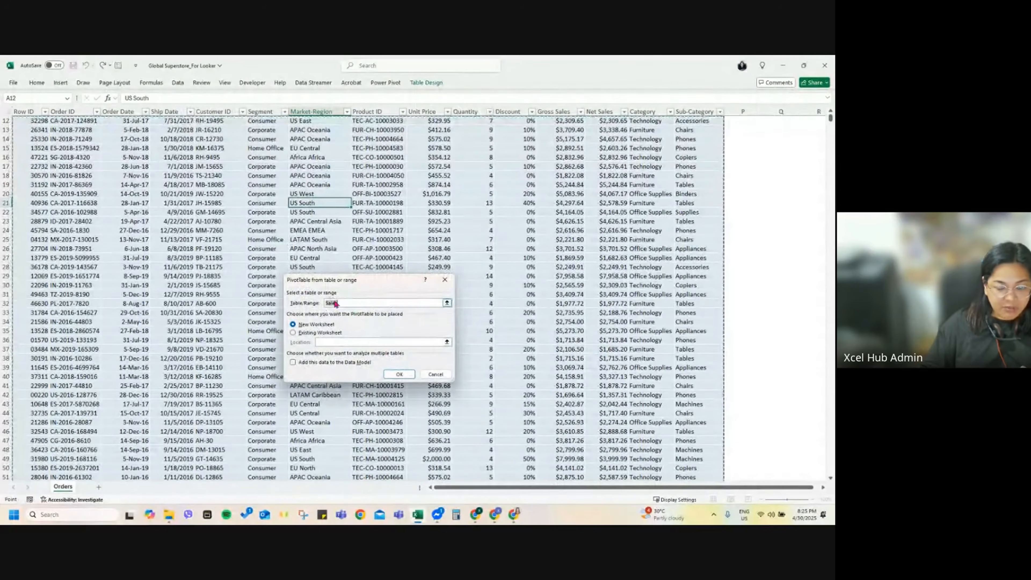
{"action": "left_click", "coordinate": [393, 375]}
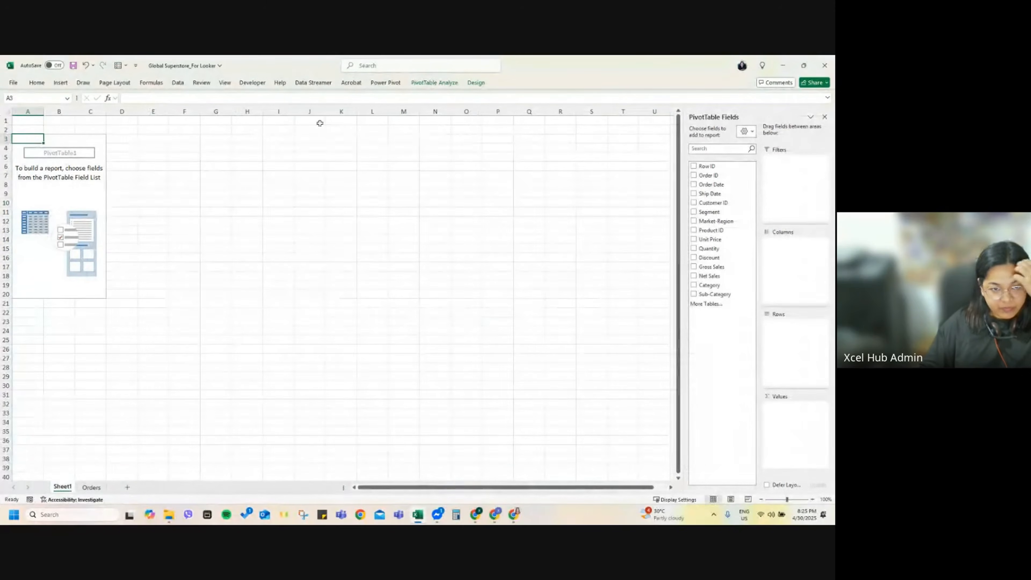
Step: Hide the new sheet's gridlines and add Order Date to the PivotTable rows
{"action": "left_click", "coordinate": [228, 84]}
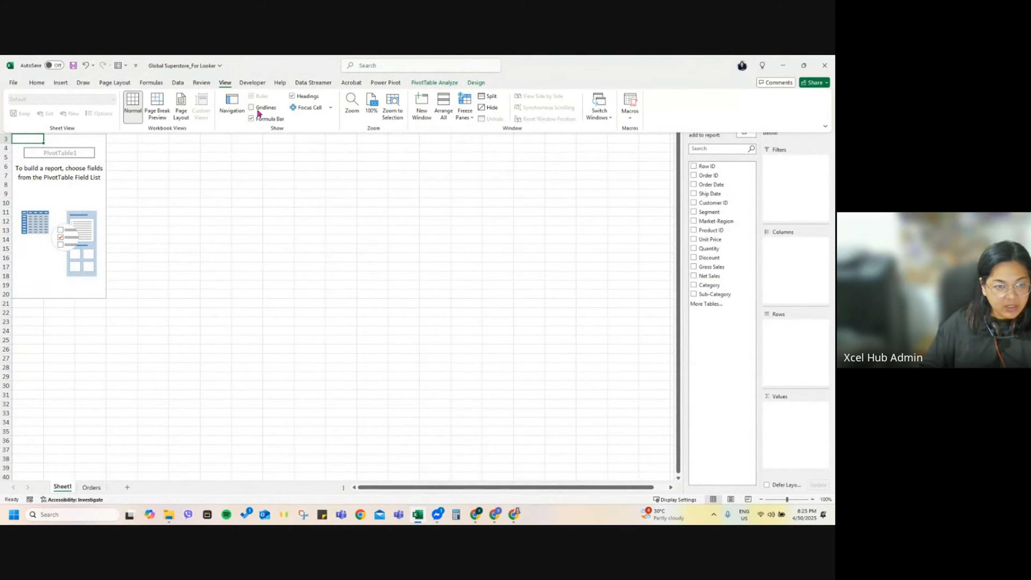
{"action": "left_click", "coordinate": [61, 167]}
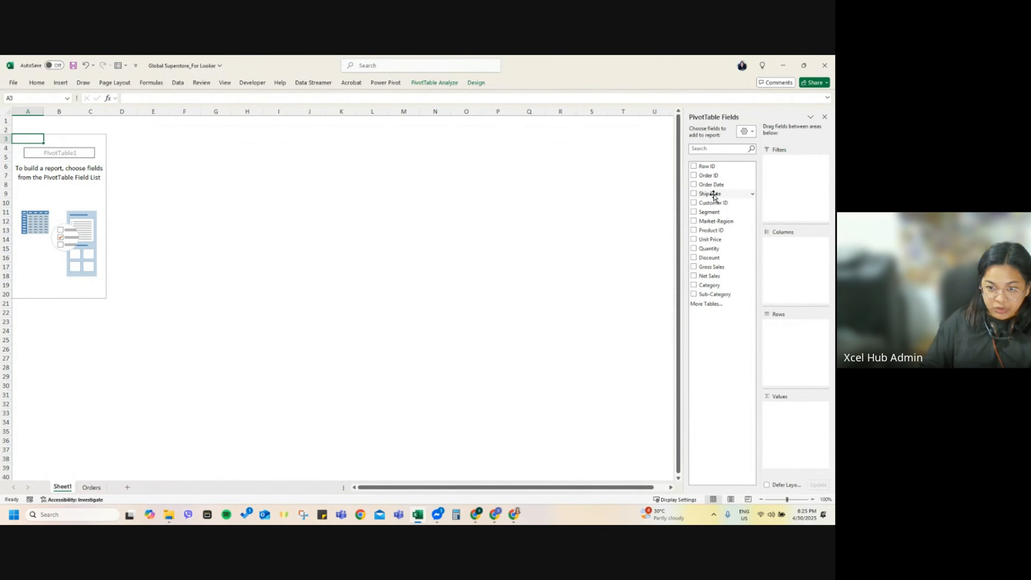
{"action": "left_click_drag", "start_coordinate": [716, 188], "coordinate": [780, 330]}
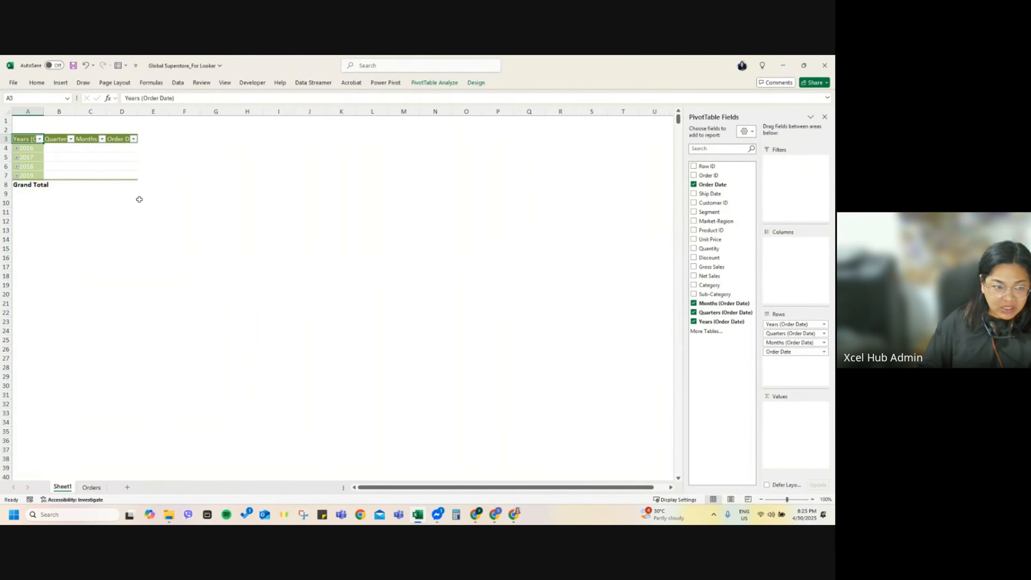
Step: Group the PivotTable's order dates by days, months, quarters and years
{"action": "right_click", "coordinate": [34, 159]}
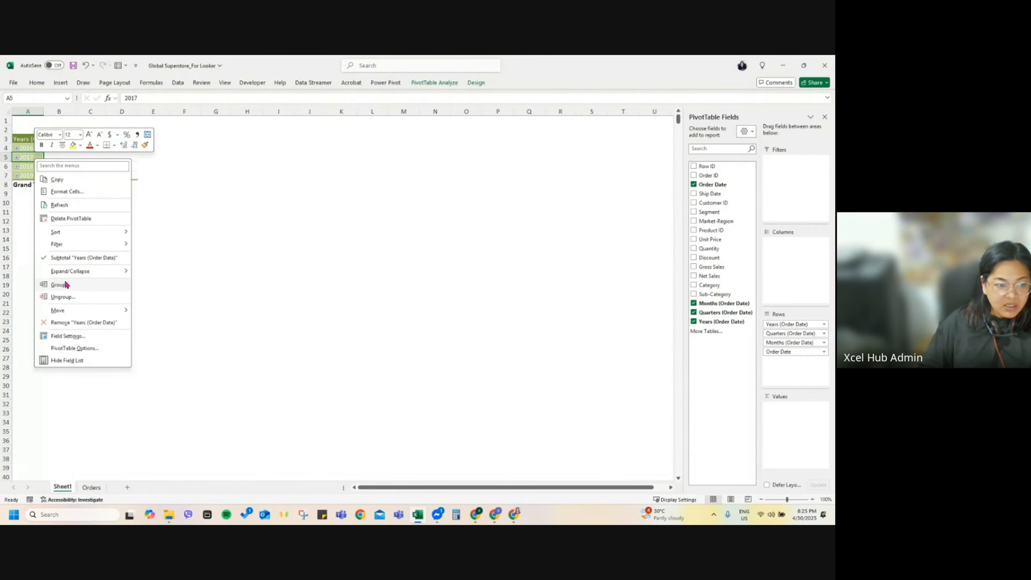
{"action": "left_click", "coordinate": [59, 285]}
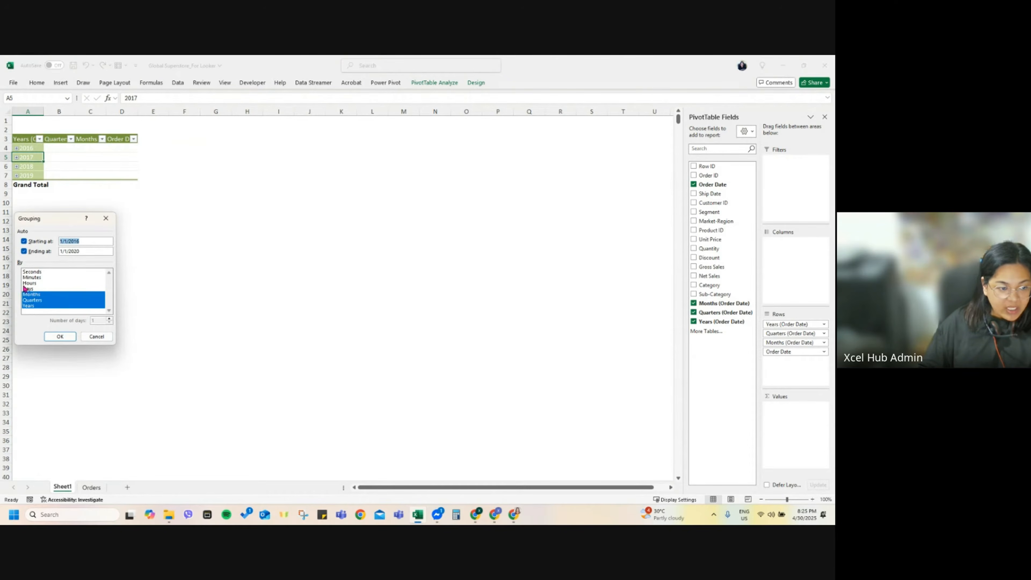
{"action": "left_click", "coordinate": [27, 288]}
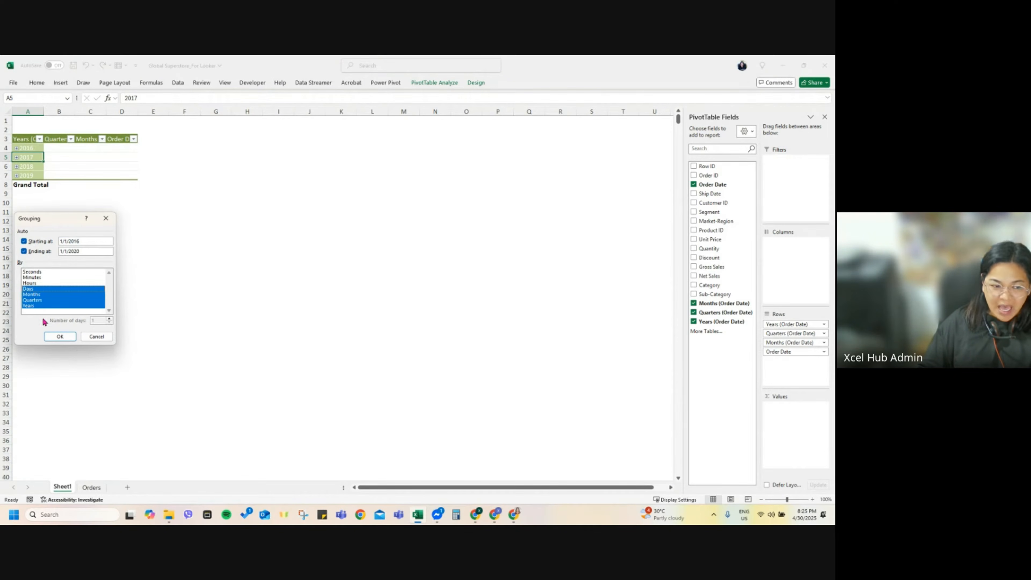
{"action": "left_click", "coordinate": [61, 337]}
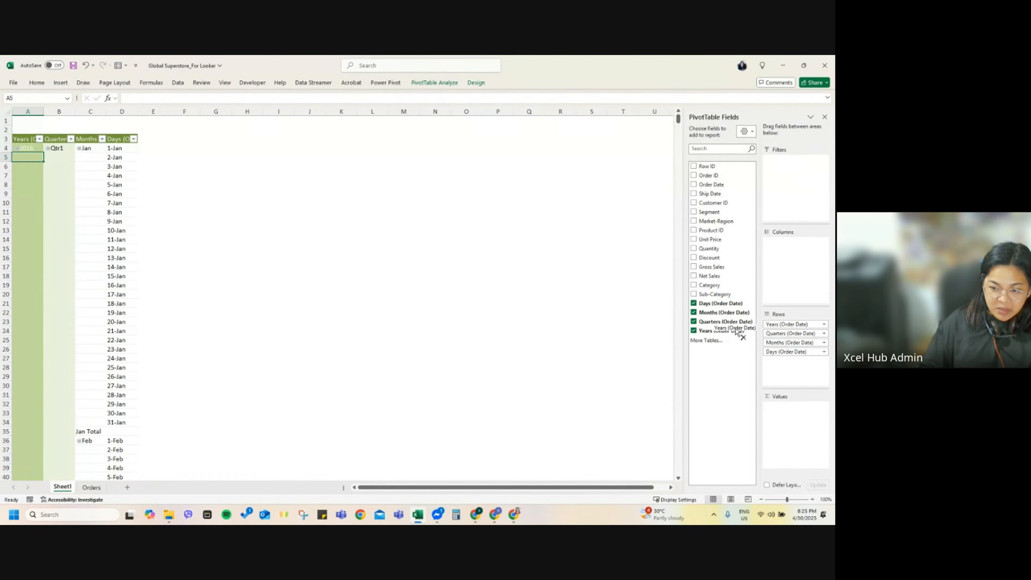
Step: Keep only Months in the PivotTable rows, and add Net Sales as values with column B fitted to its contents
{"action": "left_click_drag", "start_coordinate": [737, 331], "coordinate": [710, 344]}
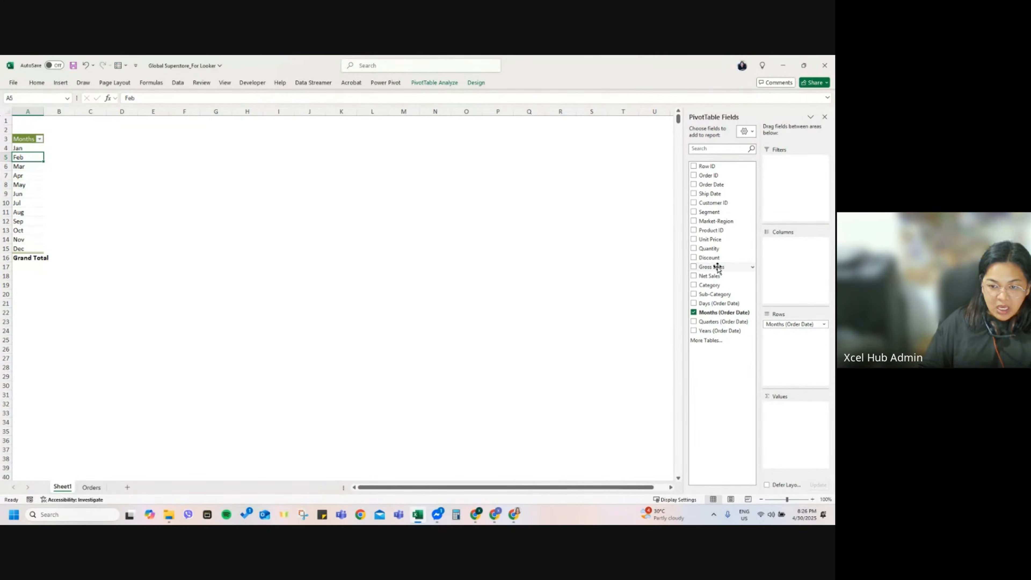
{"action": "left_click_drag", "start_coordinate": [716, 276], "coordinate": [796, 420]}
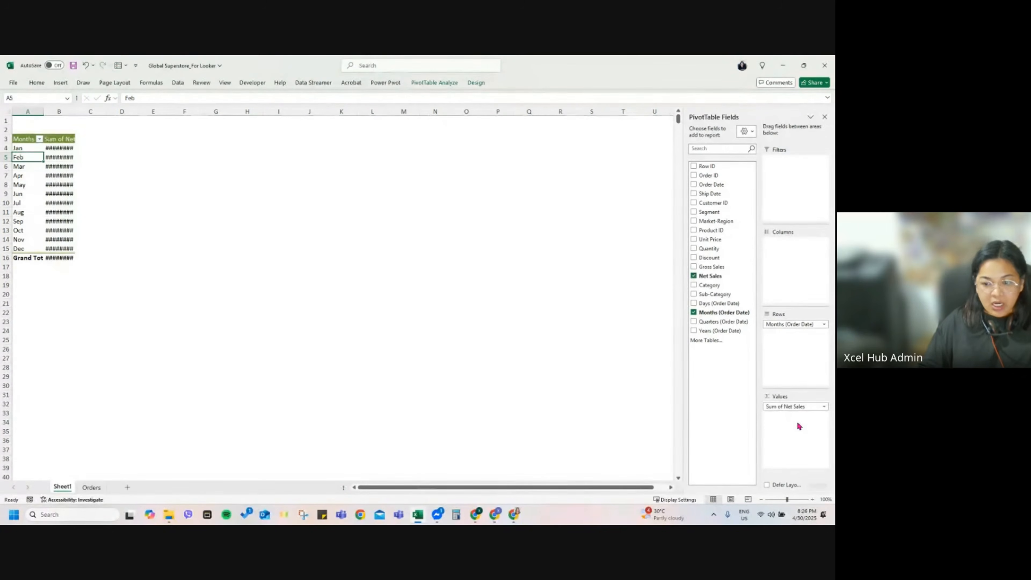
{"action": "double_click", "coordinate": [76, 109]}
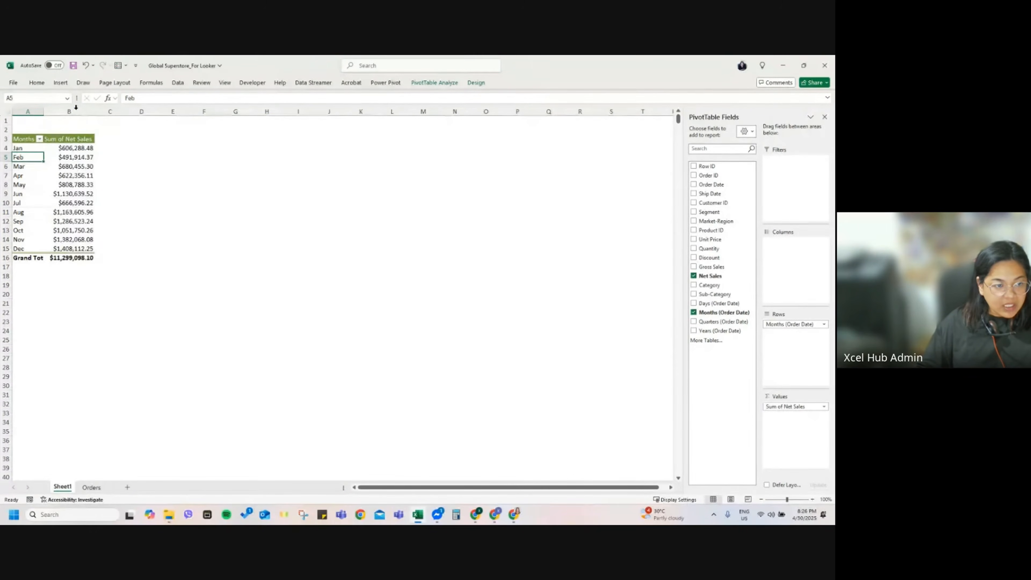
Step: Fit column A to its contents and shorten the row header in A3 to Months
{"action": "scroll", "coordinate": [90, 196], "scroll_direction": "up", "scroll_amount": 4}
{"action": "scroll", "coordinate": [90, 196], "scroll_direction": "up", "scroll_amount": 1}
{"action": "left_click", "coordinate": [46, 159]}
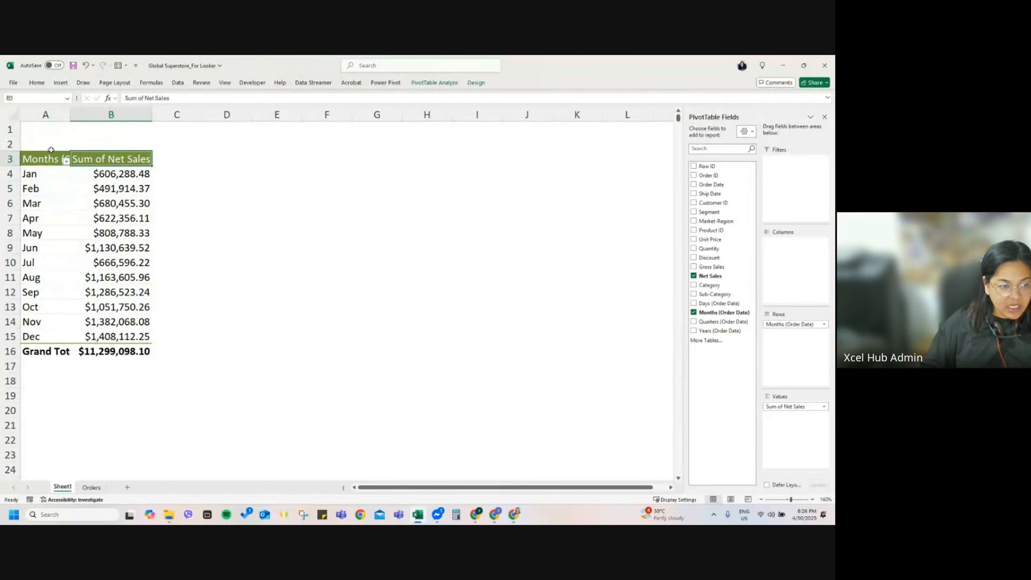
{"action": "double_click", "coordinate": [68, 119]}
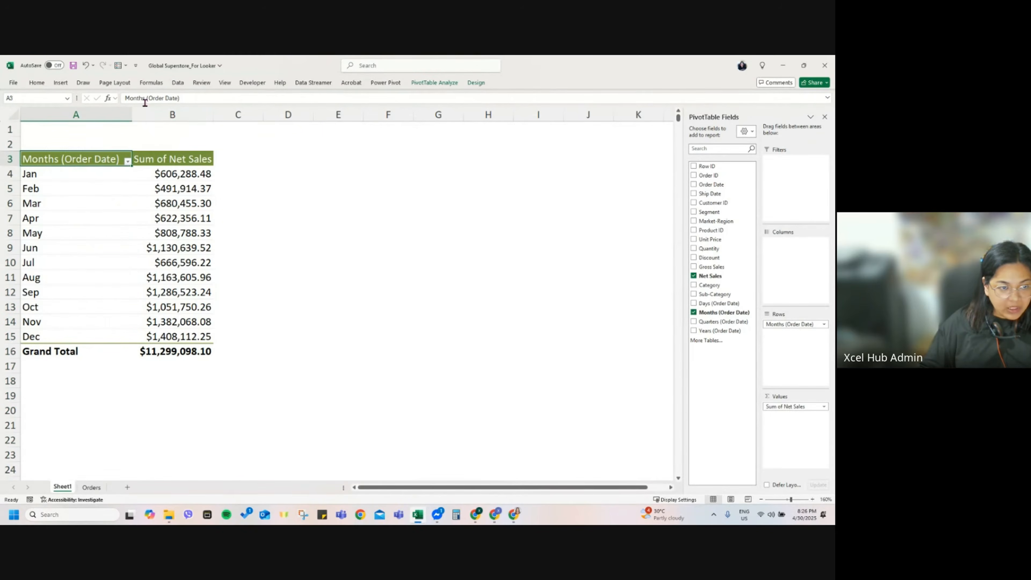
{"action": "left_click_drag", "start_coordinate": [147, 99], "coordinate": [227, 104]}
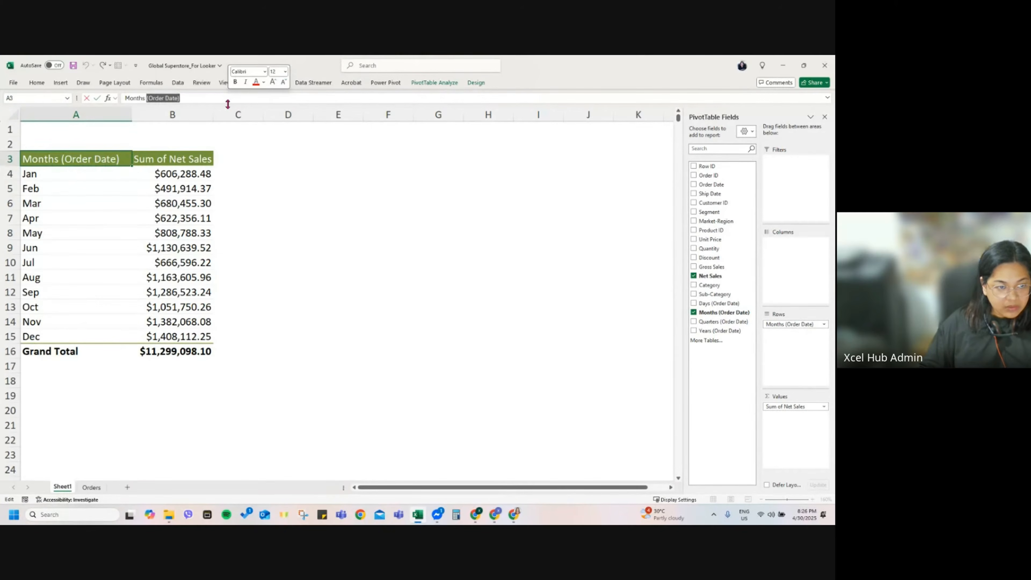
{"action": "key", "text": "BackSpace"}
{"action": "key", "text": "Return"}
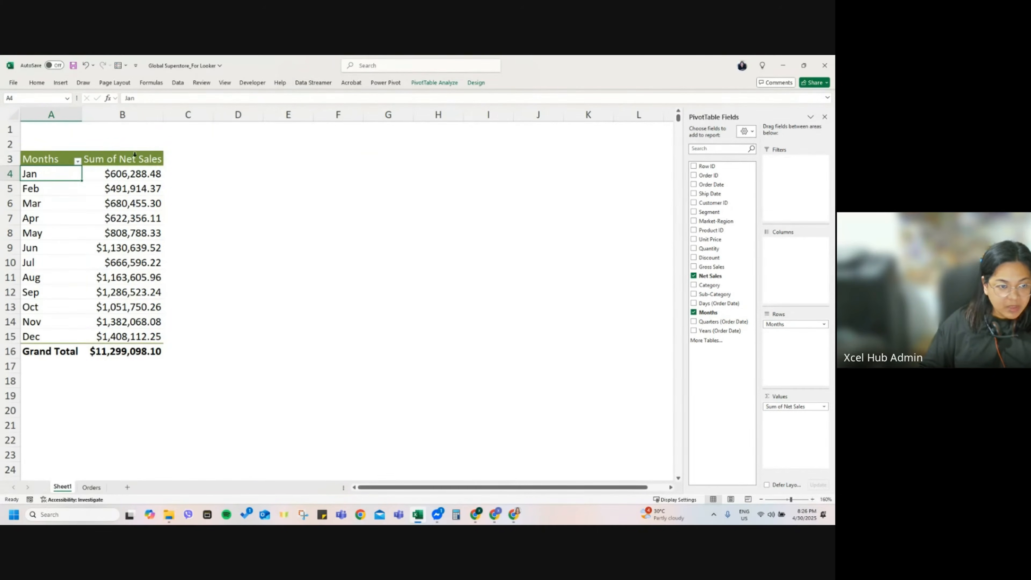
Step: Rename the summed values header in B3 to Net Sales, keeping the name distinct from the source field
{"action": "left_click", "coordinate": [130, 159]}
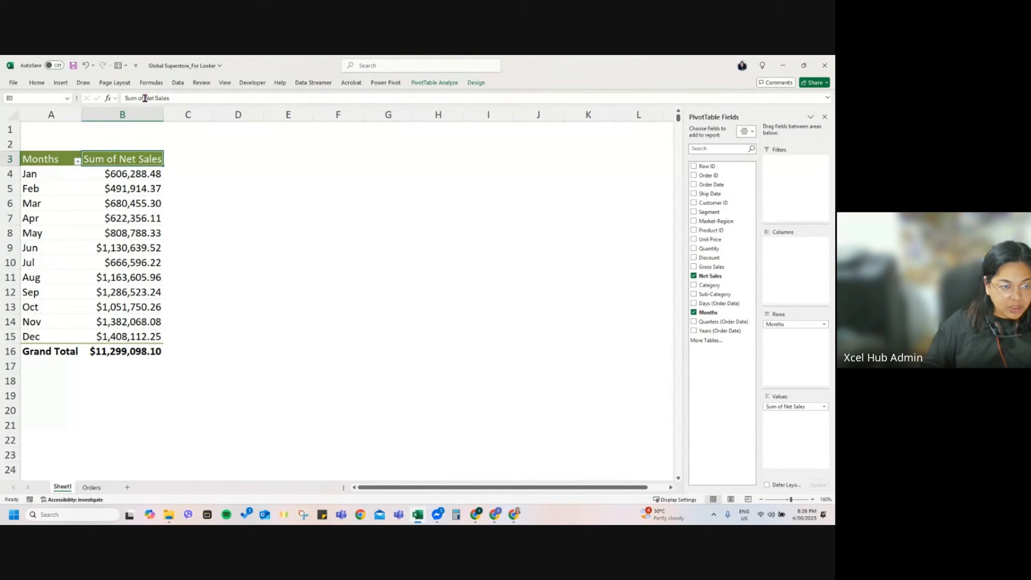
{"action": "left_click_drag", "start_coordinate": [145, 98], "coordinate": [93, 100]}
{"action": "key", "text": "BackSpace"}
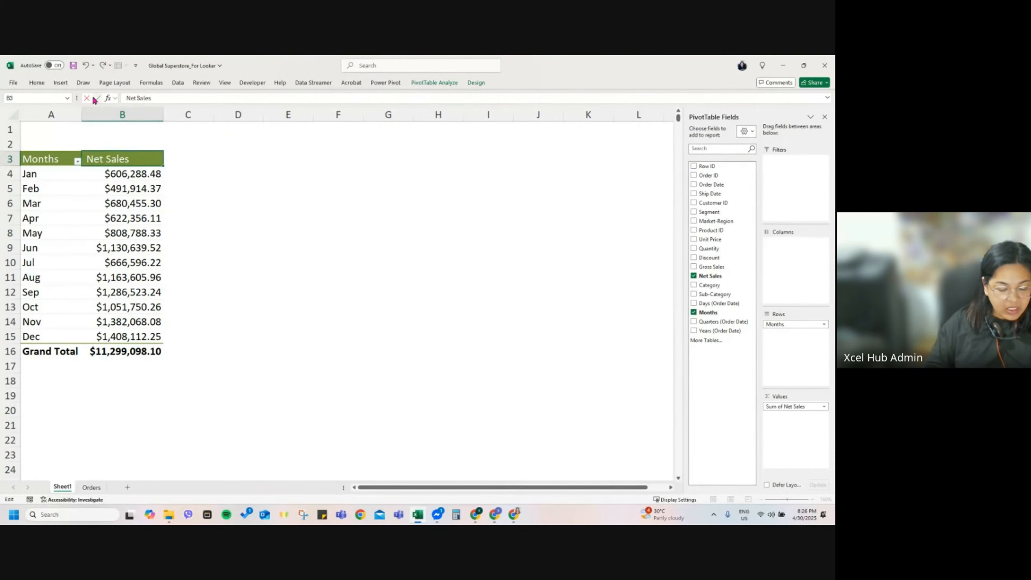
{"action": "left_click", "coordinate": [96, 98]}
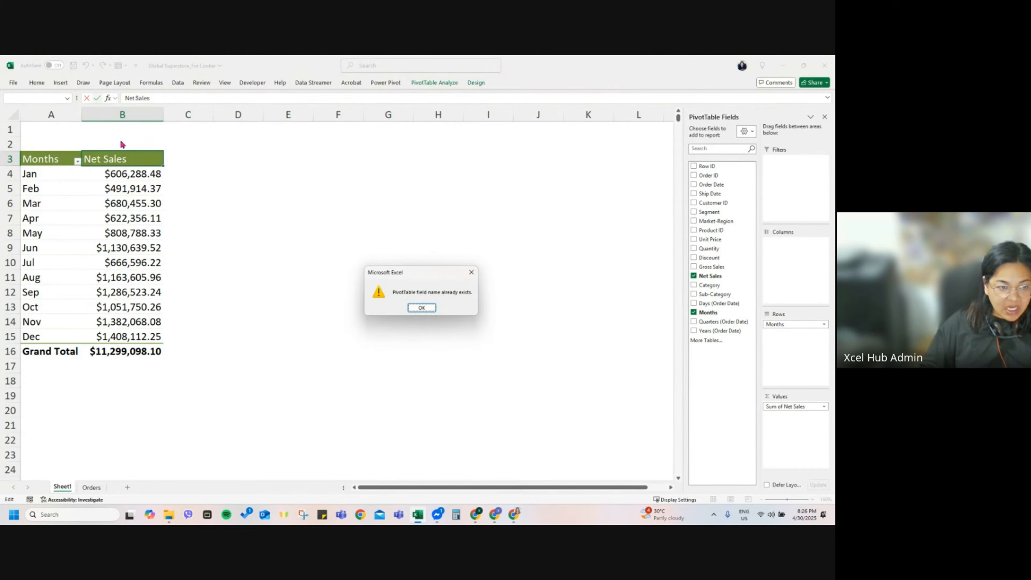
{"action": "left_click", "coordinate": [715, 279]}
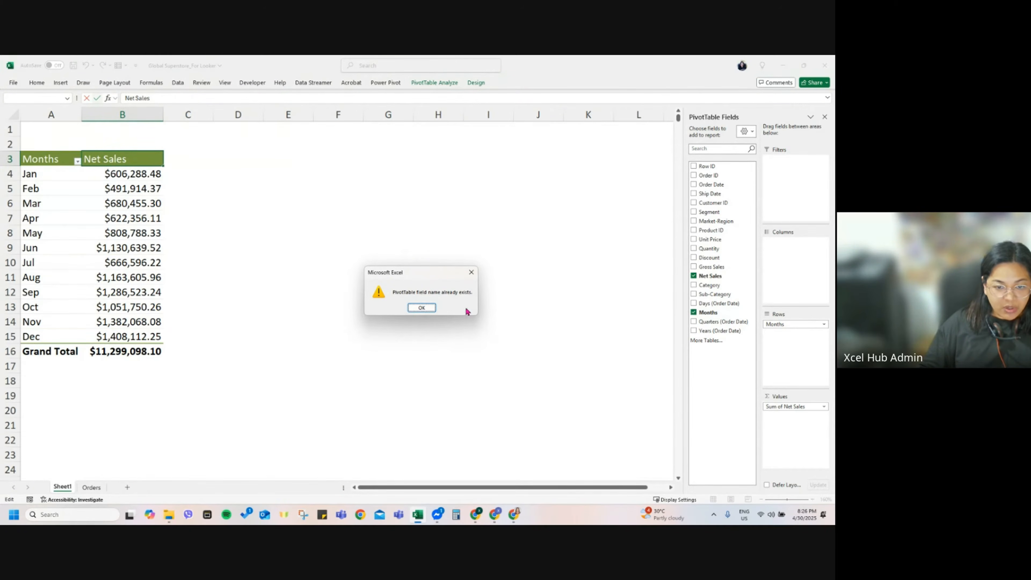
{"action": "left_click", "coordinate": [412, 308]}
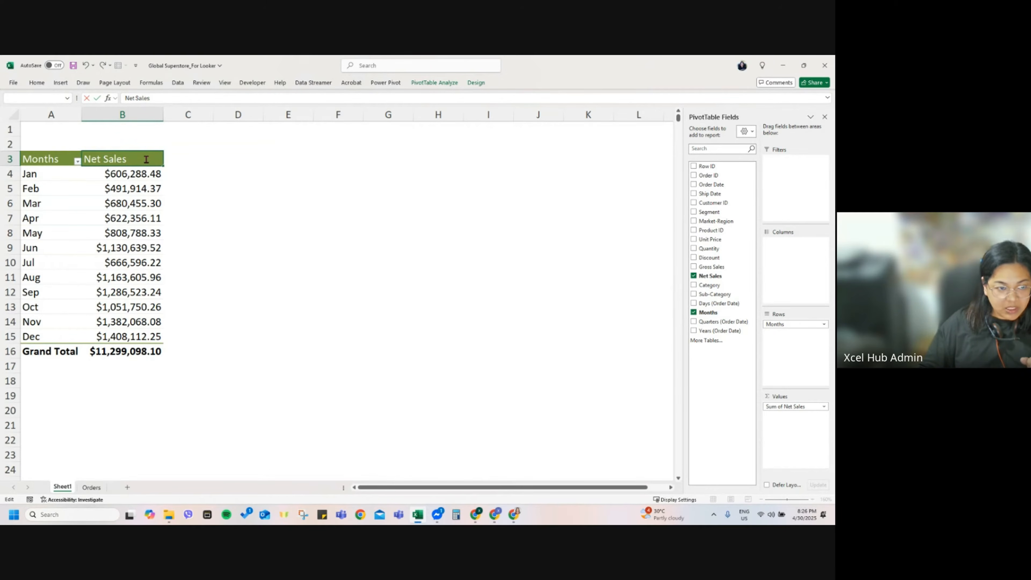
{"action": "key", "text": "Return"}
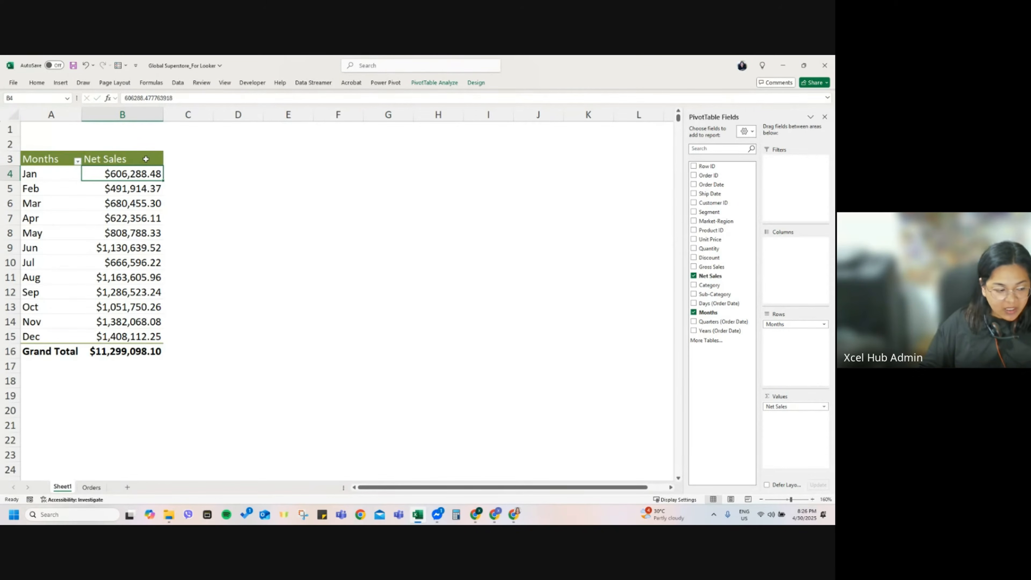
{"action": "key", "text": "Down"}
{"action": "key", "text": "Down"}
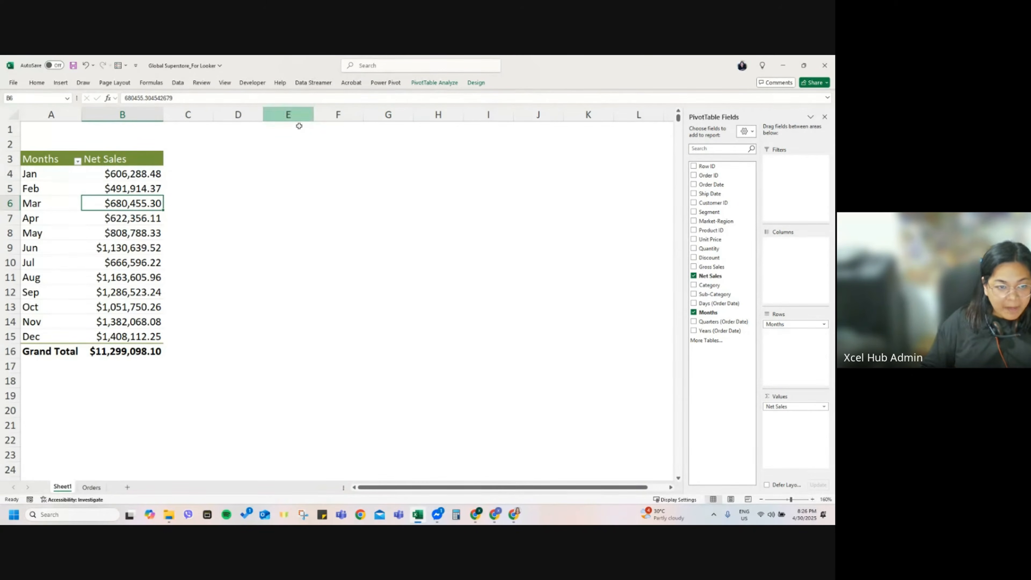
Step: Try the Compact Form report layout on the months PivotTable and set it back to Tabular Form
{"action": "left_click", "coordinate": [51, 160]}
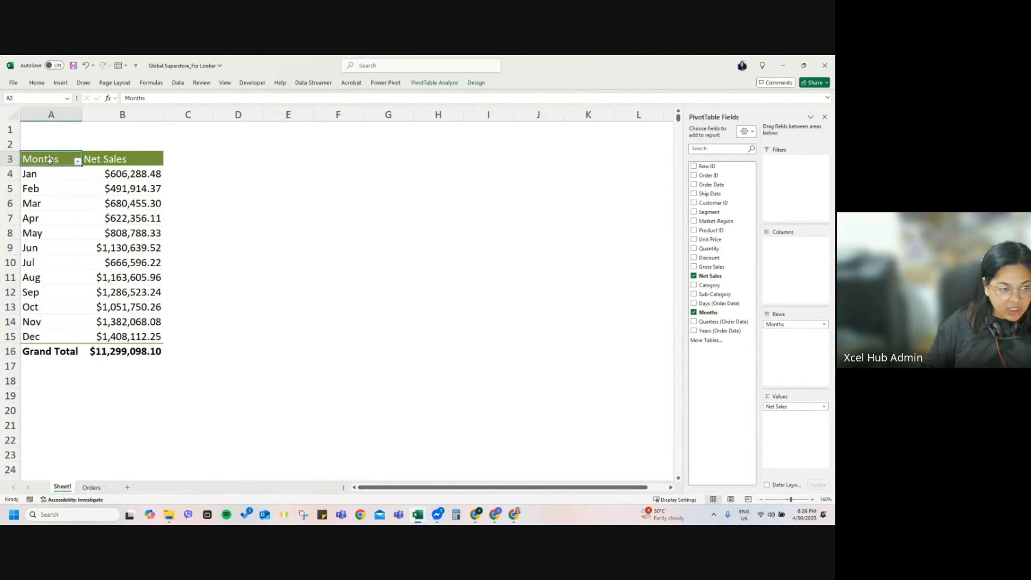
{"action": "left_click", "coordinate": [484, 87]}
{"action": "left_click", "coordinate": [70, 109]}
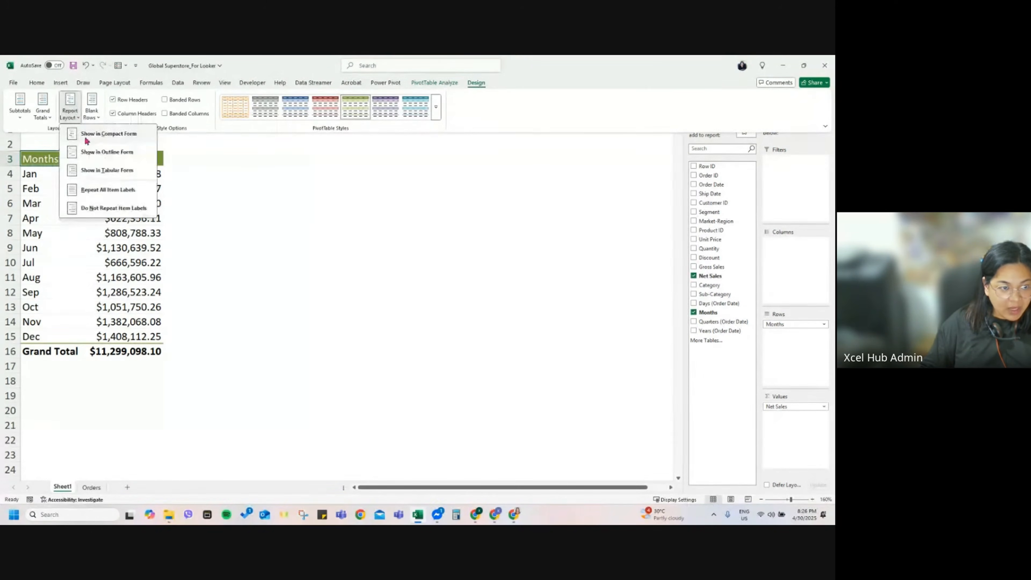
{"action": "left_click", "coordinate": [89, 139]}
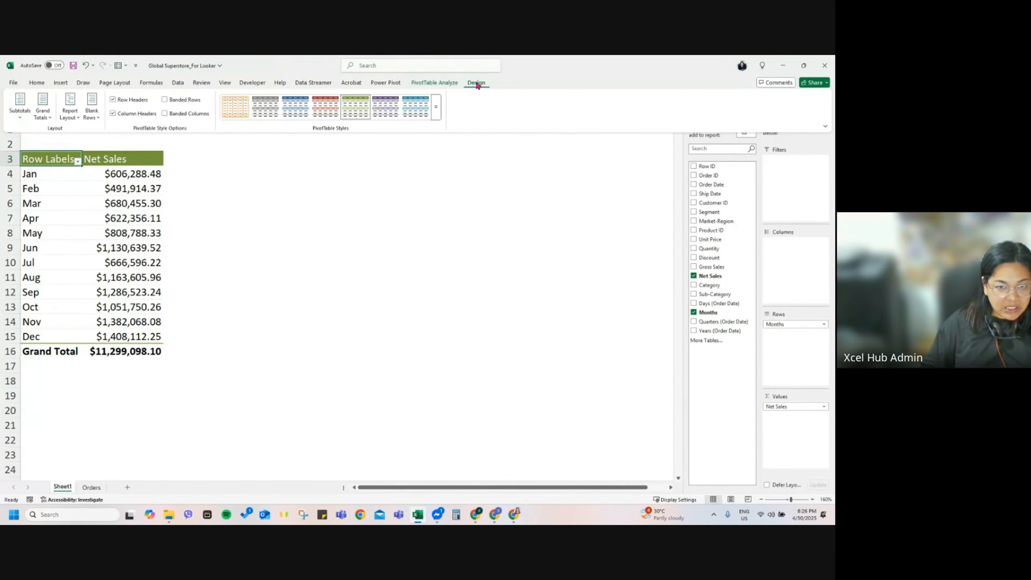
{"action": "left_click", "coordinate": [78, 116]}
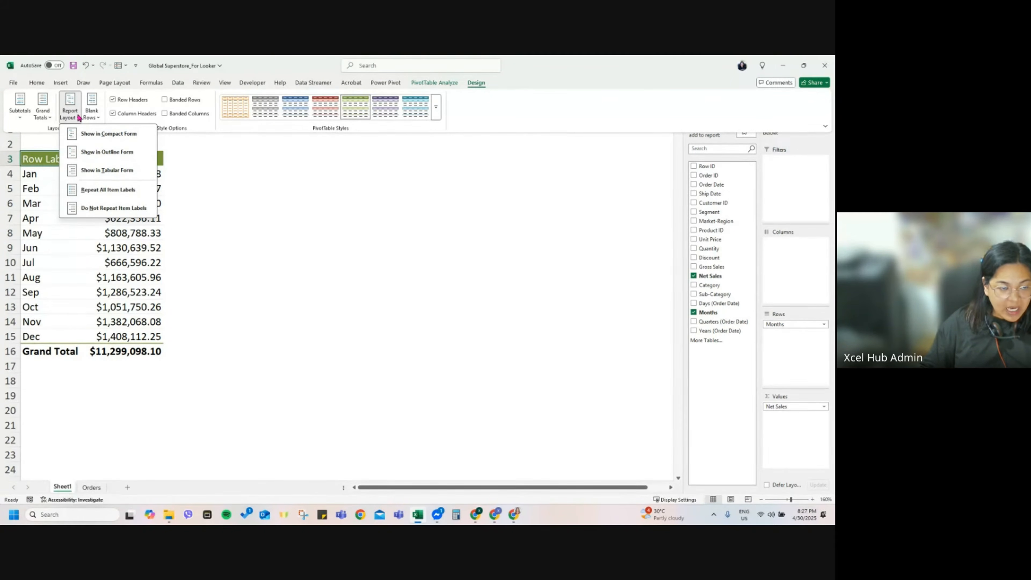
{"action": "left_click", "coordinate": [103, 171]}
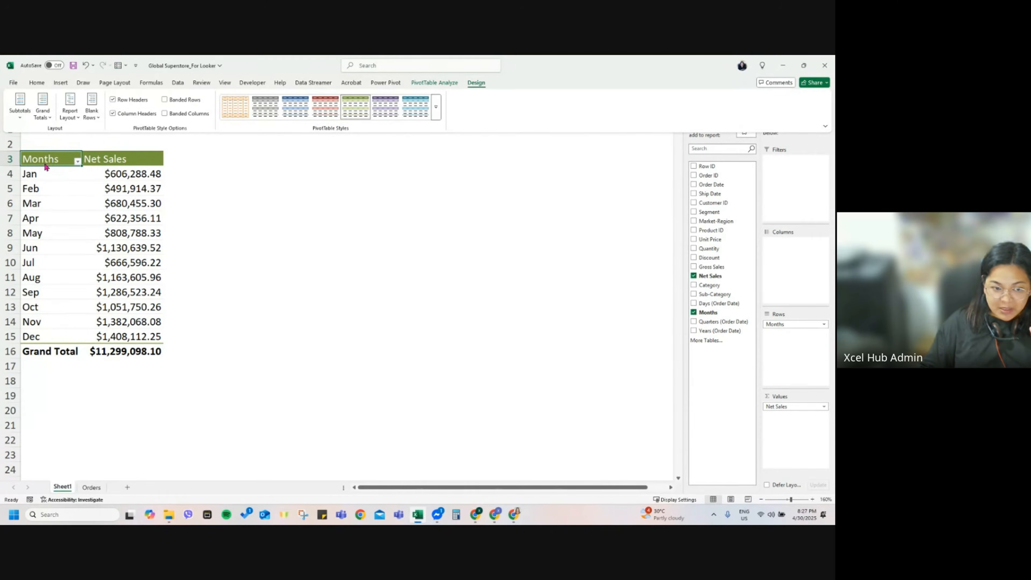
{"action": "left_click", "coordinate": [98, 221]}
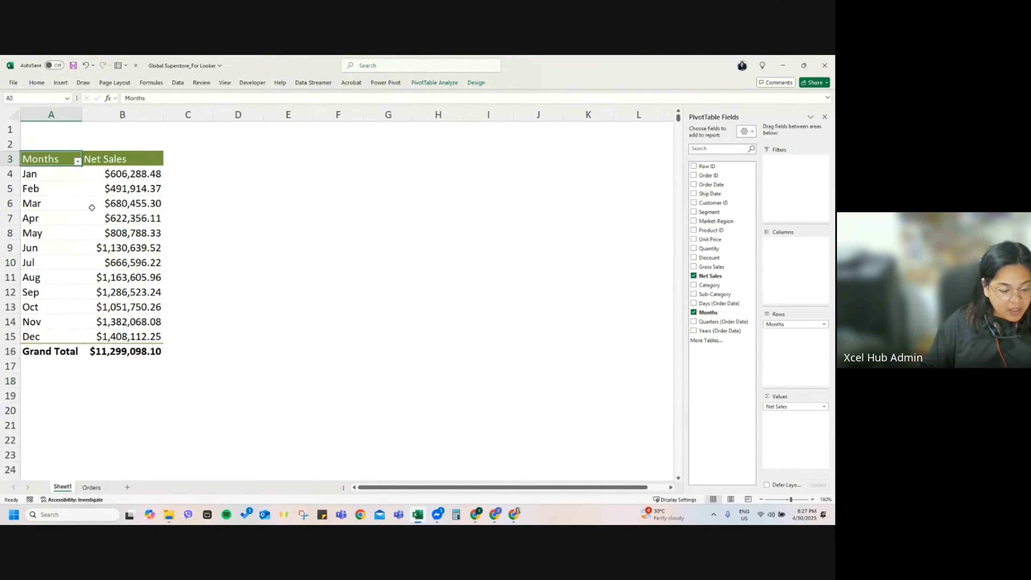
Step: Copy the whole months PivotTable, narrow column C, and paste the copy at D3
{"action": "key", "text": "ctrl+a"}
{"action": "key", "text": "ctrl+c"}
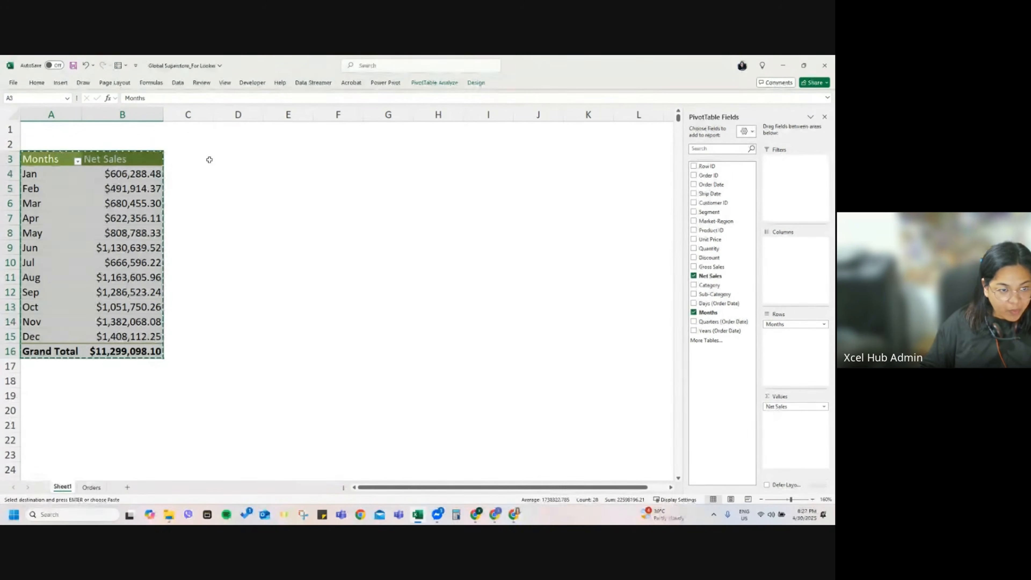
{"action": "left_click_drag", "start_coordinate": [212, 115], "coordinate": [190, 115]}
{"action": "scroll", "coordinate": [179, 195], "scroll_direction": "down", "scroll_amount": 2, "text": "ctrl"}
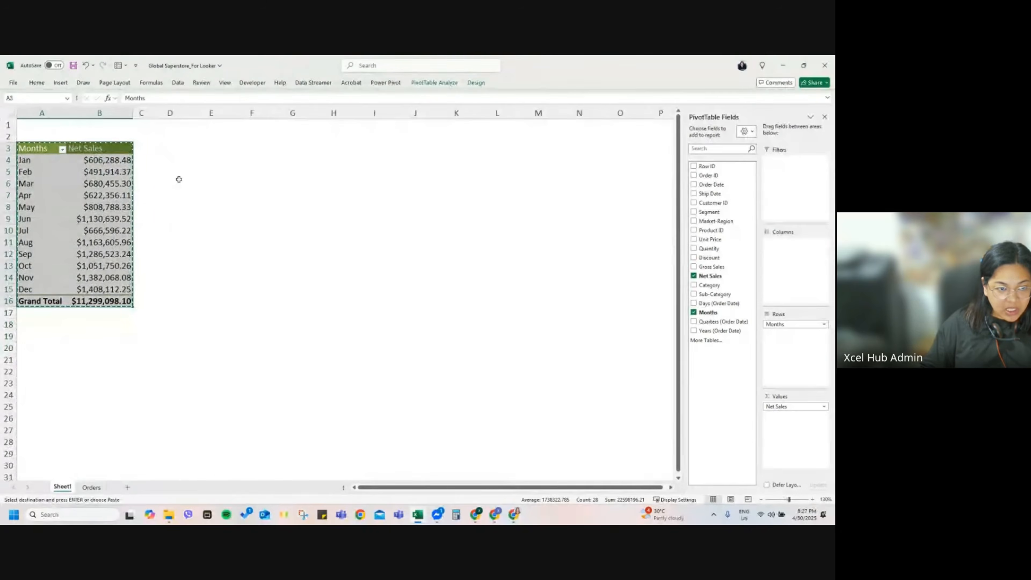
{"action": "left_click", "coordinate": [173, 148]}
{"action": "key", "text": "ctrl+v"}
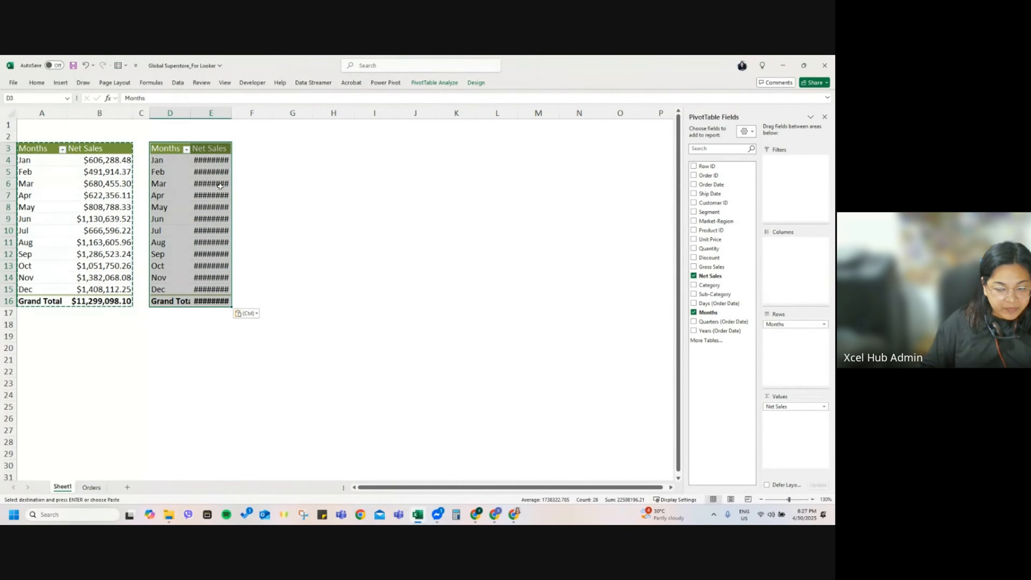
Step: Replace Months with Segment in the rows of the copied PivotTable at D3
{"action": "left_click_drag", "start_coordinate": [795, 324], "coordinate": [716, 369]}
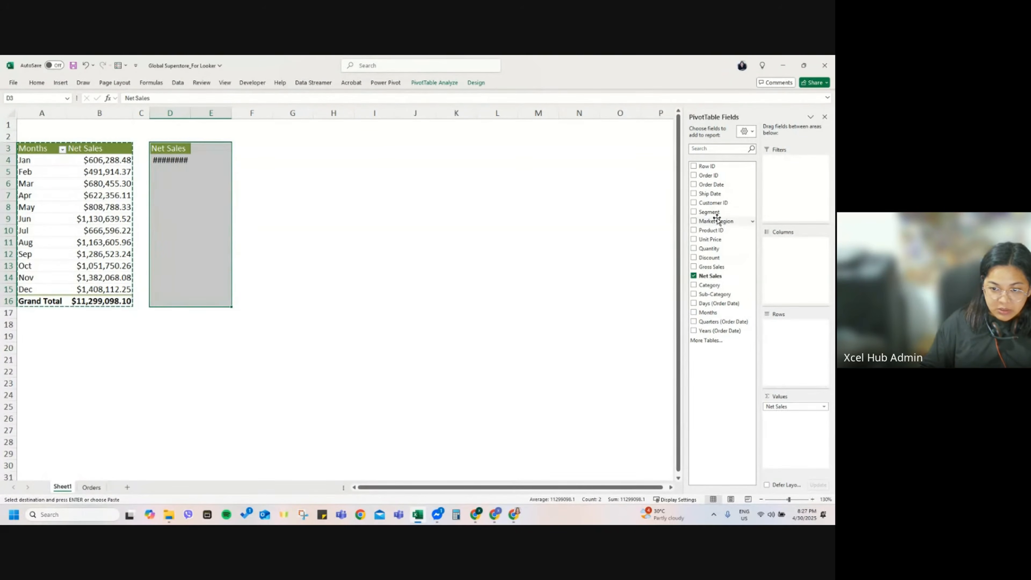
{"action": "left_click_drag", "start_coordinate": [710, 212], "coordinate": [789, 339]}
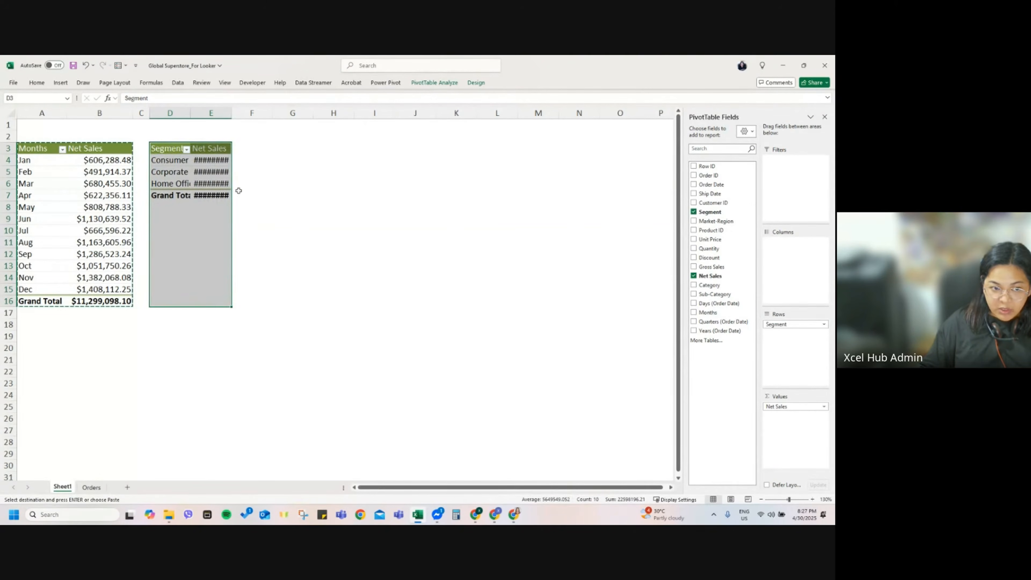
Step: Fit column E to its contents and paste another copy of the months PivotTable at D9
{"action": "double_click", "coordinate": [231, 121]}
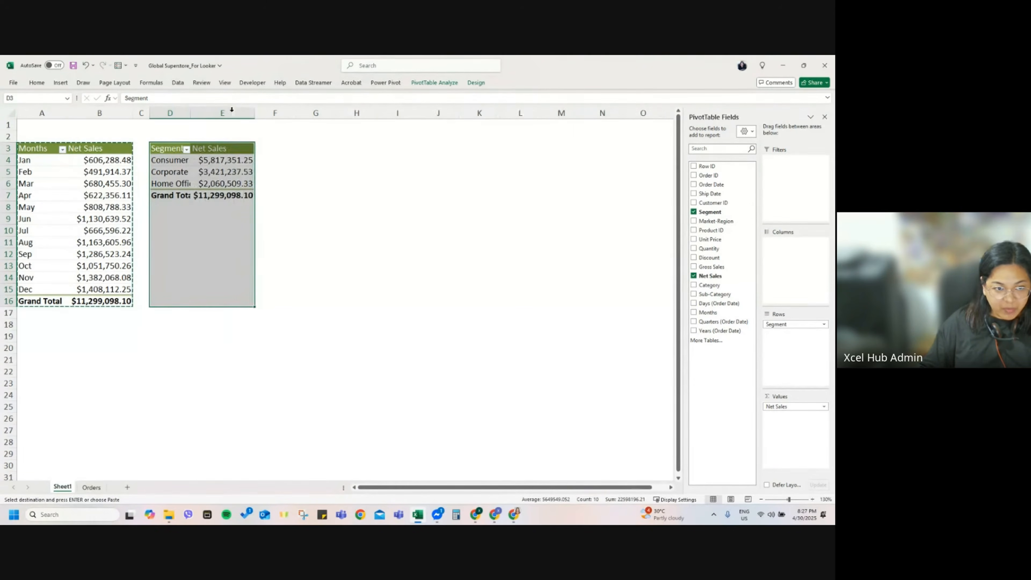
{"action": "left_click", "coordinate": [178, 221]}
{"action": "key", "text": "ctrl+v"}
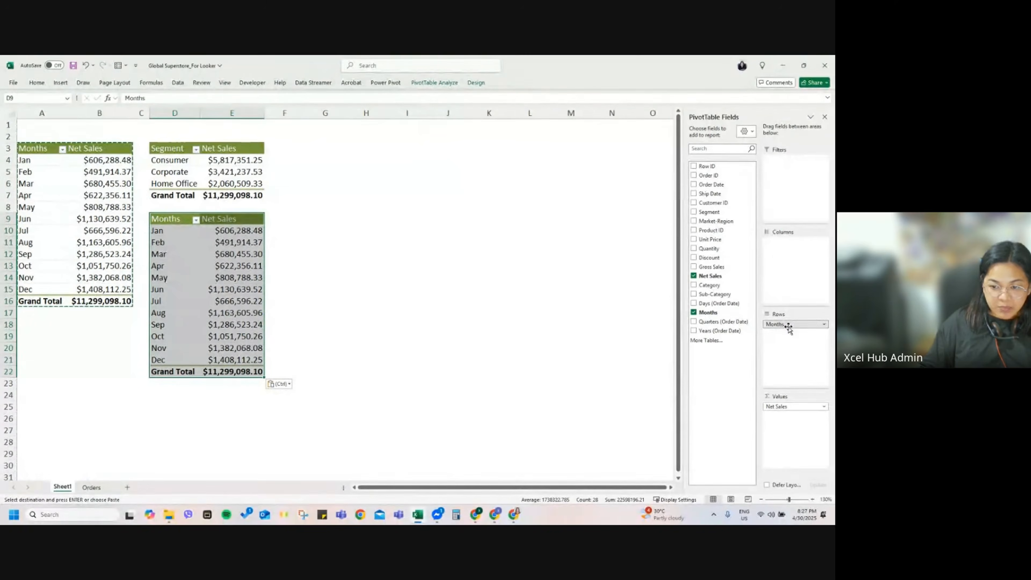
Step: Replace Months with Category in the rows of the PivotTable at D9 and widen column D to fit the labels
{"action": "left_click_drag", "start_coordinate": [789, 328], "coordinate": [733, 365]}
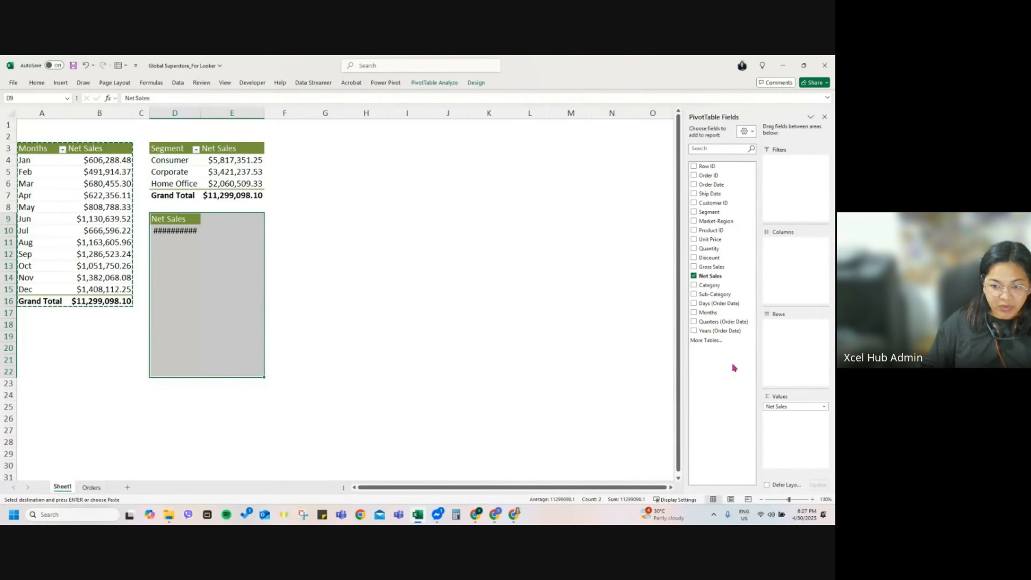
{"action": "left_click_drag", "start_coordinate": [717, 284], "coordinate": [784, 345]}
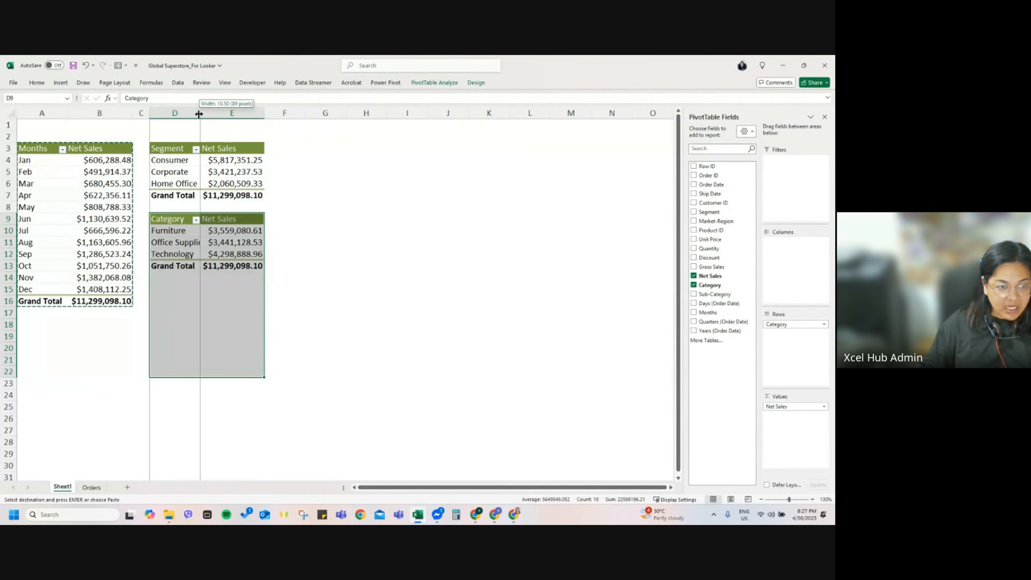
{"action": "left_click", "coordinate": [234, 231]}
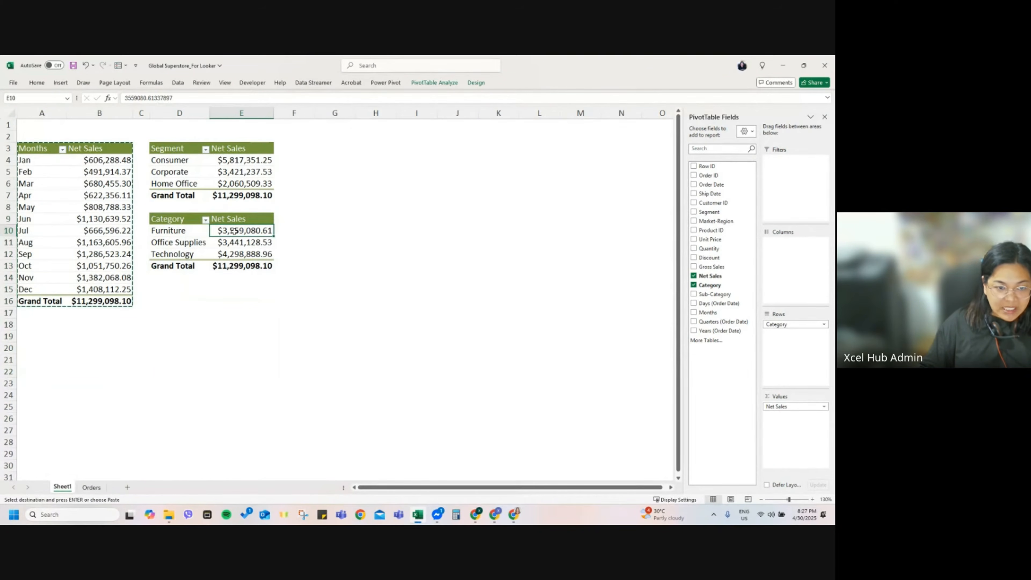
{"action": "left_click", "coordinate": [182, 230]}
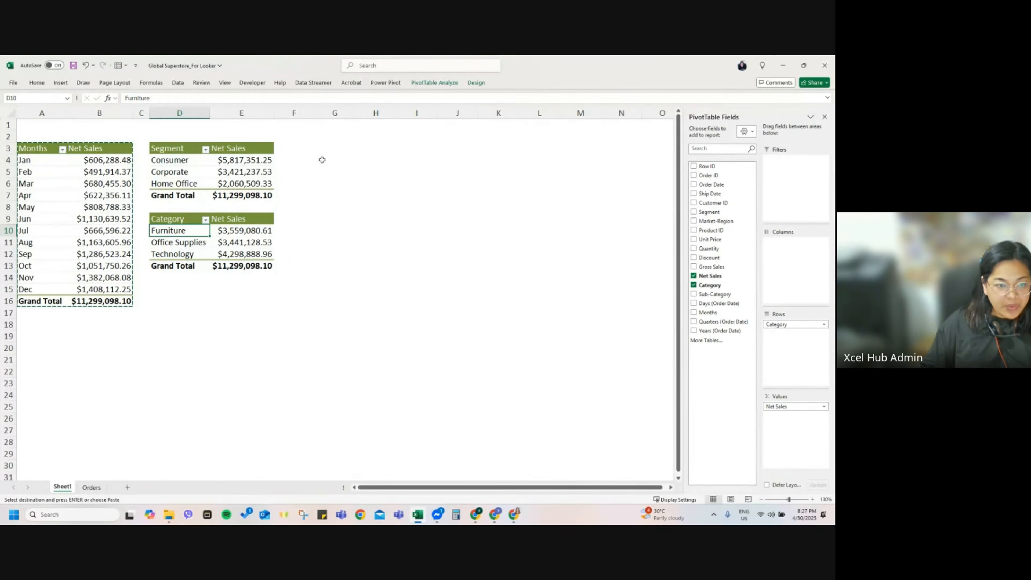
Step: Paste another months PivotTable copy at D15 and replace Months with Quarters (Order Date) in its rows
{"action": "left_click", "coordinate": [169, 288]}
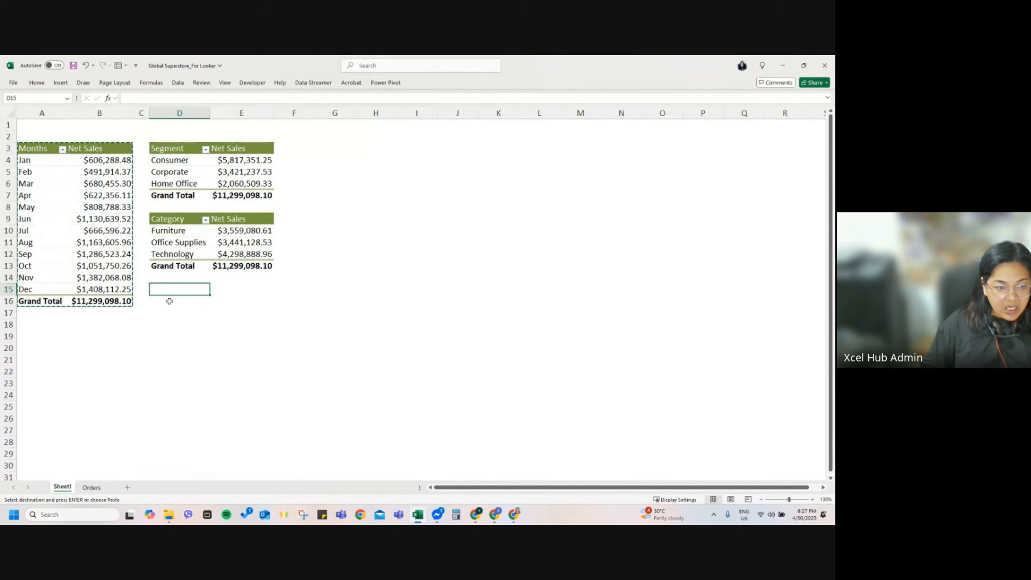
{"action": "key", "text": "ctrl+v"}
{"action": "left_click_drag", "start_coordinate": [785, 325], "coordinate": [711, 356]}
{"action": "left_click_drag", "start_coordinate": [721, 322], "coordinate": [784, 342]}
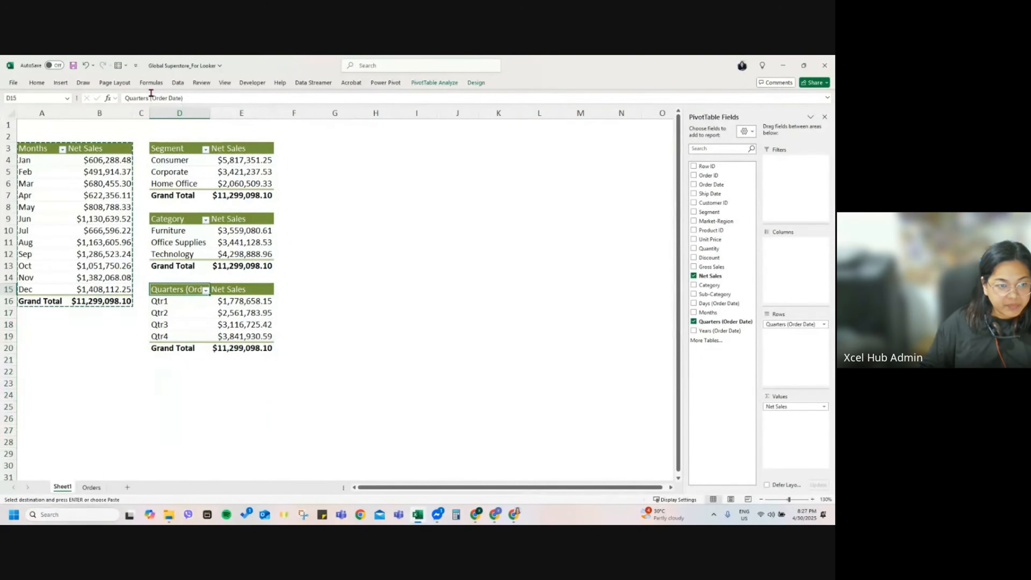
Step: Shorten the row header in D15 to Quarters
{"action": "left_click_drag", "start_coordinate": [151, 93], "coordinate": [271, 120]}
{"action": "key", "text": "Delete"}
{"action": "key", "text": "Return"}
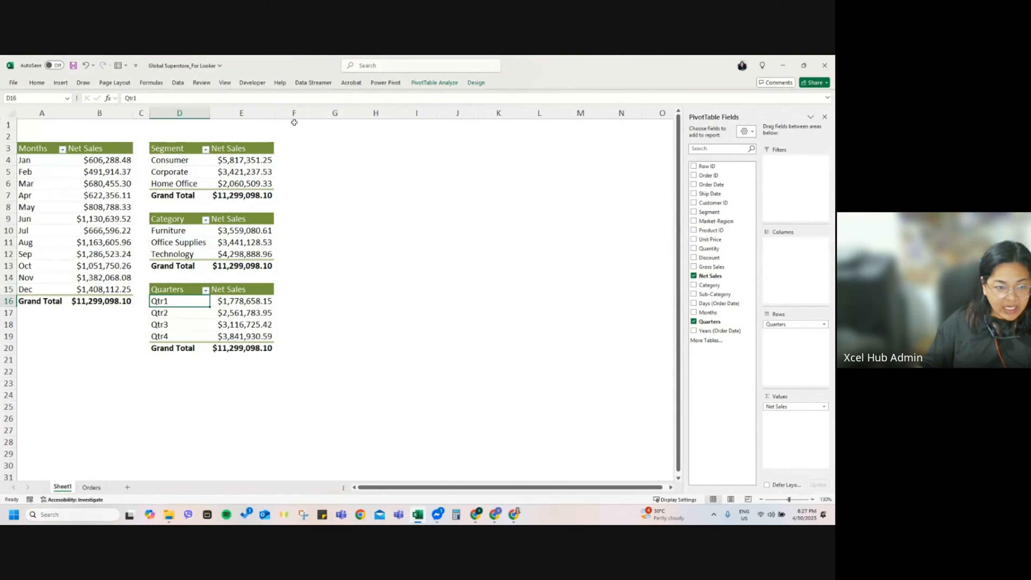
Step: Close the PivotTable field list and show it again for the Segment PivotTable
{"action": "left_click", "coordinate": [57, 196]}
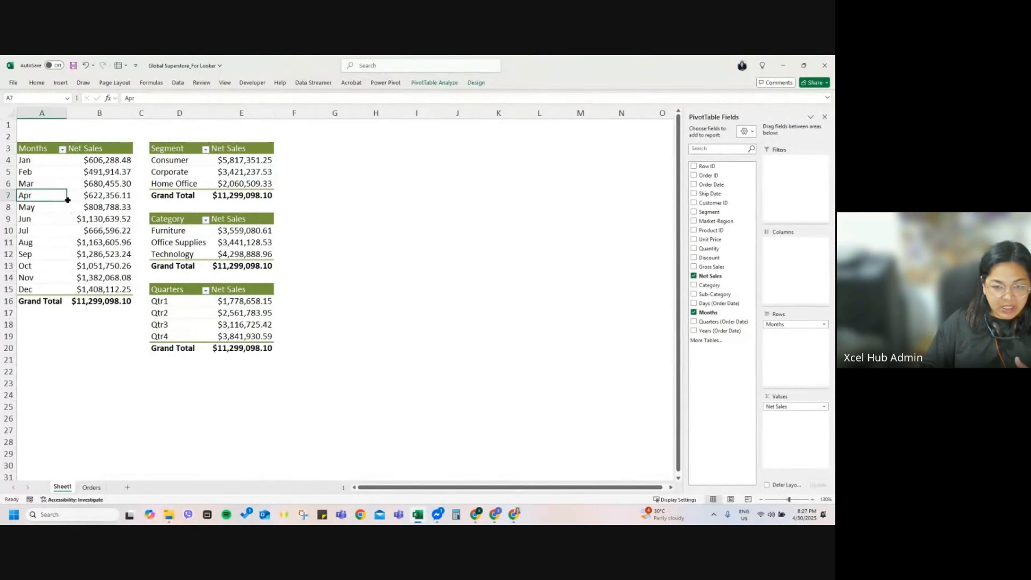
{"action": "left_click", "coordinate": [323, 148]}
{"action": "left_click", "coordinate": [235, 181]}
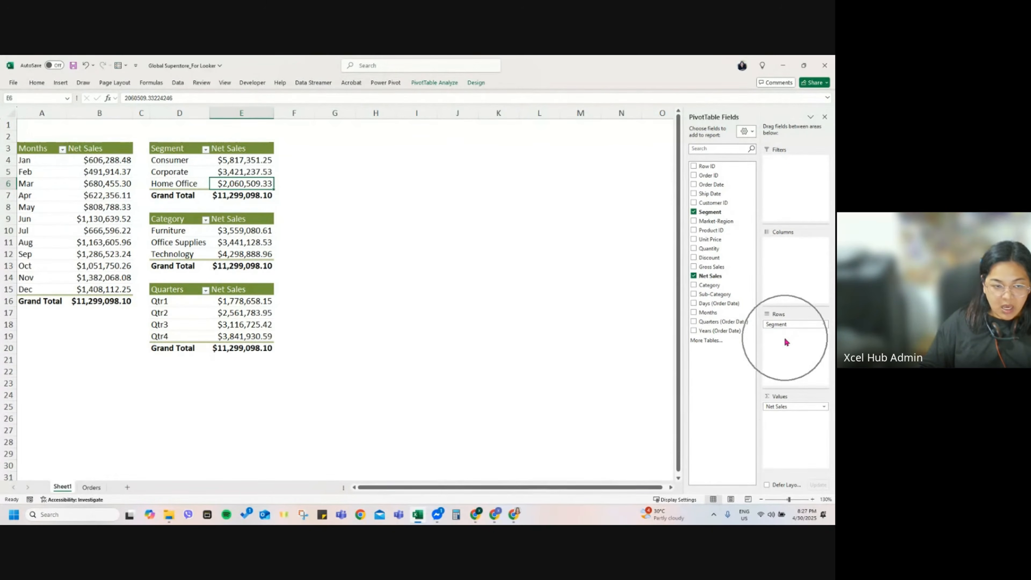
{"action": "left_click", "coordinate": [826, 117]}
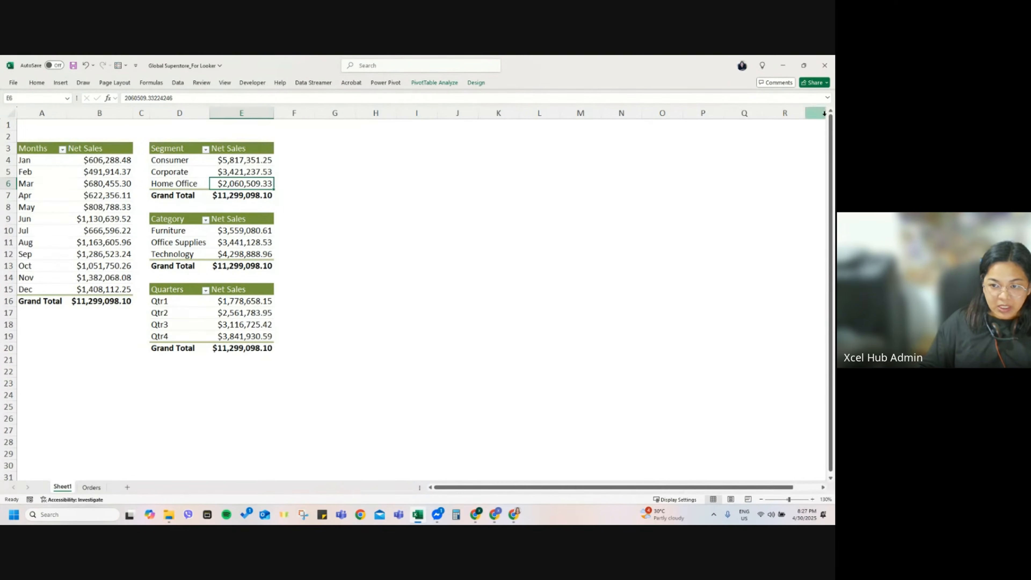
{"action": "right_click", "coordinate": [251, 159]}
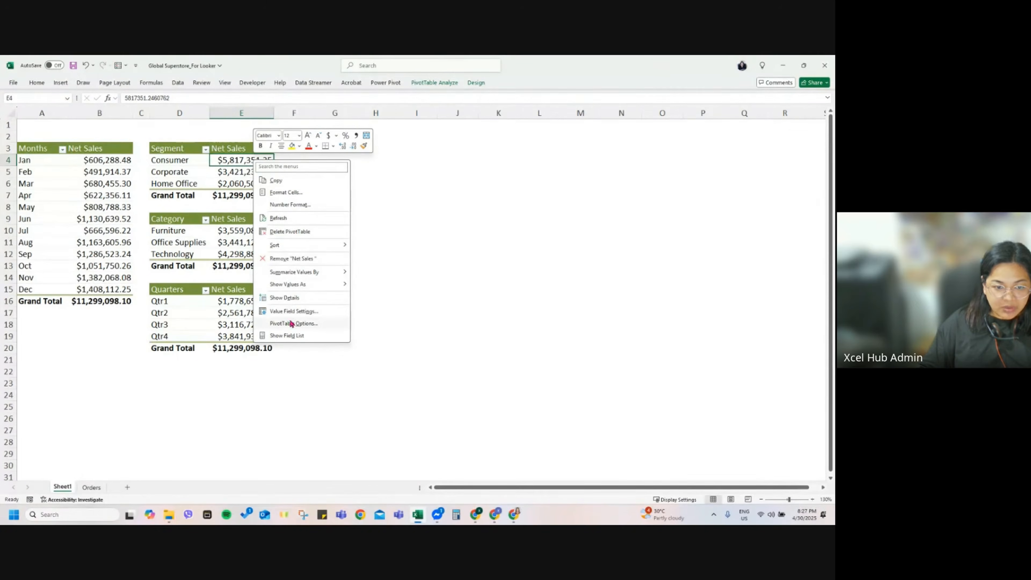
{"action": "left_click", "coordinate": [287, 335]}
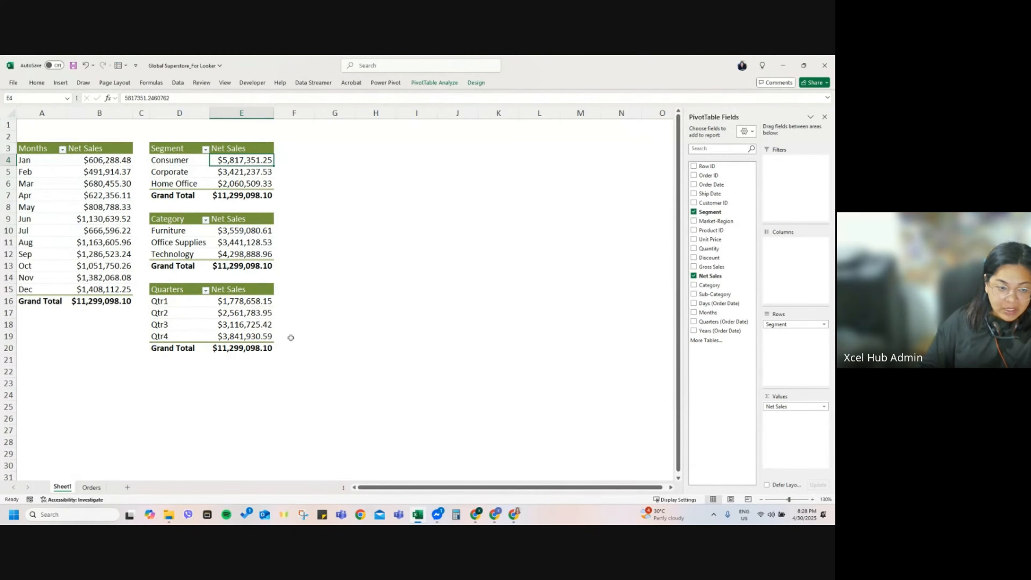
Step: Copy the whole Segment PivotTable to G3 and replace Segment with Market-Region in the copy's rows
{"action": "key", "text": "ctrl+a"}
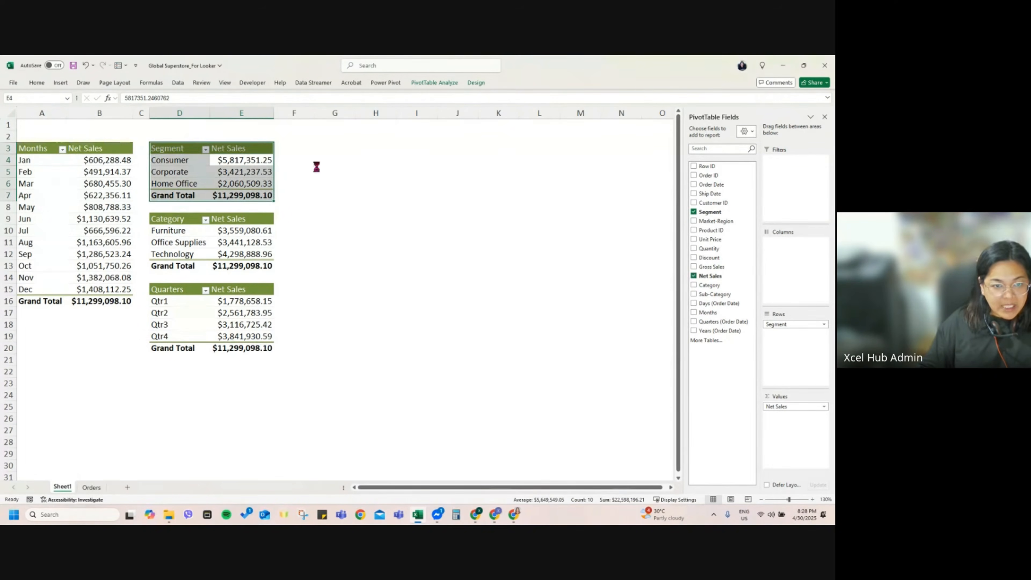
{"action": "key", "text": "ctrl+c"}
{"action": "left_click", "coordinate": [322, 147]}
{"action": "key", "text": "ctrl+v"}
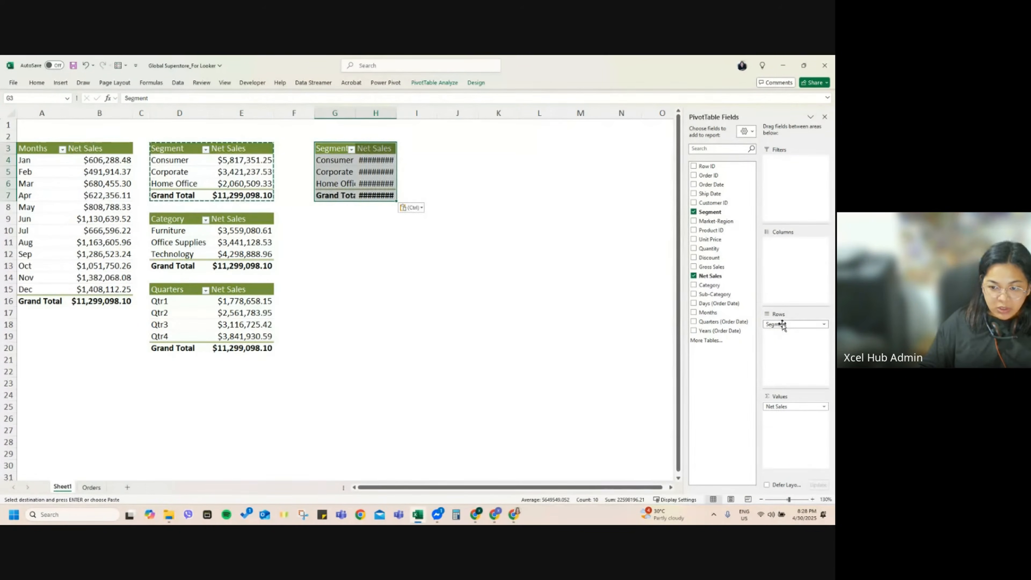
{"action": "left_click_drag", "start_coordinate": [782, 325], "coordinate": [708, 268]}
{"action": "left_click_drag", "start_coordinate": [718, 222], "coordinate": [783, 342]}
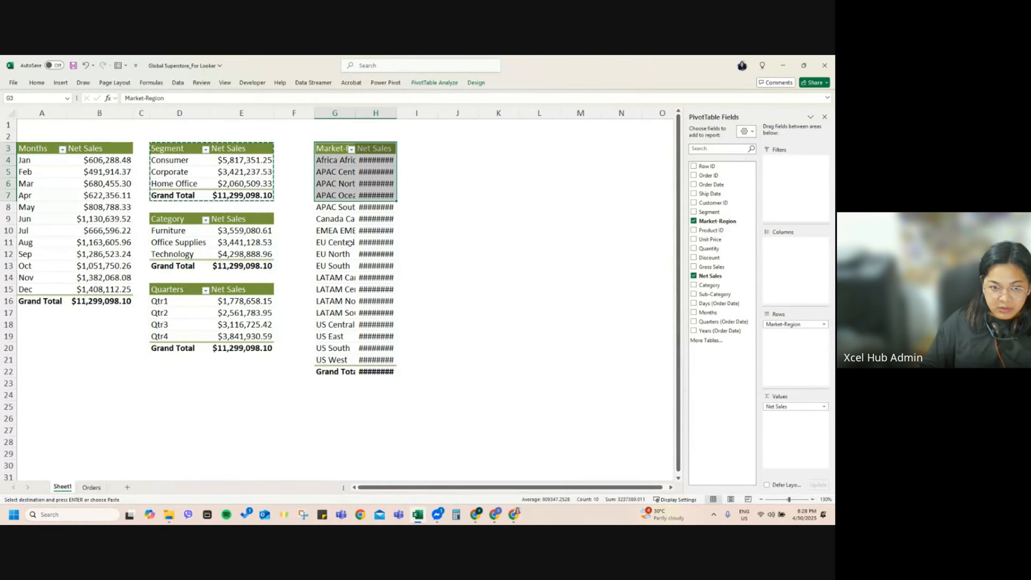
Step: Narrow the spacer column F and fit columns G and H to their contents
{"action": "left_click_drag", "start_coordinate": [320, 108], "coordinate": [288, 112]}
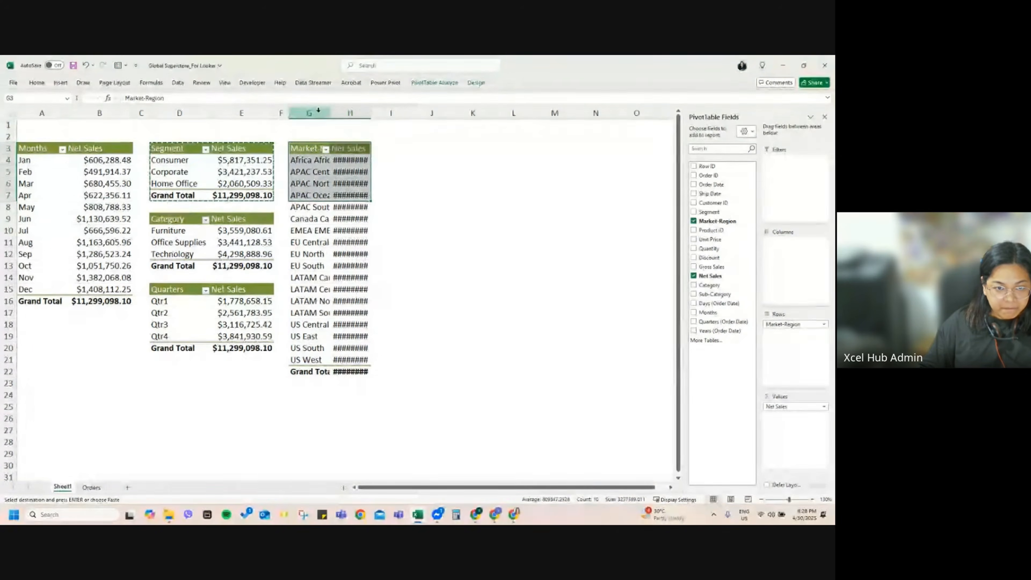
{"action": "double_click", "coordinate": [333, 112]}
{"action": "left_click", "coordinate": [356, 208]}
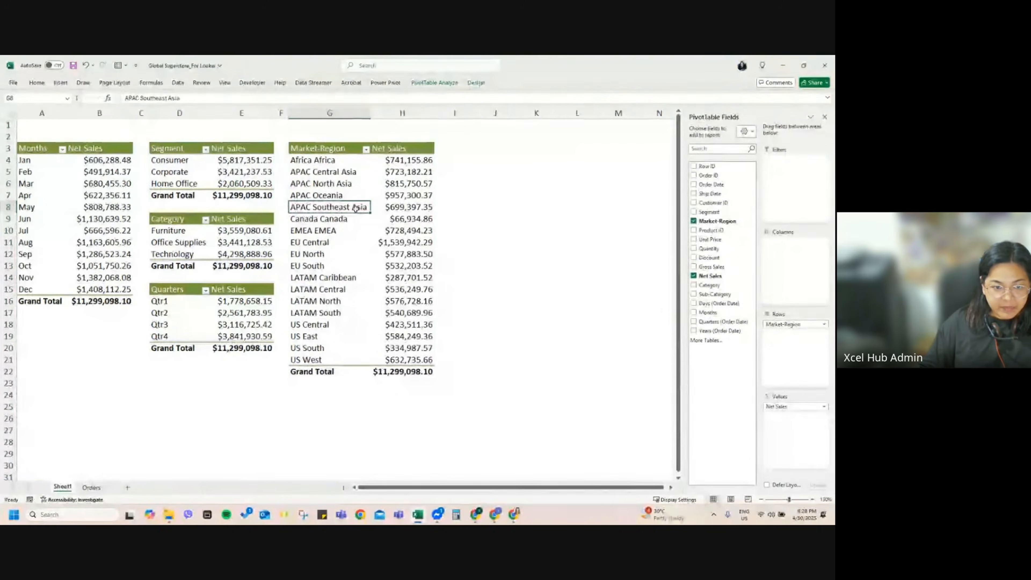
Step: Close the PivotTable field list and rename Sheet1 as Pivot Tables
{"action": "left_click", "coordinate": [825, 118]}
{"action": "left_click", "coordinate": [89, 187]}
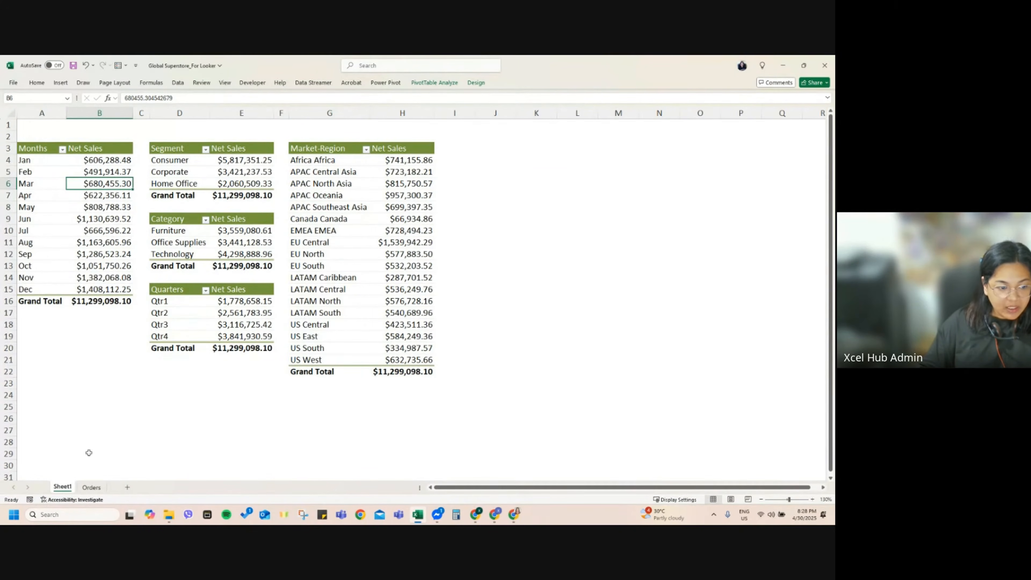
{"action": "double_click", "coordinate": [62, 487]}
{"action": "type", "text": "Pivot Tables"}
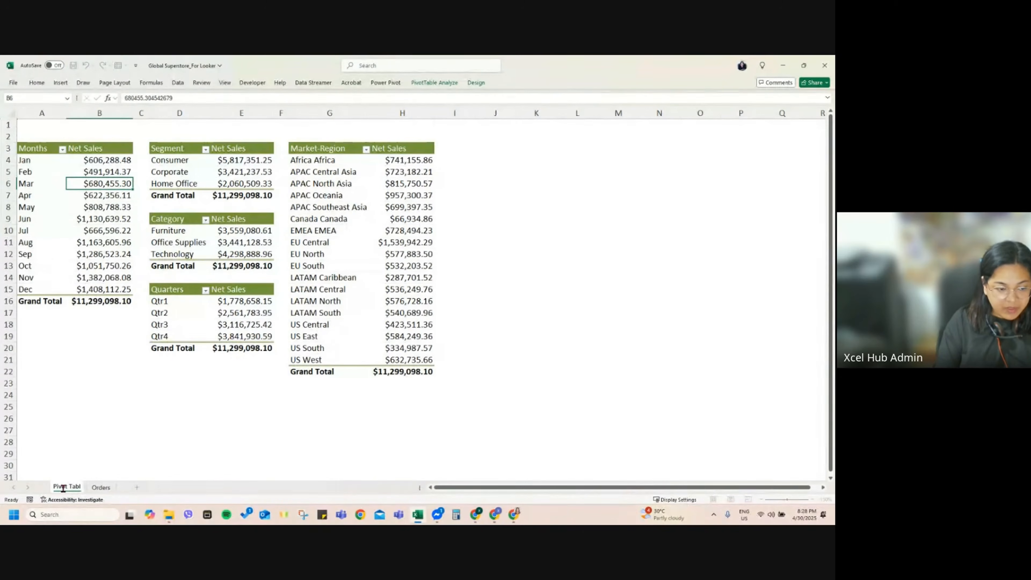
{"action": "key", "text": "Return"}
Step: Sort the Market-Region PivotTable by Net Sales from largest to smallest
{"action": "left_click", "coordinate": [382, 182]}
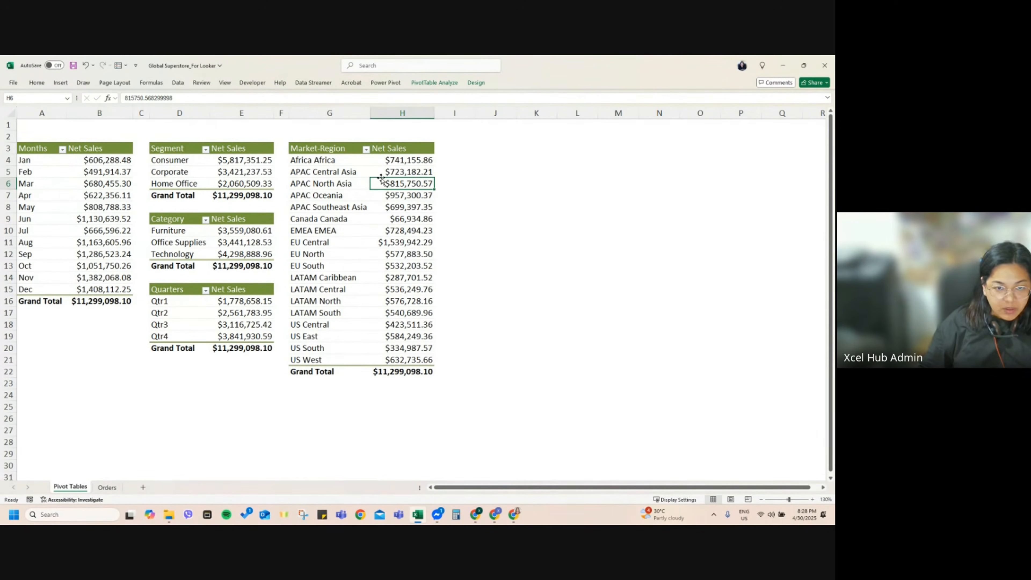
{"action": "left_click", "coordinate": [403, 159]}
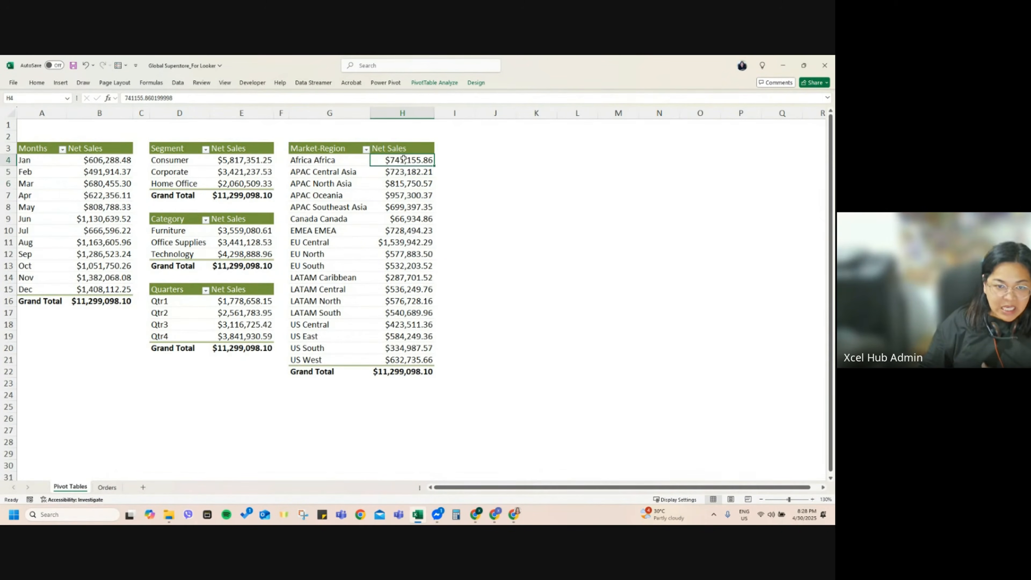
{"action": "left_click", "coordinate": [348, 168]}
{"action": "right_click", "coordinate": [413, 232]}
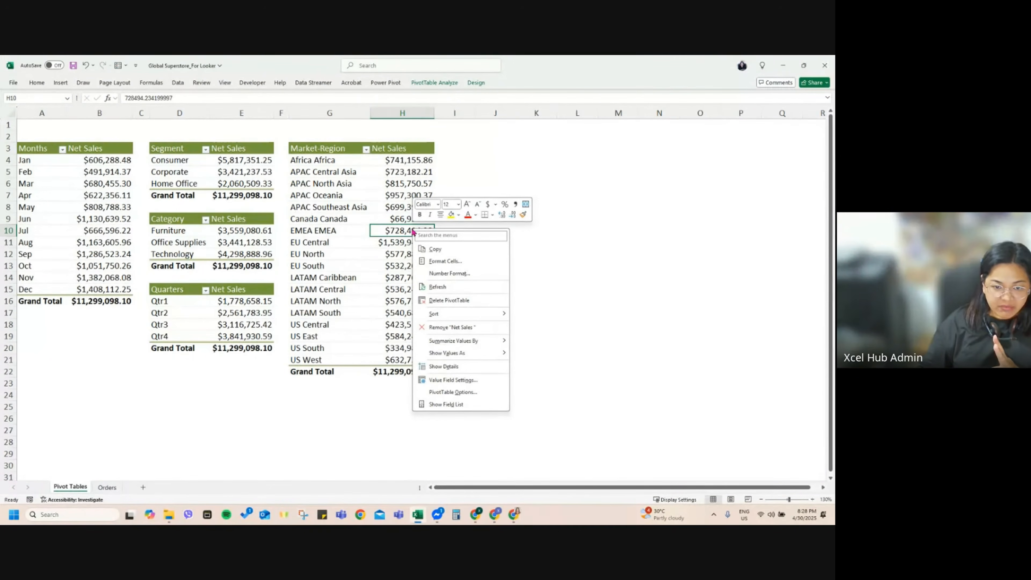
{"action": "mouse_move", "coordinate": [487, 314]}
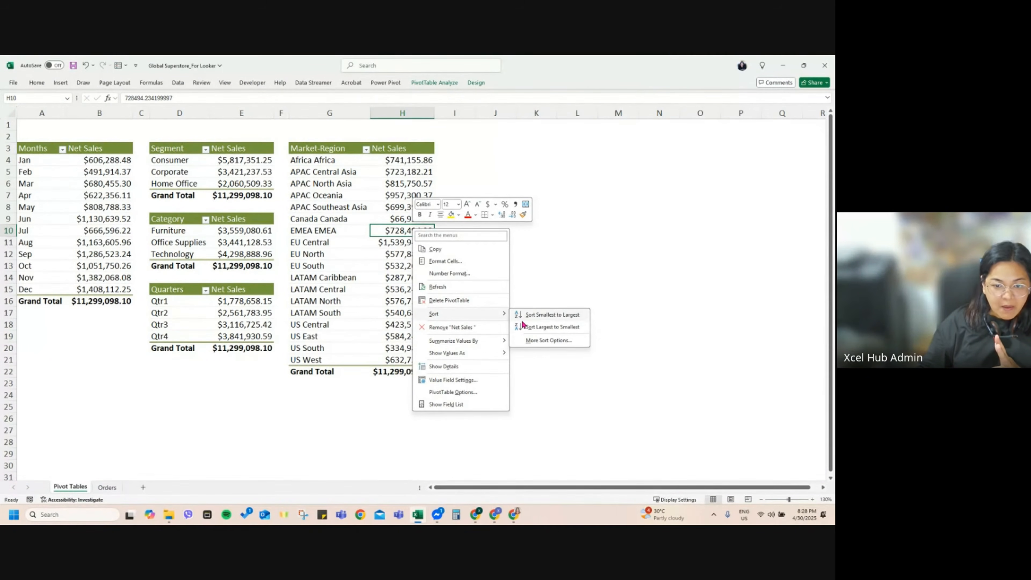
{"action": "left_click", "coordinate": [534, 328]}
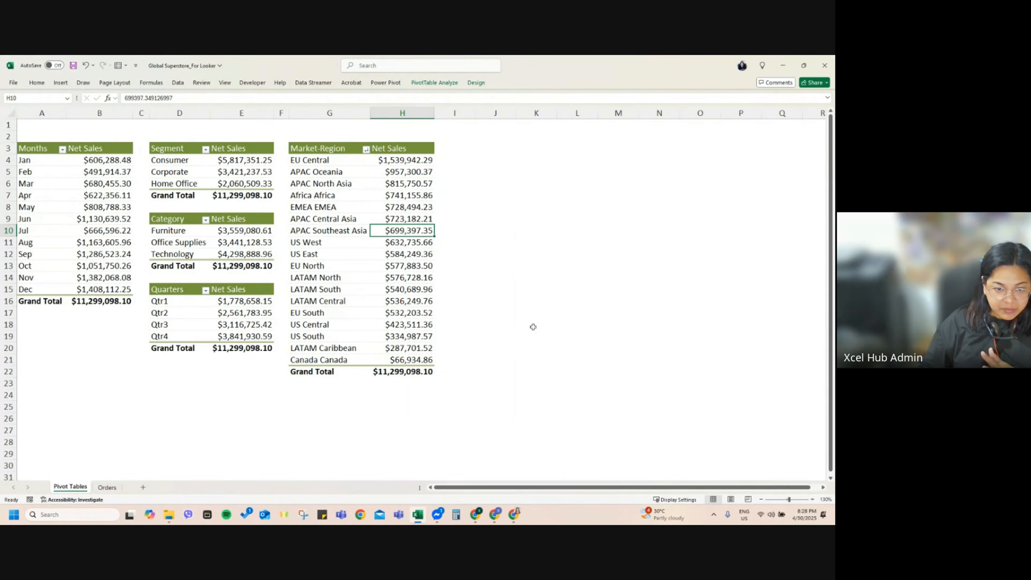
Step: Examine the sort options for the Market-Region labels and the order of the quarter labels in the Quarters PivotTable
{"action": "right_click", "coordinate": [306, 254]}
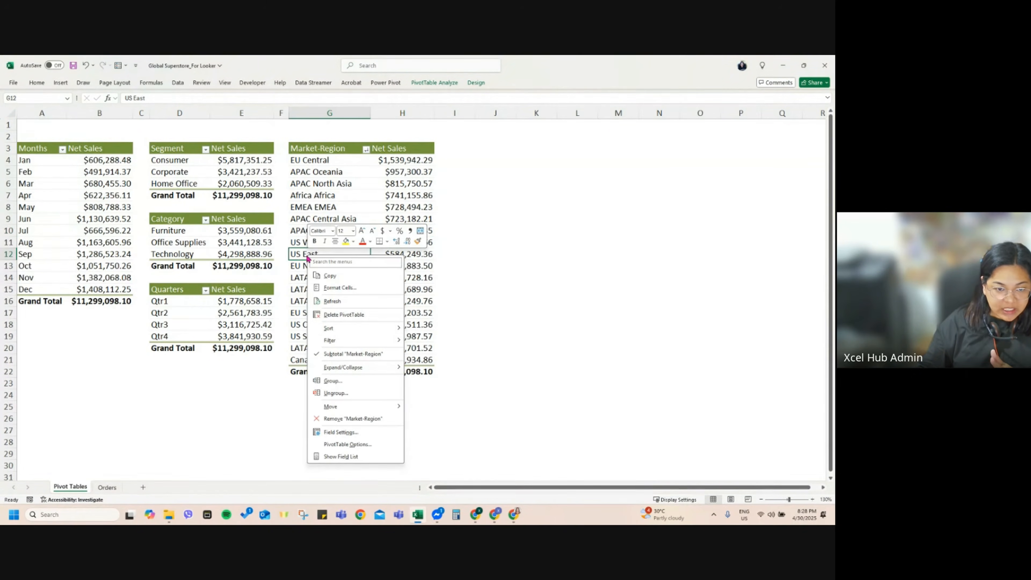
{"action": "mouse_move", "coordinate": [357, 328]}
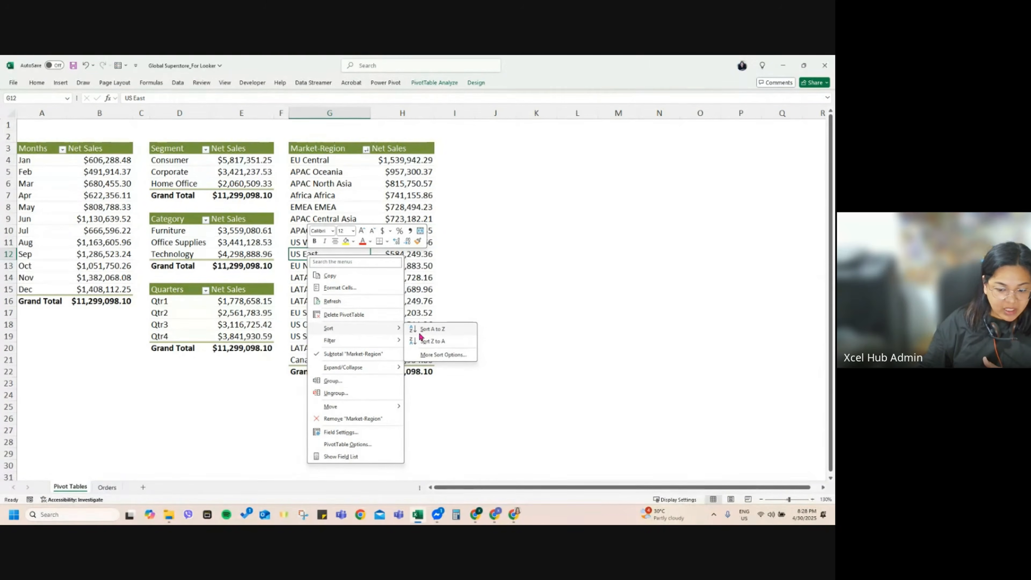
{"action": "left_click", "coordinate": [169, 309]}
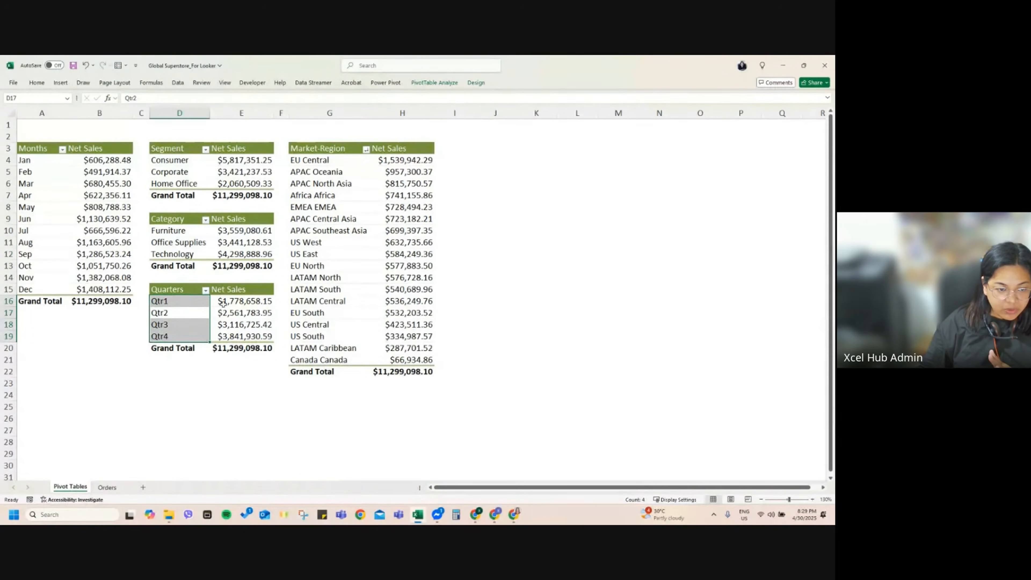
{"action": "left_click", "coordinate": [228, 313]}
{"action": "left_click_drag", "start_coordinate": [163, 301], "coordinate": [174, 331]}
Step: Sort the Category and Segment PivotTables by Net Sales from largest to smallest
{"action": "right_click", "coordinate": [241, 244]}
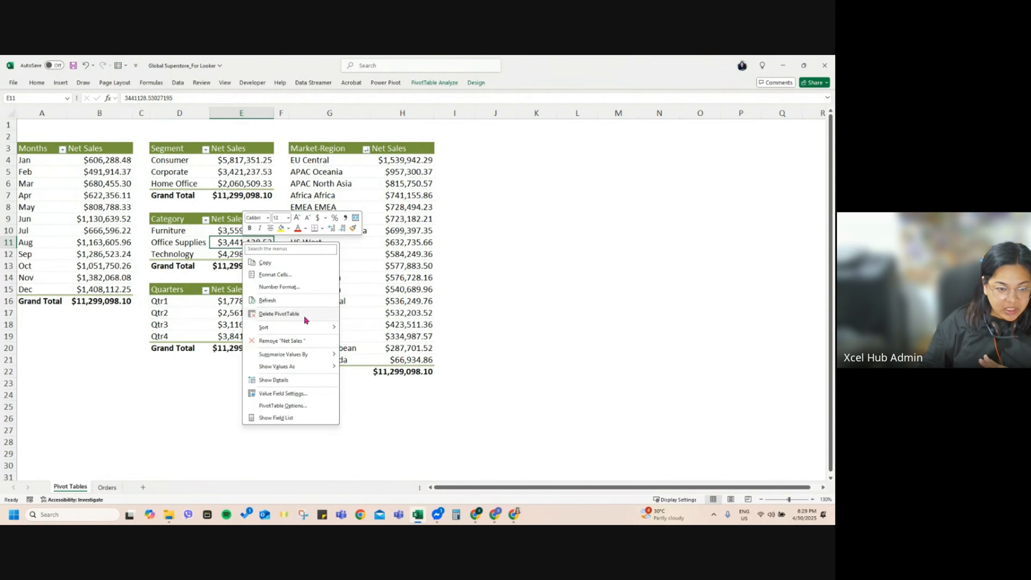
{"action": "mouse_move", "coordinate": [307, 329]}
{"action": "left_click", "coordinate": [366, 341]}
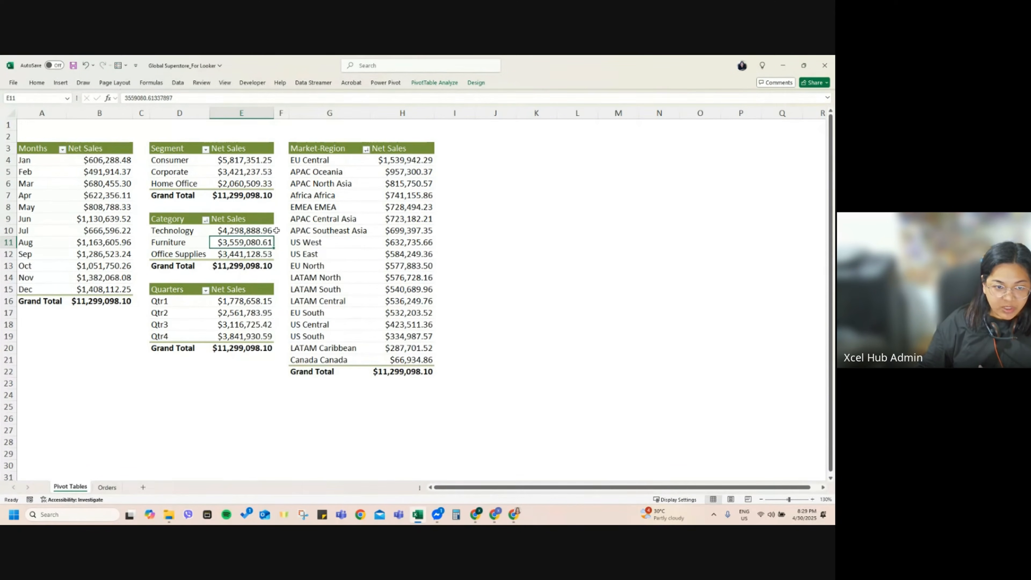
{"action": "right_click", "coordinate": [240, 185]}
{"action": "mouse_move", "coordinate": [294, 275]}
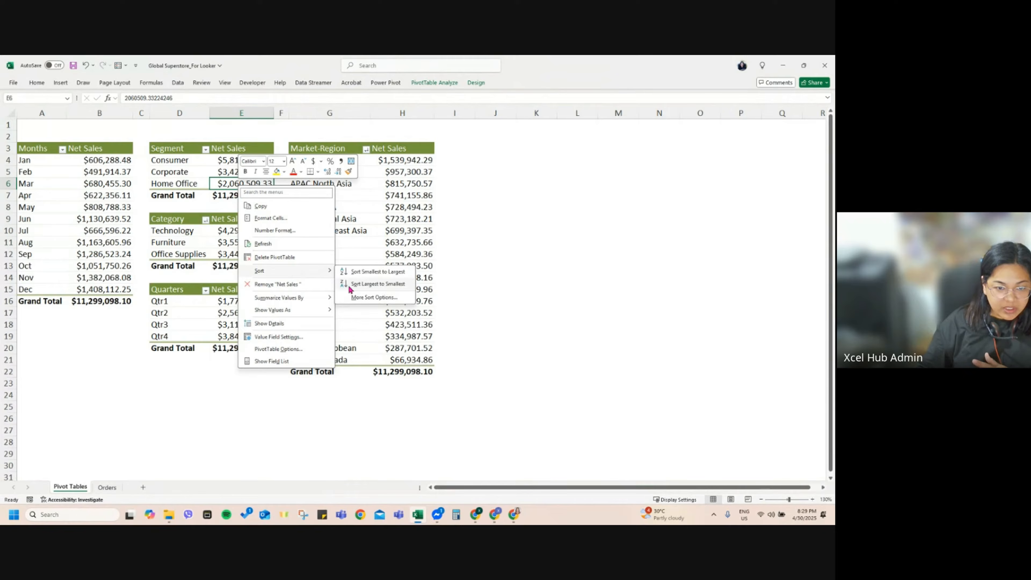
{"action": "left_click", "coordinate": [351, 289]}
Step: Apply the Green - Yellow color scale to the monthly Net Sales values in the Months PivotTable, excluding the grand total
{"action": "left_click", "coordinate": [43, 196]}
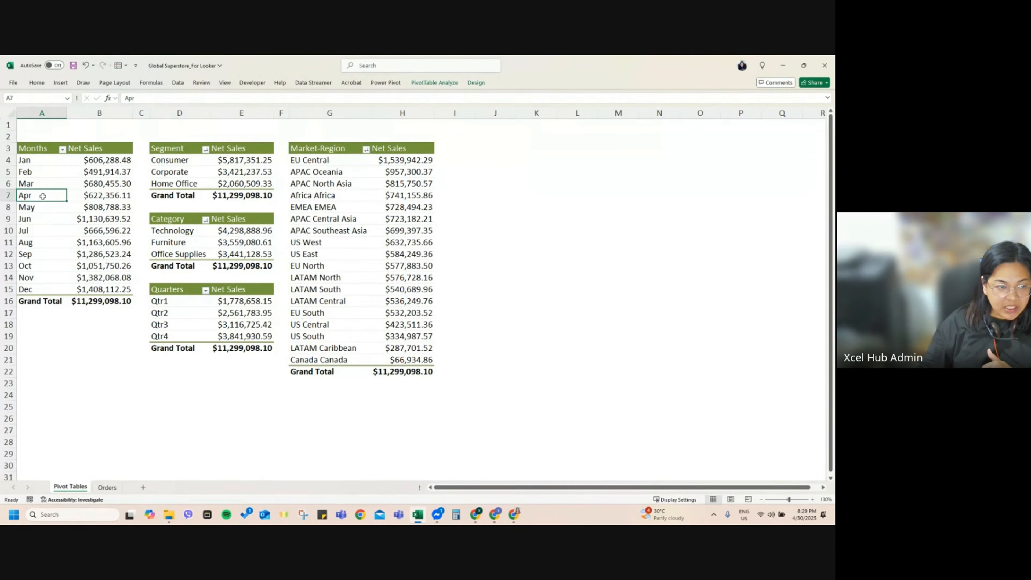
{"action": "left_click_drag", "start_coordinate": [34, 158], "coordinate": [40, 289]}
{"action": "left_click_drag", "start_coordinate": [99, 160], "coordinate": [99, 289]}
{"action": "left_click", "coordinate": [37, 83]}
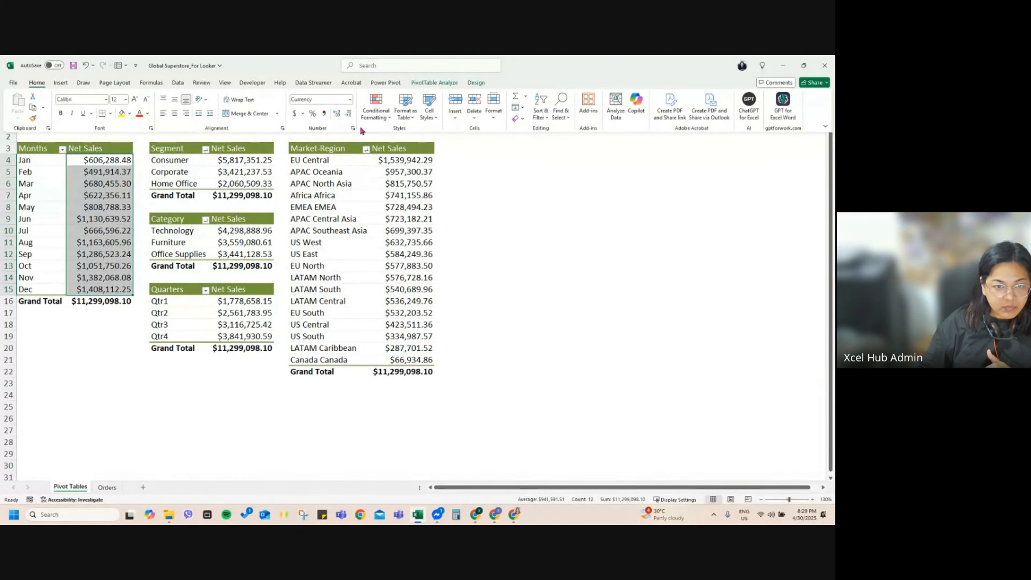
{"action": "left_click", "coordinate": [376, 110]}
{"action": "mouse_move", "coordinate": [425, 191]}
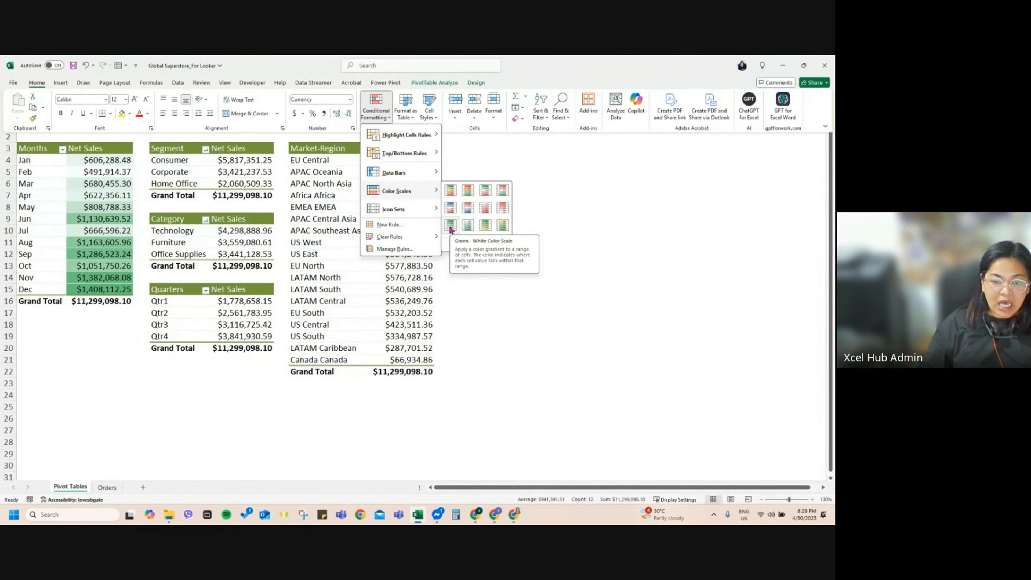
{"action": "left_click", "coordinate": [485, 226]}
Step: Apply solid green data bars to the Net Sales values in the Segment and Category PivotTables, excluding the grand totals
{"action": "left_click_drag", "start_coordinate": [246, 160], "coordinate": [247, 182]}
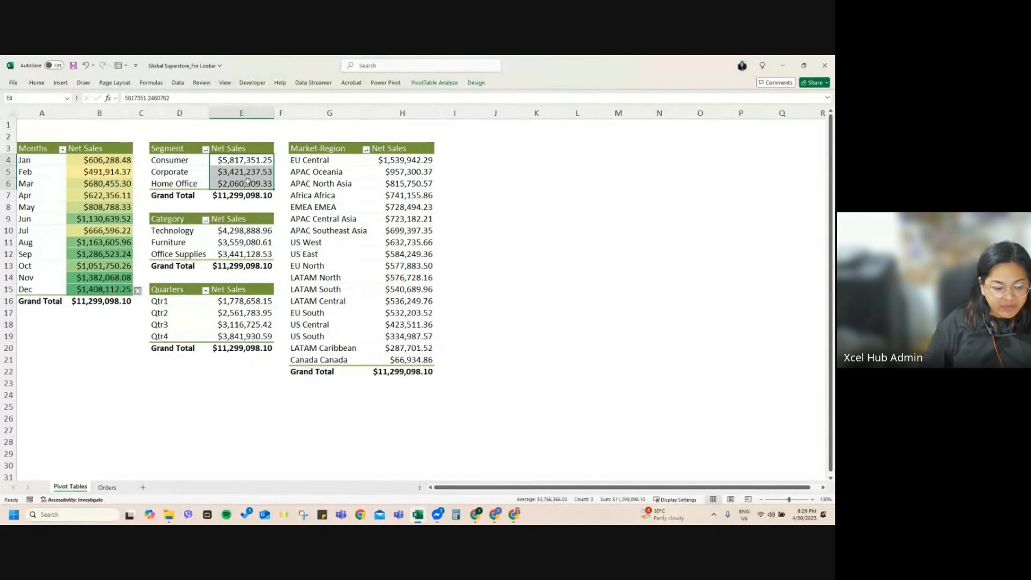
{"action": "key", "text": "ctrl+F1"}
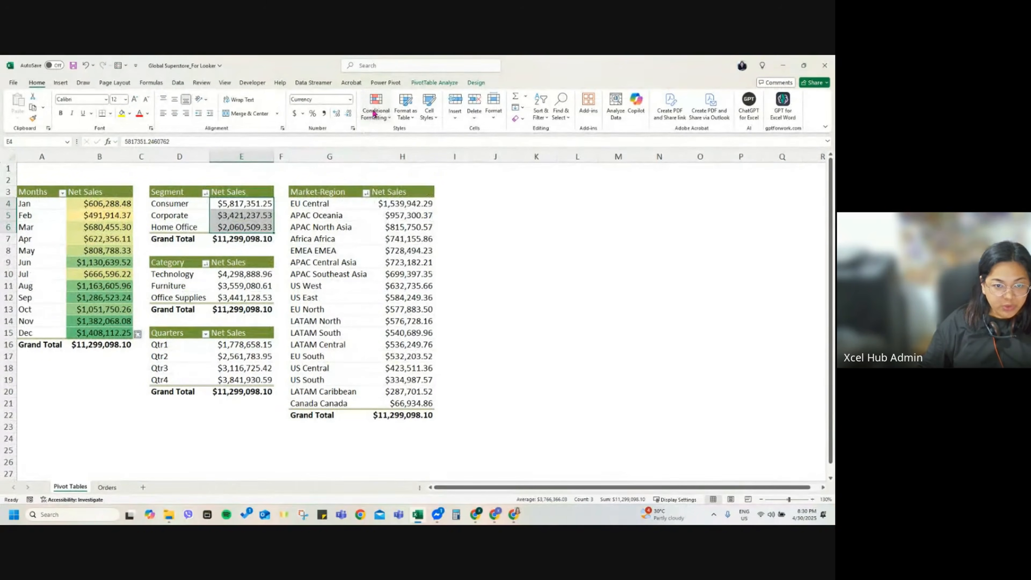
{"action": "left_click", "coordinate": [374, 113]}
{"action": "mouse_move", "coordinate": [396, 172]}
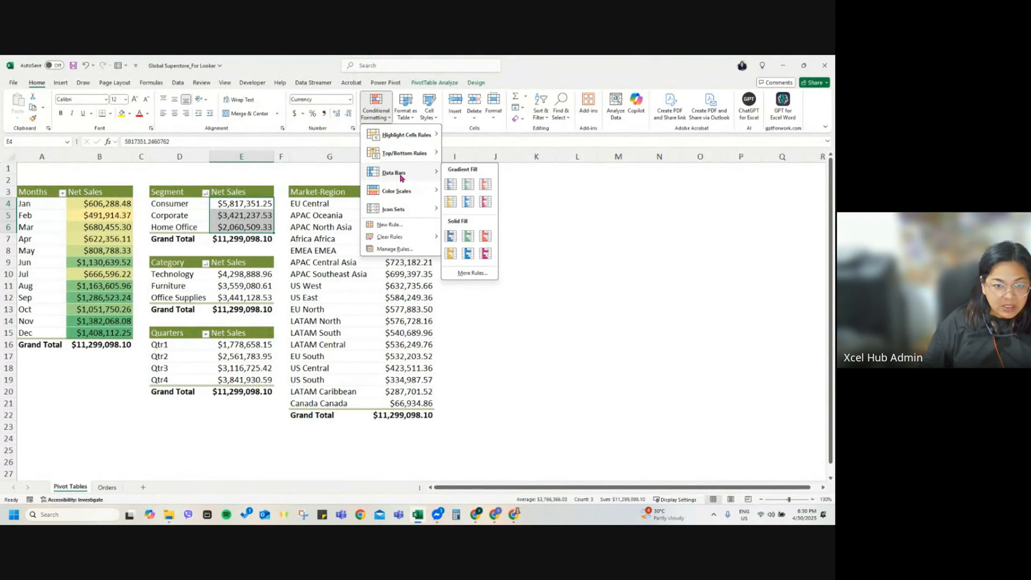
{"action": "left_click", "coordinate": [468, 235]}
{"action": "left_click_drag", "start_coordinate": [231, 277], "coordinate": [244, 298]}
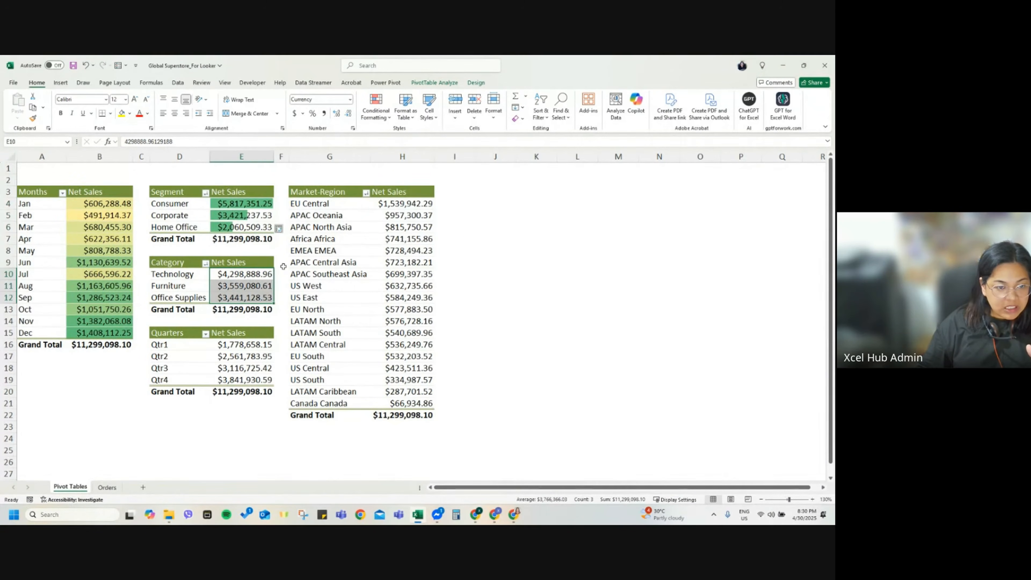
{"action": "left_click", "coordinate": [376, 108]}
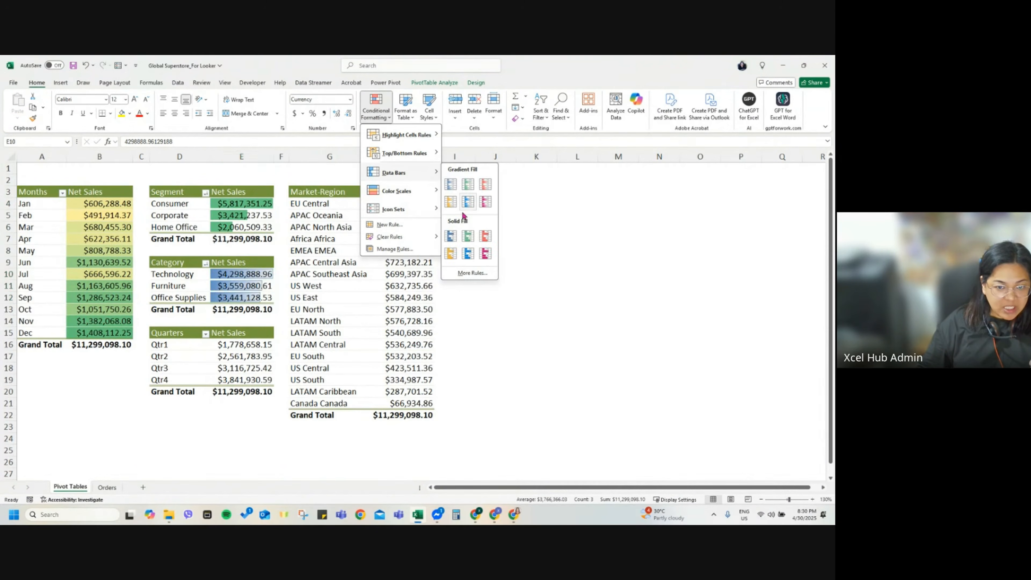
{"action": "left_click", "coordinate": [468, 239]}
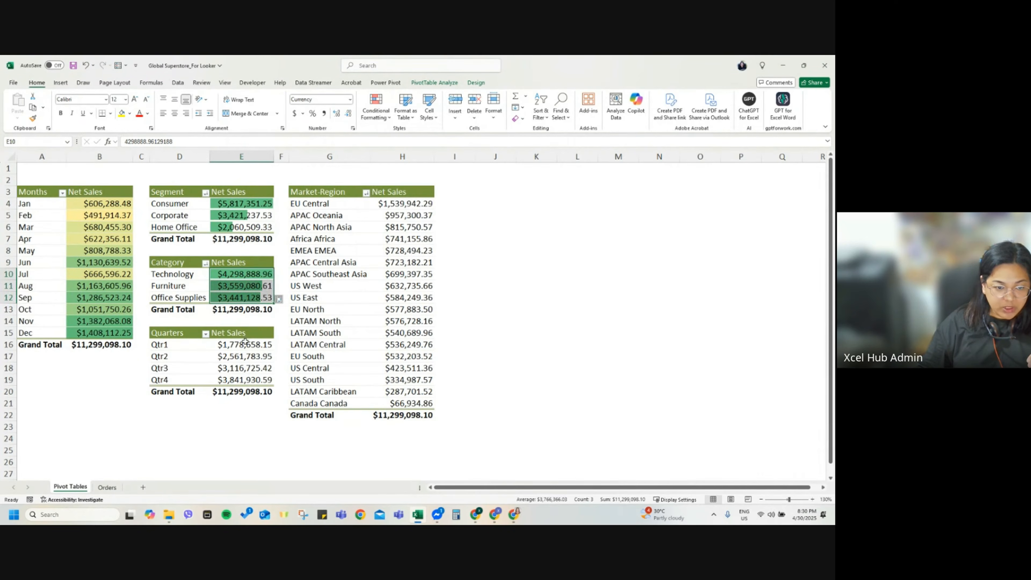
Step: Apply the Green - Yellow color scale to the Qtr1 to Qtr4 Net Sales values in the Quarters PivotTable
{"action": "left_click_drag", "start_coordinate": [245, 342], "coordinate": [247, 380]}
{"action": "left_click", "coordinate": [375, 108]}
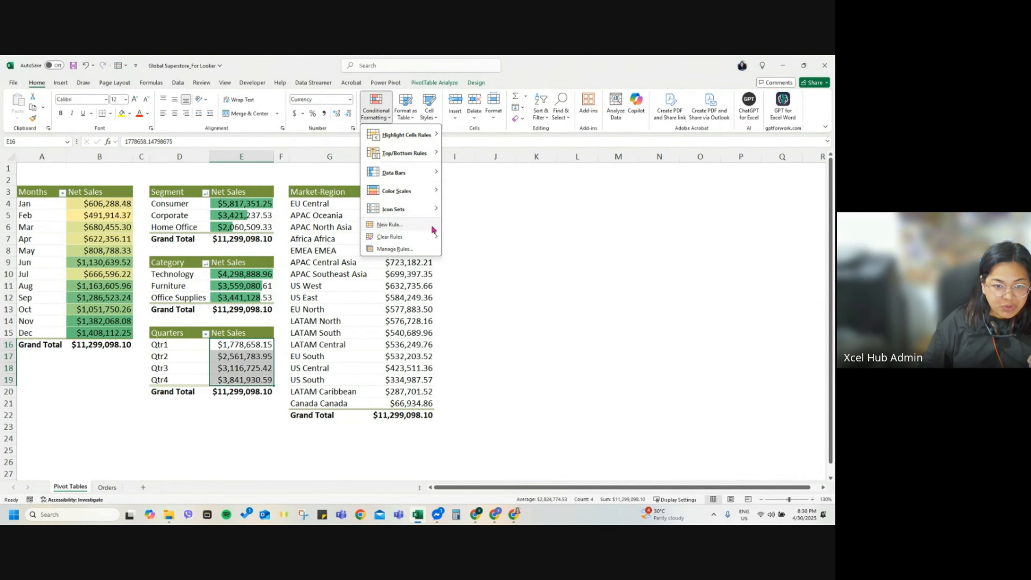
{"action": "mouse_move", "coordinate": [424, 193]}
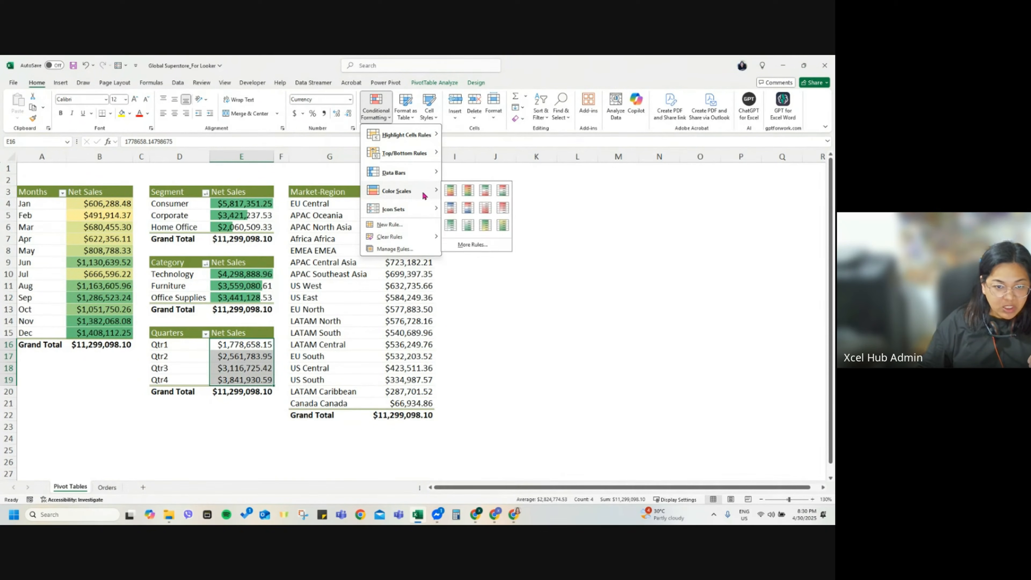
{"action": "left_click", "coordinate": [484, 229]}
Step: Apply solid green data bars to the Net Sales values in the Market-Region PivotTable, excluding the grand total
{"action": "left_click_drag", "start_coordinate": [402, 203], "coordinate": [403, 404]}
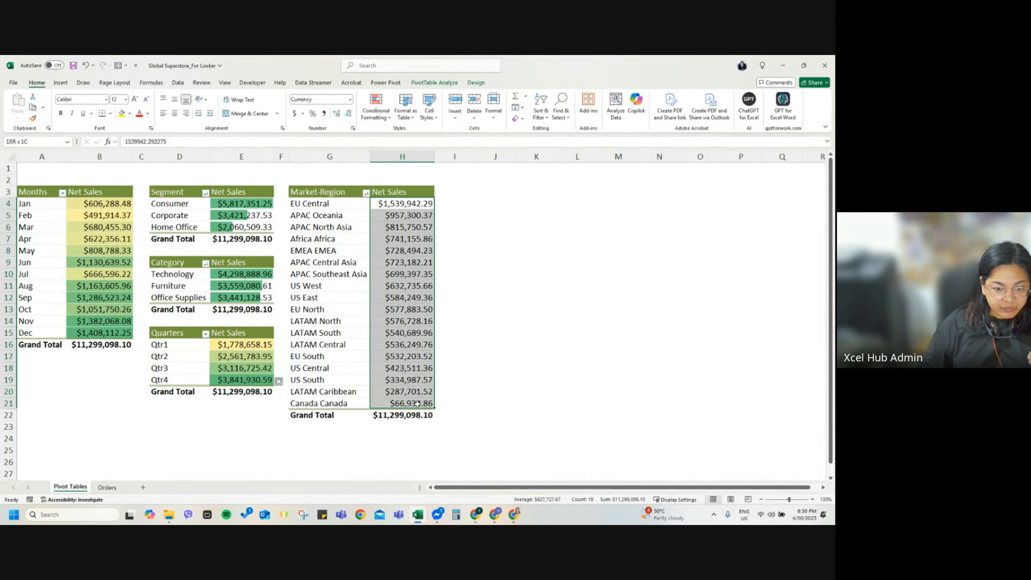
{"action": "left_click", "coordinate": [389, 117]}
{"action": "mouse_move", "coordinate": [406, 172]}
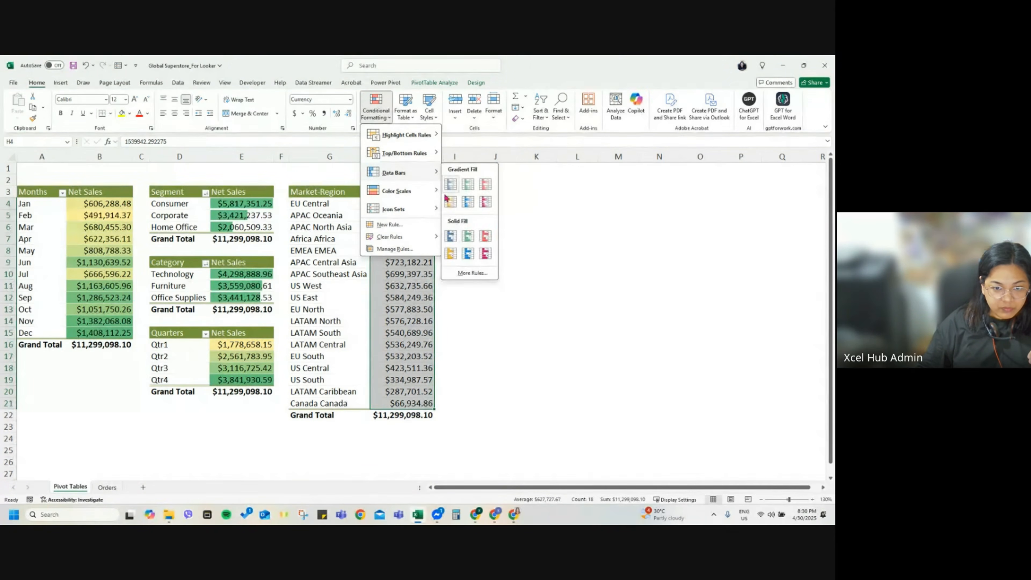
{"action": "left_click", "coordinate": [468, 239]}
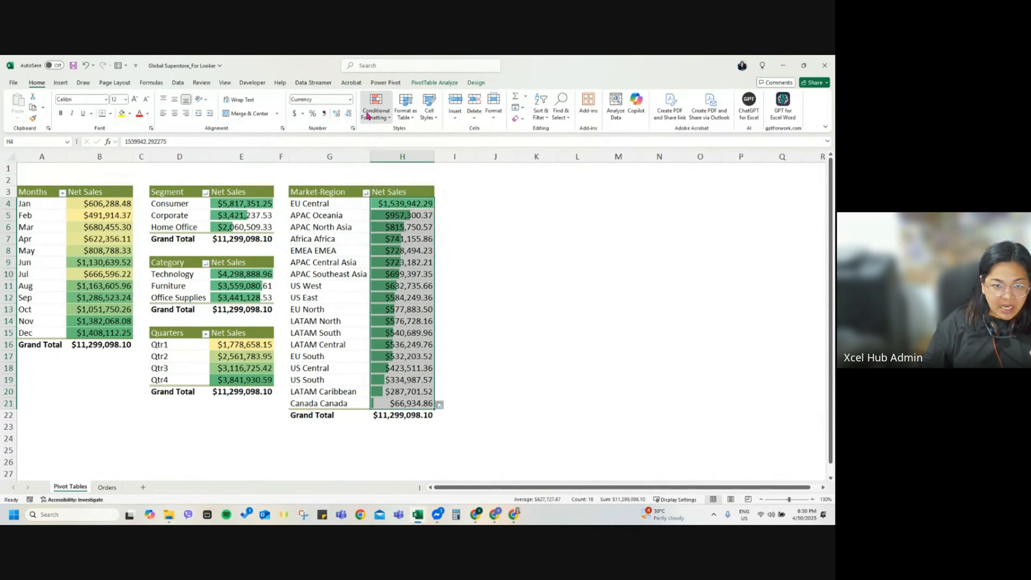
Step: Try adding a Green - Yellow - Red color scale on top of the Market-Region data bars
{"action": "left_click", "coordinate": [376, 109]}
{"action": "mouse_move", "coordinate": [421, 195]}
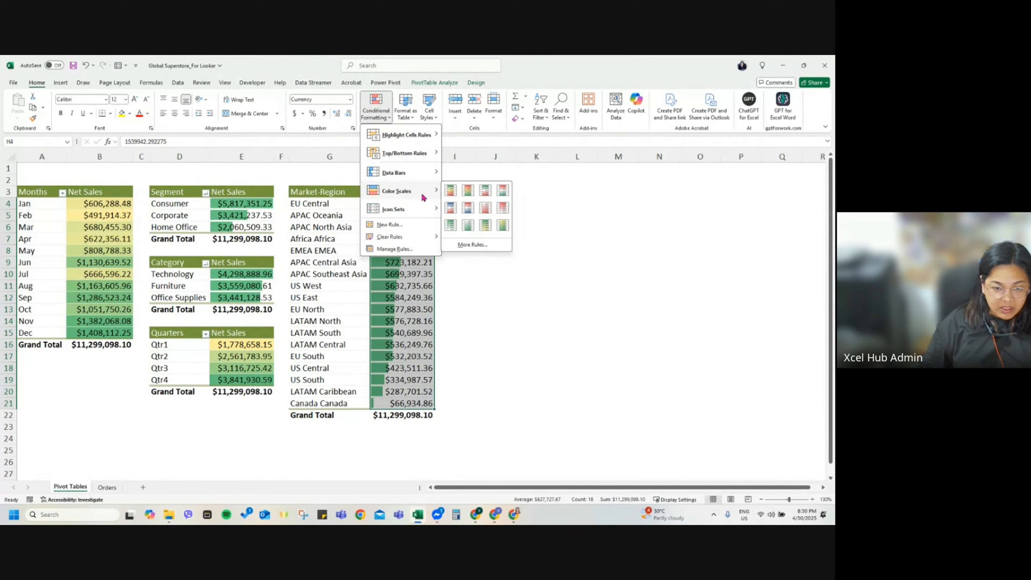
{"action": "left_click", "coordinate": [450, 190]}
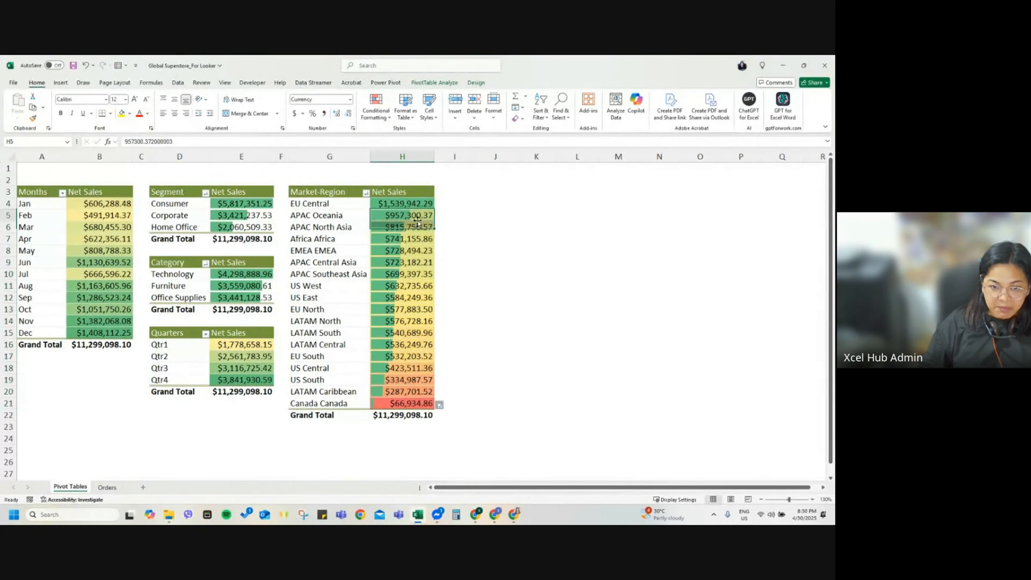
{"action": "left_click", "coordinate": [406, 400]}
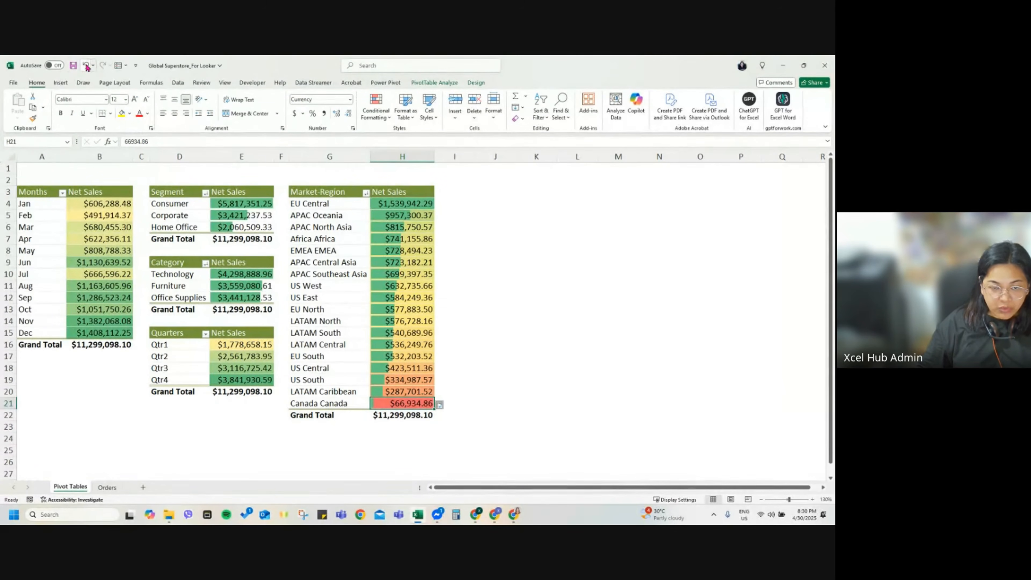
Step: Clear all conditional formatting rules from the Market-Region PivotTable
{"action": "left_click_drag", "start_coordinate": [418, 205], "coordinate": [418, 409]}
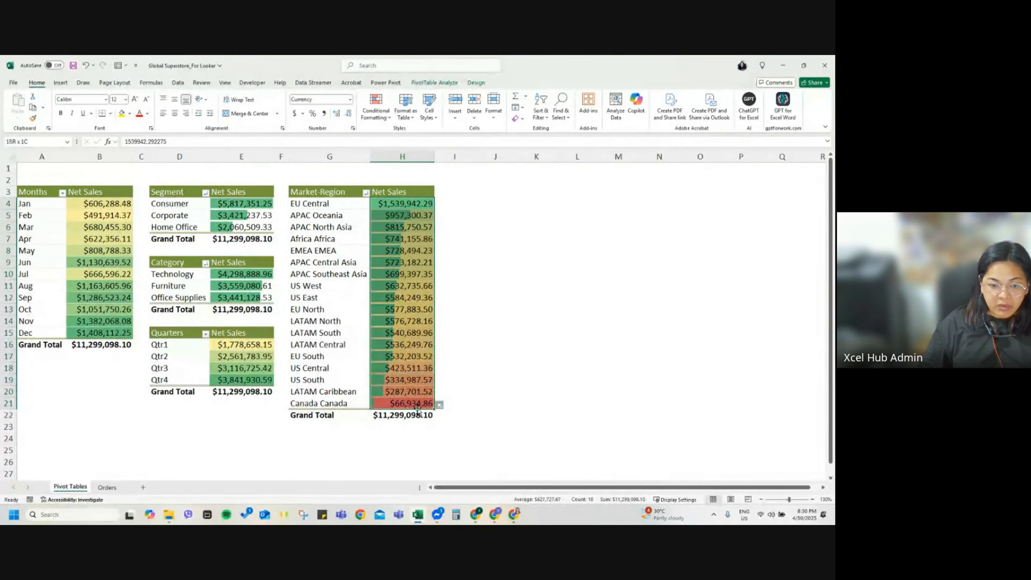
{"action": "left_click", "coordinate": [376, 110]}
{"action": "mouse_move", "coordinate": [389, 236]}
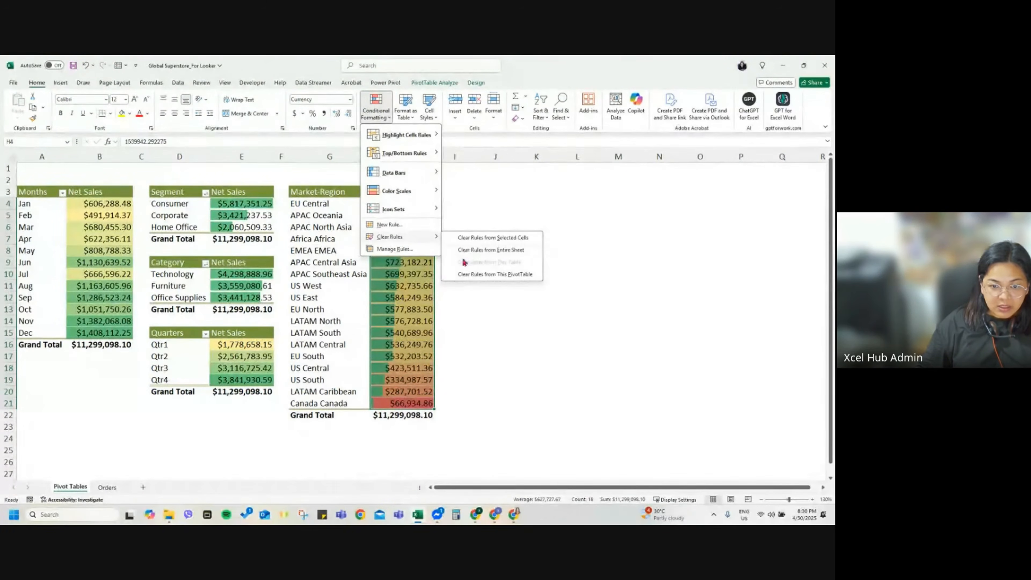
{"action": "left_click", "coordinate": [506, 276]}
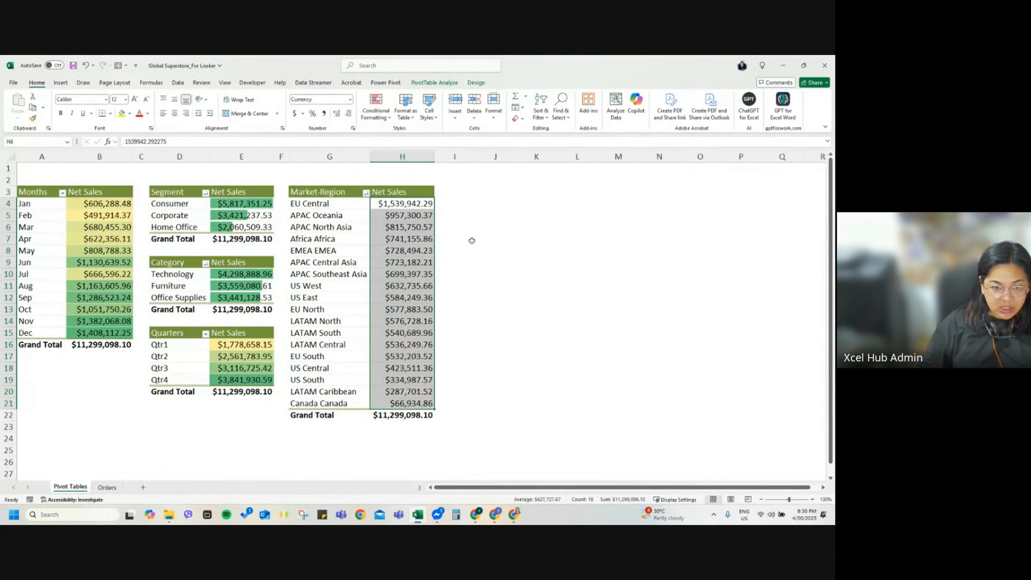
Step: Reapply only solid green data bars to the Market-Region Net Sales values and deselect the range
{"action": "left_click", "coordinate": [376, 109]}
{"action": "mouse_move", "coordinate": [395, 173]}
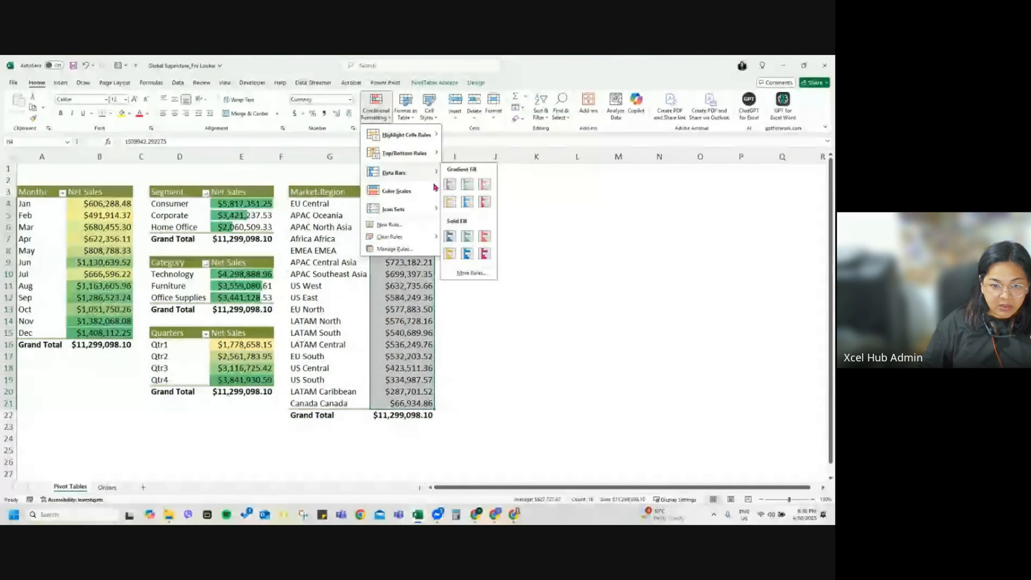
{"action": "left_click", "coordinate": [467, 235]}
{"action": "left_click", "coordinate": [471, 265]}
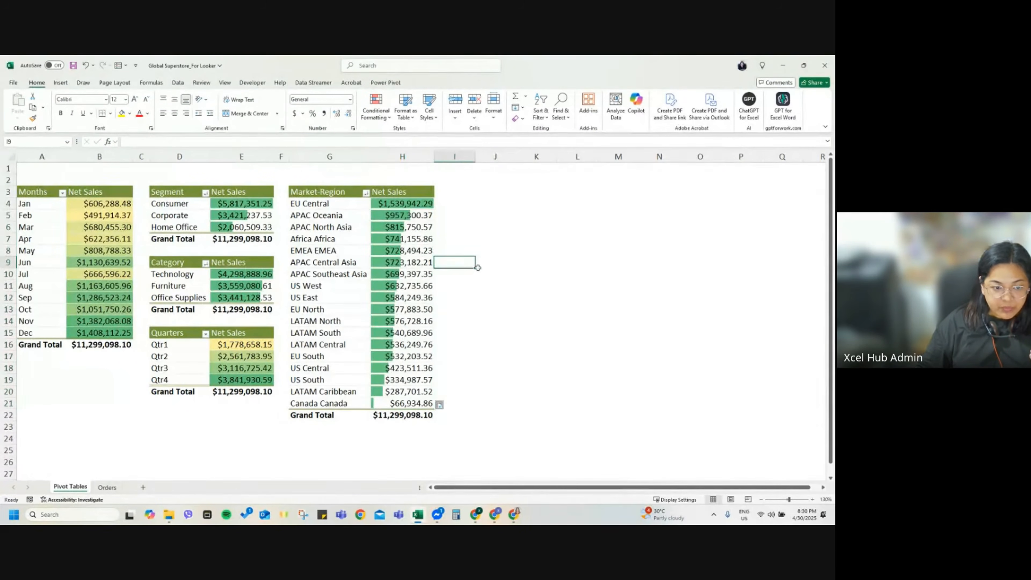
Step: Start inserting a PivotChart from the Months PivotTable and move the chart dialog clear of the tables
{"action": "left_click", "coordinate": [88, 219]}
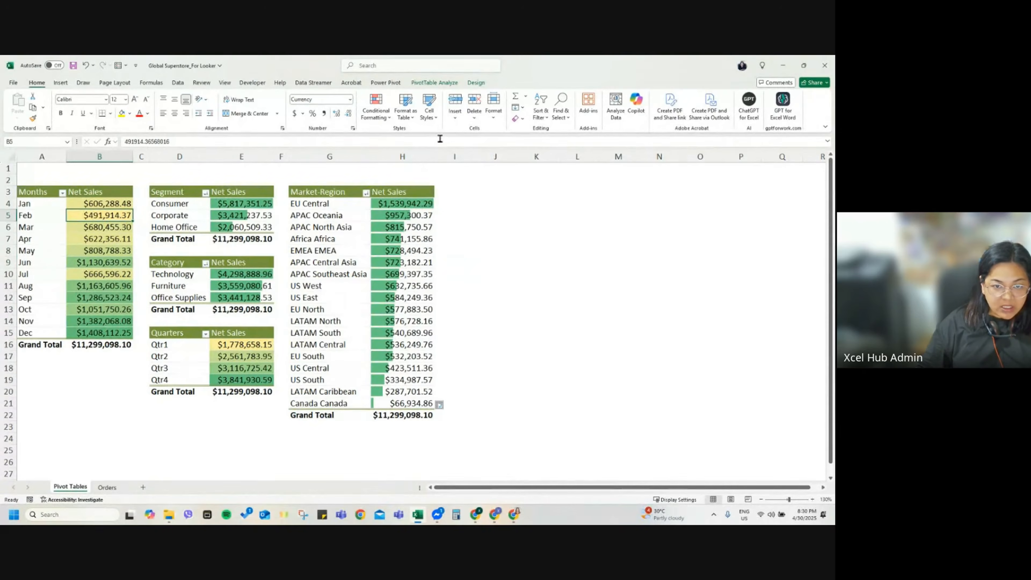
{"action": "left_click", "coordinate": [47, 217]}
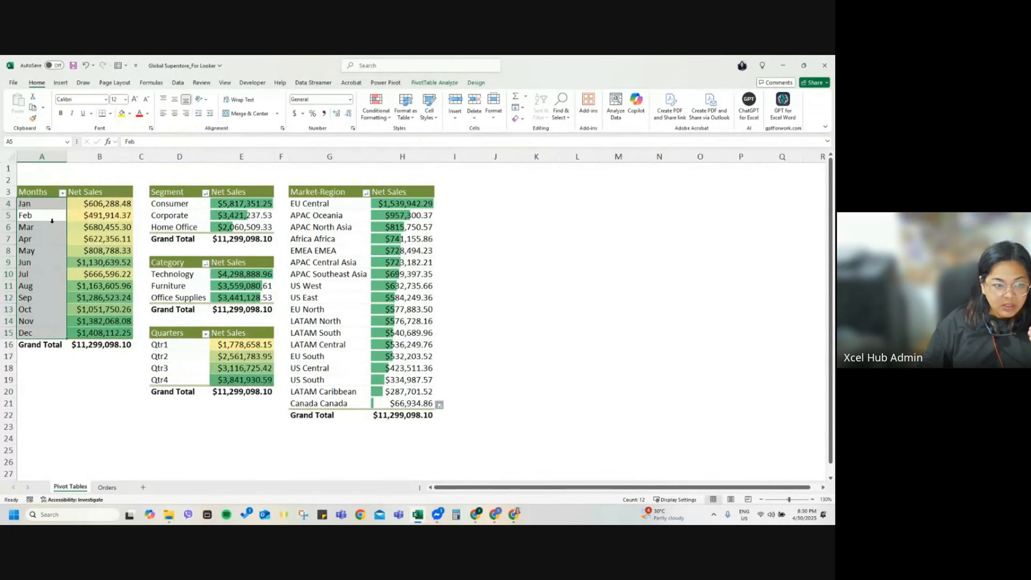
{"action": "key", "text": "Return"}
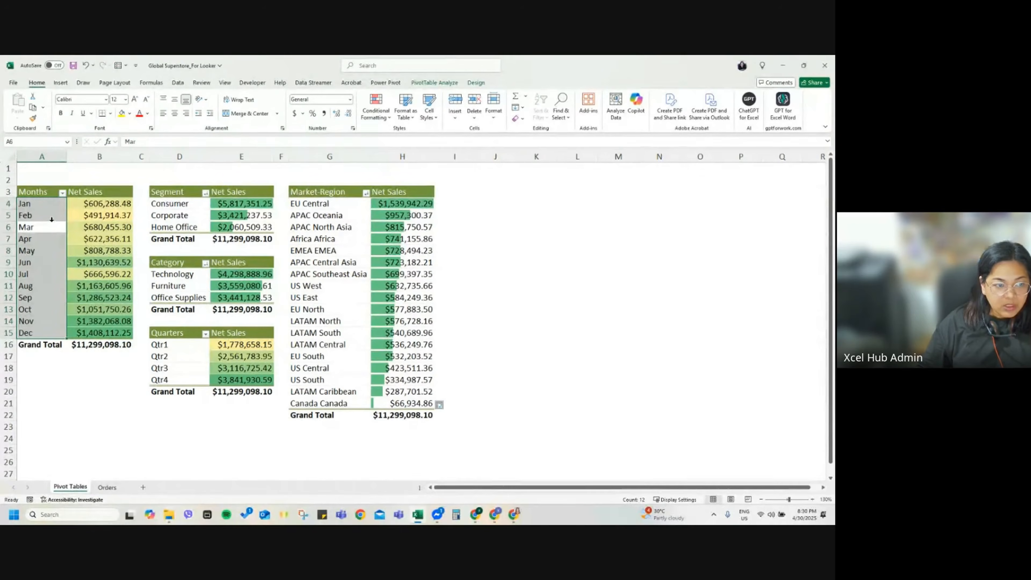
{"action": "left_click", "coordinate": [438, 82]}
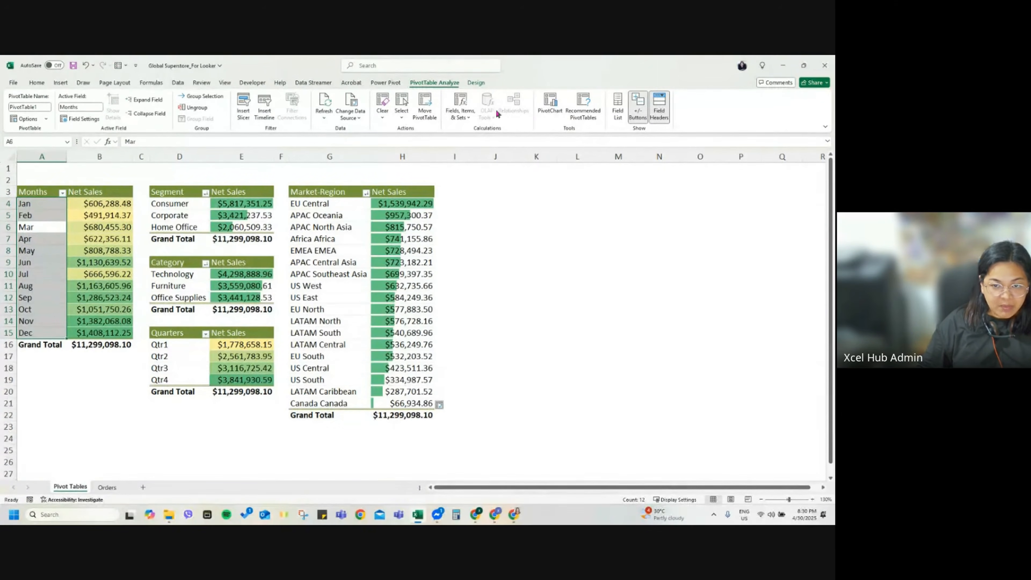
{"action": "left_click", "coordinate": [551, 107]}
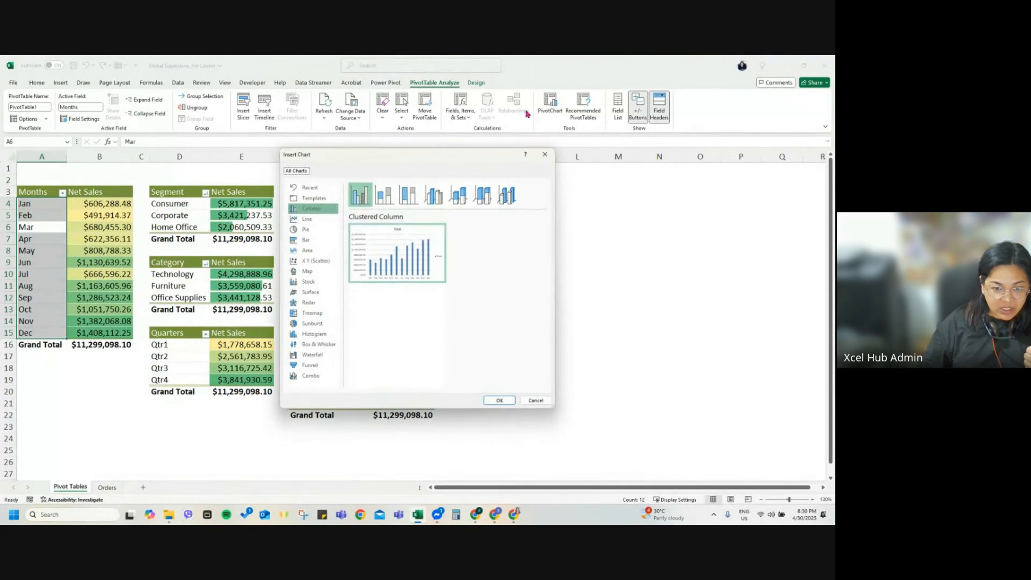
{"action": "left_click_drag", "start_coordinate": [404, 160], "coordinate": [578, 183]}
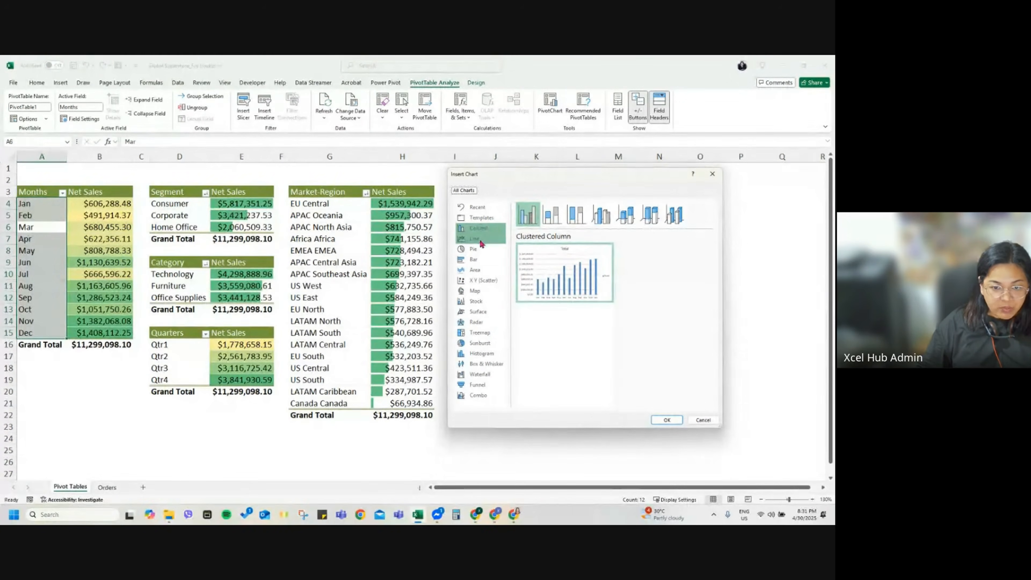
Step: Preview the pie, bar, line and column chart types for the Months PivotTable data
{"action": "left_click", "coordinate": [481, 249]}
{"action": "left_click", "coordinate": [482, 260]}
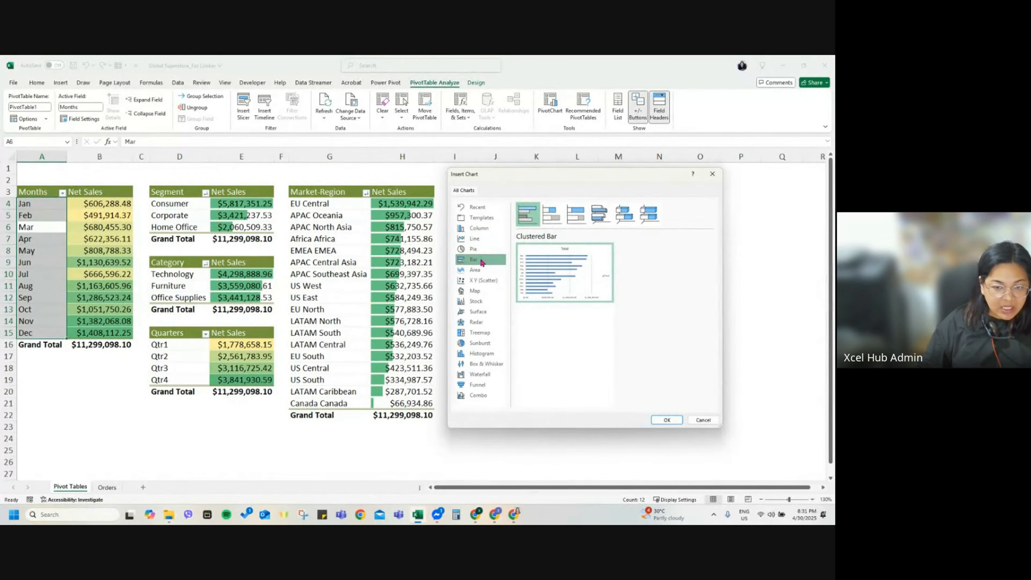
{"action": "mouse_move", "coordinate": [540, 279]}
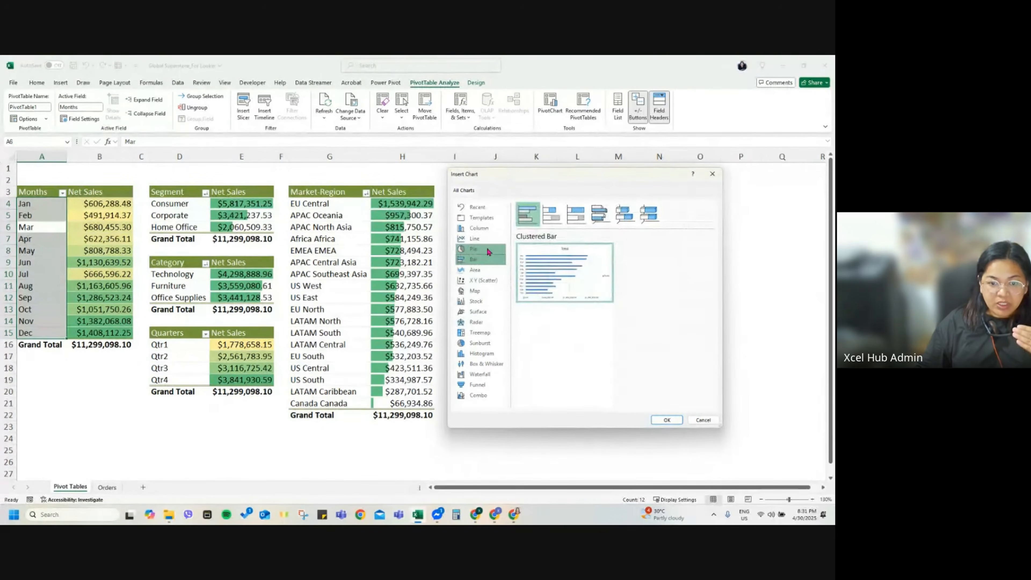
{"action": "left_click", "coordinate": [477, 248]}
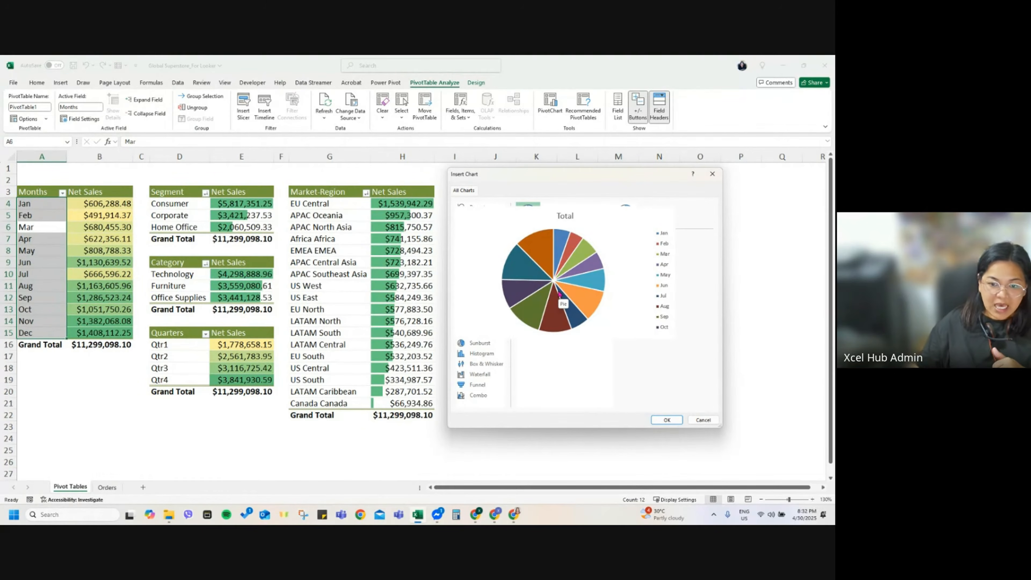
{"action": "left_click", "coordinate": [480, 239]}
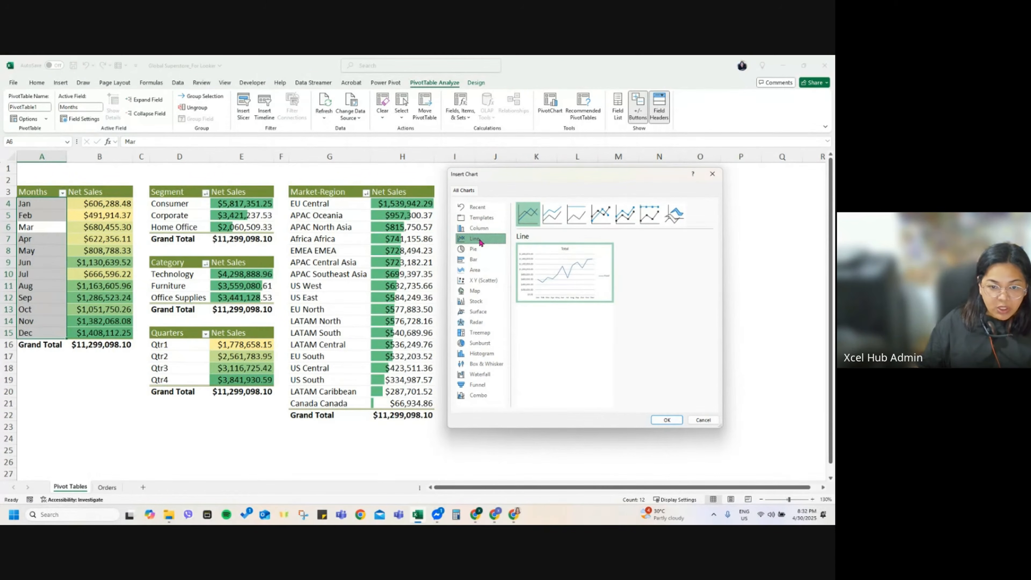
{"action": "mouse_move", "coordinate": [571, 280]}
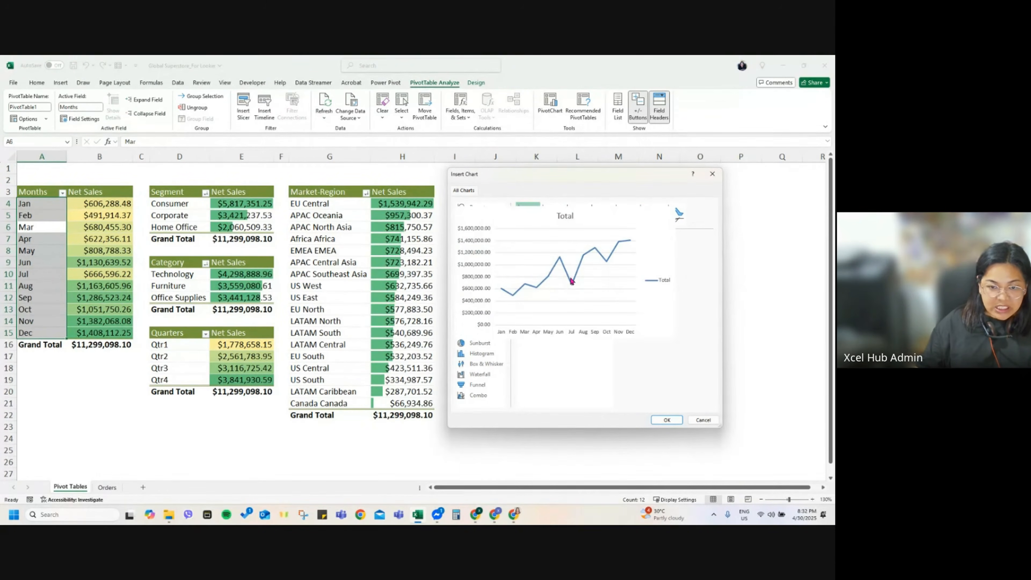
{"action": "left_click", "coordinate": [479, 229]}
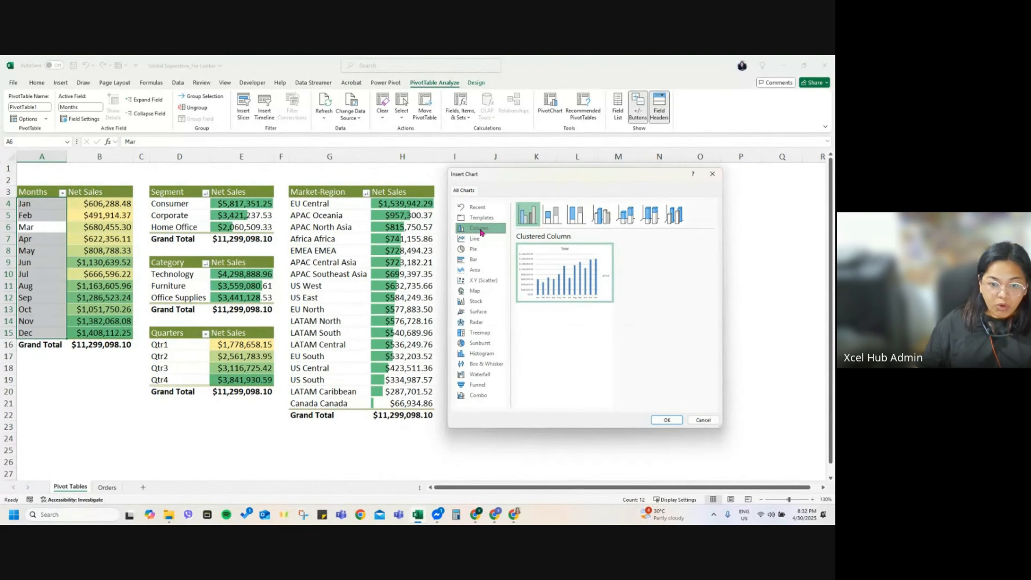
Step: Compare the line chart variants for the Months data, including 3-D Line, Line with Markers, Stacked Line and 100% Stacked Line
{"action": "left_click", "coordinate": [486, 243]}
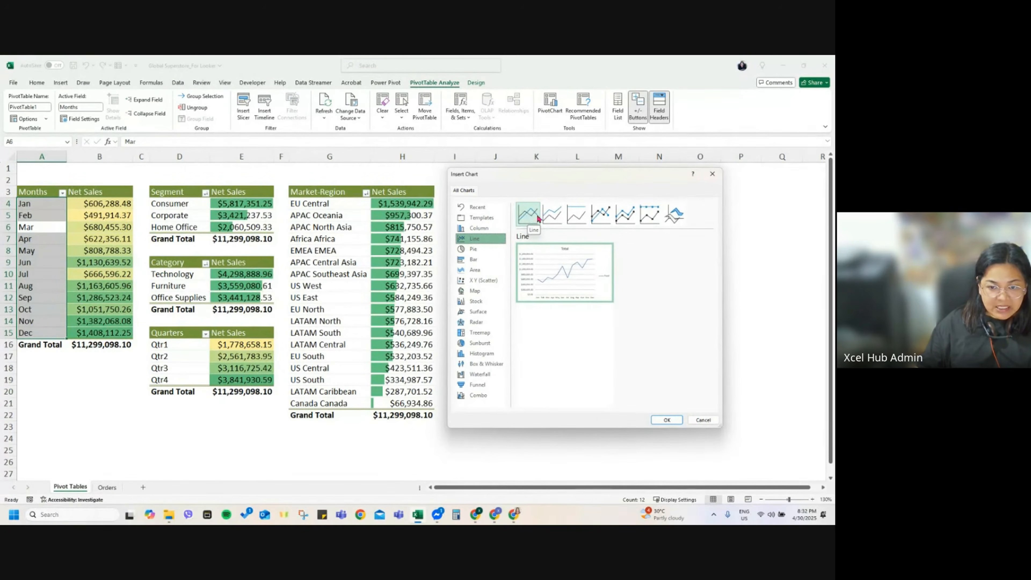
{"action": "left_click", "coordinate": [680, 219]}
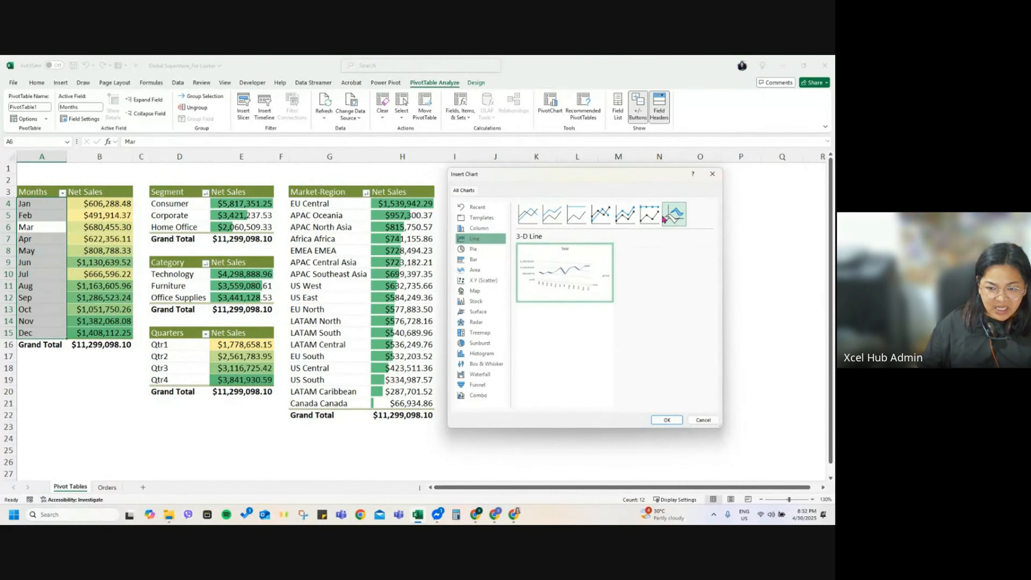
{"action": "left_click", "coordinate": [536, 218]}
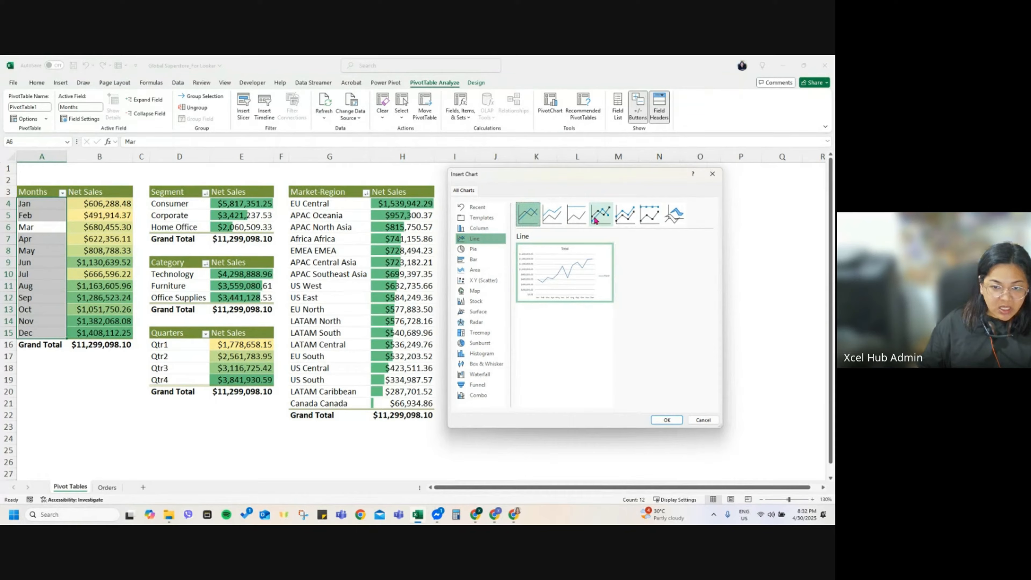
{"action": "left_click", "coordinate": [603, 218]}
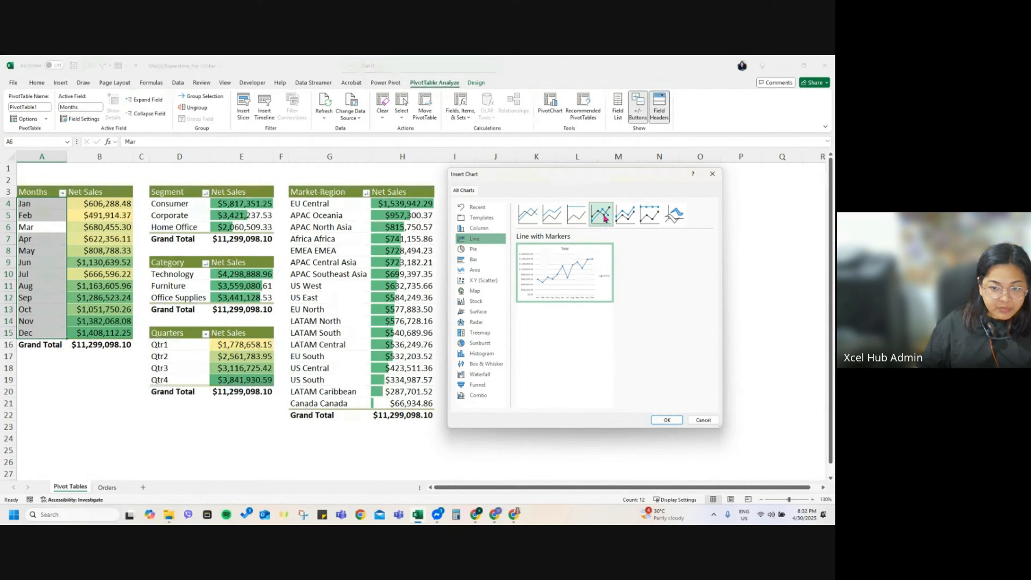
{"action": "left_click", "coordinate": [552, 214]}
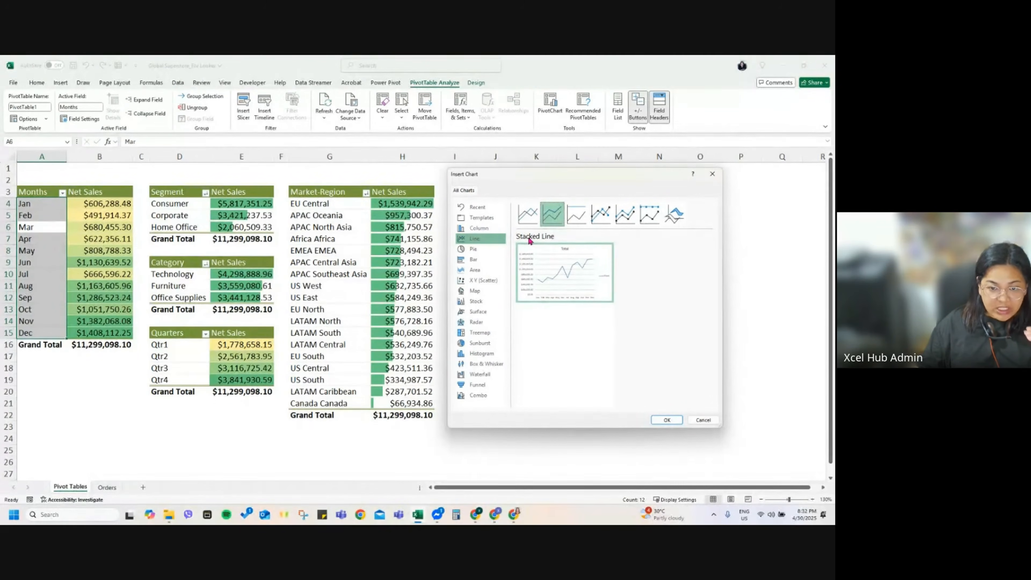
{"action": "left_click", "coordinate": [576, 214]}
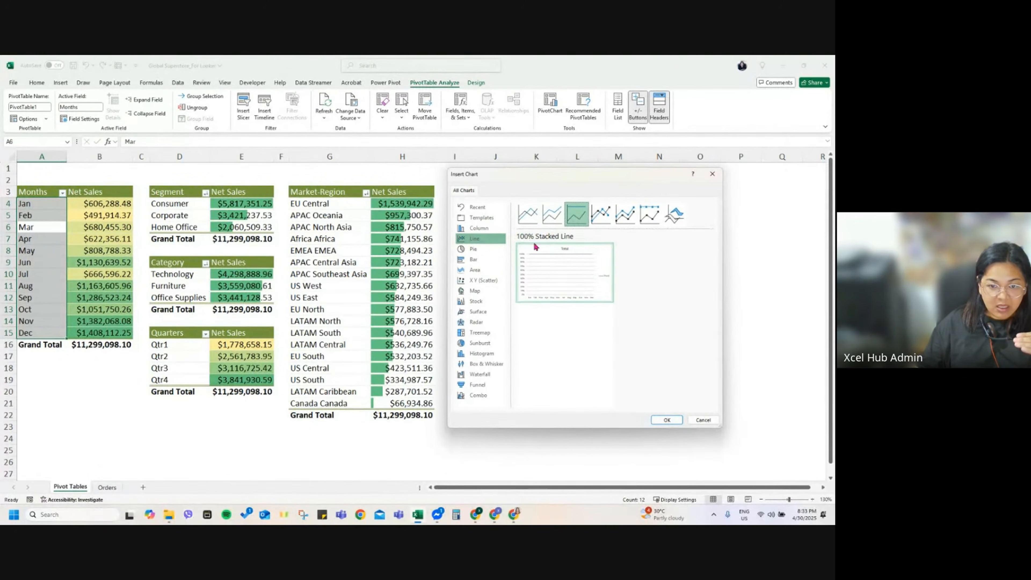
{"action": "left_click", "coordinate": [625, 214]}
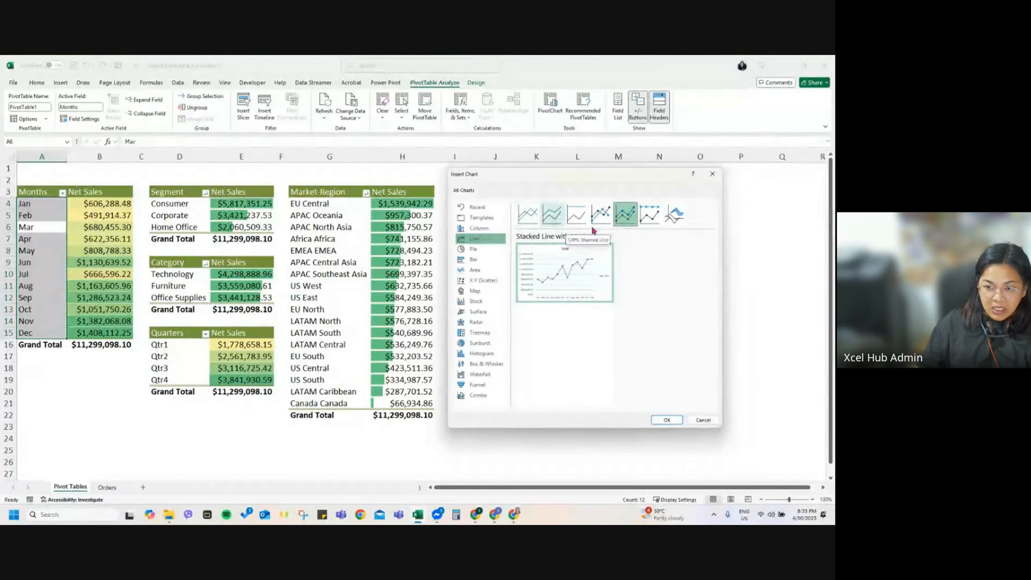
{"action": "left_click", "coordinate": [534, 220]}
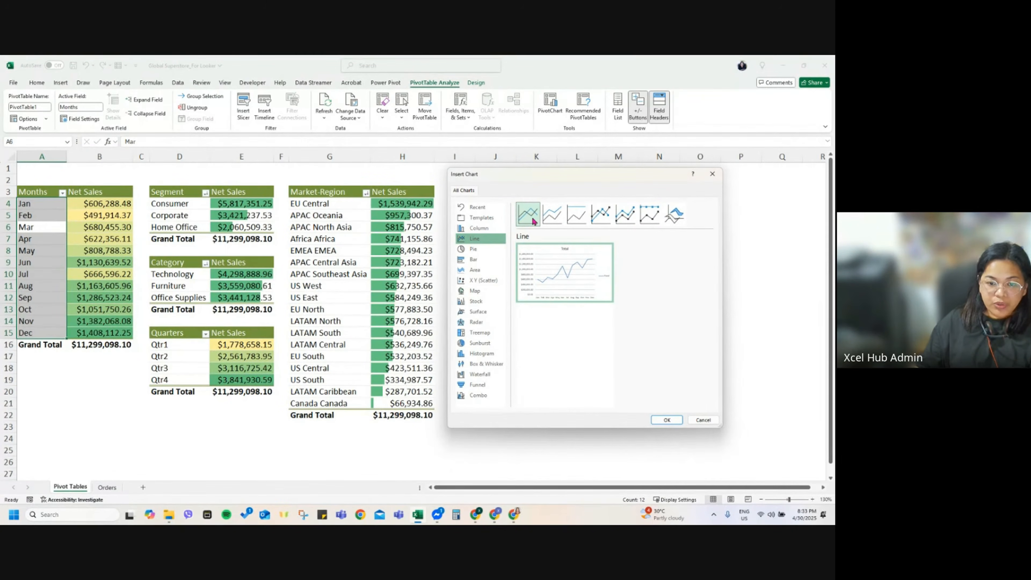
Step: Insert a Line with Markers PivotChart for the Months PivotTable and place it beside the Market-Region table
{"action": "left_click", "coordinate": [601, 214]}
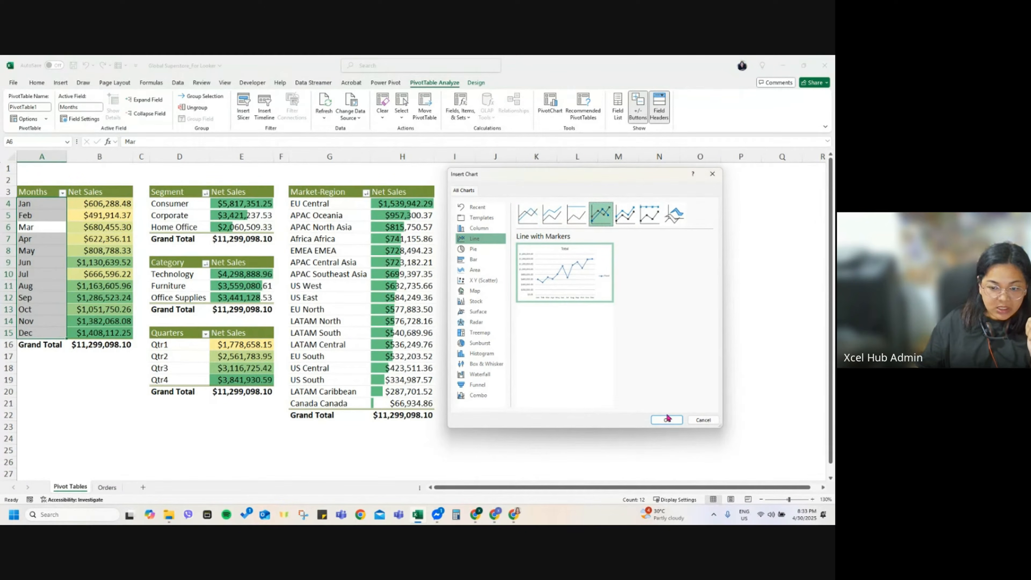
{"action": "left_click", "coordinate": [489, 231]}
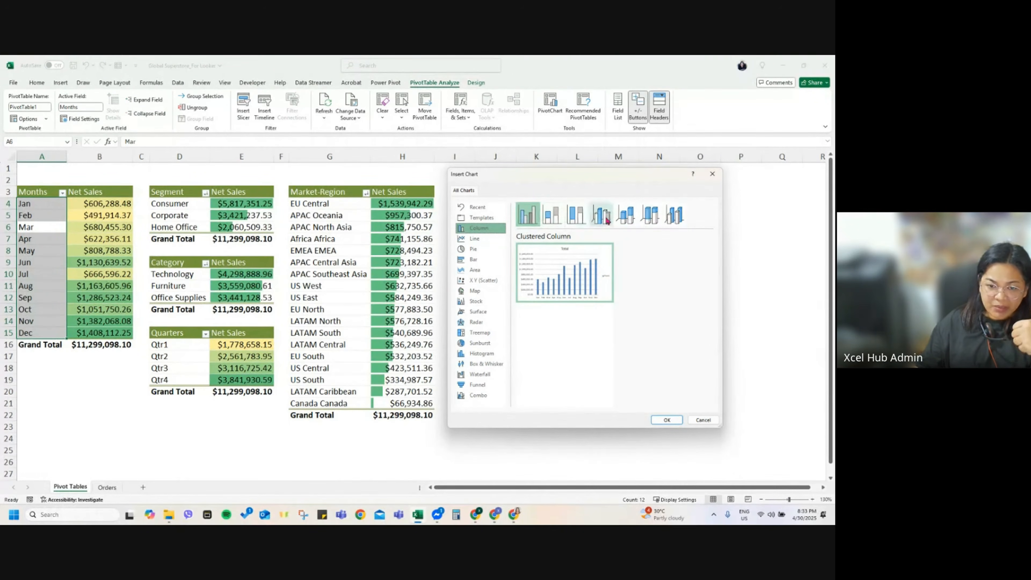
{"action": "left_click", "coordinate": [475, 238]}
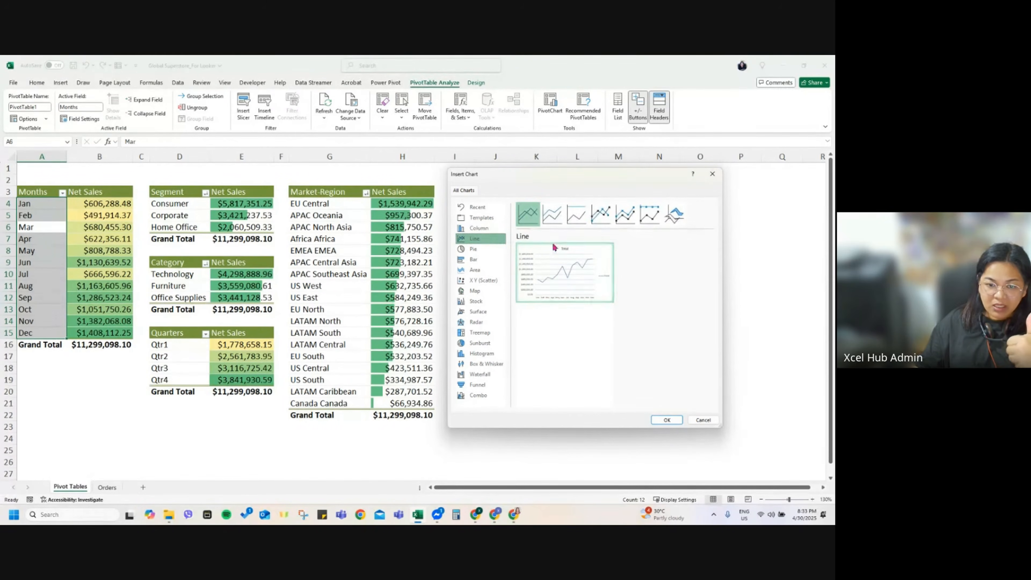
{"action": "left_click", "coordinate": [601, 214]}
{"action": "left_click", "coordinate": [666, 420]}
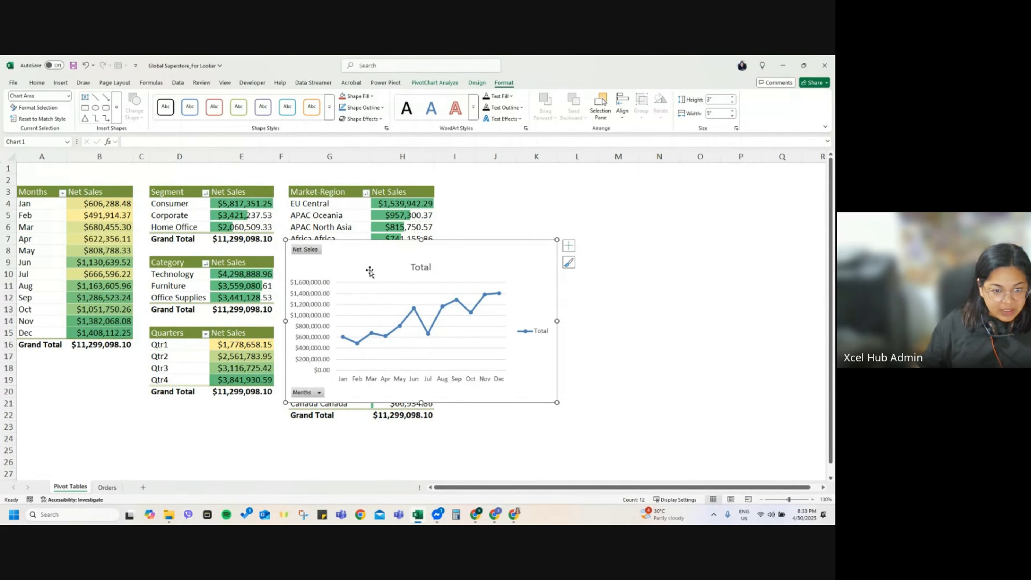
{"action": "left_click_drag", "start_coordinate": [370, 260], "coordinate": [538, 210]}
{"action": "left_click", "coordinate": [511, 412]}
{"action": "scroll", "coordinate": [511, 412], "scroll_direction": "down", "scroll_amount": 2}
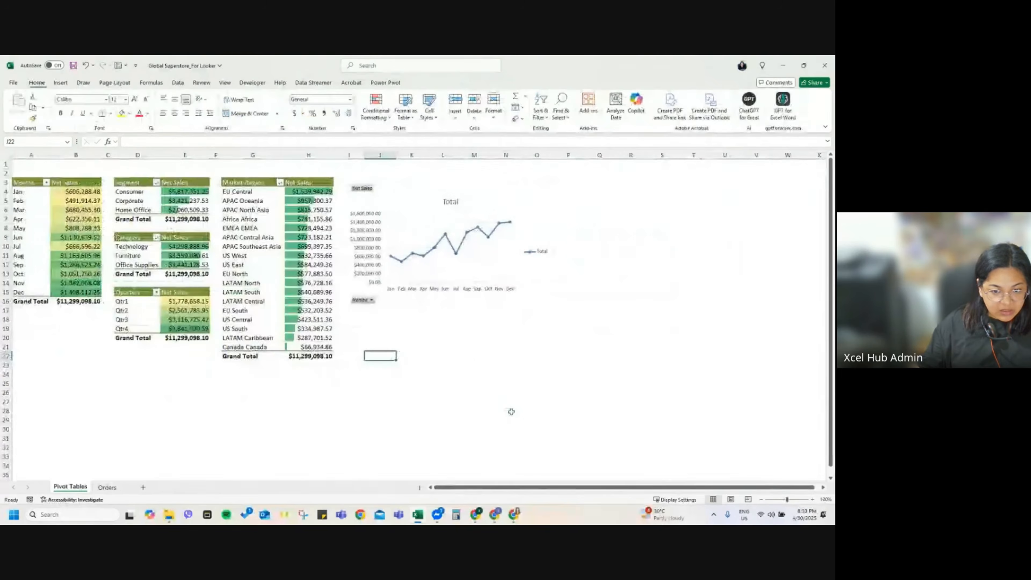
Step: Insert a Clustered Bar PivotChart from the Market-Region PivotTable and move it off the tables
{"action": "left_click", "coordinate": [249, 223]}
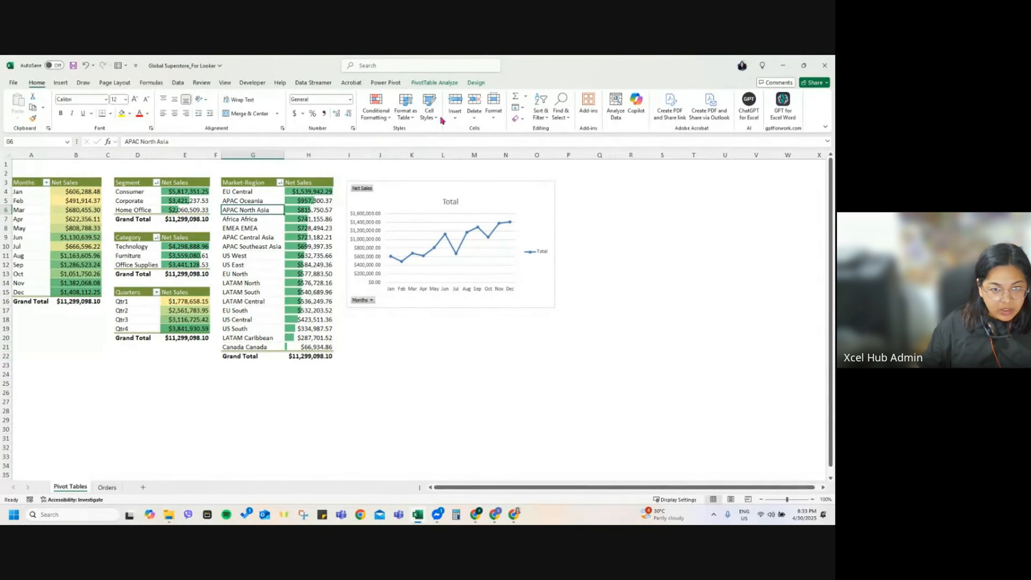
{"action": "left_click", "coordinate": [268, 229]}
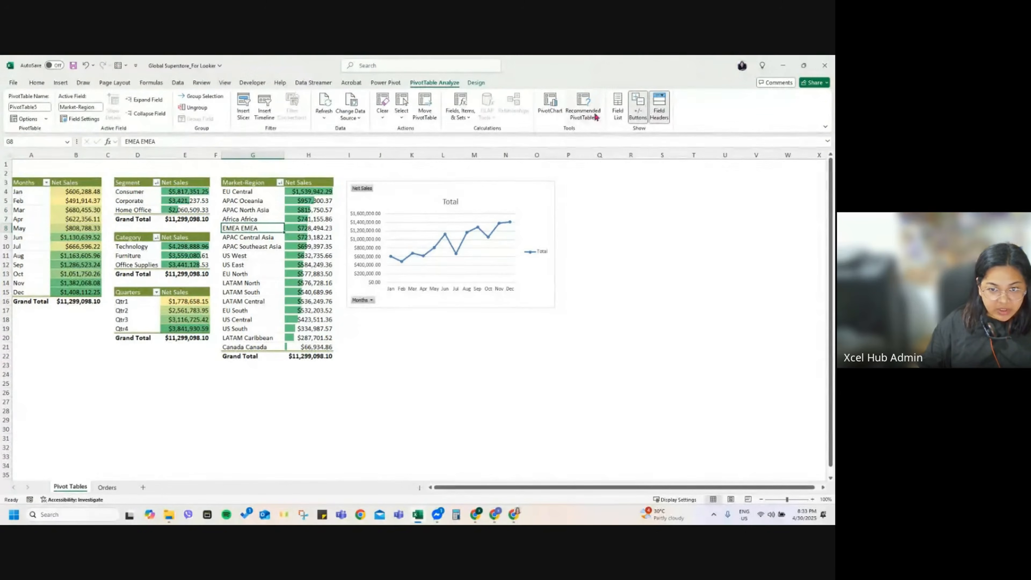
{"action": "left_click", "coordinate": [553, 112]}
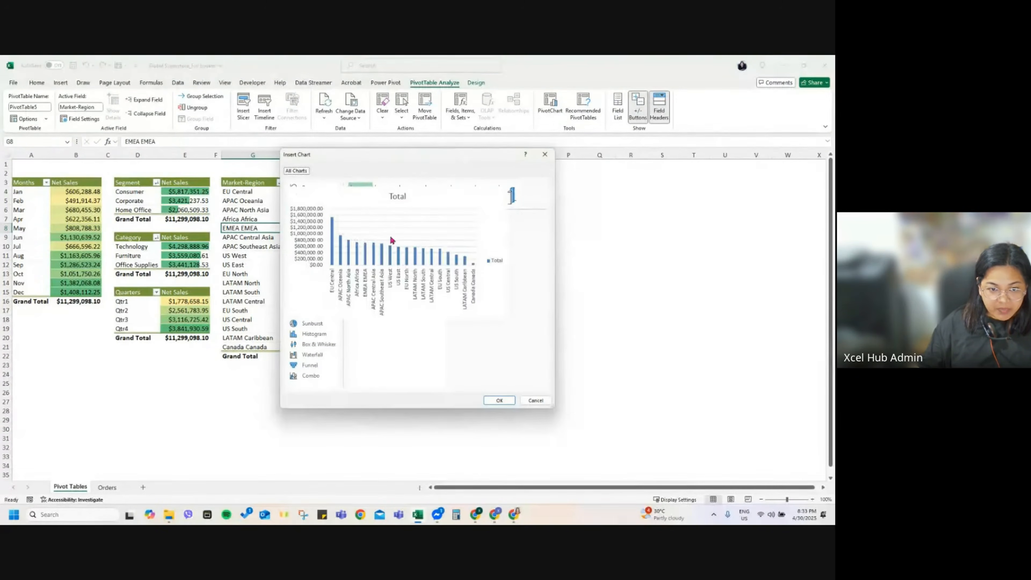
{"action": "mouse_move", "coordinate": [383, 260]}
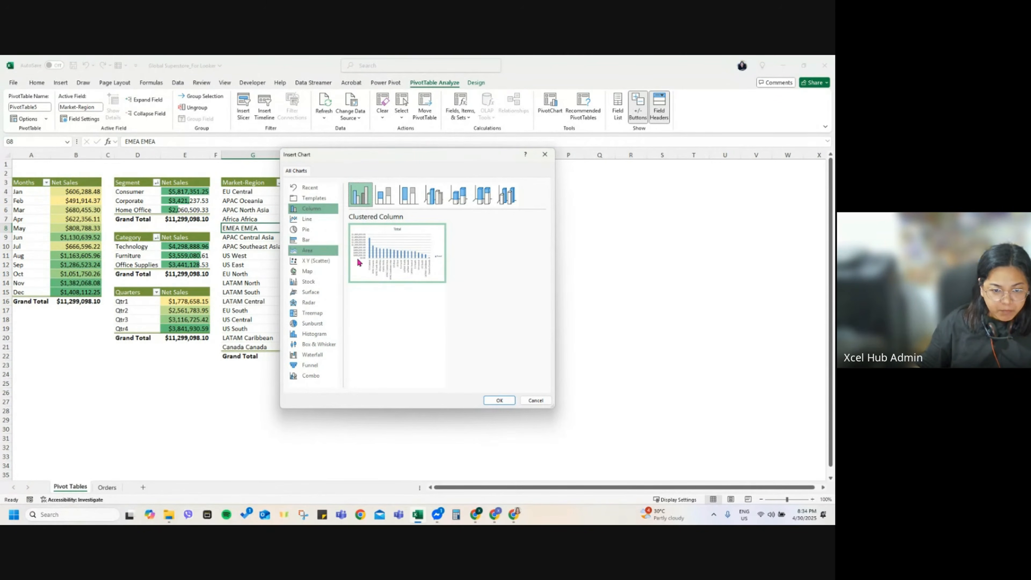
{"action": "left_click", "coordinate": [323, 243]}
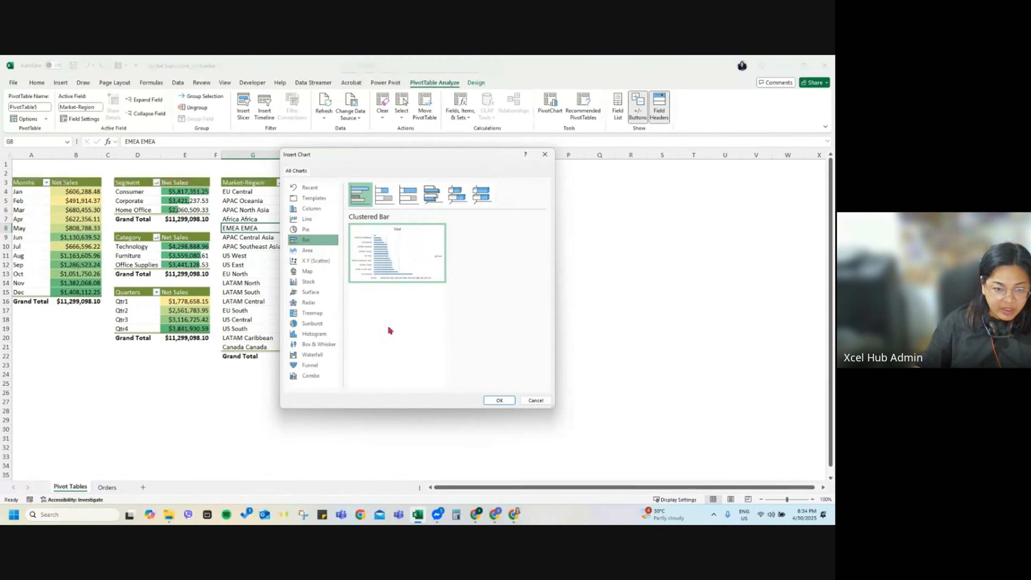
{"action": "left_click", "coordinate": [499, 400]}
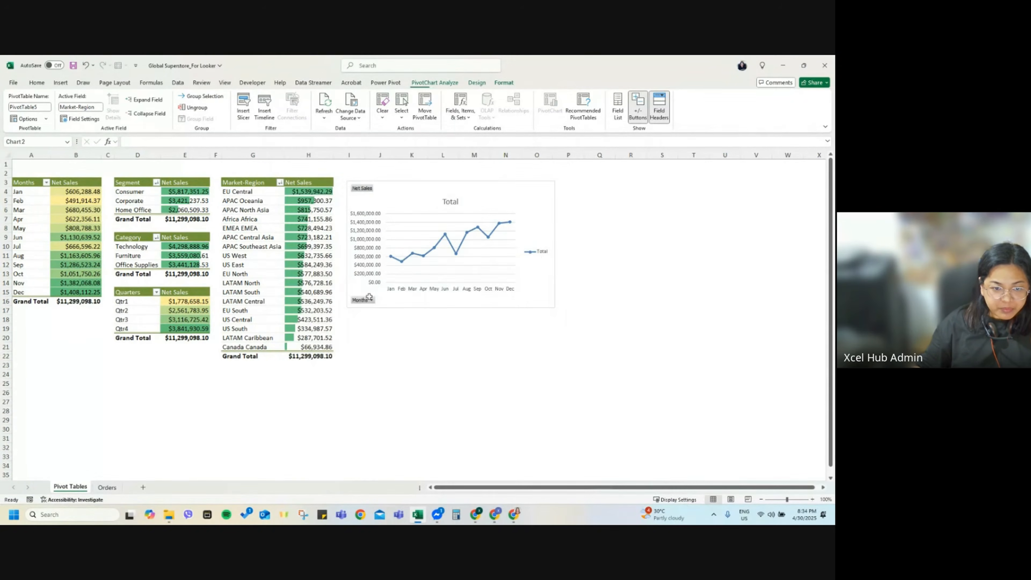
{"action": "left_click_drag", "start_coordinate": [353, 276], "coordinate": [456, 254]}
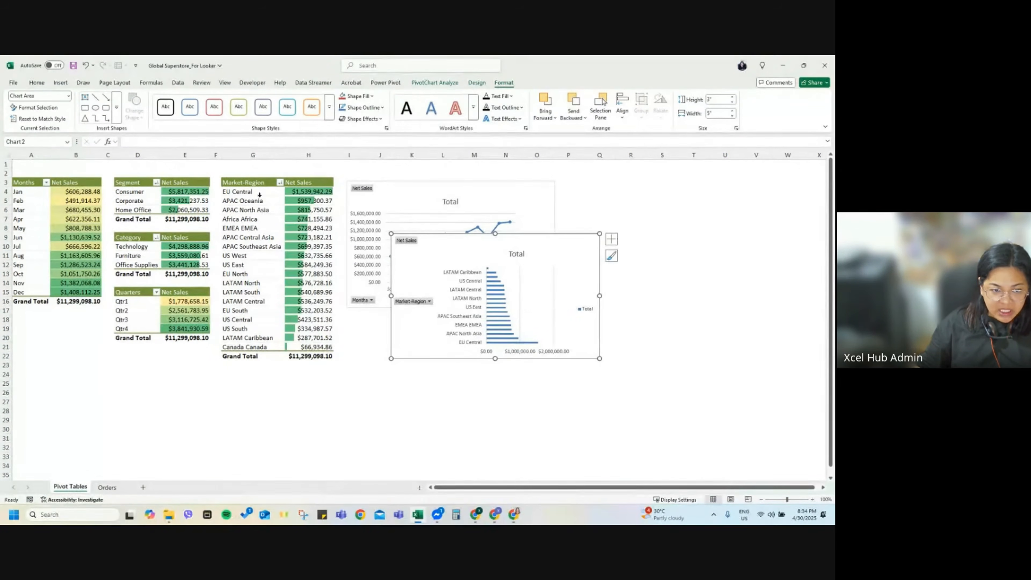
Step: Place the Market-Region bar chart beside the Months line chart and stretch its height to about 5.8 inches to fit all region labels
{"action": "left_click_drag", "start_coordinate": [249, 191], "coordinate": [248, 347]}
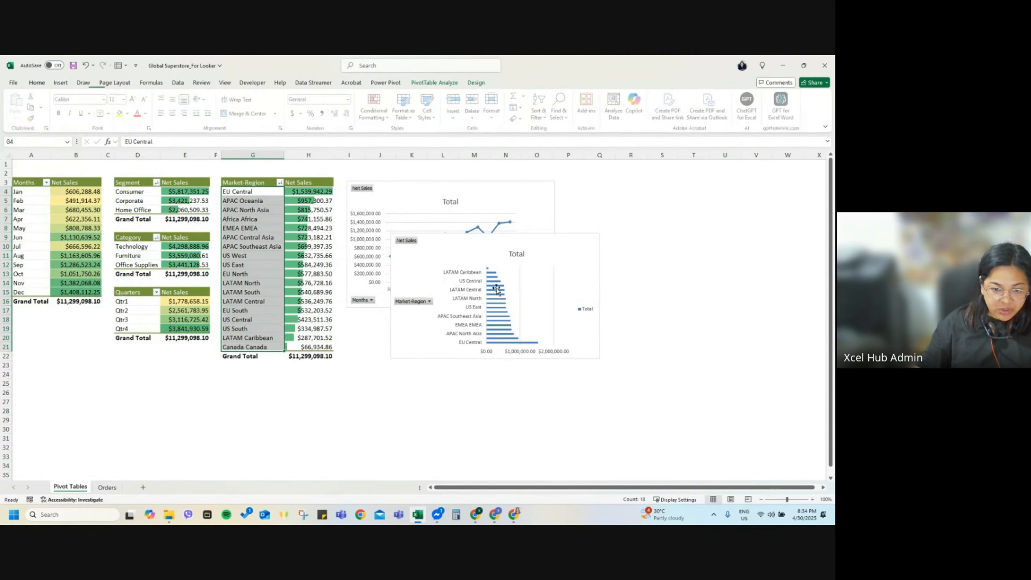
{"action": "left_click", "coordinate": [473, 283]}
{"action": "left_click", "coordinate": [473, 283]}
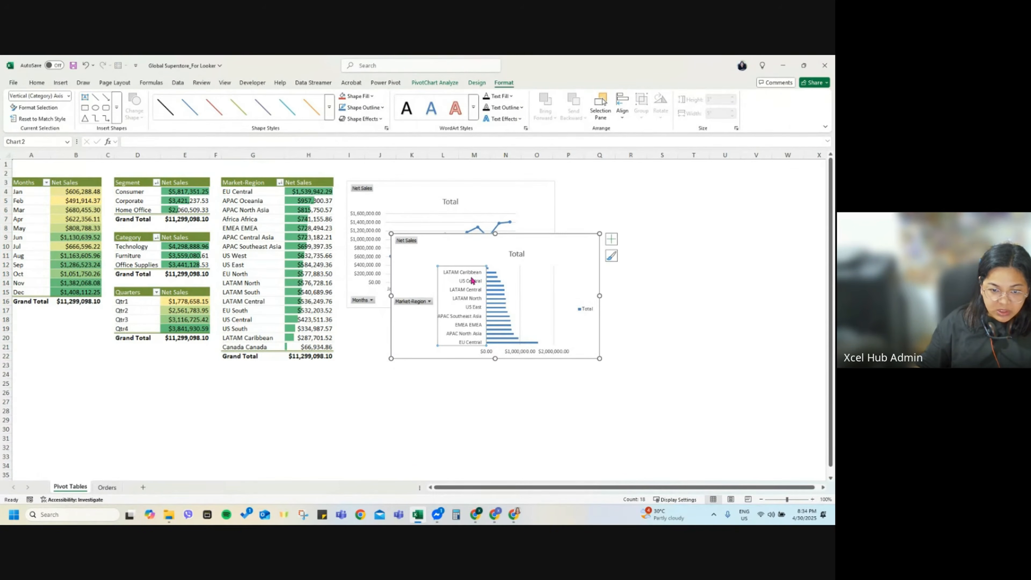
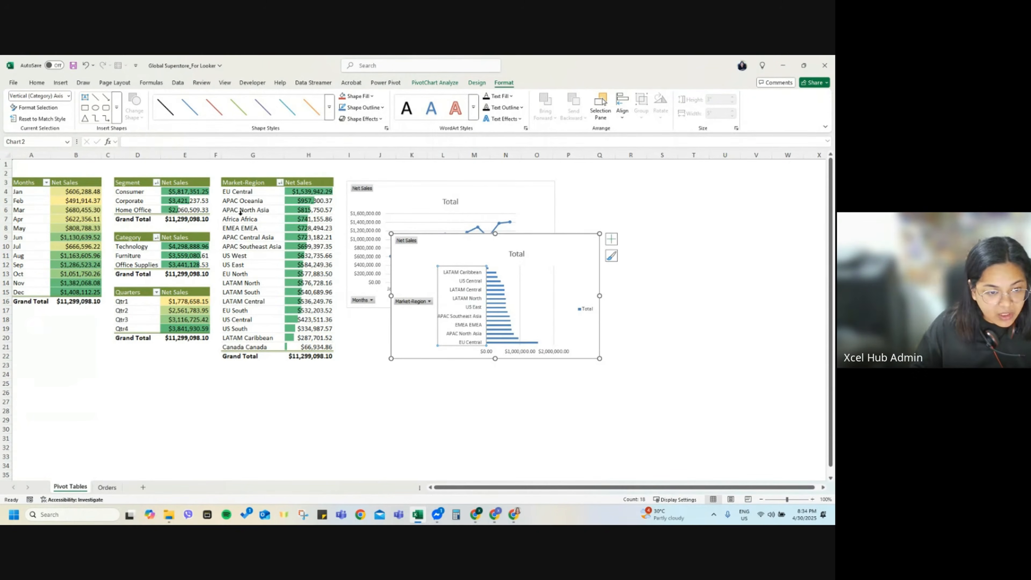
{"action": "left_click_drag", "start_coordinate": [544, 249], "coordinate": [718, 187]}
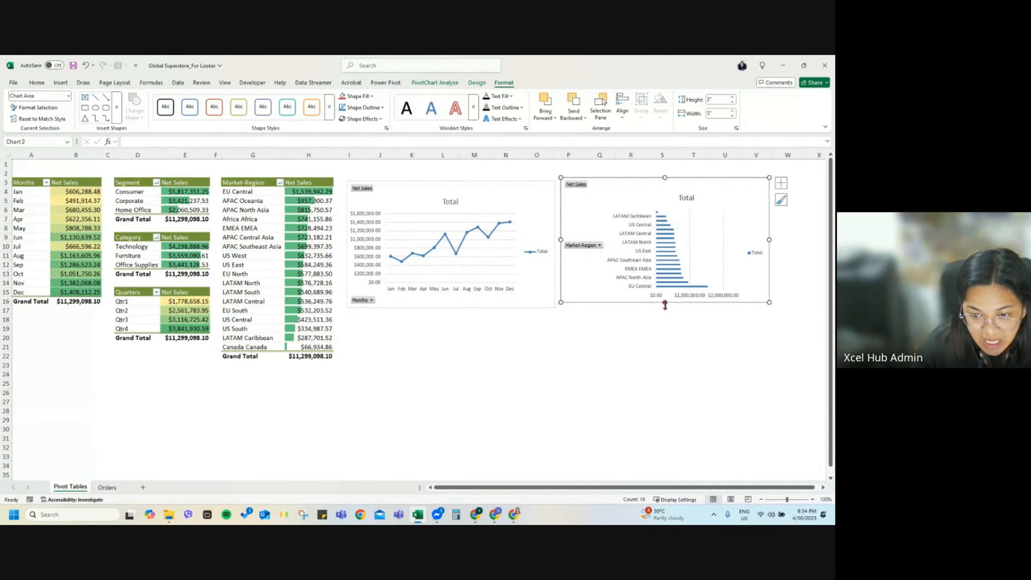
{"action": "left_click_drag", "start_coordinate": [664, 304], "coordinate": [684, 422]}
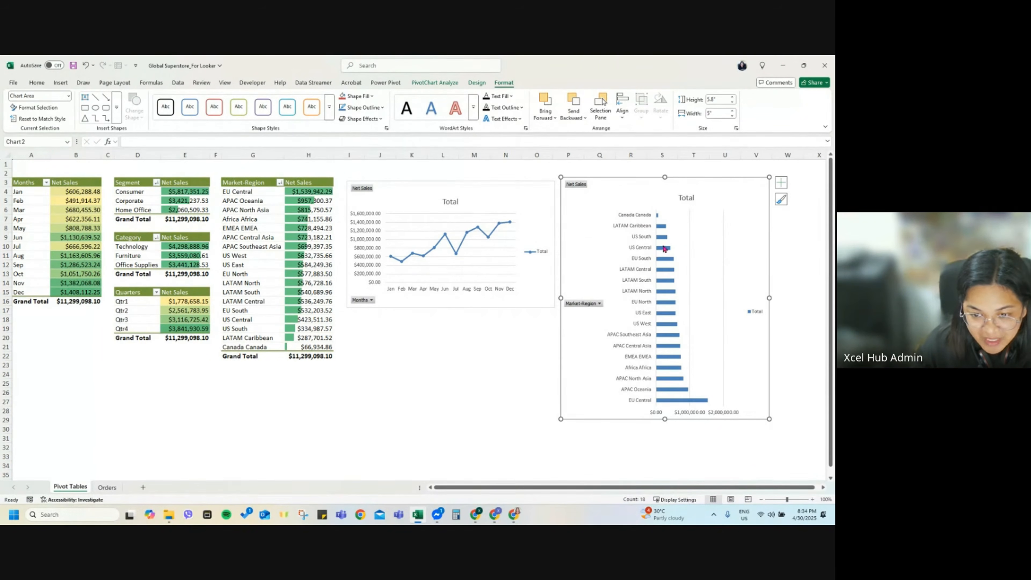
{"action": "left_click", "coordinate": [646, 226]}
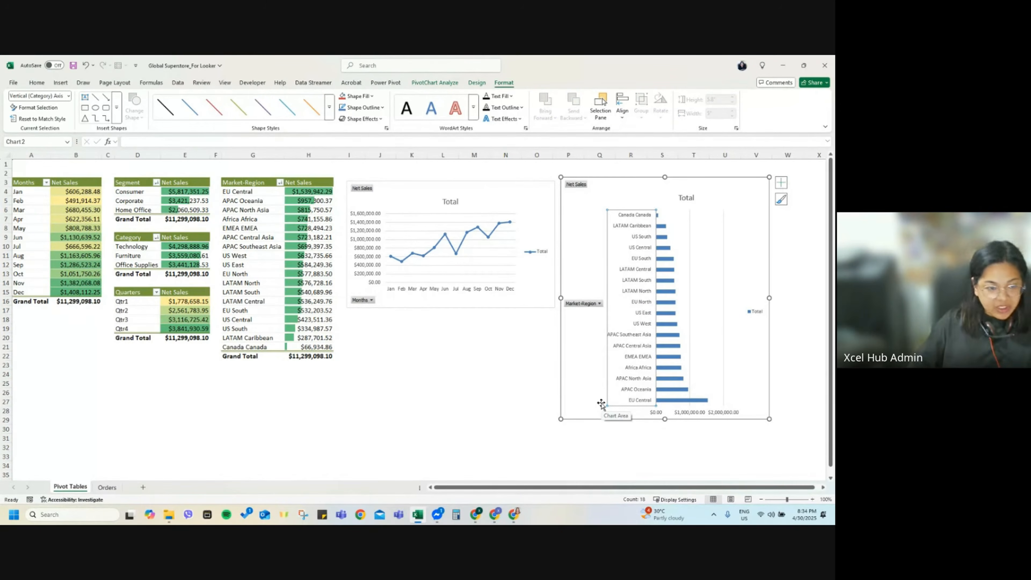
Step: Insert a Clustered Column PivotChart for the Quarters PivotTable and place it below the Months line chart
{"action": "left_click", "coordinate": [186, 319]}
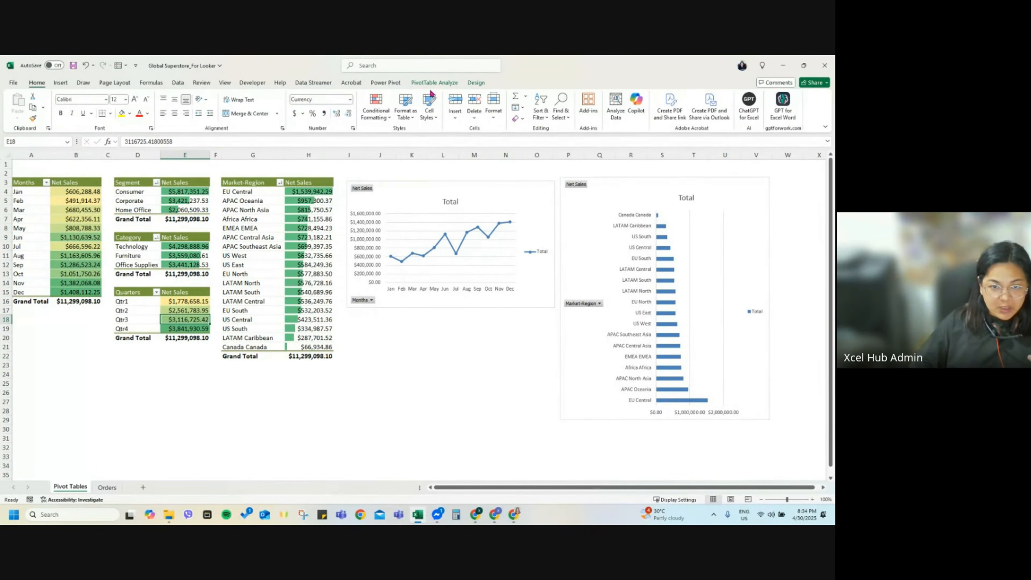
{"action": "left_click", "coordinate": [434, 83]}
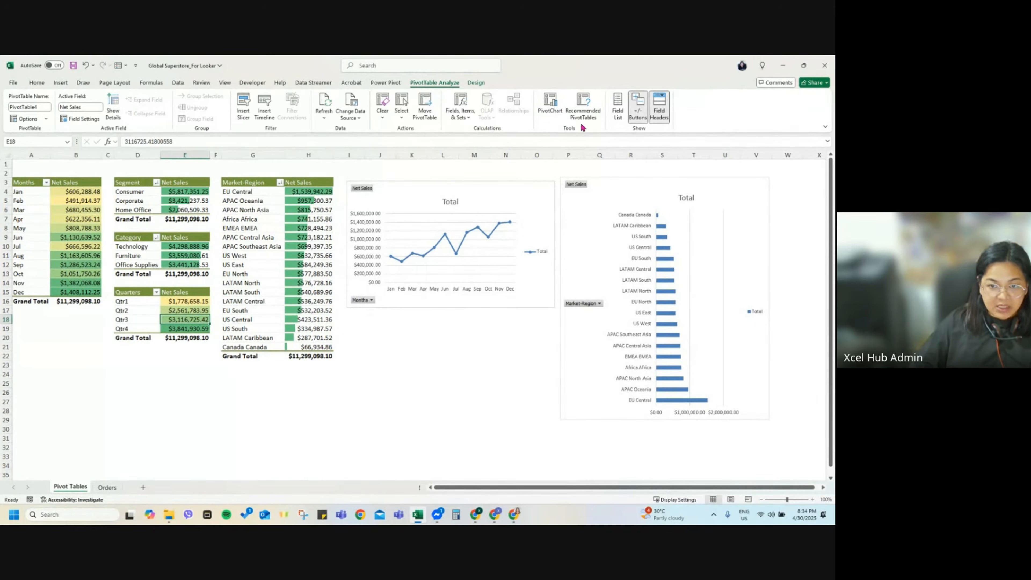
{"action": "left_click", "coordinate": [550, 106]}
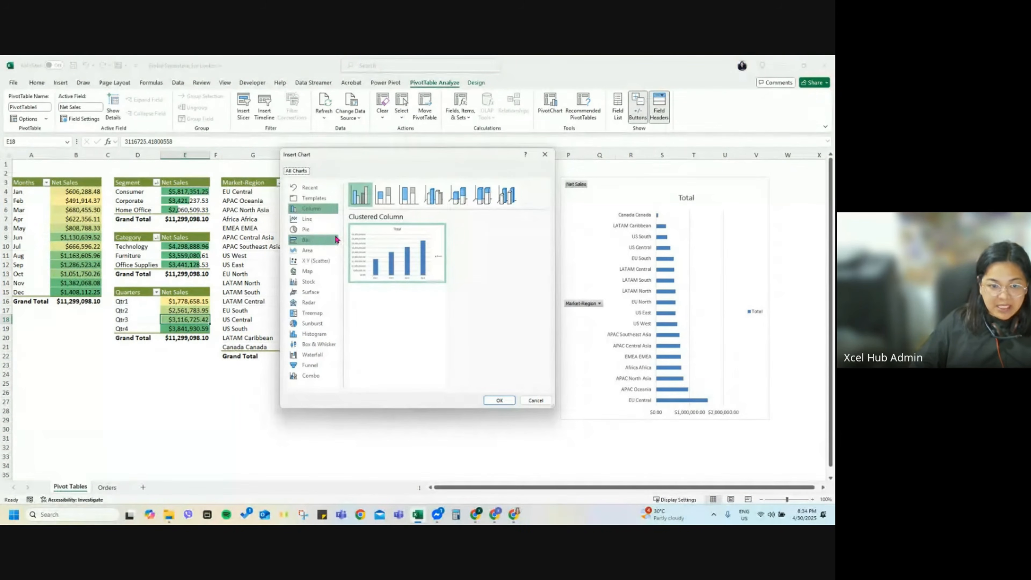
{"action": "left_click", "coordinate": [318, 220]}
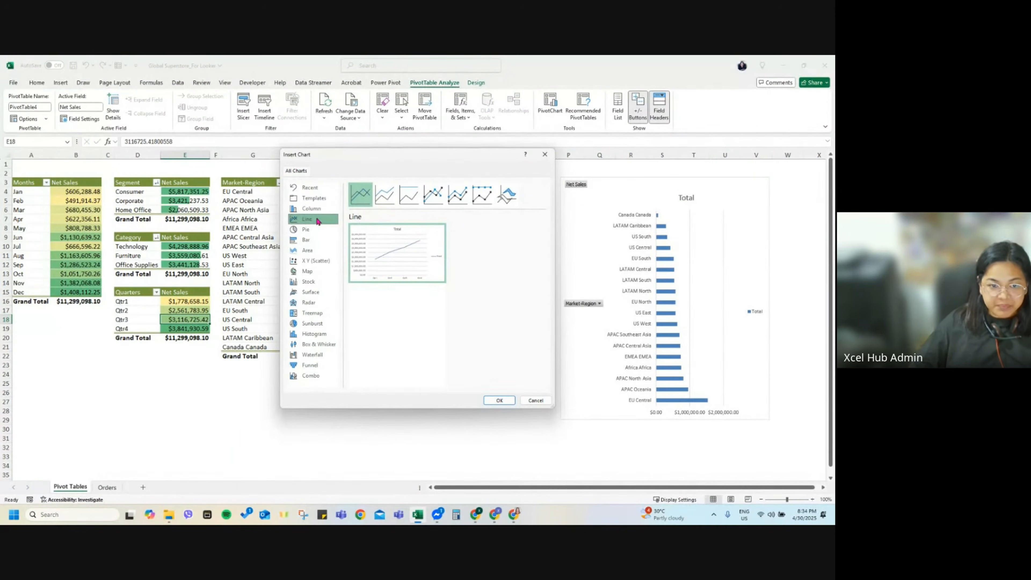
{"action": "left_click", "coordinate": [316, 216]}
{"action": "left_click", "coordinate": [499, 400]}
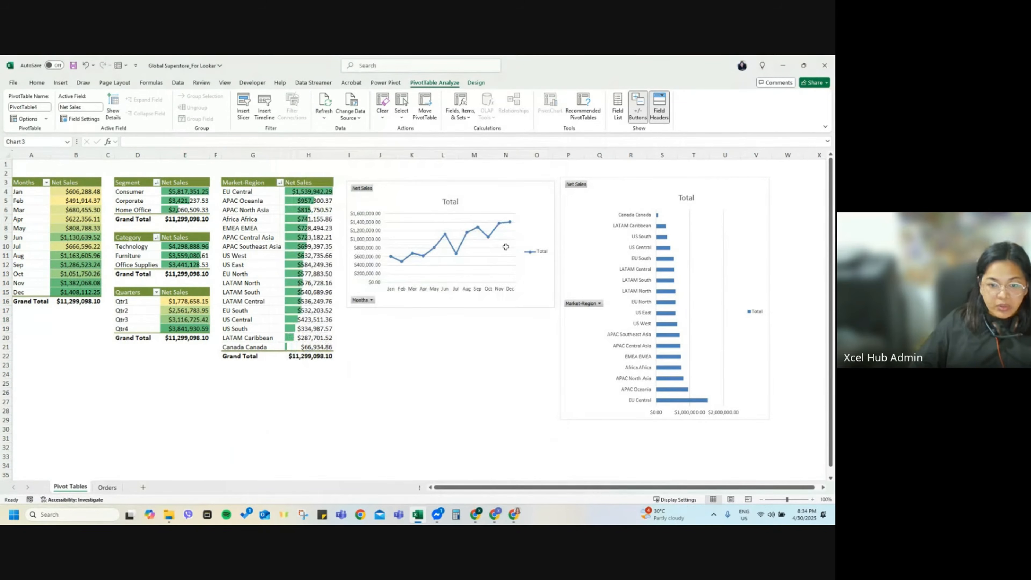
{"action": "left_click_drag", "start_coordinate": [508, 263], "coordinate": [539, 356]}
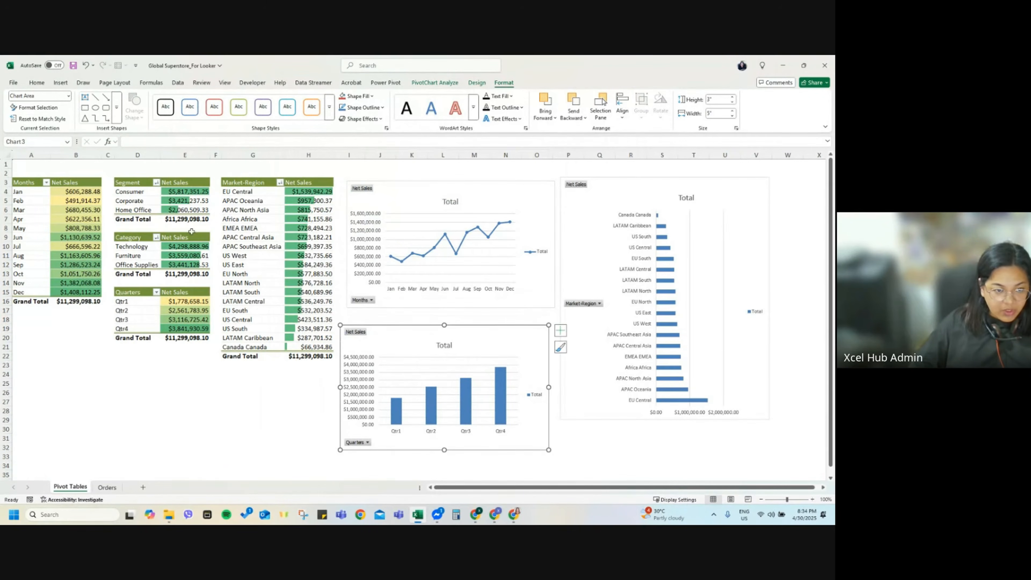
Step: Preview bar and line charts for the Segment PivotTable and insert a Pie PivotChart
{"action": "left_click_drag", "start_coordinate": [134, 210], "coordinate": [130, 191]}
{"action": "left_click", "coordinate": [434, 83]}
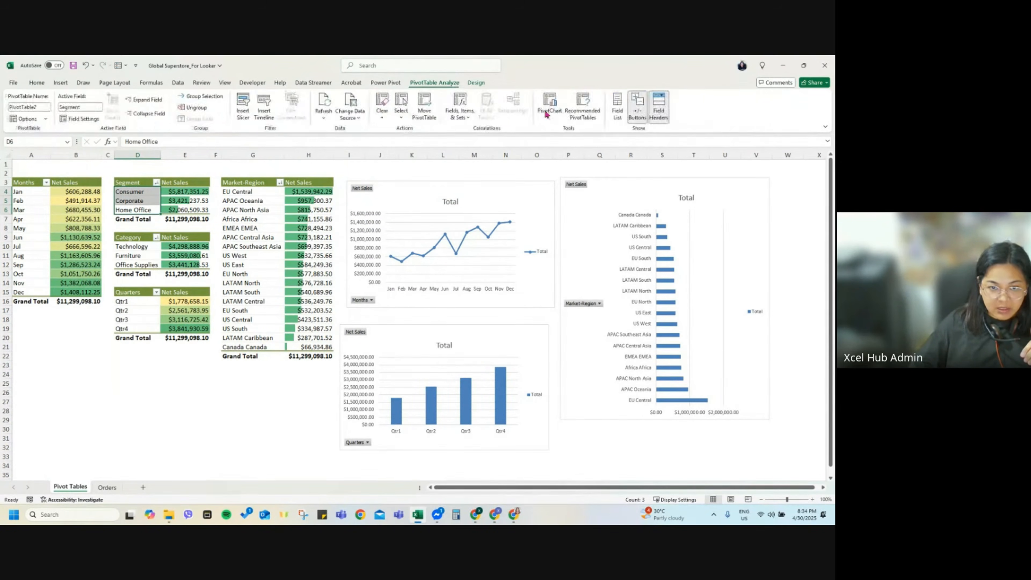
{"action": "left_click", "coordinate": [550, 104]}
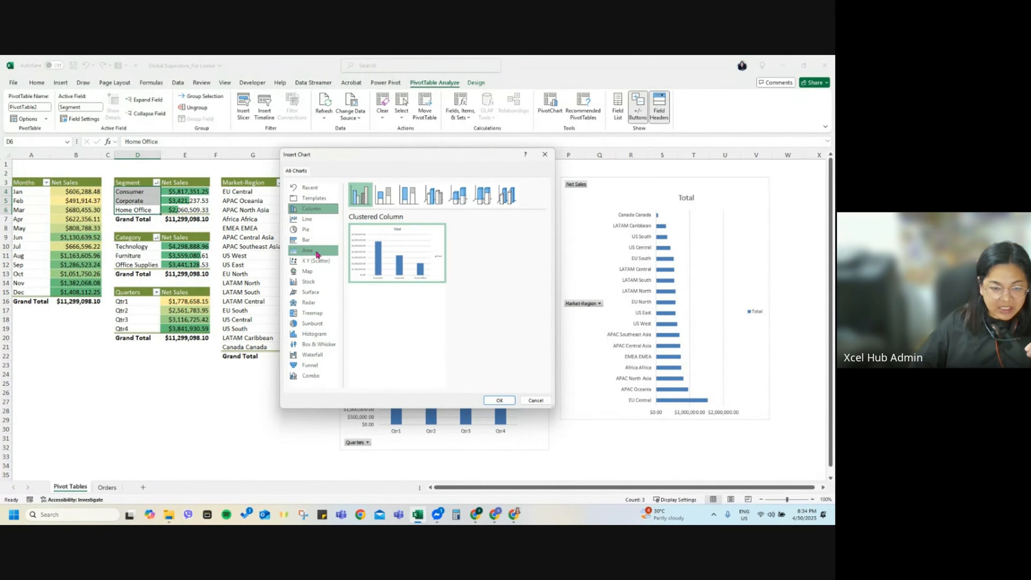
{"action": "left_click", "coordinate": [312, 240]}
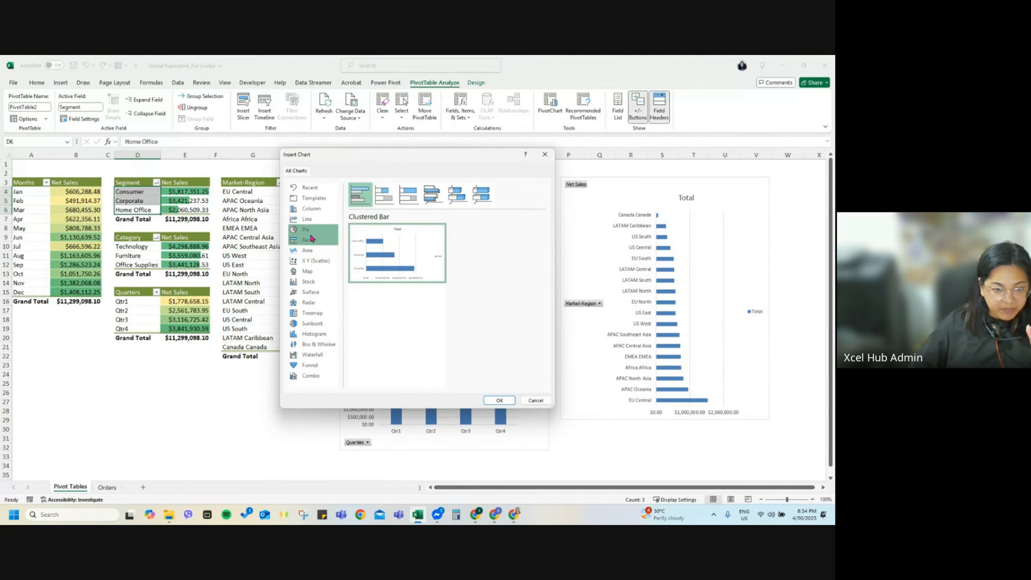
{"action": "left_click", "coordinate": [309, 219]}
{"action": "mouse_move", "coordinate": [403, 266]}
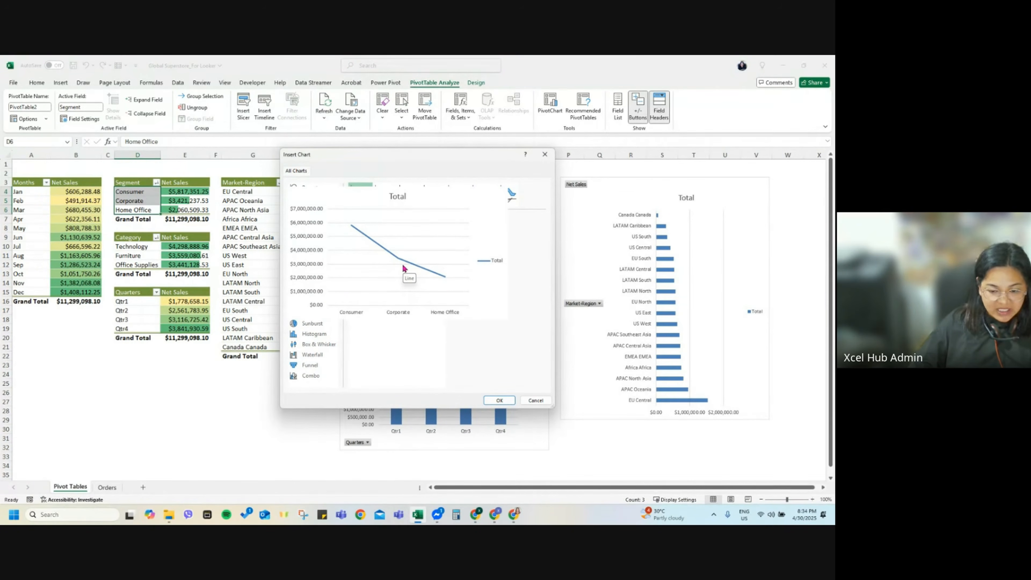
{"action": "left_click", "coordinate": [311, 230]}
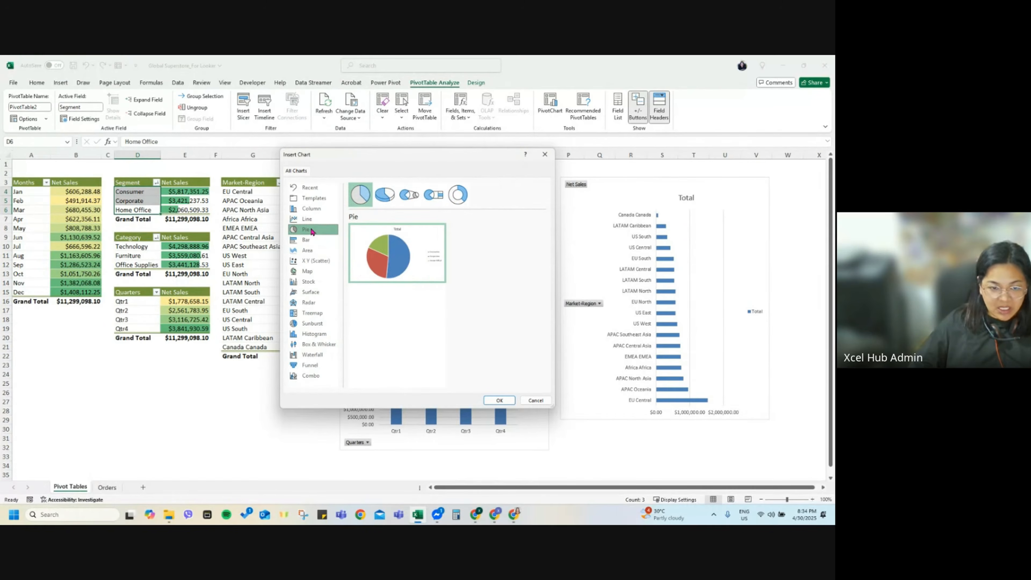
{"action": "mouse_move", "coordinate": [405, 279]}
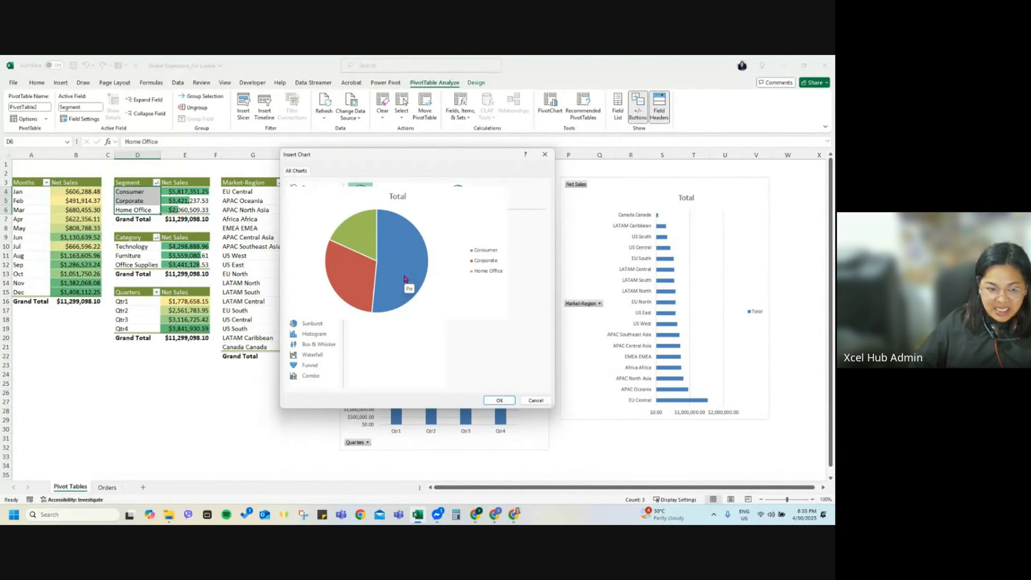
{"action": "left_click", "coordinate": [499, 400]}
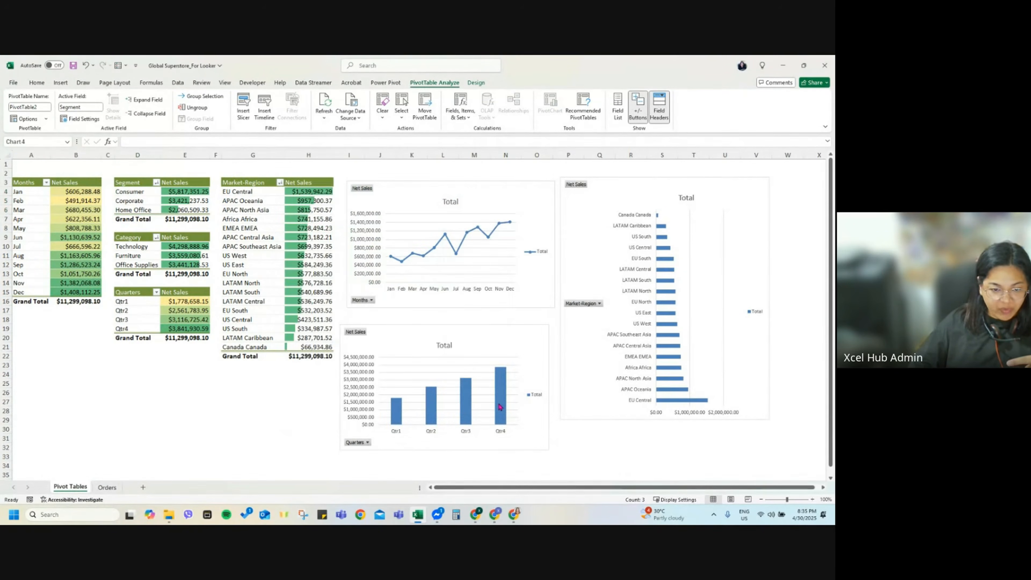
Step: Compare the 3-D Pie and Doughnut variants for the Segment chart, keep Pie, and place it below the Market-Region bar chart
{"action": "right_click", "coordinate": [483, 316]}
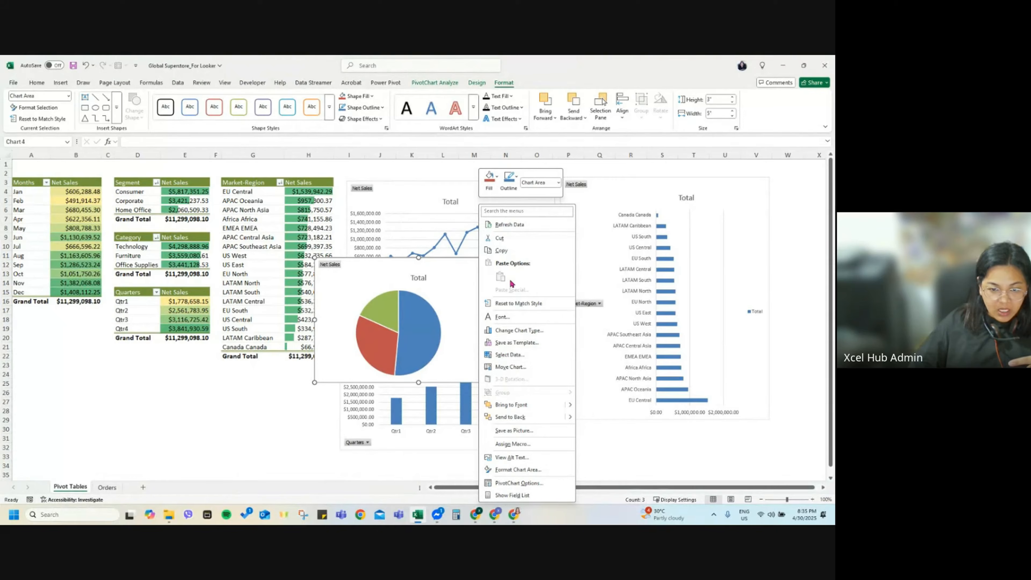
{"action": "left_click", "coordinate": [520, 329]}
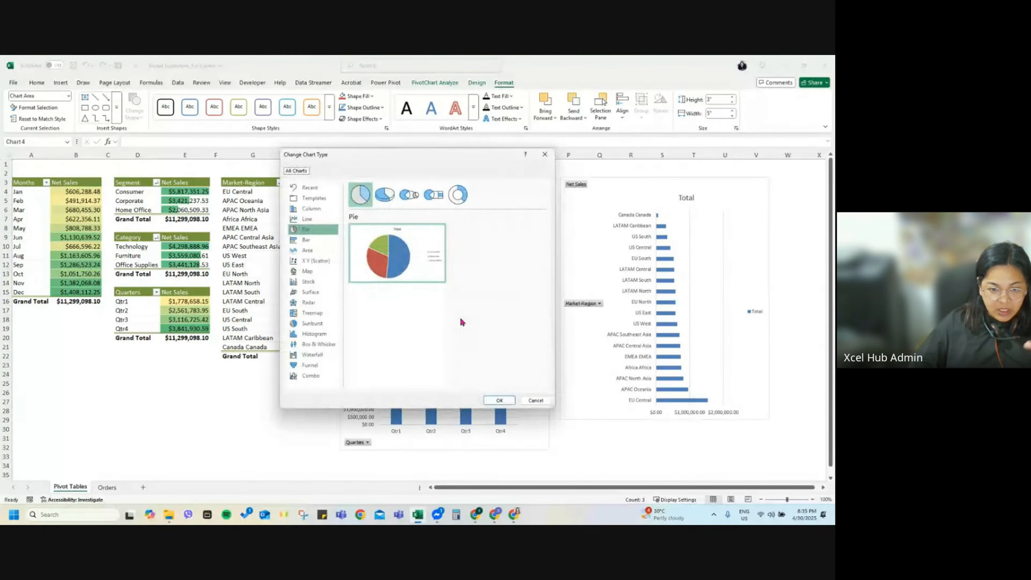
{"action": "left_click", "coordinate": [385, 195]}
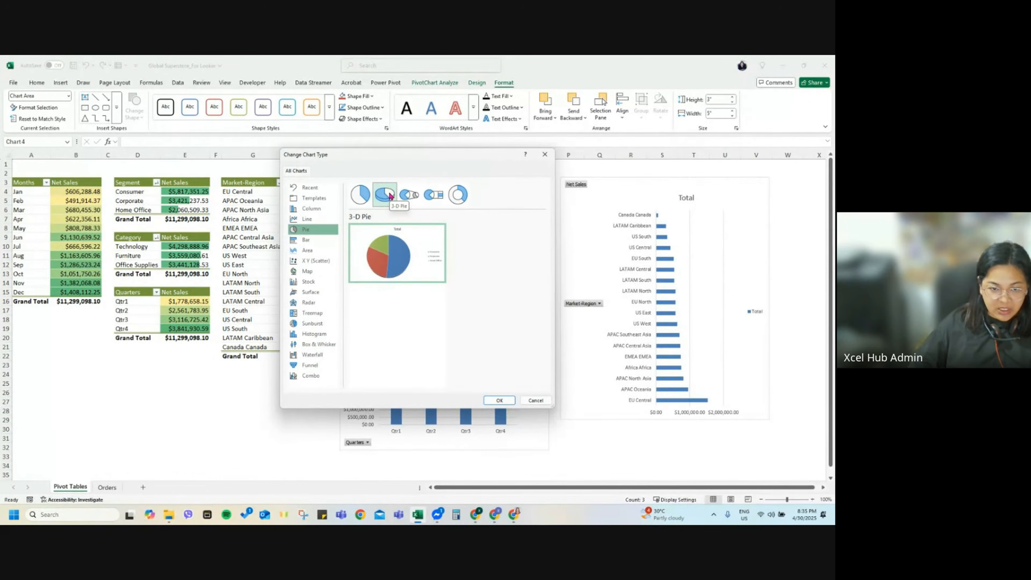
{"action": "left_click", "coordinate": [362, 198]}
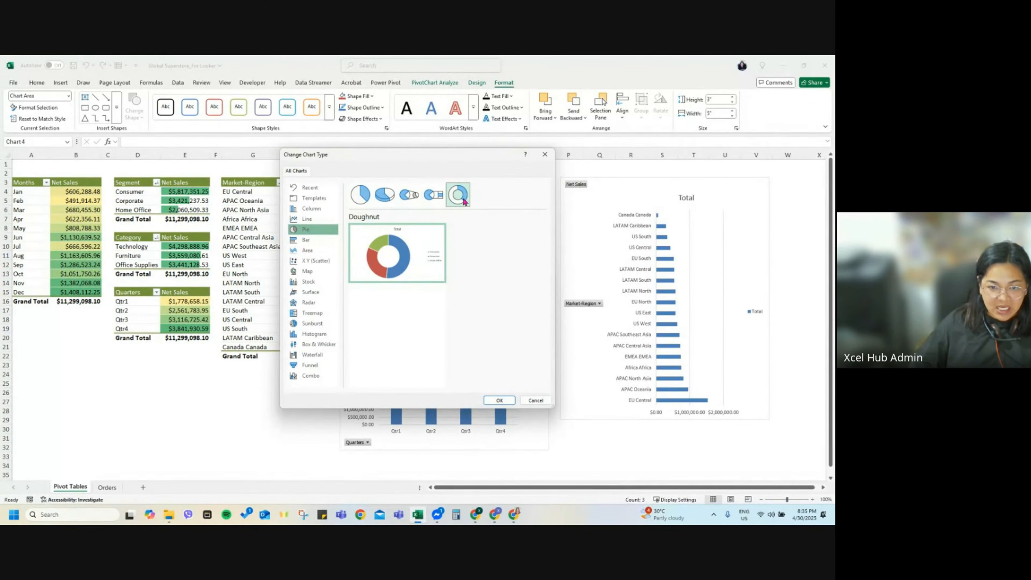
{"action": "left_click", "coordinate": [499, 400]}
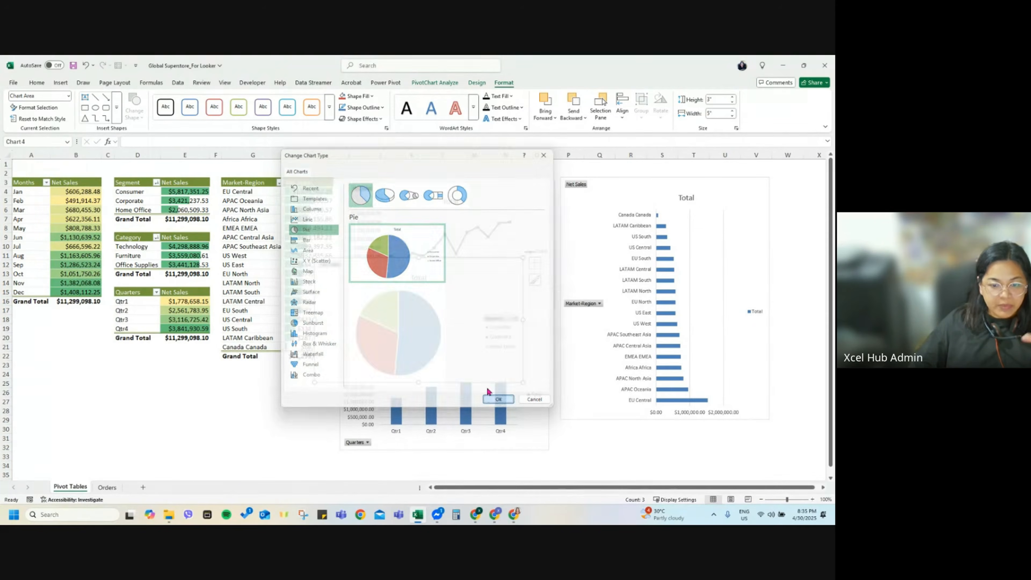
{"action": "left_click_drag", "start_coordinate": [354, 264], "coordinate": [599, 434]}
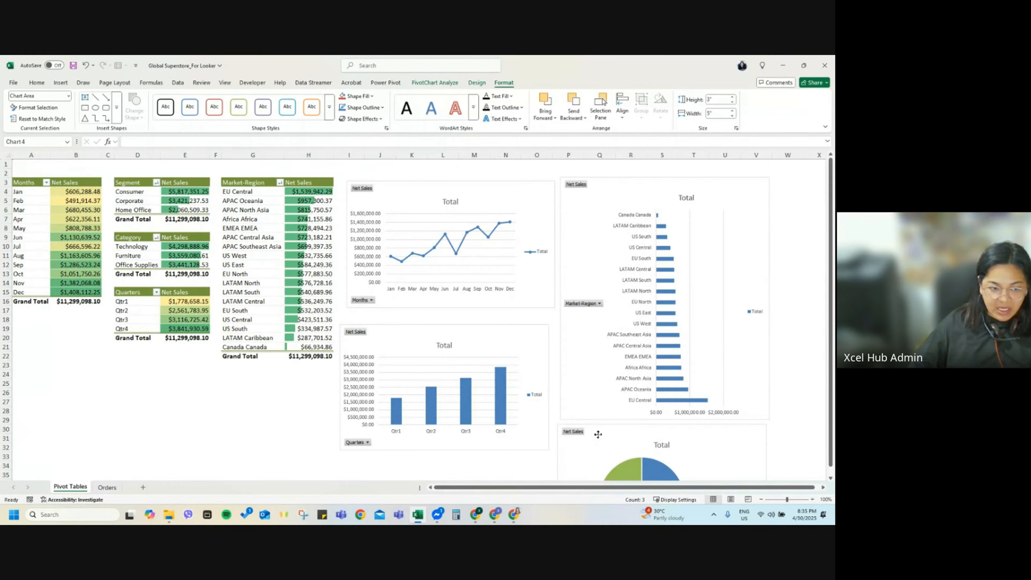
Step: Compare Doughnut, Pie and Clustered Bar previews for a PivotChart of the Category PivotTable
{"action": "left_click", "coordinate": [186, 265]}
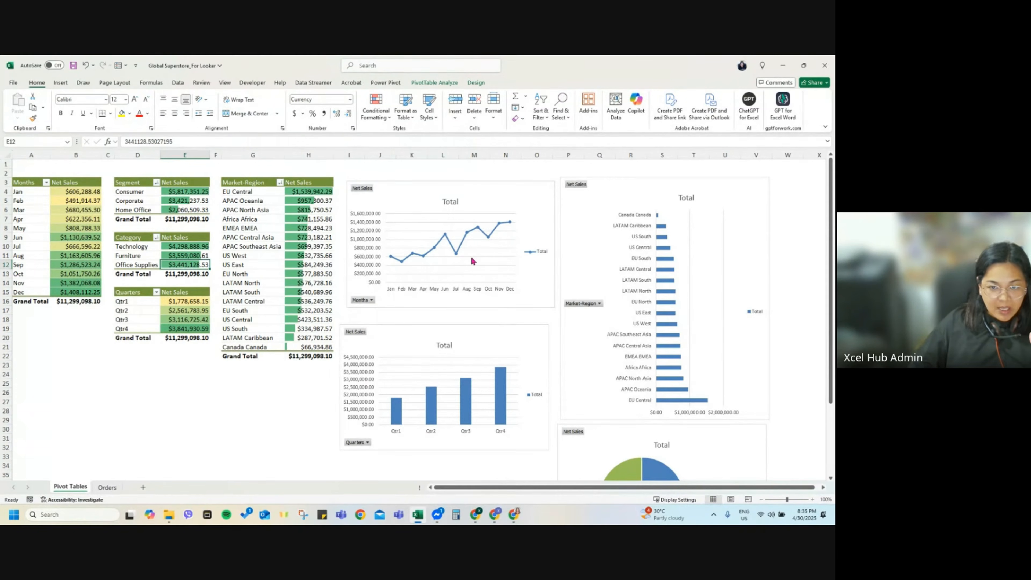
{"action": "left_click", "coordinate": [435, 83]}
{"action": "left_click", "coordinate": [550, 106]}
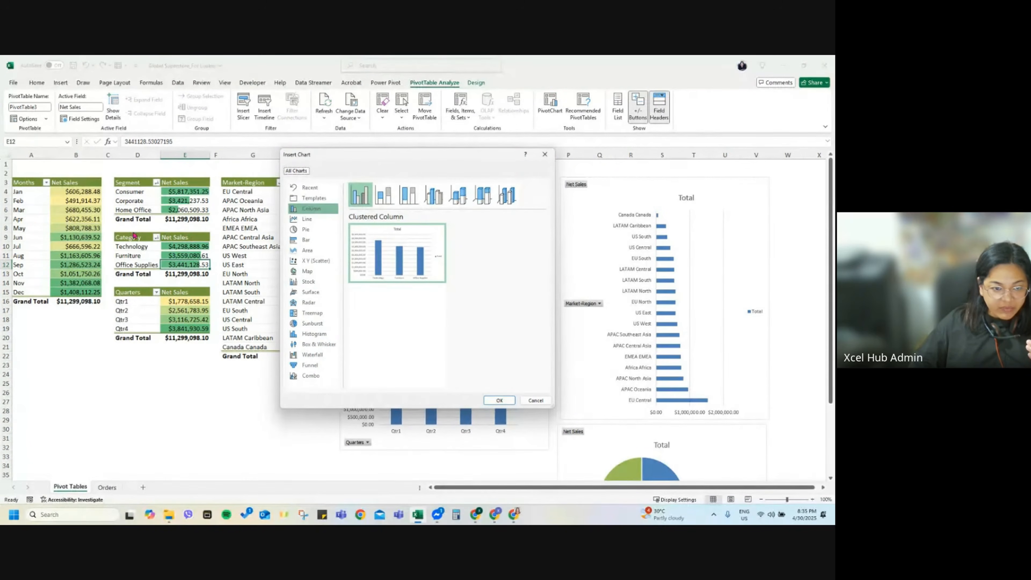
{"action": "left_click", "coordinate": [306, 229]}
{"action": "left_click", "coordinate": [458, 194]}
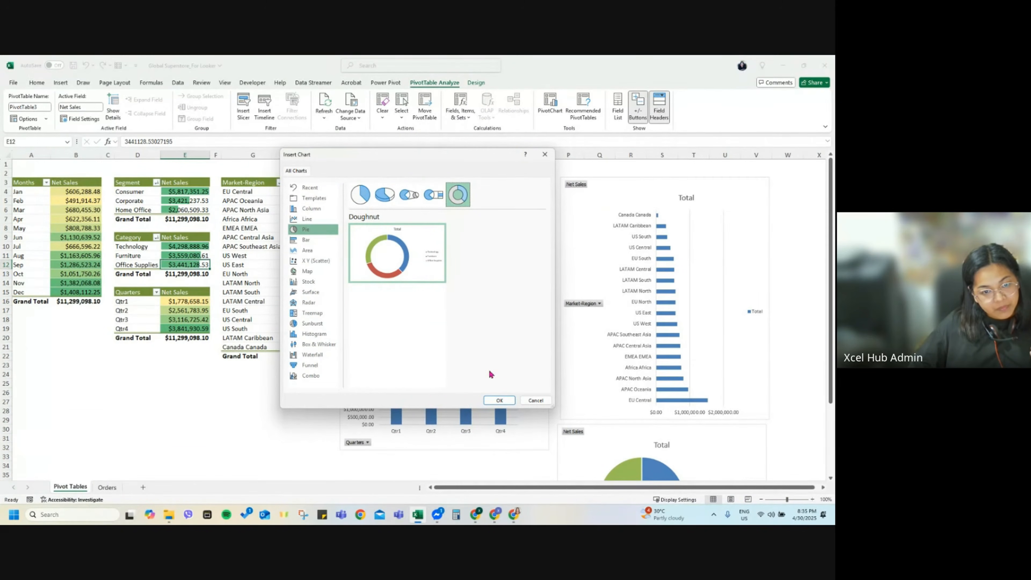
{"action": "left_click", "coordinate": [360, 195]}
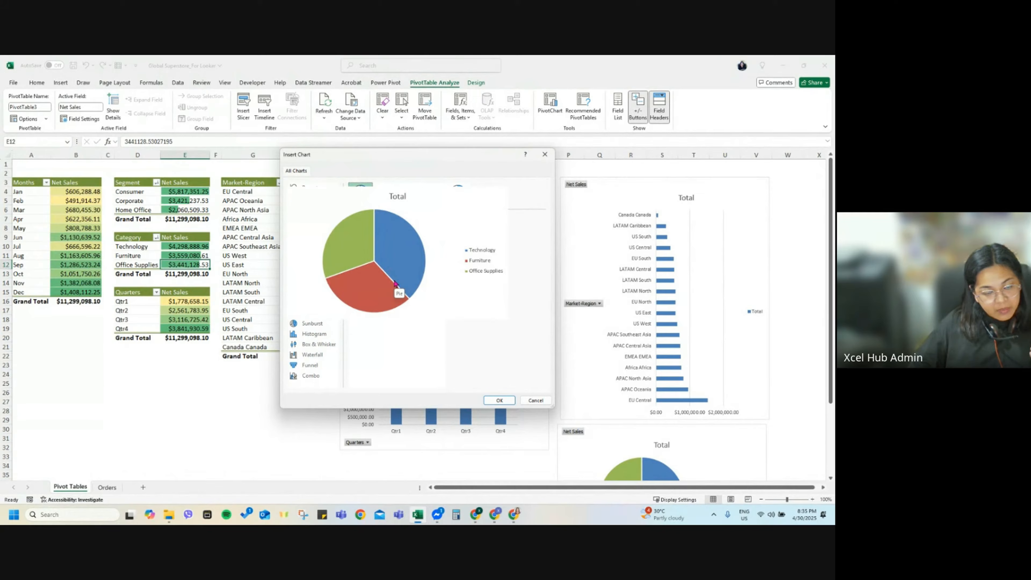
{"action": "left_click", "coordinate": [309, 240]}
{"action": "mouse_move", "coordinate": [384, 270]}
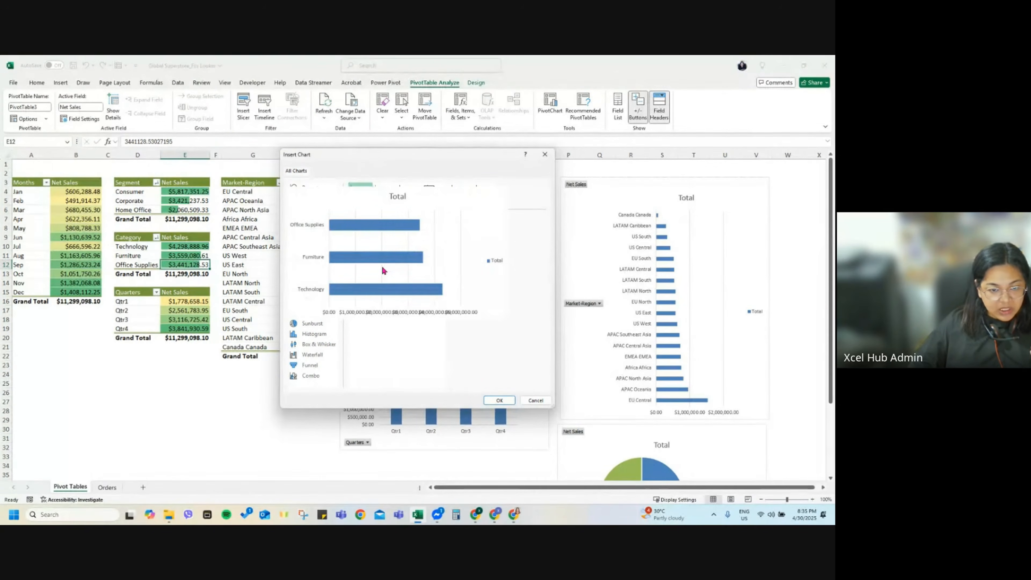
Step: Insert a Clustered Column PivotChart for the Category data and place it below the Quarters and Market-Region tables
{"action": "left_click", "coordinate": [309, 207]}
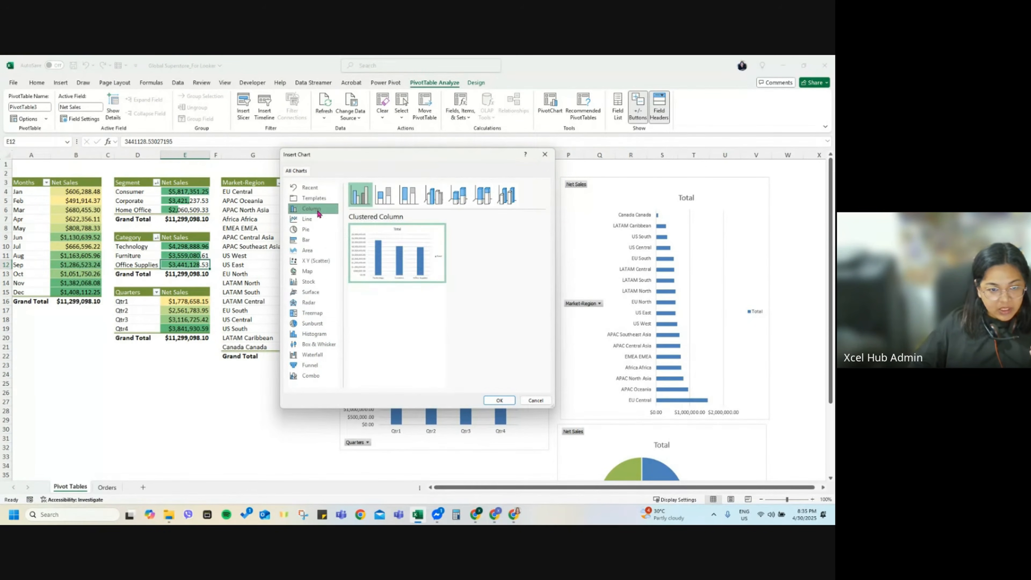
{"action": "left_click", "coordinate": [499, 400]}
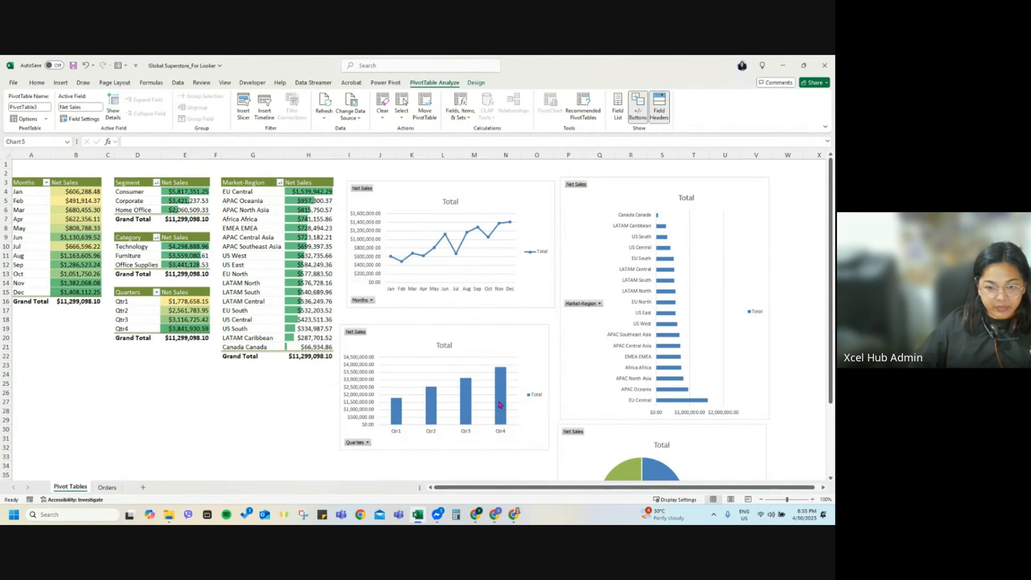
{"action": "left_click_drag", "start_coordinate": [508, 275], "coordinate": [315, 395]}
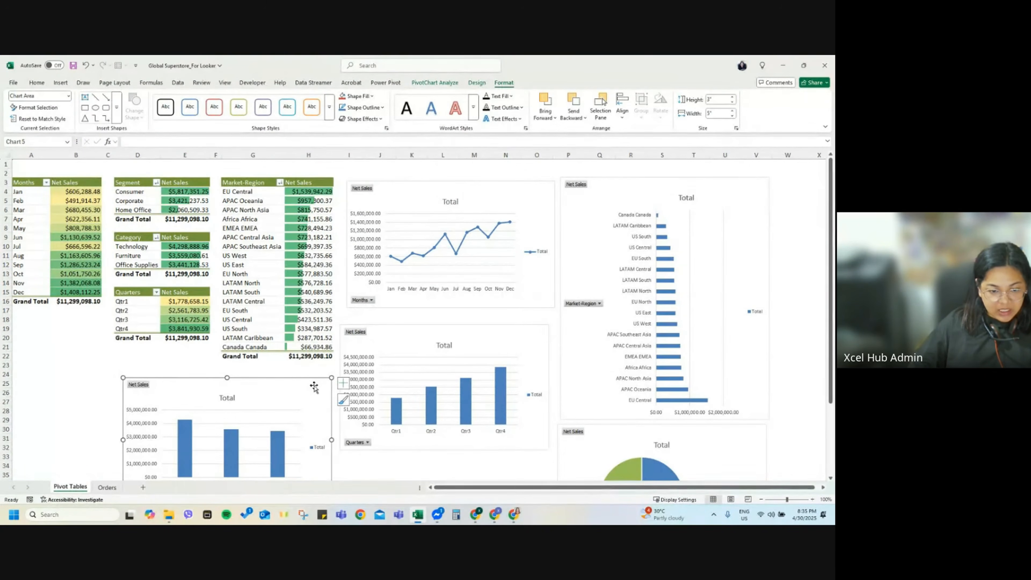
Step: Cut all the PivotCharts from the Pivot Tables sheet and add a new worksheet in front of it
{"action": "key", "text": "ctrl+a"}
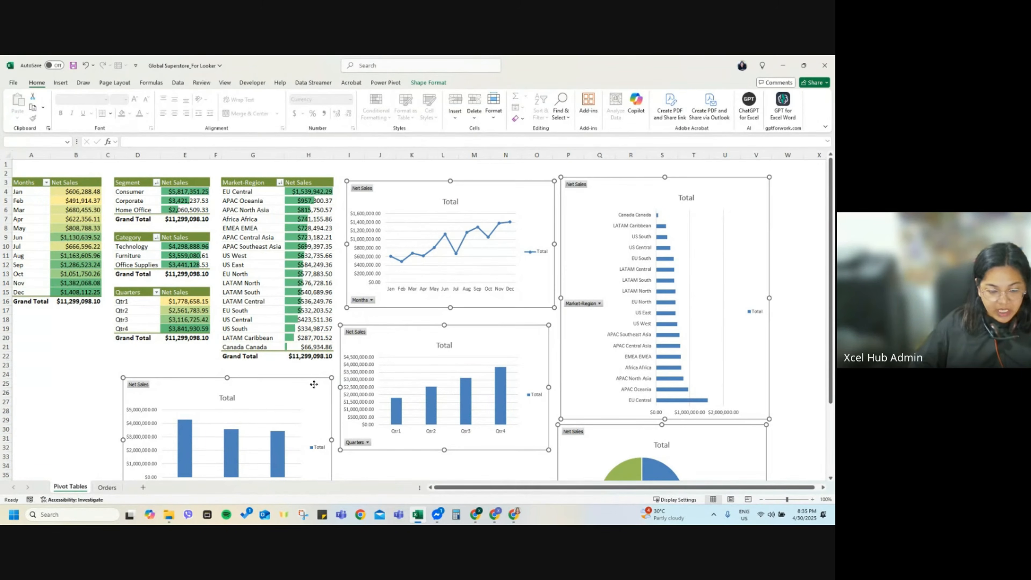
{"action": "key", "text": "Delete"}
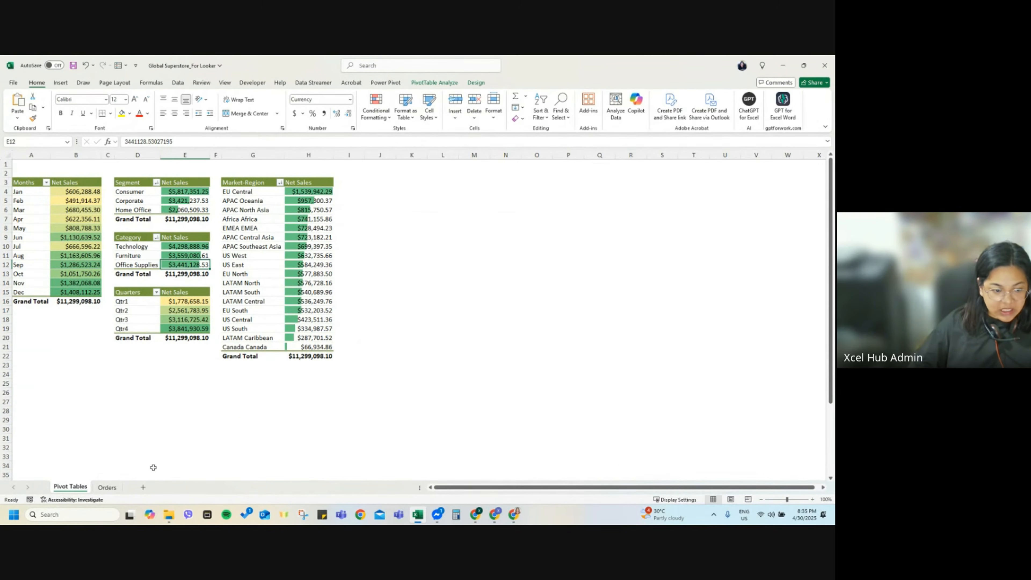
{"action": "left_click", "coordinate": [143, 488]}
{"action": "left_click_drag", "start_coordinate": [65, 483], "coordinate": [53, 486]}
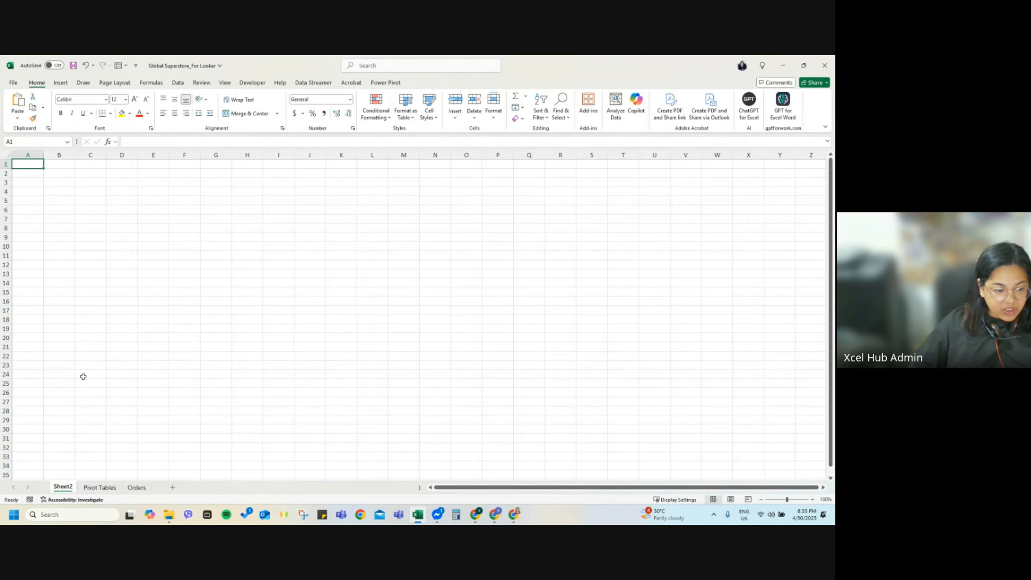
Step: Paste the cut PivotCharts into the new sheet at cell C14 and turn off its gridlines
{"action": "left_click", "coordinate": [91, 286]}
{"action": "key", "text": "ctrl+v"}
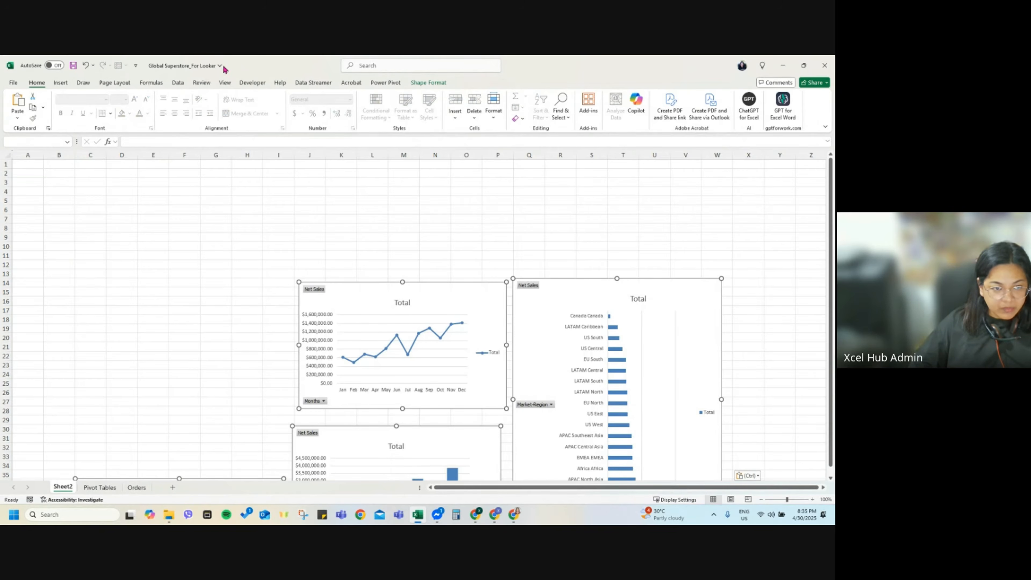
{"action": "left_click", "coordinate": [224, 83]}
{"action": "left_click", "coordinate": [247, 219]}
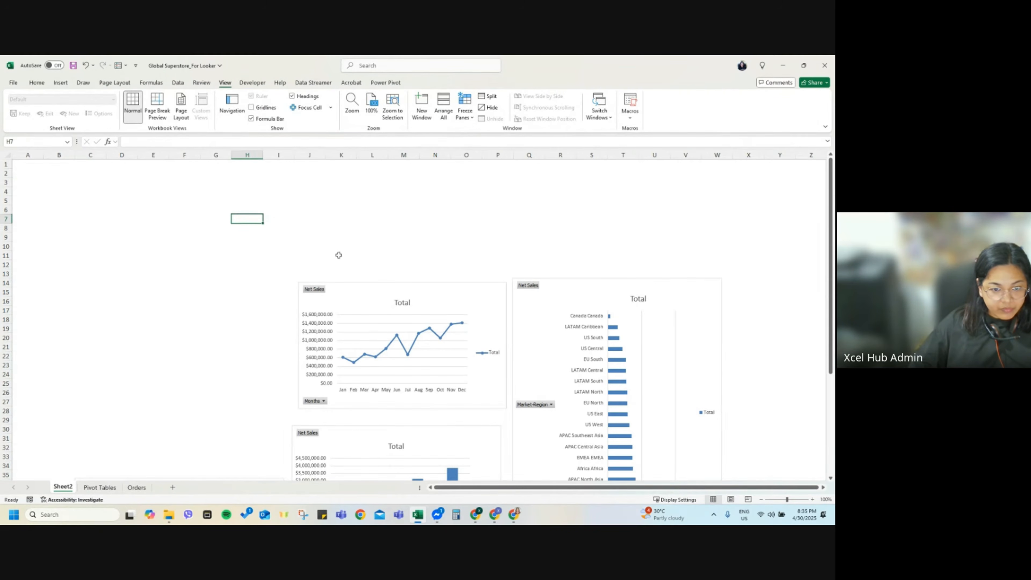
Step: Move the Market-Region bar chart to the sheet's left edge near row 13 and align the Months line chart beside it
{"action": "scroll", "coordinate": [339, 255], "scroll_direction": "down", "scroll_amount": 3, "text": "ctrl"}
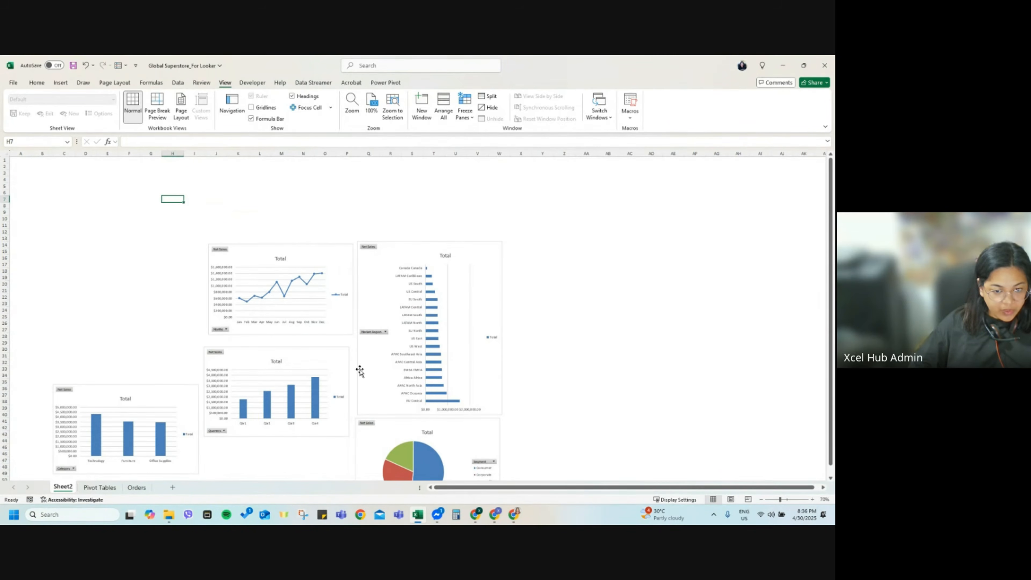
{"action": "left_click_drag", "start_coordinate": [377, 277], "coordinate": [43, 250]}
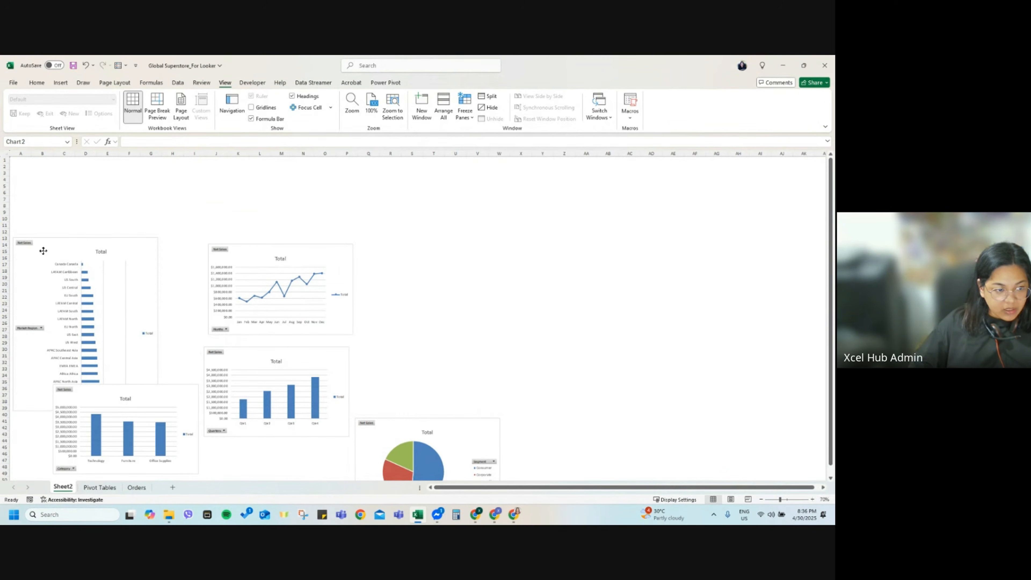
{"action": "left_click_drag", "start_coordinate": [260, 252], "coordinate": [218, 251]}
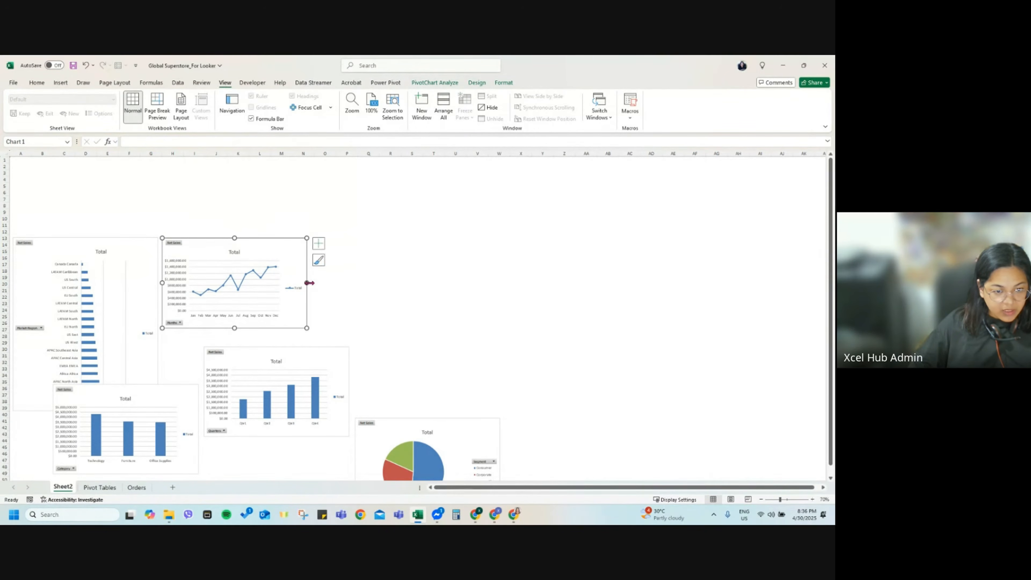
Step: Widen the Months line chart to about column U and align the Quarters column chart and Segment pie chart side by side beneath it
{"action": "left_click_drag", "start_coordinate": [307, 282], "coordinate": [460, 283]}
{"action": "left_click_drag", "start_coordinate": [332, 363], "coordinate": [288, 341]}
{"action": "left_click_drag", "start_coordinate": [402, 420], "coordinate": [359, 335]}
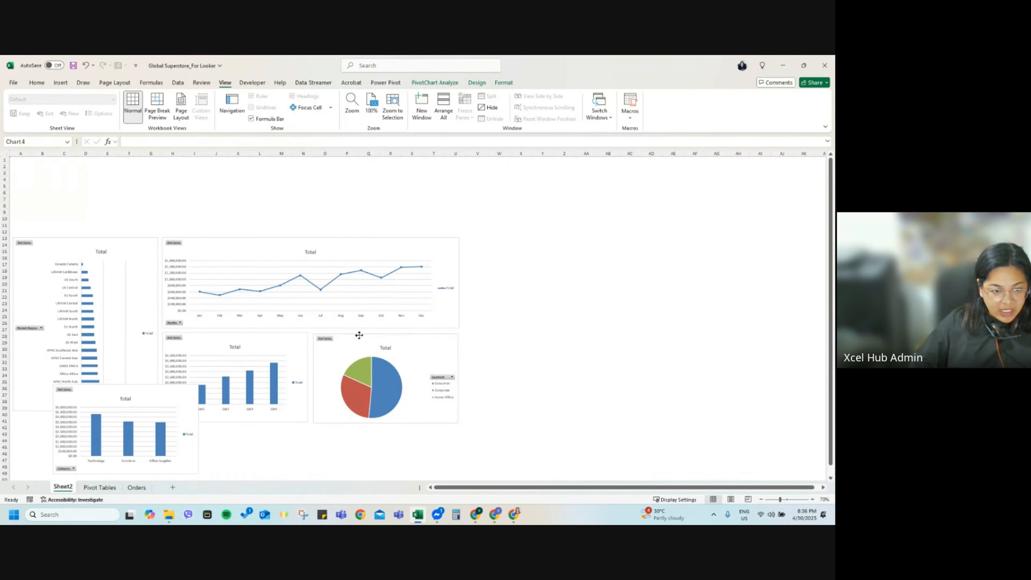
{"action": "left_click_drag", "start_coordinate": [359, 335], "coordinate": [358, 334]}
Step: Change the Category chart to a Clustered Bar and place it beside the Months line chart, level with its upper edge
{"action": "scroll", "coordinate": [357, 384], "scroll_direction": "down", "scroll_amount": 3}
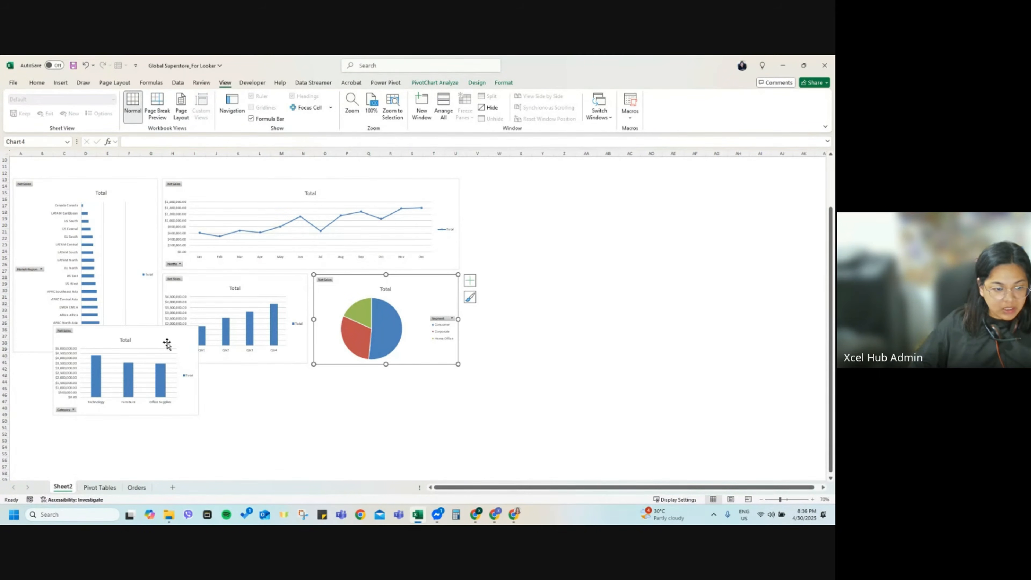
{"action": "left_click_drag", "start_coordinate": [161, 340], "coordinate": [589, 268]}
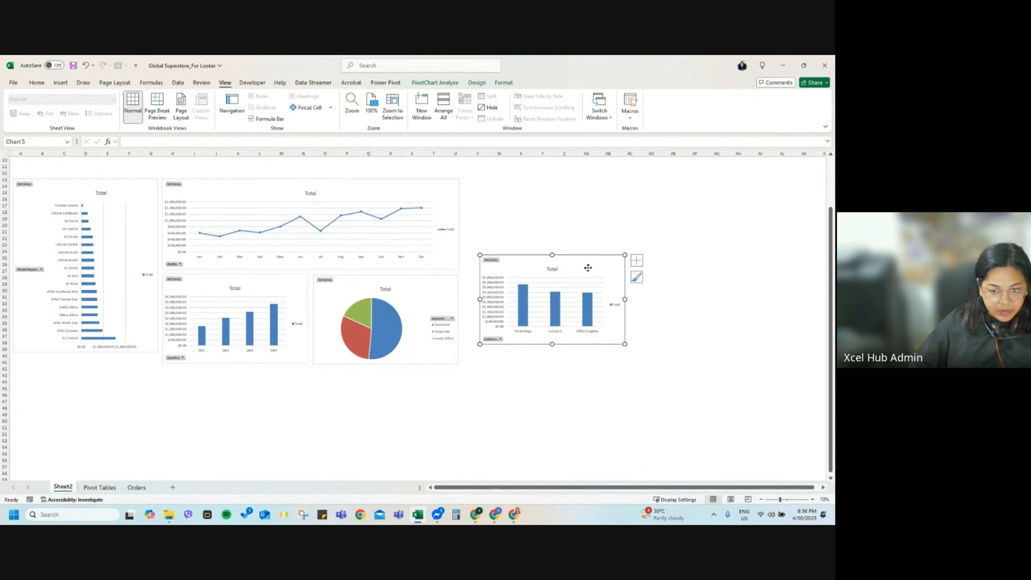
{"action": "right_click", "coordinate": [588, 268]}
{"action": "left_click", "coordinate": [575, 268]}
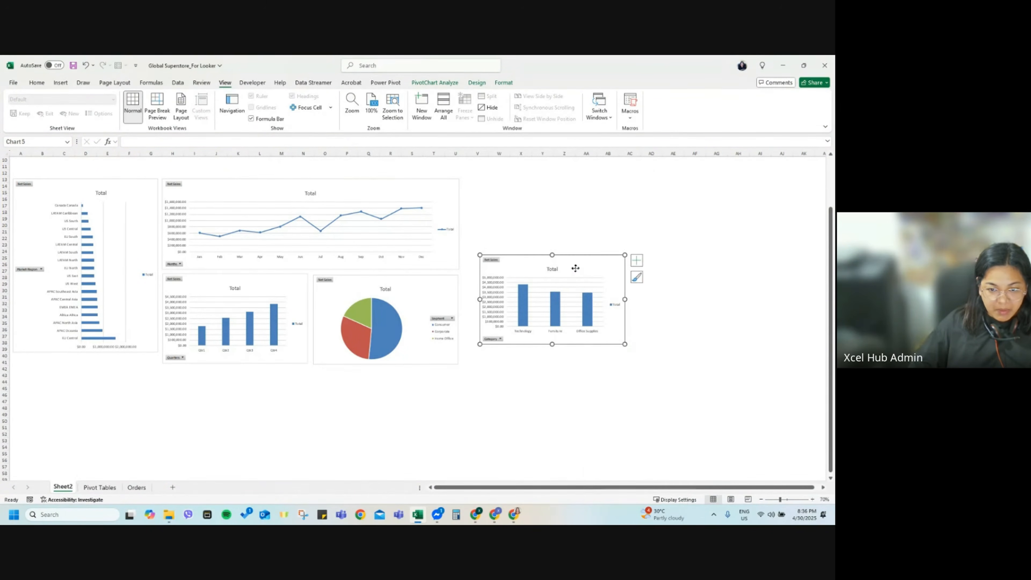
{"action": "right_click", "coordinate": [575, 268]}
{"action": "left_click", "coordinate": [609, 329]}
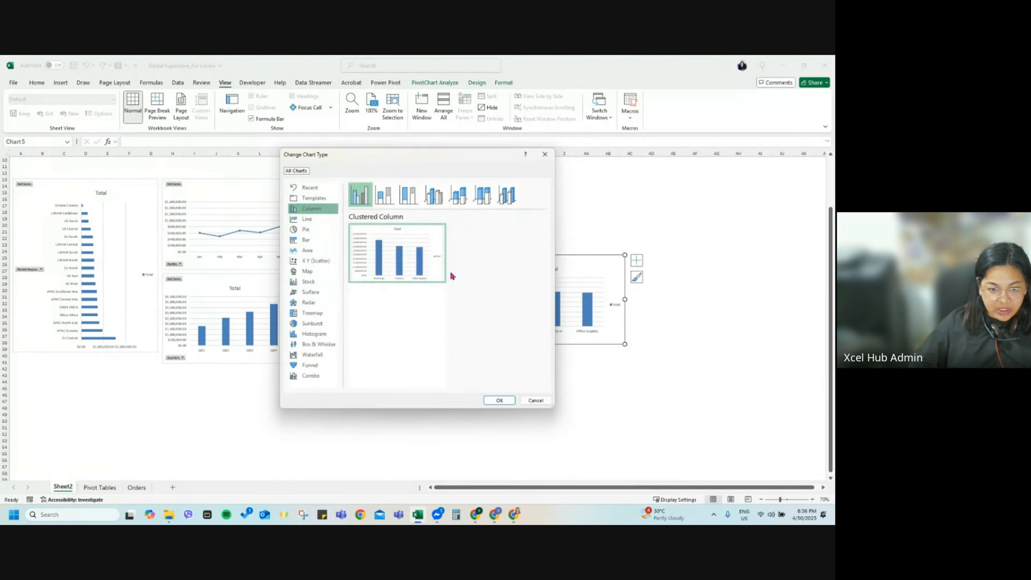
{"action": "left_click", "coordinate": [328, 239]}
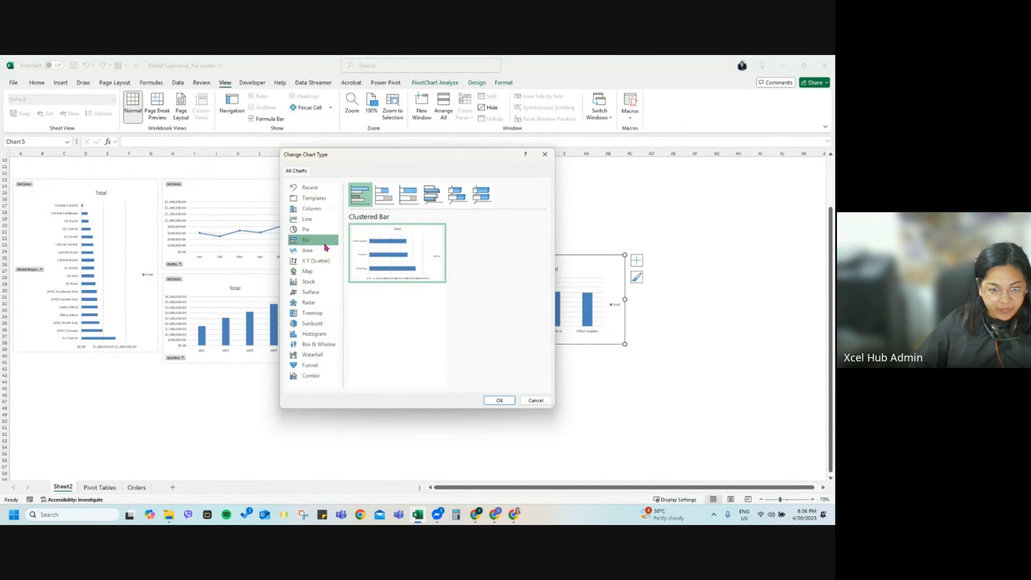
{"action": "left_click", "coordinate": [495, 400]}
{"action": "left_click_drag", "start_coordinate": [580, 267], "coordinate": [565, 190]}
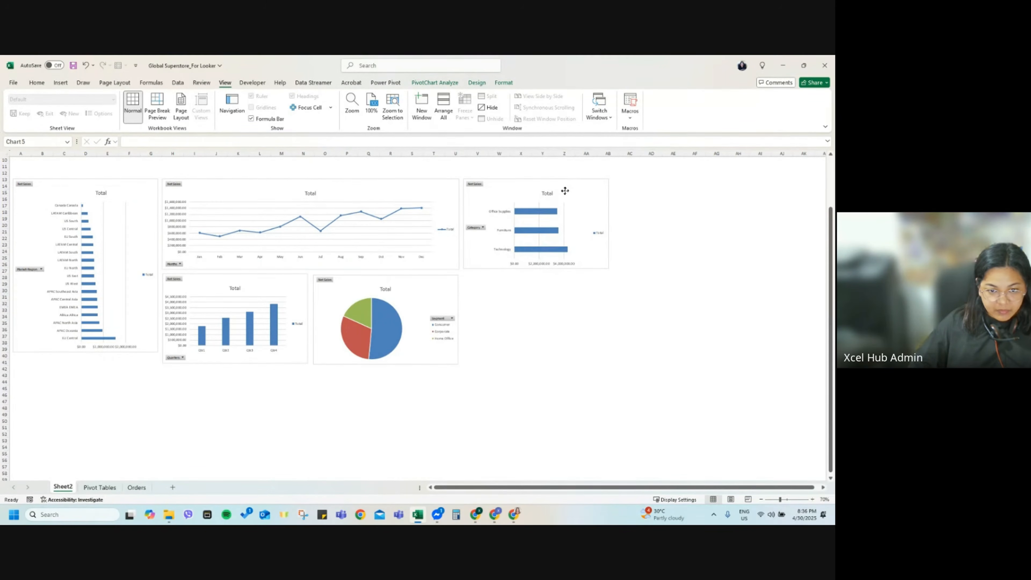
Step: Stretch the Category bar chart downward to match the lower edge of the Segment pie chart
{"action": "scroll", "coordinate": [555, 330], "scroll_direction": "up", "scroll_amount": 1}
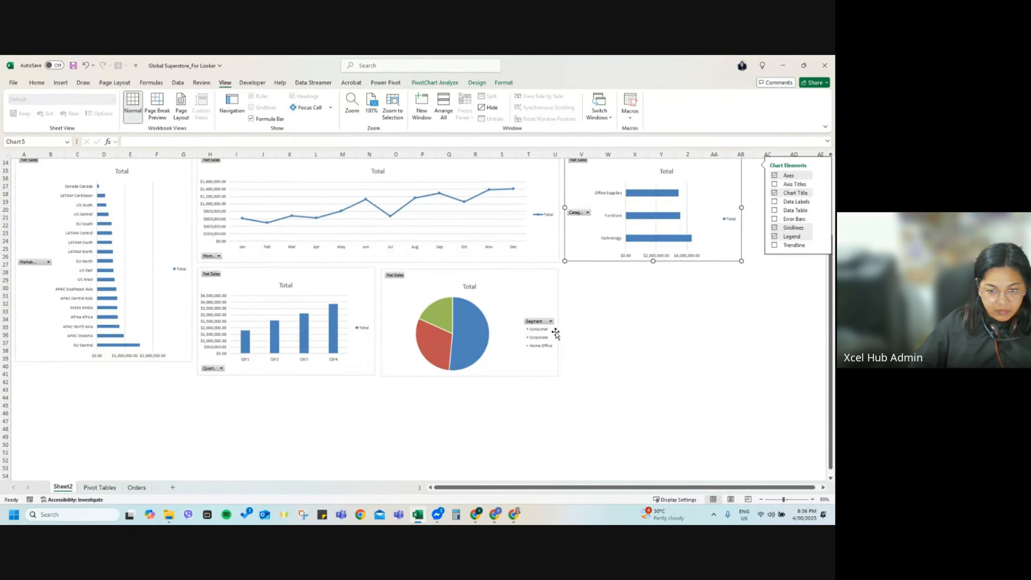
{"action": "scroll", "coordinate": [555, 331], "scroll_direction": "up", "scroll_amount": 3}
{"action": "left_click_drag", "start_coordinate": [654, 333], "coordinate": [654, 447]}
Step: Select the Category and Market-Region bar charts together and set their height to 6.3 inches
{"action": "left_click", "coordinate": [186, 427]}
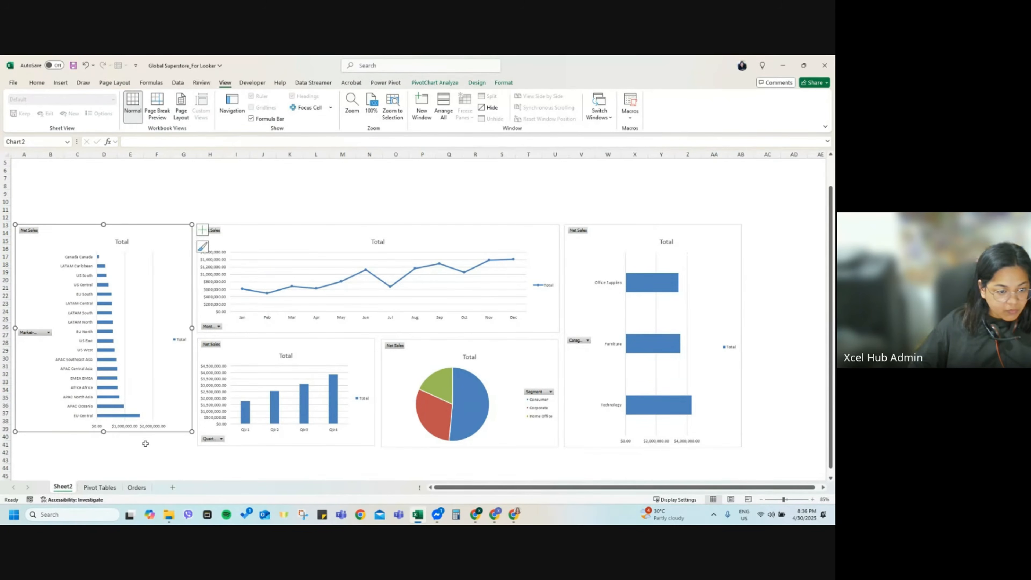
{"action": "left_click", "coordinate": [602, 235]}
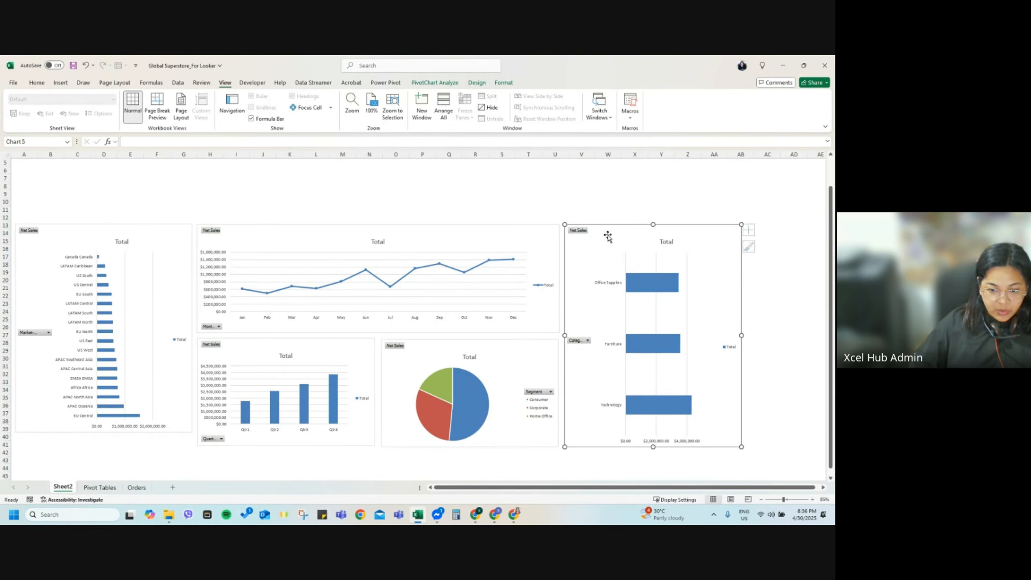
{"action": "left_click", "coordinate": [504, 83]}
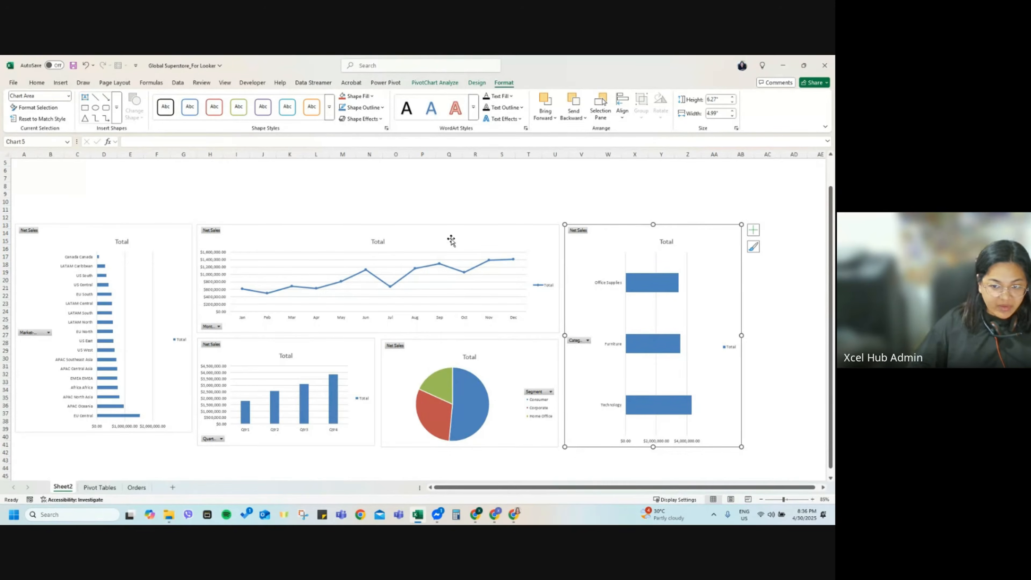
{"action": "left_click", "coordinate": [188, 230], "text": "ctrl"}
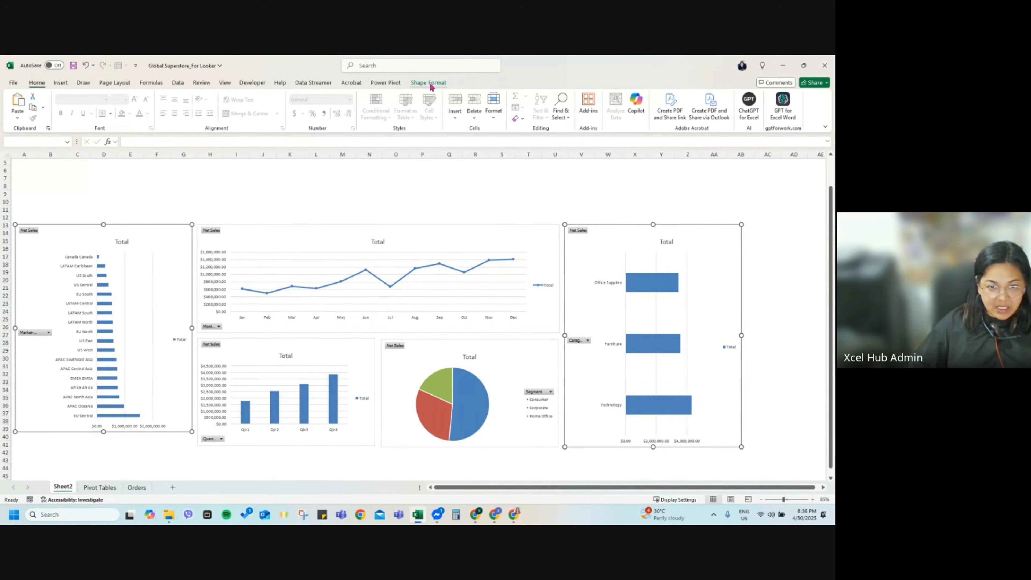
{"action": "left_click", "coordinate": [429, 83]}
{"action": "left_click", "coordinate": [727, 99]}
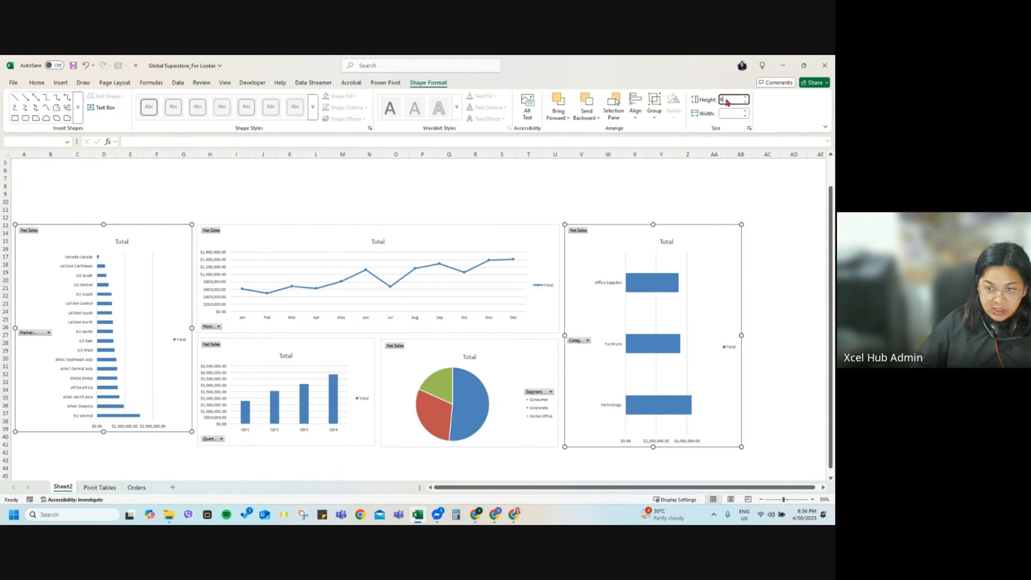
{"action": "type", "text": "6.3"}
{"action": "key", "text": "Return"}
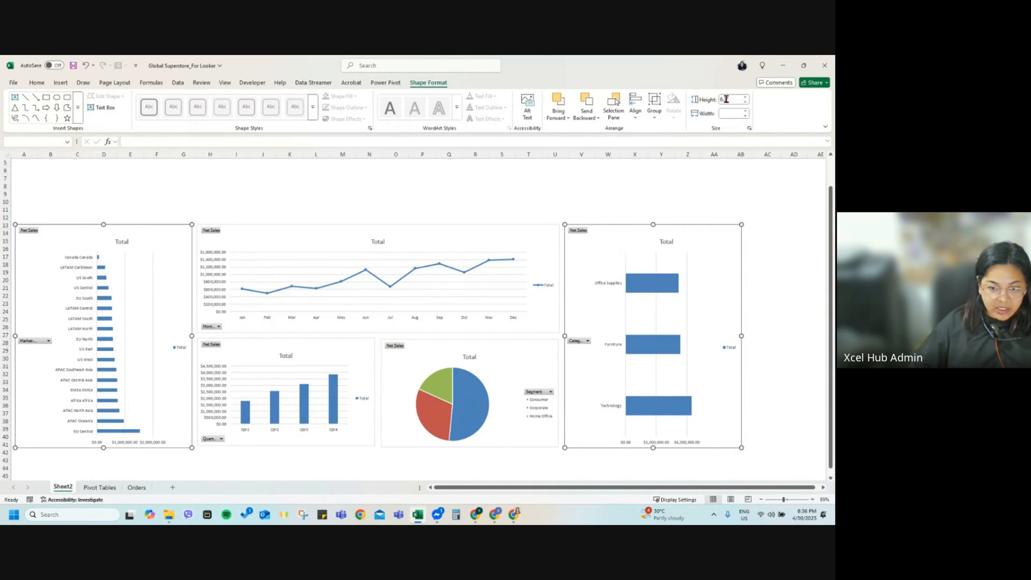
{"action": "left_click", "coordinate": [740, 209]}
Step: Nudge the Segment pie chart slightly downward to line up its lower edge with the tall bar charts
{"action": "left_click", "coordinate": [321, 235]}
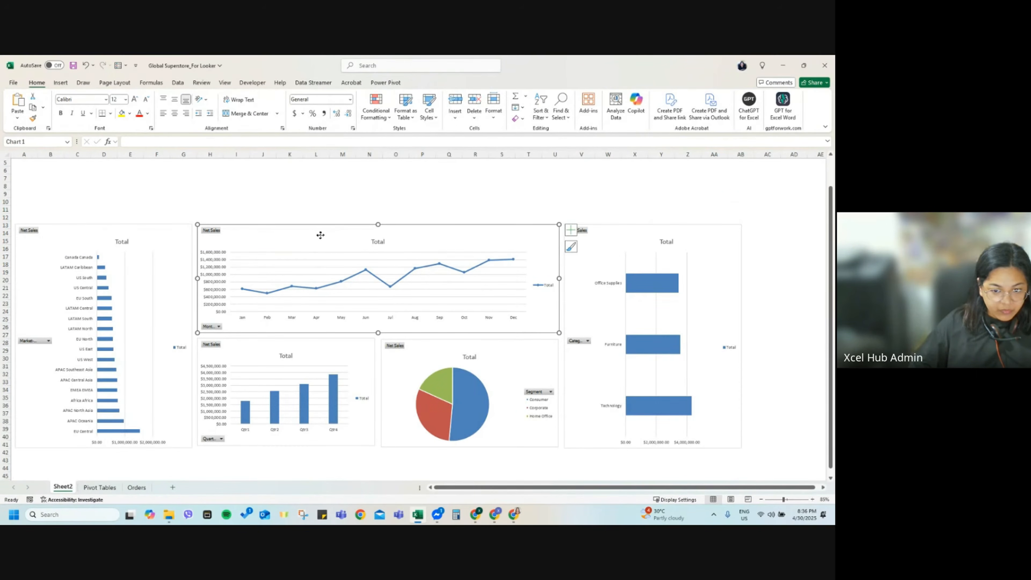
{"action": "left_click", "coordinate": [343, 186]}
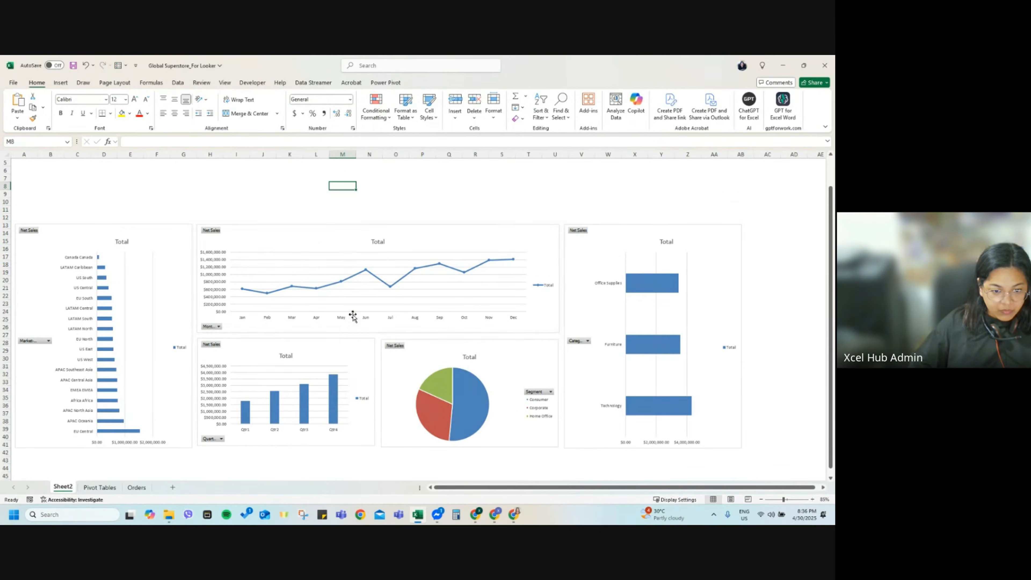
{"action": "left_click", "coordinate": [407, 354]}
{"action": "left_click", "coordinate": [412, 461]}
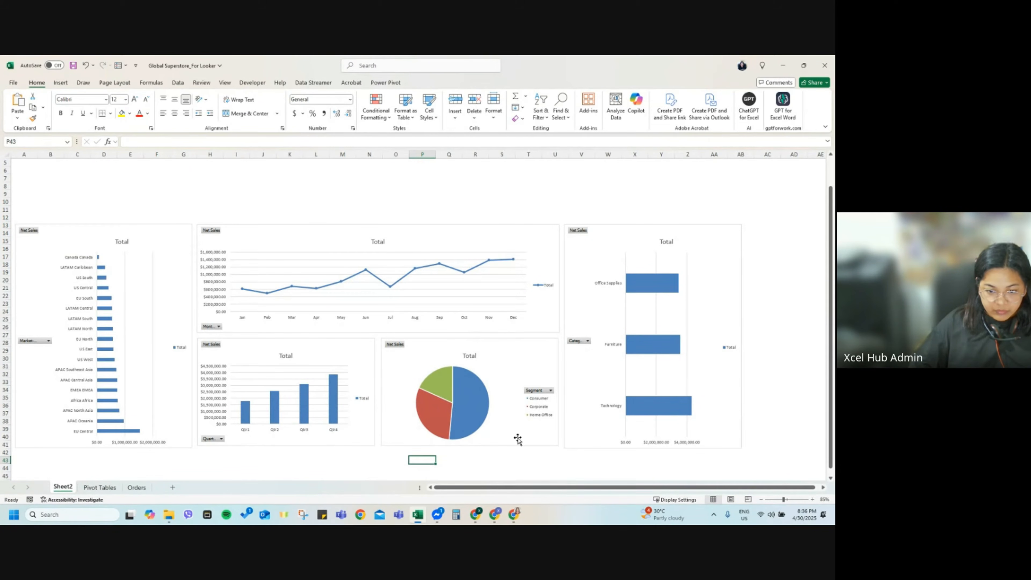
{"action": "left_click_drag", "start_coordinate": [447, 347], "coordinate": [447, 349]}
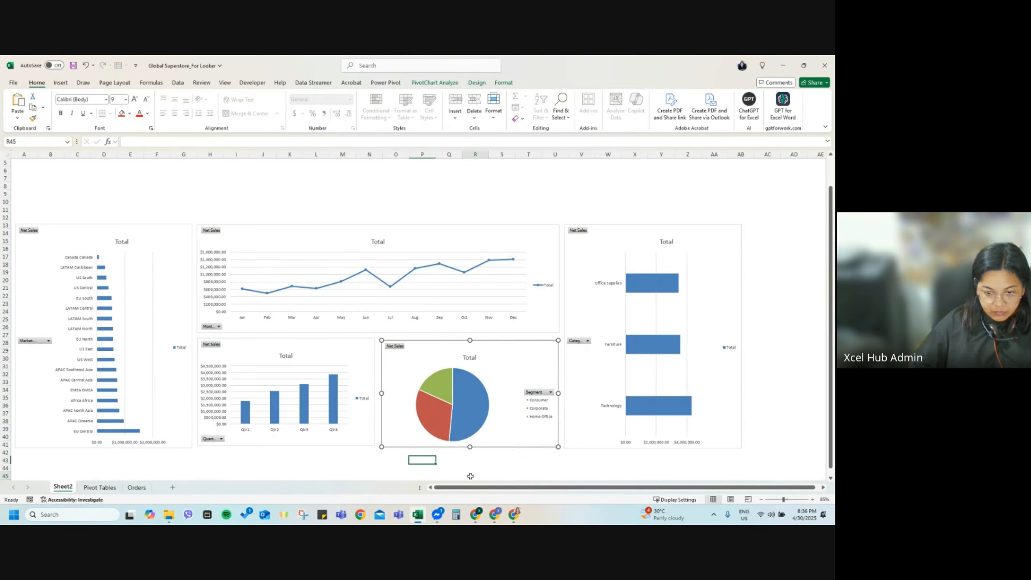
{"action": "left_click", "coordinate": [469, 474]}
{"action": "left_click_drag", "start_coordinate": [391, 445], "coordinate": [390, 447]}
{"action": "left_click", "coordinate": [386, 461]}
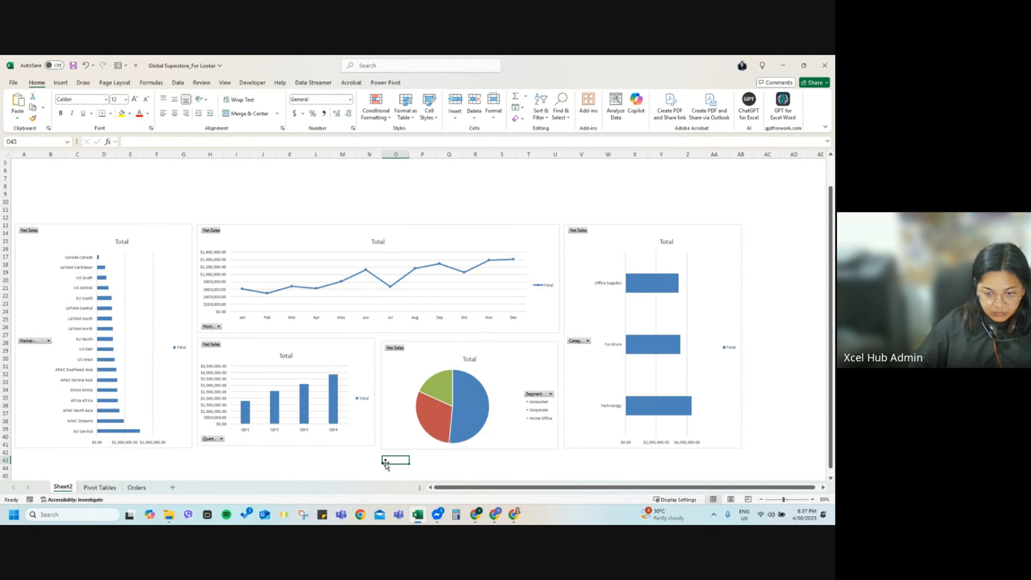
Step: Nudge the Quarters column chart down in small moves until it is level with the Segment pie chart
{"action": "left_click_drag", "start_coordinate": [297, 429], "coordinate": [296, 431]}
{"action": "left_click", "coordinate": [289, 461]}
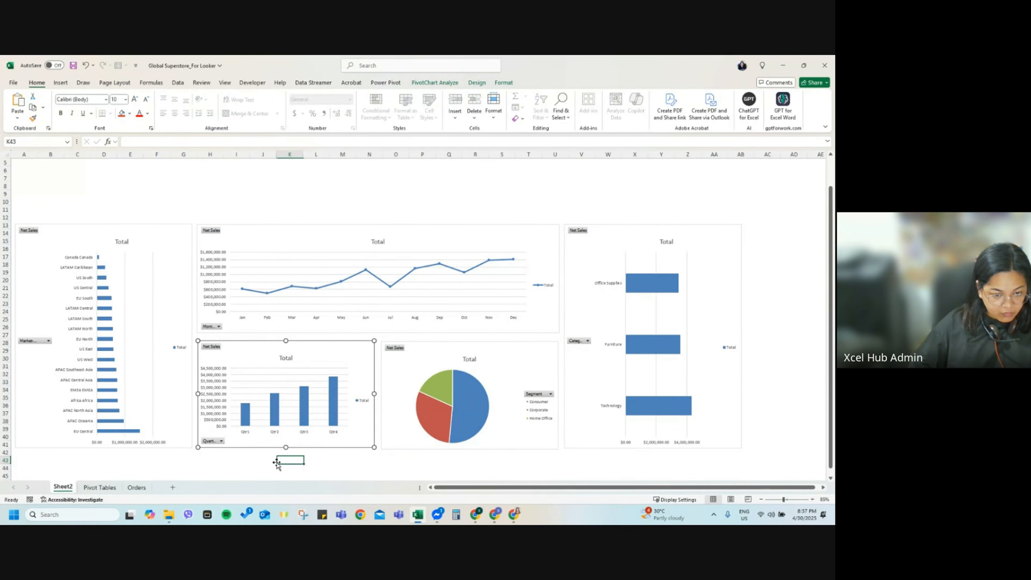
{"action": "left_click", "coordinate": [341, 451]}
{"action": "left_click", "coordinate": [348, 444]}
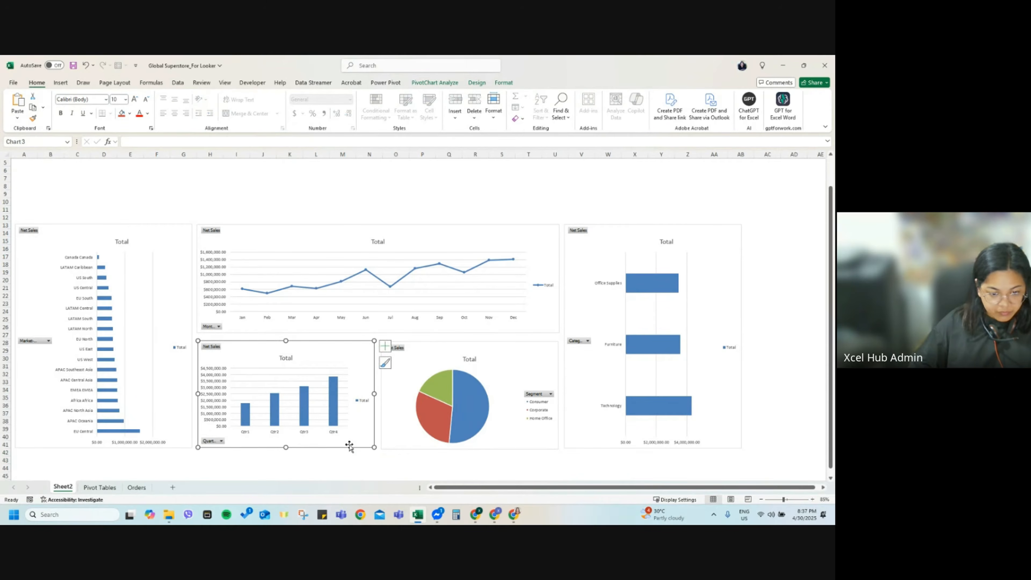
{"action": "left_click_drag", "start_coordinate": [349, 446], "coordinate": [349, 448]}
{"action": "left_click", "coordinate": [348, 469]}
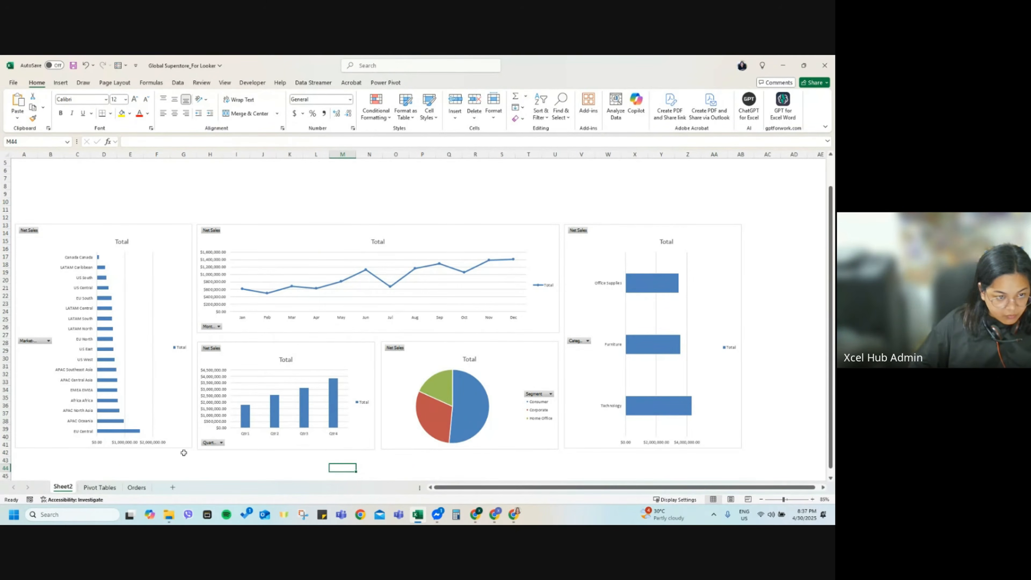
Step: Nudge the Market-Region bar chart down to level its lower edge with the Quarters and Segment charts
{"action": "left_click", "coordinate": [181, 422]}
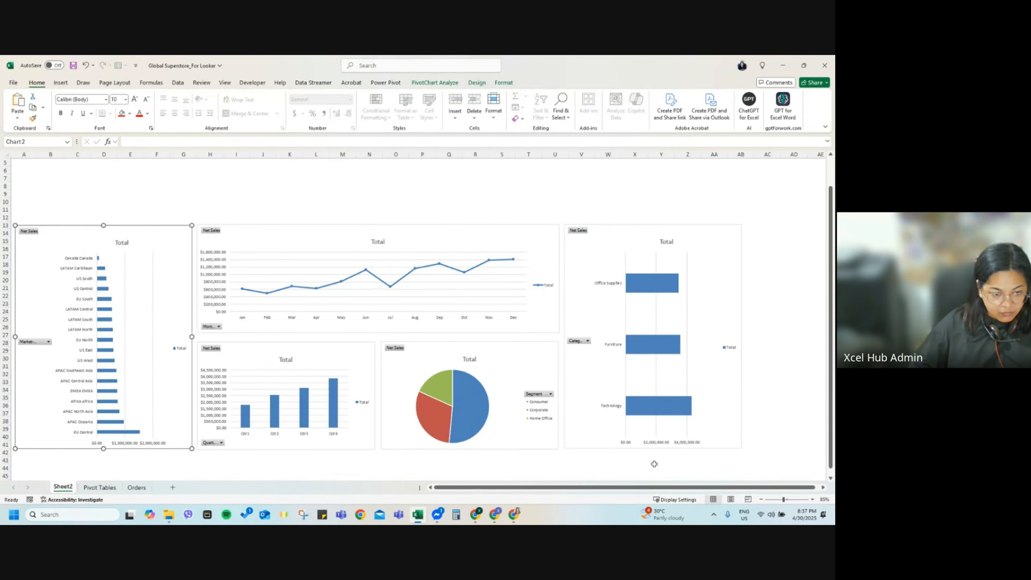
{"action": "left_click", "coordinate": [771, 443]}
{"action": "left_click", "coordinate": [587, 428]}
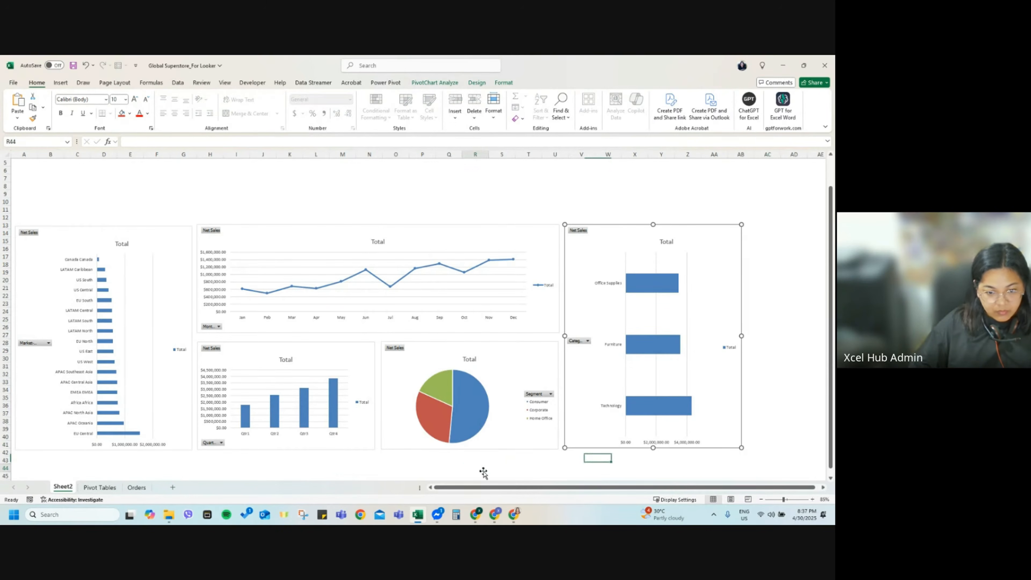
{"action": "left_click", "coordinate": [482, 470]}
Step: Apply the dark gradient background chart style with glossy bars to the Market-Region bar chart
{"action": "left_click", "coordinate": [180, 234]}
{"action": "scroll", "coordinate": [185, 289], "scroll_direction": "up", "scroll_amount": 1}
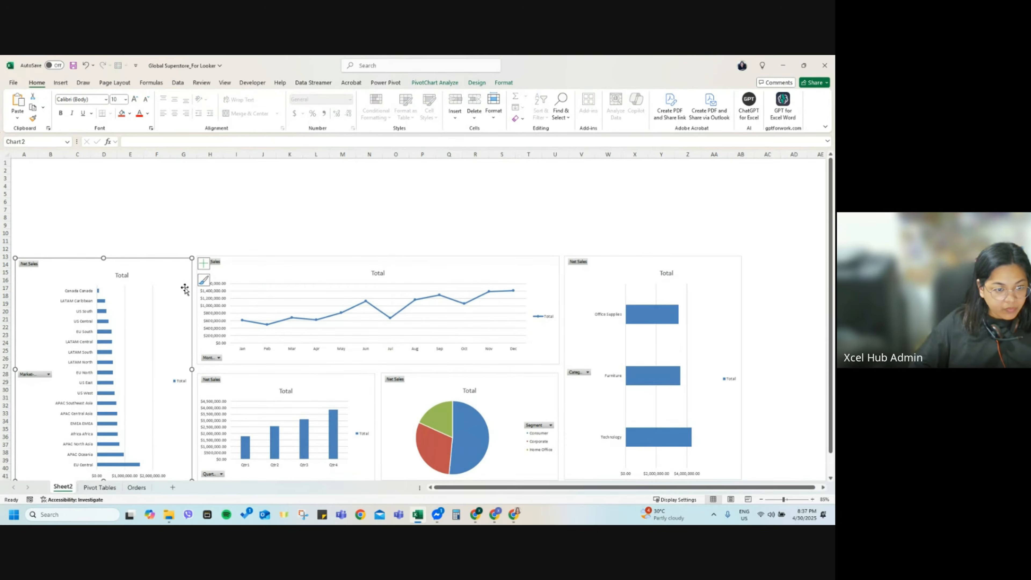
{"action": "left_click", "coordinate": [203, 281]}
{"action": "left_click_drag", "start_coordinate": [307, 313], "coordinate": [310, 378]}
{"action": "scroll", "coordinate": [281, 327], "scroll_direction": "down", "scroll_amount": 1}
{"action": "left_click", "coordinate": [280, 327]}
Step: Apply the matching dark gradient background chart style to the Months line chart
{"action": "left_click", "coordinate": [375, 295]}
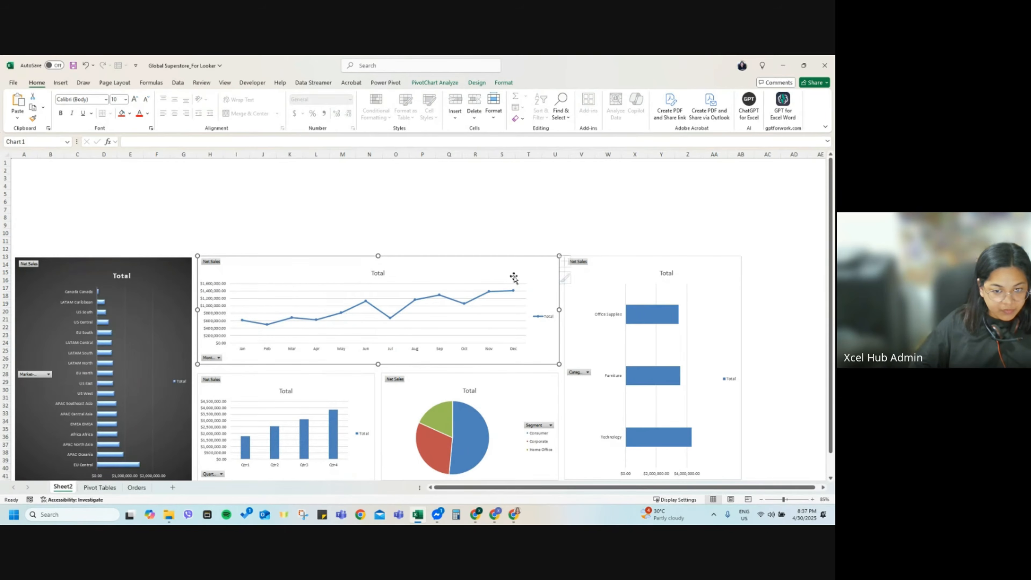
{"action": "left_click", "coordinate": [571, 277]}
{"action": "scroll", "coordinate": [678, 382], "scroll_direction": "down", "scroll_amount": 3}
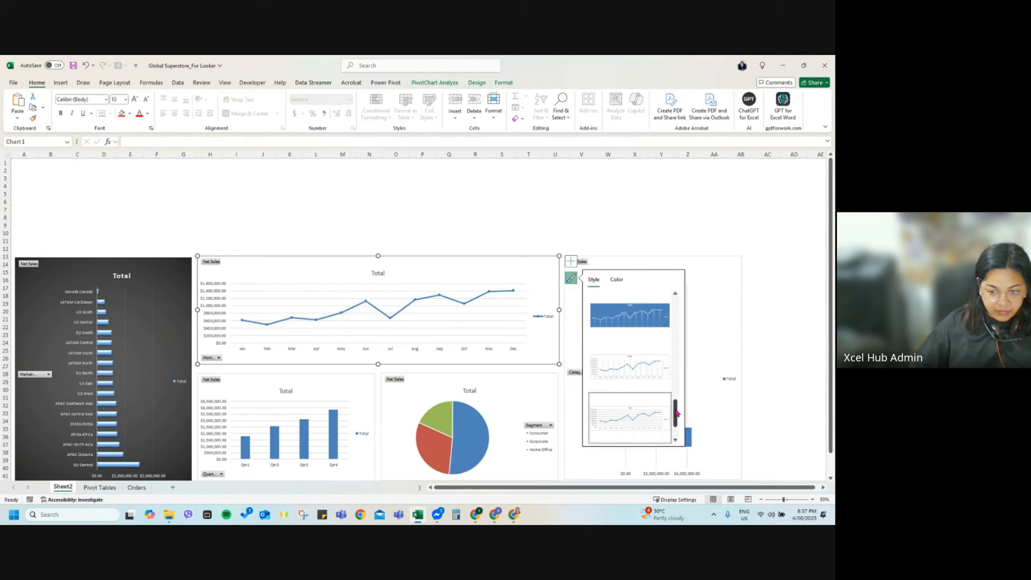
{"action": "scroll", "coordinate": [674, 368], "scroll_direction": "up", "scroll_amount": 2}
{"action": "left_click", "coordinate": [630, 368]}
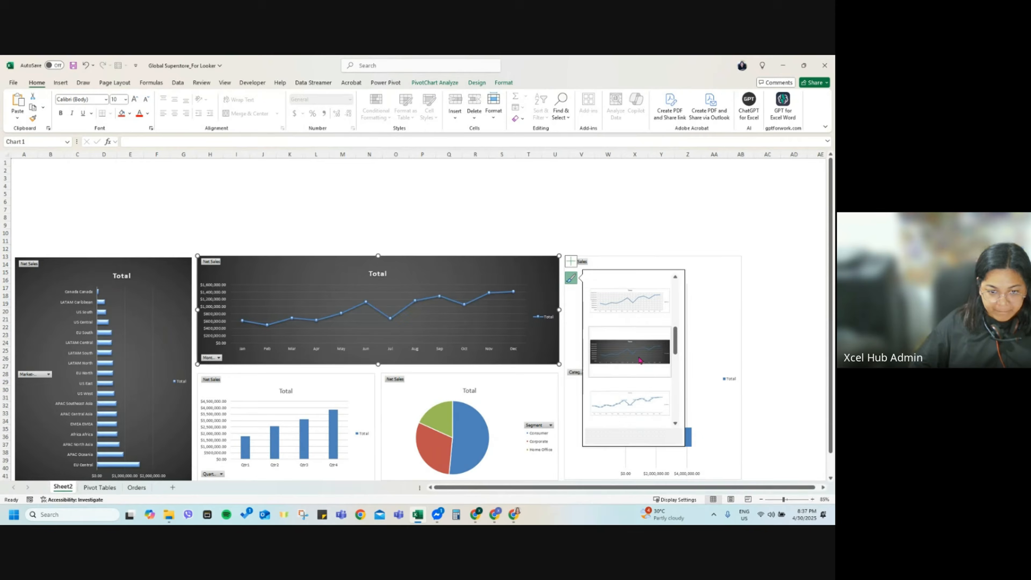
Step: Apply the matching dark gradient background chart style to the Quarters column chart
{"action": "left_click", "coordinate": [320, 379]}
{"action": "left_click", "coordinate": [386, 396]}
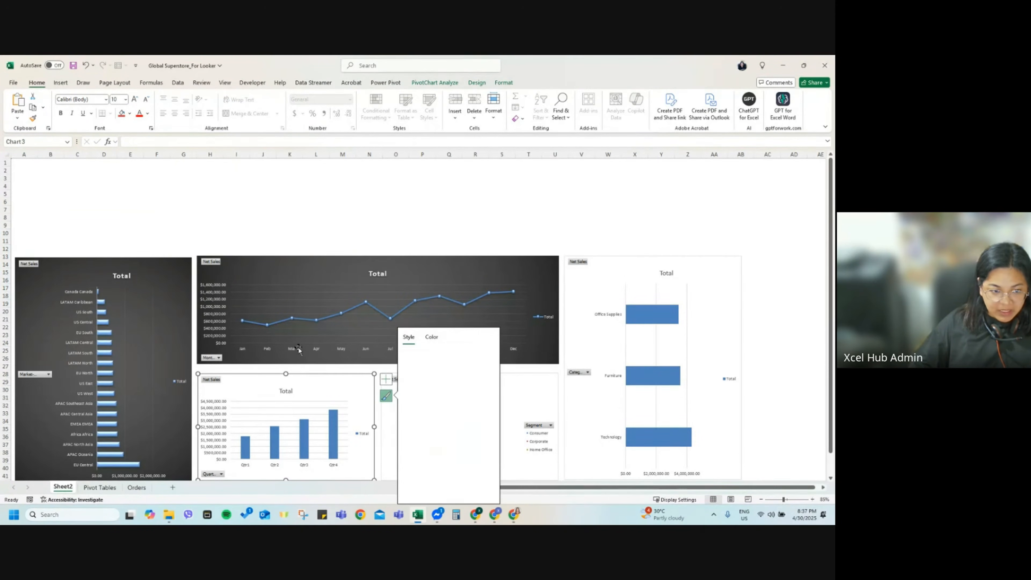
{"action": "left_click_drag", "start_coordinate": [491, 368], "coordinate": [488, 423]}
{"action": "left_click", "coordinate": [462, 438]}
Step: Apply the matching dark gradient background chart style to the Segment pie chart
{"action": "left_click", "coordinate": [487, 426]}
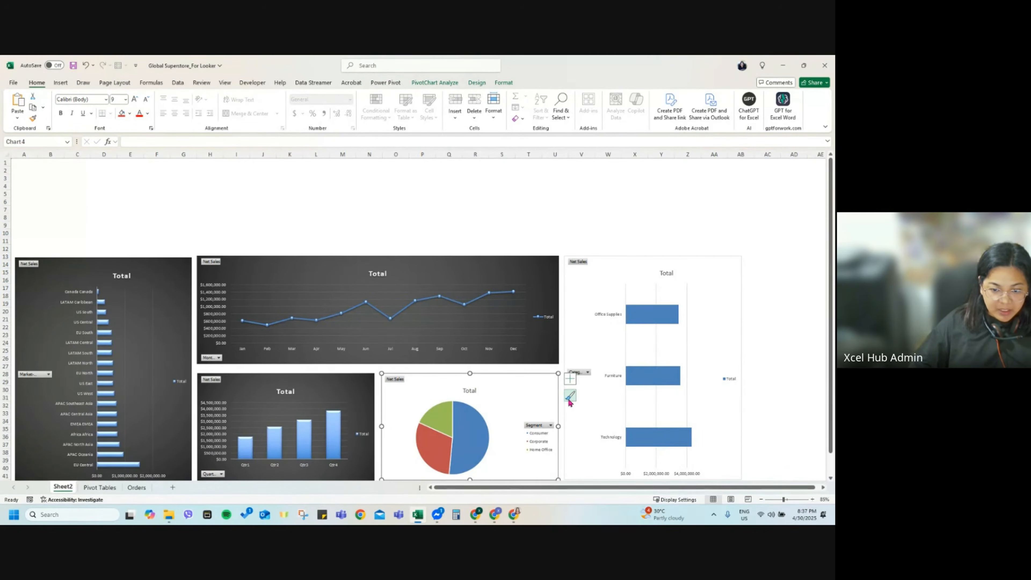
{"action": "left_click", "coordinate": [570, 395]}
{"action": "left_click_drag", "start_coordinate": [681, 379], "coordinate": [676, 426]}
{"action": "left_click", "coordinate": [629, 425]}
Step: Apply the matching dark gradient background chart style to the Category bar chart
{"action": "left_click", "coordinate": [707, 316]}
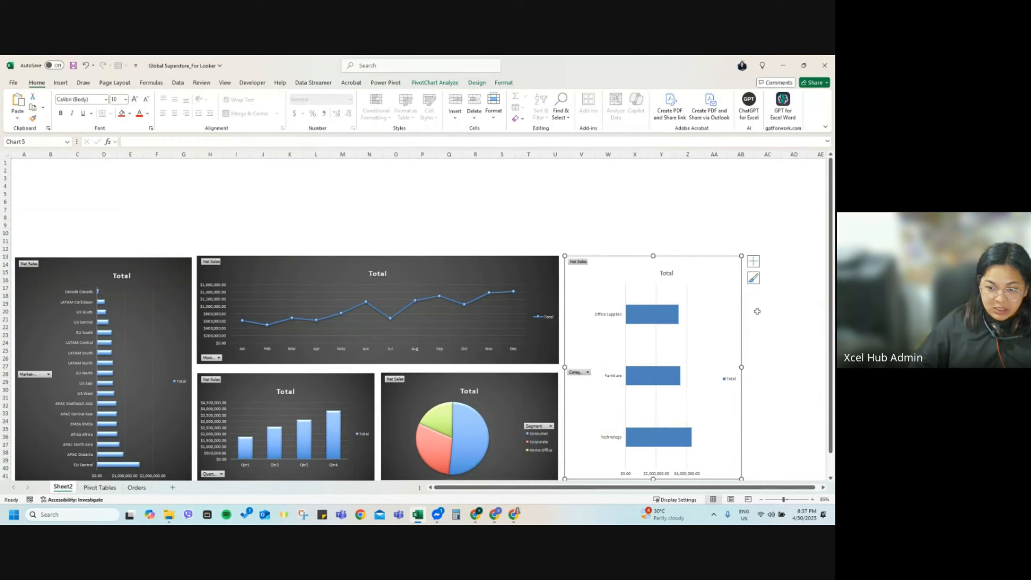
{"action": "left_click", "coordinate": [753, 278]}
{"action": "left_click_drag", "start_coordinate": [546, 312], "coordinate": [547, 376]}
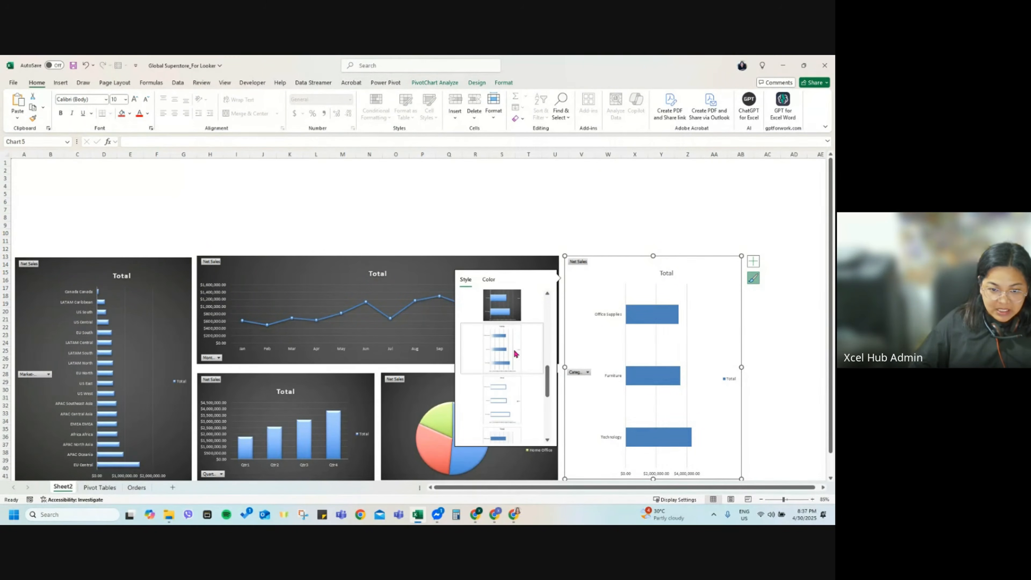
{"action": "left_click", "coordinate": [496, 308]}
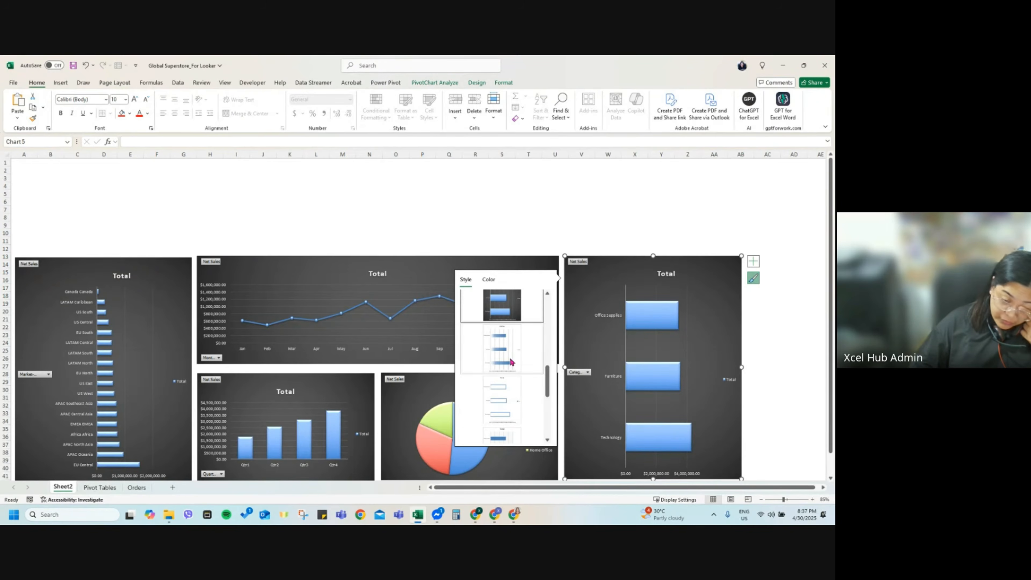
Step: Try the solid blue background chart style on the Category bar chart
{"action": "scroll", "coordinate": [547, 376], "scroll_direction": "down", "scroll_amount": 3}
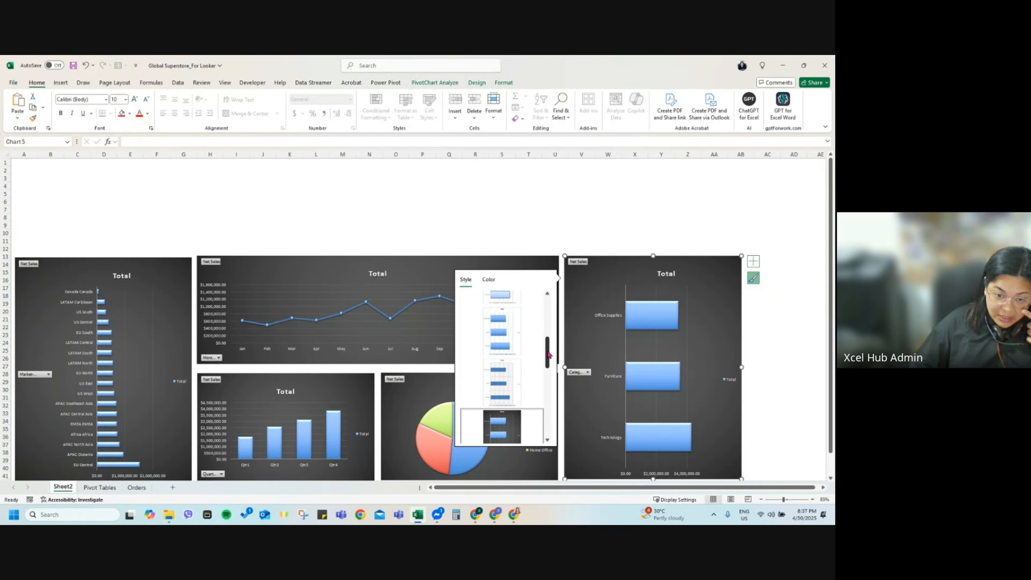
{"action": "left_click", "coordinate": [499, 369]}
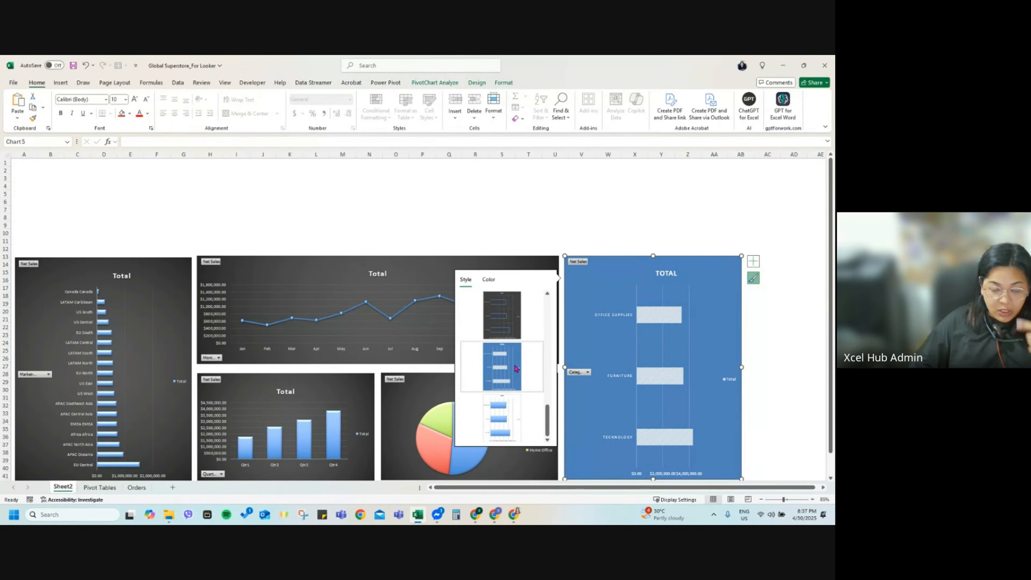
{"action": "left_click", "coordinate": [380, 278]}
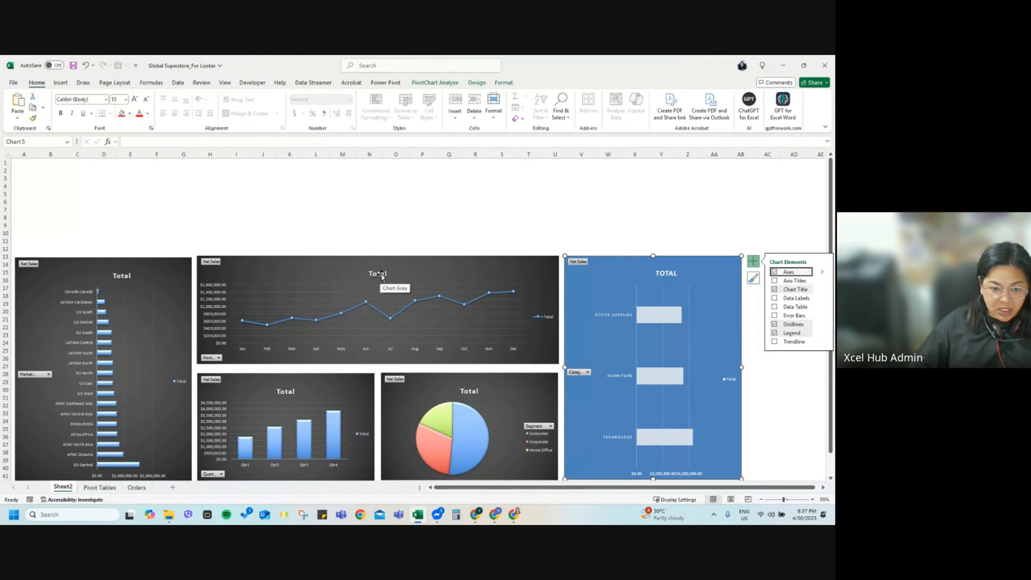
{"action": "left_click", "coordinate": [378, 276]}
{"action": "left_click", "coordinate": [667, 274]}
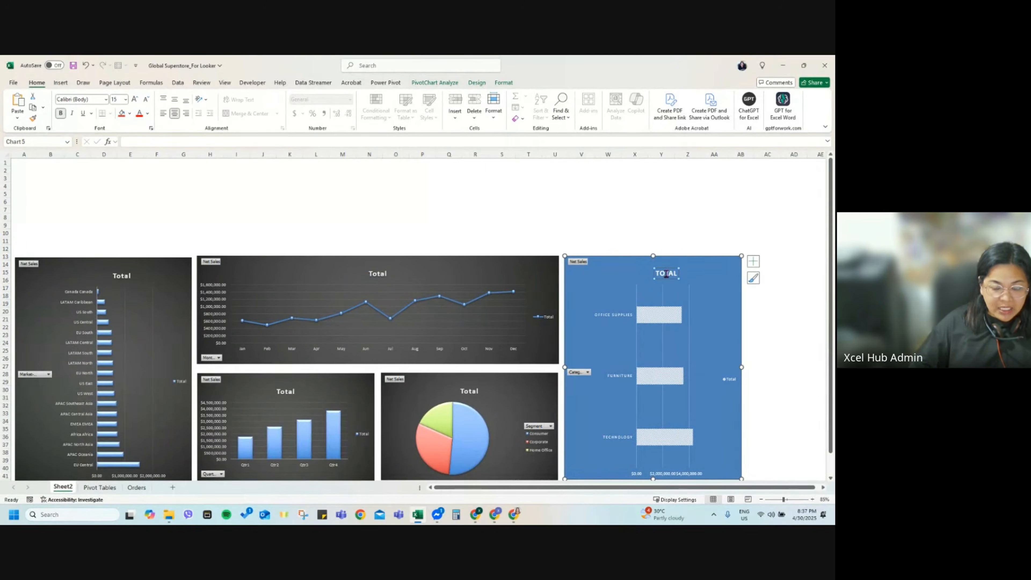
{"action": "double_click", "coordinate": [667, 275]}
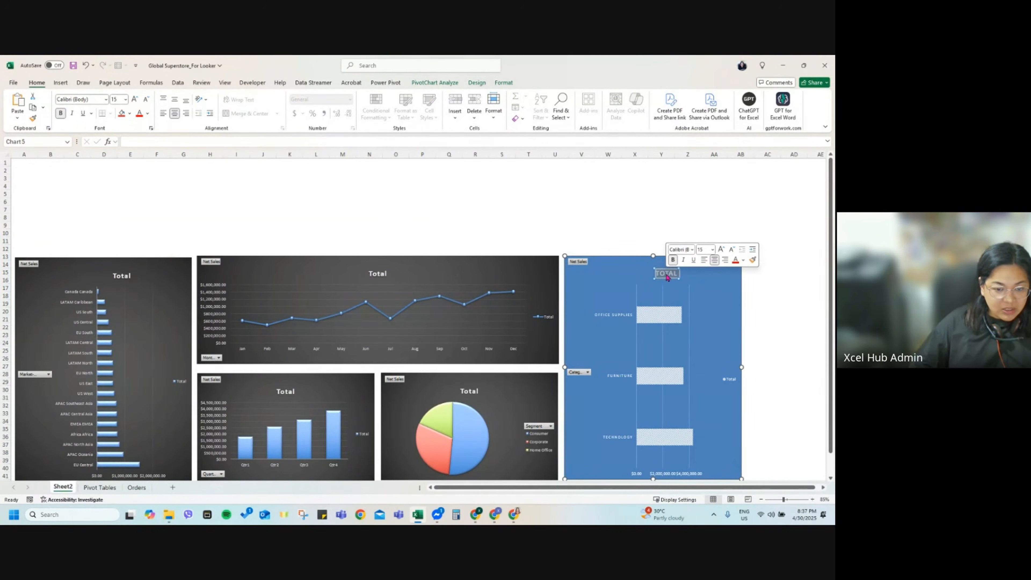
{"action": "left_click", "coordinate": [607, 283]}
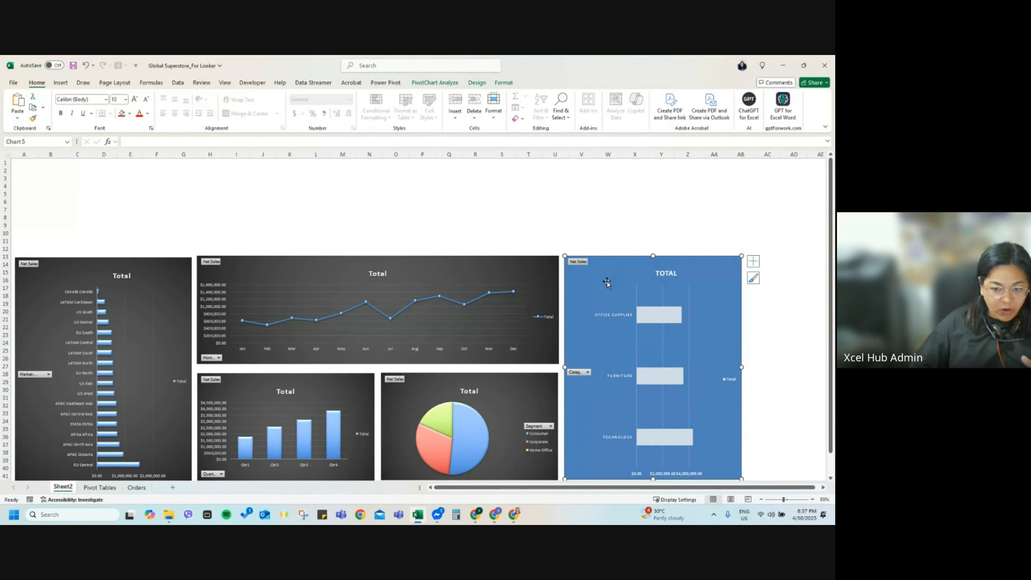
Step: Reapply the dark gradient background chart style to the Category bar chart to match the other charts
{"action": "left_click", "coordinate": [754, 280]}
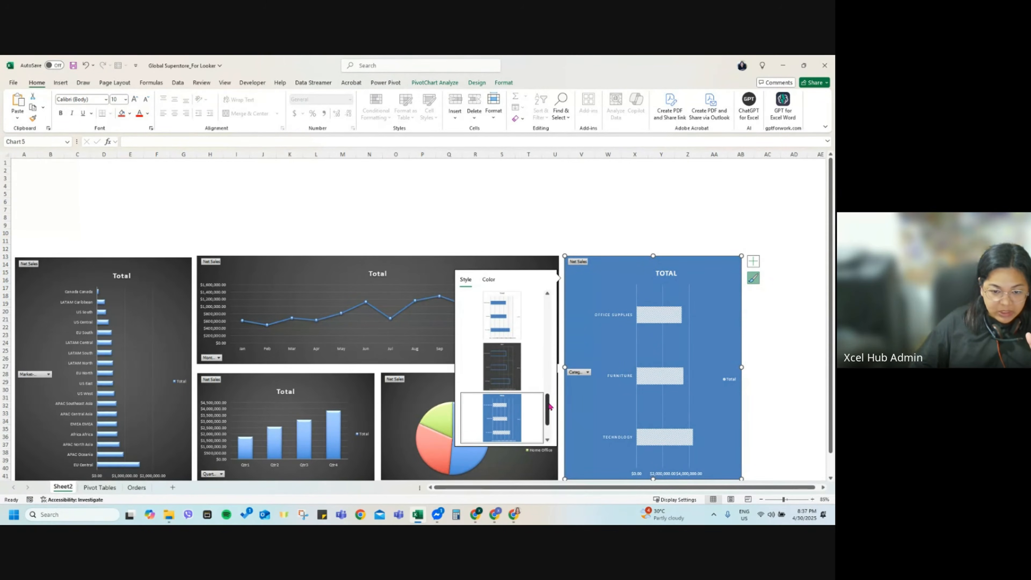
{"action": "scroll", "coordinate": [524, 365], "scroll_direction": "up", "scroll_amount": 2}
{"action": "left_click", "coordinate": [521, 350]}
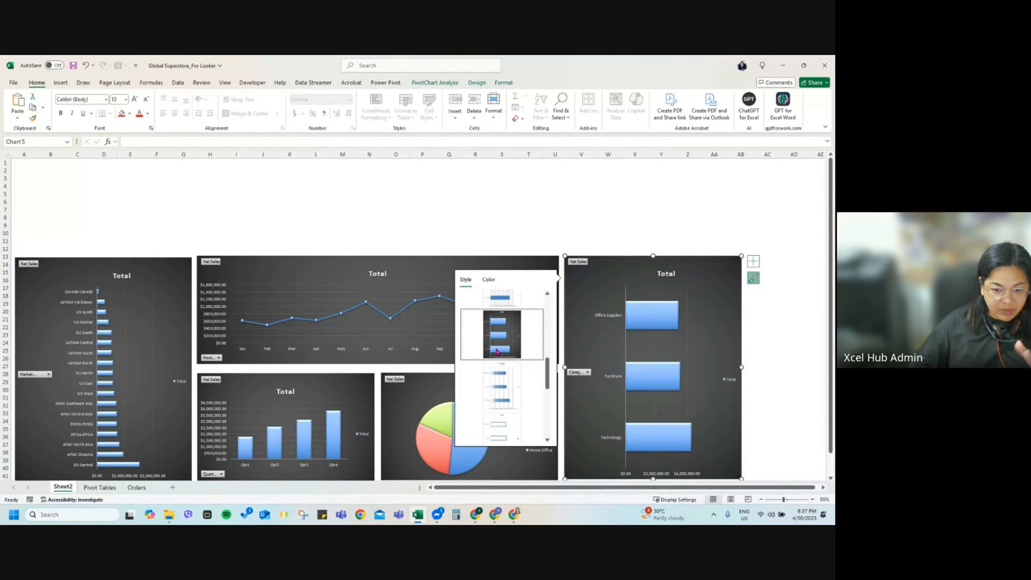
{"action": "left_click", "coordinate": [522, 222]}
Step: Hide all field buttons on the market region bar chart
{"action": "left_click", "coordinate": [28, 264]}
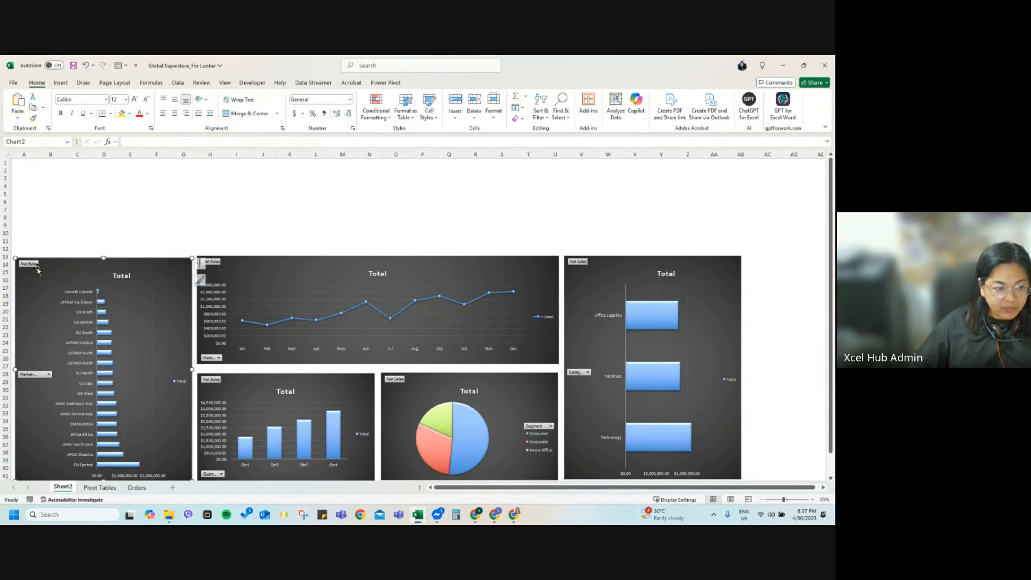
{"action": "right_click", "coordinate": [28, 265]}
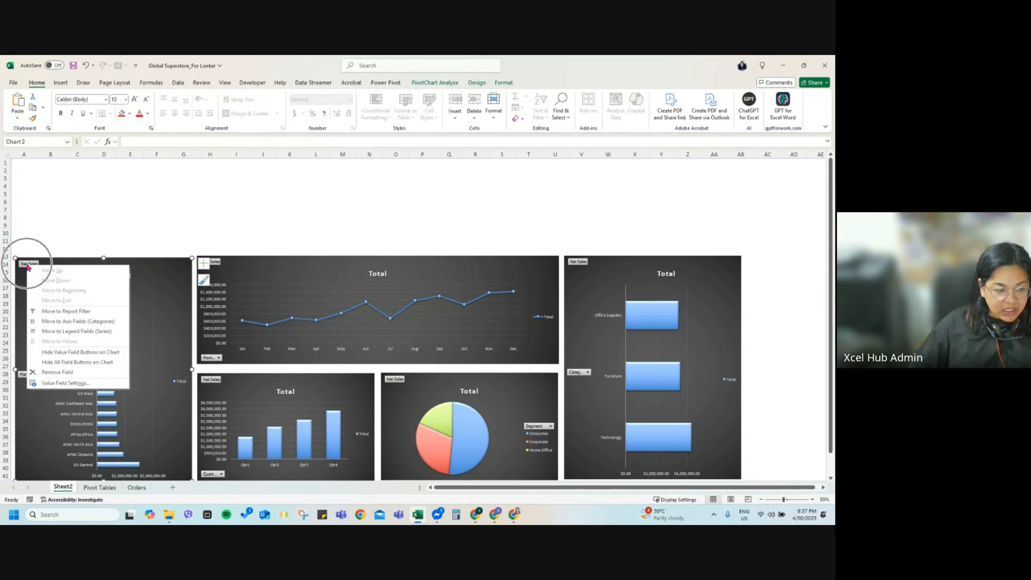
{"action": "left_click", "coordinate": [24, 373]}
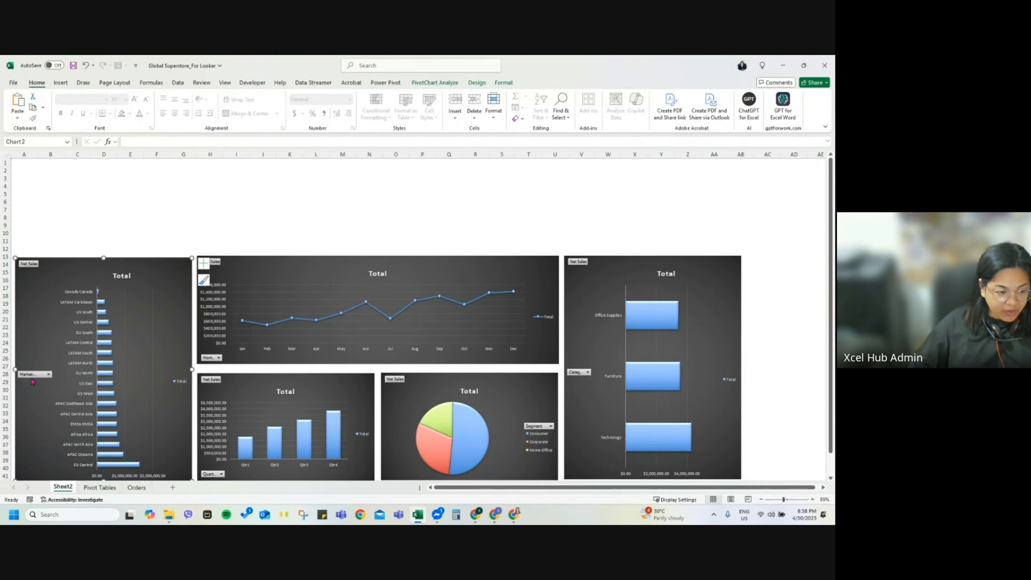
{"action": "left_click", "coordinate": [32, 378]}
{"action": "left_click", "coordinate": [32, 377]}
{"action": "right_click", "coordinate": [33, 376]}
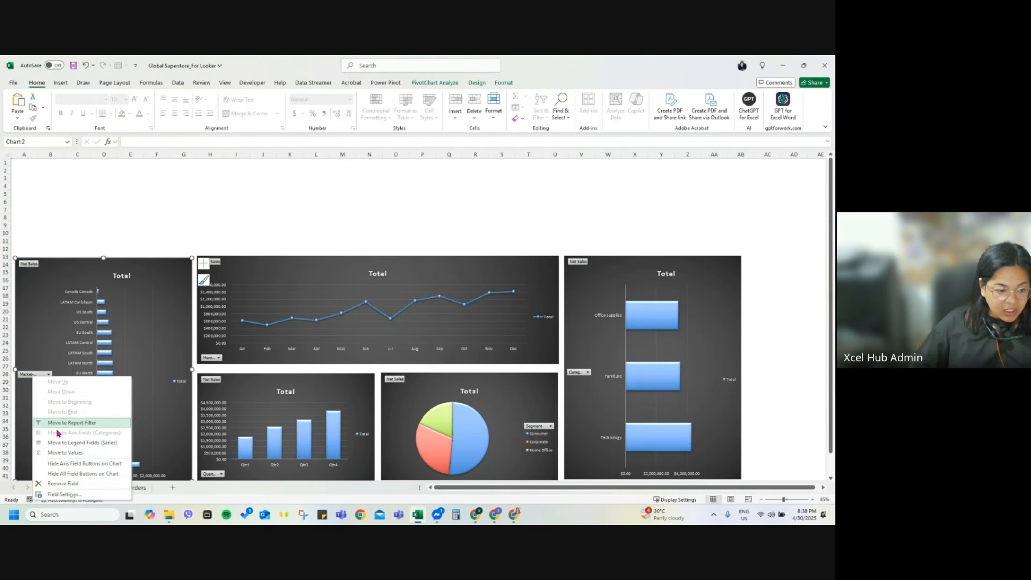
{"action": "left_click", "coordinate": [61, 474]}
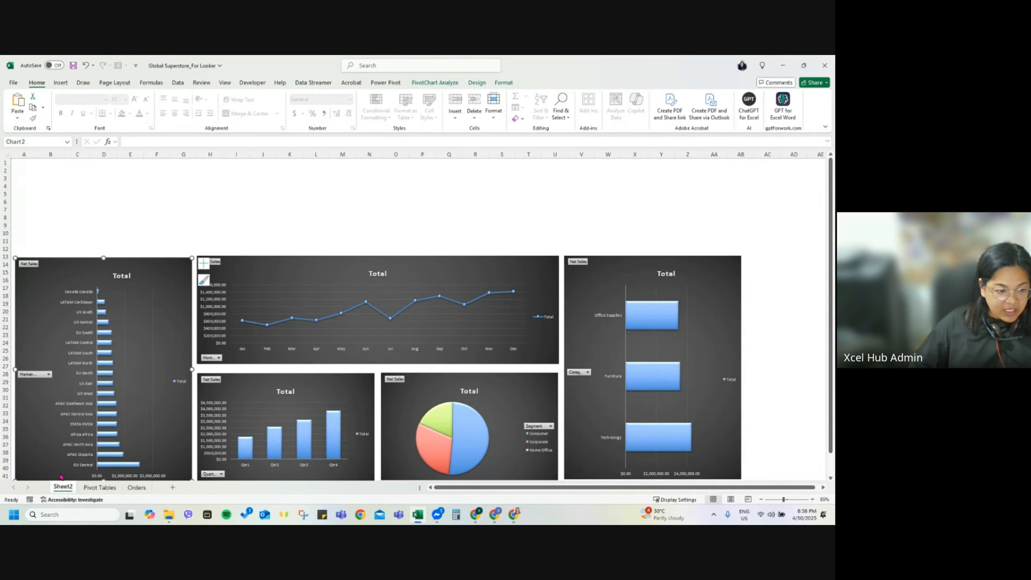
Step: Hide all field buttons on the Months line chart and the Quarters column chart
{"action": "left_click", "coordinate": [264, 287]}
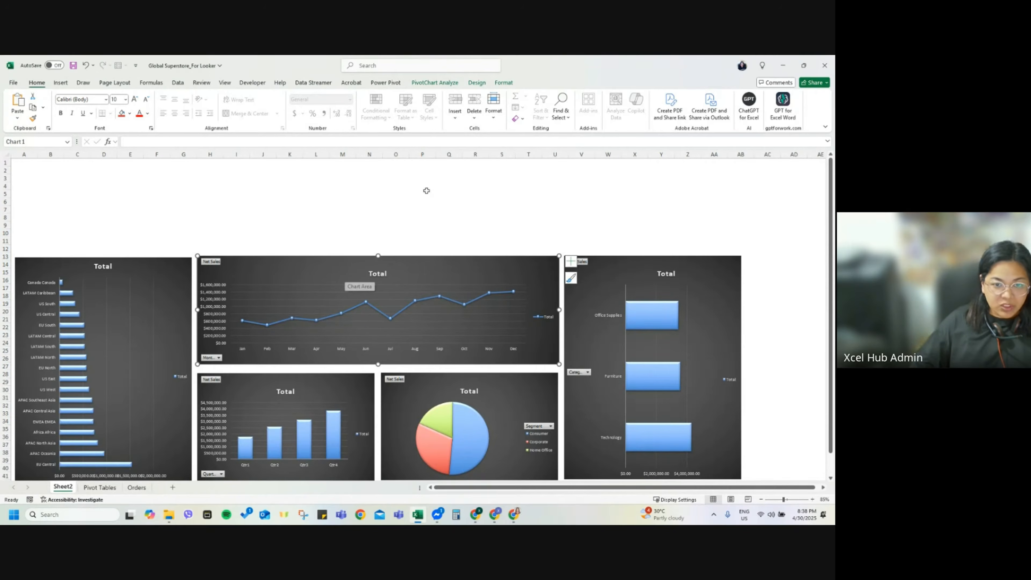
{"action": "left_click", "coordinate": [435, 83]}
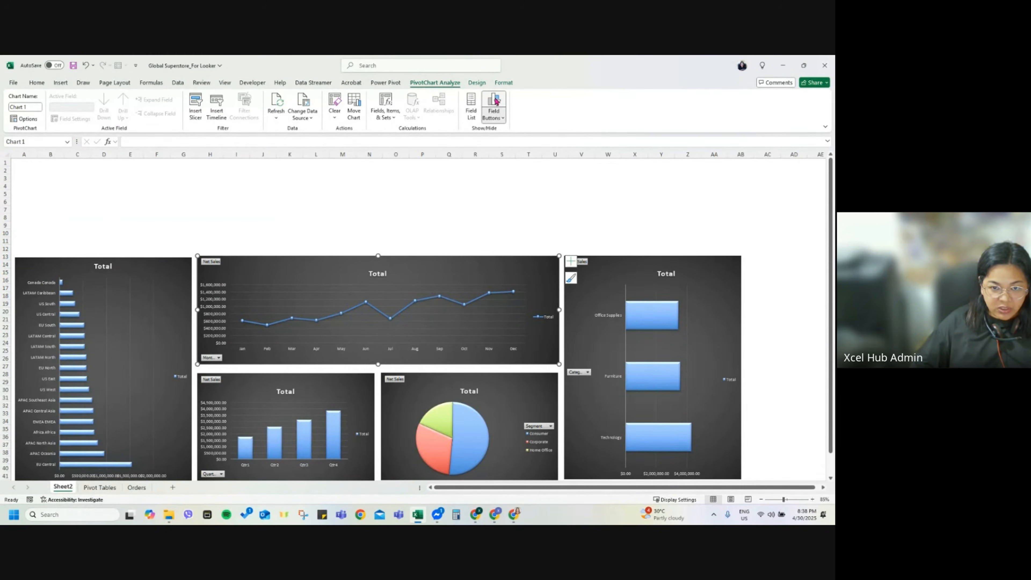
{"action": "left_click", "coordinate": [497, 108]}
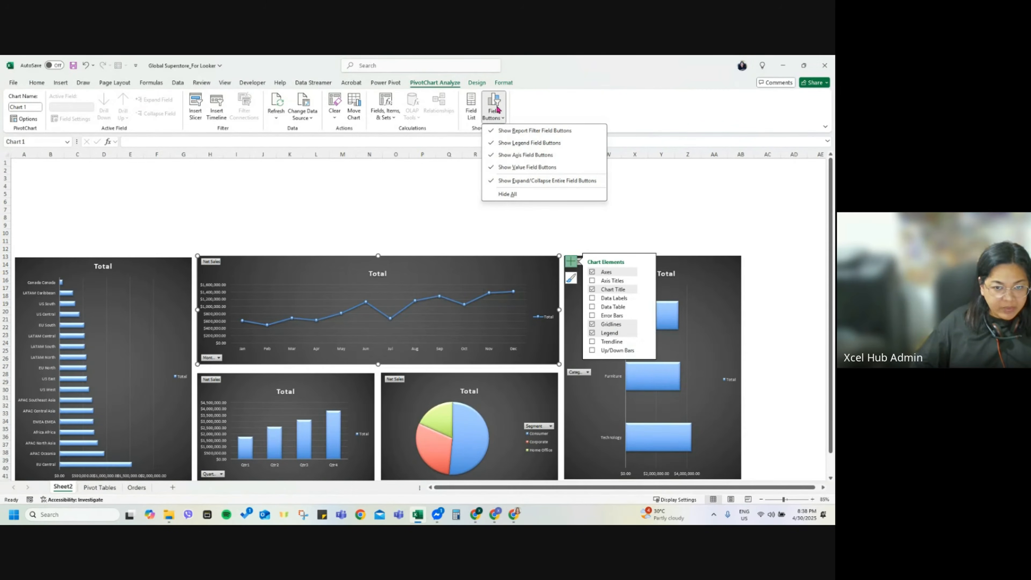
{"action": "left_click", "coordinate": [496, 102]}
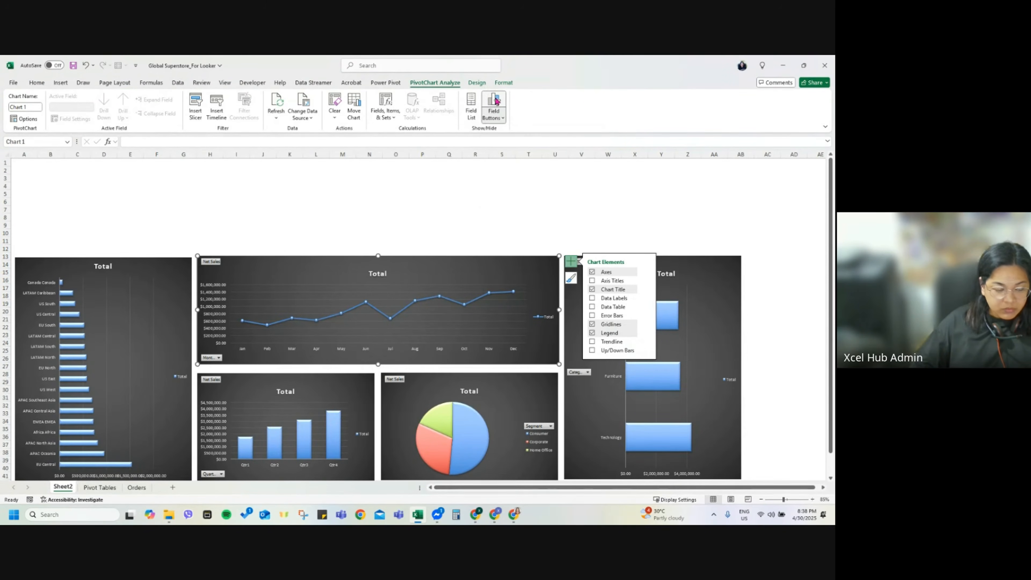
{"action": "left_click", "coordinate": [331, 381]}
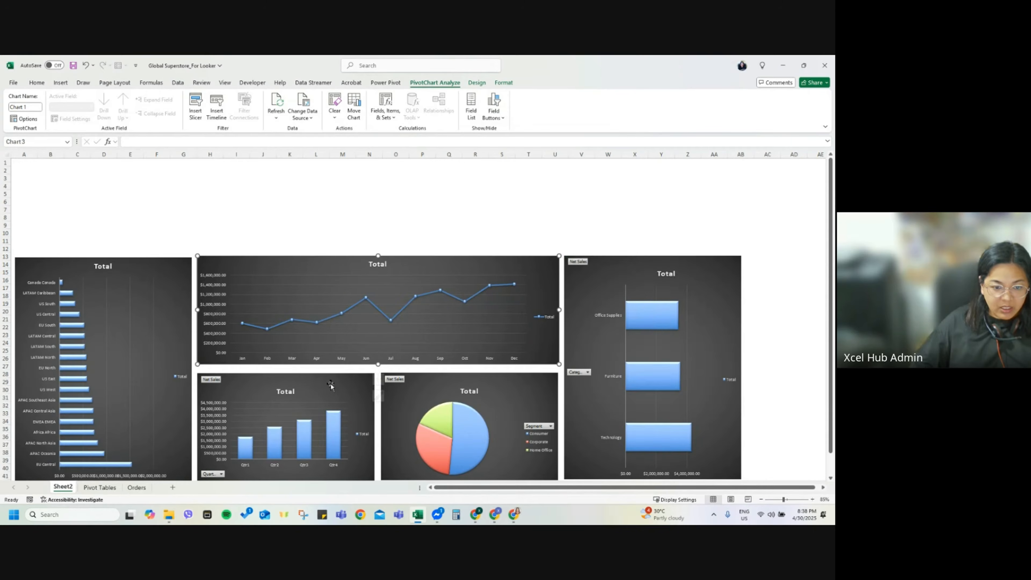
{"action": "left_click", "coordinate": [493, 102]}
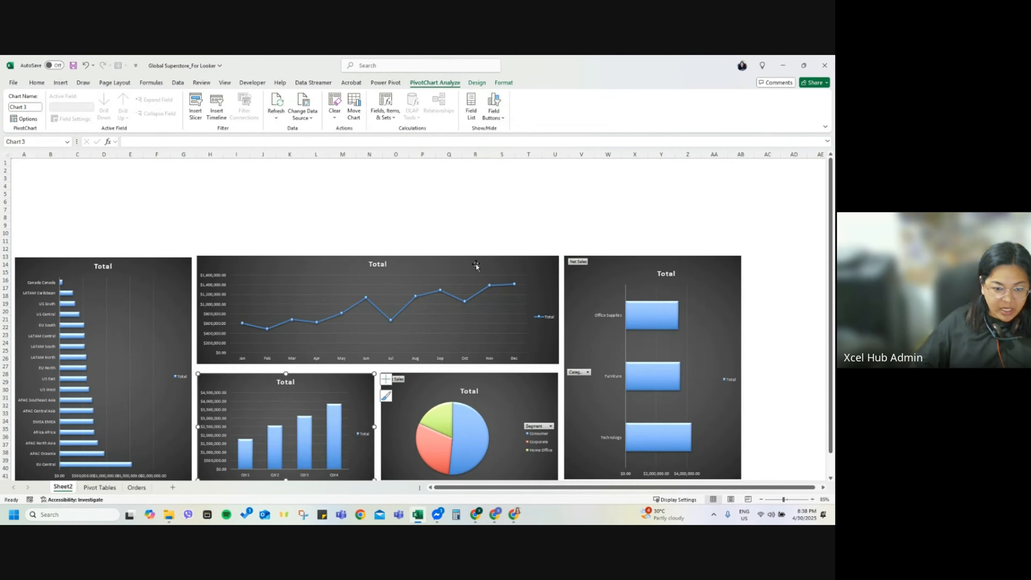
Step: Hide all field buttons on the Segment pie chart and the Category bar chart
{"action": "left_click", "coordinate": [447, 385]}
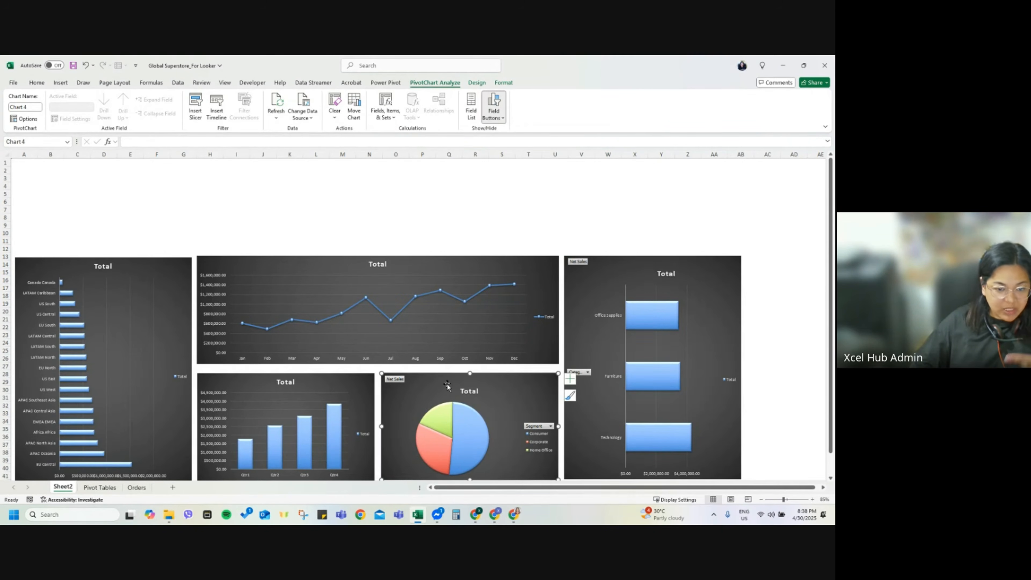
{"action": "right_click", "coordinate": [401, 383]}
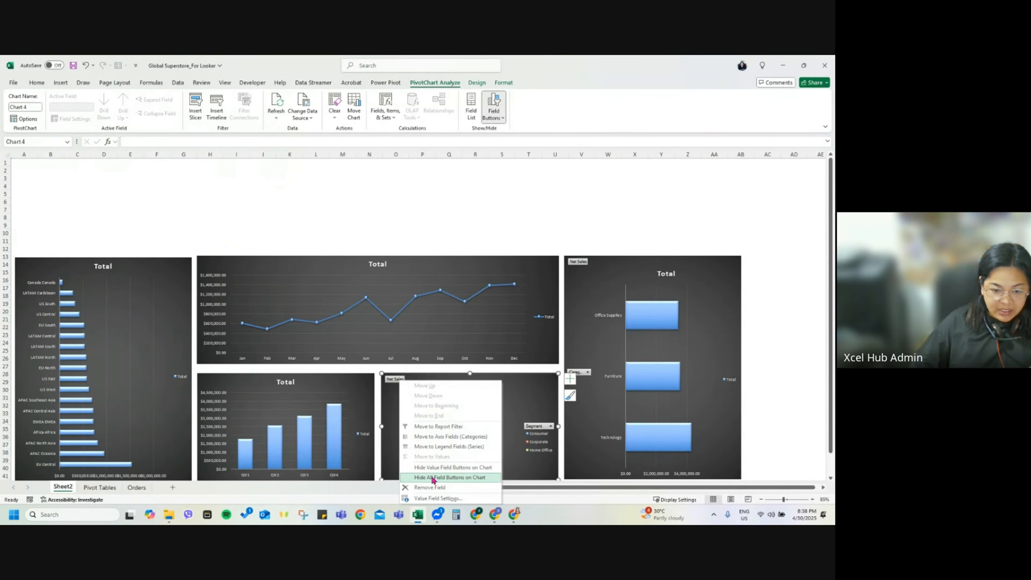
{"action": "left_click", "coordinate": [442, 475]}
{"action": "right_click", "coordinate": [584, 263]}
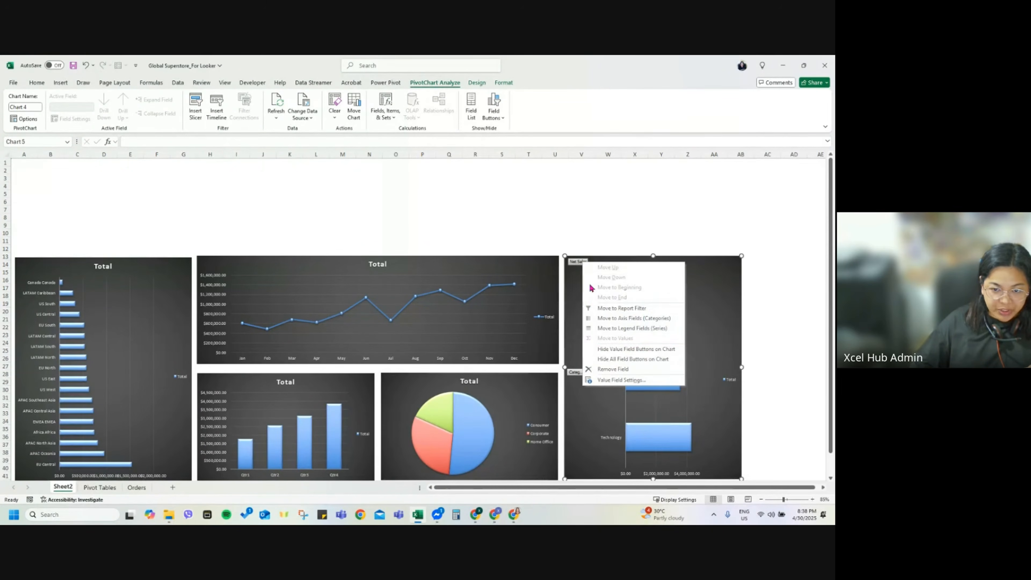
{"action": "left_click", "coordinate": [605, 360]}
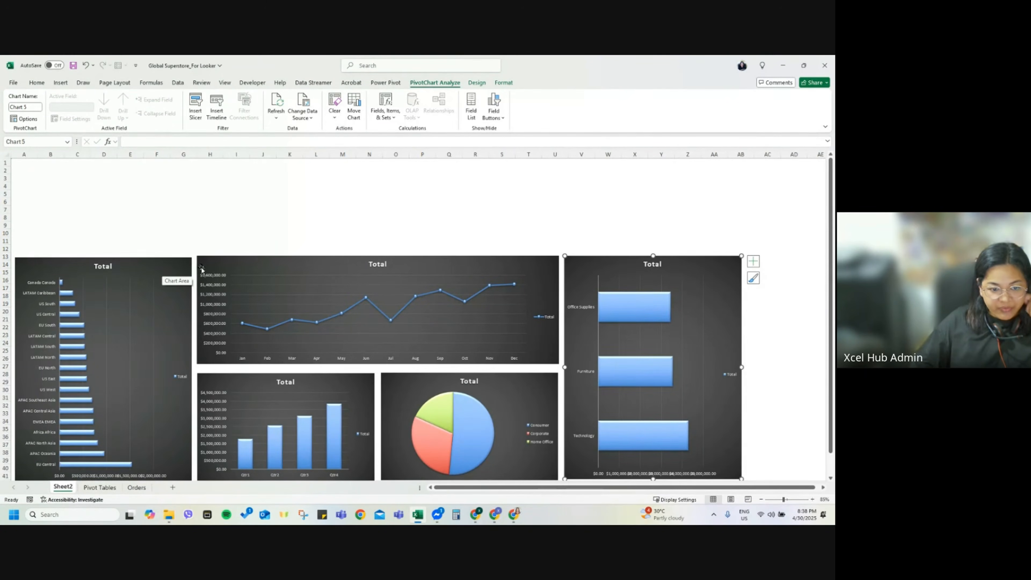
Step: Reposition the Months line chart so its upper edge lines up with the market region bar chart
{"action": "left_click_drag", "start_coordinate": [201, 269], "coordinate": [314, 221]}
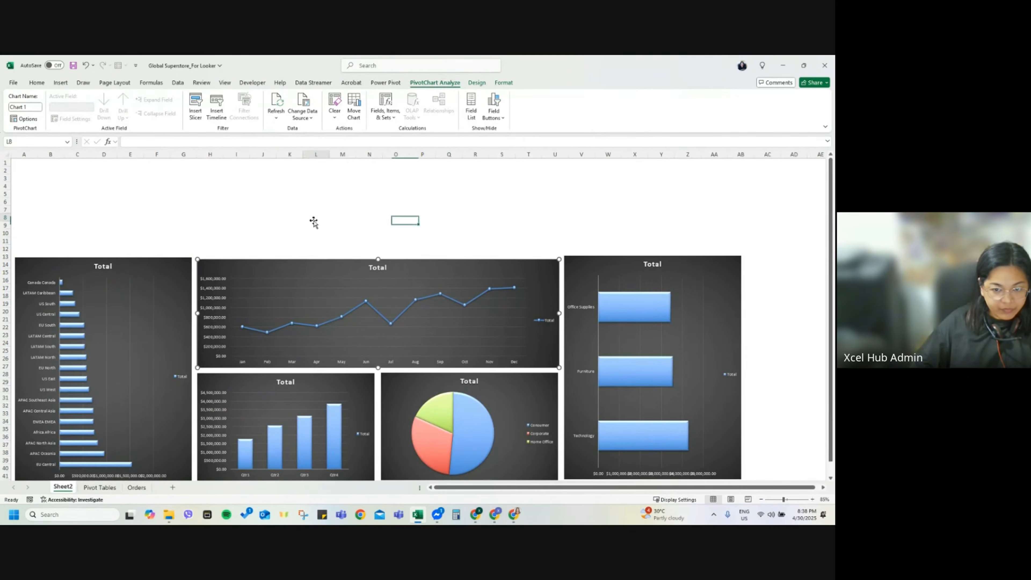
{"action": "left_click", "coordinate": [314, 221]}
{"action": "scroll", "coordinate": [600, 268], "scroll_direction": "down", "scroll_amount": 2}
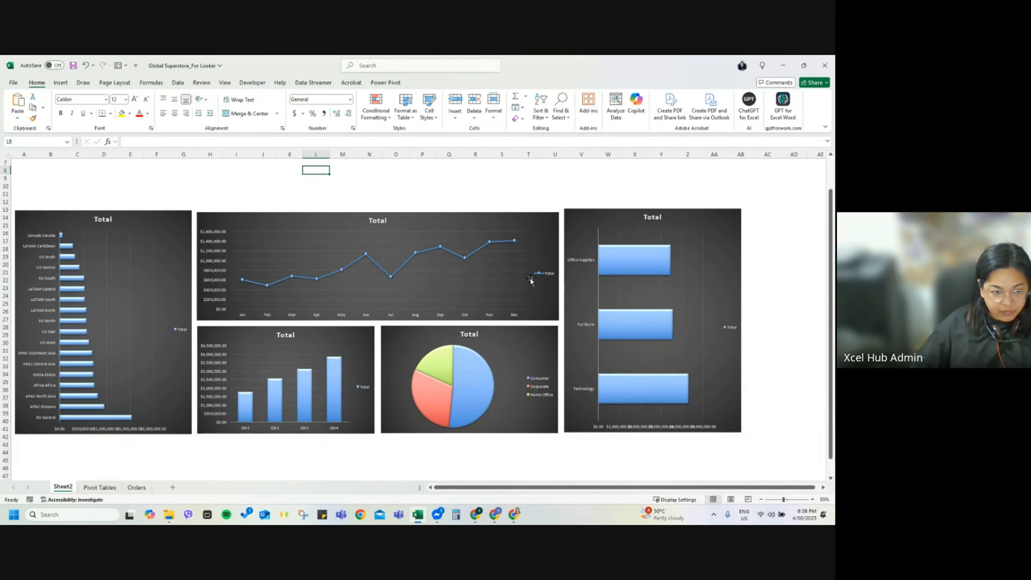
{"action": "left_click", "coordinate": [289, 215]}
{"action": "left_click_drag", "start_coordinate": [289, 215], "coordinate": [289, 213]}
{"action": "left_click", "coordinate": [316, 194]}
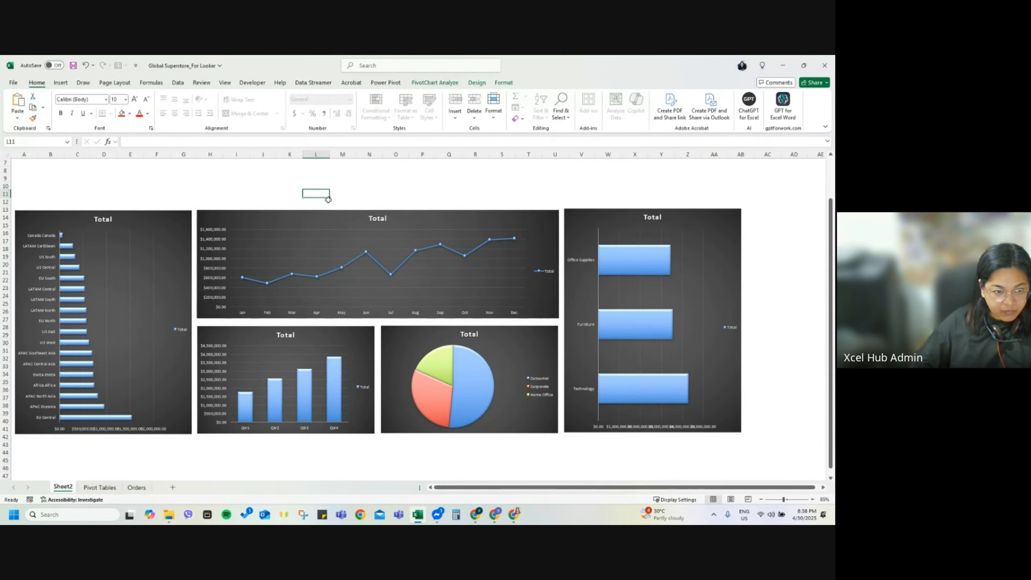
Step: Nudge the Category bar chart down slightly so its upper edge aligns with the Months line chart
{"action": "left_click", "coordinate": [588, 220]}
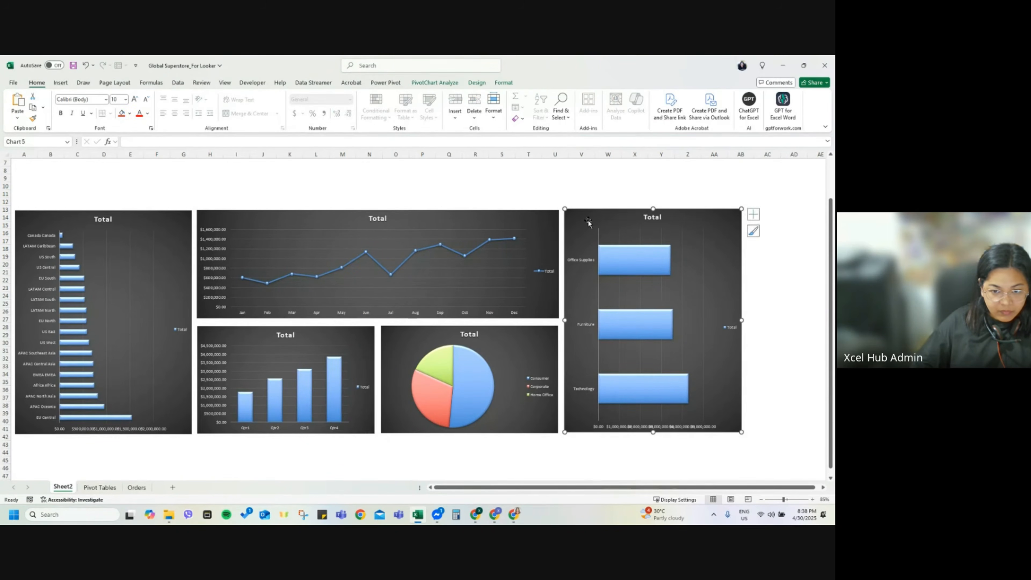
{"action": "left_click_drag", "start_coordinate": [588, 219], "coordinate": [588, 221]}
{"action": "left_click", "coordinate": [582, 194]}
{"action": "left_click", "coordinate": [371, 220]}
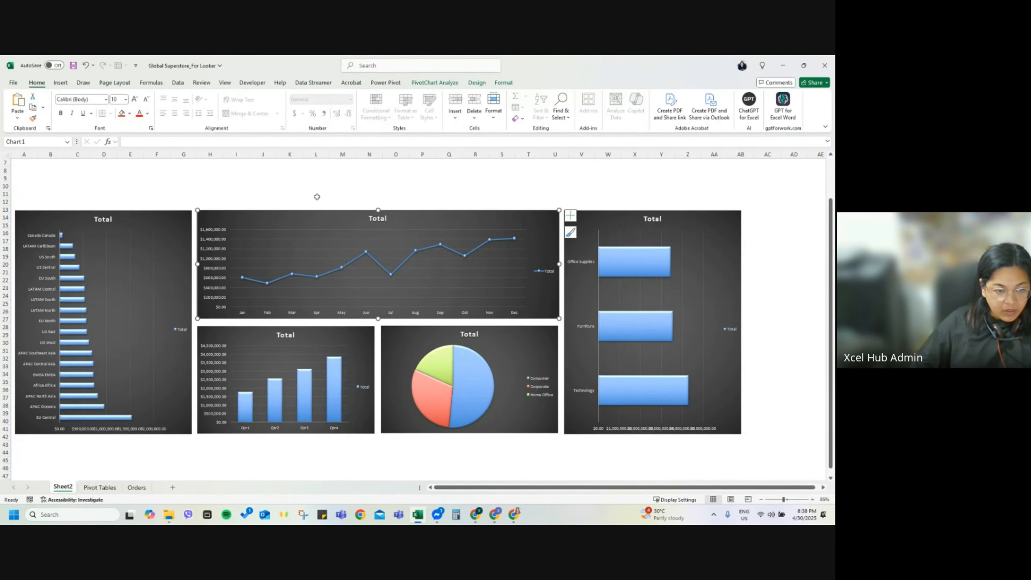
Step: Try removing the chart title from the market region bar chart, and restore it
{"action": "left_click", "coordinate": [156, 223]}
{"action": "left_click", "coordinate": [203, 218]}
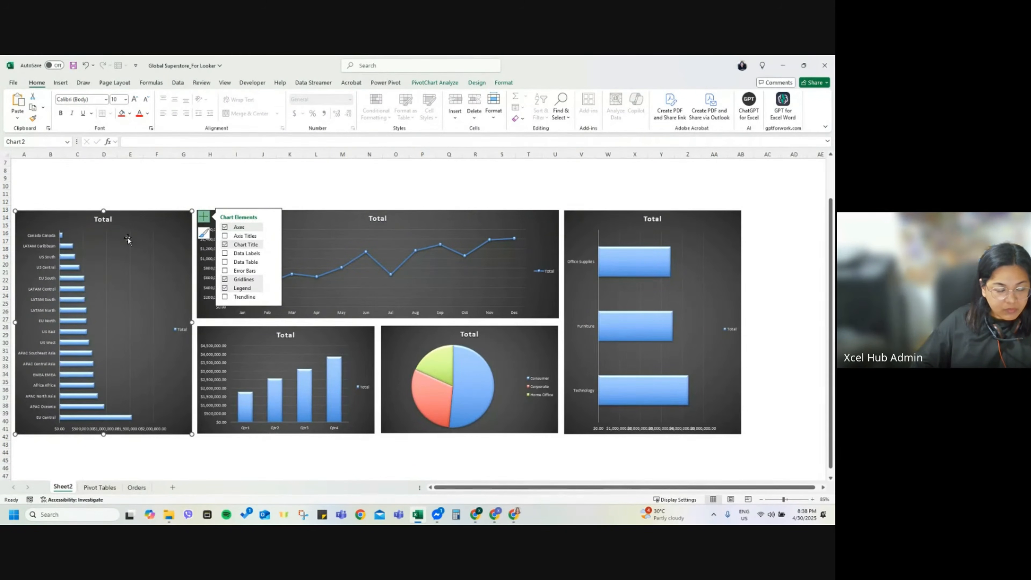
{"action": "left_click", "coordinate": [225, 244]}
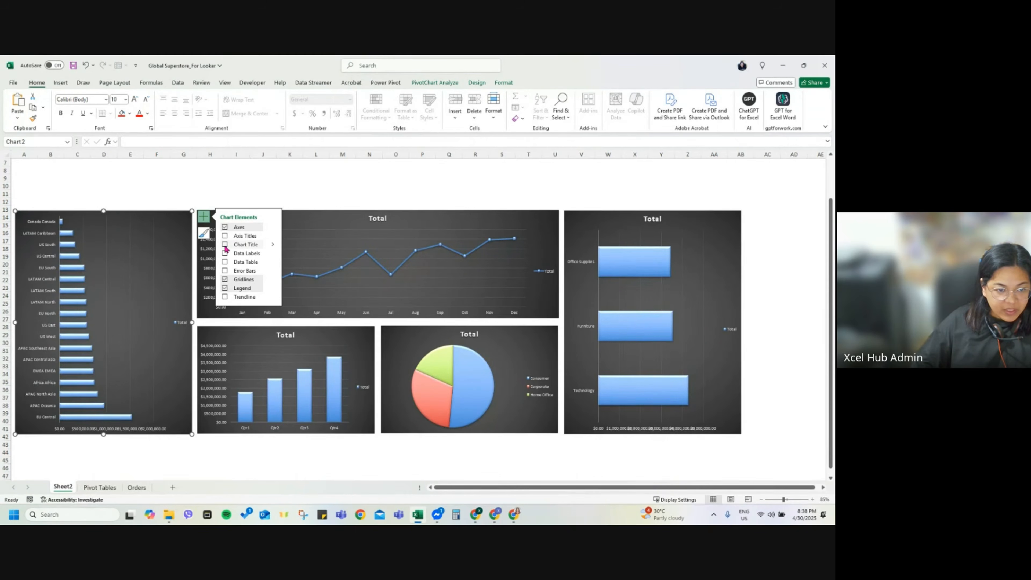
{"action": "left_click", "coordinate": [224, 245]}
Step: Select the title text of the market region bar chart, and bring up the chart's element options
{"action": "double_click", "coordinate": [106, 221]}
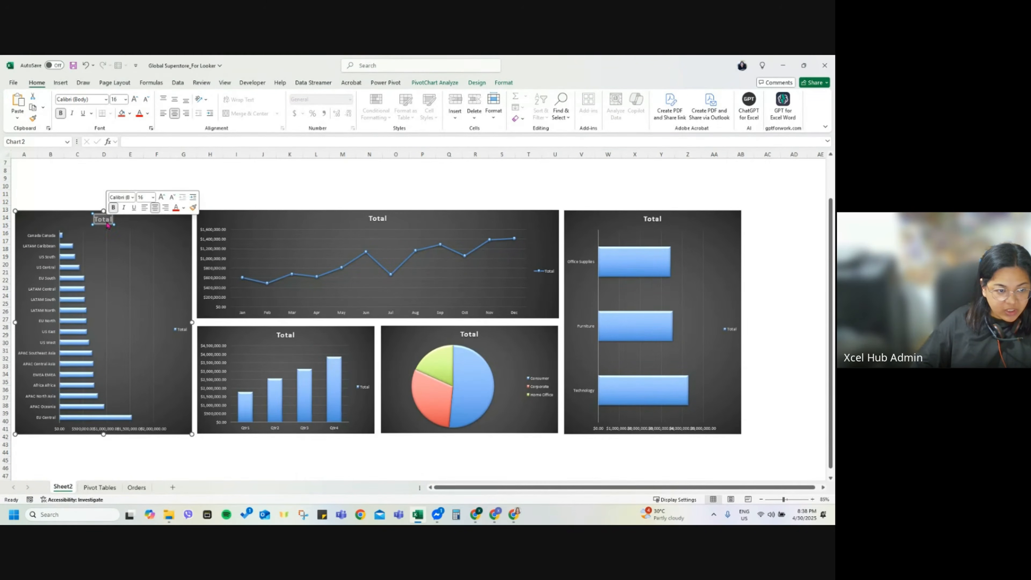
{"action": "left_click", "coordinate": [177, 235]}
{"action": "left_click", "coordinate": [203, 216]}
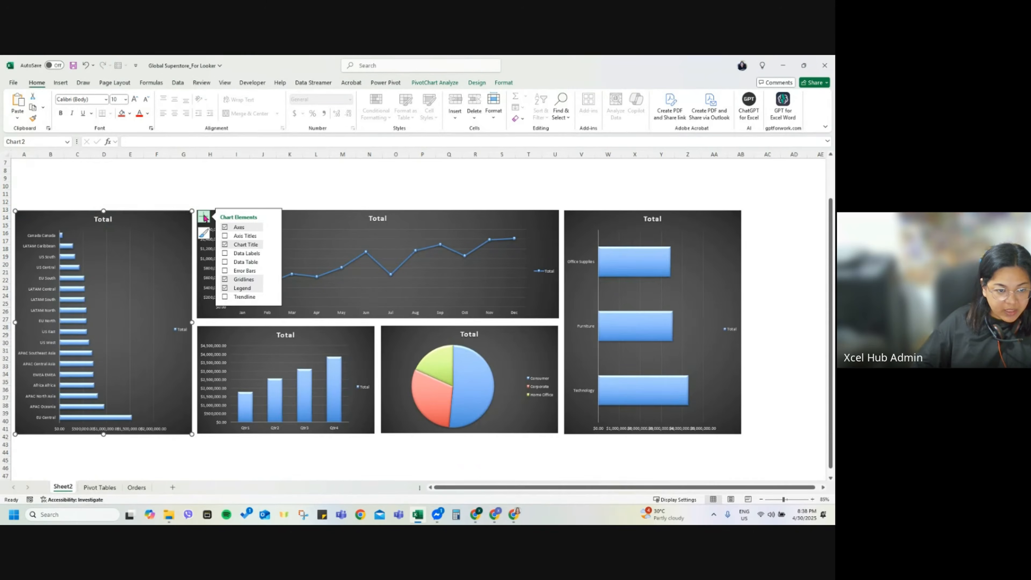
Step: Remove the gridlines and the legend from the regional sales bar chart
{"action": "left_click", "coordinate": [225, 288]}
{"action": "left_click", "coordinate": [225, 289]}
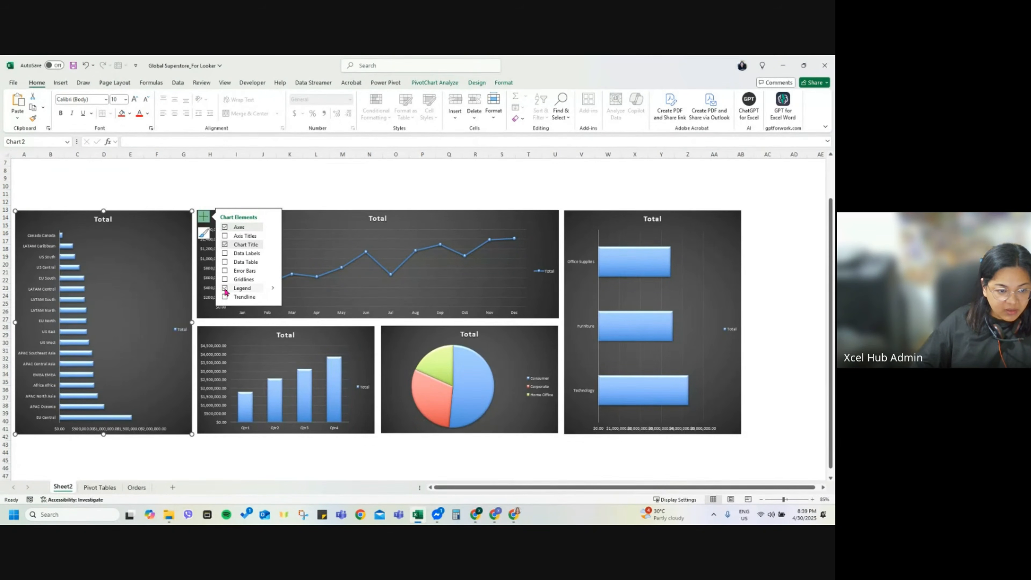
{"action": "left_click", "coordinate": [182, 331]}
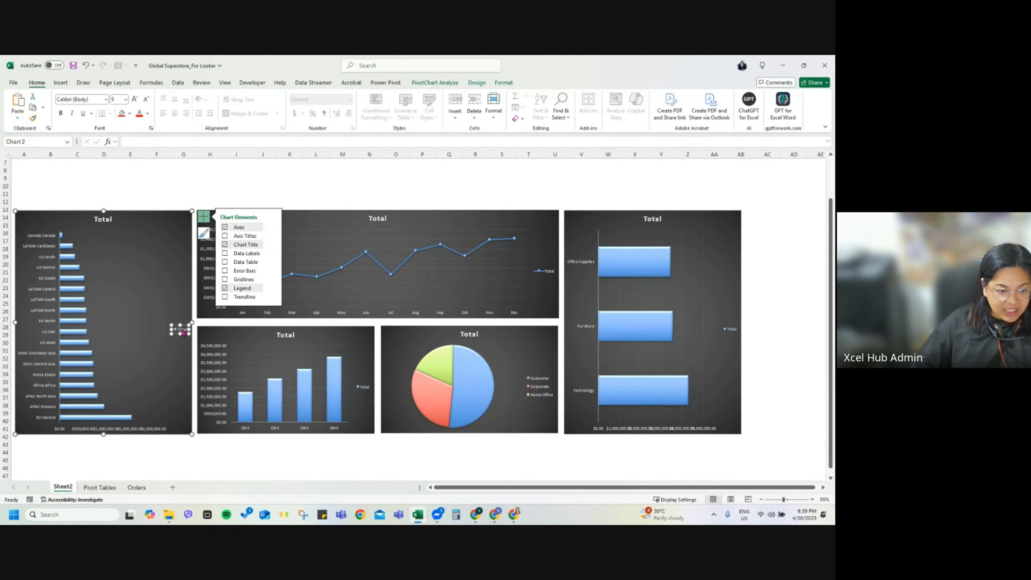
{"action": "left_click", "coordinate": [225, 289]}
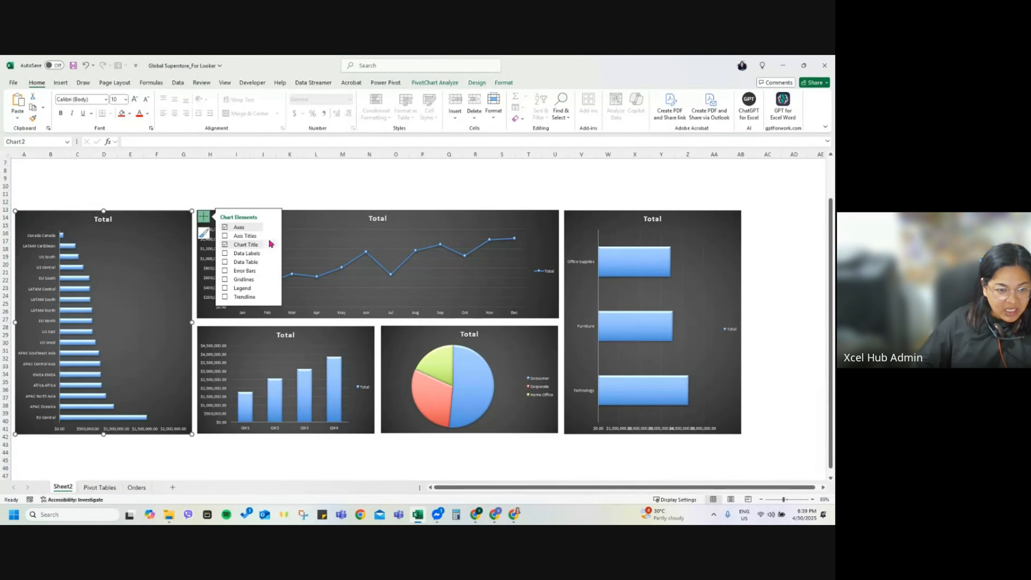
Step: Hide the primary horizontal axis of the regional bar chart while keeping its primary vertical axis
{"action": "left_click", "coordinate": [272, 227]}
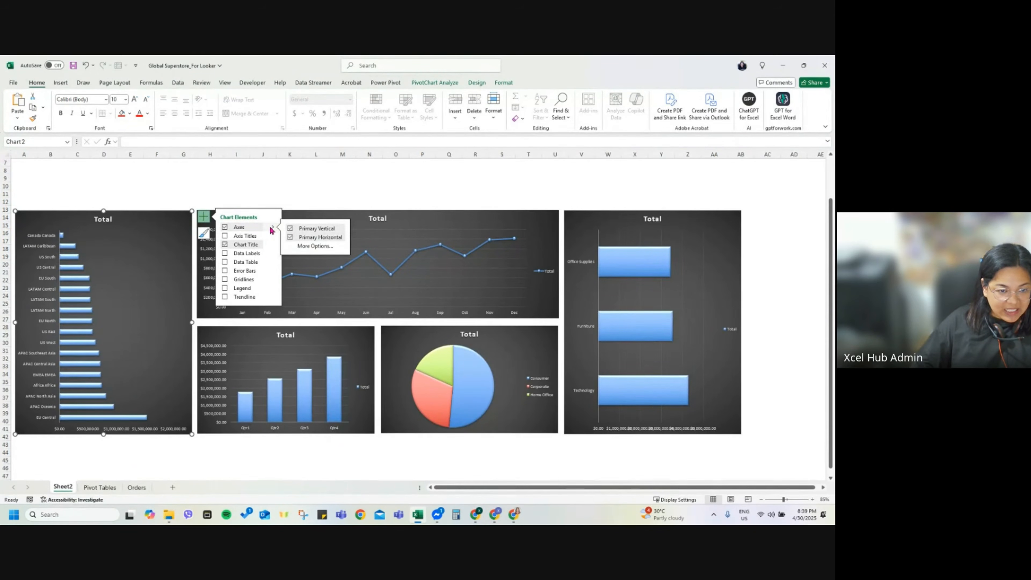
{"action": "left_click", "coordinate": [320, 232]}
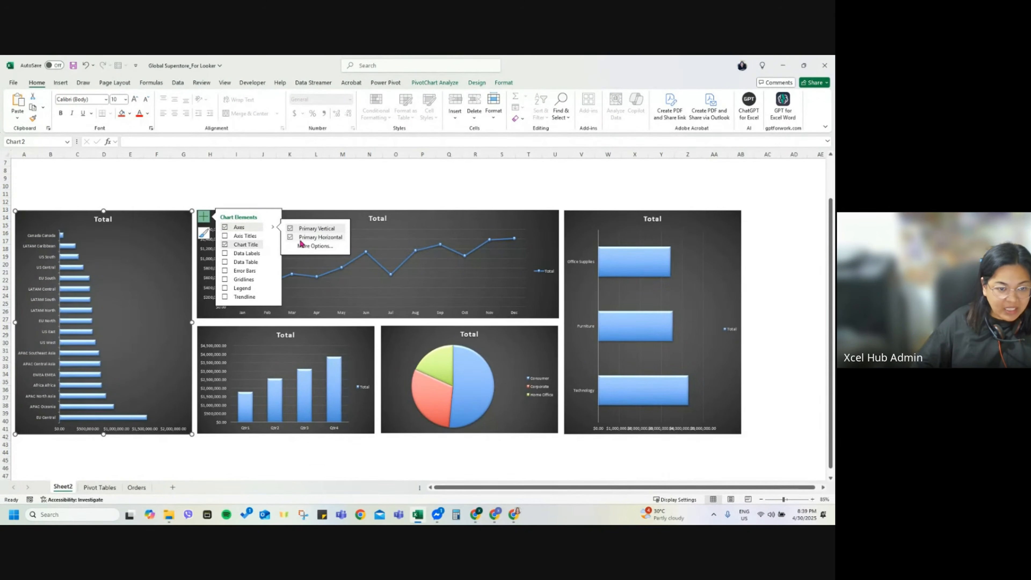
{"action": "left_click", "coordinate": [308, 239]}
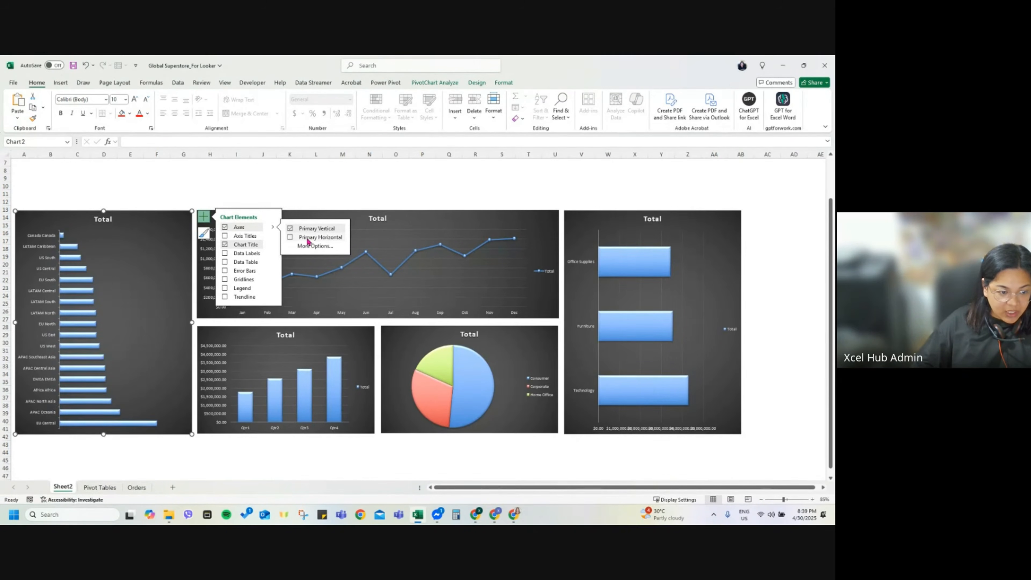
{"action": "left_click", "coordinate": [308, 238]}
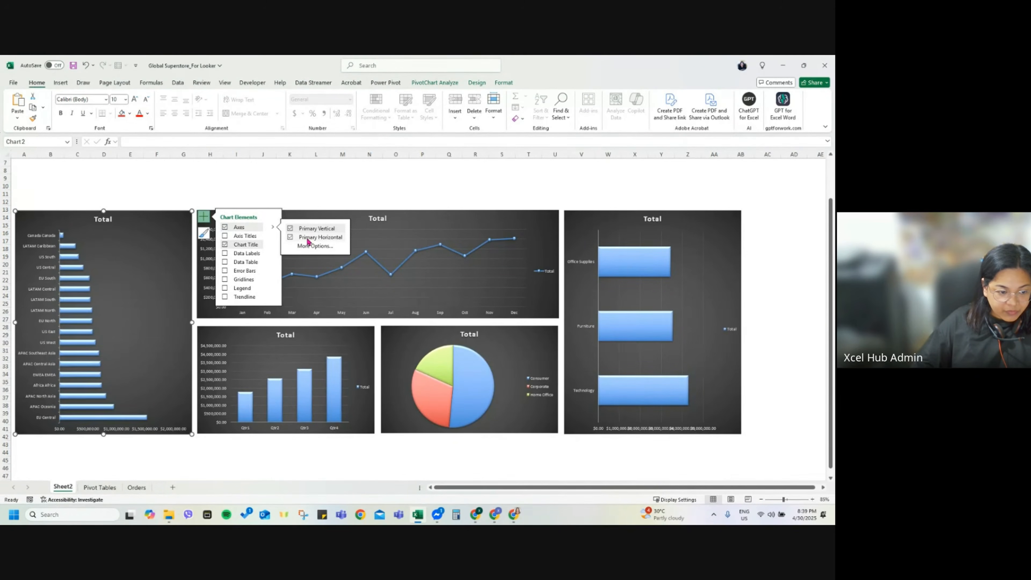
{"action": "left_click", "coordinate": [308, 239]}
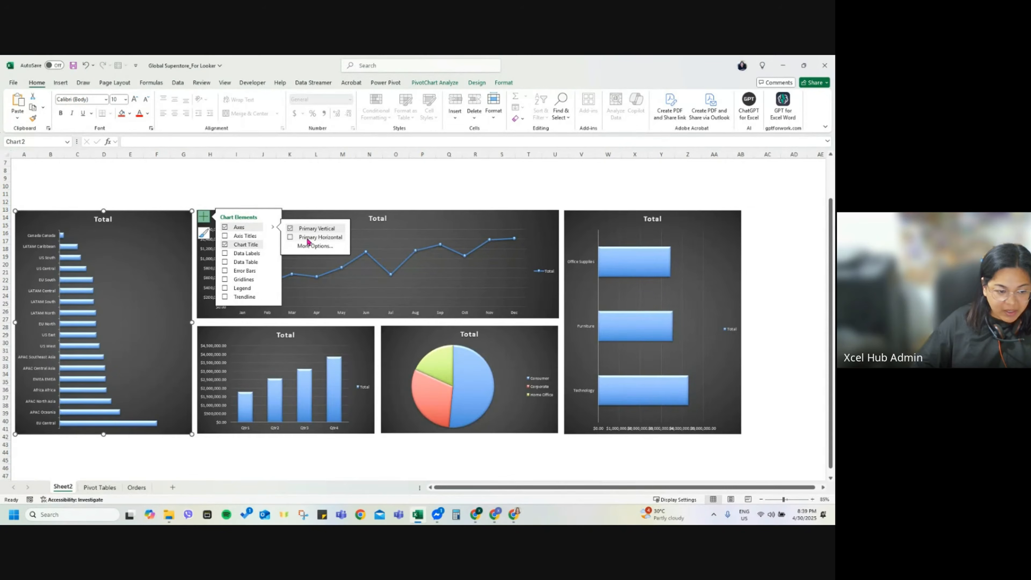
Step: Add data labels at the Outside End position to the bars of the regional chart
{"action": "left_click", "coordinate": [272, 255]}
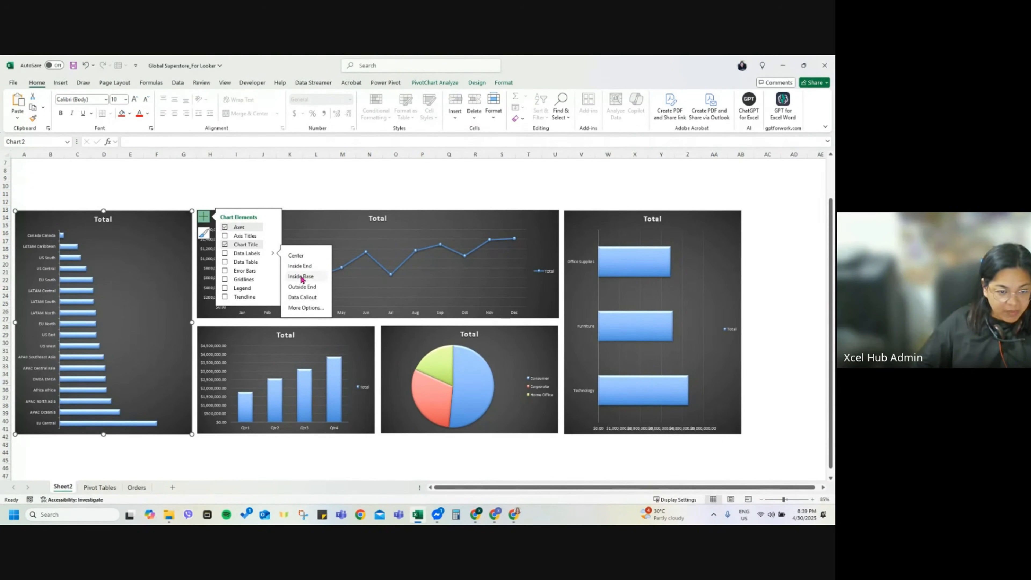
{"action": "left_click", "coordinate": [301, 292]}
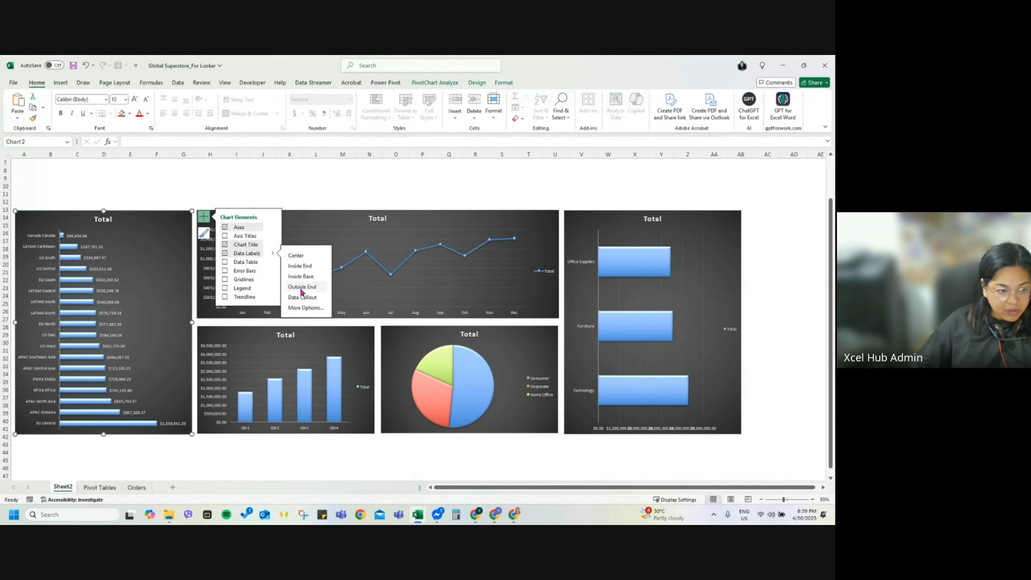
{"action": "left_click", "coordinate": [260, 194]}
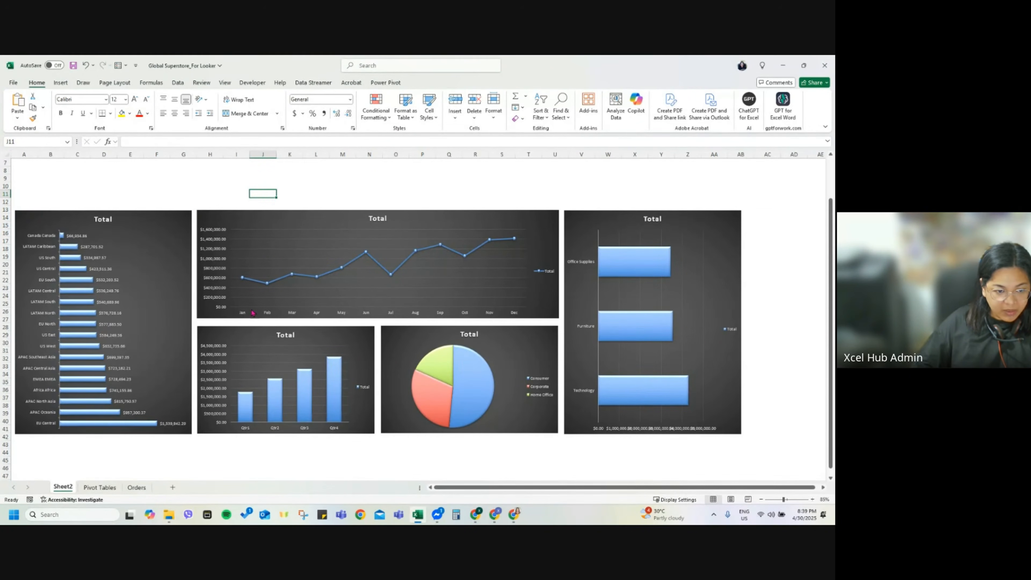
{"action": "left_click_drag", "start_coordinate": [543, 345], "coordinate": [544, 345]}
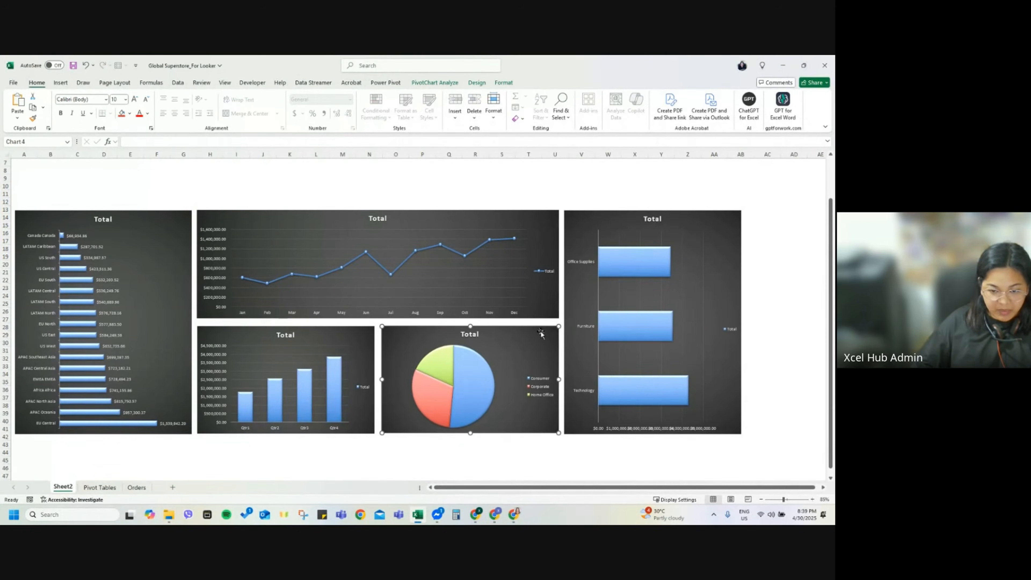
{"action": "left_click", "coordinate": [766, 414]}
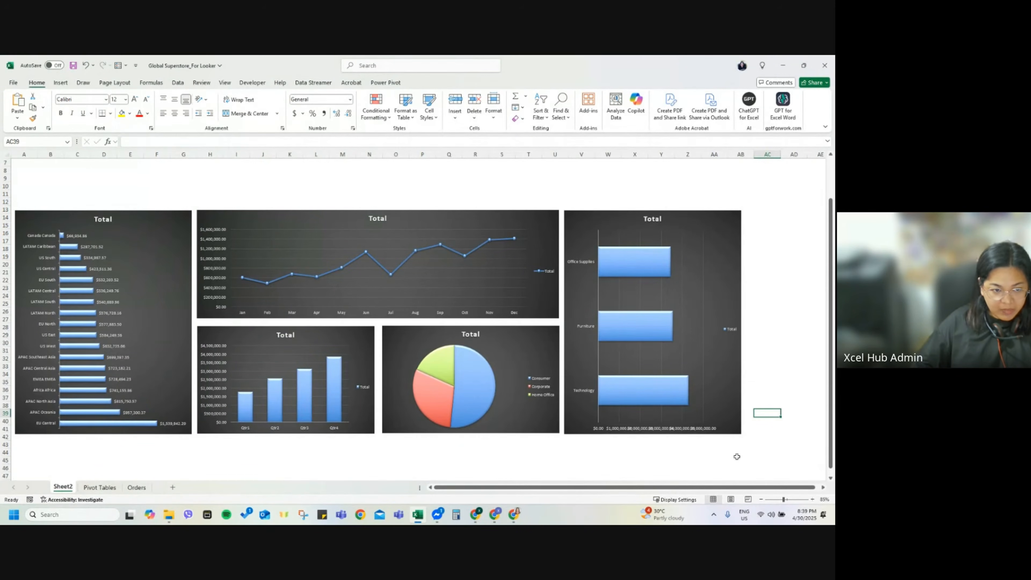
Step: Remove the gridlines, legend and vertical value axis from the monthly line chart
{"action": "left_click", "coordinate": [408, 265]}
{"action": "left_click", "coordinate": [571, 215]}
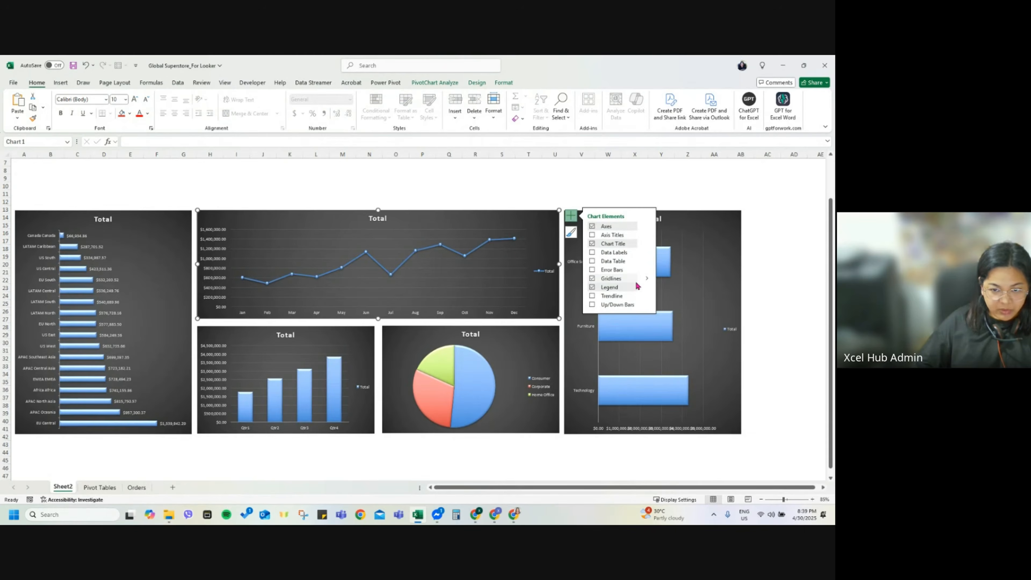
{"action": "left_click", "coordinate": [593, 279]}
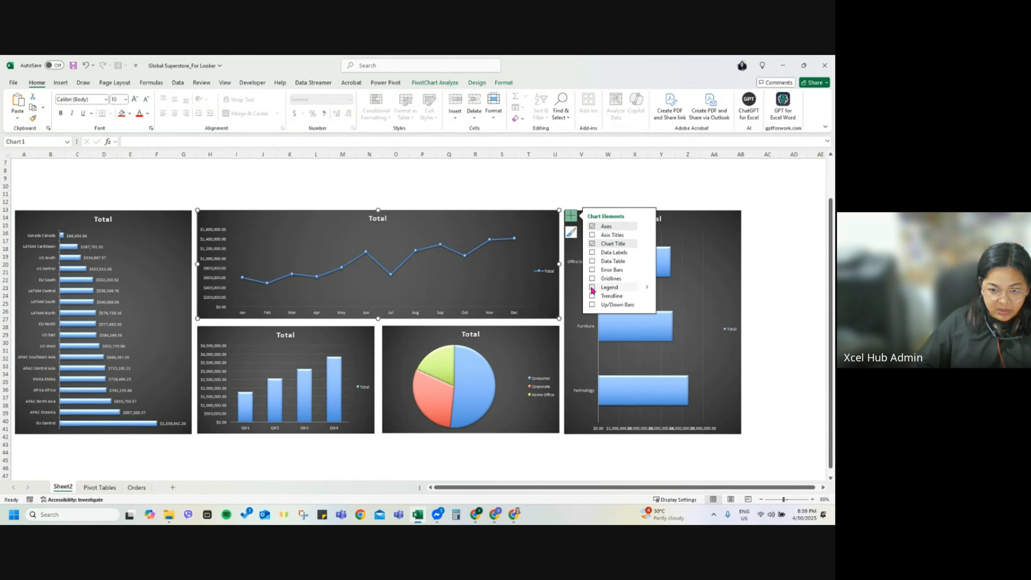
{"action": "left_click", "coordinate": [593, 287]}
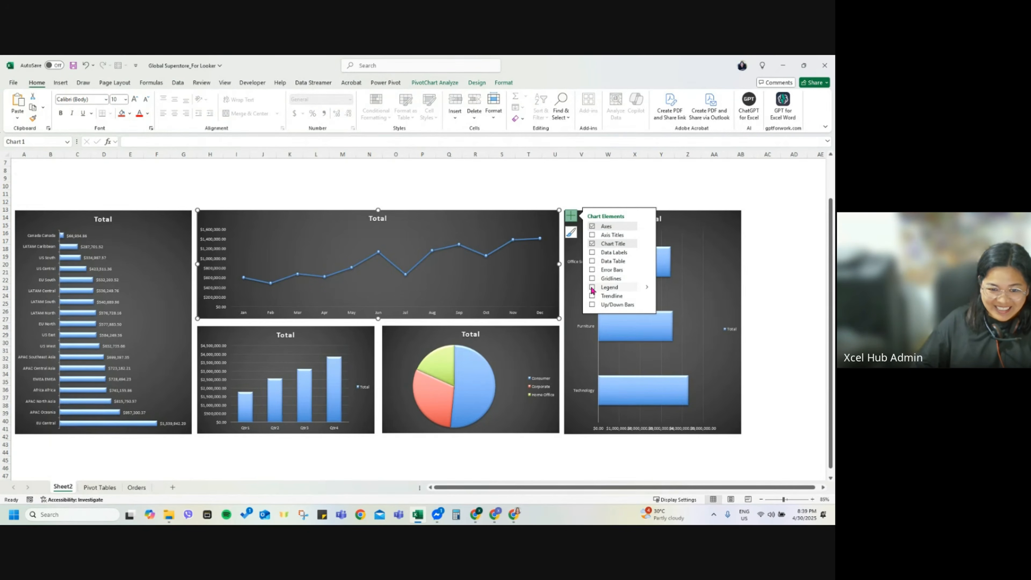
{"action": "left_click", "coordinate": [218, 240]}
{"action": "key", "text": "Delete"}
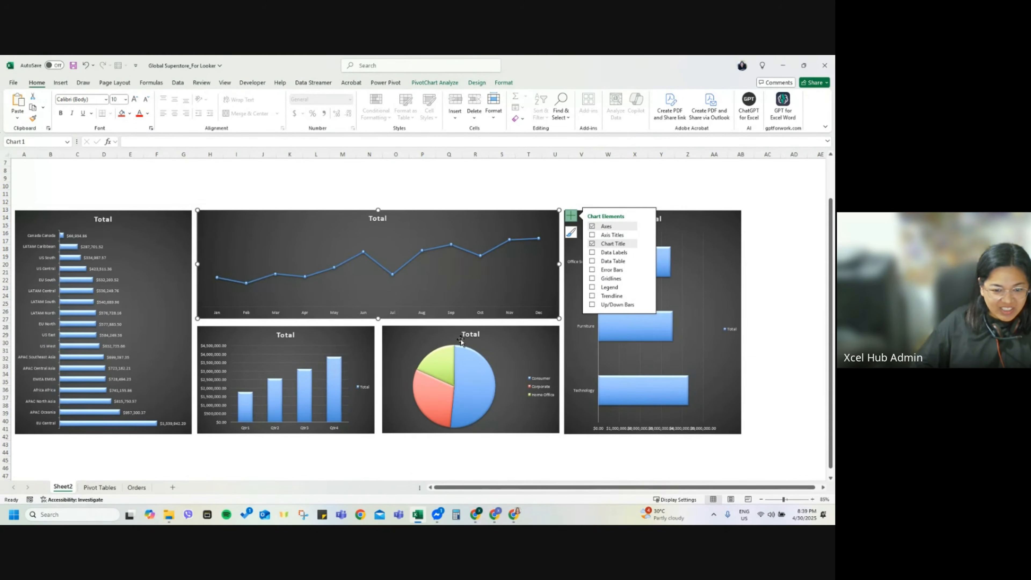
Step: Remove the gridlines, legend and vertical value axis from the quarterly column chart
{"action": "left_click", "coordinate": [360, 348]}
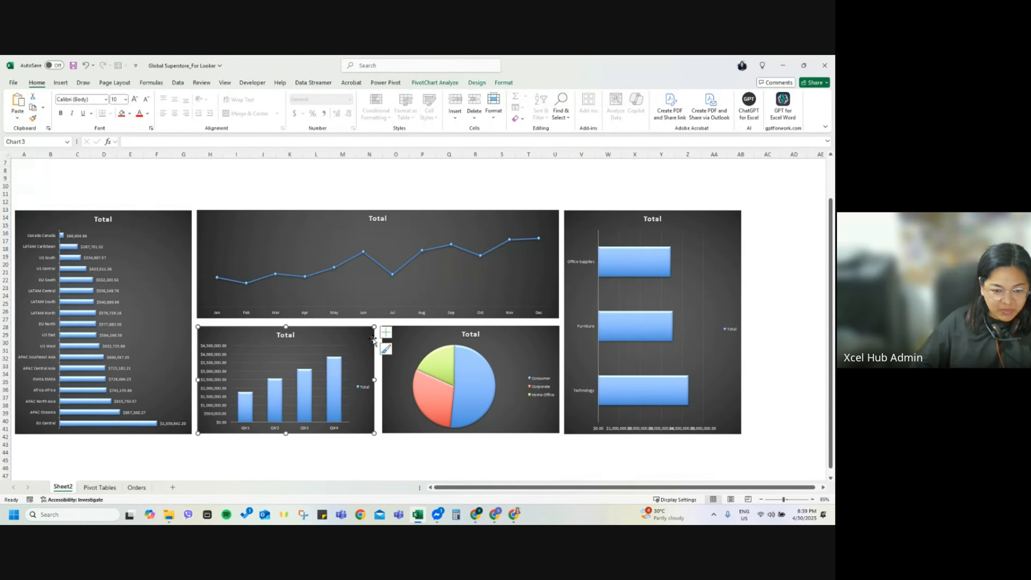
{"action": "left_click", "coordinate": [386, 332]}
{"action": "left_click", "coordinate": [407, 404]}
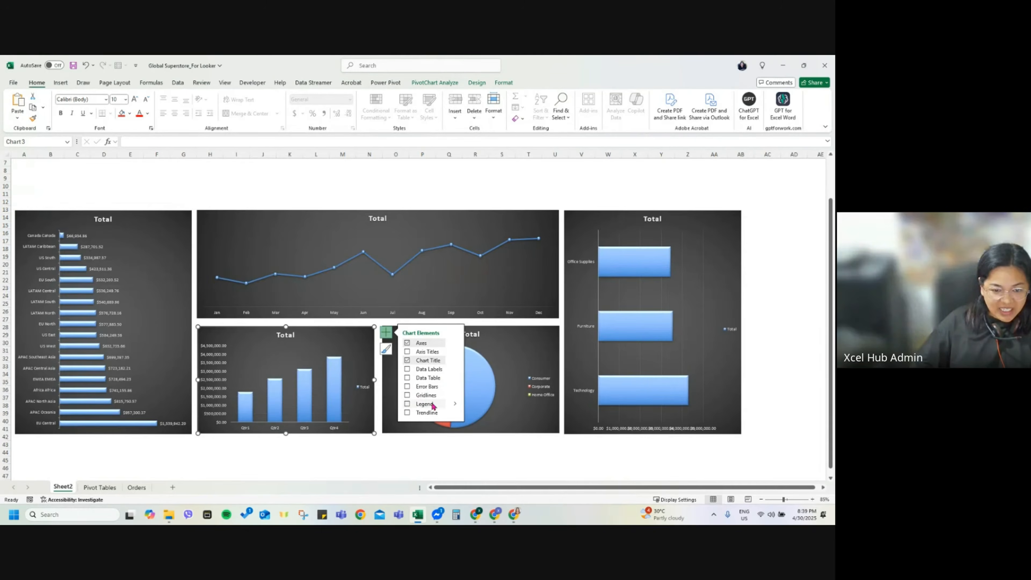
{"action": "left_click", "coordinate": [454, 361]}
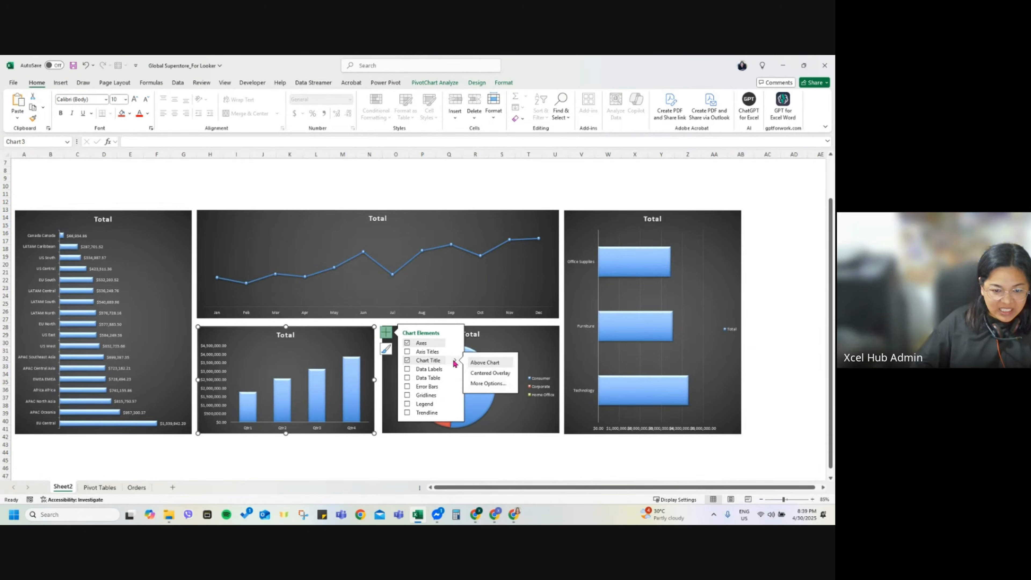
{"action": "left_click", "coordinate": [454, 343]}
{"action": "left_click", "coordinate": [218, 350]}
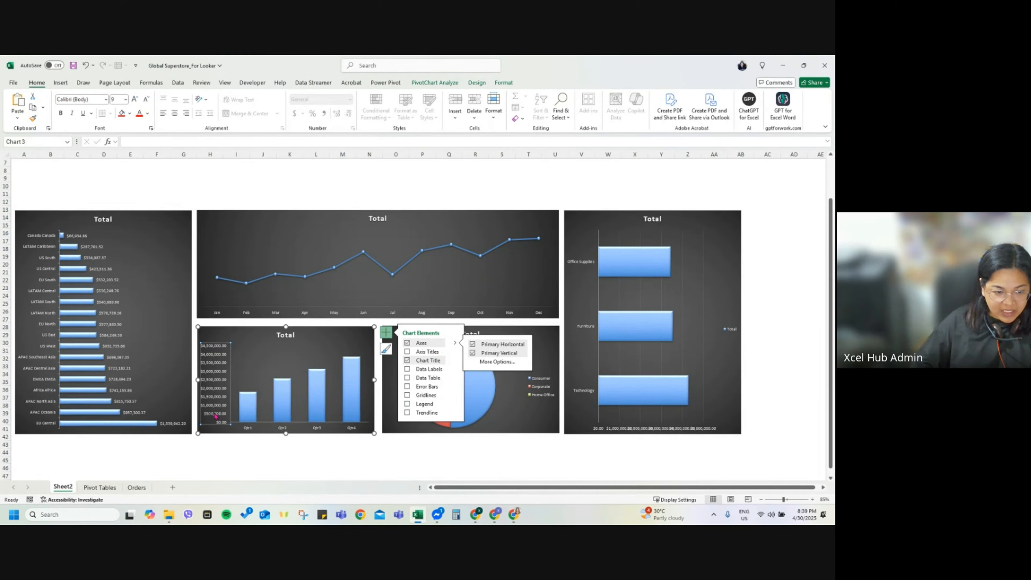
{"action": "key", "text": "Delete"}
{"action": "left_click", "coordinate": [369, 468]}
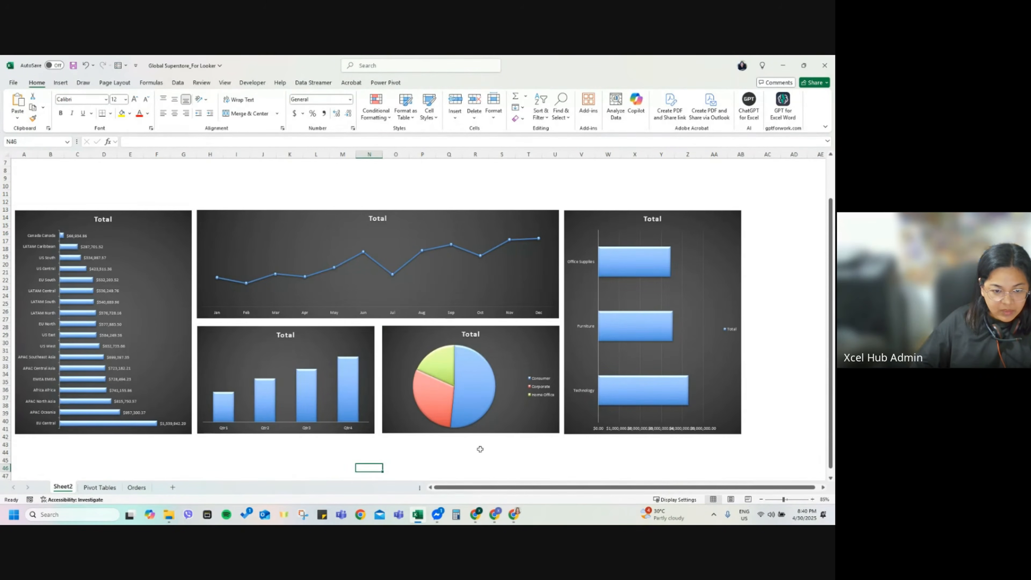
Step: Add data labels in the Above position and a trendline to the monthly line chart
{"action": "left_click", "coordinate": [445, 233]}
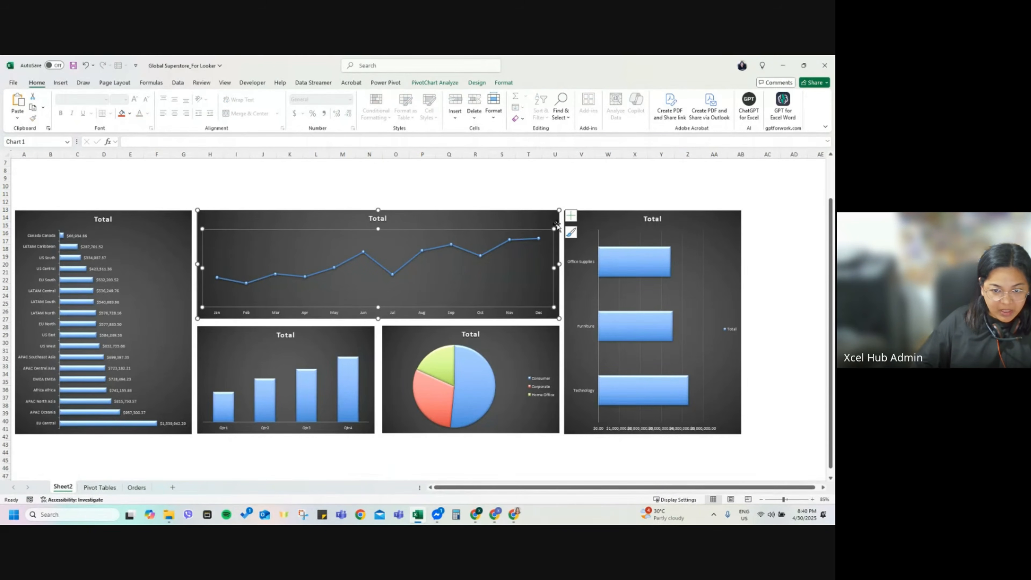
{"action": "left_click", "coordinate": [571, 215]}
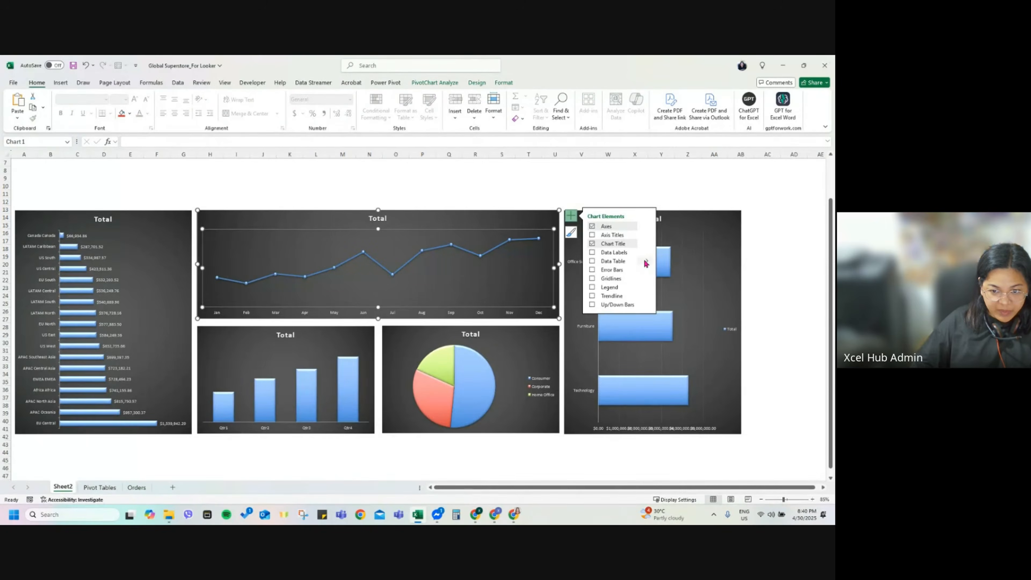
{"action": "left_click", "coordinate": [646, 252]}
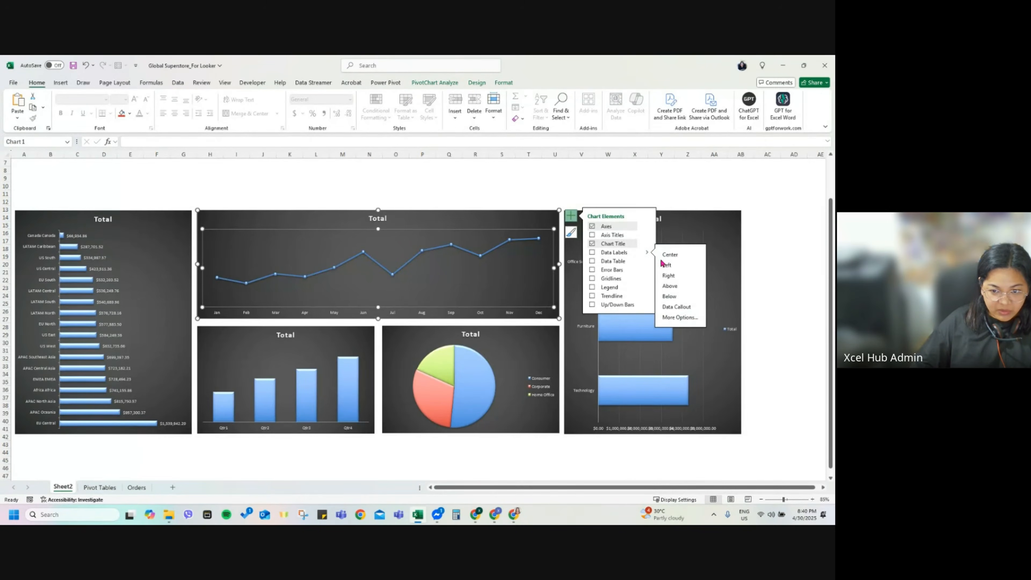
{"action": "left_click", "coordinate": [669, 287]}
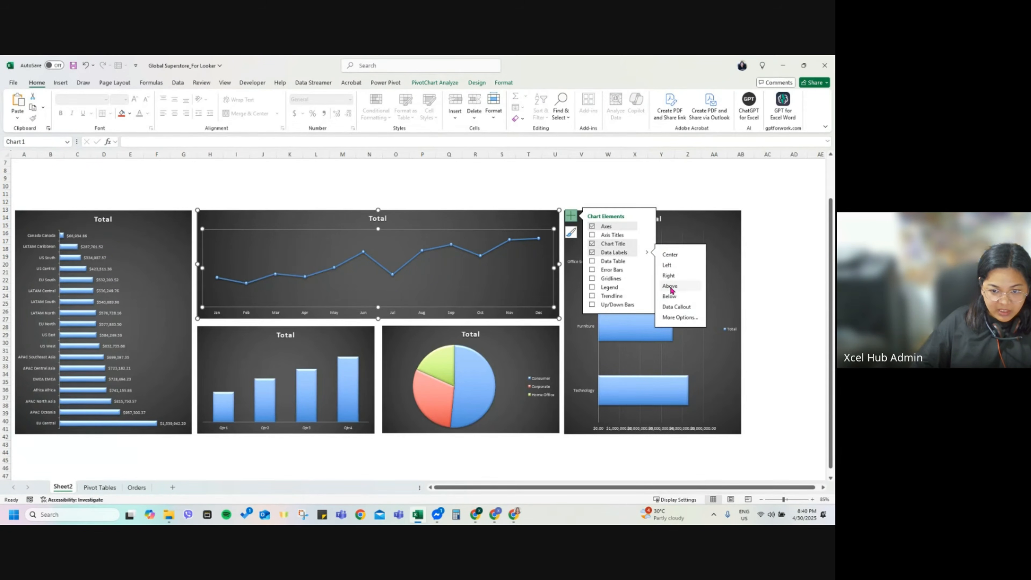
{"action": "left_click", "coordinate": [593, 298]}
Step: Add data labels at the Outside End position to the columns of the quarterly chart
{"action": "left_click", "coordinate": [349, 344]}
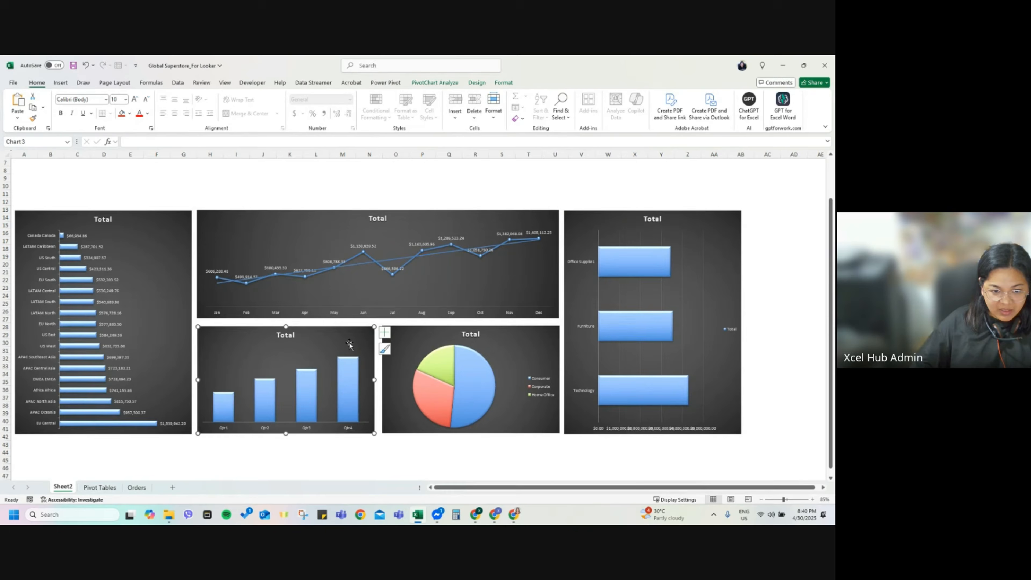
{"action": "left_click", "coordinate": [387, 332]}
{"action": "left_click", "coordinate": [455, 369]}
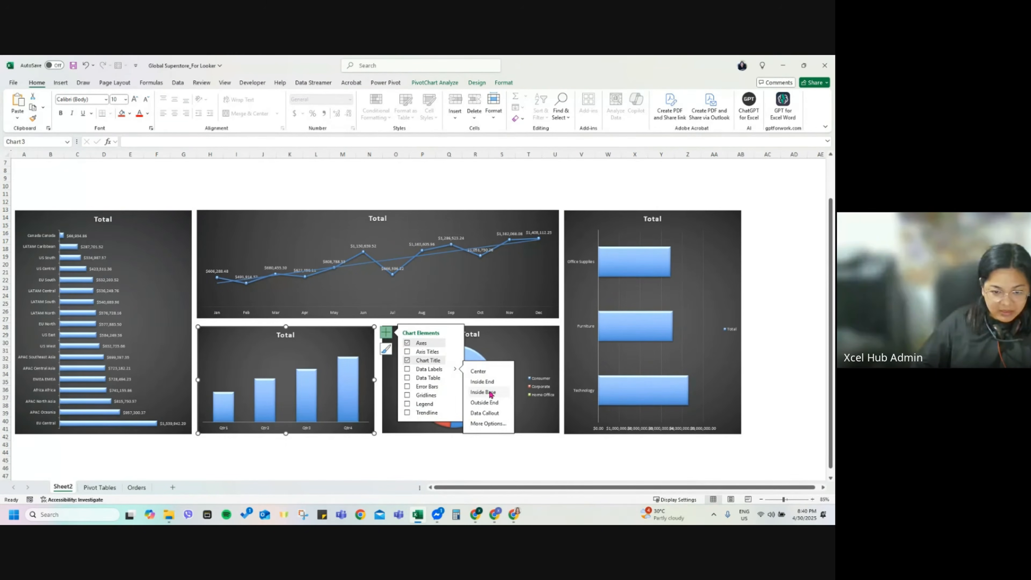
{"action": "left_click", "coordinate": [489, 404]}
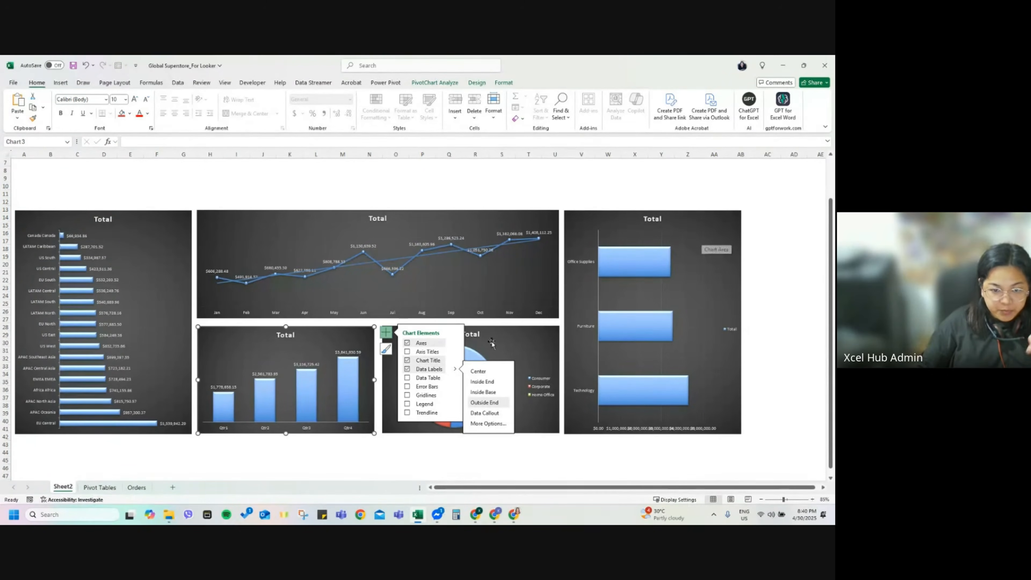
{"action": "left_click", "coordinate": [530, 453]}
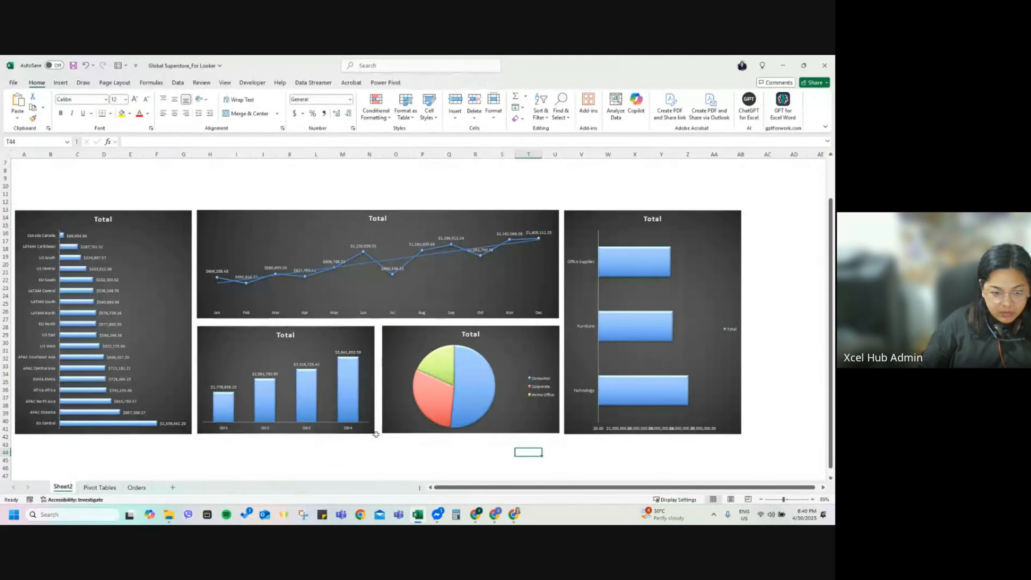
Step: Review the data label position options of the quarterly column chart
{"action": "left_click", "coordinate": [364, 390]}
{"action": "left_click", "coordinate": [387, 332]}
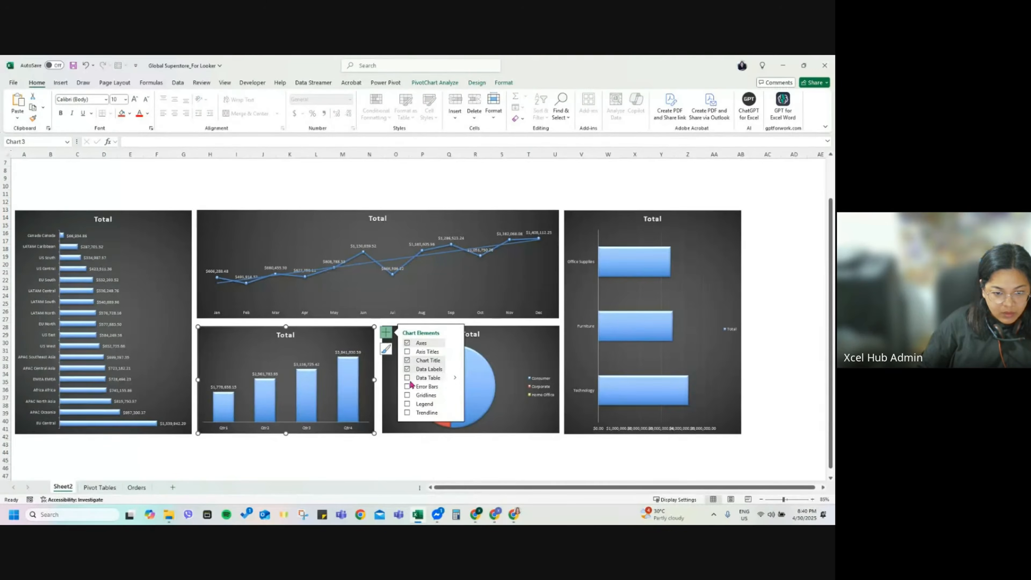
{"action": "left_click", "coordinate": [456, 368]}
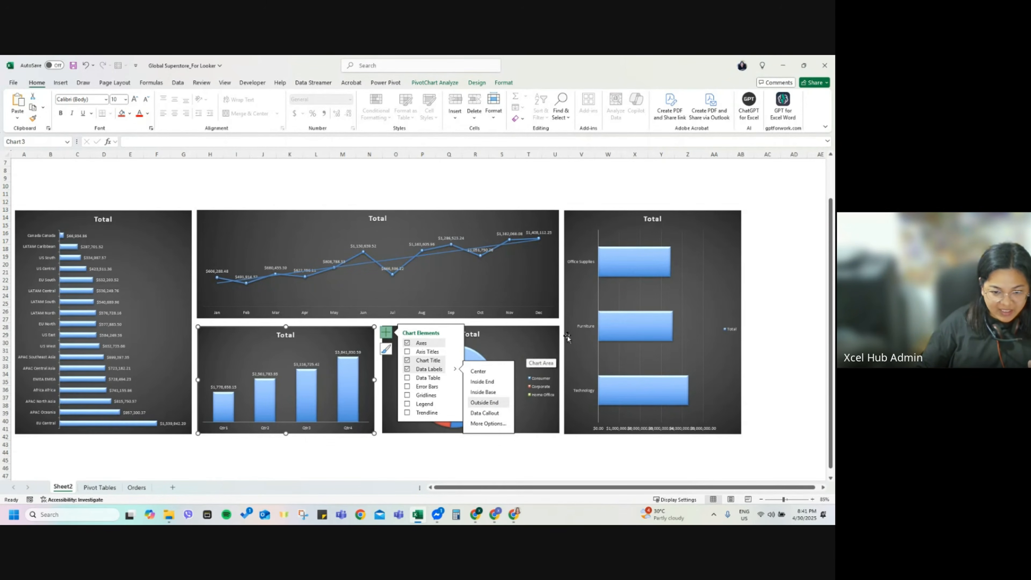
Step: Remove the gridlines and the legend from the product category bar chart
{"action": "left_click", "coordinate": [693, 223]}
{"action": "left_click", "coordinate": [753, 216]}
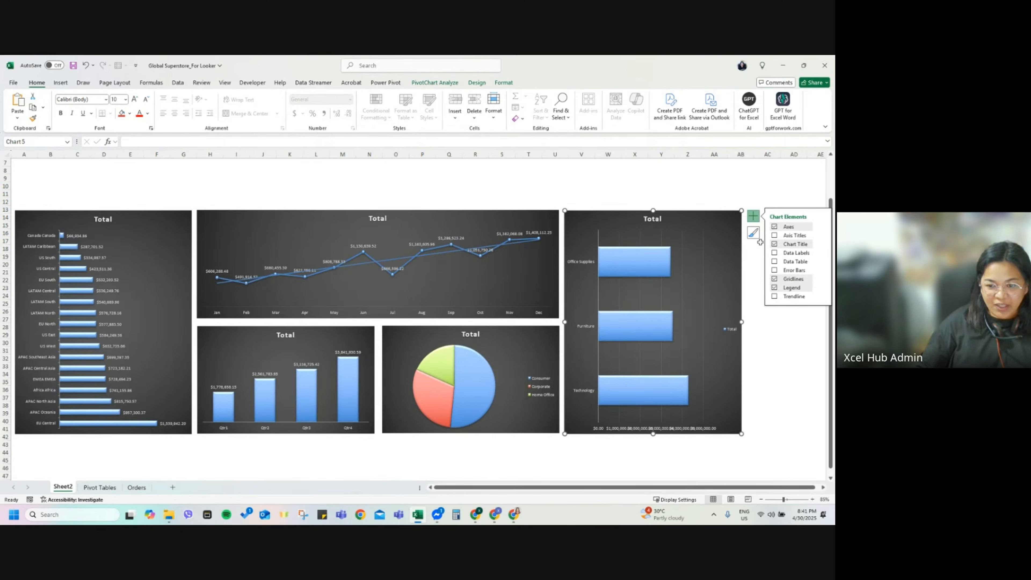
{"action": "left_click", "coordinate": [776, 279]}
{"action": "left_click", "coordinate": [776, 287]}
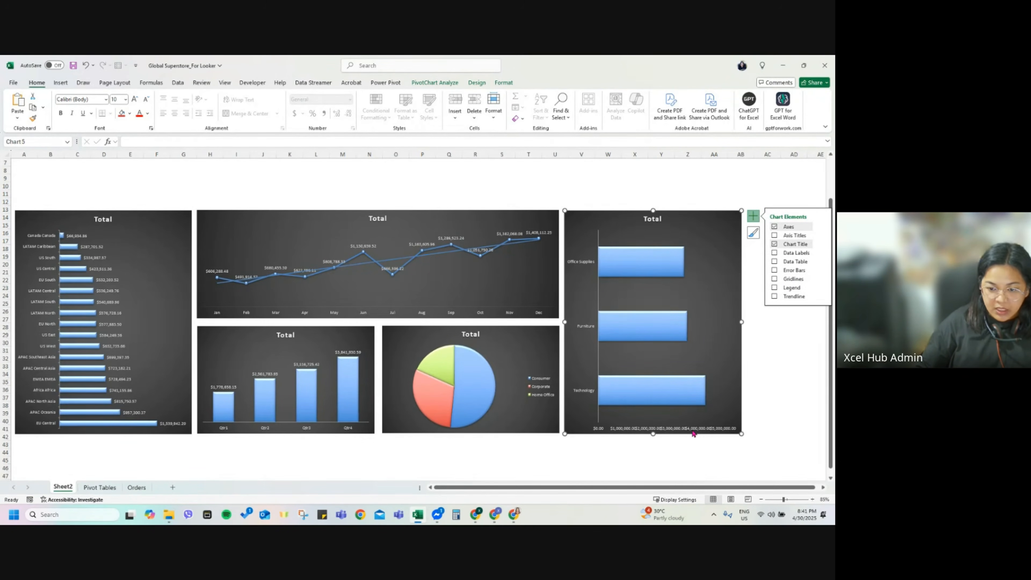
Step: Delete the horizontal value axis of the product category bar chart and add data labels at the Outside End position
{"action": "left_click", "coordinate": [684, 430]}
{"action": "right_click", "coordinate": [686, 429]}
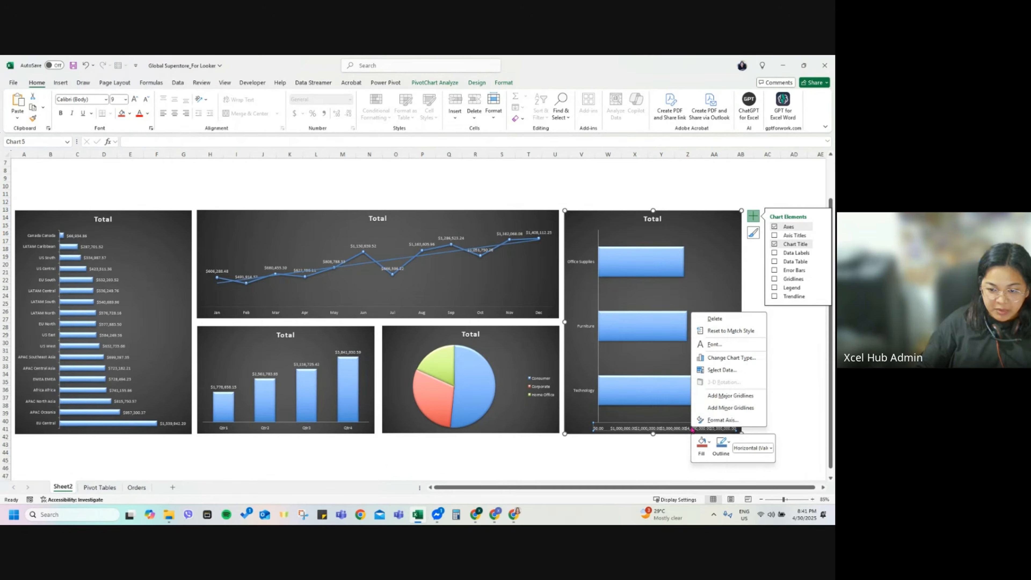
{"action": "left_click", "coordinate": [715, 320]}
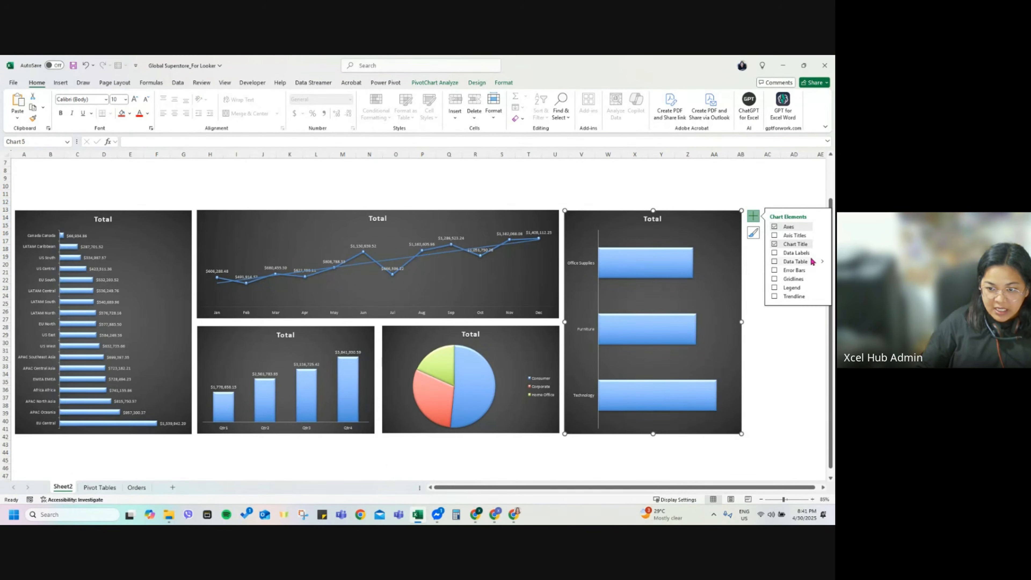
{"action": "left_click", "coordinate": [822, 253]}
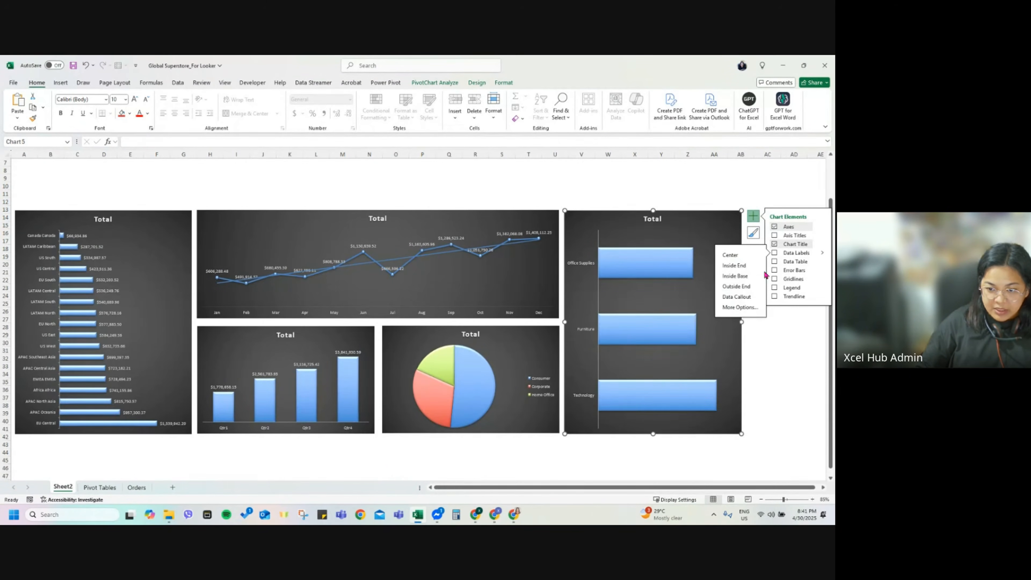
{"action": "left_click", "coordinate": [750, 288]}
{"action": "left_click", "coordinate": [767, 366]}
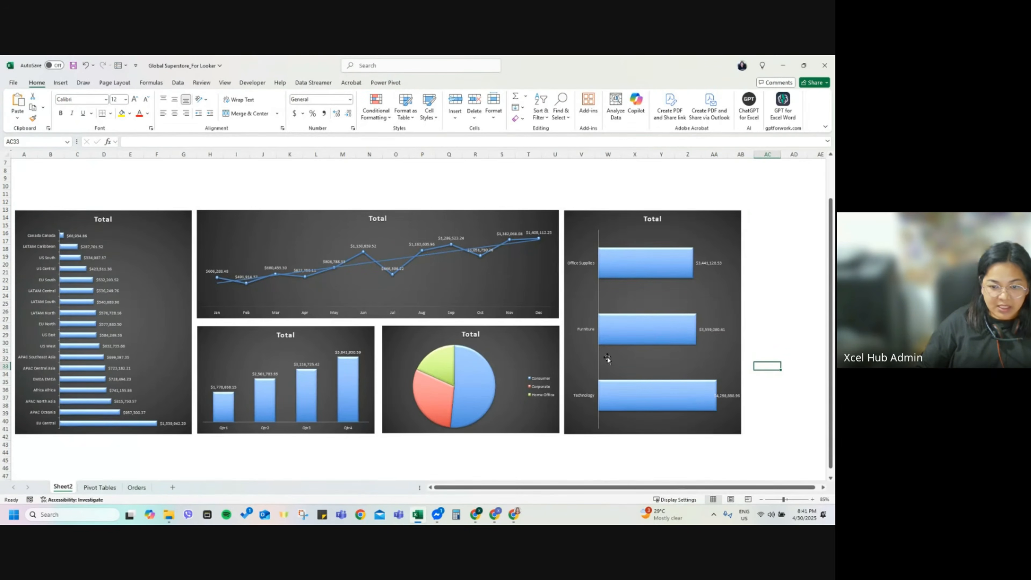
Step: Remove the legend from the customer segment pie chart and add data labels in the Data Callout style
{"action": "left_click", "coordinate": [519, 390]}
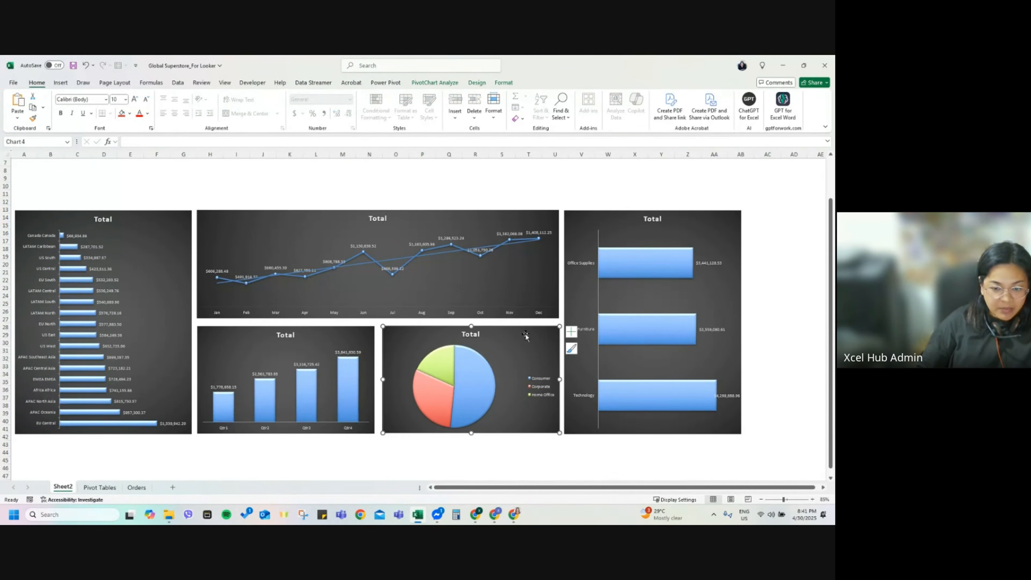
{"action": "left_click", "coordinate": [545, 384]}
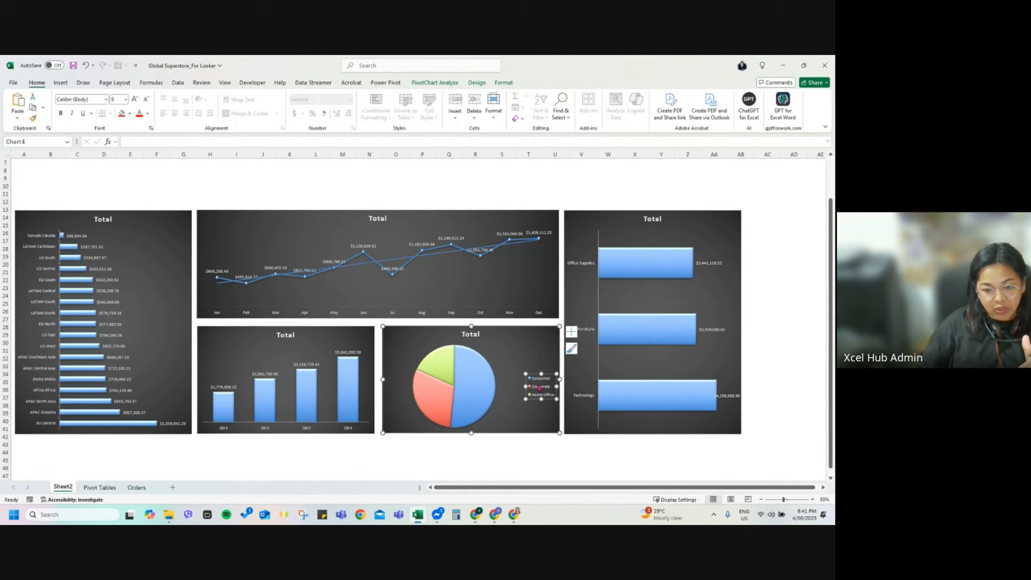
{"action": "left_click", "coordinate": [449, 368]}
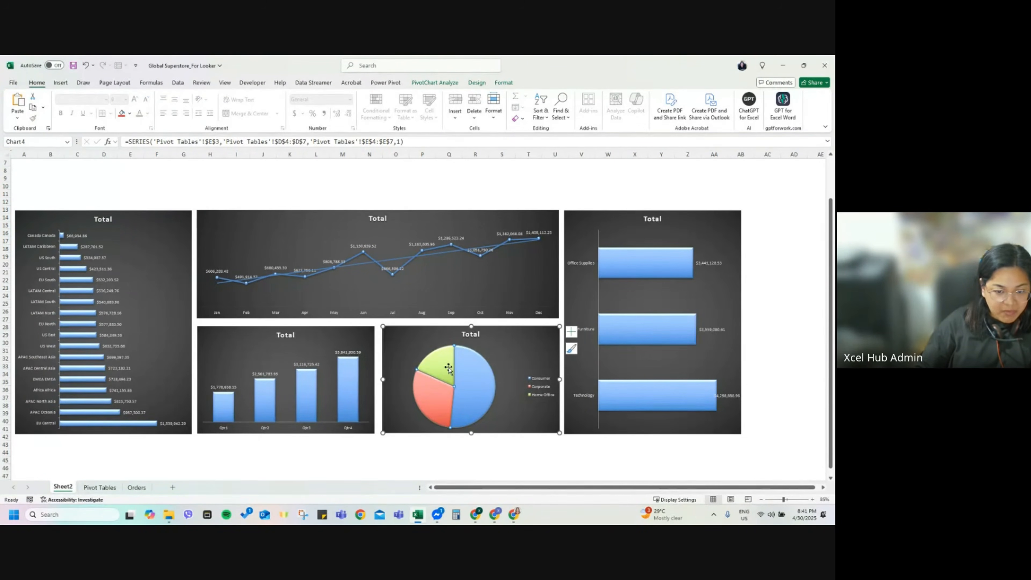
{"action": "left_click", "coordinate": [542, 357]}
{"action": "left_click", "coordinate": [571, 331]}
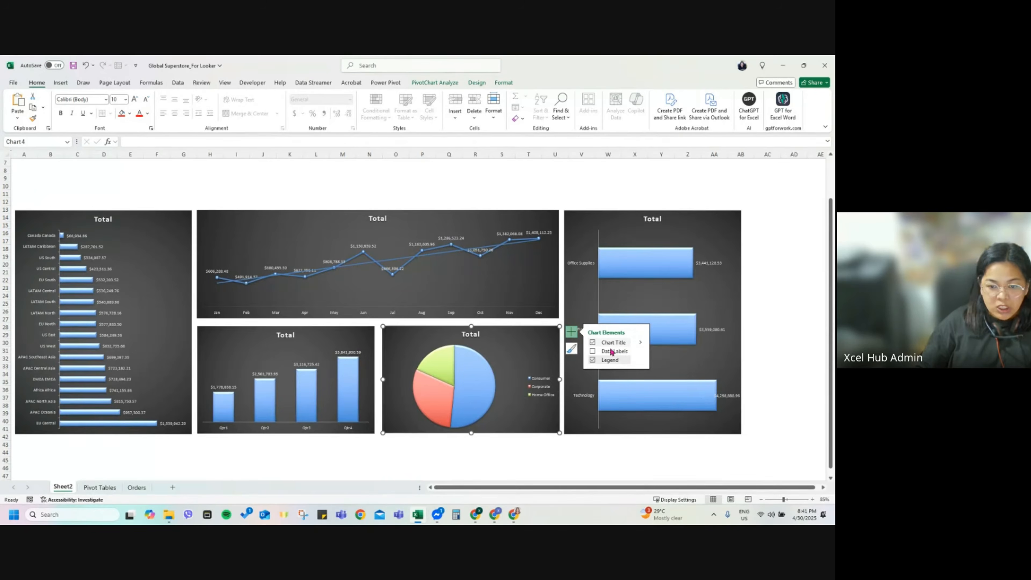
{"action": "left_click", "coordinate": [593, 360]}
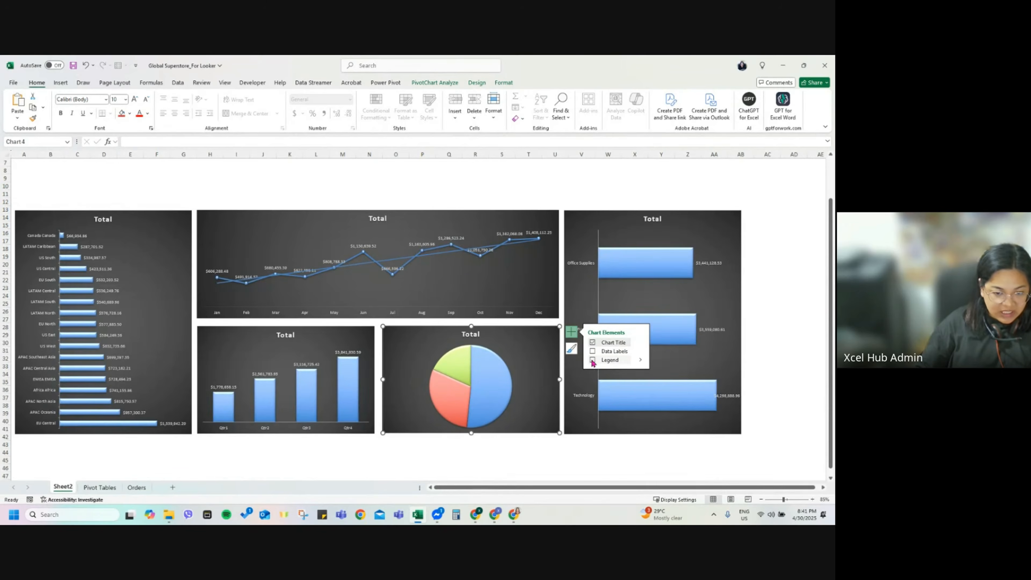
{"action": "left_click", "coordinate": [642, 353]}
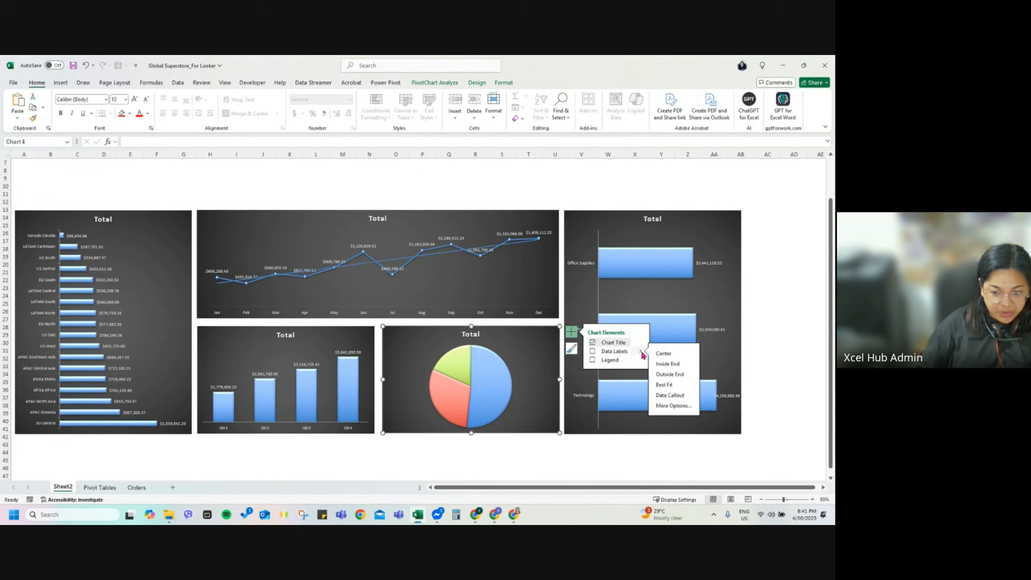
{"action": "left_click", "coordinate": [666, 396]}
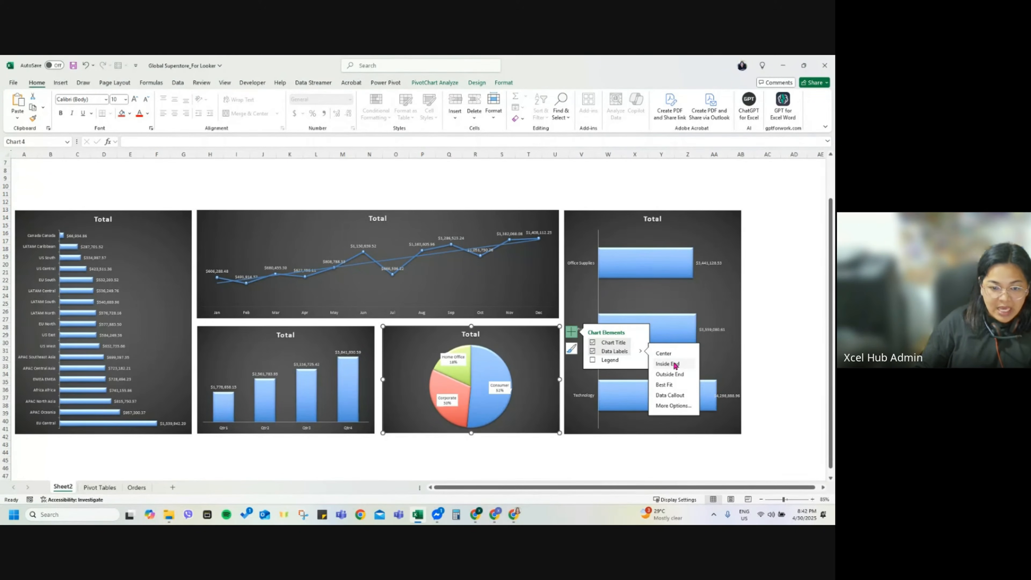
Step: Examine the slices and callout labels of the customer segment pie chart along with its data label options
{"action": "left_click", "coordinate": [474, 420]}
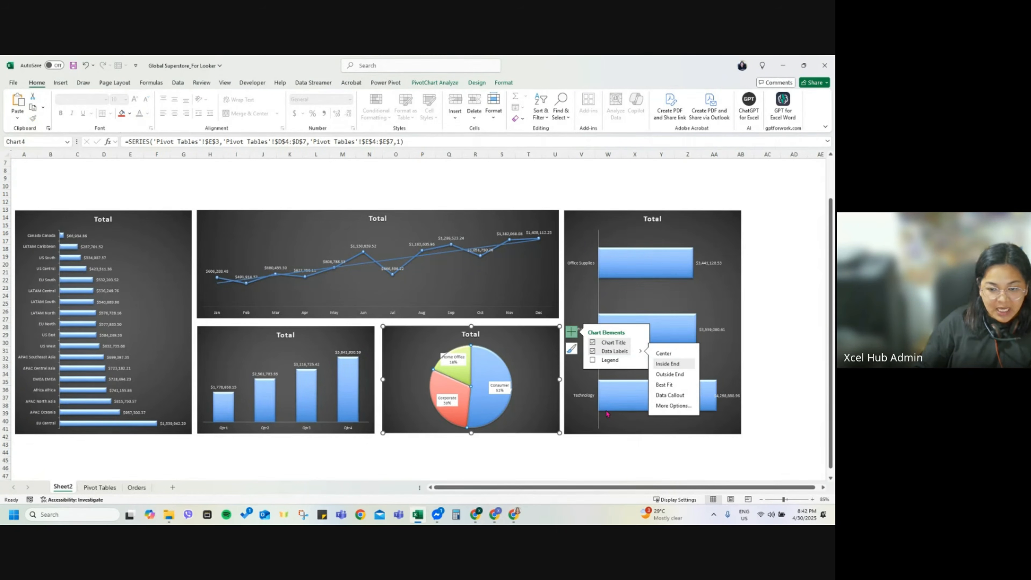
{"action": "left_click", "coordinate": [447, 363]}
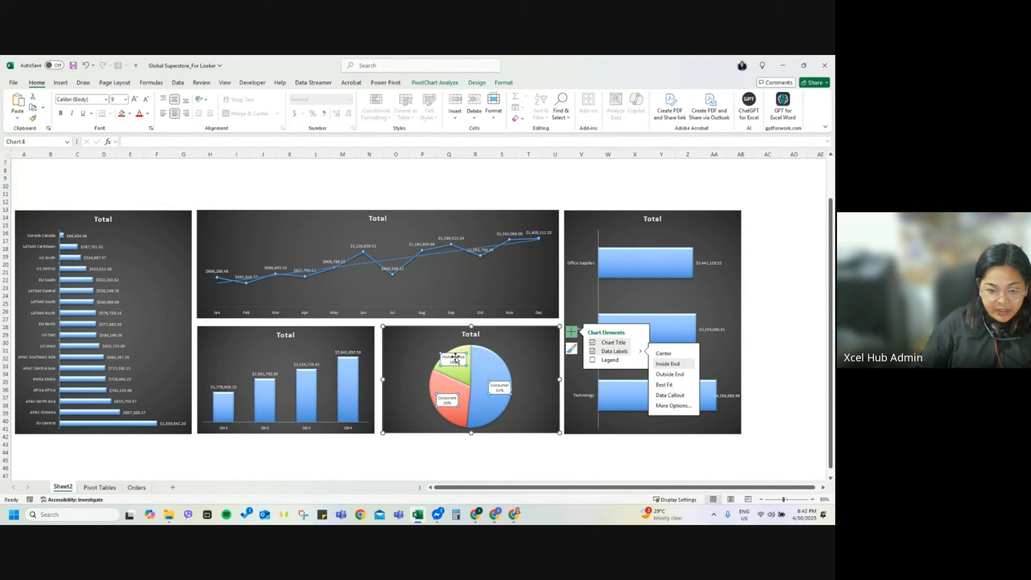
{"action": "mouse_move", "coordinate": [450, 419]}
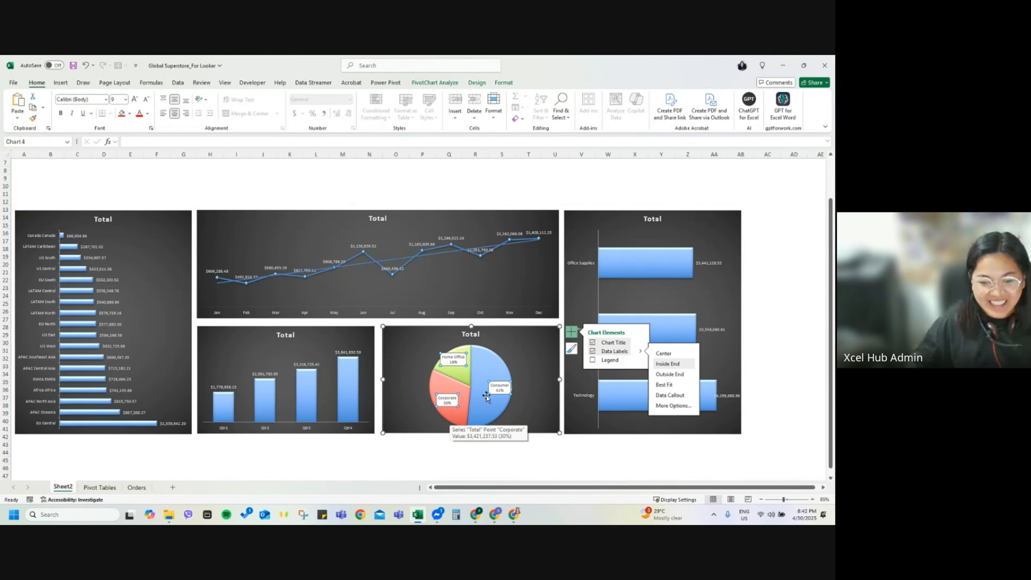
{"action": "left_click", "coordinate": [641, 352]}
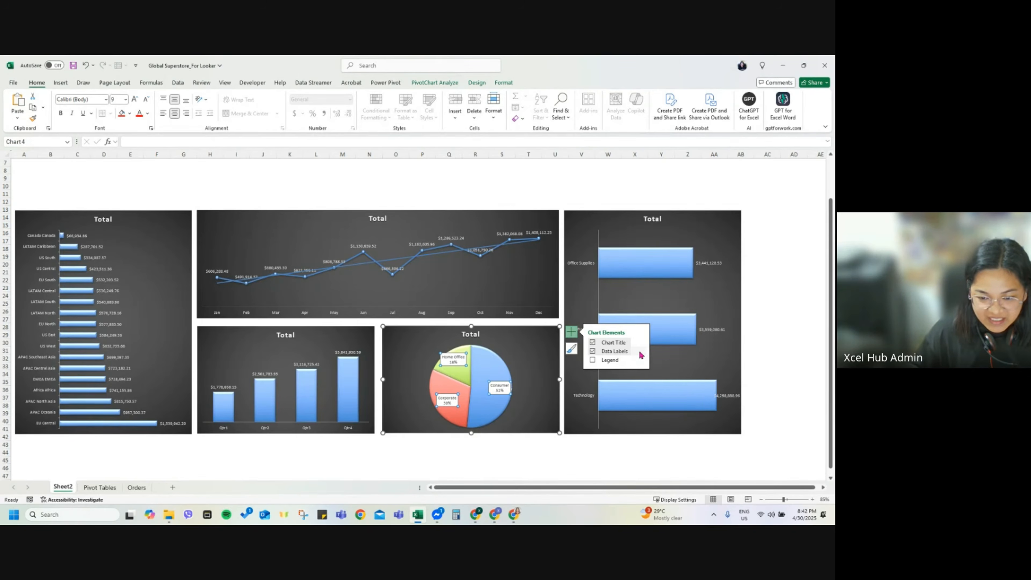
{"action": "left_click", "coordinate": [641, 352]}
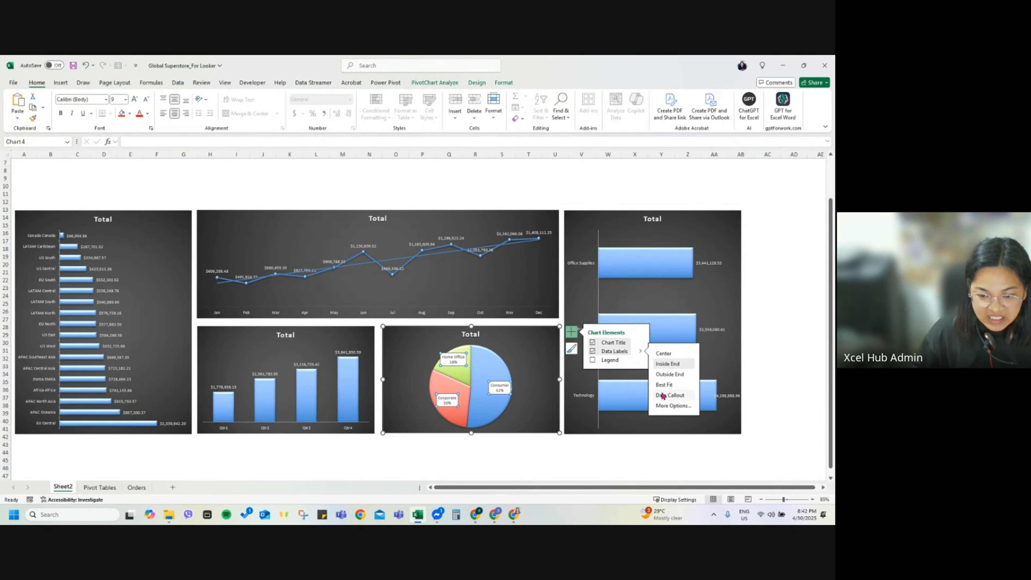
{"action": "left_click", "coordinate": [680, 398]}
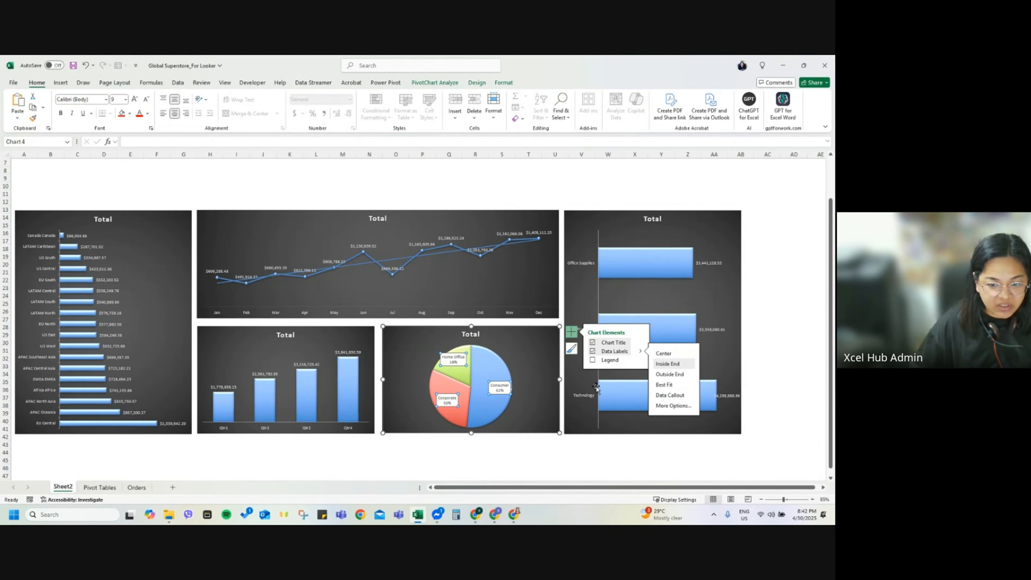
{"action": "left_click", "coordinate": [332, 454]}
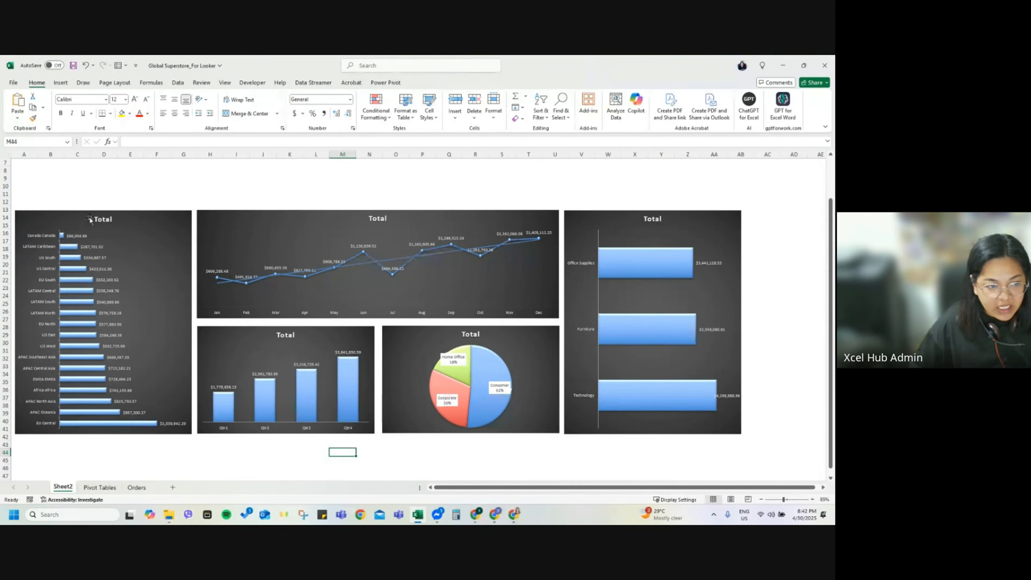
Step: Inspect the title, data labels and category axis of the regional bar chart, and the labels and month axis of the line chart
{"action": "left_click", "coordinate": [100, 220]}
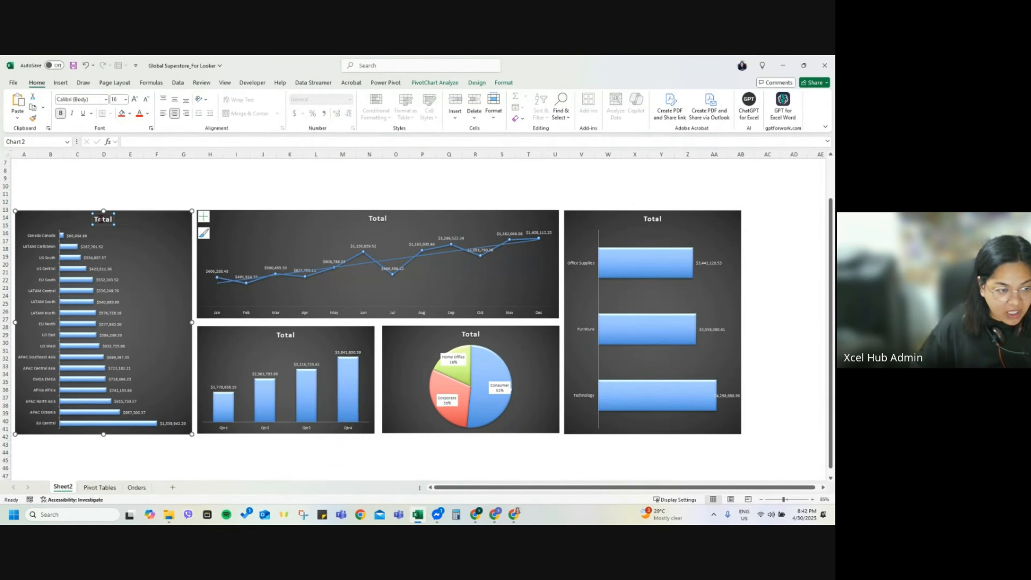
{"action": "double_click", "coordinate": [102, 220]}
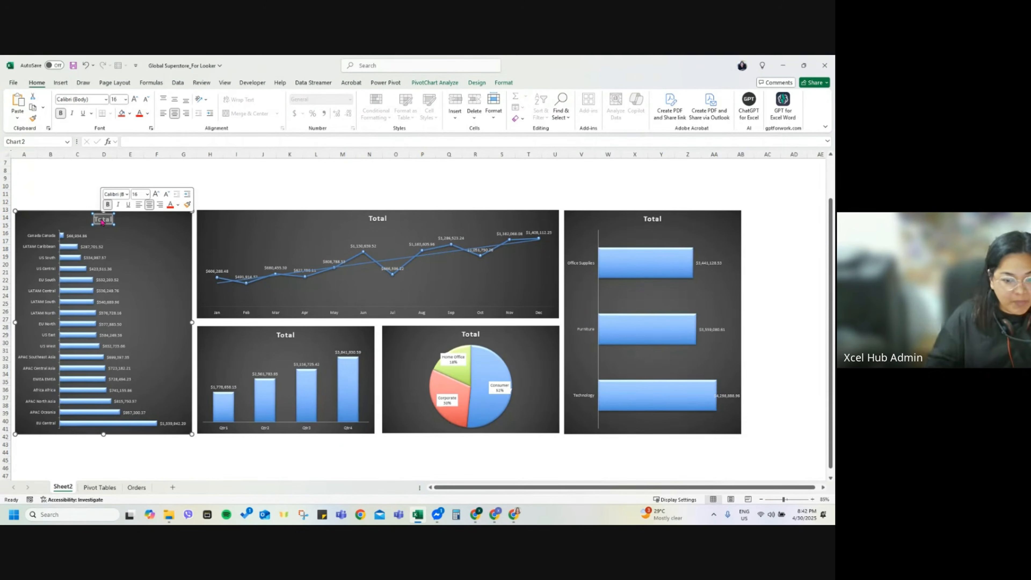
{"action": "left_click", "coordinate": [97, 249]}
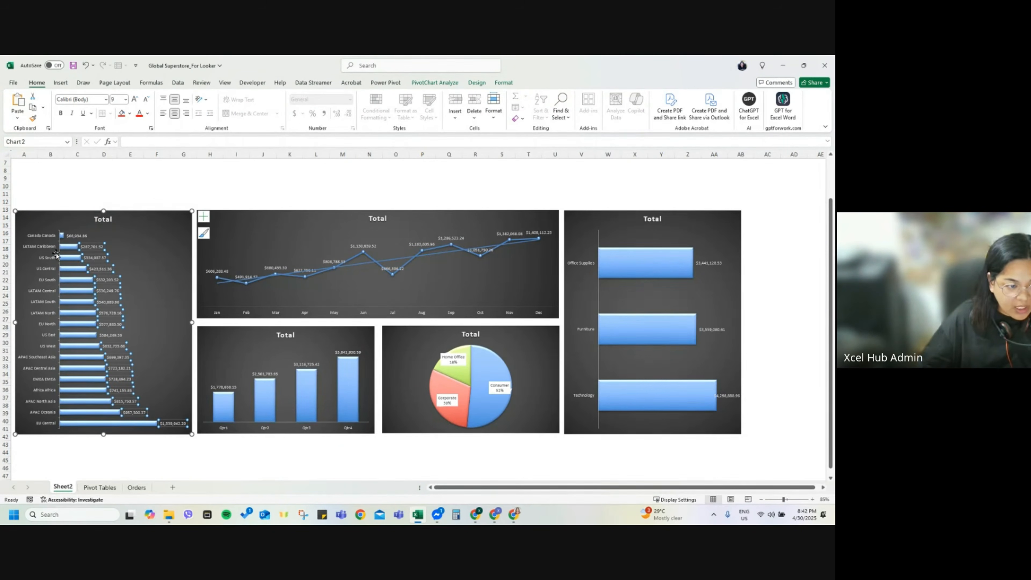
{"action": "left_click", "coordinate": [41, 252]}
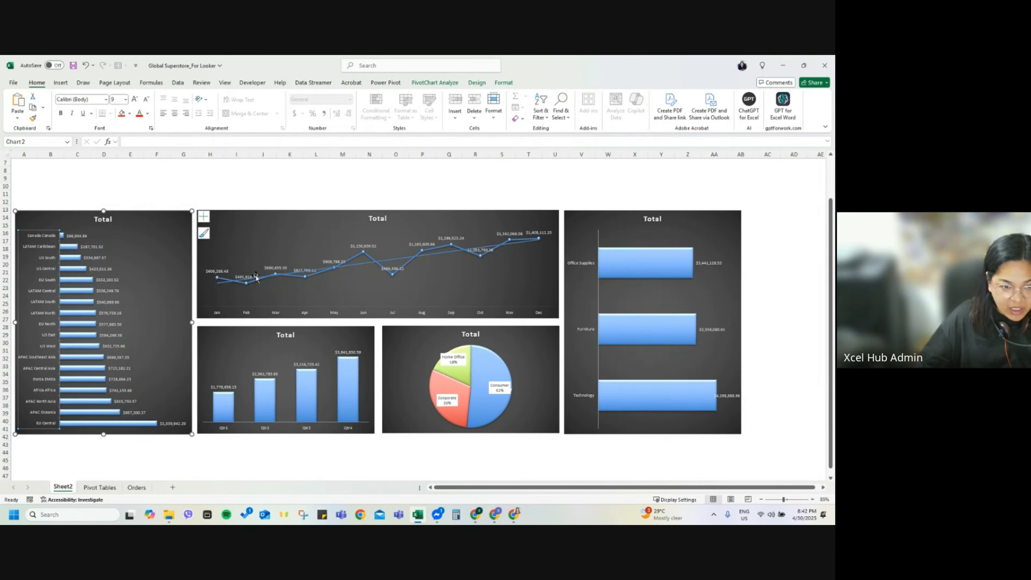
{"action": "left_click", "coordinate": [266, 270]}
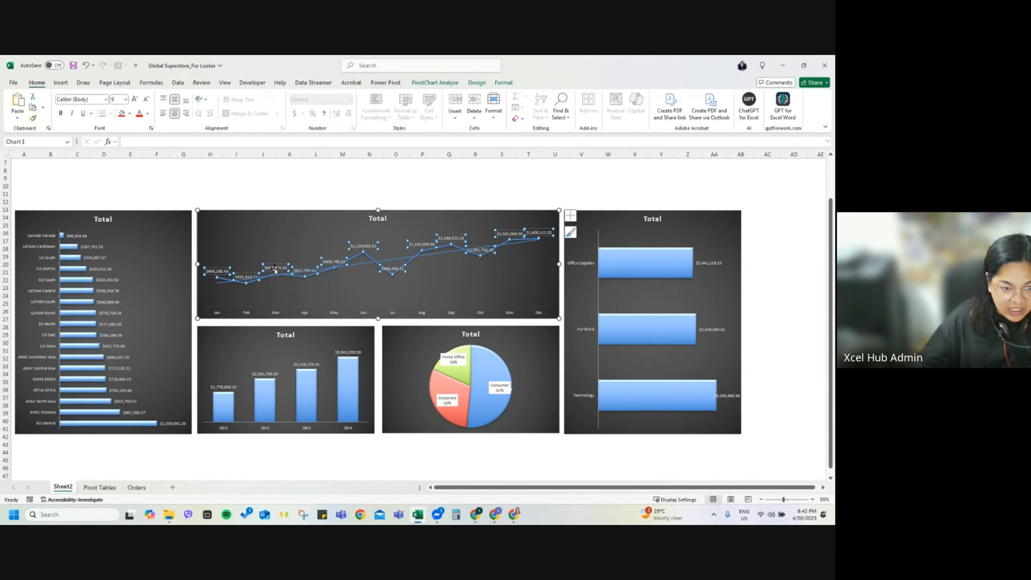
{"action": "left_click", "coordinate": [248, 315]}
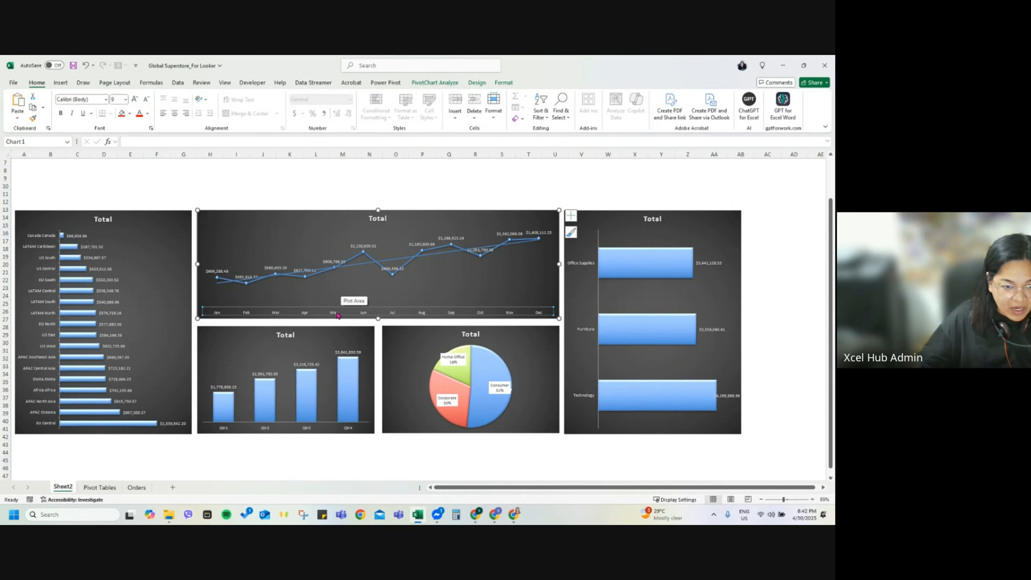
Step: Change the title of the monthly line chart to "Monthly Net Sales" and close the title formatting options
{"action": "left_click", "coordinate": [378, 220]}
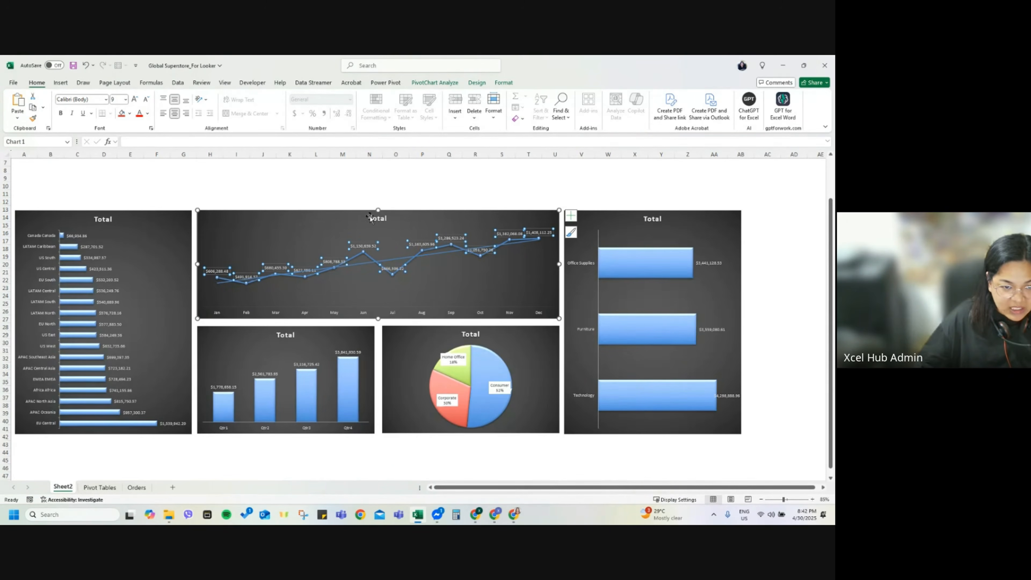
{"action": "double_click", "coordinate": [377, 220]}
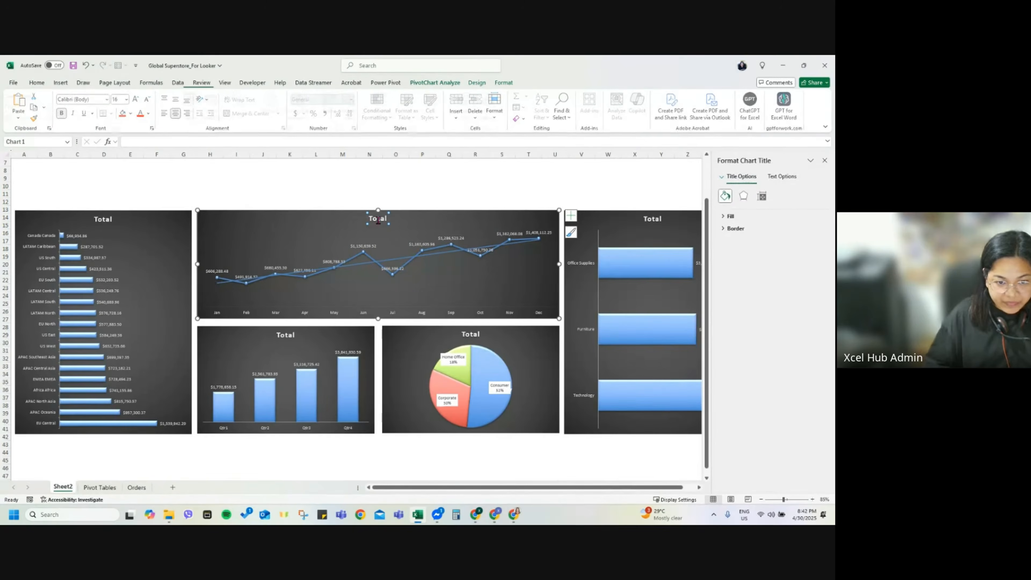
{"action": "type", "text": "Mon"}
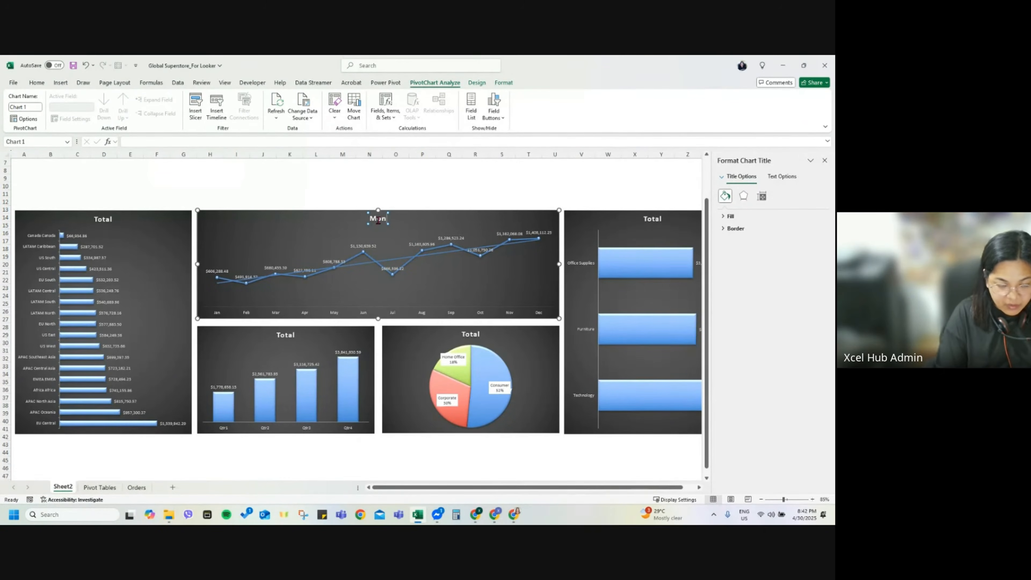
{"action": "type", "text": "thly Net Sales"}
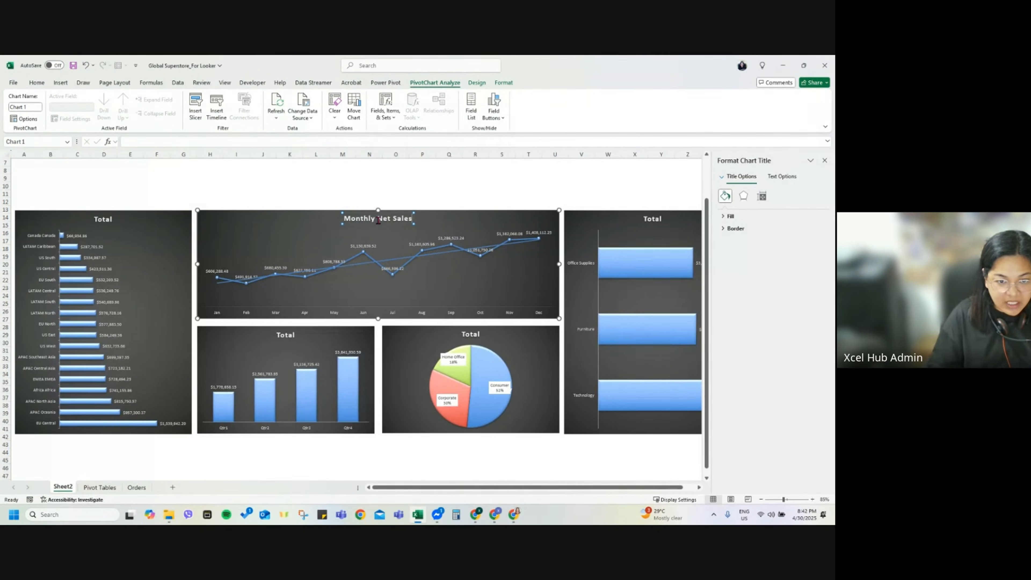
{"action": "left_click", "coordinate": [825, 160]}
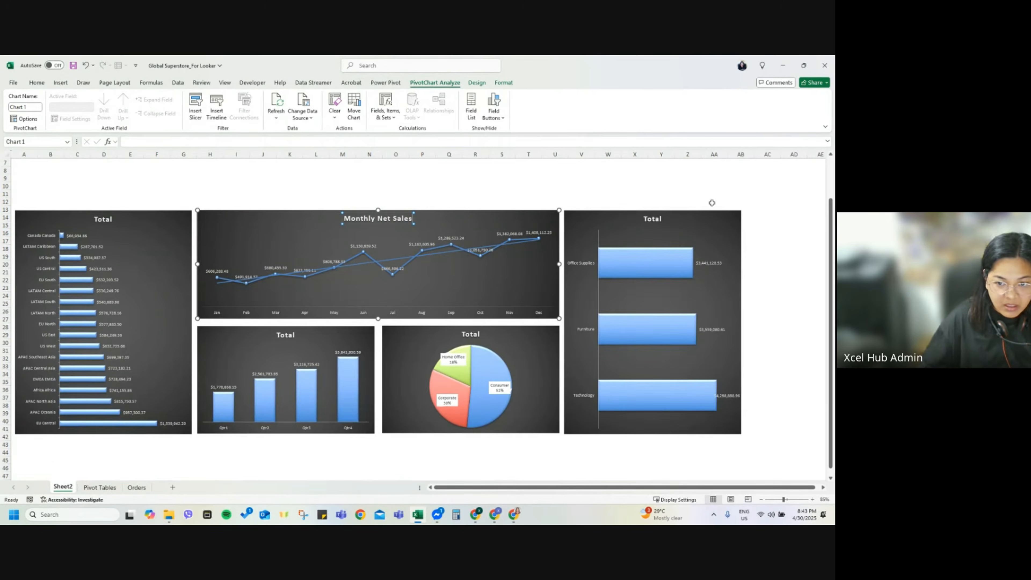
Step: Change the title of the product category bar chart to "Net Sales by Category"
{"action": "left_click", "coordinate": [715, 263]}
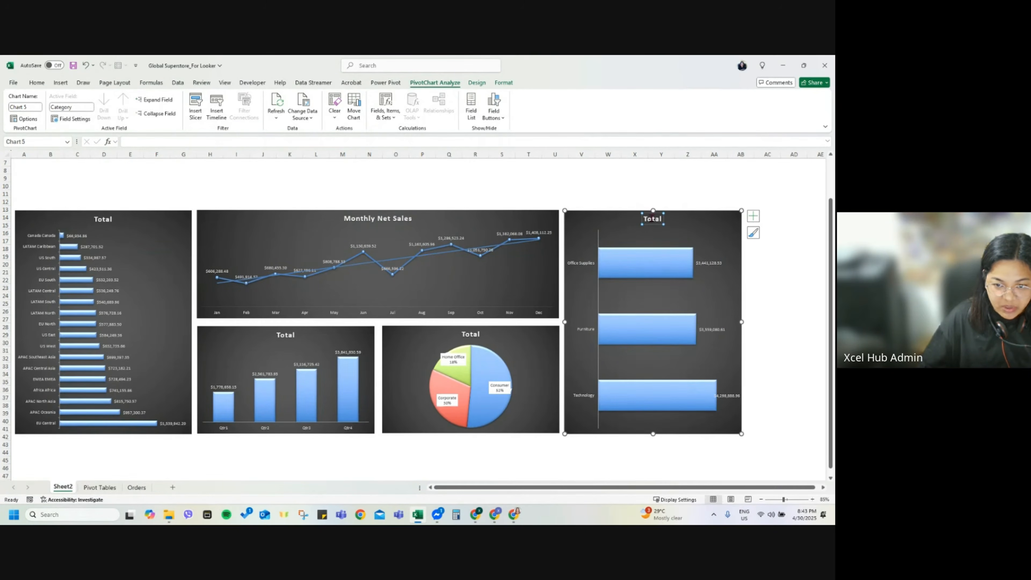
{"action": "left_click", "coordinate": [653, 220]}
{"action": "double_click", "coordinate": [653, 219]}
{"action": "type", "text": "Net Sales buy"}
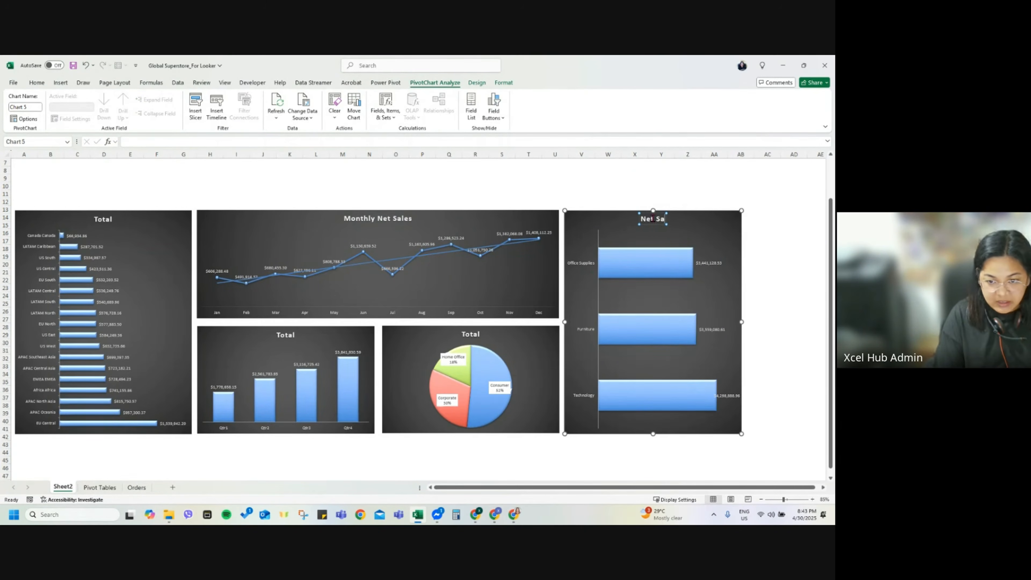
{"action": "key", "text": "BackSpace"}
{"action": "key", "text": "BackSpace"}
{"action": "key", "text": "BackSpace"}
{"action": "key", "text": "BackSpace"}
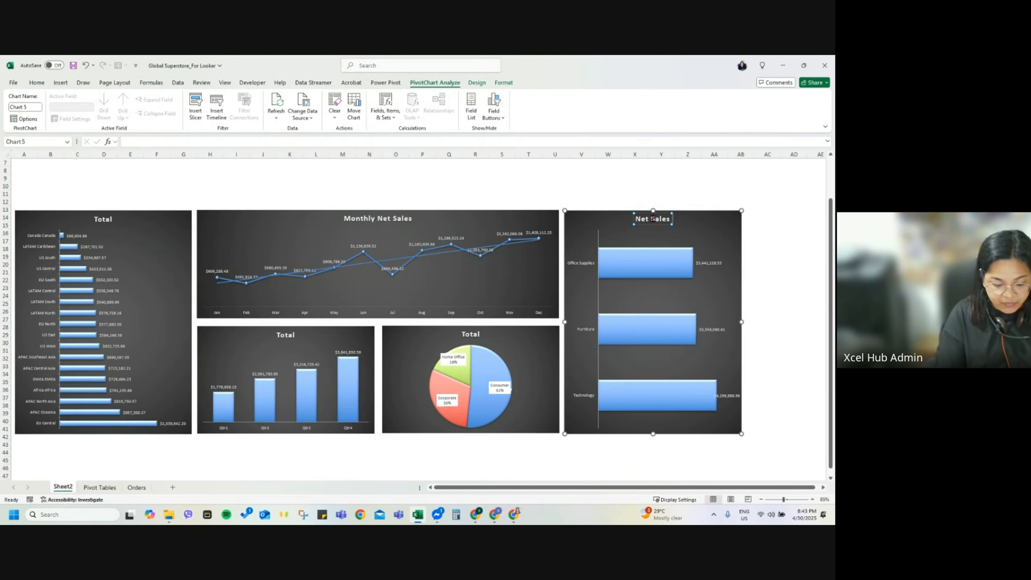
{"action": "type", "text": "by Category"}
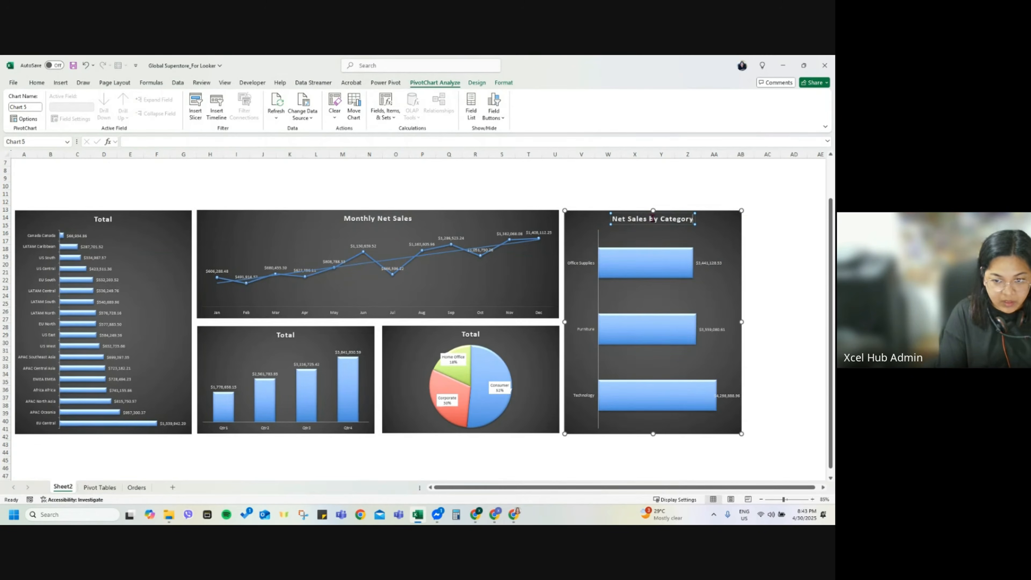
Step: Replace the customer segment pie chart's title with "Net Sales by"
{"action": "left_click", "coordinate": [471, 336]}
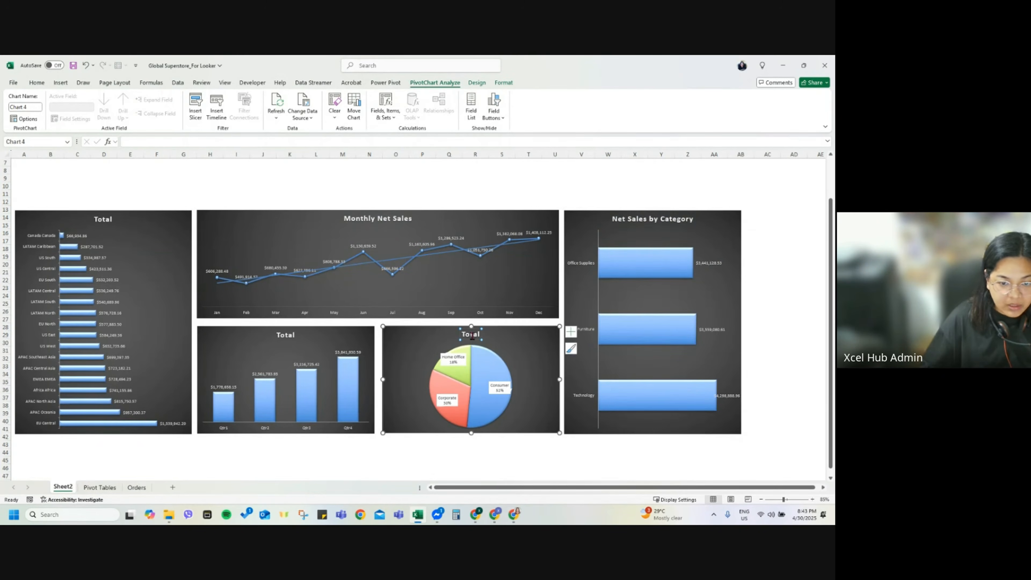
{"action": "double_click", "coordinate": [471, 336]}
{"action": "type", "text": "Net Sa"}
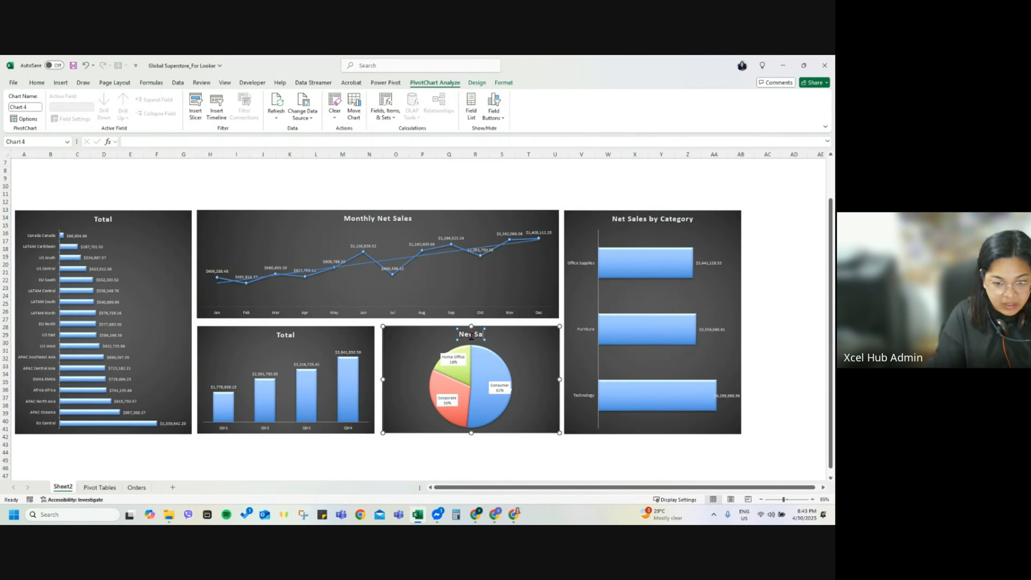
{"action": "type", "text": "les by"}
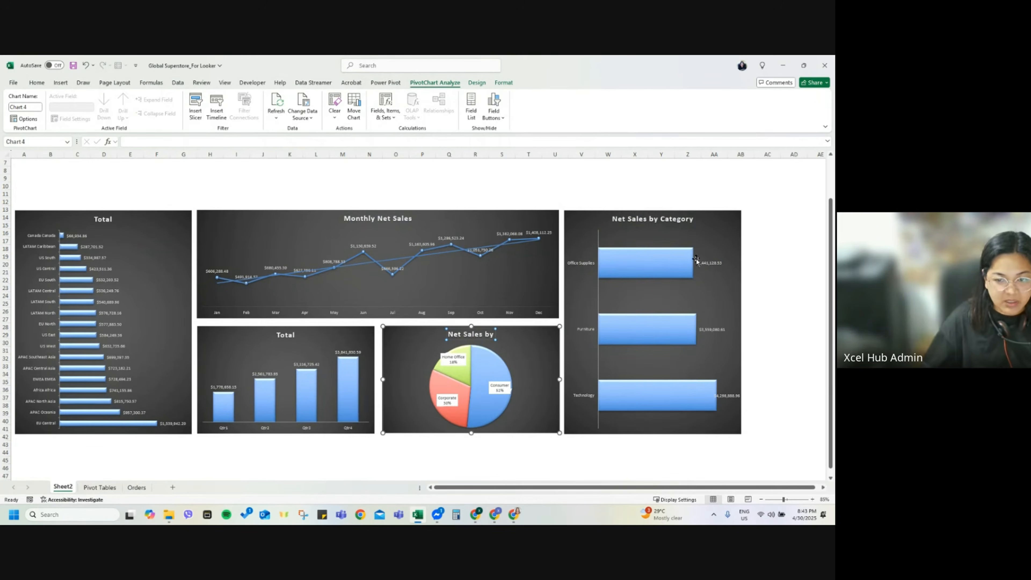
Step: Retitle the product category bar chart "Net Sales by Segment" and complete the pie chart's title as "Net Sales by Category"
{"action": "left_click", "coordinate": [674, 220]}
{"action": "double_click", "coordinate": [674, 219]}
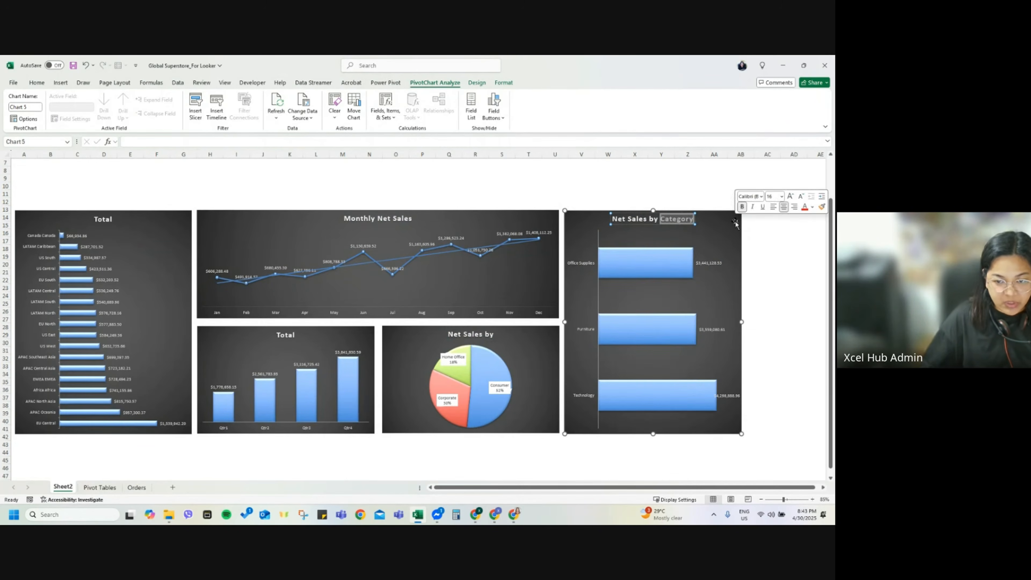
{"action": "type", "text": "Segment"}
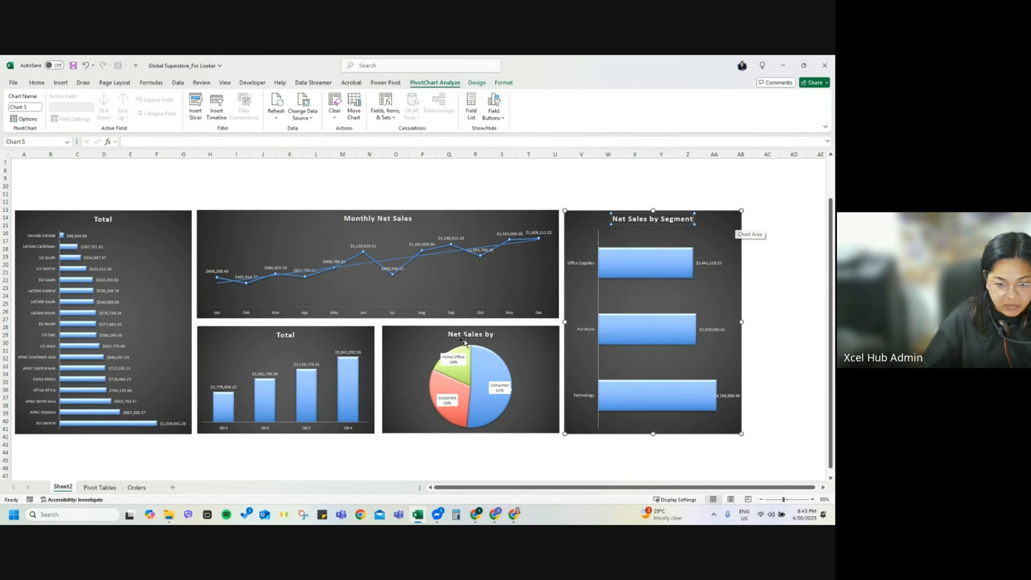
{"action": "left_click", "coordinate": [491, 333]}
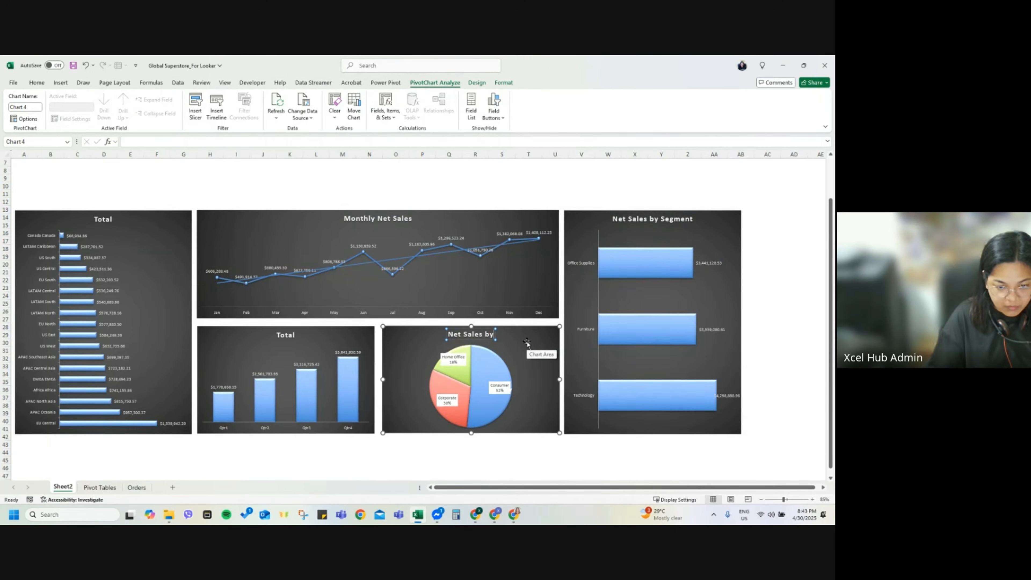
{"action": "type", "text": "Category"}
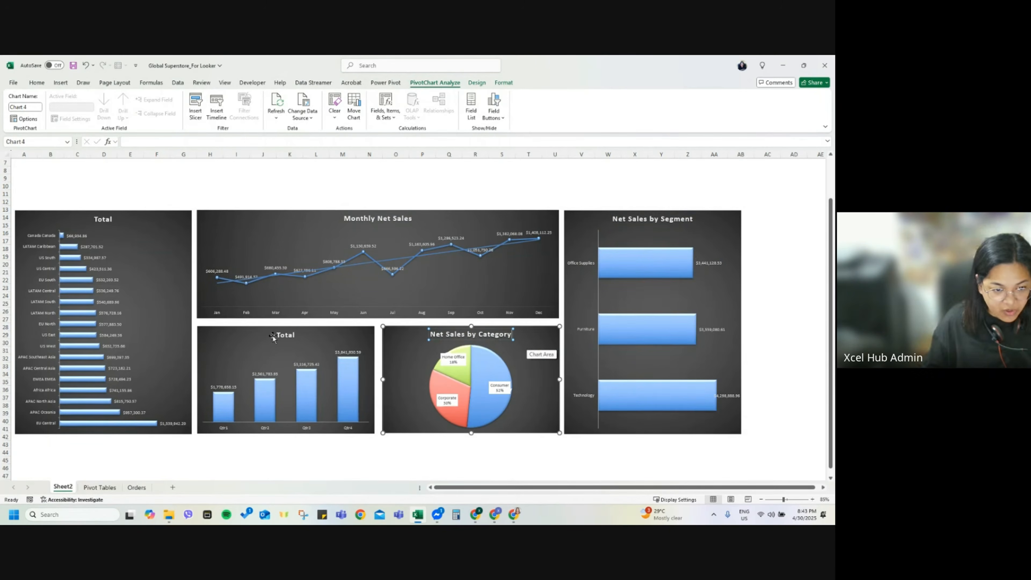
Step: Change the title of the quarterly column chart to "Quarterly Net Sales"
{"action": "double_click", "coordinate": [289, 335]}
{"action": "type", "text": "Ne"}
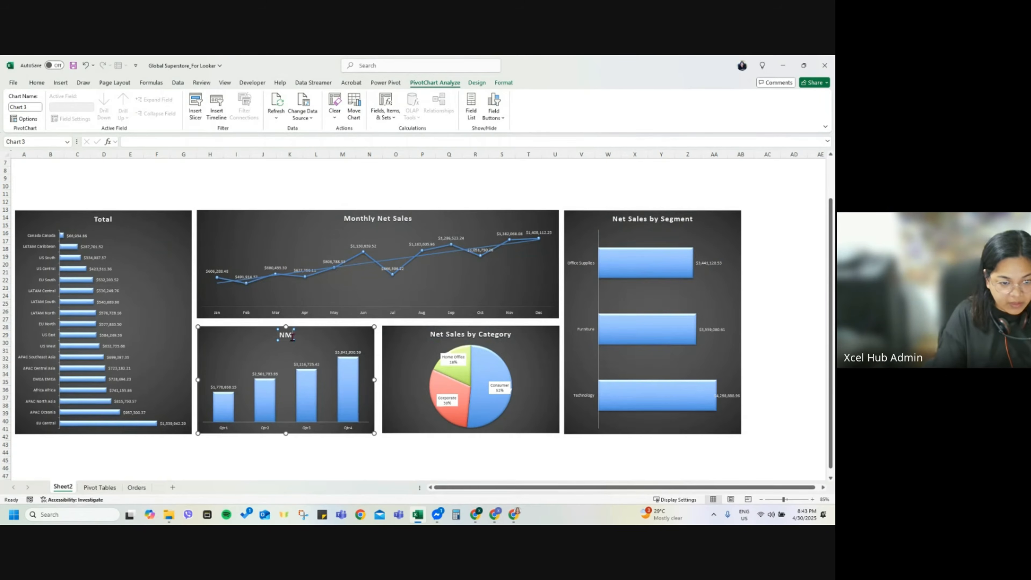
{"action": "type", "text": "t Sales by"}
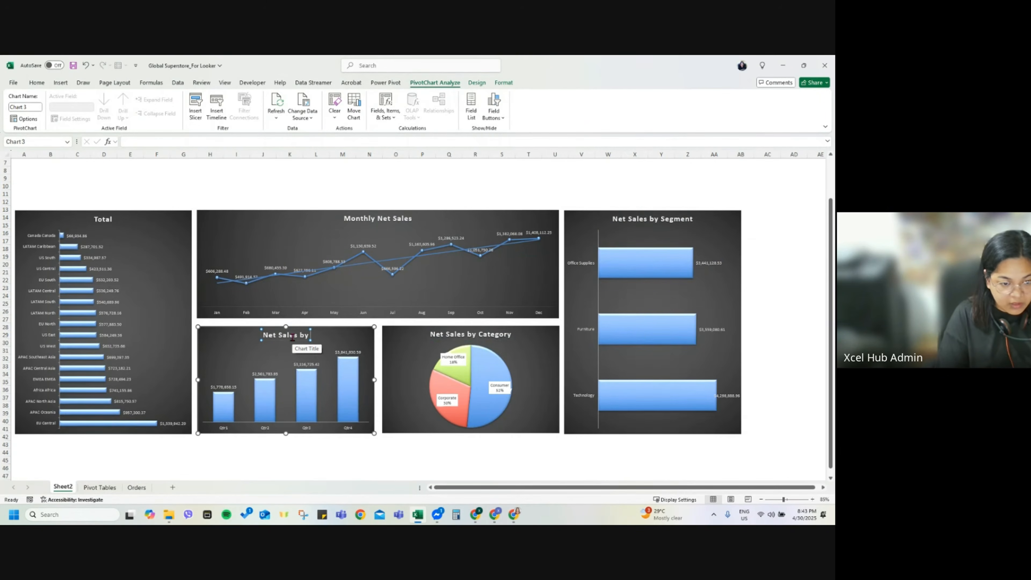
{"action": "key", "text": "ctrl+a"}
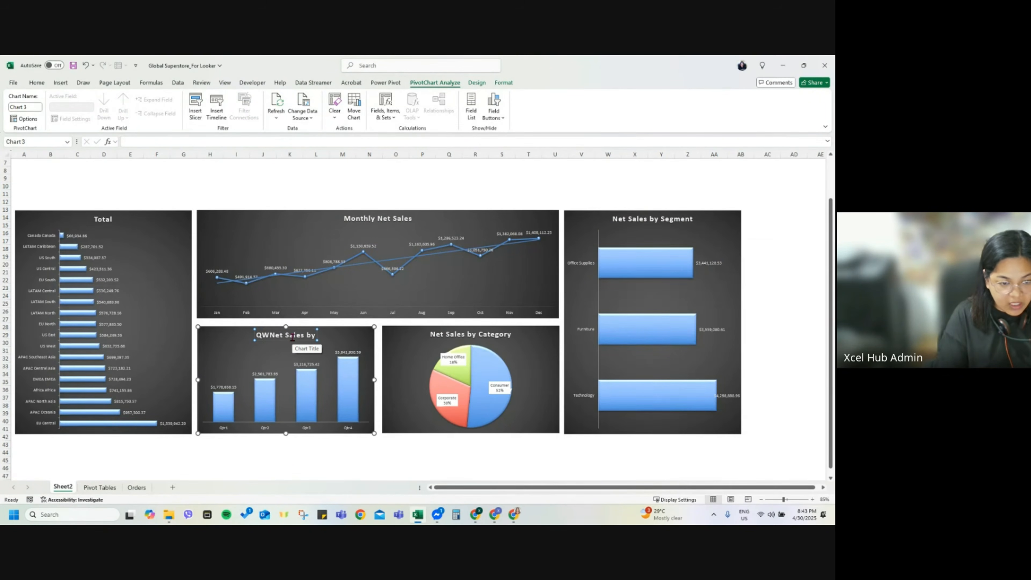
{"action": "type", "text": "Quarte"}
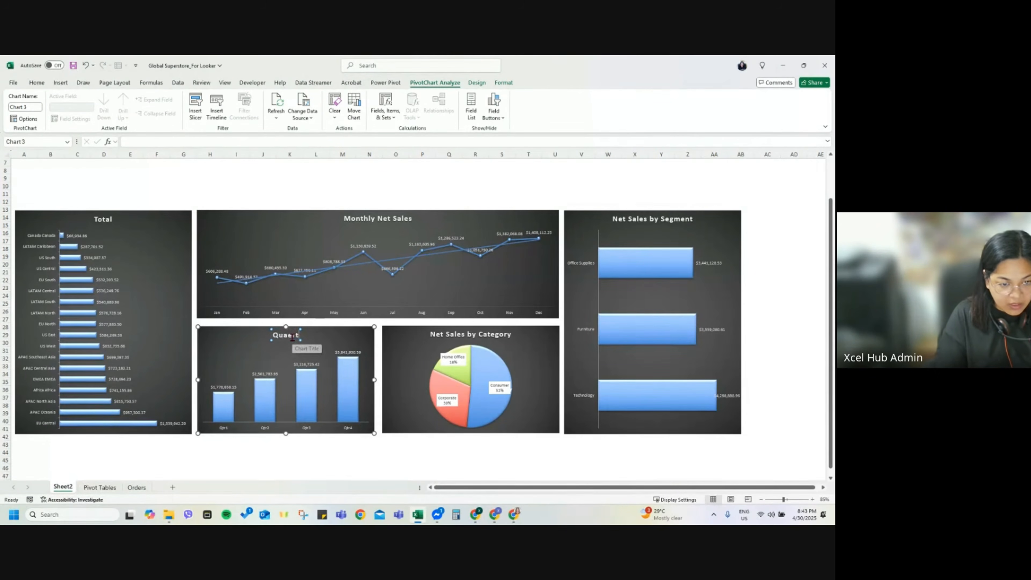
{"action": "key", "text": "BackSpace"}
{"action": "key", "text": "BackSpace"}
{"action": "key", "text": "BackSpace"}
{"action": "key", "text": "BackSpace"}
{"action": "type", "text": "arterly Net Sales"}
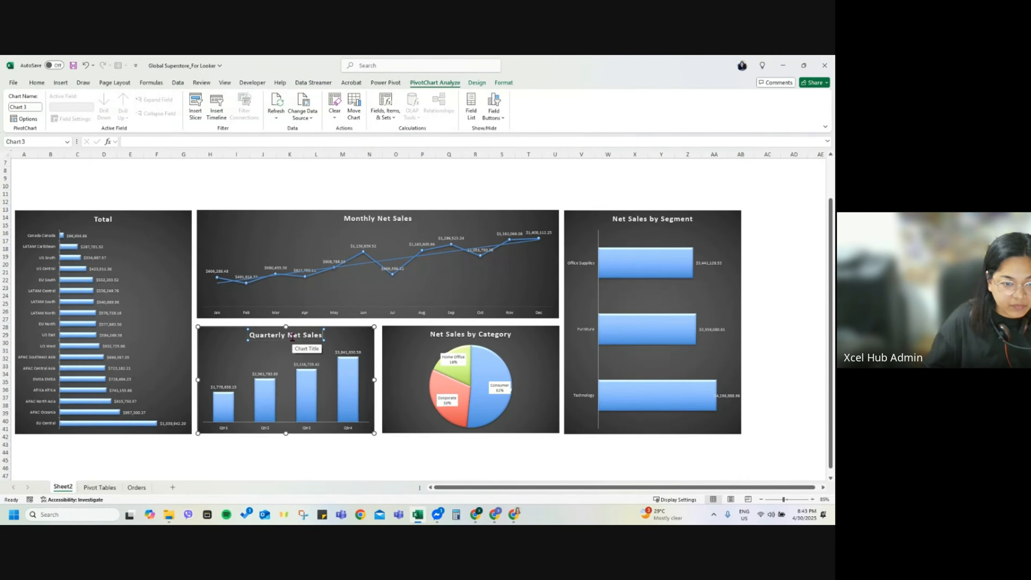
Step: Change the title of the regional bar chart to "Net Sales by Market Region" and close the title formatting options
{"action": "left_click", "coordinate": [102, 221]}
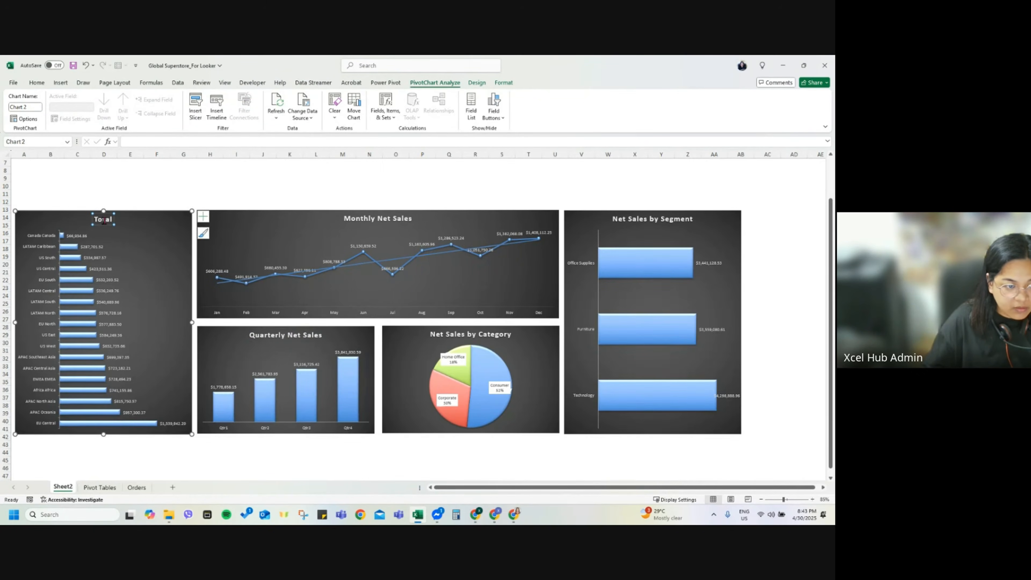
{"action": "right_click", "coordinate": [105, 223]}
{"action": "key", "text": "e"}
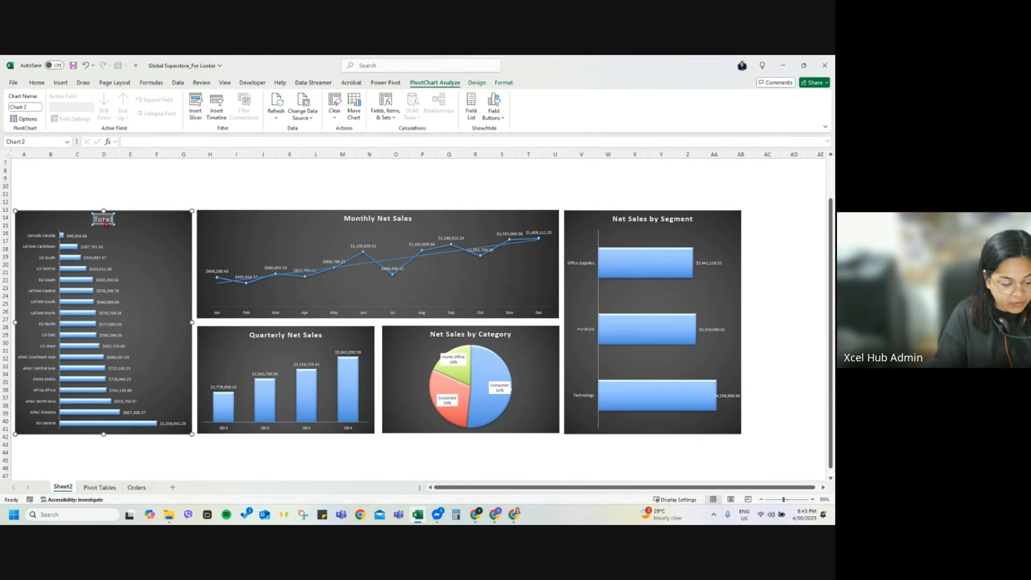
{"action": "key", "text": "Escape"}
{"action": "double_click", "coordinate": [105, 221]}
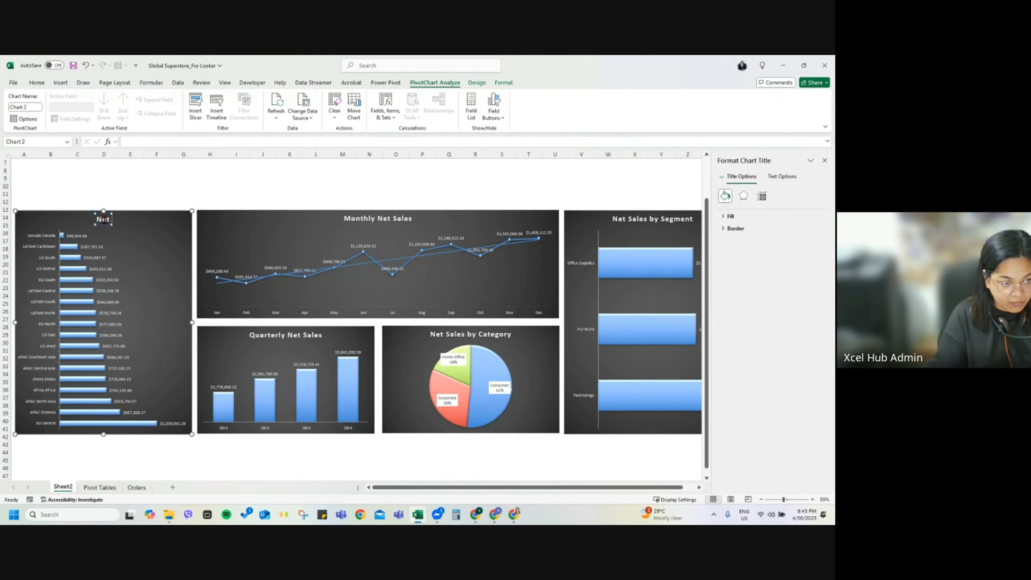
{"action": "type", "text": "Sales by"}
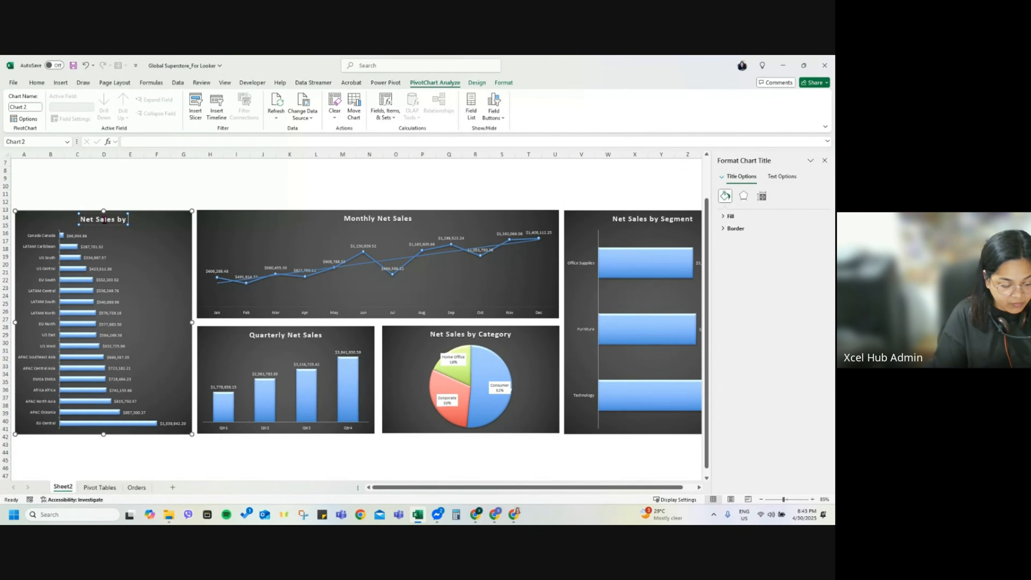
{"action": "type", "text": " Market Reg"}
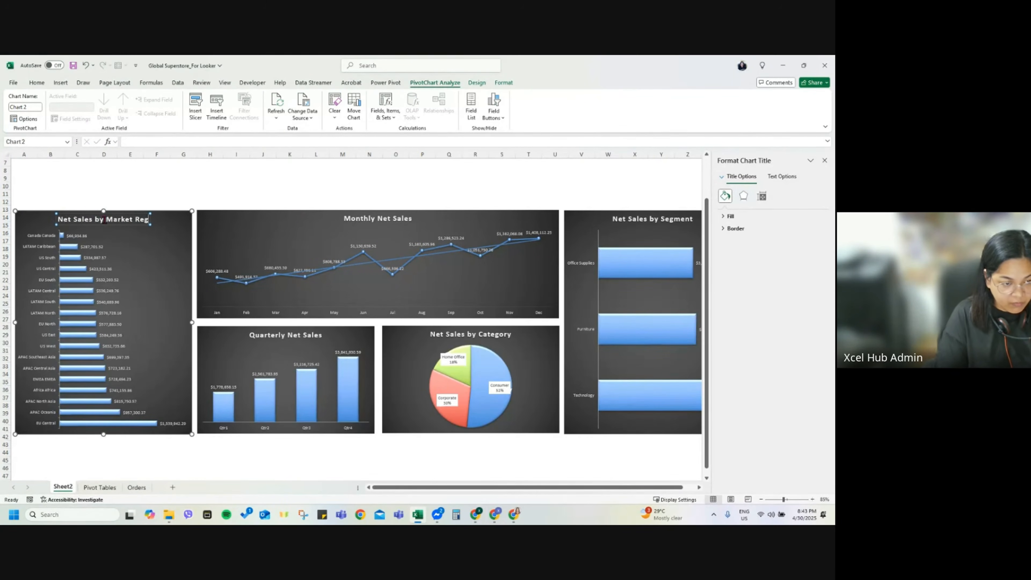
{"action": "type", "text": "ion"}
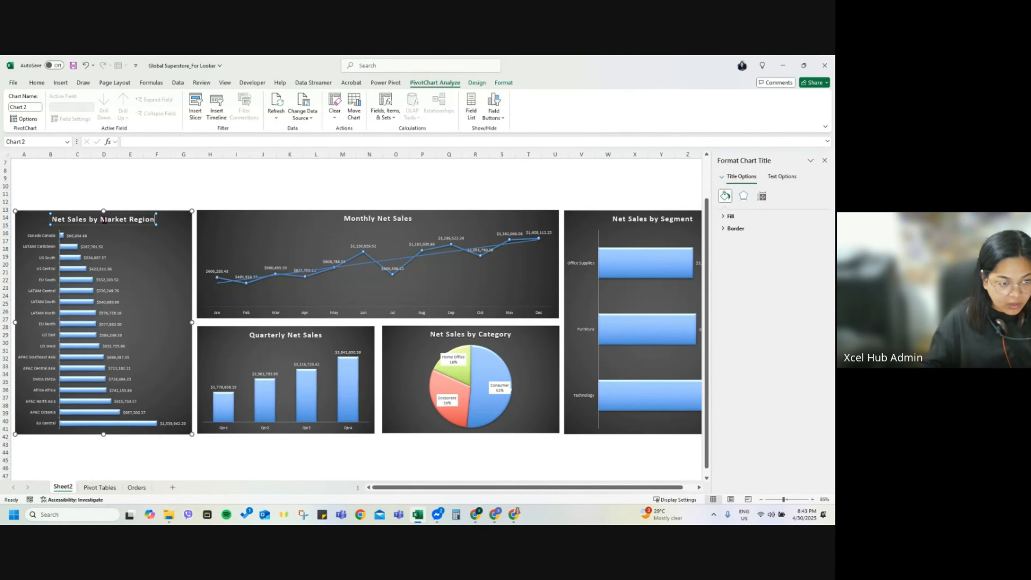
{"action": "left_click", "coordinate": [825, 161]}
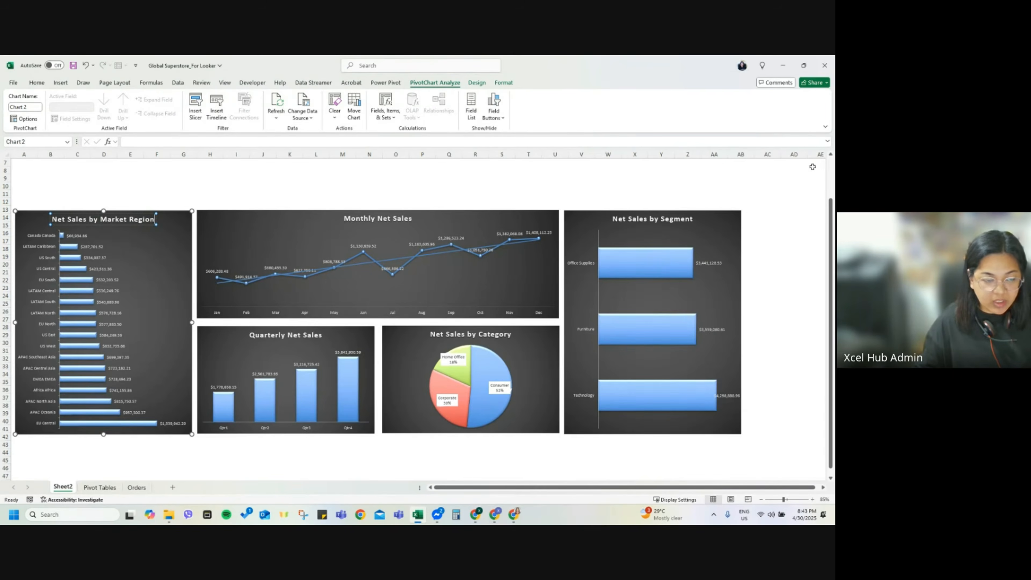
Step: Review the titles of the market region, monthly and segment charts, and collapse the ribbon to enlarge the worksheet area
{"action": "left_click", "coordinate": [156, 178]}
{"action": "left_click", "coordinate": [122, 218]}
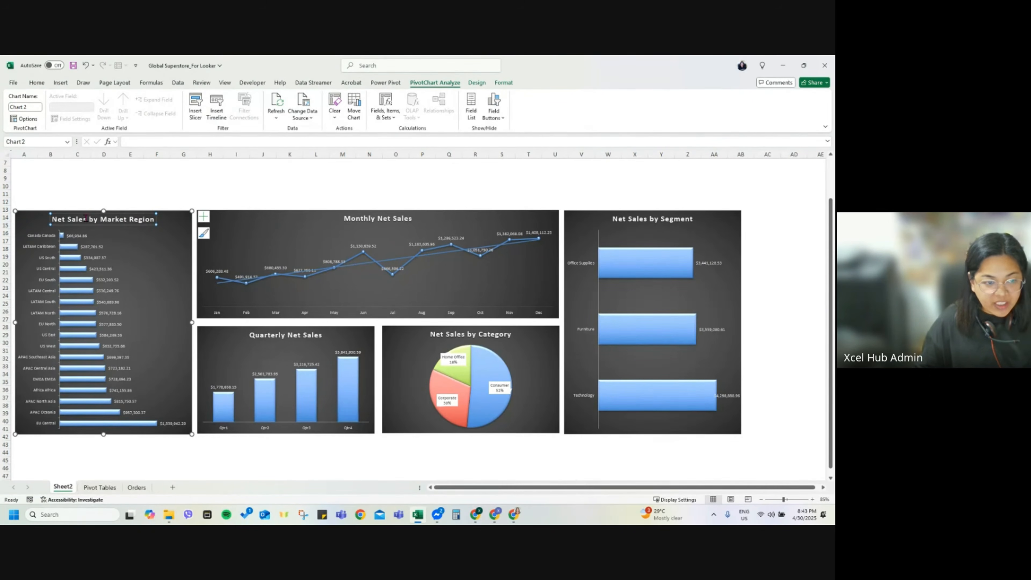
{"action": "left_click", "coordinate": [369, 219]}
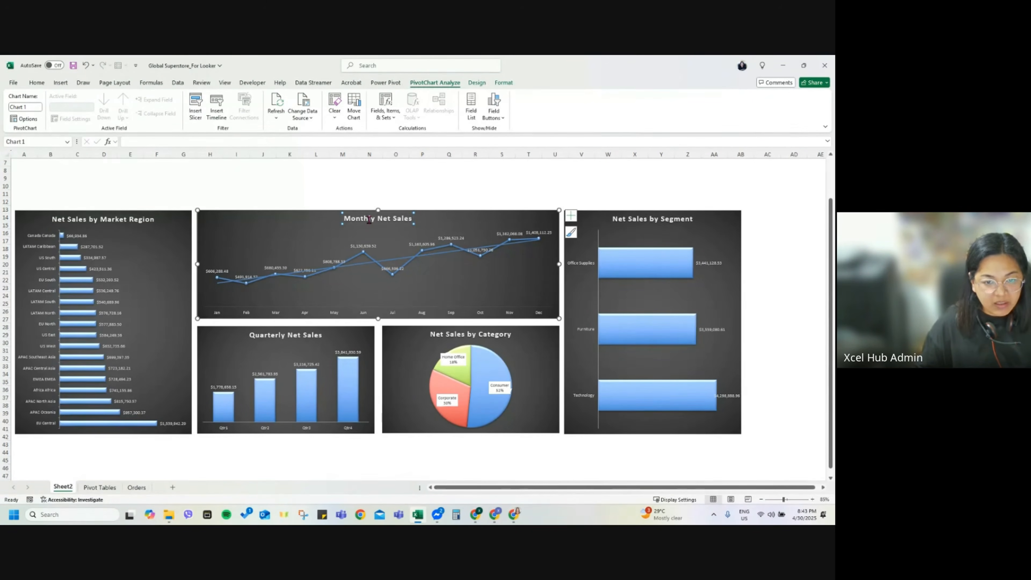
{"action": "left_click", "coordinate": [636, 220]}
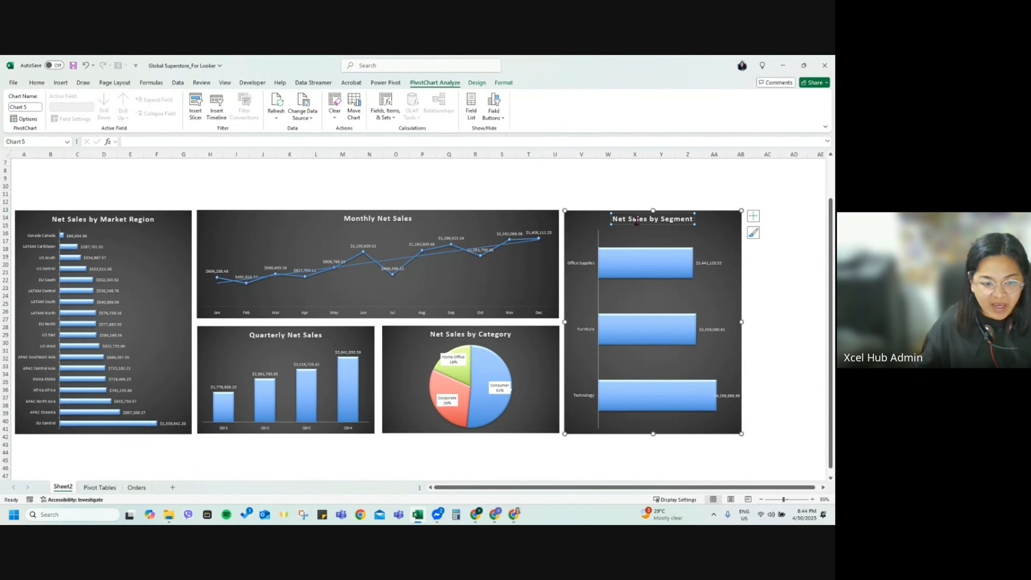
{"action": "left_click", "coordinate": [509, 178]}
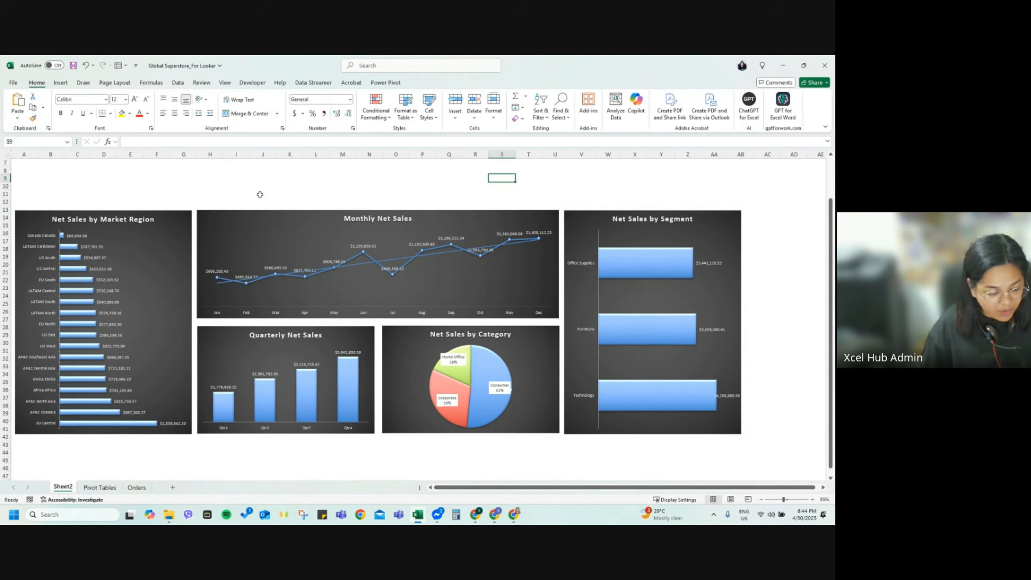
{"action": "key", "text": "ctrl+F1"}
{"action": "scroll", "coordinate": [271, 206], "scroll_direction": "up", "scroll_amount": 2}
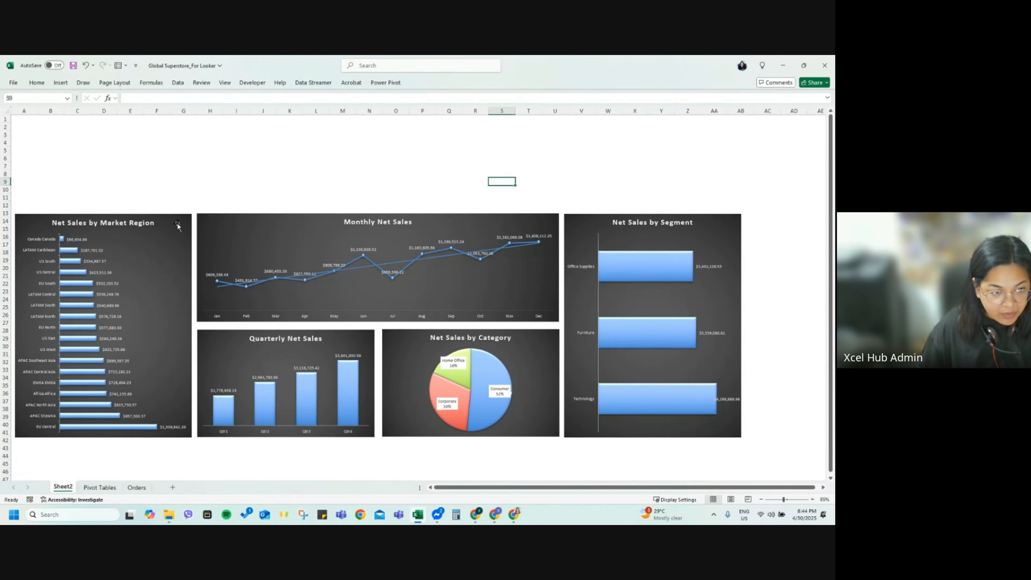
Step: Insert an Order Date timeline based on the market region chart
{"action": "left_click", "coordinate": [150, 262]}
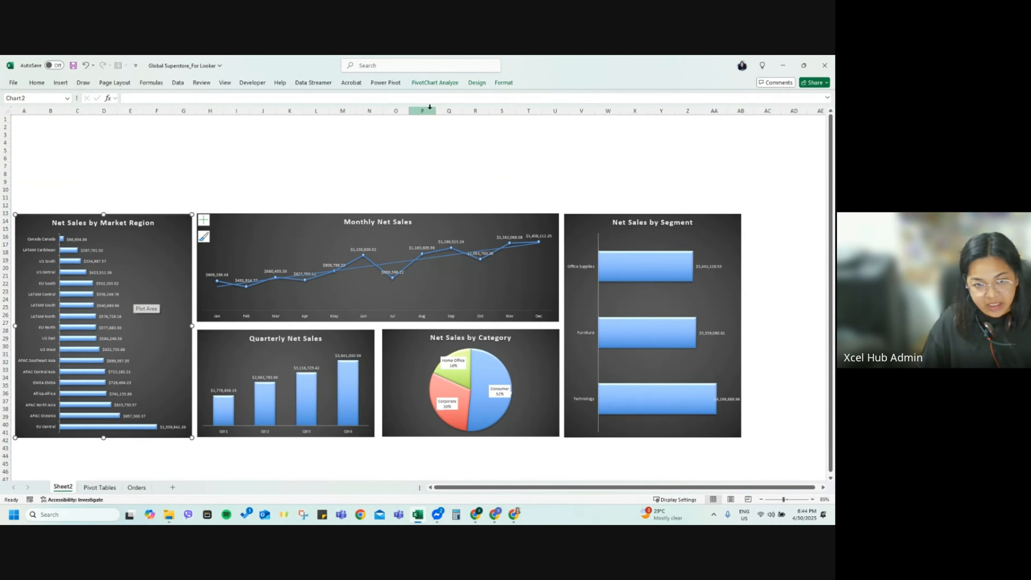
{"action": "left_click", "coordinate": [446, 83]}
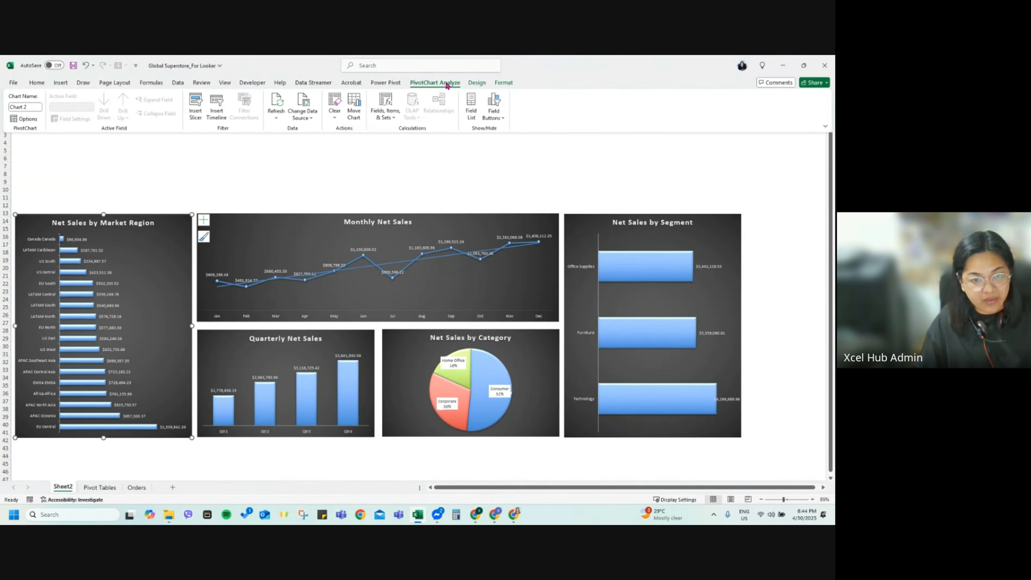
{"action": "left_click", "coordinate": [216, 117]}
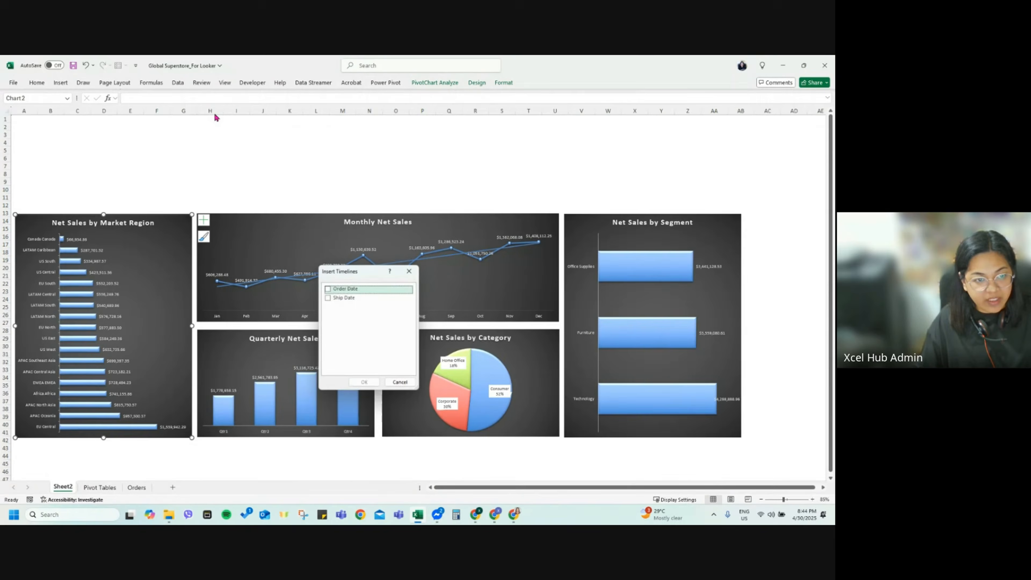
{"action": "left_click", "coordinate": [327, 288]}
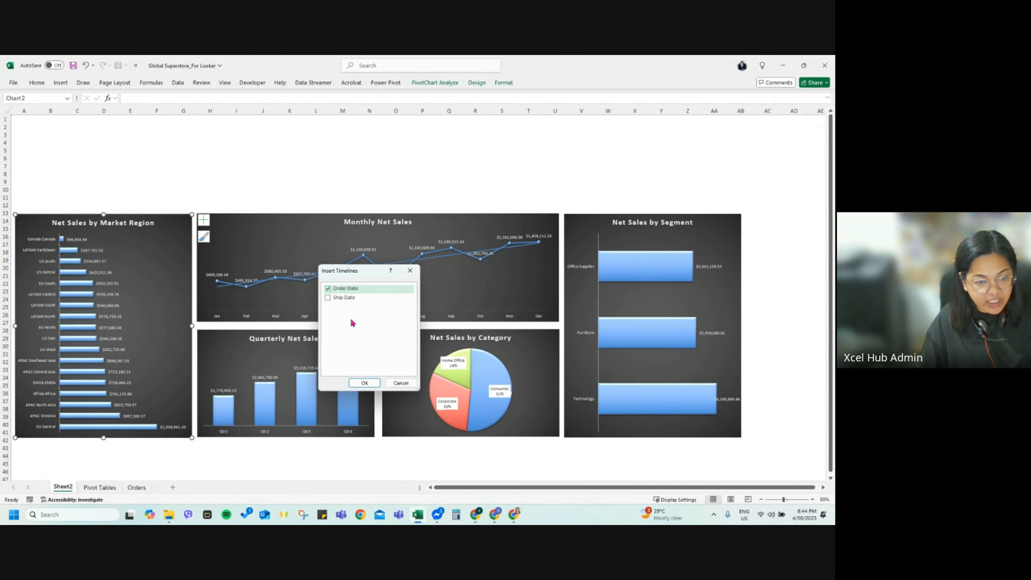
{"action": "left_click", "coordinate": [364, 383]}
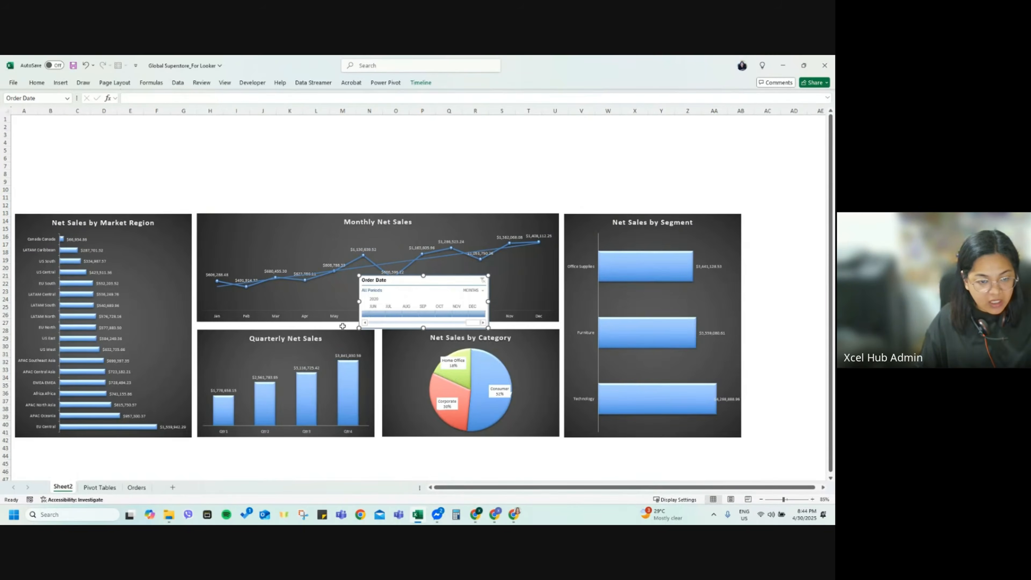
Step: Move the Order Date timeline into the blank area above the market region chart and set its time level to years
{"action": "left_click_drag", "start_coordinate": [409, 289], "coordinate": [69, 166]}
{"action": "left_click", "coordinate": [131, 170]}
{"action": "left_click", "coordinate": [142, 180]}
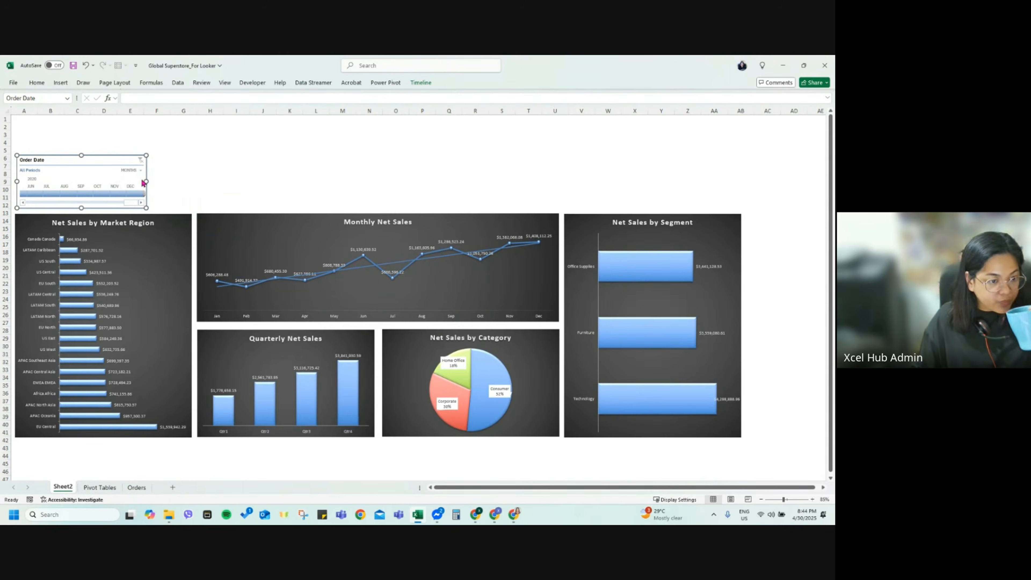
Step: Fine-tune the Order Date timeline's position just above the market region chart, and select that chart
{"action": "left_click", "coordinate": [420, 82]}
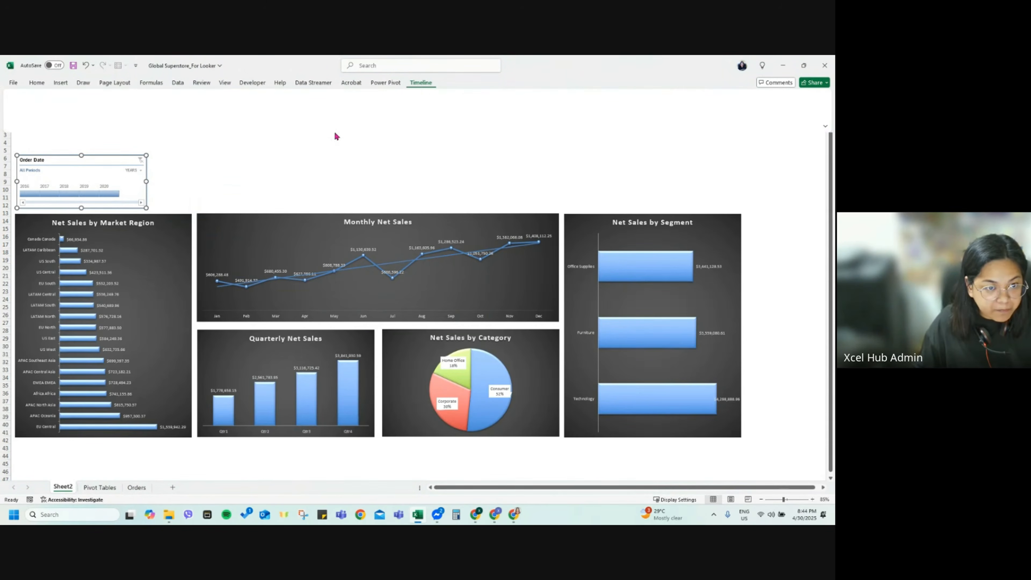
{"action": "left_click", "coordinate": [321, 118]}
{"action": "left_click", "coordinate": [114, 154]}
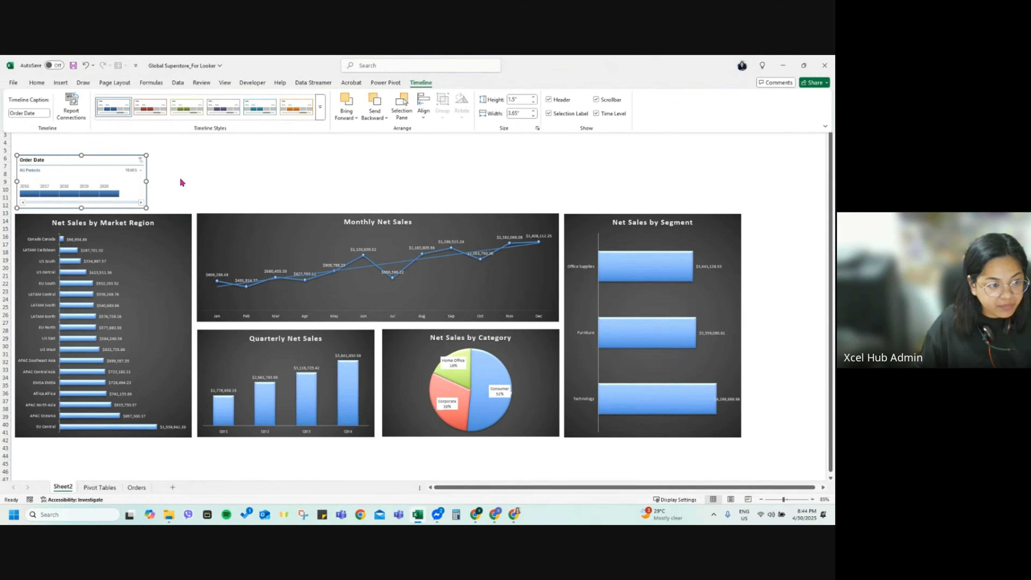
{"action": "left_click", "coordinate": [123, 161]}
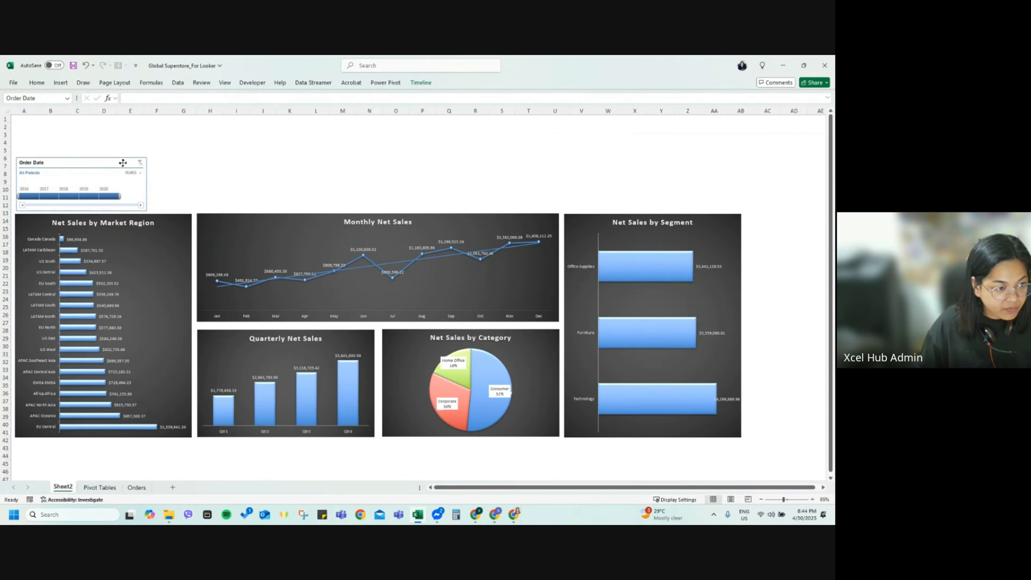
{"action": "left_click_drag", "start_coordinate": [122, 161], "coordinate": [122, 159]}
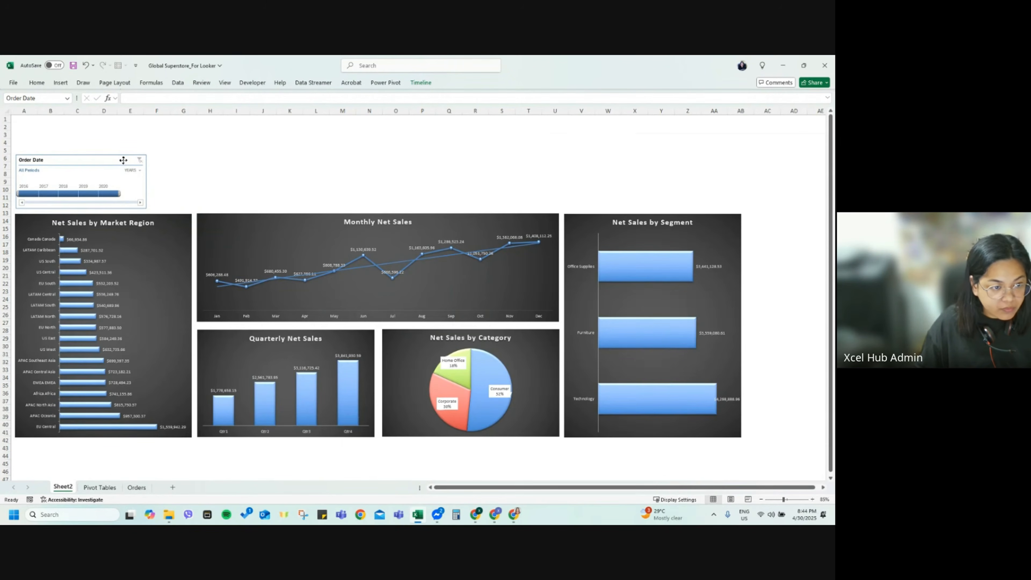
{"action": "left_click", "coordinate": [186, 221]}
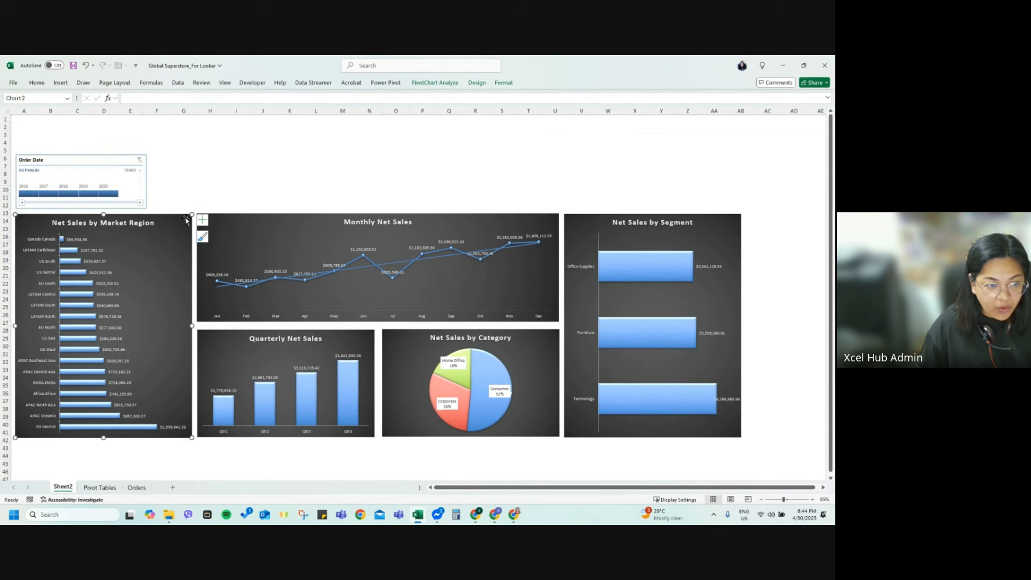
Step: Insert Market-Region, Category and Sub-Category slicers based on the market region chart
{"action": "left_click", "coordinate": [435, 85]}
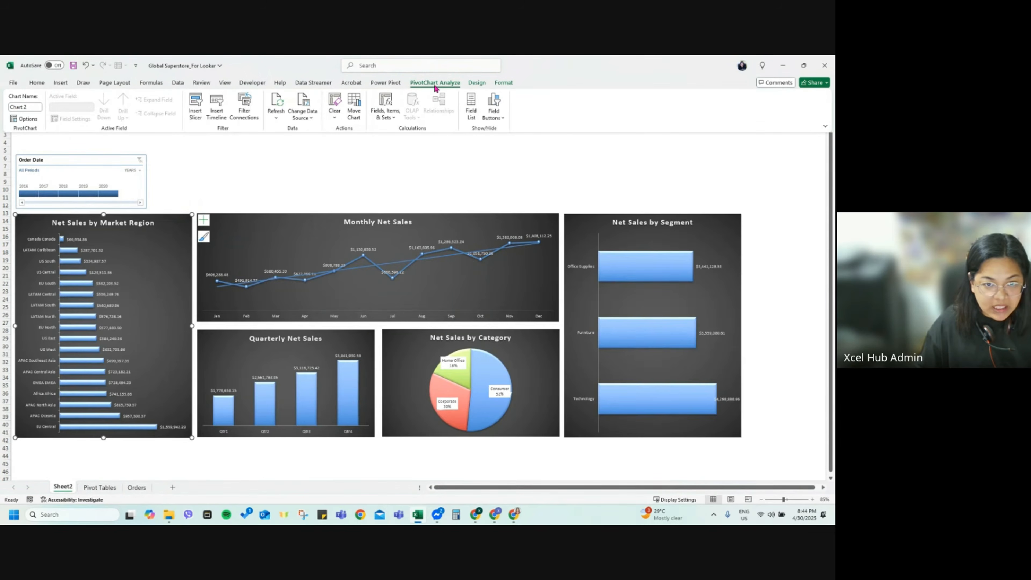
{"action": "left_click", "coordinate": [196, 117]}
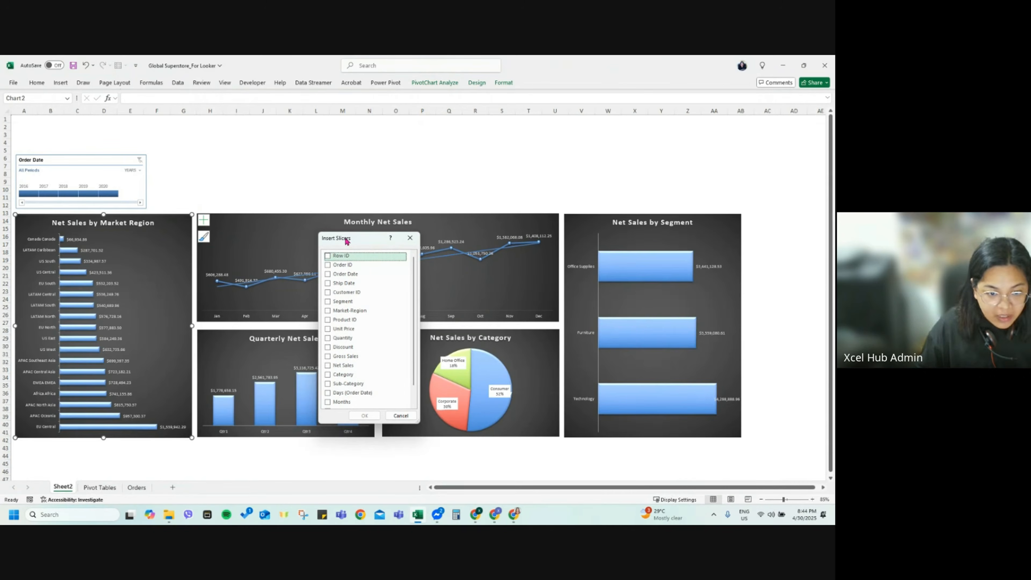
{"action": "left_click_drag", "start_coordinate": [347, 241], "coordinate": [347, 233]}
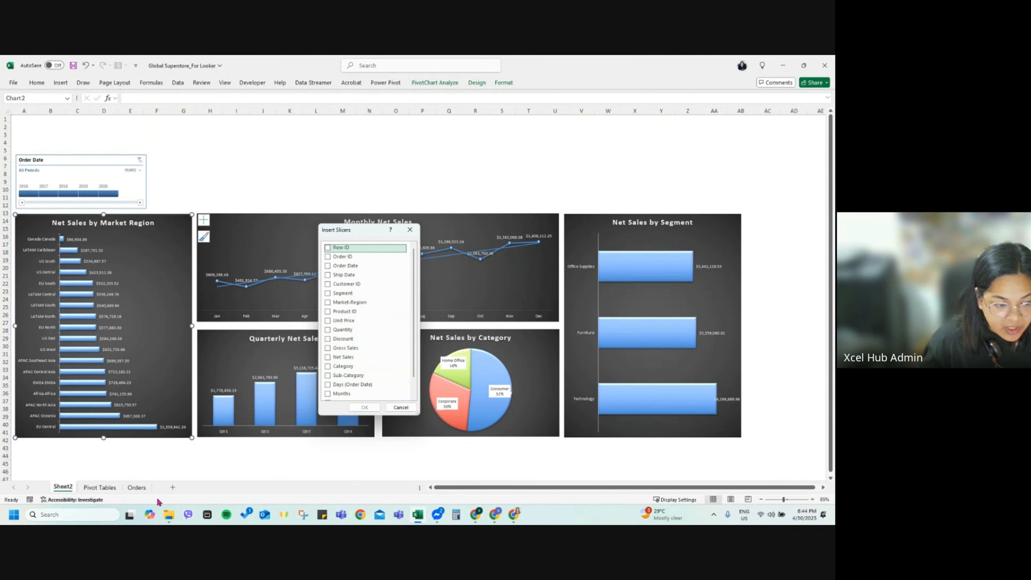
{"action": "scroll", "coordinate": [337, 375], "scroll_direction": "down", "scroll_amount": 1}
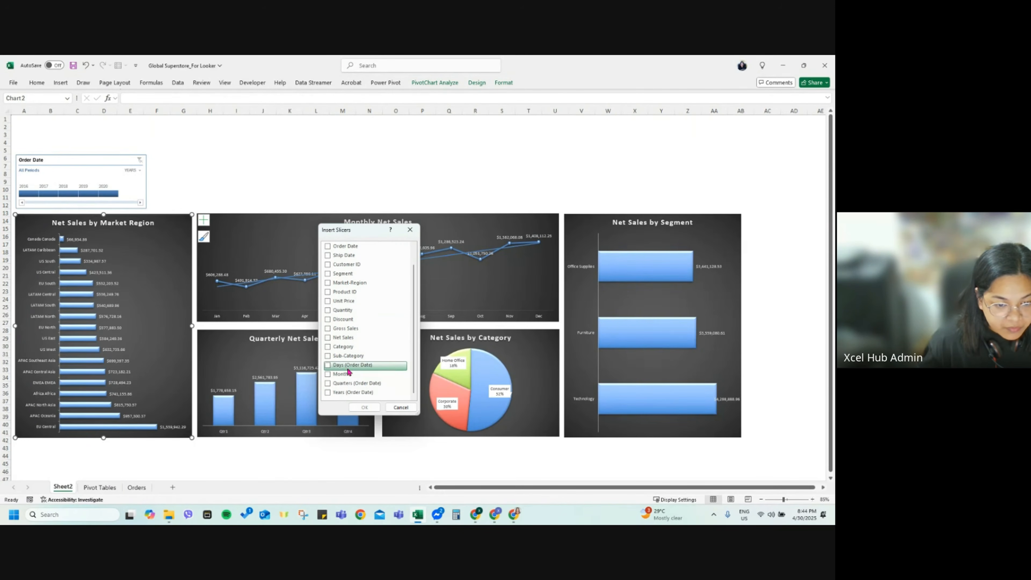
{"action": "left_click", "coordinate": [329, 357]}
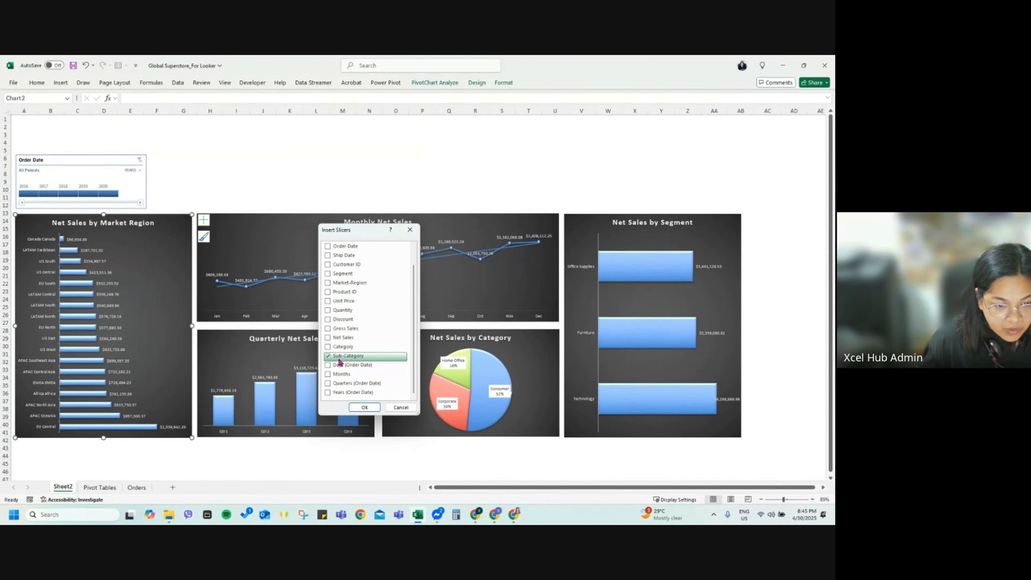
{"action": "left_click", "coordinate": [330, 283]}
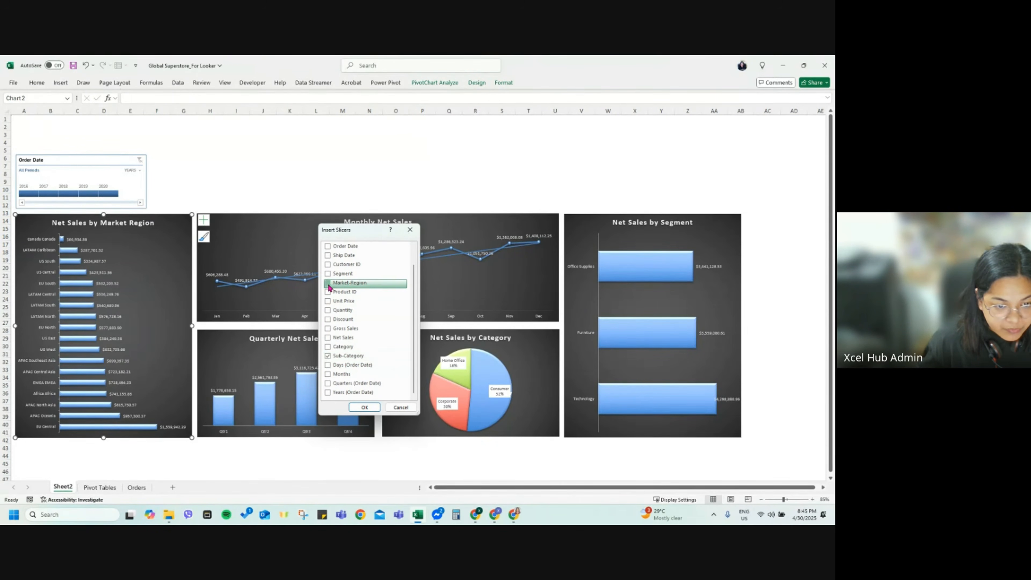
{"action": "left_click", "coordinate": [328, 346]}
{"action": "left_click", "coordinate": [367, 406]}
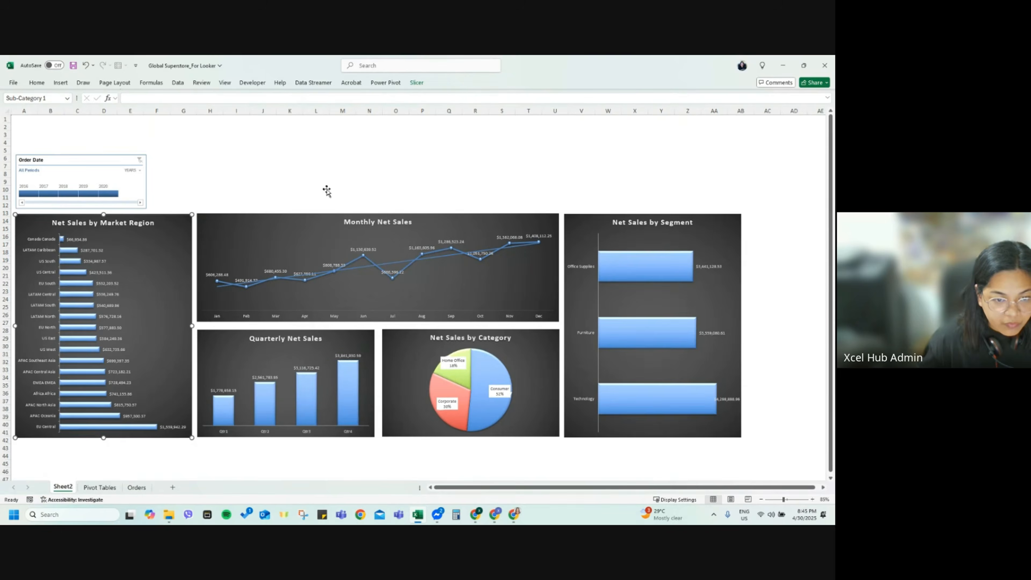
Step: Set the height of the Order Date timeline and the Market-Region, Category and Sub-Category slicers to 1.5 inches
{"action": "key", "text": "ctrl+a"}
{"action": "key", "text": "Escape"}
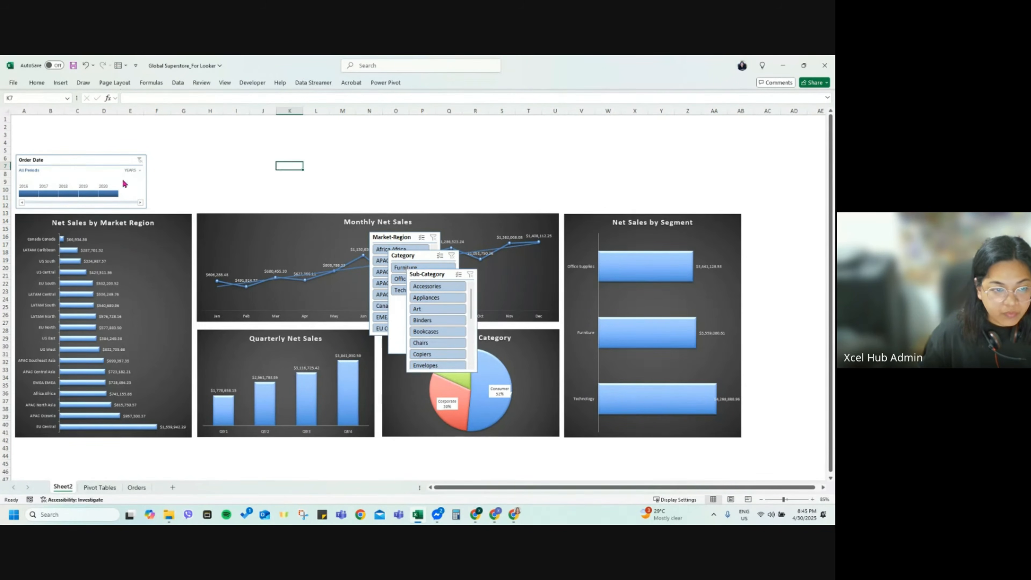
{"action": "left_click", "coordinate": [122, 177]}
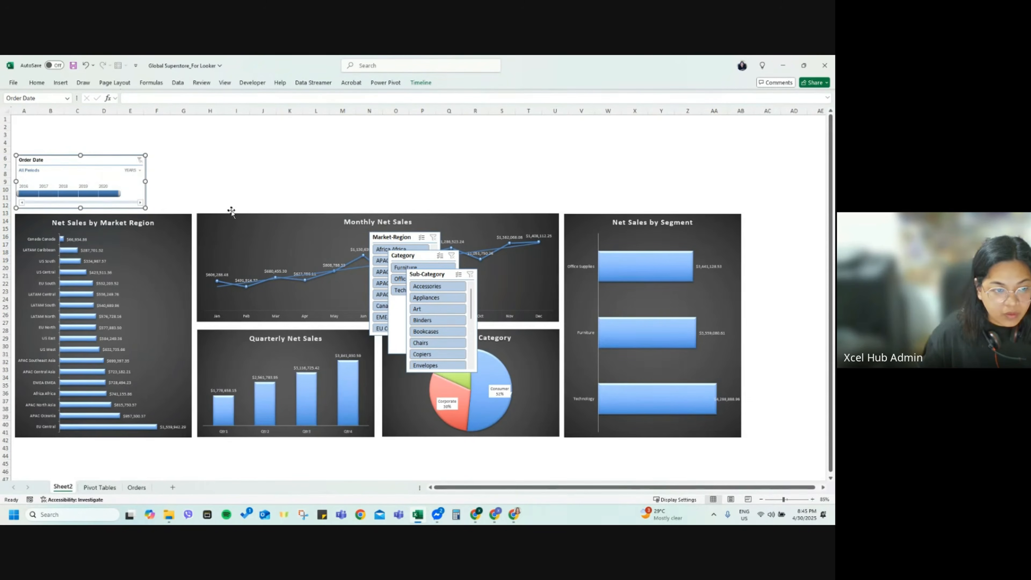
{"action": "left_click", "coordinate": [393, 240], "text": "ctrl"}
{"action": "left_click", "coordinate": [403, 256], "text": "ctrl"}
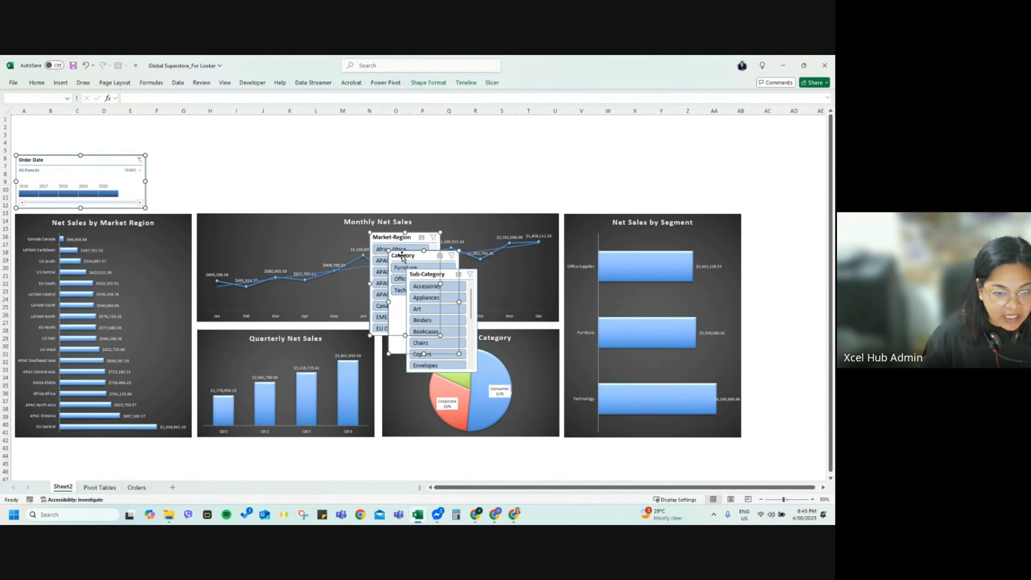
{"action": "left_click", "coordinate": [426, 275], "text": "ctrl"}
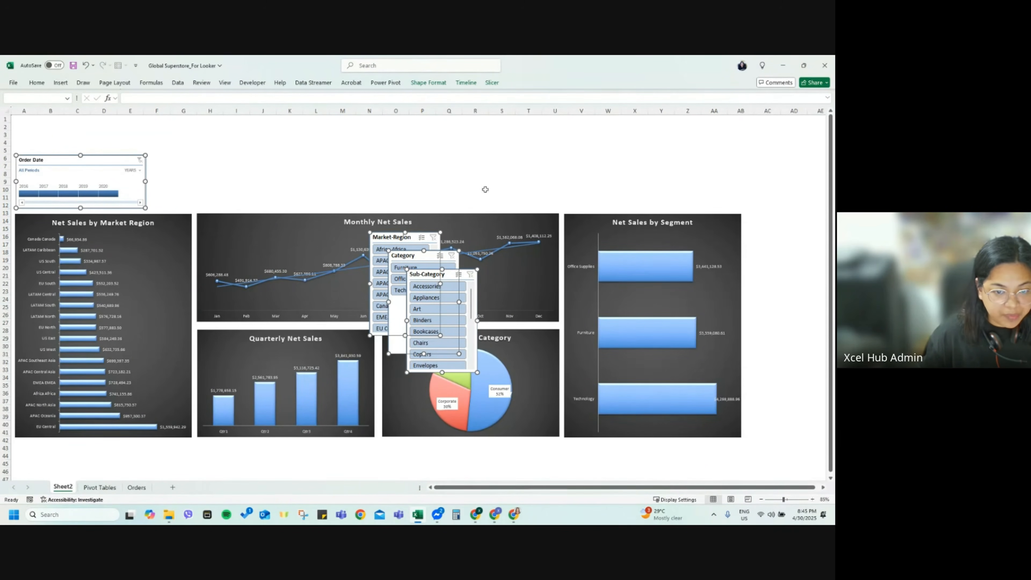
{"action": "left_click", "coordinate": [437, 83]}
{"action": "left_click", "coordinate": [730, 100]}
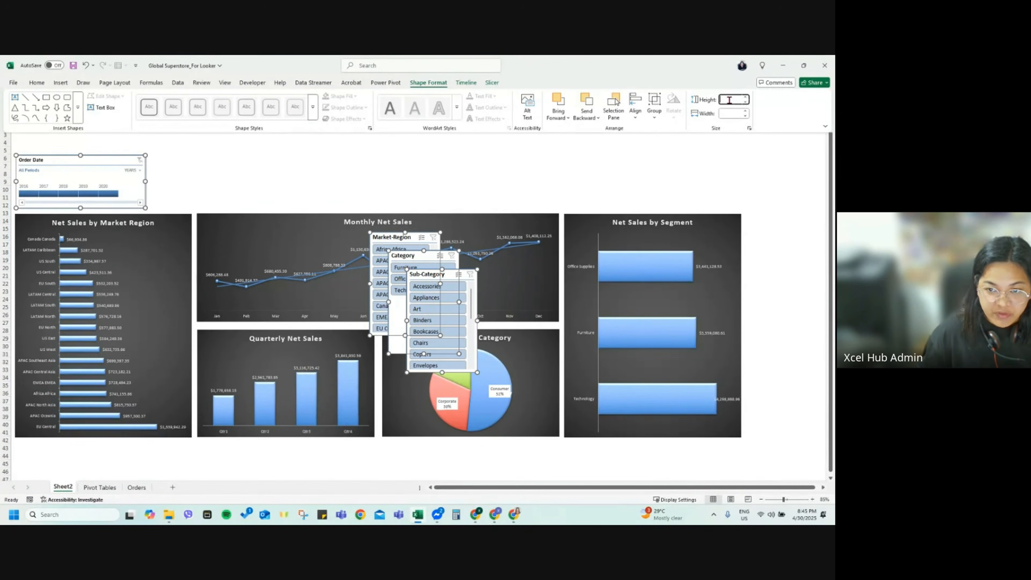
{"action": "left_click", "coordinate": [730, 100]}
{"action": "left_click", "coordinate": [730, 101]}
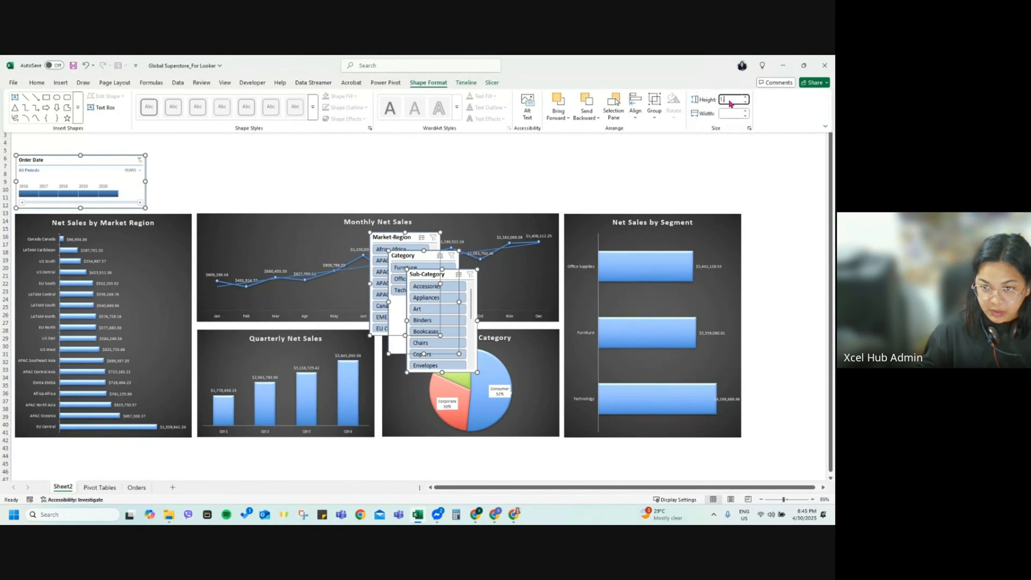
{"action": "type", "text": "1.5"}
{"action": "key", "text": "Return"}
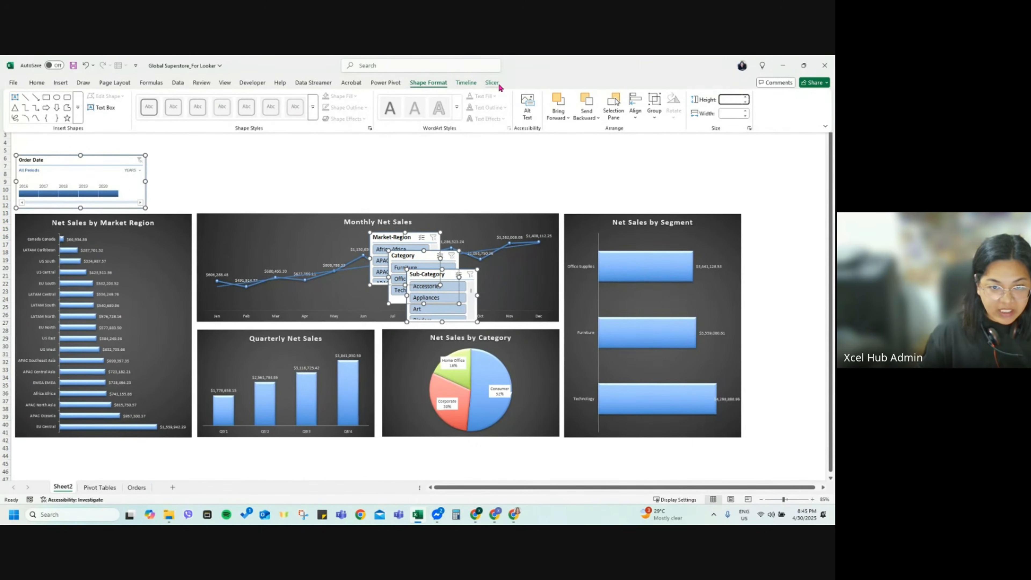
Step: Apply the dark blue slicer style to the Market-Region, Category and Sub-Category slicers
{"action": "left_click", "coordinate": [493, 83]}
{"action": "left_click", "coordinate": [283, 116]}
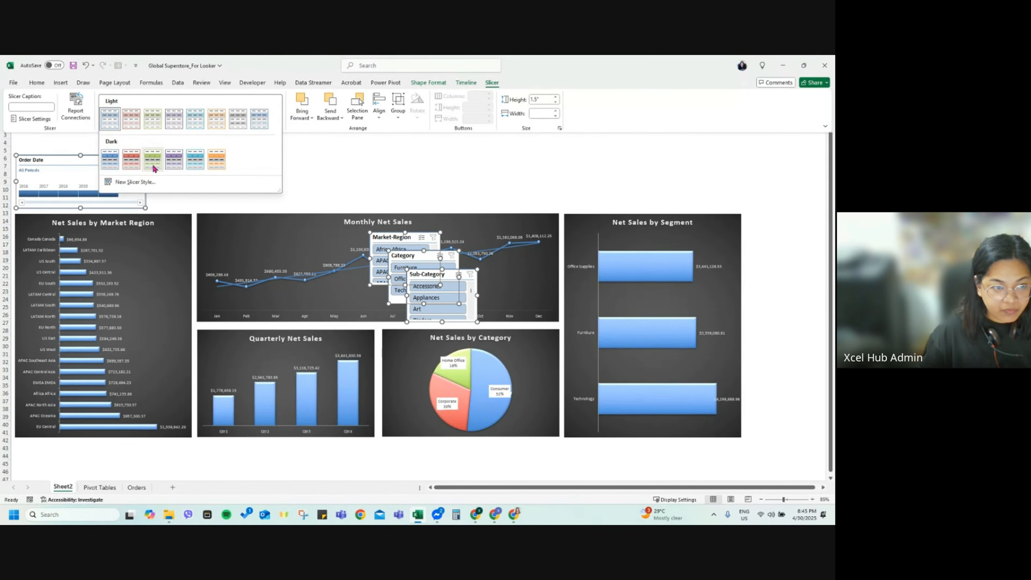
{"action": "left_click", "coordinate": [116, 167]}
{"action": "left_click", "coordinate": [449, 173]}
Step: Place a widened Market-Region slicer beside the Order Date timeline and arrange its buttons in six columns
{"action": "left_click_drag", "start_coordinate": [403, 241], "coordinate": [309, 182]}
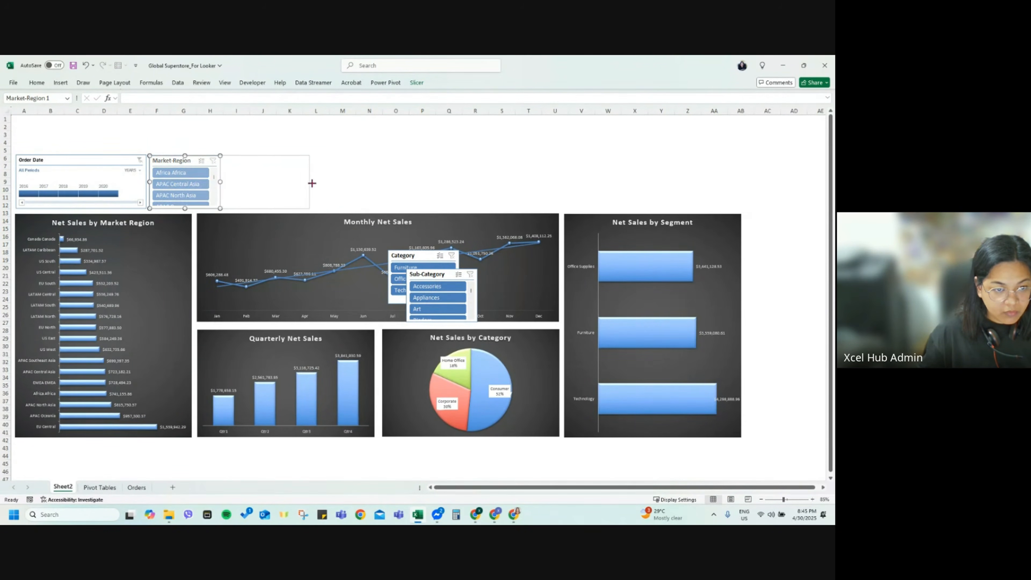
{"action": "left_click", "coordinate": [417, 83]}
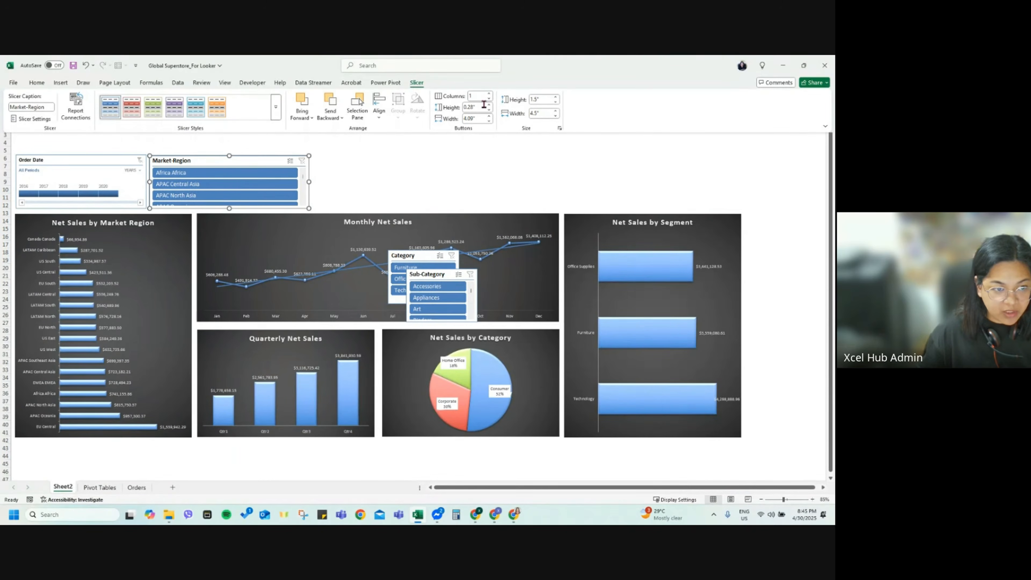
{"action": "left_click", "coordinate": [490, 94]}
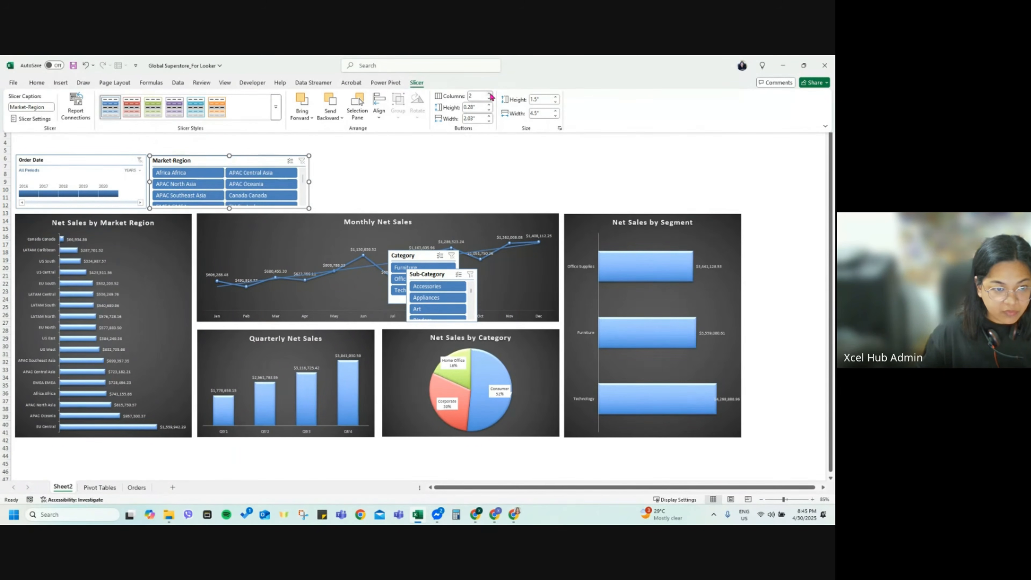
{"action": "left_click", "coordinate": [490, 95]}
{"action": "left_click", "coordinate": [490, 95]}
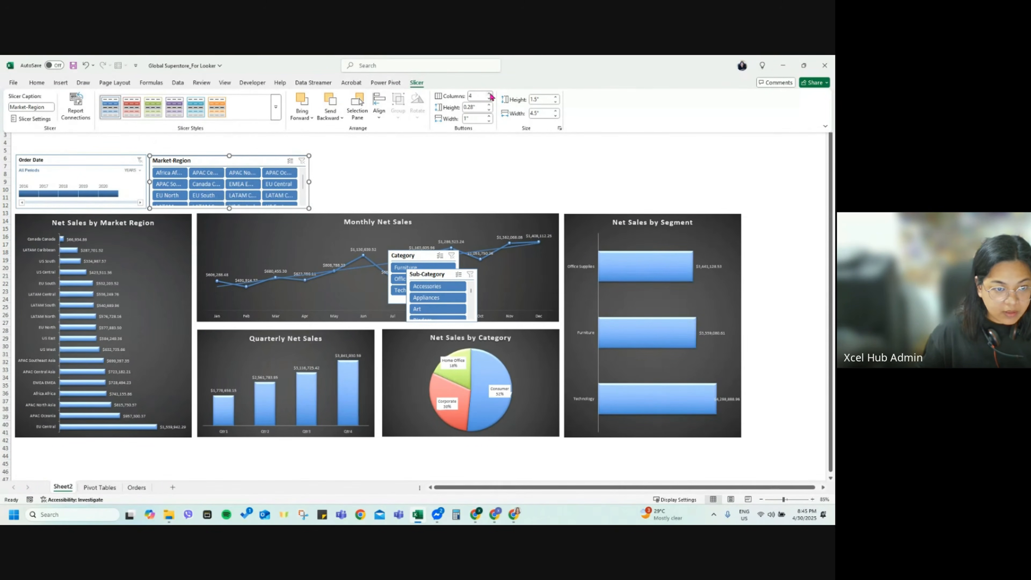
{"action": "left_click", "coordinate": [491, 94]}
{"action": "left_click", "coordinate": [490, 94]}
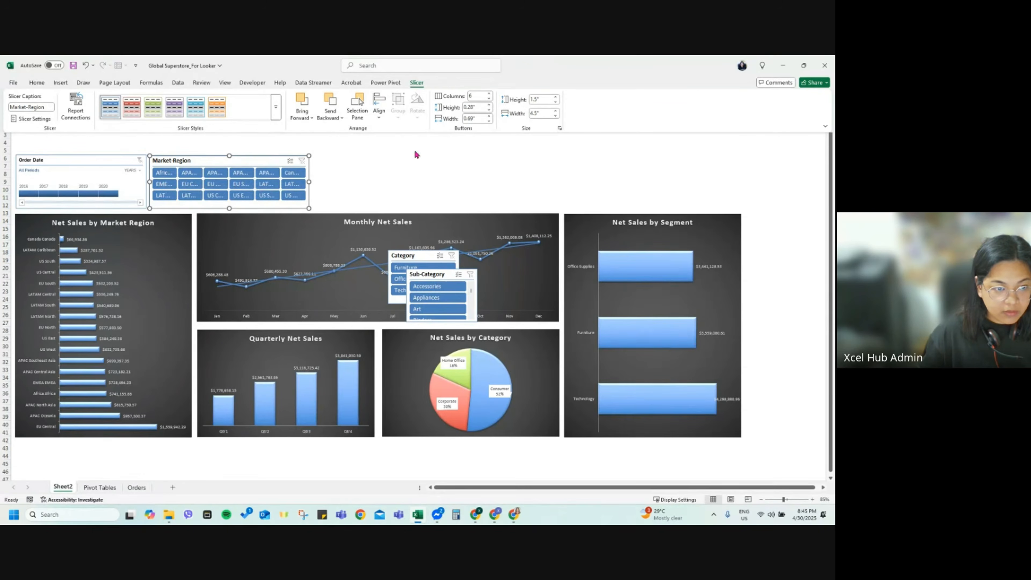
Step: Clear the Market-Region filter and widen the slicer to about the start of column R so its labels fit
{"action": "left_click", "coordinate": [311, 182]}
{"action": "left_click", "coordinate": [304, 181]}
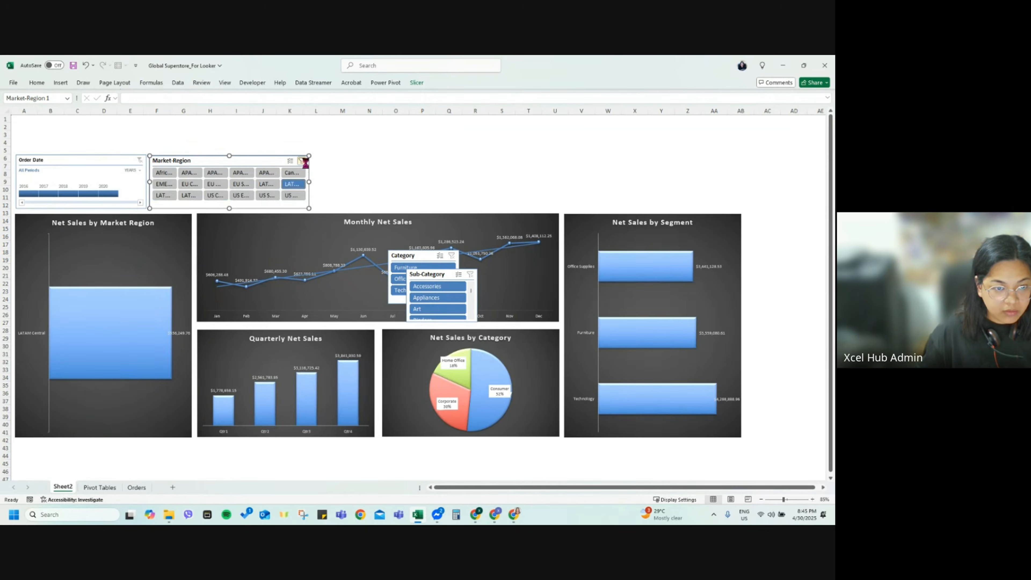
{"action": "left_click", "coordinate": [302, 161]}
{"action": "left_click_drag", "start_coordinate": [309, 181], "coordinate": [467, 181]}
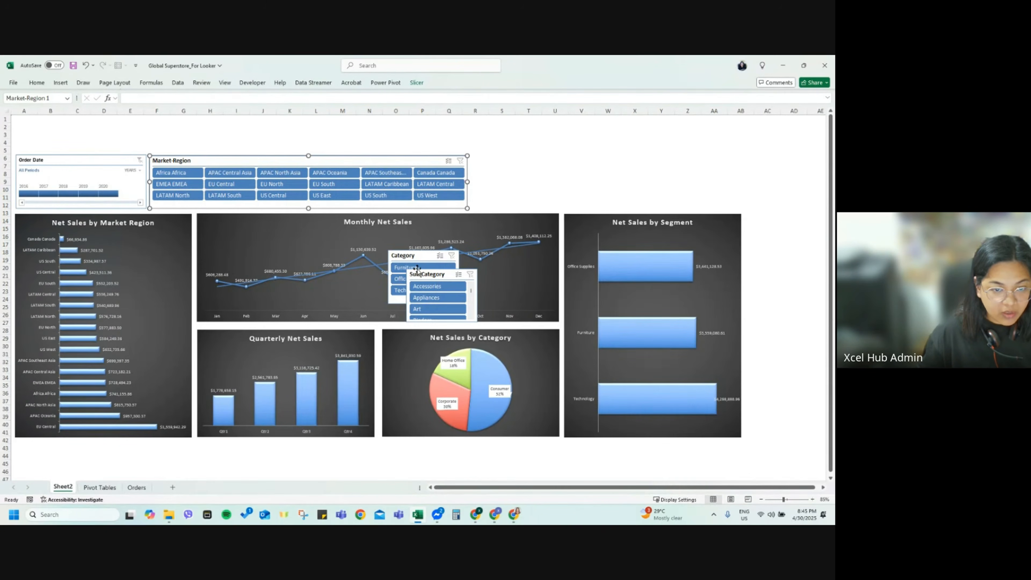
Step: Place the Category and a widened Sub-Category slicer in the row after Market-Region, and arrange the Sub-Category buttons in six columns
{"action": "left_click_drag", "start_coordinate": [435, 255], "coordinate": [502, 164]}
{"action": "left_click_drag", "start_coordinate": [448, 271], "coordinate": [742, 179]}
{"action": "left_click", "coordinate": [416, 83]}
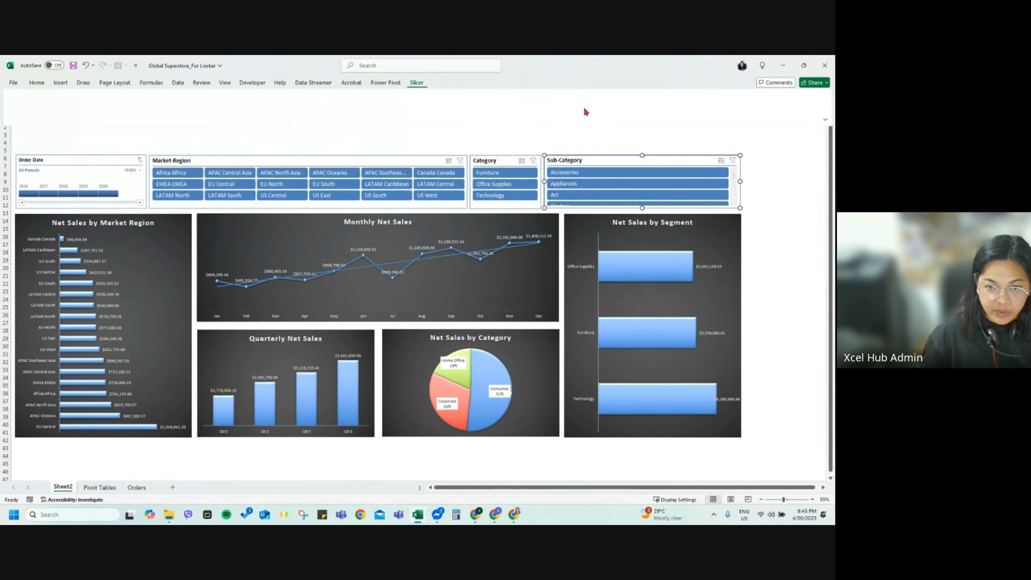
{"action": "left_click", "coordinate": [489, 94]}
{"action": "left_click", "coordinate": [489, 93]}
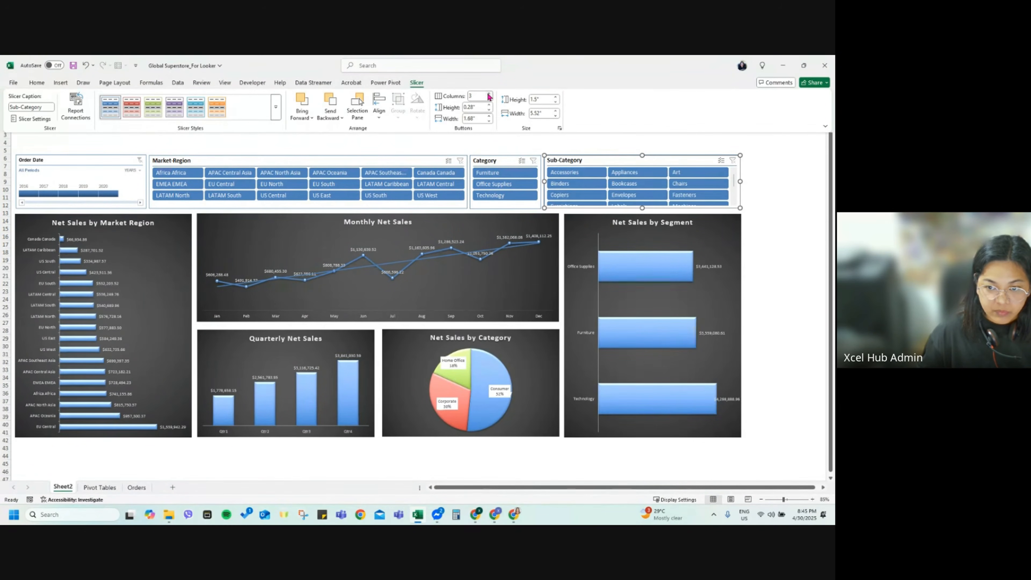
{"action": "left_click", "coordinate": [488, 94]}
{"action": "left_click", "coordinate": [488, 94]}
{"action": "left_click", "coordinate": [488, 94]}
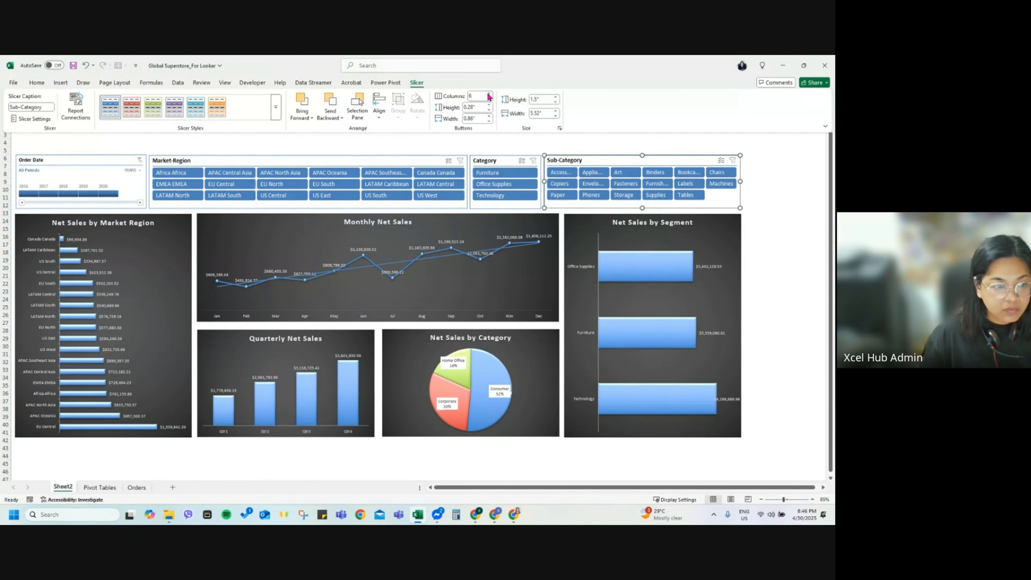
{"action": "left_click", "coordinate": [766, 330]}
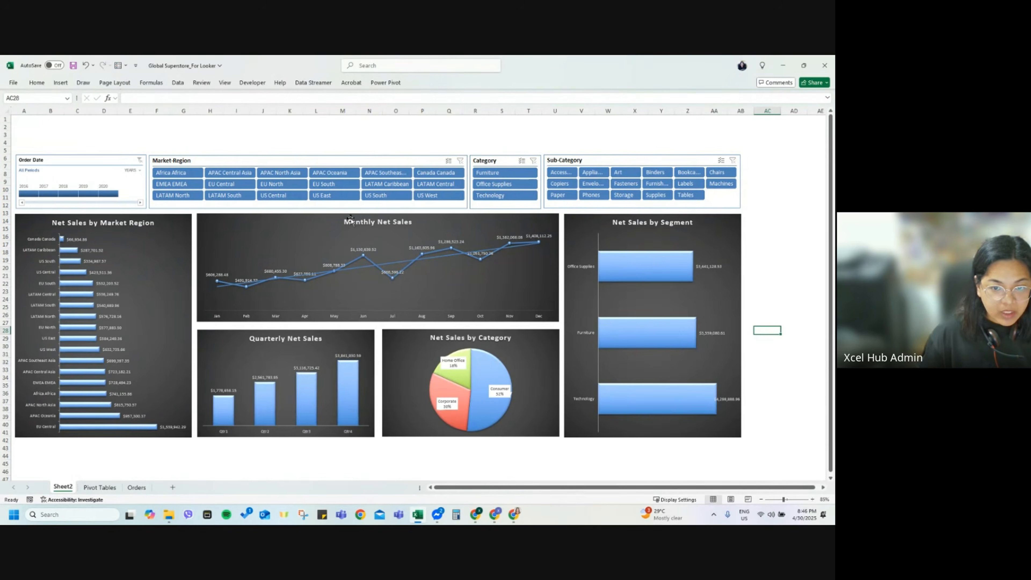
Step: Align the Order Date timeline and the Market-Region, Category and Sub-Category slicers with each other in one horizontal row
{"action": "left_click", "coordinate": [132, 164]}
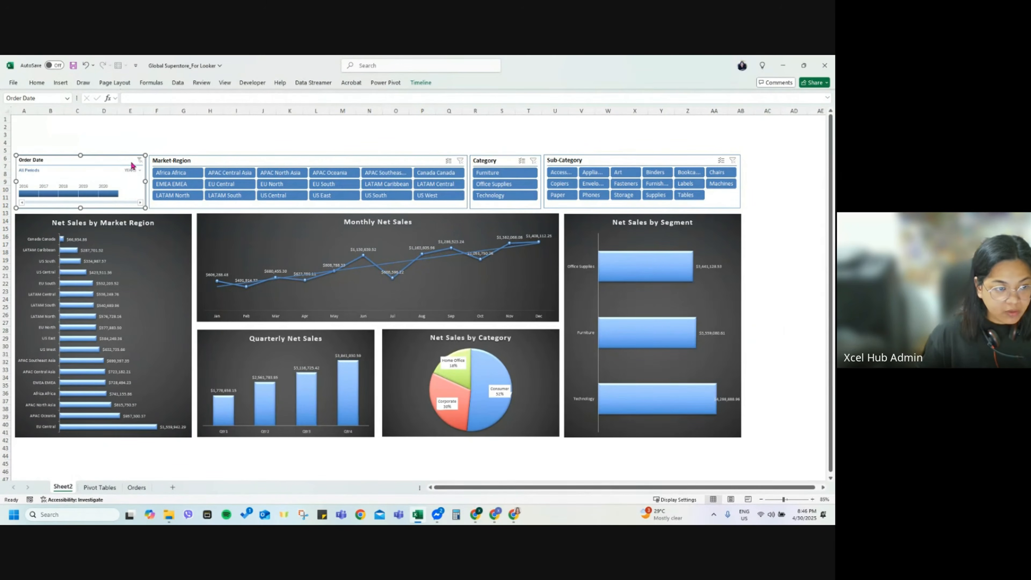
{"action": "left_click", "coordinate": [192, 160], "text": "ctrl"}
{"action": "left_click", "coordinate": [504, 161], "text": "ctrl"}
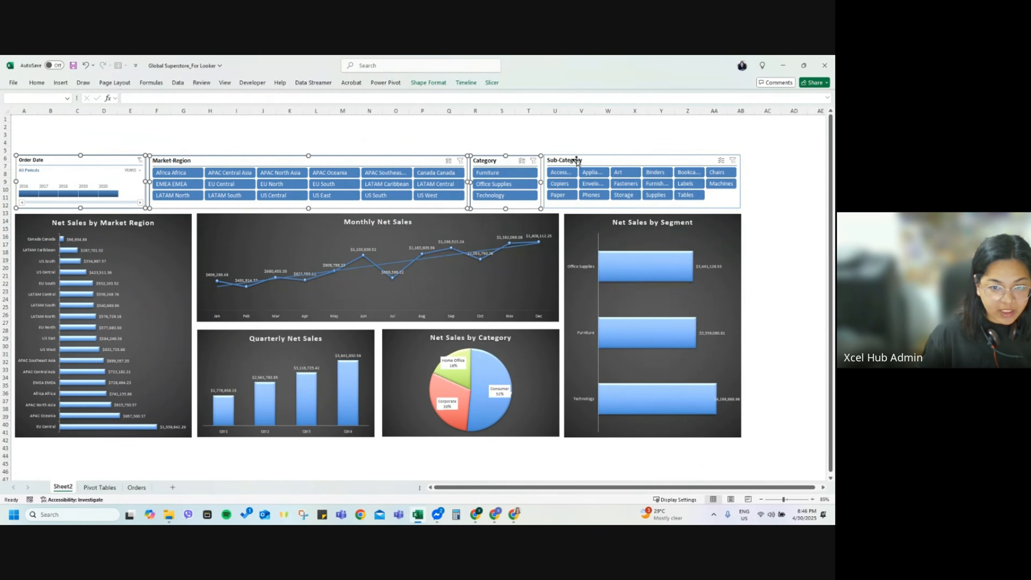
{"action": "left_click", "coordinate": [578, 159], "text": "ctrl"}
{"action": "left_click", "coordinate": [429, 83]}
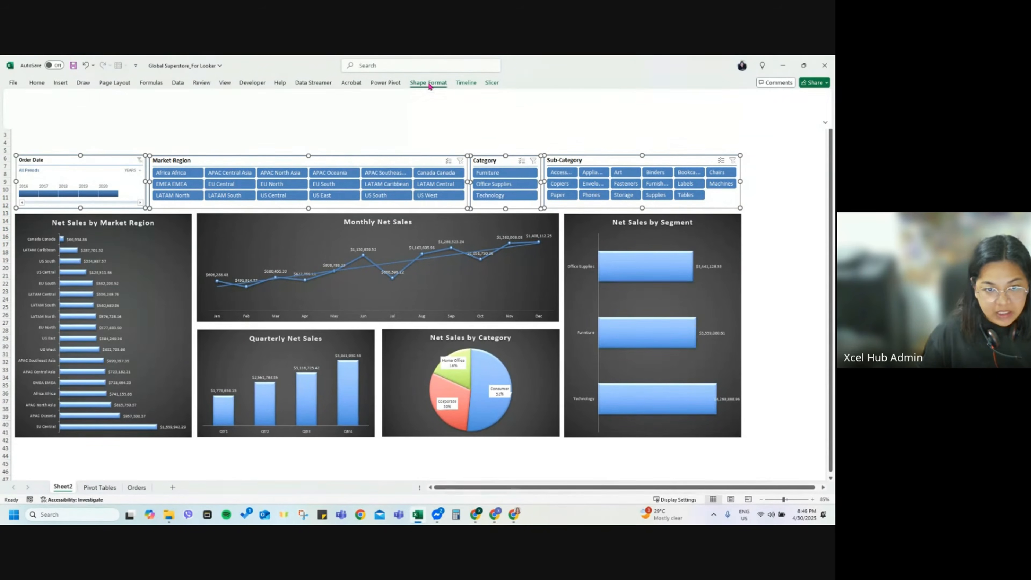
{"action": "left_click", "coordinate": [636, 106]}
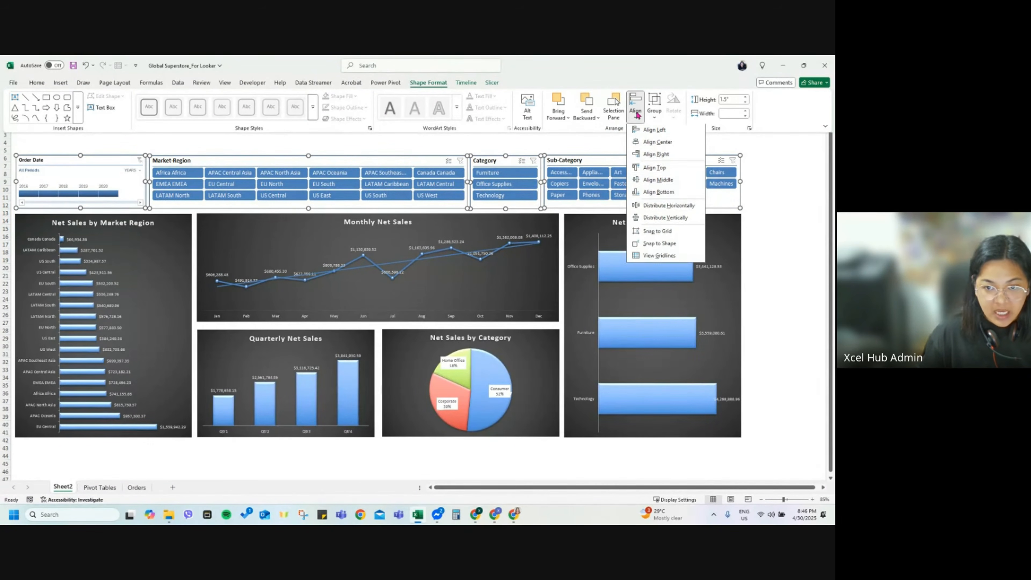
{"action": "left_click", "coordinate": [671, 187]}
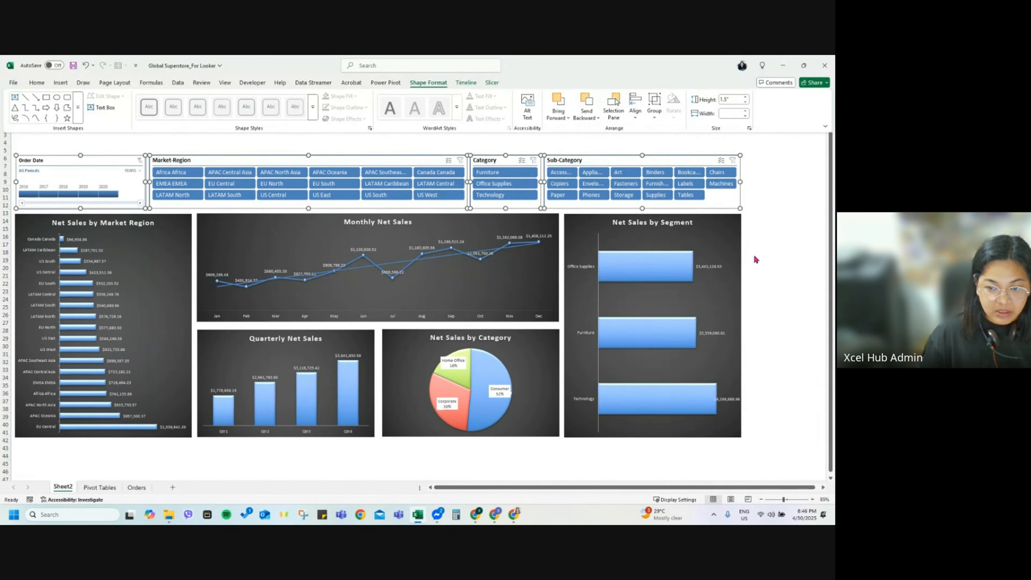
{"action": "left_click", "coordinate": [758, 299]}
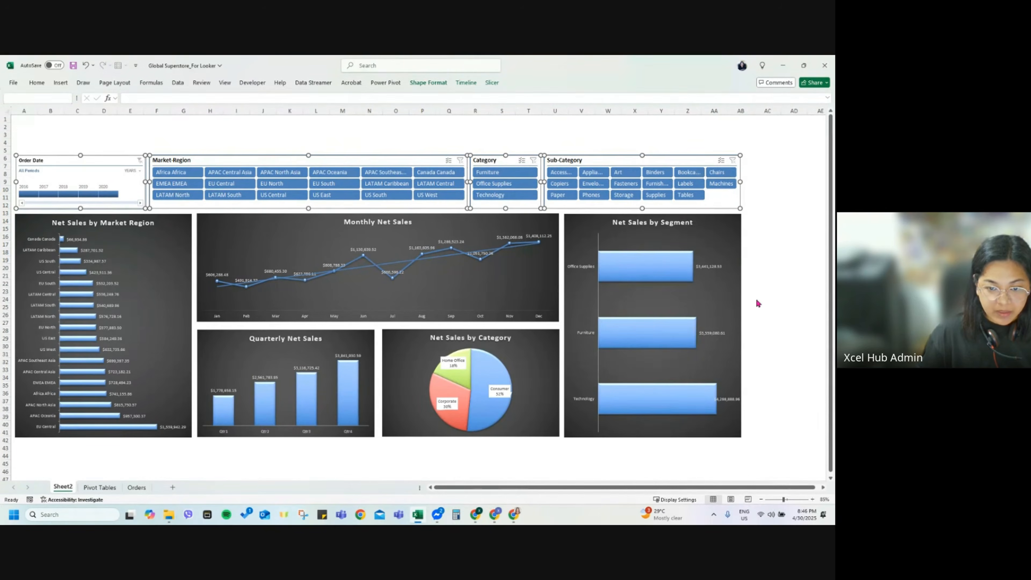
Step: Align the top edges of the Quarterly Net Sales and Net Sales by Category charts
{"action": "left_click", "coordinate": [363, 343]}
{"action": "left_click", "coordinate": [406, 348], "text": "ctrl"}
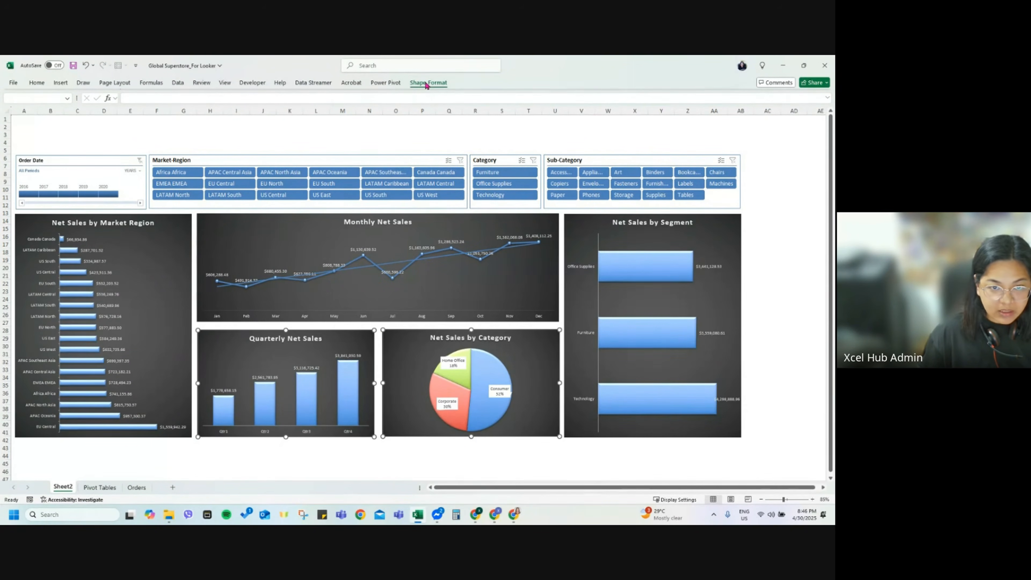
{"action": "left_click", "coordinate": [426, 83]}
{"action": "left_click", "coordinate": [636, 107]}
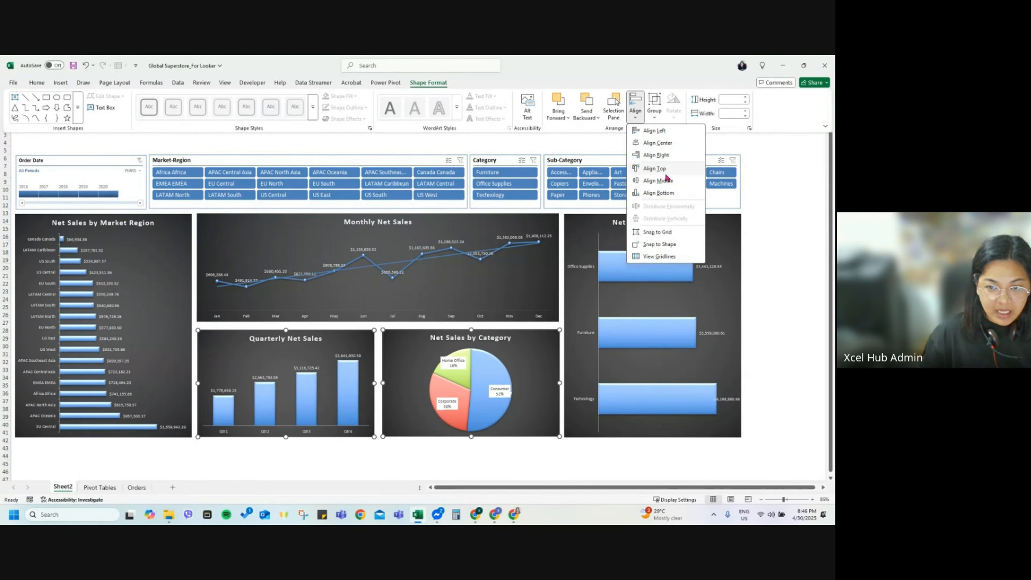
{"action": "left_click", "coordinate": [666, 173]}
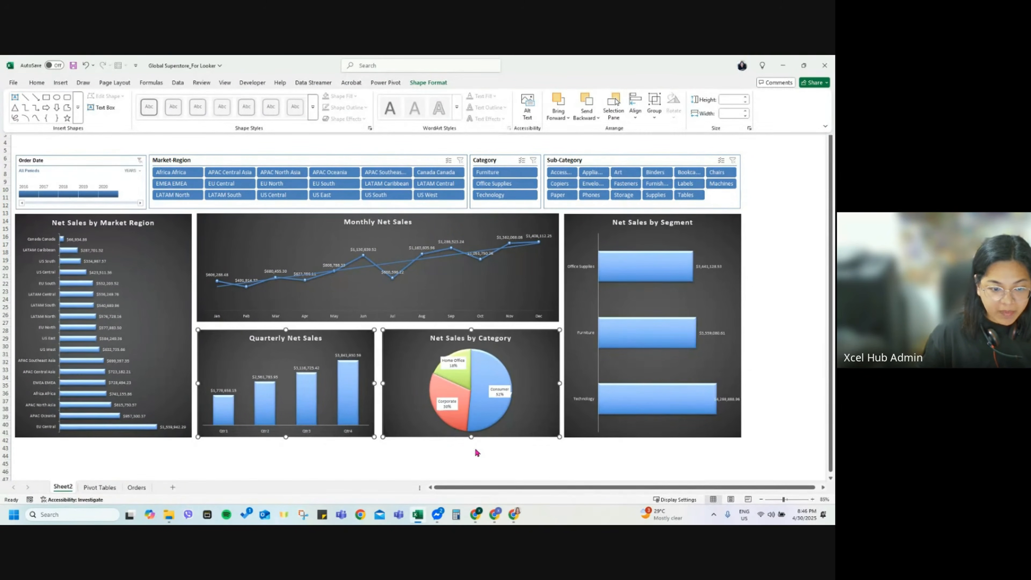
Step: Search the stock icons for gauge
{"action": "left_click", "coordinate": [454, 455]}
{"action": "left_click", "coordinate": [99, 136]}
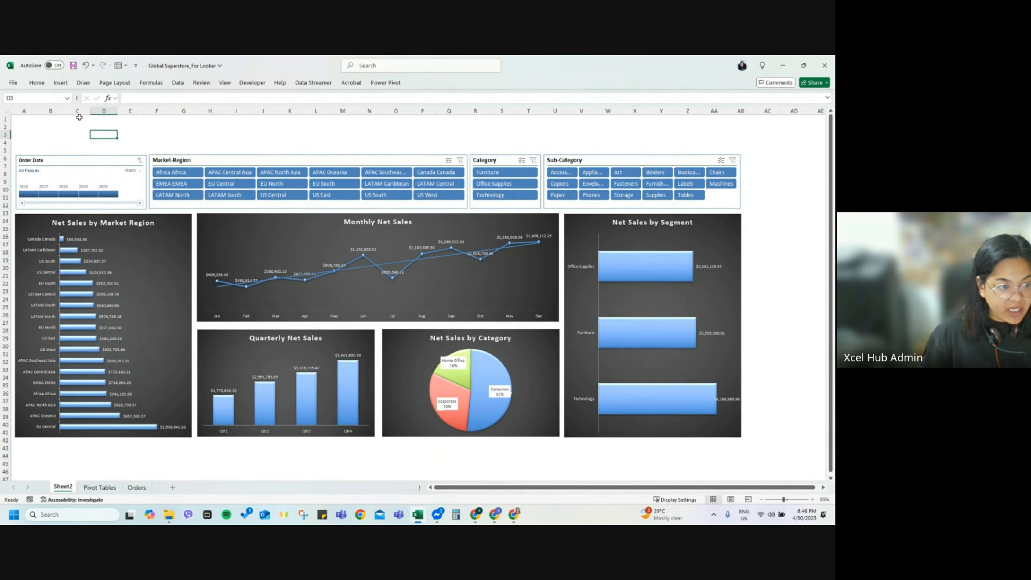
{"action": "left_click", "coordinate": [61, 82]}
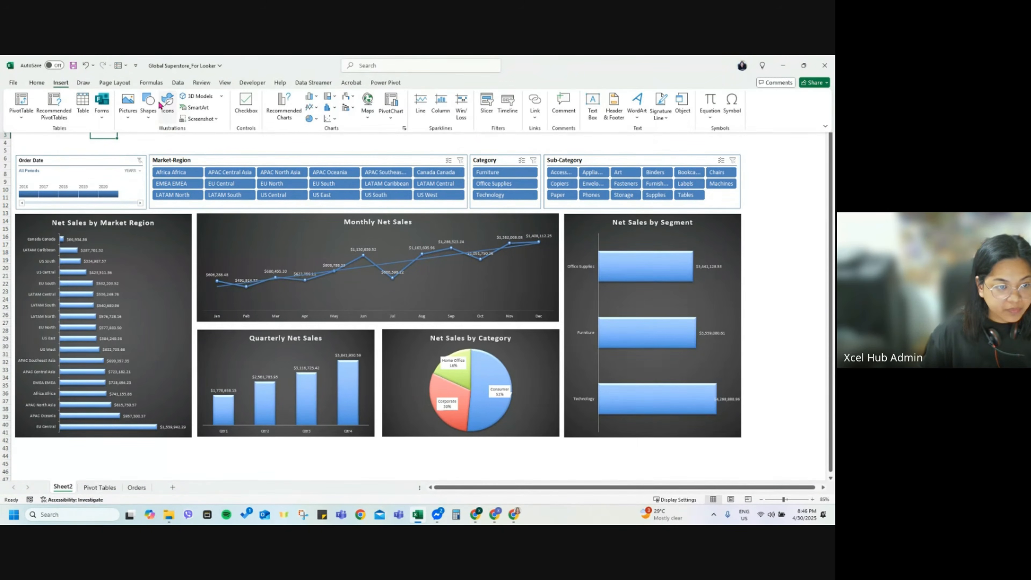
{"action": "left_click", "coordinate": [167, 106]}
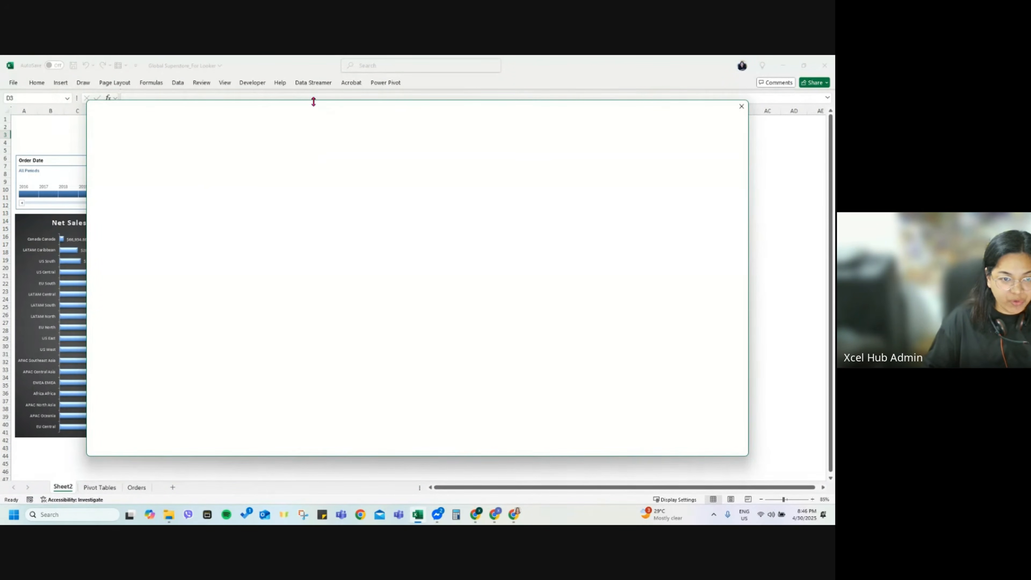
{"action": "type", "text": "chart"}
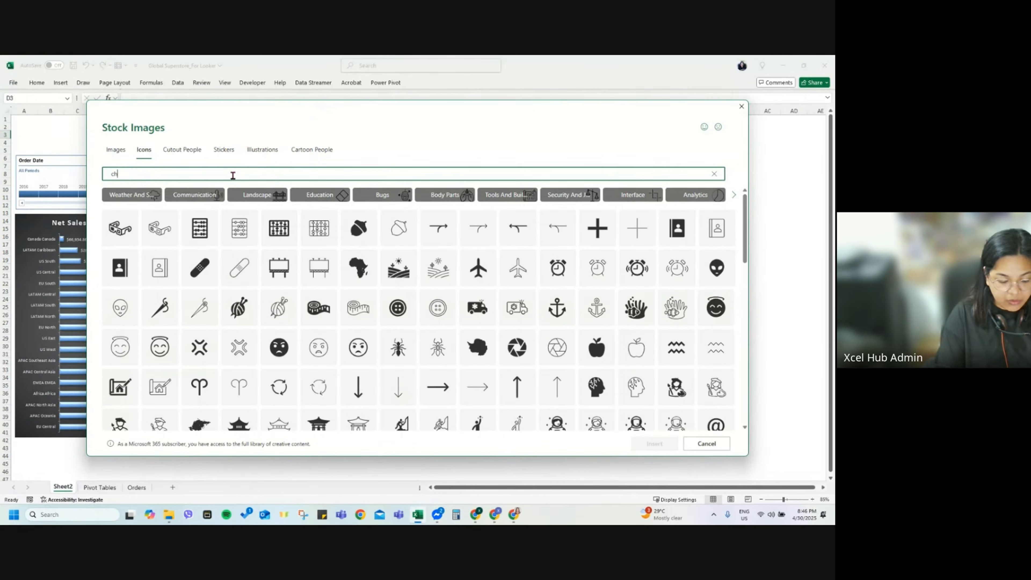
{"action": "key", "text": "BackSpace"}
{"action": "key", "text": "BackSpace"}
{"action": "key", "text": "BackSpace"}
{"action": "key", "text": "BackSpace"}
{"action": "key", "text": "BackSpace"}
{"action": "type", "text": "gau"}
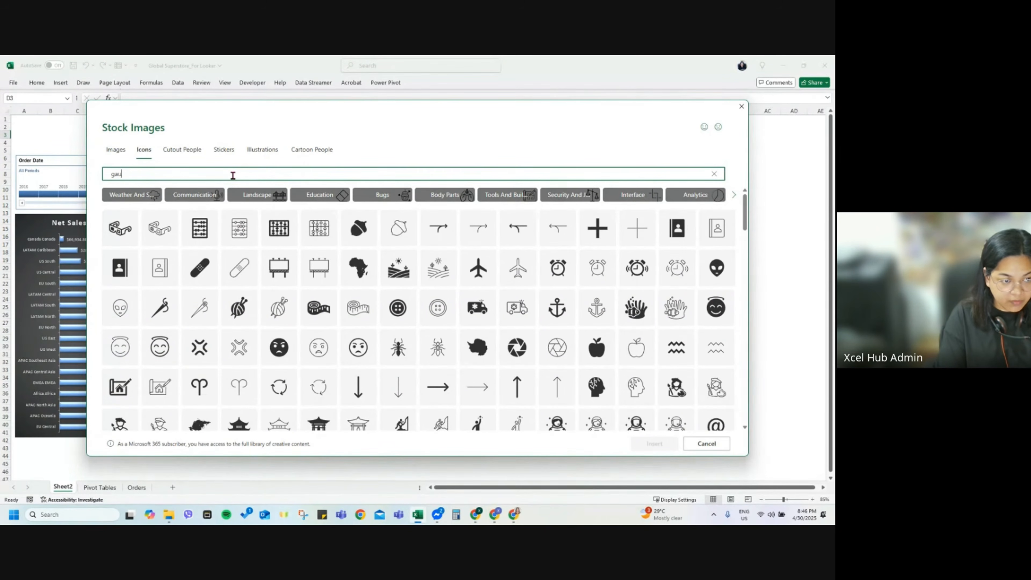
{"action": "type", "text": "ge"}
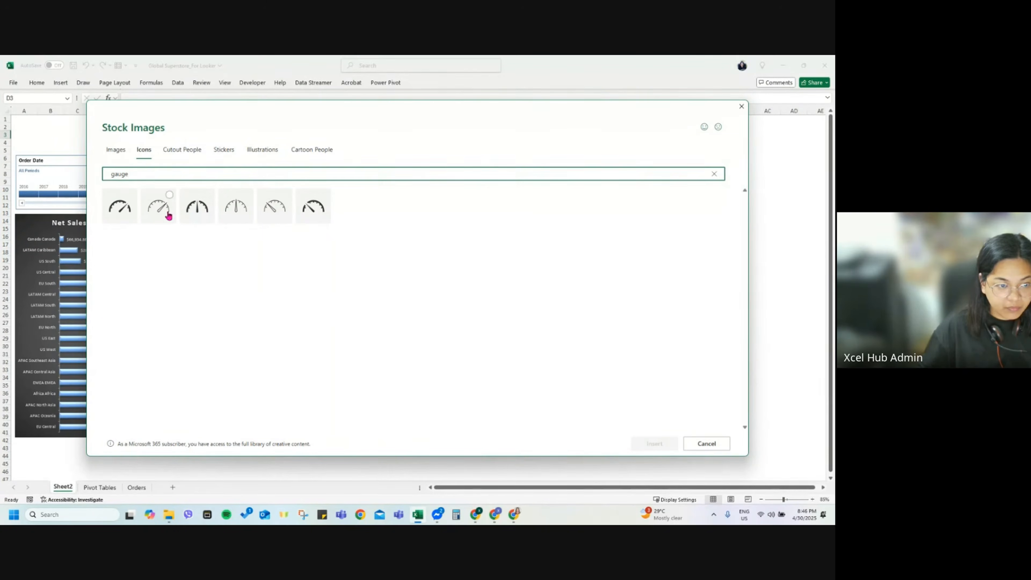
Step: Insert the solid gauge icon and place it above the Order Date timeline over columns A and B
{"action": "left_click", "coordinate": [168, 215]}
{"action": "left_click", "coordinate": [118, 207]}
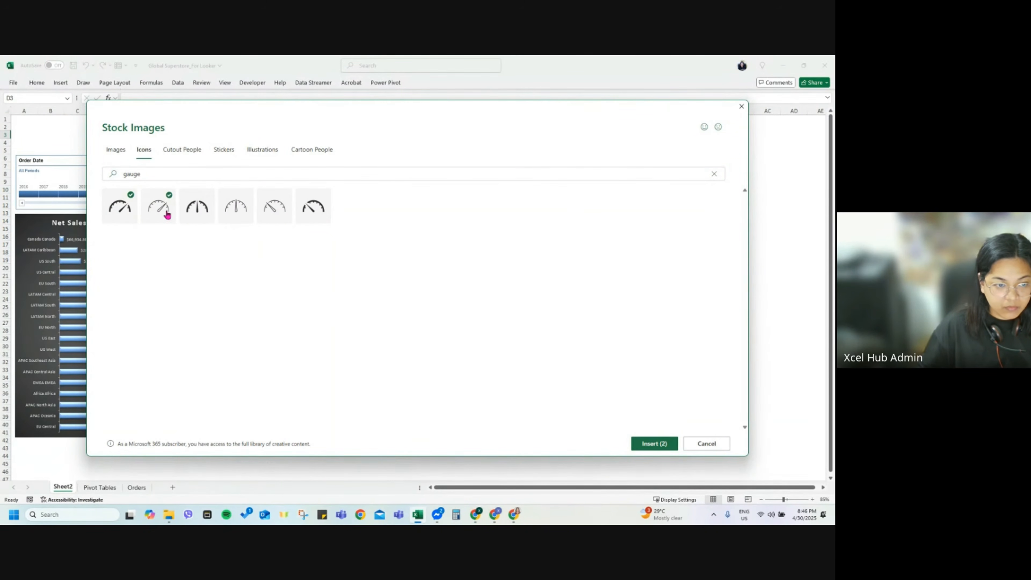
{"action": "left_click", "coordinate": [649, 444]}
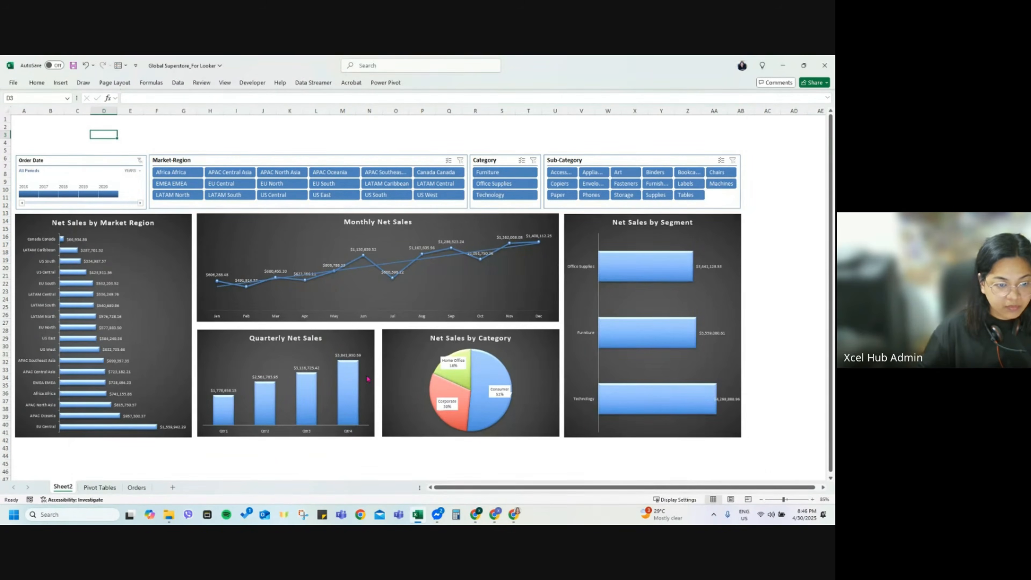
{"action": "left_click_drag", "start_coordinate": [106, 139], "coordinate": [38, 136]}
Step: Add the WordArt title "Global Superstore Dashboard" and place it beside the gauge icon above the slicers
{"action": "left_click", "coordinate": [62, 85]}
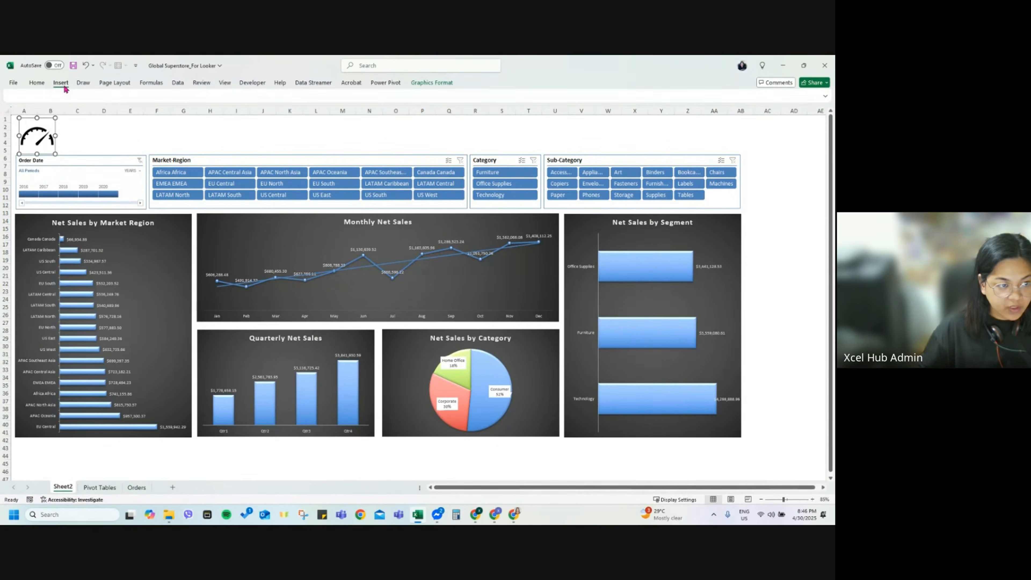
{"action": "left_click", "coordinate": [637, 107]}
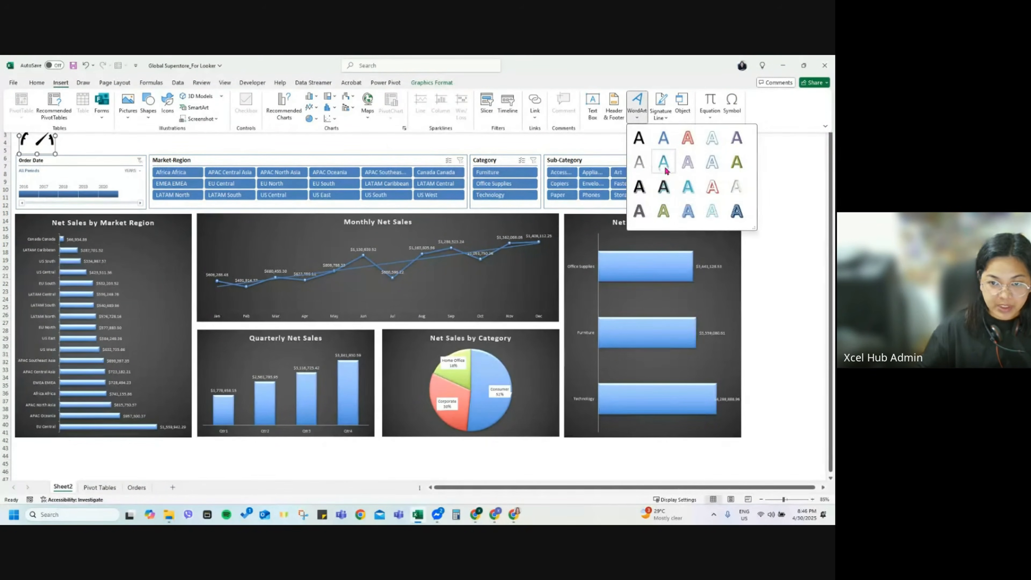
{"action": "left_click", "coordinate": [686, 215]}
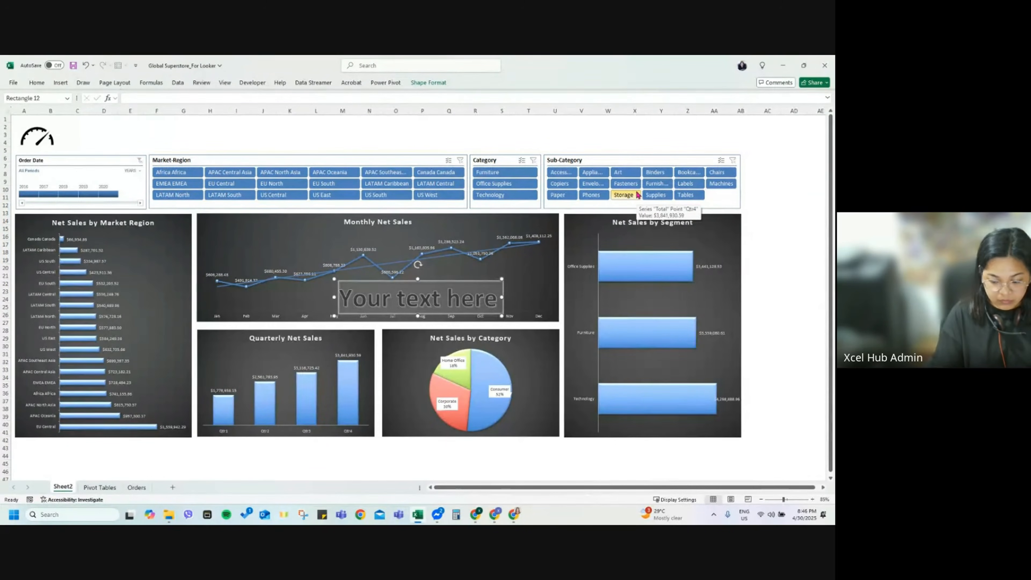
{"action": "type", "text": "Global Su"}
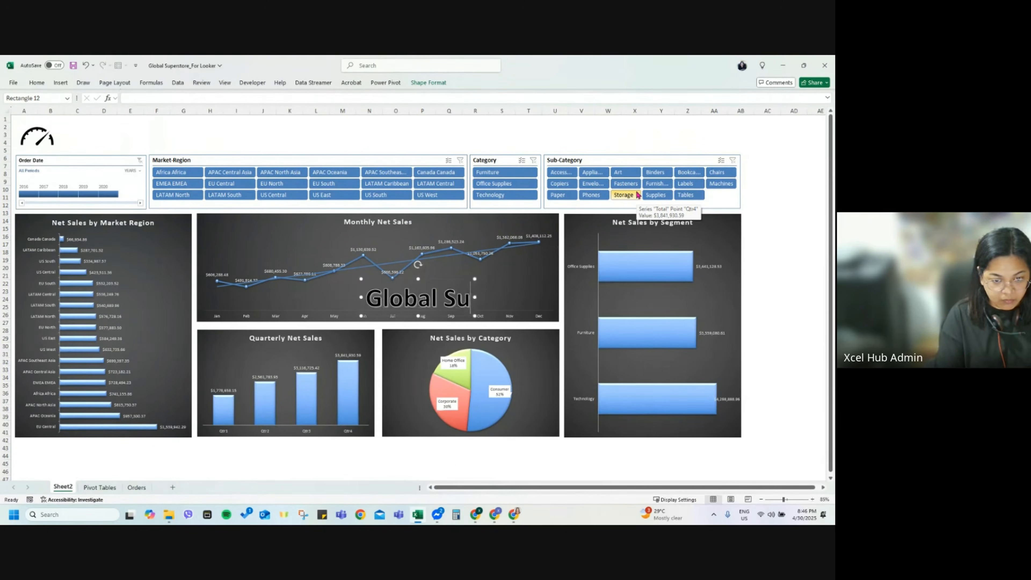
{"action": "type", "text": "perstore Dasjb"}
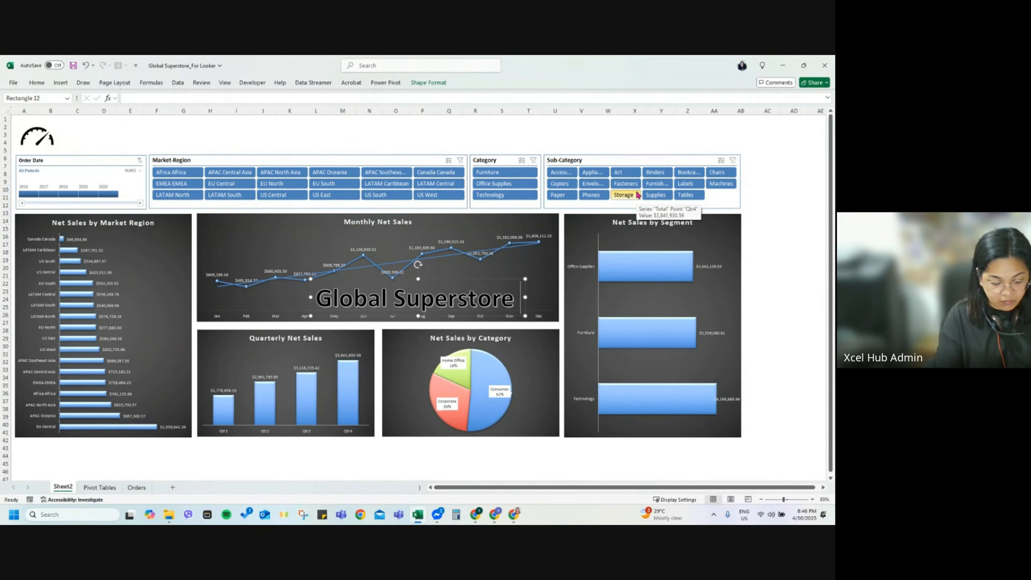
{"action": "key", "text": "BackSpace"}
{"action": "key", "text": "BackSpace"}
{"action": "type", "text": "hboard"}
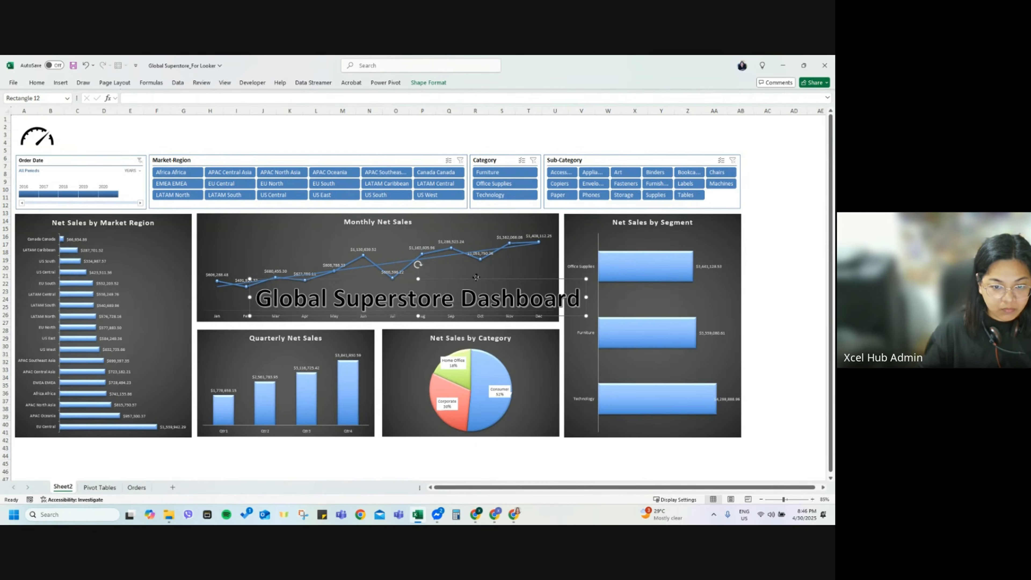
{"action": "left_click_drag", "start_coordinate": [477, 278], "coordinate": [383, 142]}
{"action": "left_click_drag", "start_coordinate": [356, 182], "coordinate": [253, 155]}
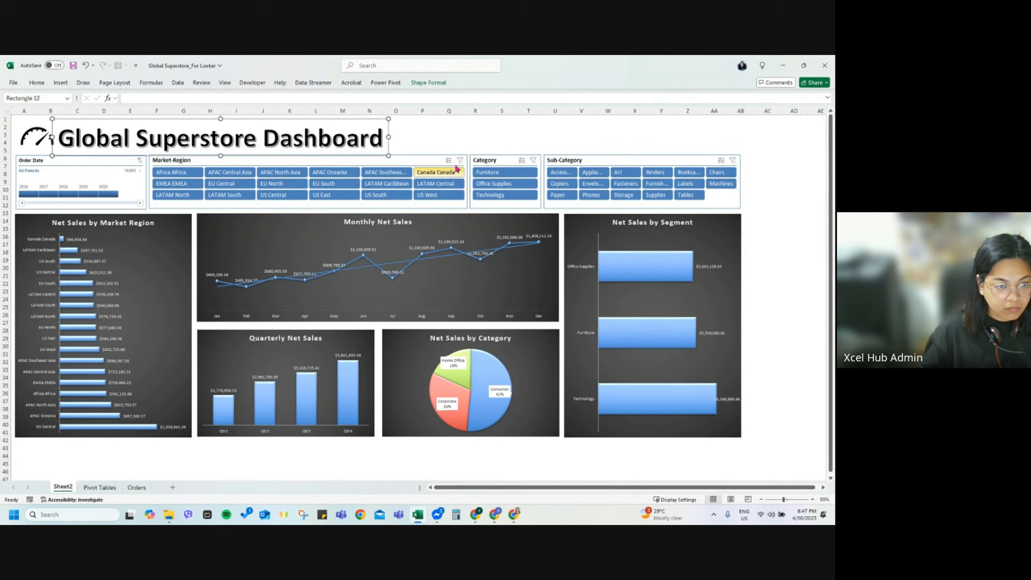
Step: Change the dashboard title's font to Amasis MT Pro Black and shift it right so it clears the gauge icon
{"action": "left_click", "coordinate": [36, 83]}
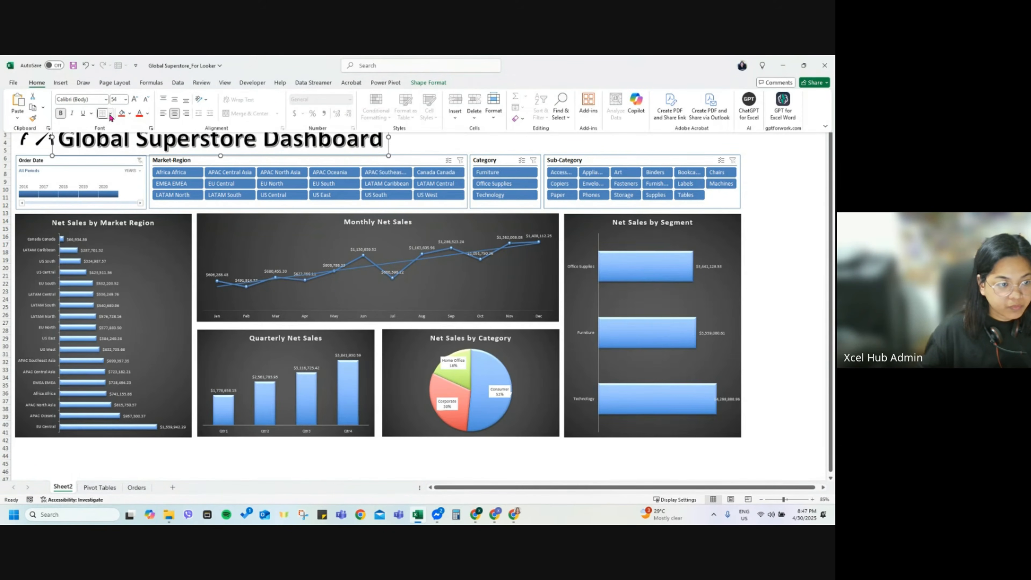
{"action": "left_click", "coordinate": [105, 99]}
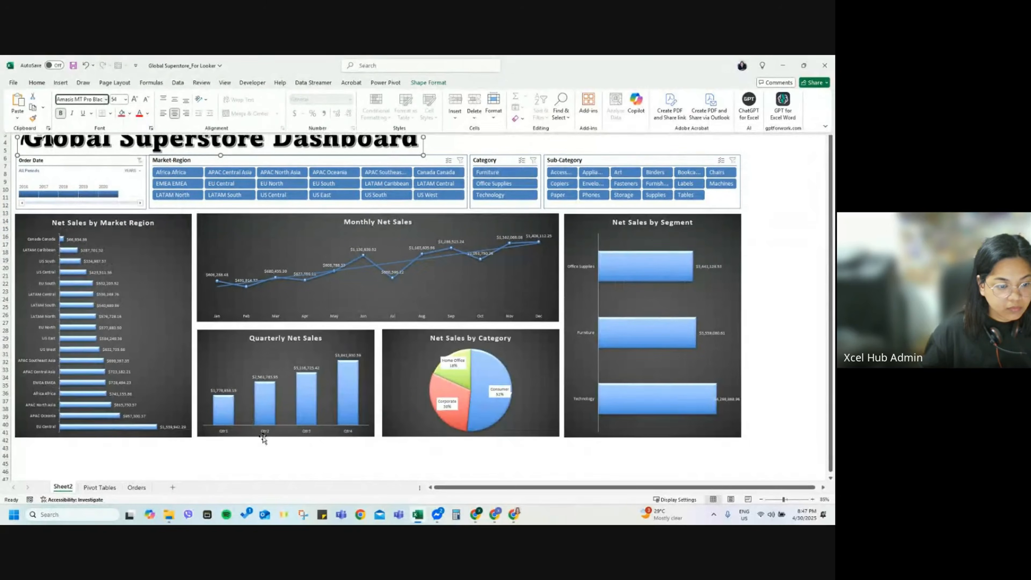
{"action": "key", "text": "ctrl+F1"}
{"action": "left_click_drag", "start_coordinate": [423, 148], "coordinate": [457, 149]}
{"action": "left_click", "coordinate": [506, 137]}
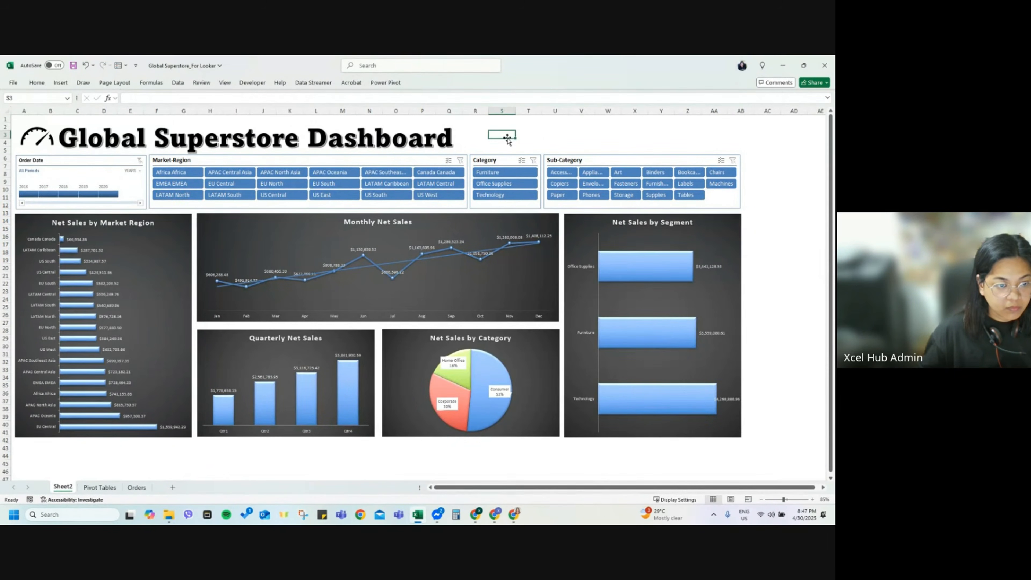
Step: Connect the Order Date timeline to all five pivot tables, PivotTable1 to PivotTable5
{"action": "right_click", "coordinate": [123, 181]}
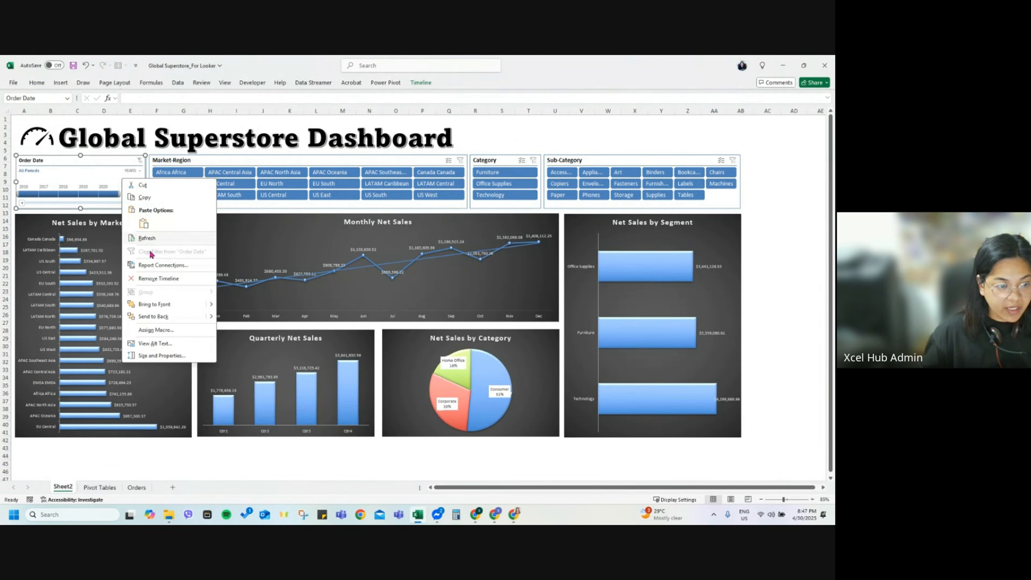
{"action": "left_click", "coordinate": [148, 265]}
{"action": "left_click_drag", "start_coordinate": [144, 233], "coordinate": [145, 170]}
{"action": "left_click", "coordinate": [85, 221]}
{"action": "left_click", "coordinate": [85, 232]}
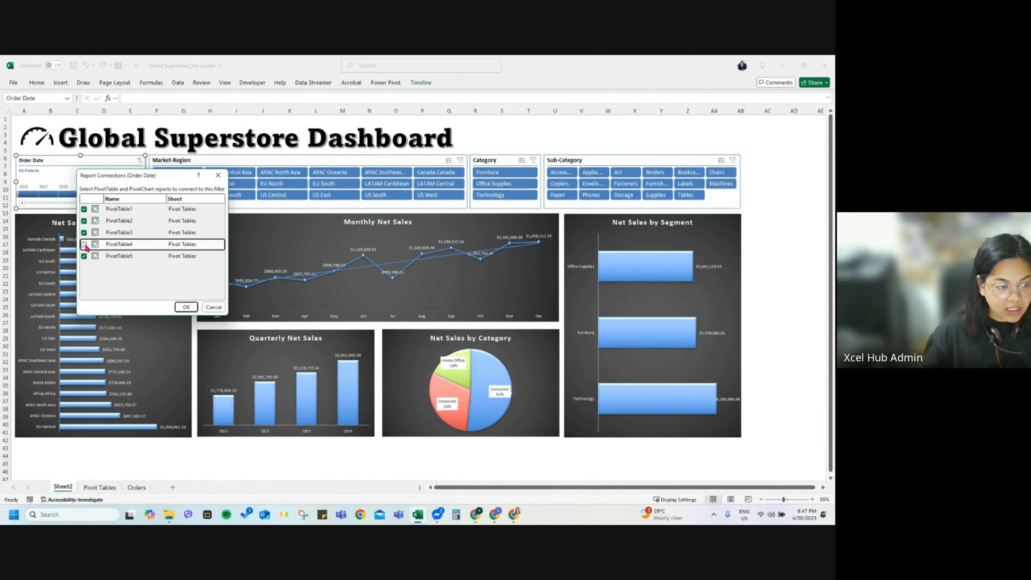
{"action": "left_click", "coordinate": [185, 307]}
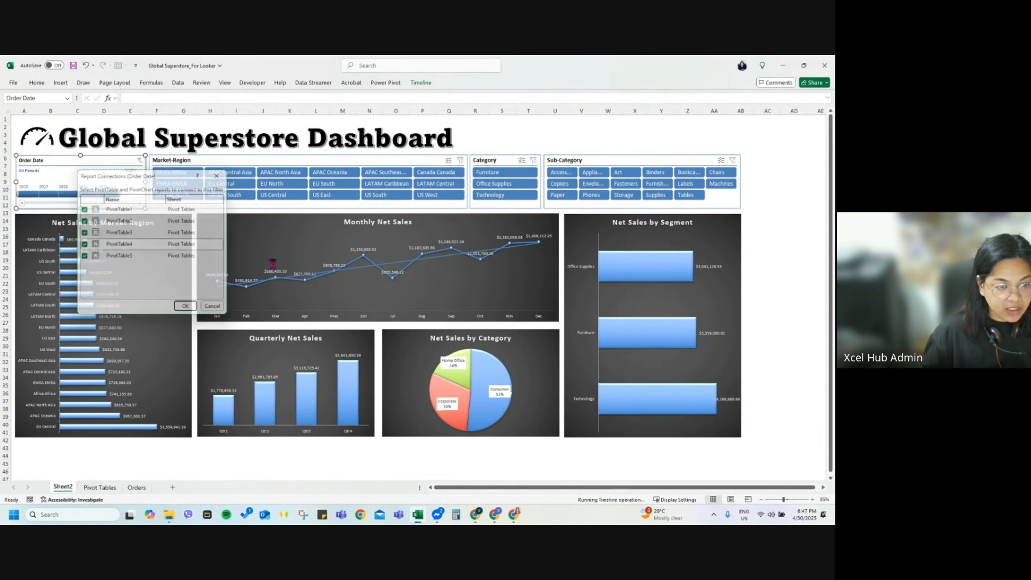
Step: Connect the Market-Region slicer to all five pivot tables, PivotTable1 to PivotTable5
{"action": "left_click", "coordinate": [311, 179]}
{"action": "right_click", "coordinate": [311, 179]}
{"action": "left_click", "coordinate": [359, 311]}
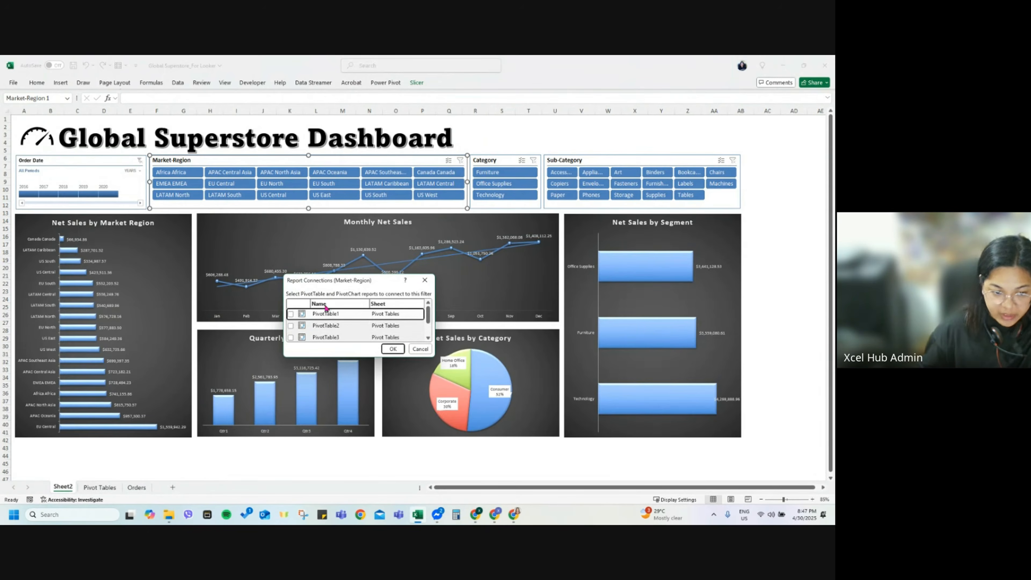
{"action": "left_click_drag", "start_coordinate": [327, 275], "coordinate": [327, 214]}
{"action": "left_click", "coordinate": [290, 253]}
{"action": "left_click", "coordinate": [290, 264]}
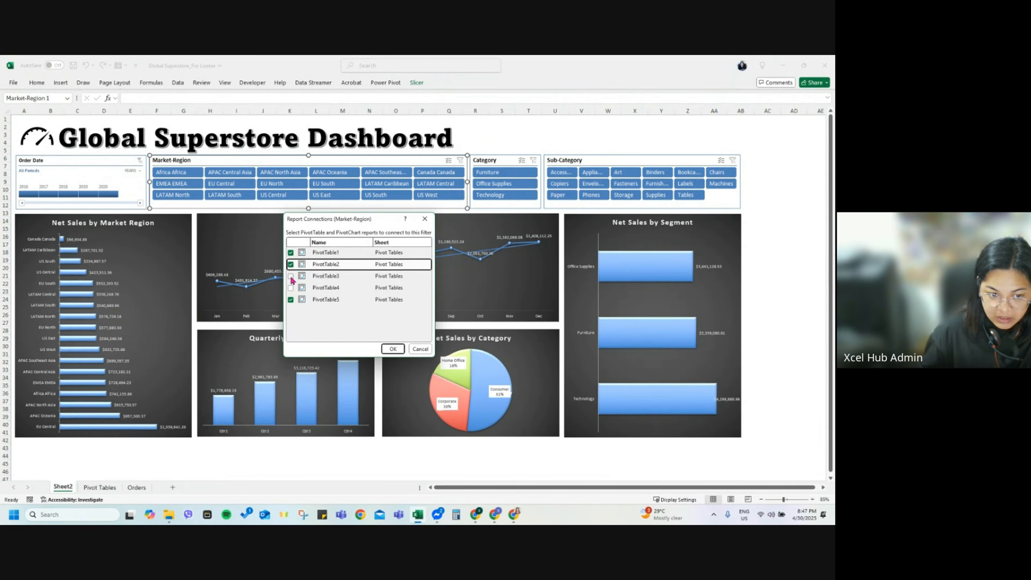
{"action": "left_click", "coordinate": [290, 275]}
{"action": "left_click", "coordinate": [291, 287]}
{"action": "left_click", "coordinate": [393, 349]}
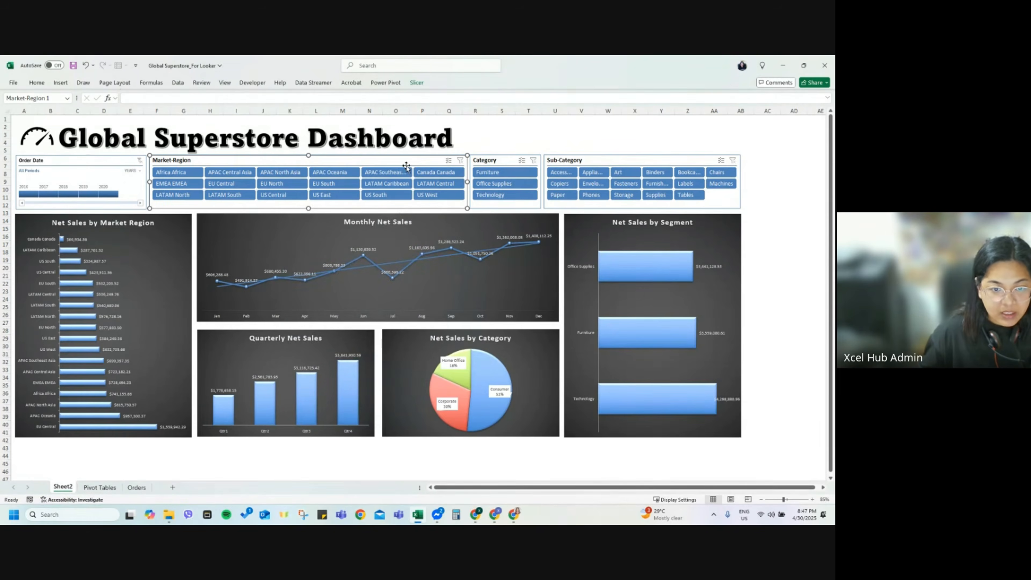
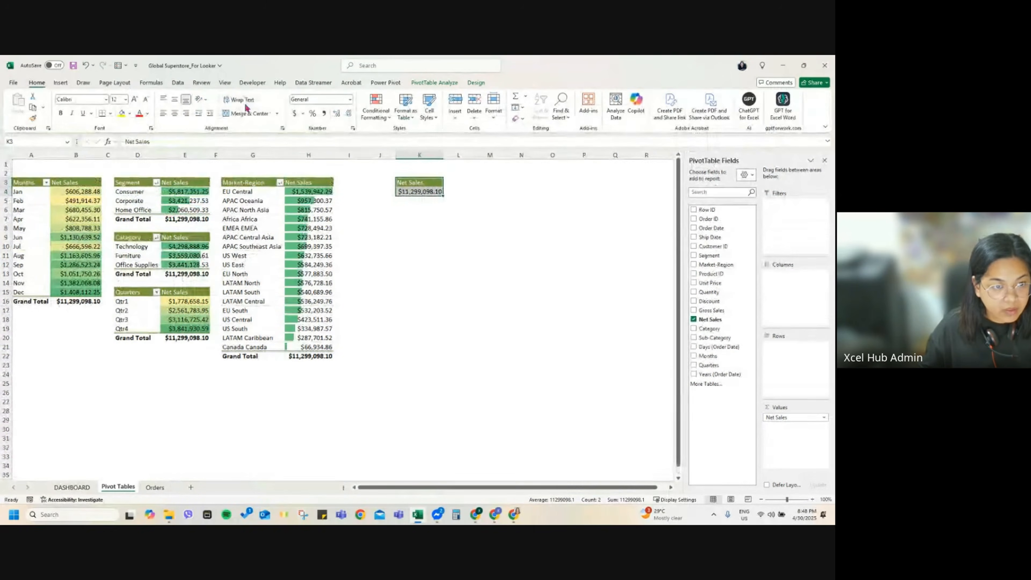
Step: Center the contents of the Net Sales pivot table in K3:K4 and paste a copy of it at K6
{"action": "left_click", "coordinate": [174, 113]}
{"action": "left_click_drag", "start_coordinate": [418, 183], "coordinate": [424, 189]}
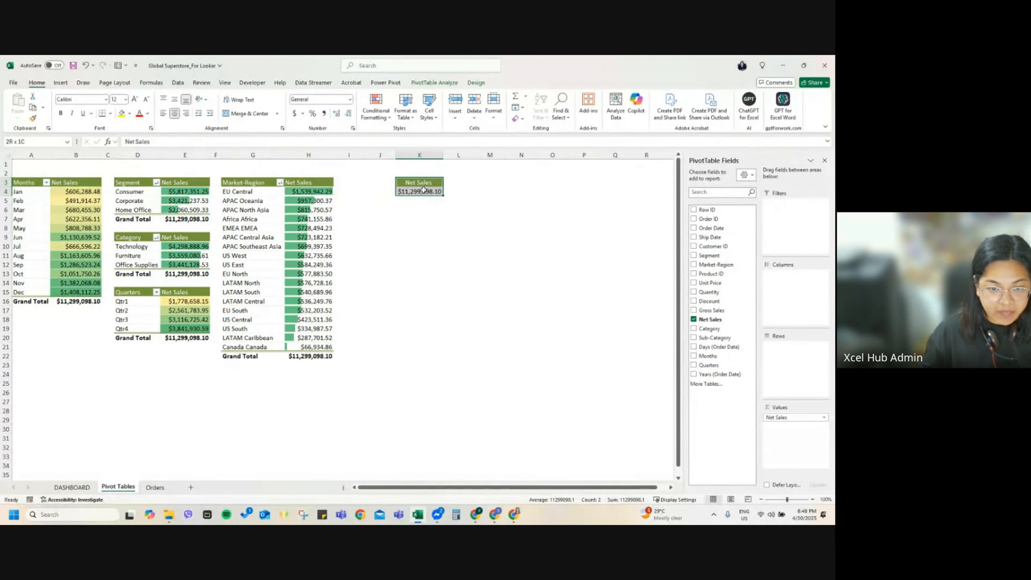
{"action": "left_click", "coordinate": [780, 430]}
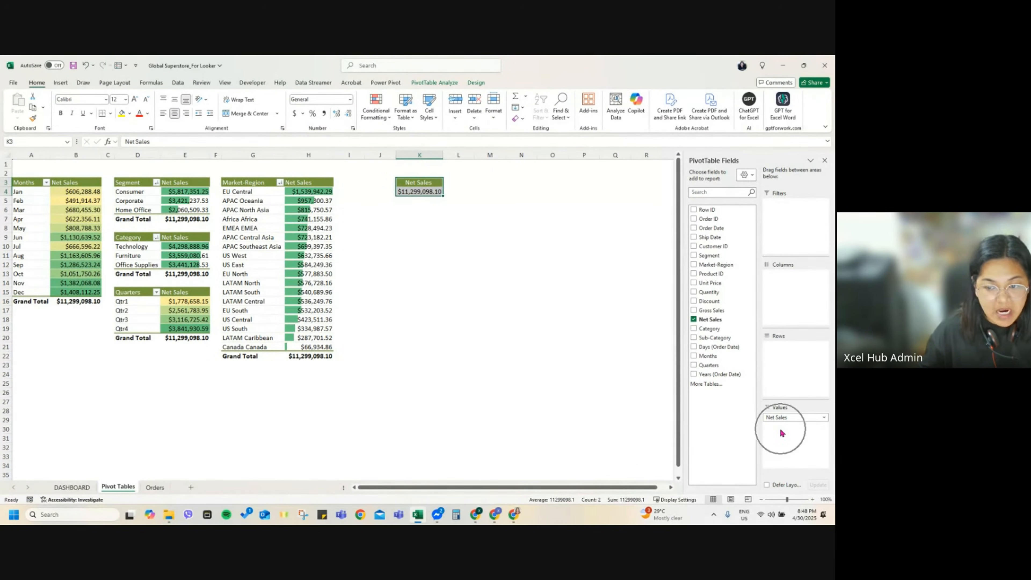
{"action": "left_click", "coordinate": [793, 373]}
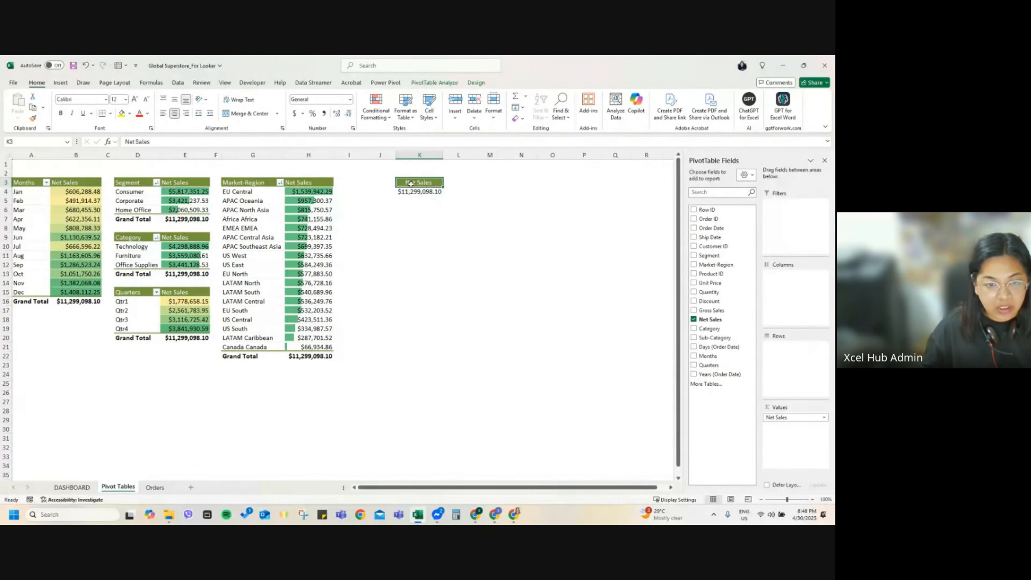
{"action": "key", "text": "ctrl+c"}
{"action": "left_click", "coordinate": [413, 209]}
{"action": "key", "text": "ctrl+v"}
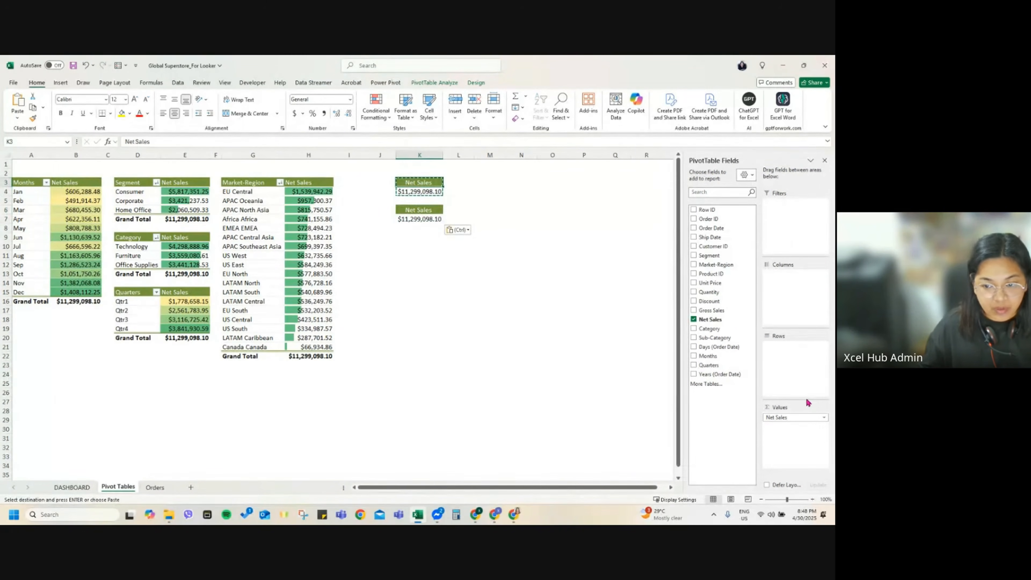
Step: Replace the Net Sales value with Gross Sales in the pivot table at K3
{"action": "left_click_drag", "start_coordinate": [808, 414], "coordinate": [734, 340]}
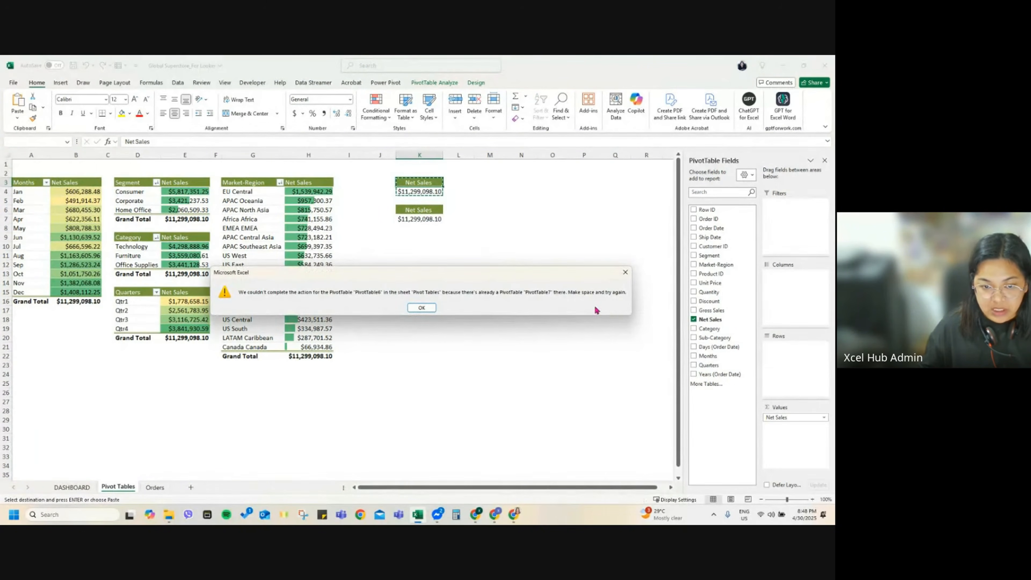
{"action": "left_click", "coordinate": [421, 308]}
{"action": "left_click", "coordinate": [424, 194]}
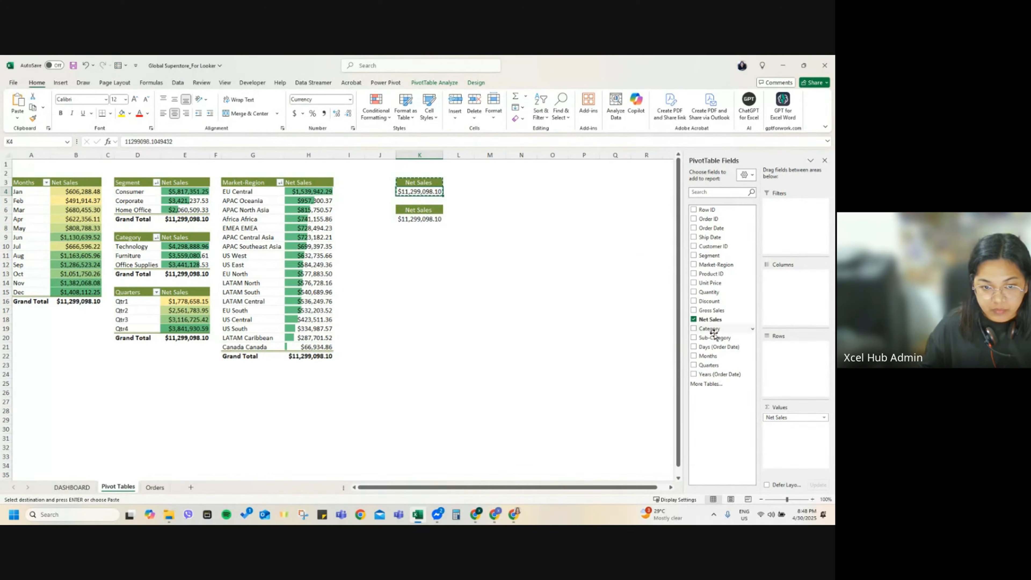
{"action": "left_click_drag", "start_coordinate": [705, 311], "coordinate": [785, 419]}
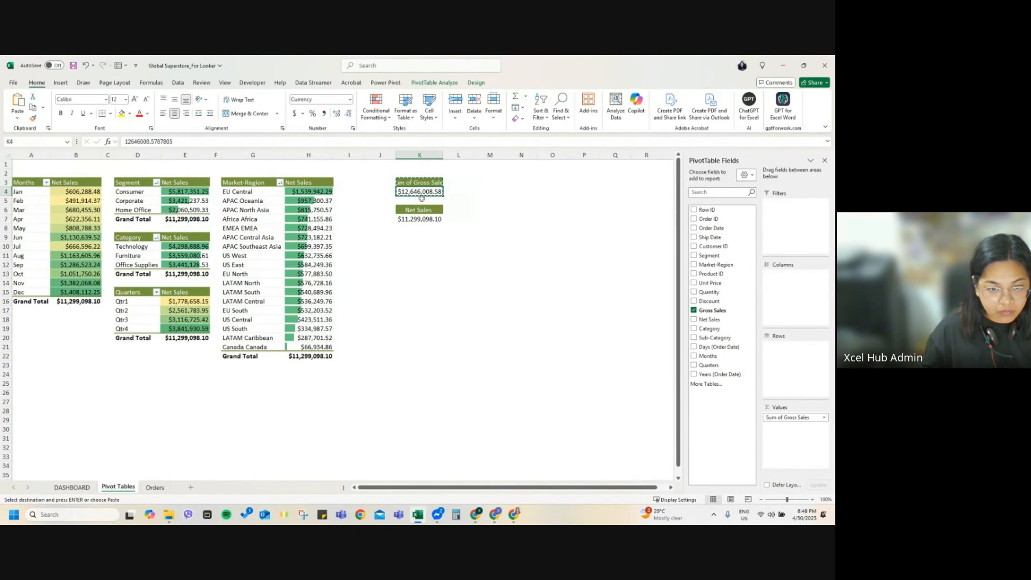
Step: Shorten the pivot heading in K3 to "Gross Sales"
{"action": "left_click", "coordinate": [419, 185]}
{"action": "left_click_drag", "start_coordinate": [145, 141], "coordinate": [125, 141]}
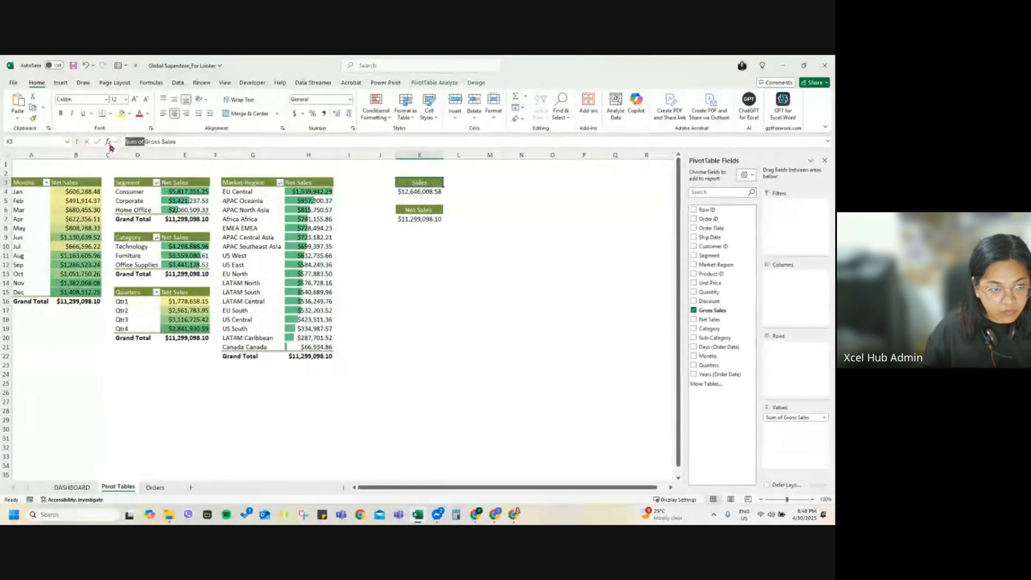
{"action": "key", "text": "BackSpace"}
{"action": "key", "text": "Return"}
{"action": "left_click", "coordinate": [424, 294]}
Step: Copy the Net Sales pivot table from K6:K7 and paste it at K9
{"action": "left_click", "coordinate": [424, 212]}
{"action": "left_click_drag", "start_coordinate": [424, 213], "coordinate": [425, 220]}
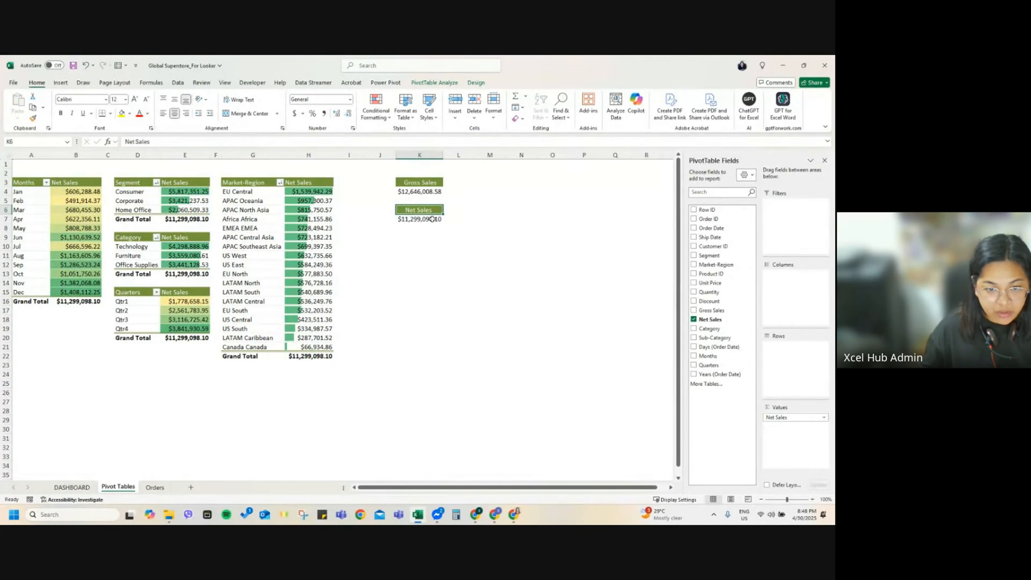
{"action": "key", "text": "ctrl+c"}
{"action": "left_click", "coordinate": [423, 237]}
{"action": "key", "text": "ctrl+v"}
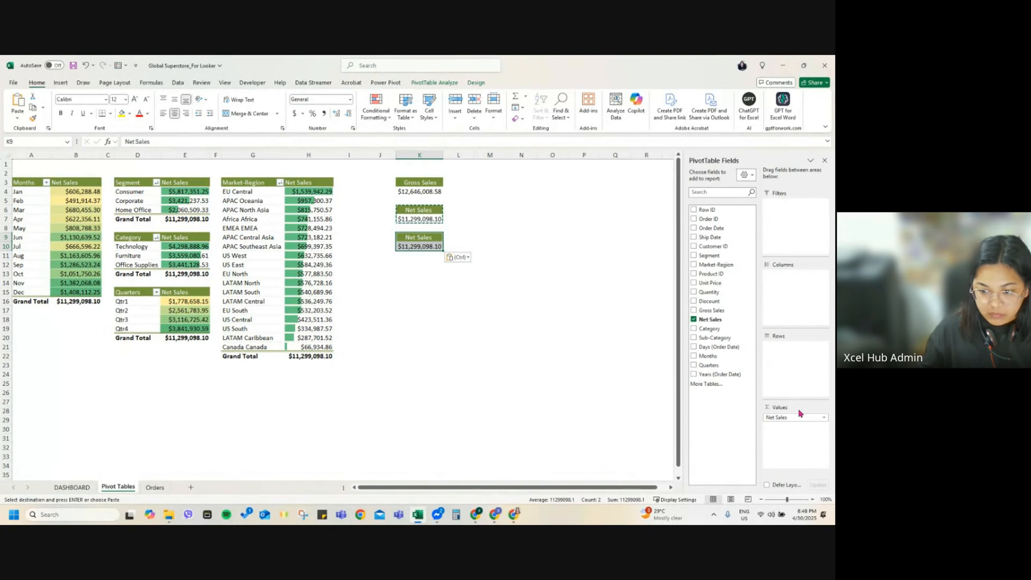
Step: Replace the Net Sales value with Discount in the pivot table at K9 and summarize it by average
{"action": "left_click_drag", "start_coordinate": [795, 421], "coordinate": [800, 409]}
{"action": "left_click_drag", "start_coordinate": [722, 304], "coordinate": [794, 419]}
{"action": "left_click", "coordinate": [431, 247]}
{"action": "right_click", "coordinate": [432, 248]}
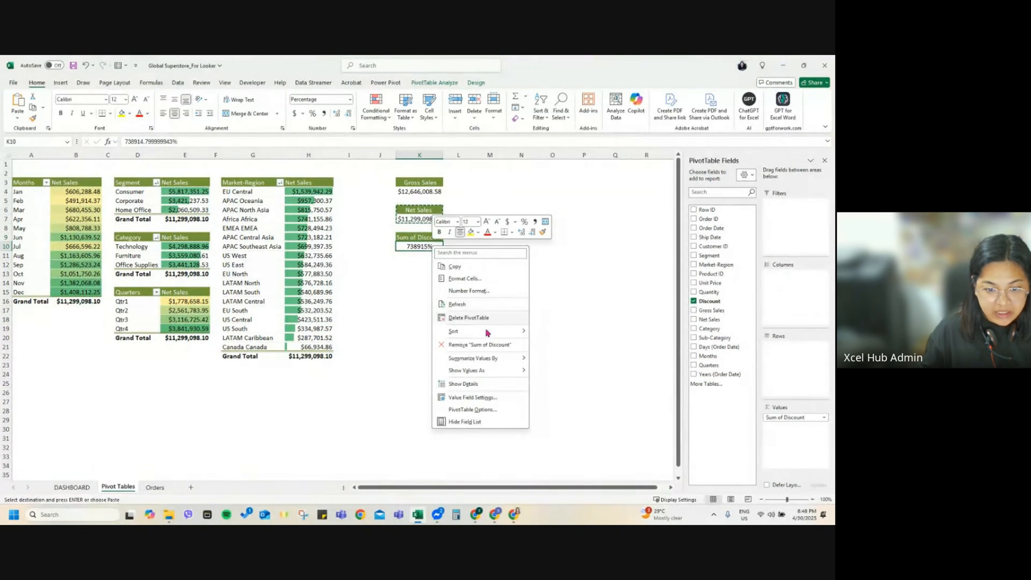
{"action": "mouse_move", "coordinate": [487, 359]}
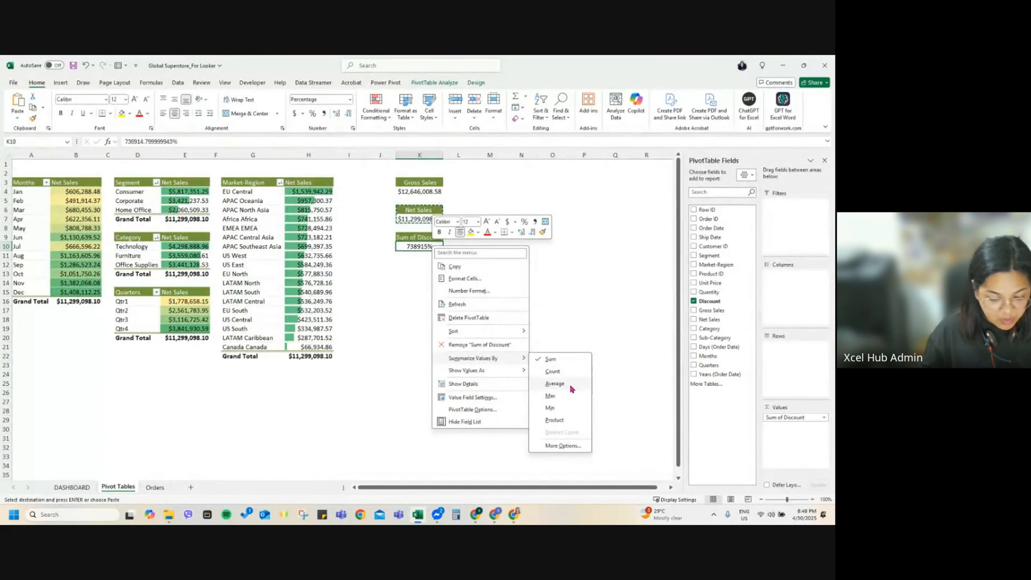
{"action": "left_click", "coordinate": [568, 385]}
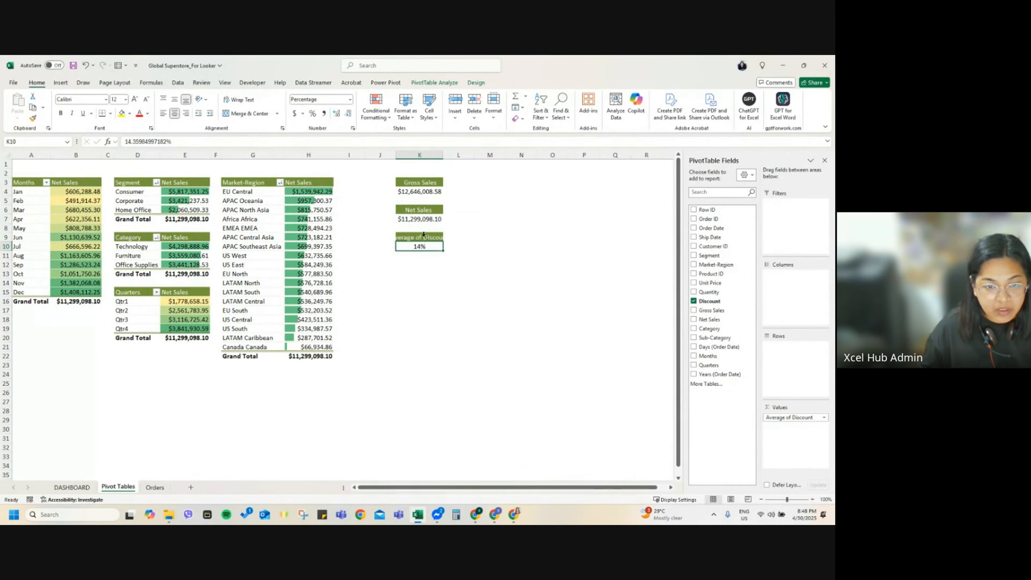
Step: Copy the Average of Discount pivot table from K9:K10 and paste it at K12
{"action": "left_click", "coordinate": [424, 238]}
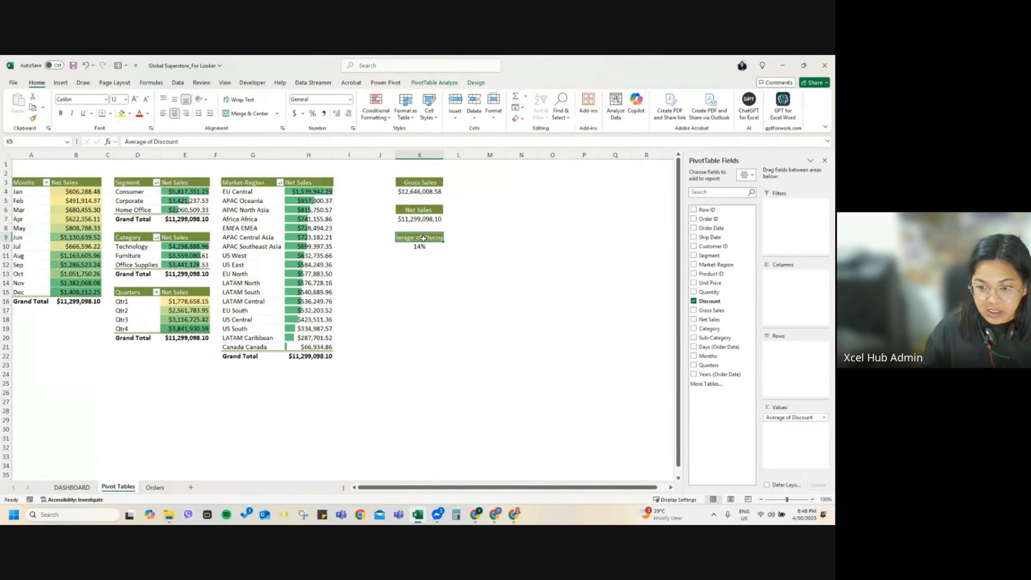
{"action": "left_click_drag", "start_coordinate": [424, 238], "coordinate": [424, 246]}
{"action": "key", "text": "ctrl+c"}
{"action": "left_click", "coordinate": [420, 264]}
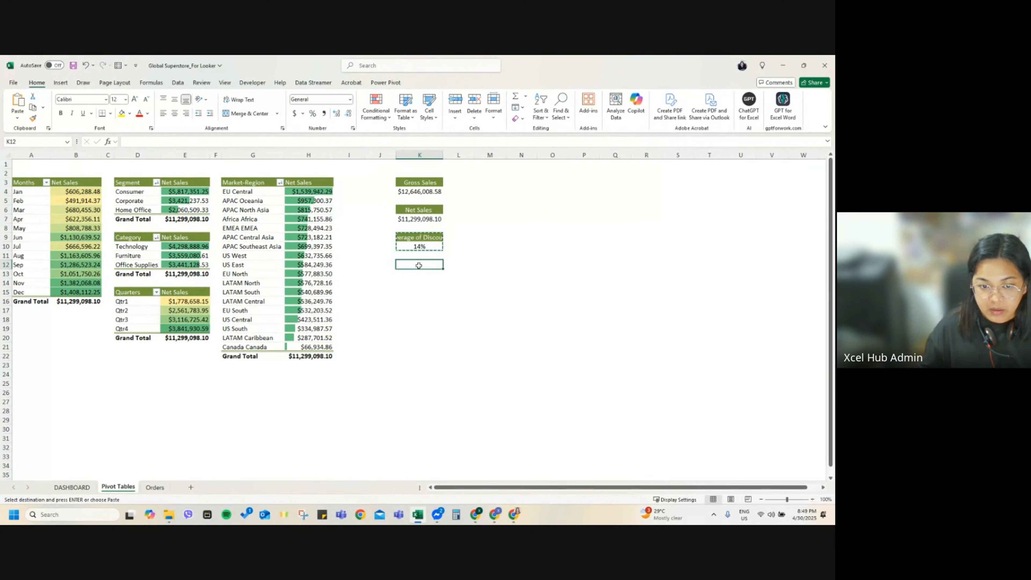
{"action": "key", "text": "ctrl+v"}
Step: Replace the Discount value with Row ID in the pivot table at K12 and summarize it by count
{"action": "left_click_drag", "start_coordinate": [796, 420], "coordinate": [746, 234]}
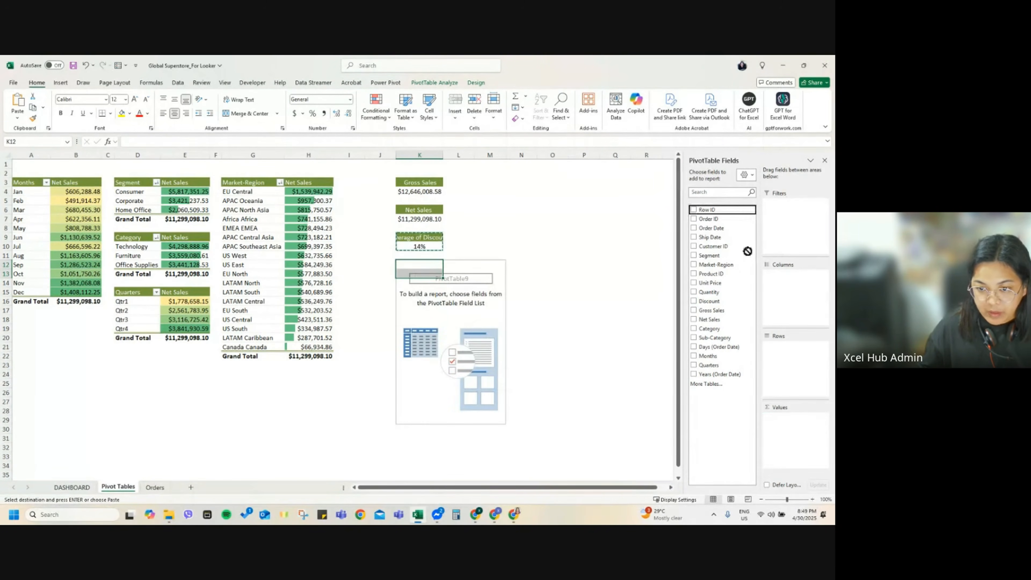
{"action": "left_click", "coordinate": [694, 210]}
{"action": "left_click", "coordinate": [431, 274]}
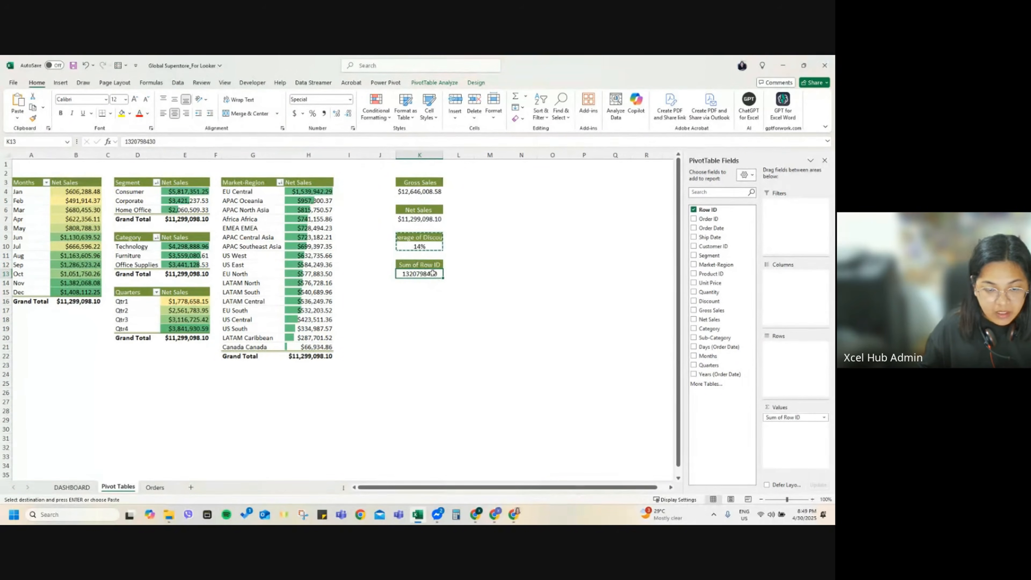
{"action": "right_click", "coordinate": [434, 275]}
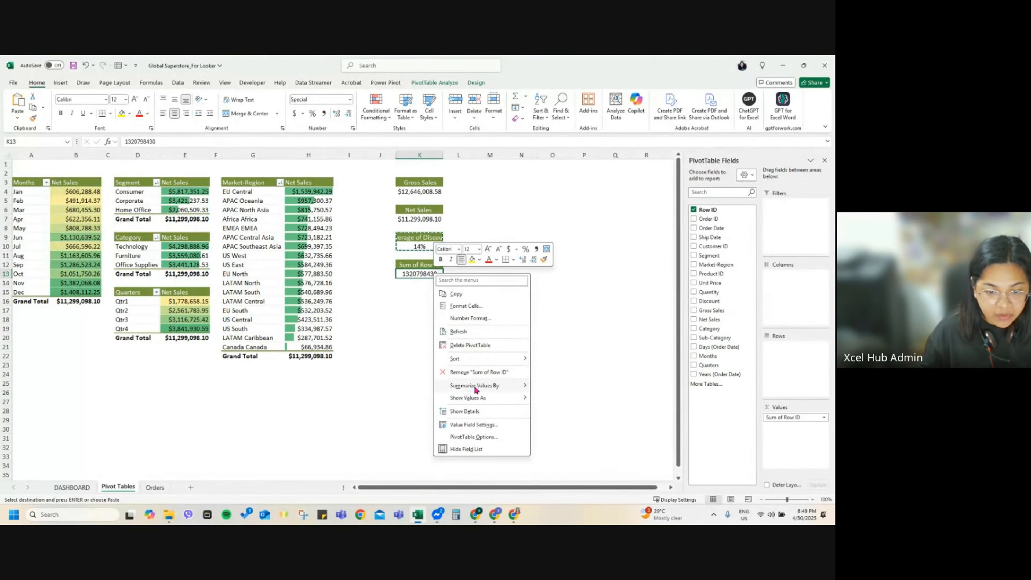
{"action": "mouse_move", "coordinate": [479, 385]}
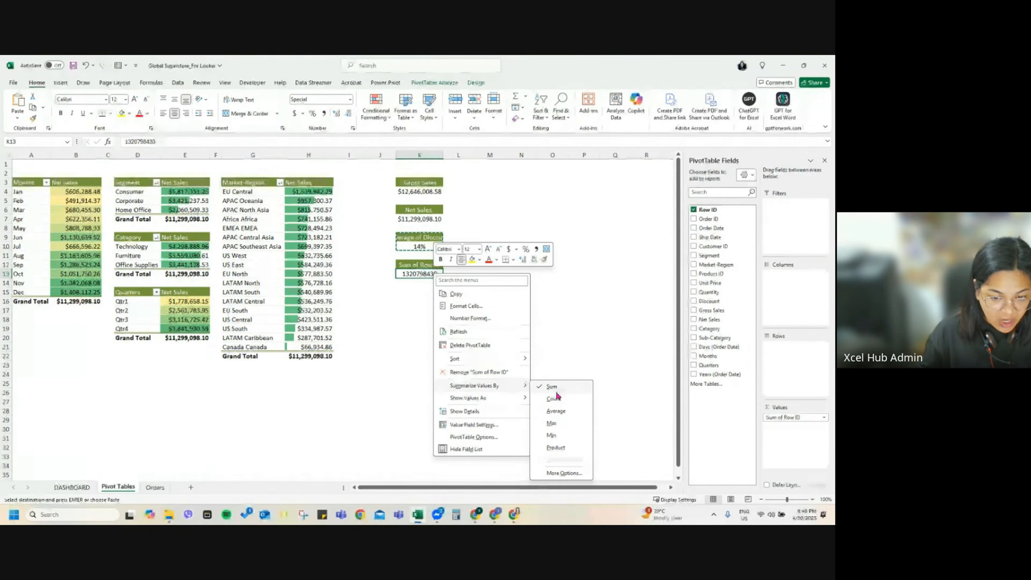
{"action": "left_click", "coordinate": [554, 399]}
Step: Rename the pivot heading in K12 to "# of Transactions"
{"action": "left_click", "coordinate": [425, 264]}
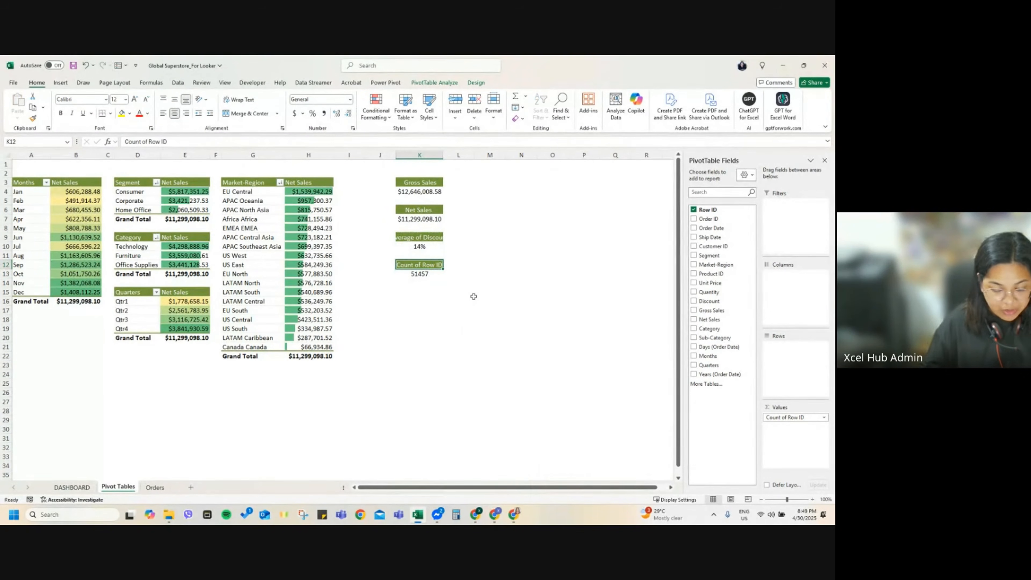
{"action": "type", "text": "#"}
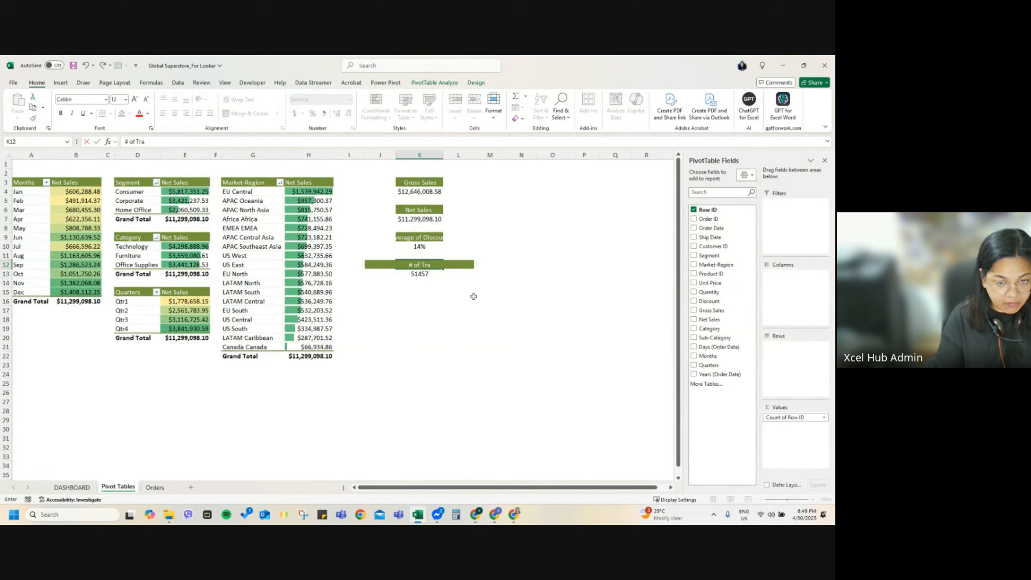
{"action": "type", "text": "of Transactions"}
{"action": "key", "text": "Return"}
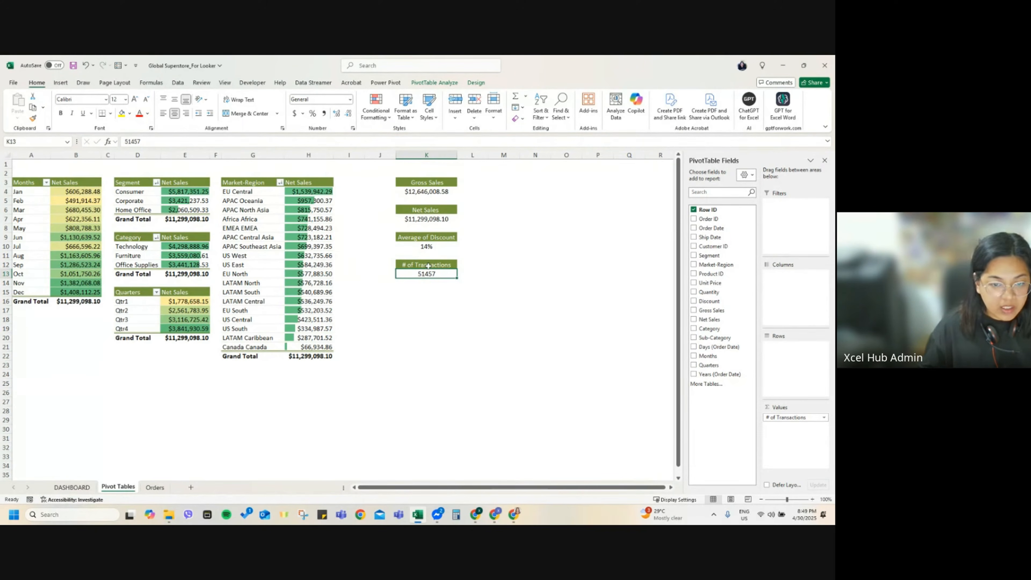
Step: Format the # of Transactions value as Number with a thousands separator and 0 decimal places
{"action": "right_click", "coordinate": [429, 274]}
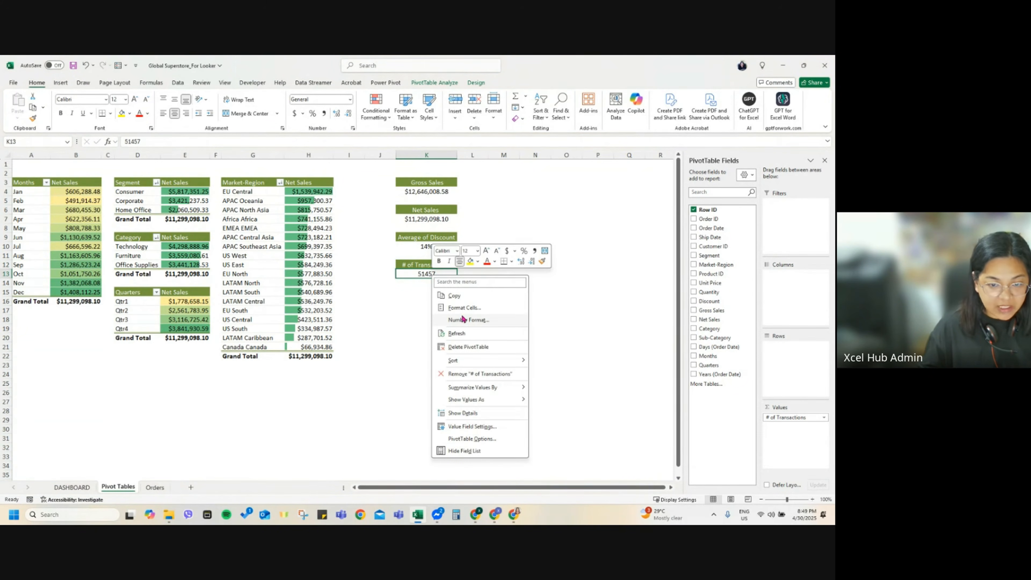
{"action": "left_click", "coordinate": [463, 320]}
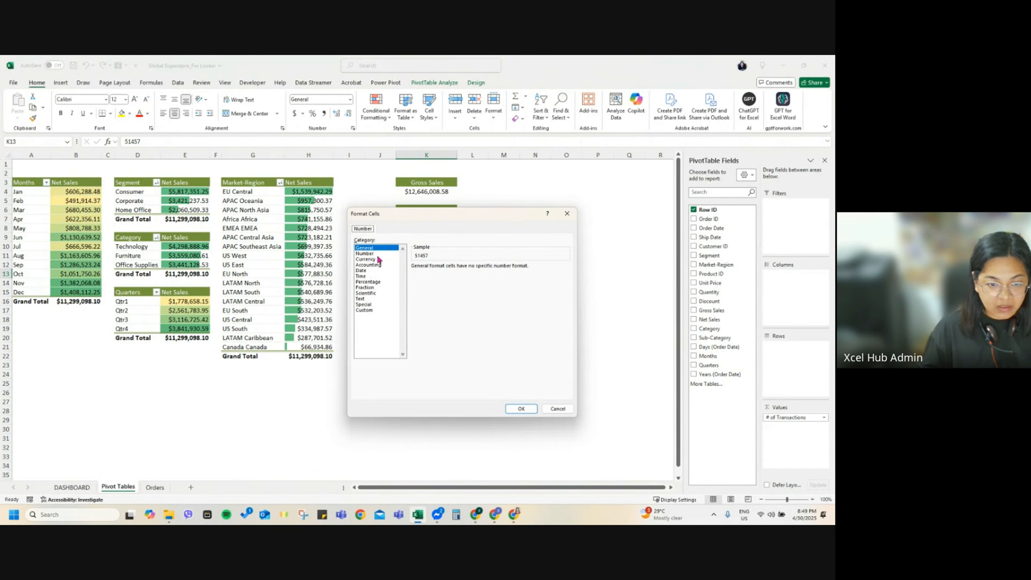
{"action": "left_click", "coordinate": [376, 254]}
{"action": "left_click", "coordinate": [440, 278]}
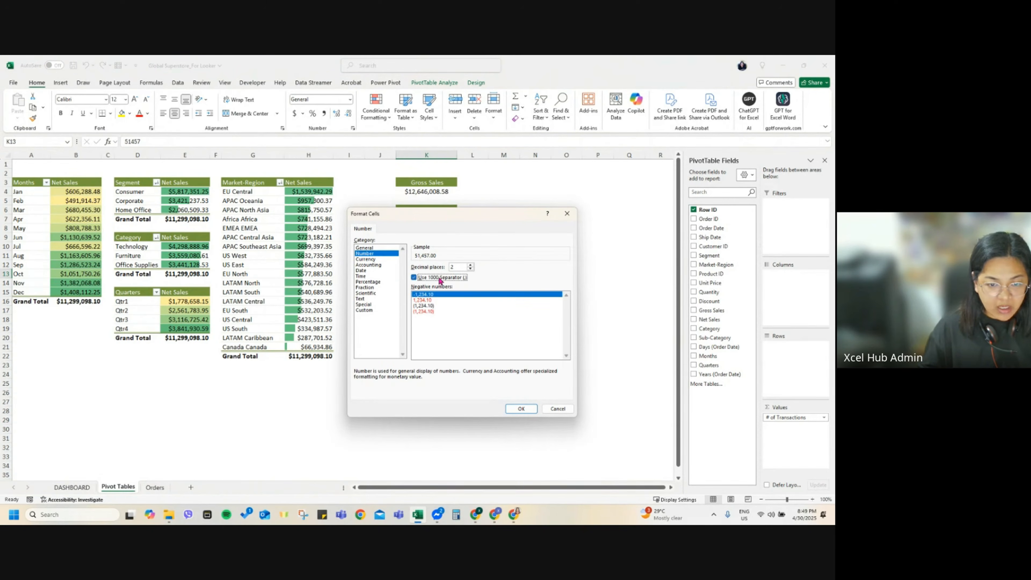
{"action": "left_click", "coordinate": [470, 269]}
{"action": "left_click", "coordinate": [470, 269]}
{"action": "left_click", "coordinate": [522, 409]}
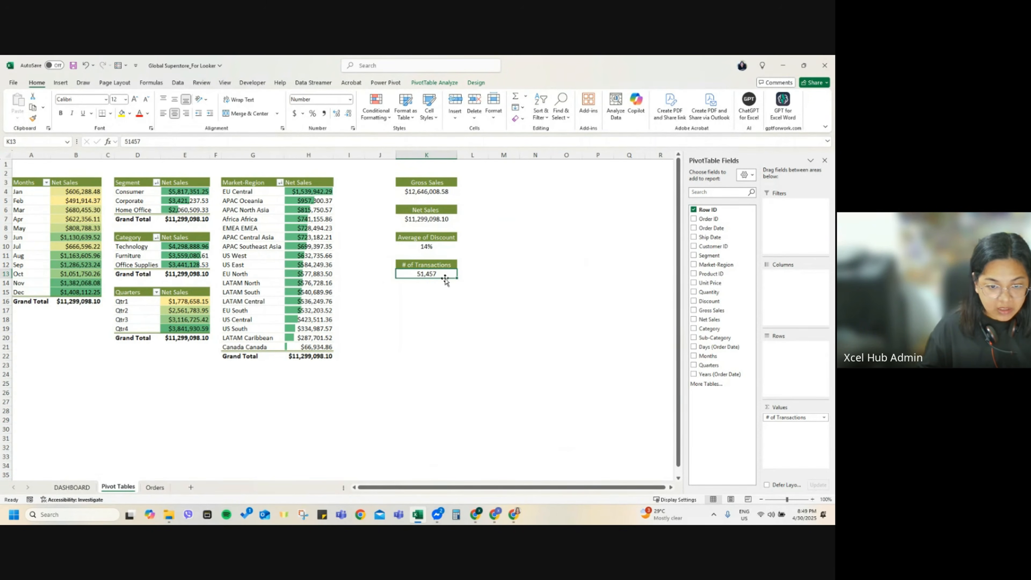
Step: Copy the # of Transactions pivot table from K12:K13 and paste it at R2 on the DASHBOARD sheet
{"action": "left_click_drag", "start_coordinate": [437, 267], "coordinate": [431, 275]}
{"action": "key", "text": "ctrl+c"}
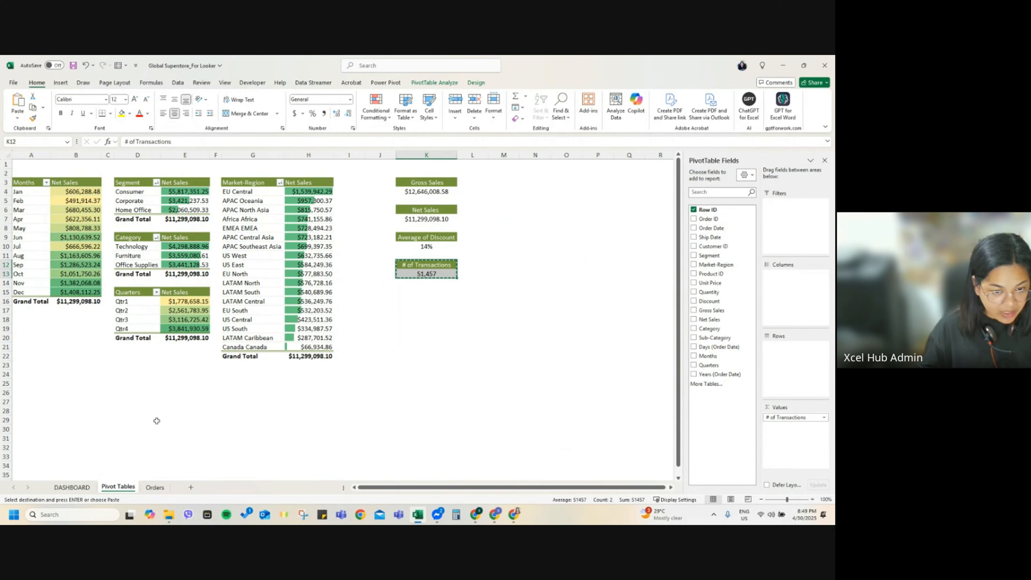
{"action": "left_click", "coordinate": [81, 490]}
{"action": "key", "text": "ctrl+Page_Up"}
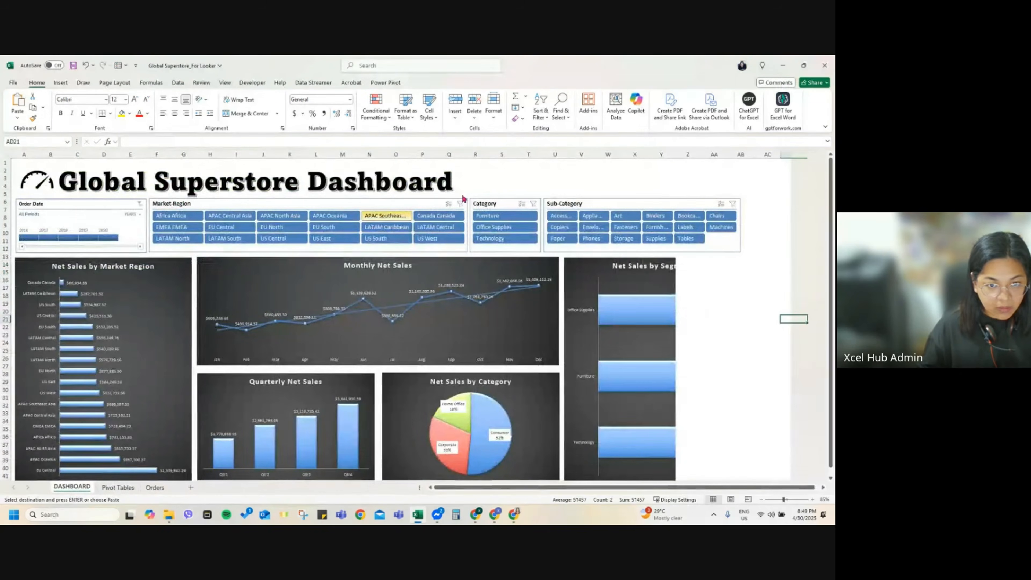
{"action": "left_click", "coordinate": [486, 170]}
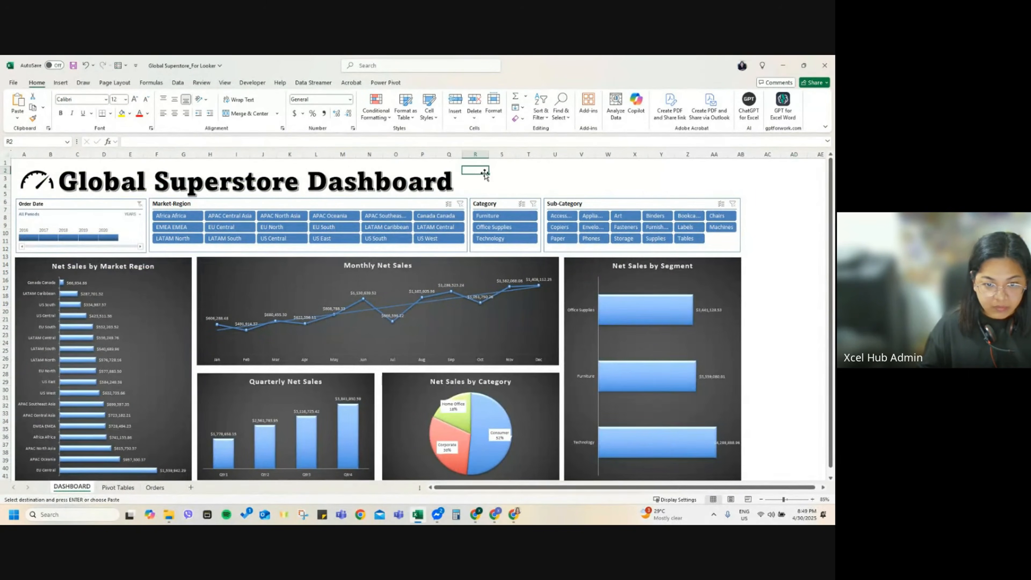
{"action": "key", "text": "ctrl+v"}
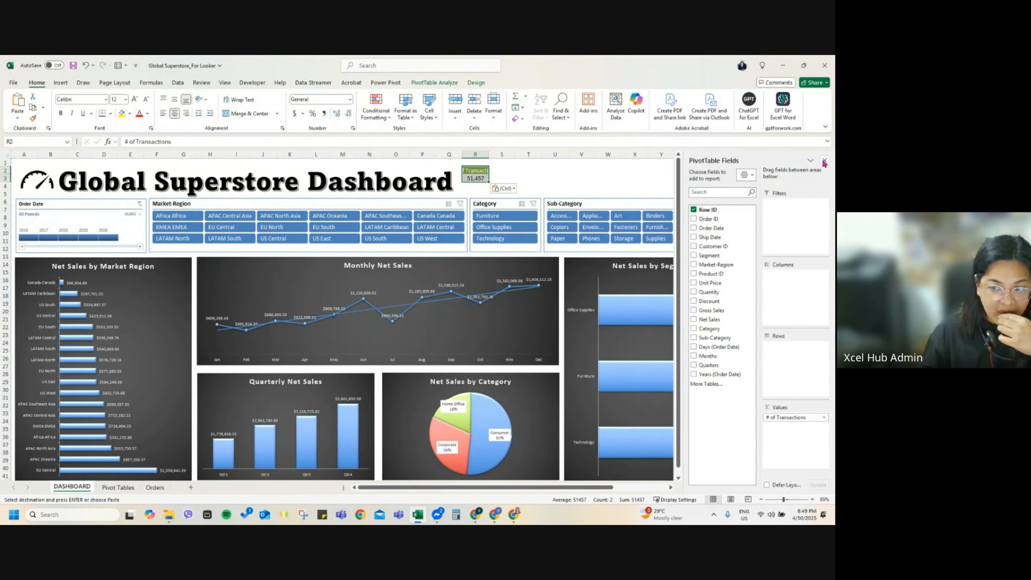
{"action": "left_click", "coordinate": [824, 162]}
{"action": "left_click_drag", "start_coordinate": [489, 154], "coordinate": [555, 155]}
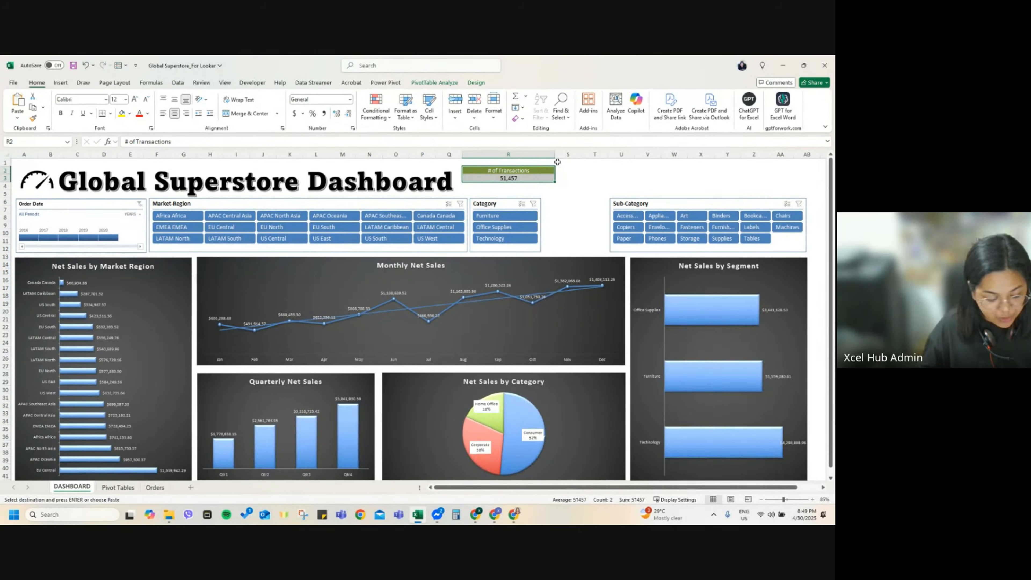
{"action": "key", "text": "ctrl+z"}
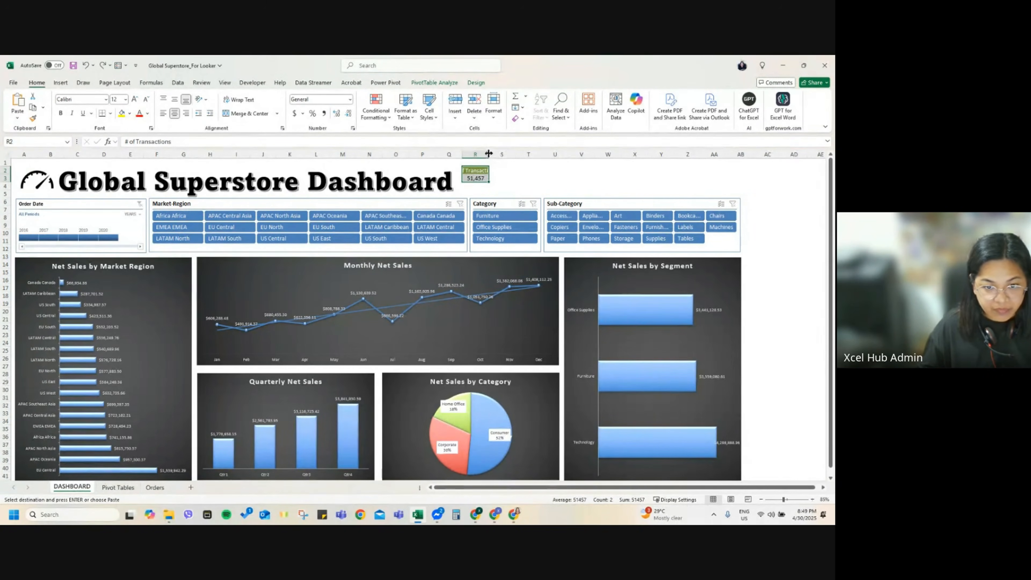
{"action": "left_click_drag", "start_coordinate": [488, 154], "coordinate": [562, 168]}
{"action": "key", "text": "ctrl+z"}
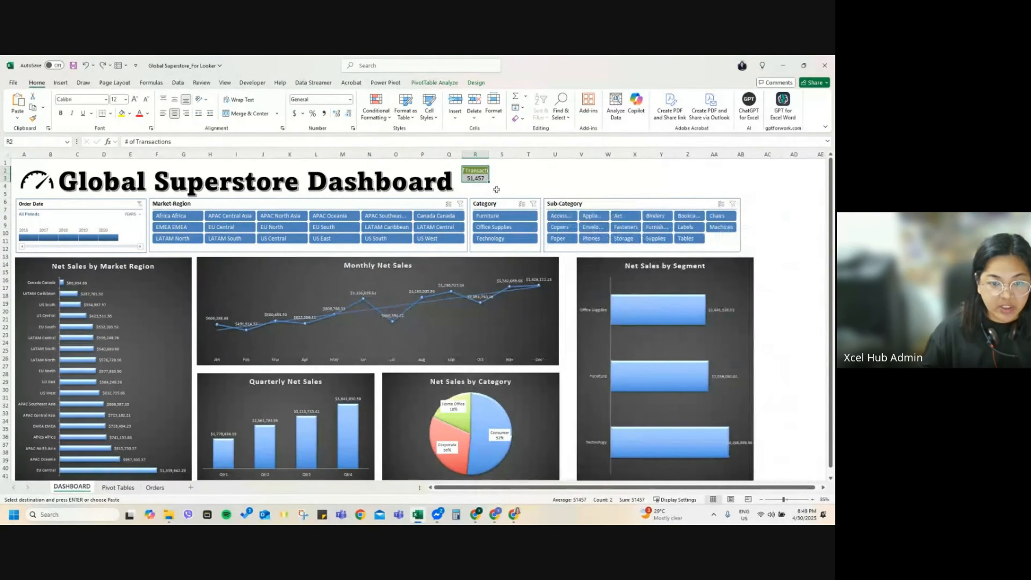
Step: Set all slicers, charts and graphics on the dashboard to "Don't move or size with cells"
{"action": "left_click", "coordinate": [506, 205]}
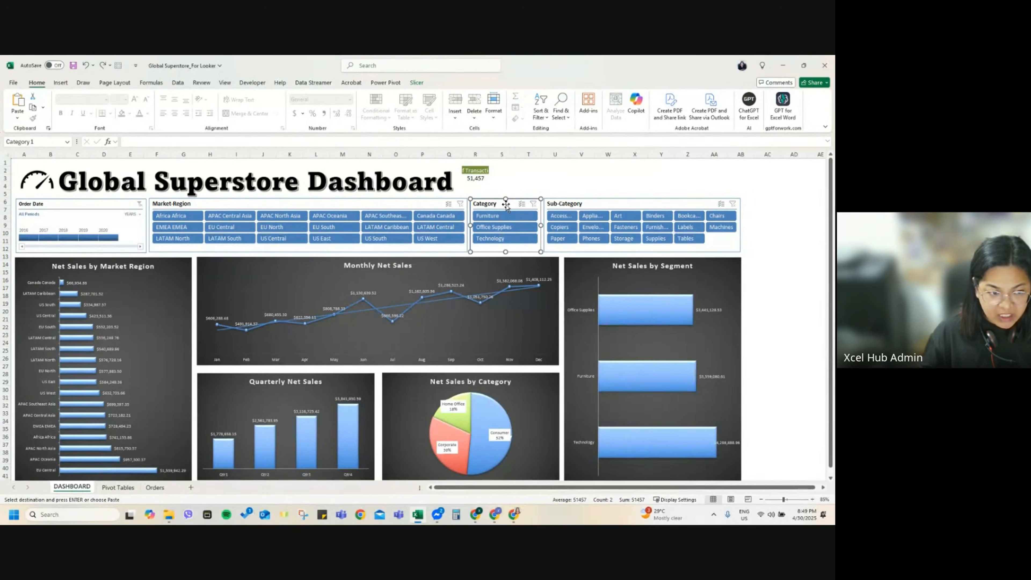
{"action": "left_click", "coordinate": [594, 205]}
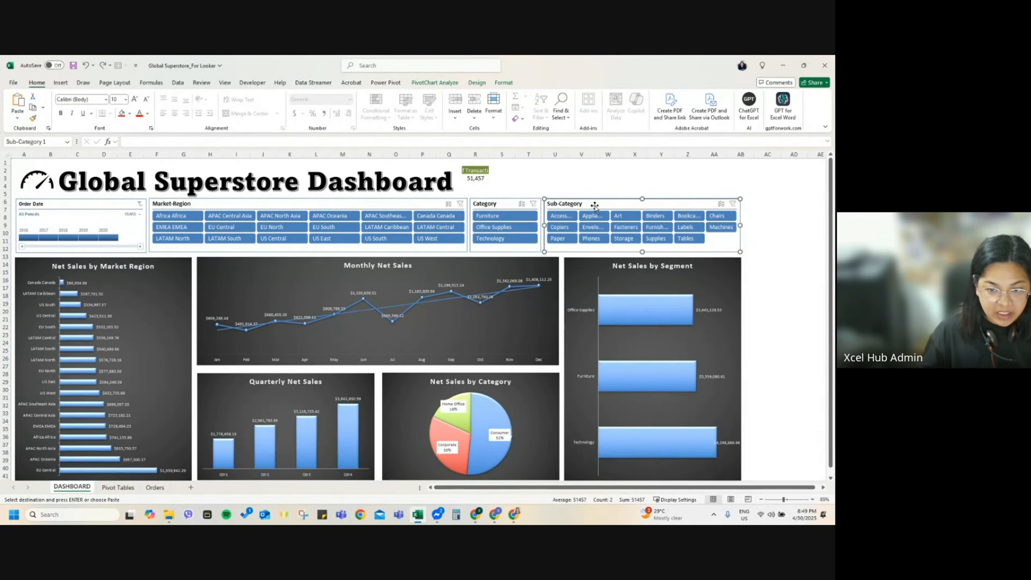
{"action": "key", "text": "ctrl+a"}
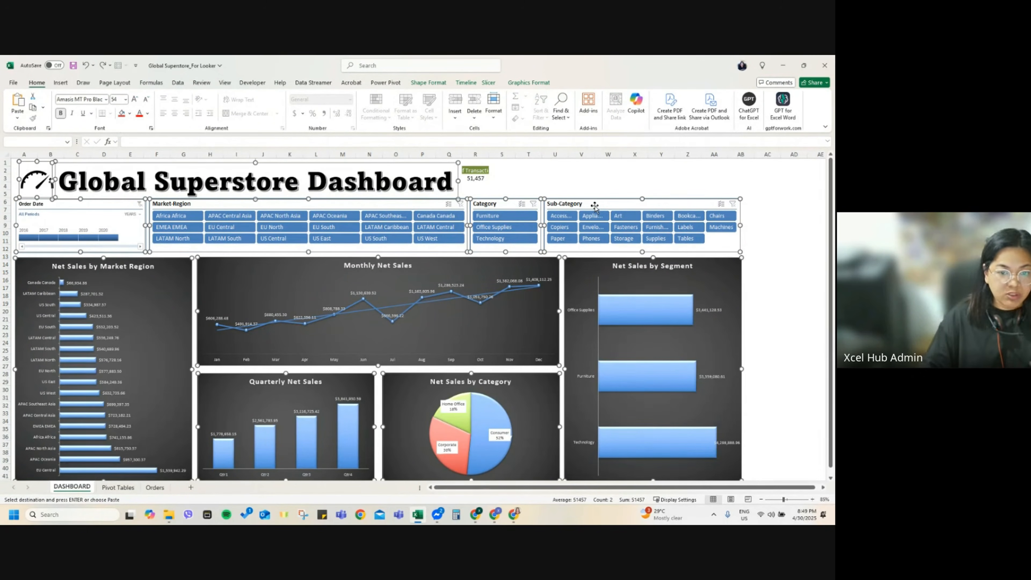
{"action": "right_click", "coordinate": [594, 206]}
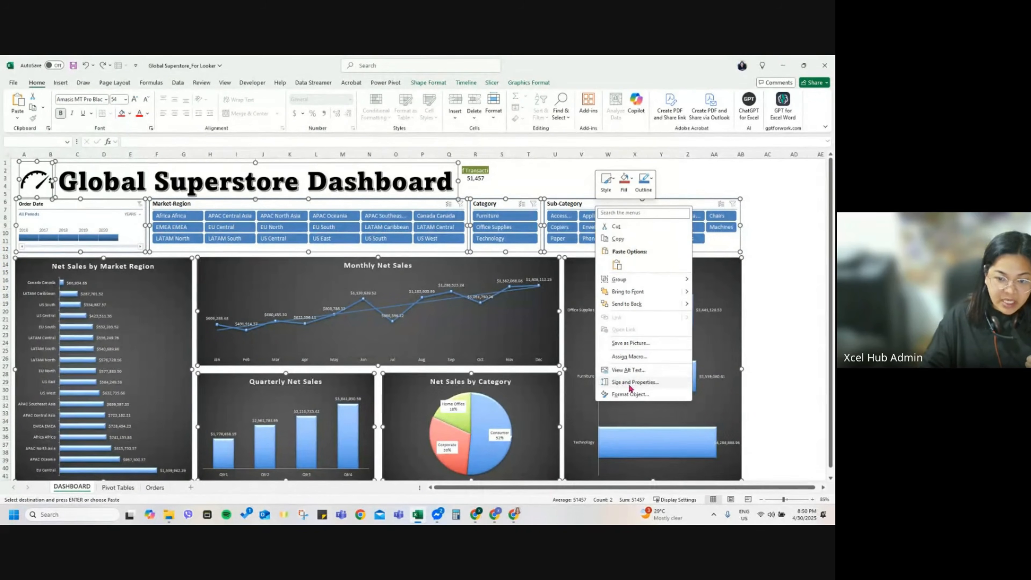
{"action": "left_click", "coordinate": [642, 383]}
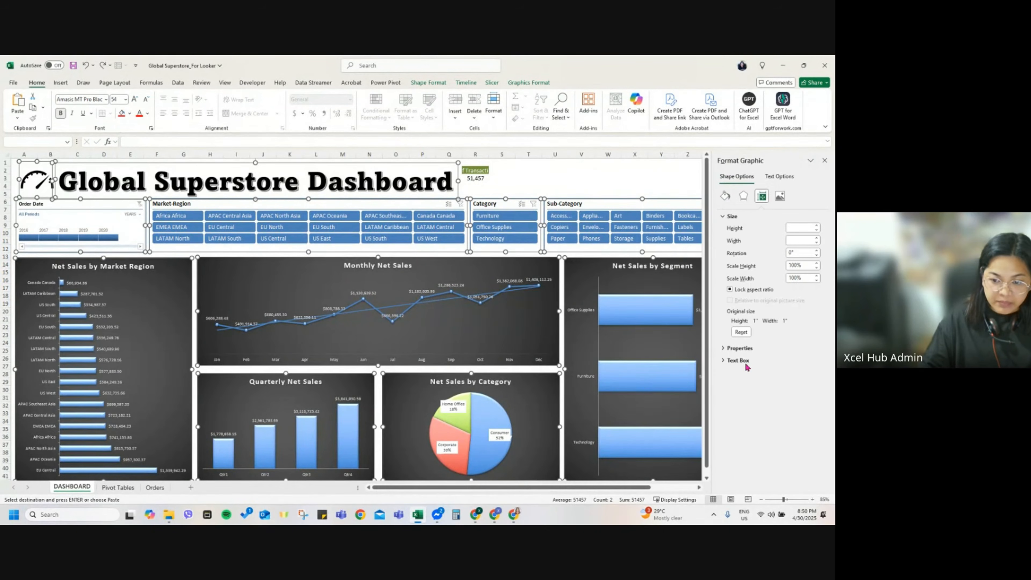
{"action": "left_click", "coordinate": [725, 348]}
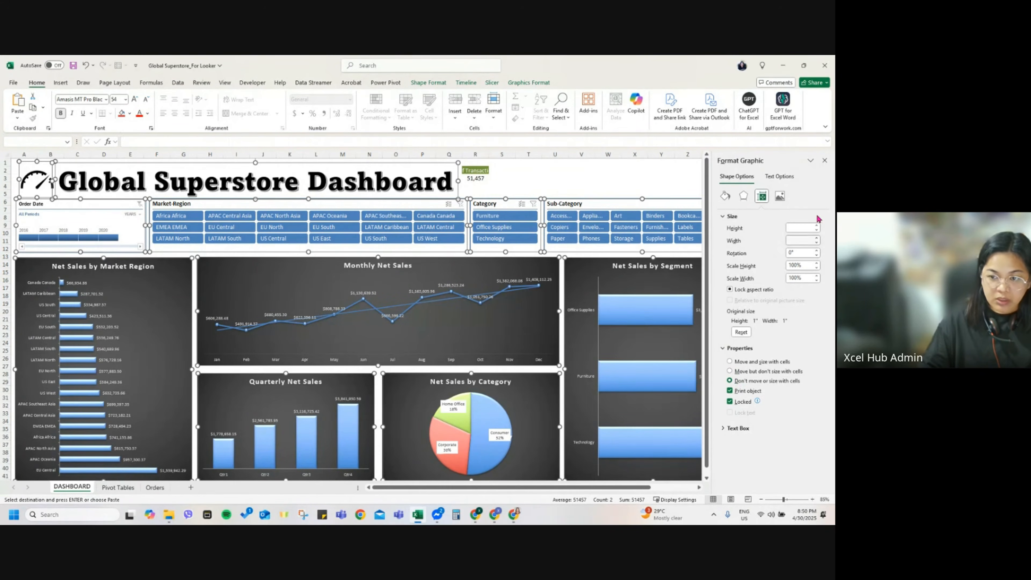
{"action": "left_click", "coordinate": [824, 160]}
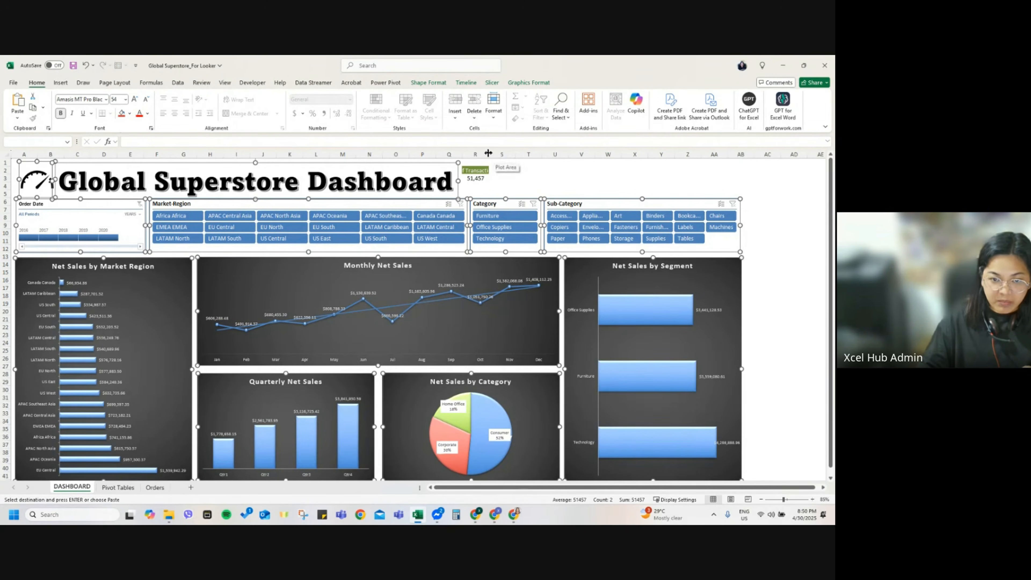
Step: Widen column R for the # of Transactions pivot table and increase its font size to 20
{"action": "left_click_drag", "start_coordinate": [489, 153], "coordinate": [524, 154]}
{"action": "key", "text": "Escape"}
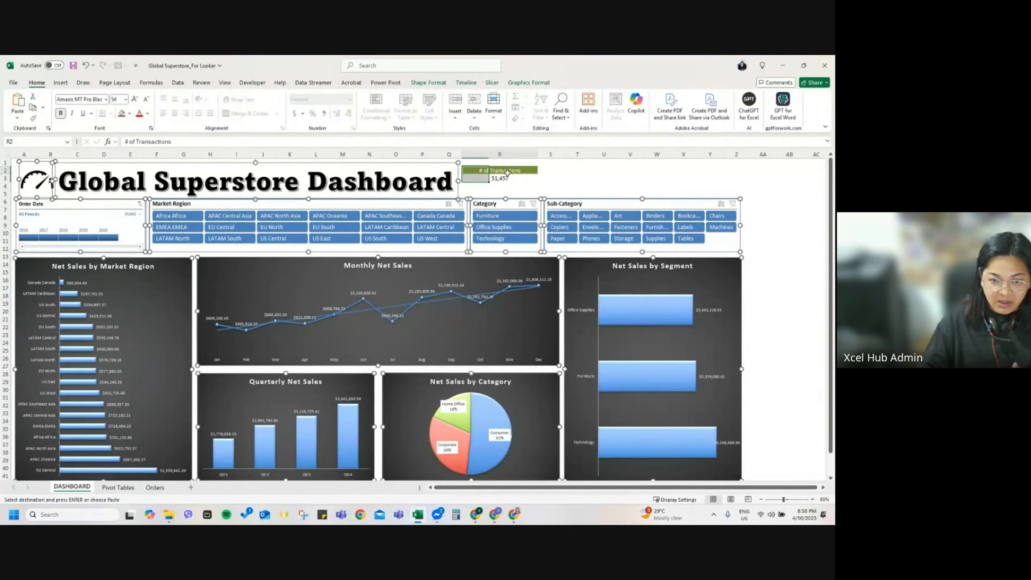
{"action": "left_click", "coordinate": [135, 100]}
{"action": "left_click", "coordinate": [135, 100]}
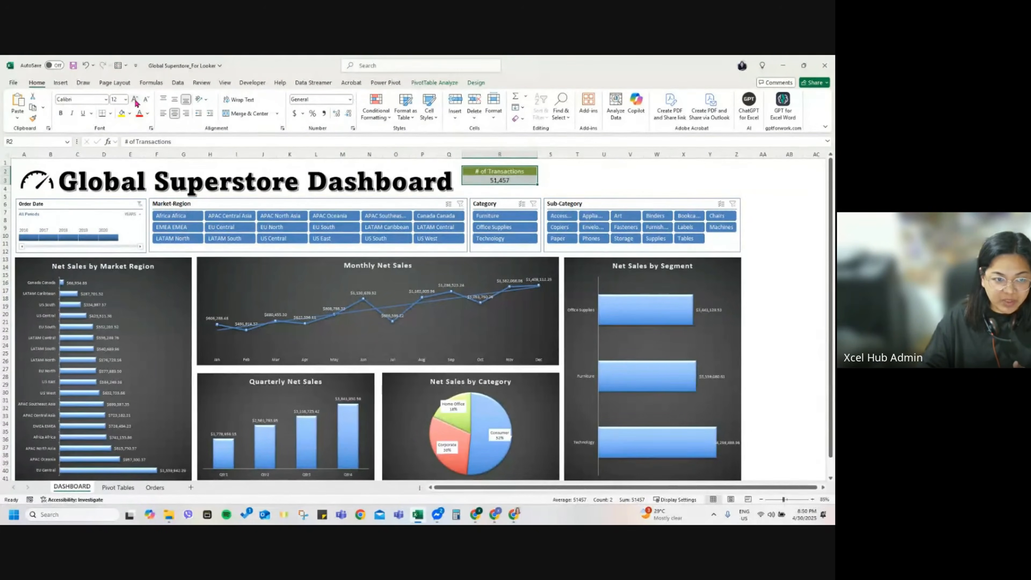
{"action": "left_click", "coordinate": [135, 100]}
{"action": "left_click", "coordinate": [135, 99]}
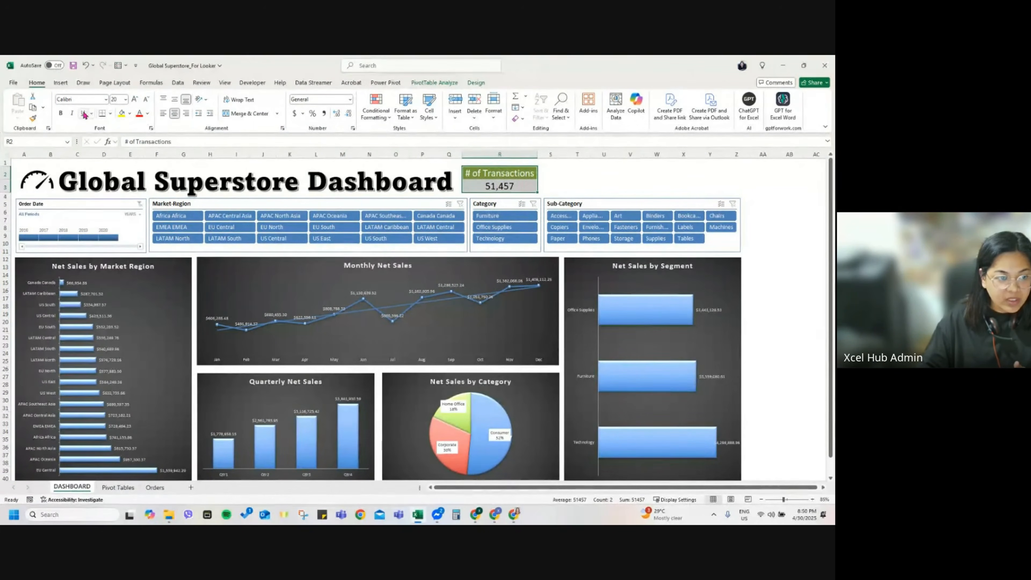
Step: Set the # of Transactions pivot table's font to Amasis MT Pro Black and autofit column R
{"action": "left_click", "coordinate": [122, 307]}
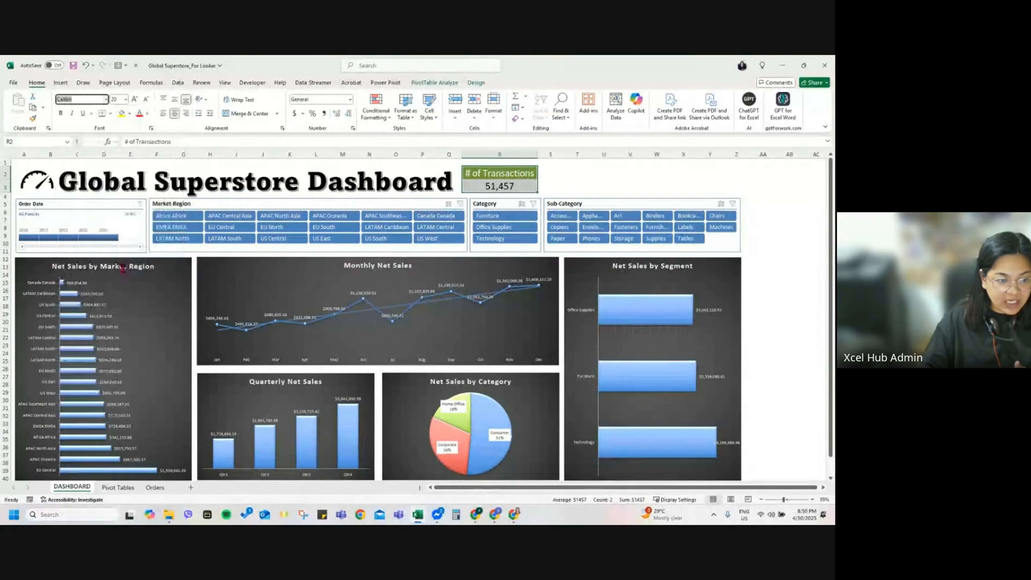
{"action": "double_click", "coordinate": [538, 155]}
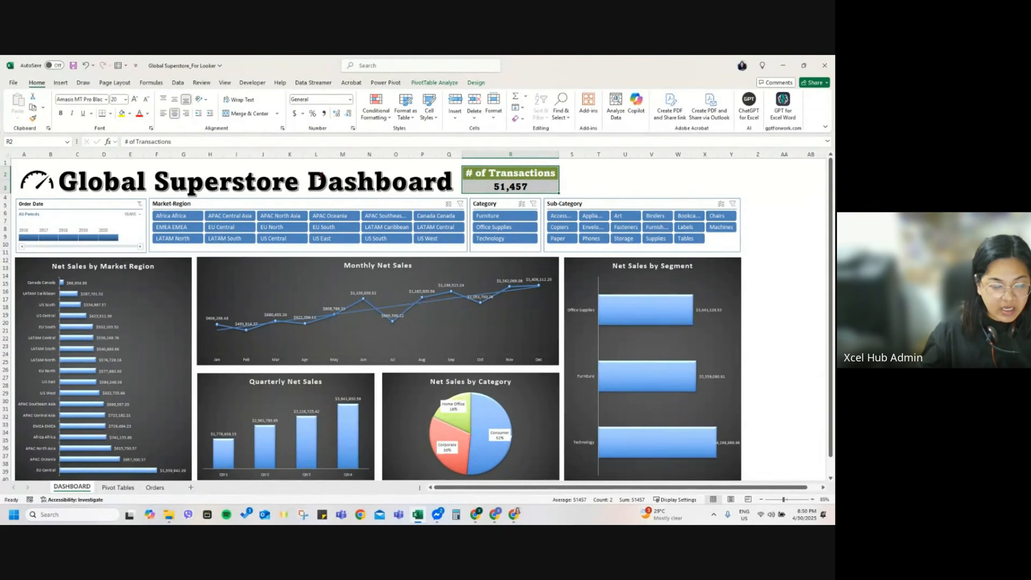
{"action": "left_click", "coordinate": [500, 173]}
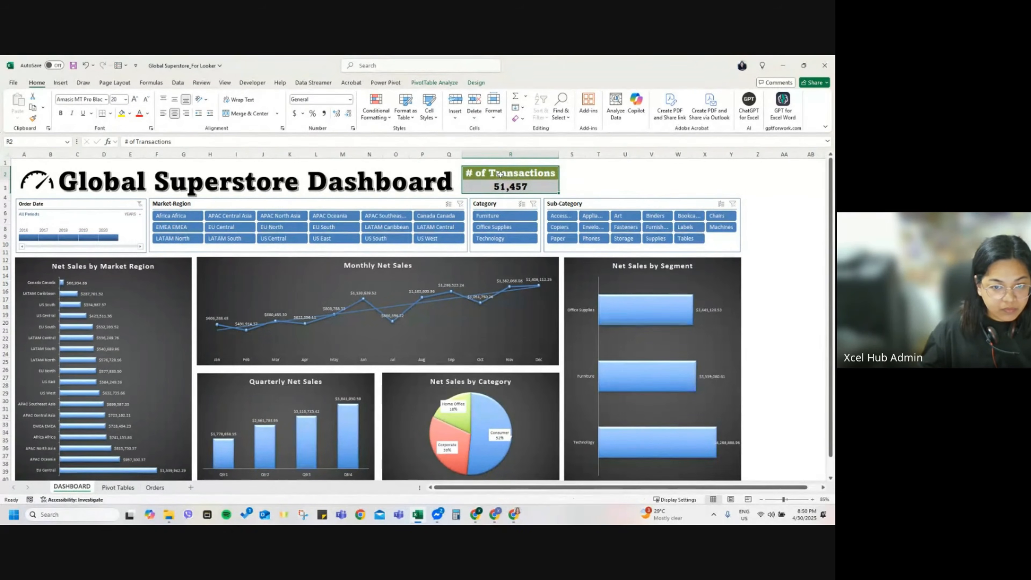
{"action": "left_click", "coordinate": [510, 189]}
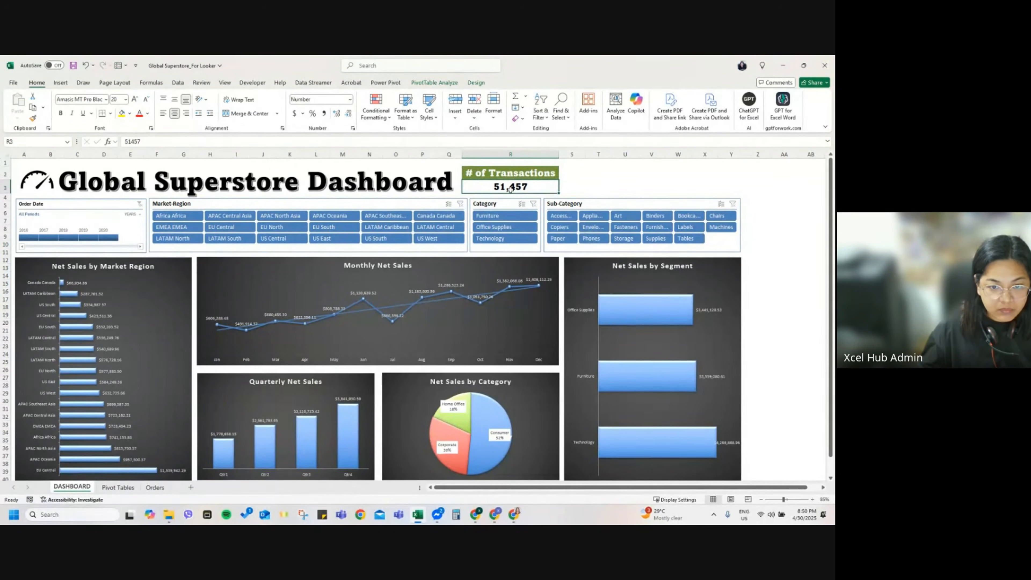
{"action": "key", "text": "Up"}
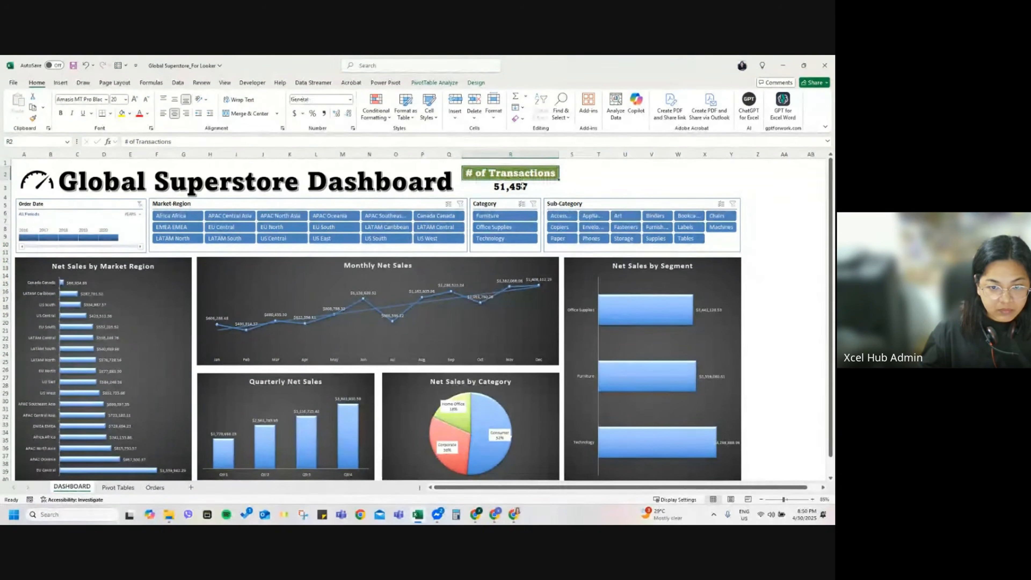
Step: Copy the Average of Discount pivot table from K9:K10 on the Pivot Tables sheet and paste it at T2 on the DASHBOARD sheet
{"action": "left_click", "coordinate": [131, 490]}
{"action": "left_click_drag", "start_coordinate": [449, 238], "coordinate": [450, 242]}
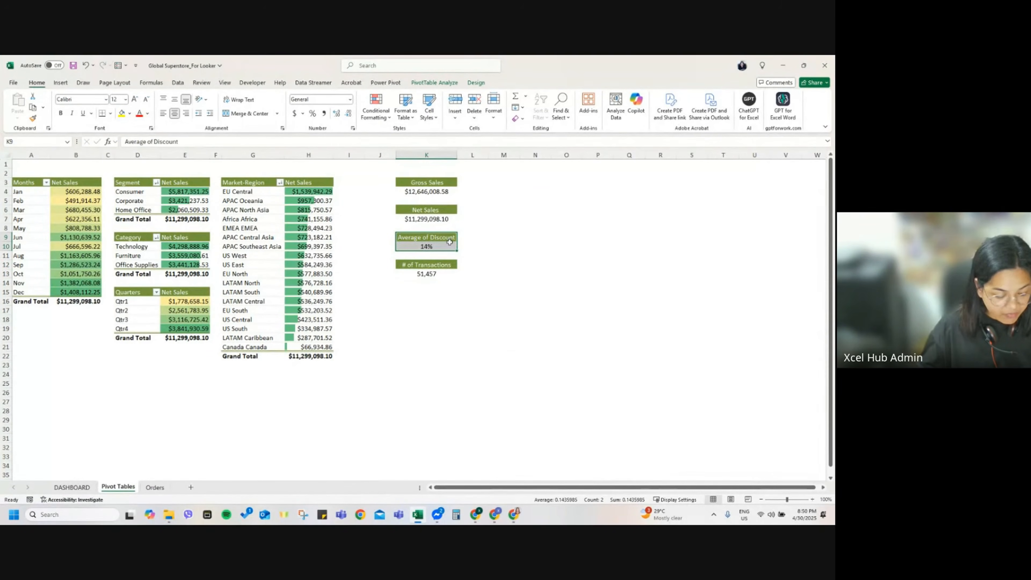
{"action": "key", "text": "ctrl+c"}
{"action": "left_click", "coordinate": [72, 487]}
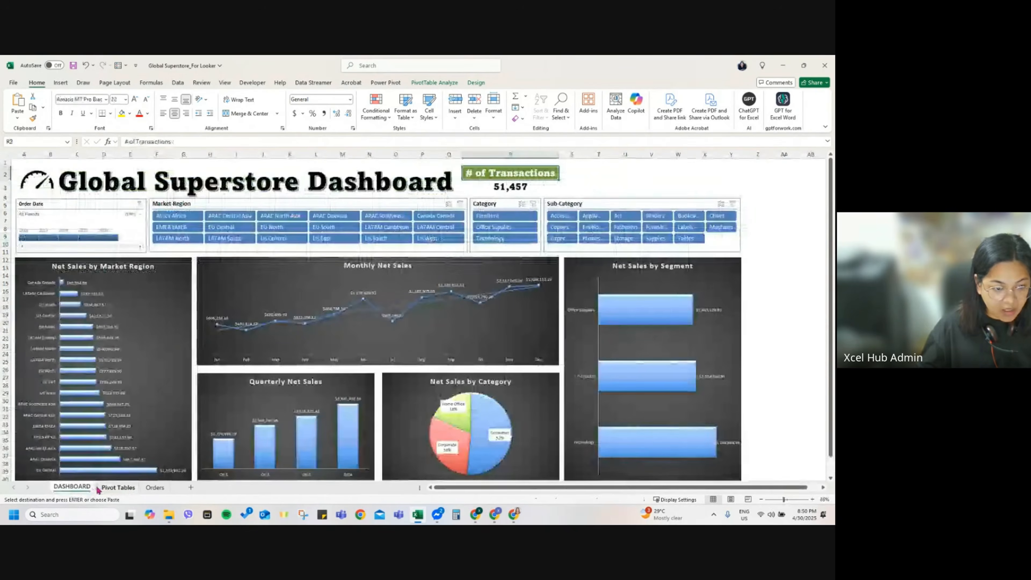
{"action": "left_click", "coordinate": [591, 167]}
{"action": "key", "text": "ctrl+v"}
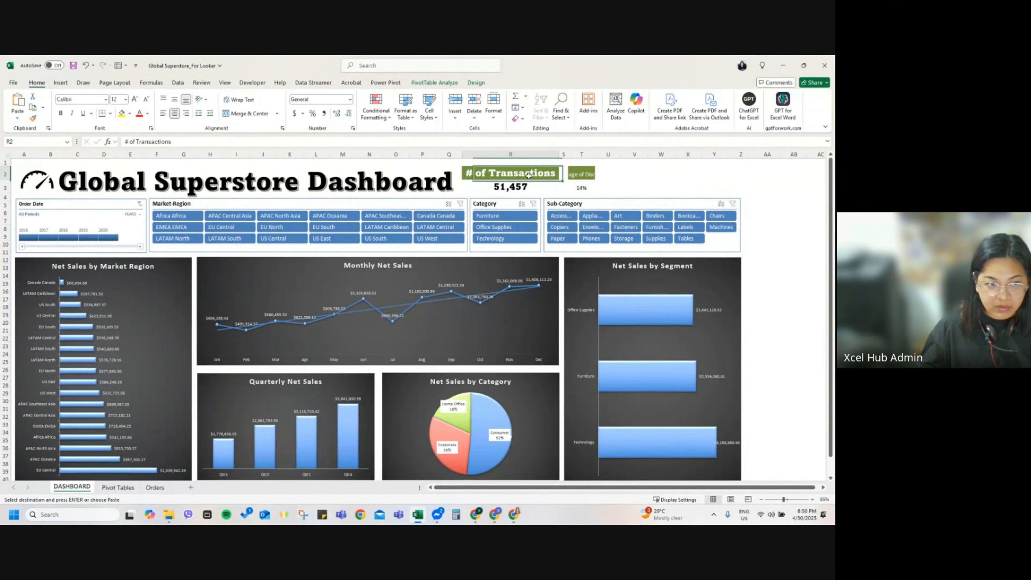
Step: Set the Average of Discount pivot table to Amasis MT Pro Black at size 20 and autofit column T
{"action": "left_click", "coordinate": [123, 99]}
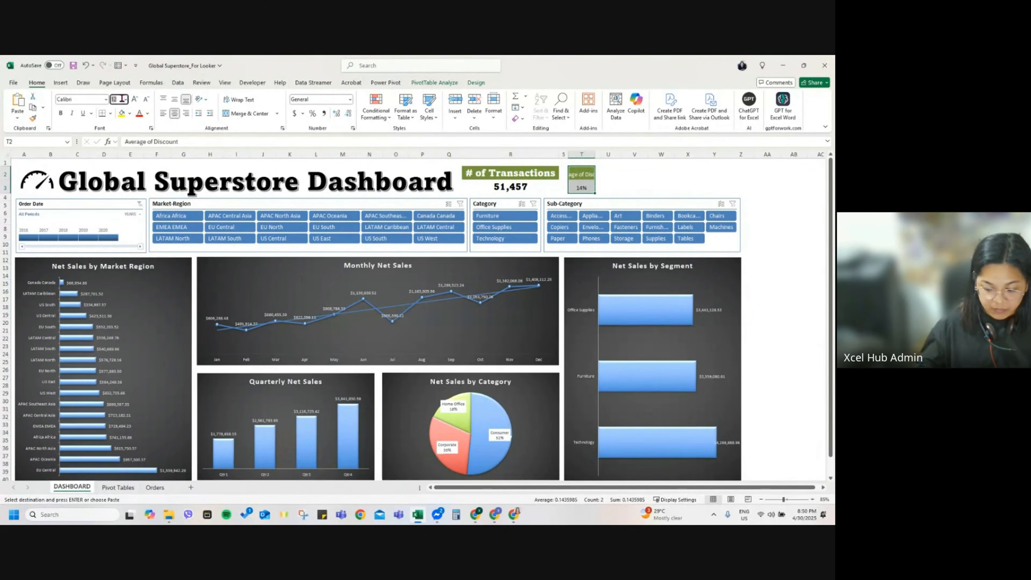
{"action": "type", "text": "20"}
{"action": "key", "text": "Return"}
{"action": "double_click", "coordinate": [595, 154]}
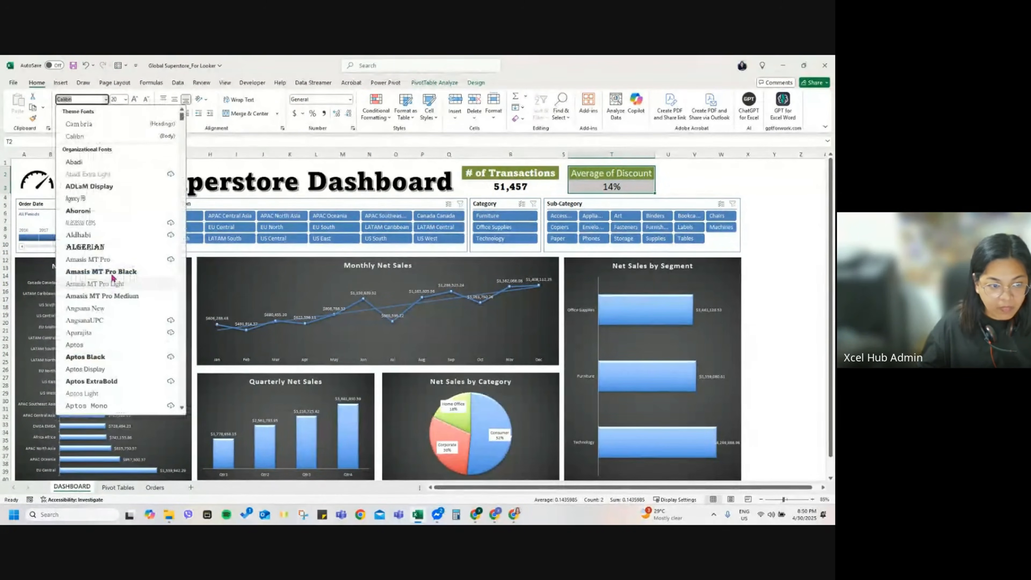
{"action": "left_click", "coordinate": [113, 275]}
{"action": "left_click", "coordinate": [689, 173]}
{"action": "double_click", "coordinate": [655, 152]}
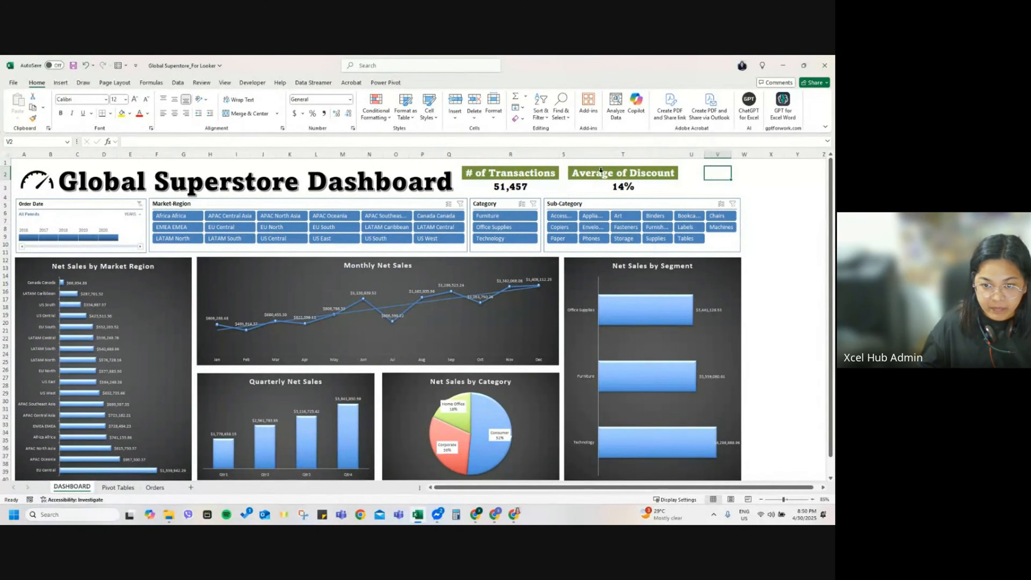
Step: Shorten the dashboard's Average of Discount header in T2 to "Avg of Discount"
{"action": "left_click", "coordinate": [571, 174]}
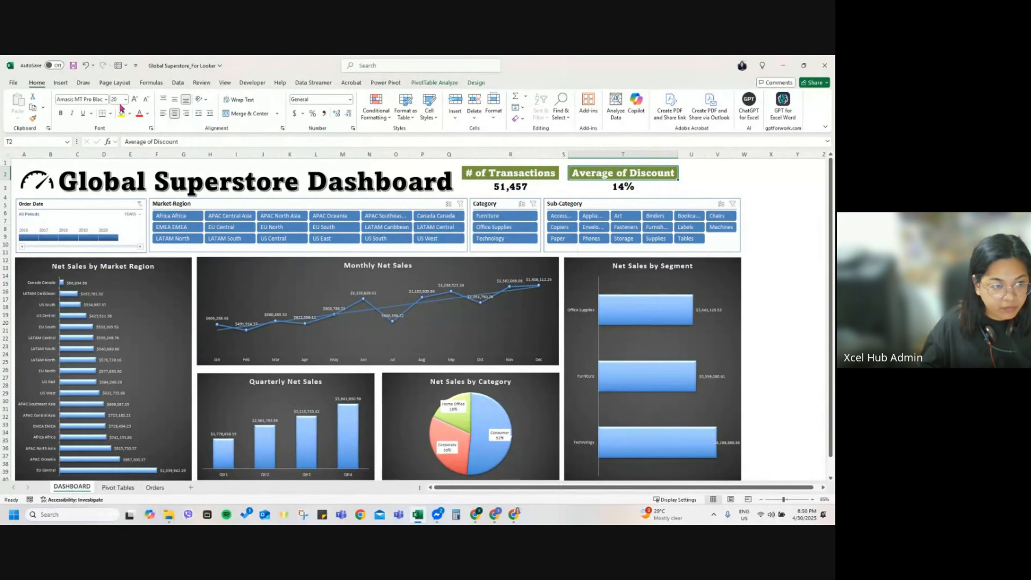
{"action": "left_click_drag", "start_coordinate": [147, 143], "coordinate": [132, 142]}
{"action": "type", "text": "g"}
{"action": "key", "text": "Return"}
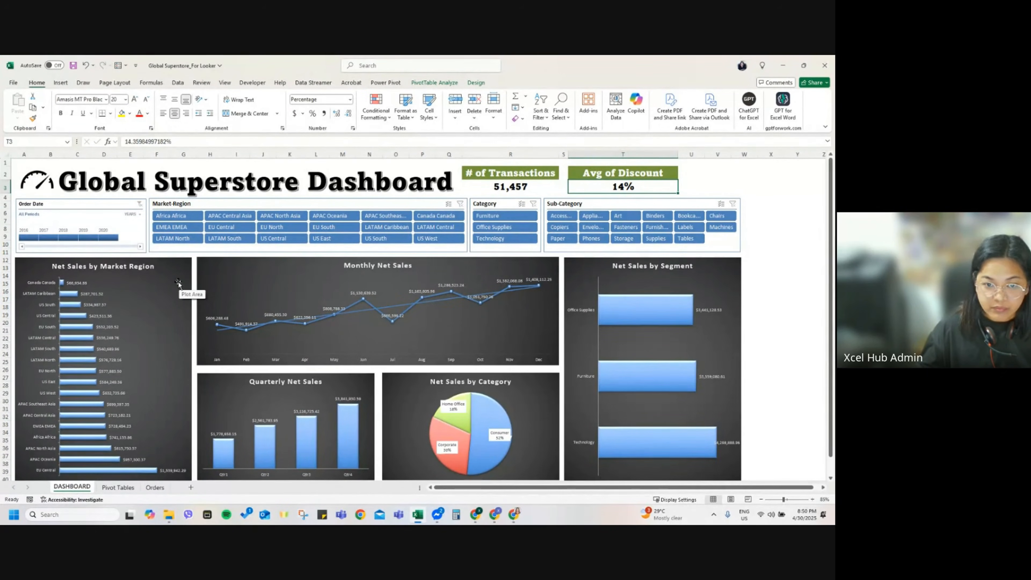
Step: Reduce the "Global Superstore Dashboard" title's font size to 40 and move its text box beside the gauge icon
{"action": "left_click", "coordinate": [226, 182]}
{"action": "double_click", "coordinate": [226, 182]}
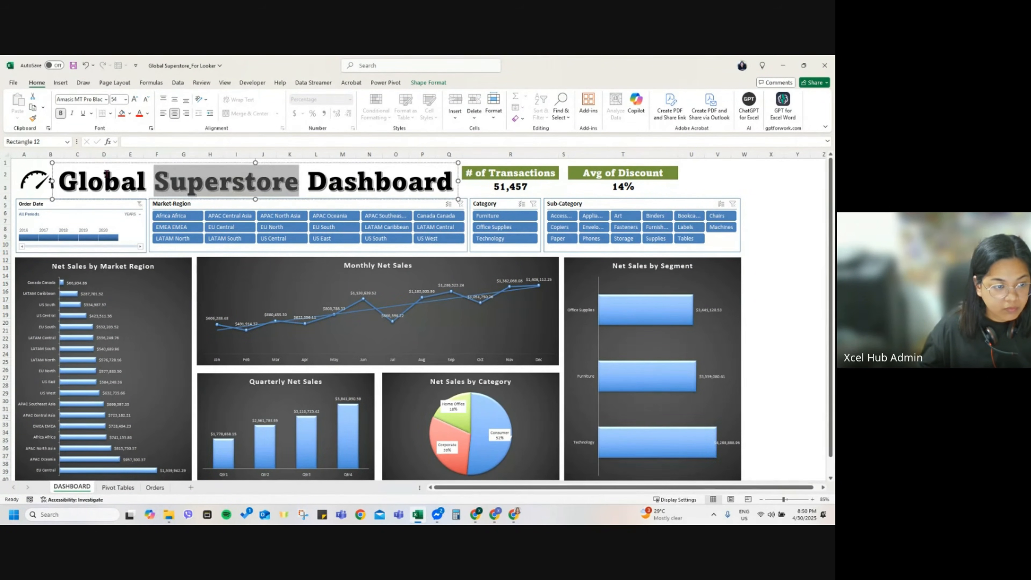
{"action": "triple_click", "coordinate": [106, 175]}
{"action": "double_click", "coordinate": [106, 175]}
{"action": "triple_click", "coordinate": [165, 181]}
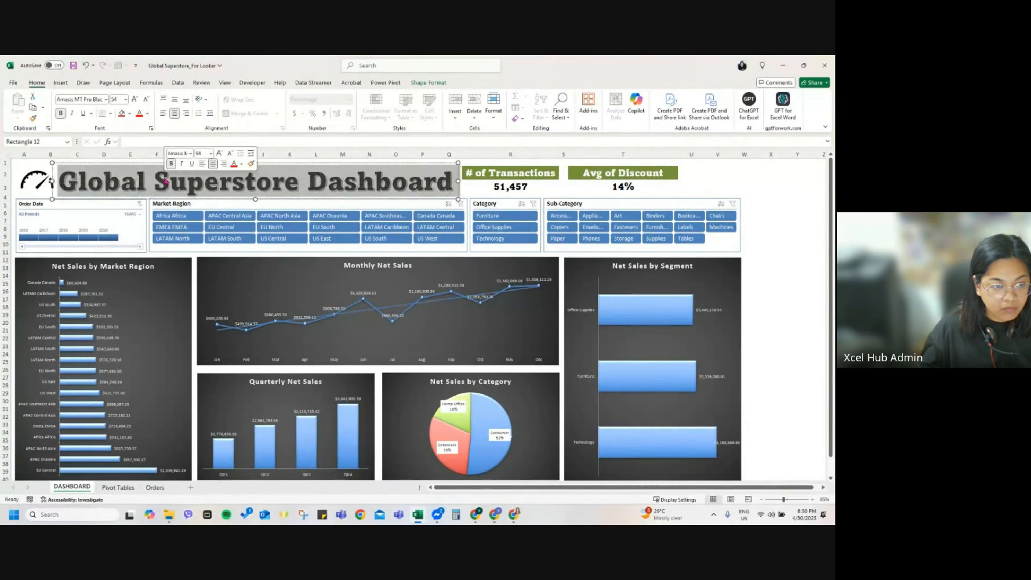
{"action": "left_click", "coordinate": [230, 155]}
{"action": "left_click", "coordinate": [230, 155]}
{"action": "left_click", "coordinate": [230, 154]}
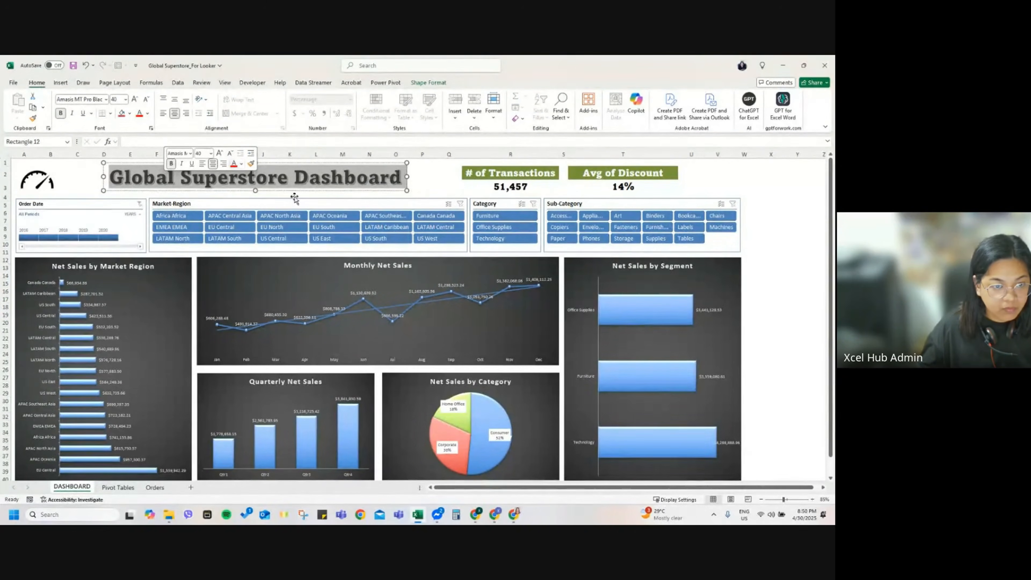
{"action": "left_click_drag", "start_coordinate": [401, 194], "coordinate": [355, 196]}
Step: Move the # of Transactions and Avg of Discount pivot tables to O2, autofit columns O and Q, and narrow spacer column P
{"action": "left_click_drag", "start_coordinate": [508, 179], "coordinate": [625, 189]}
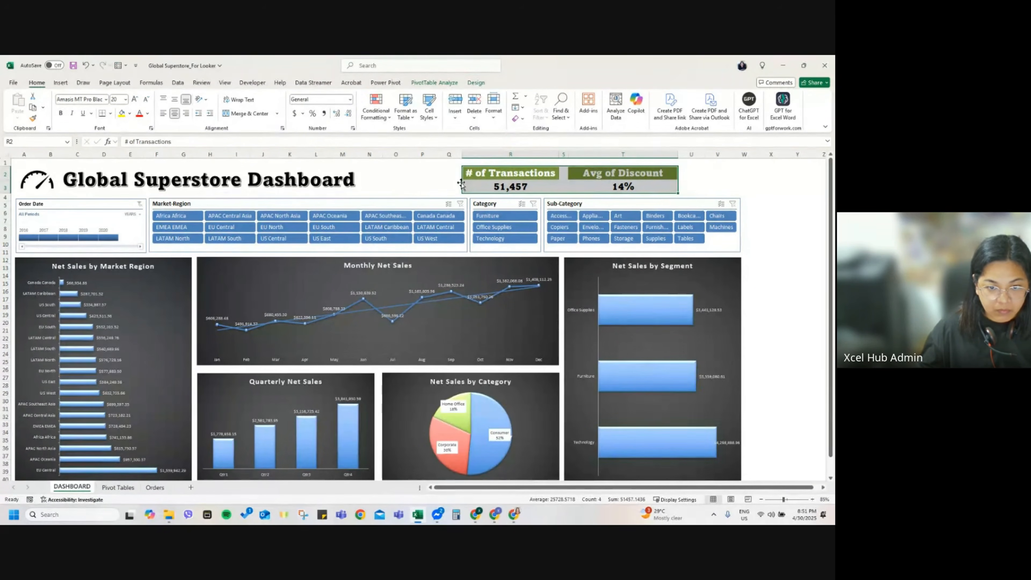
{"action": "left_click_drag", "start_coordinate": [462, 184], "coordinate": [398, 186]}
{"action": "double_click", "coordinate": [406, 155]}
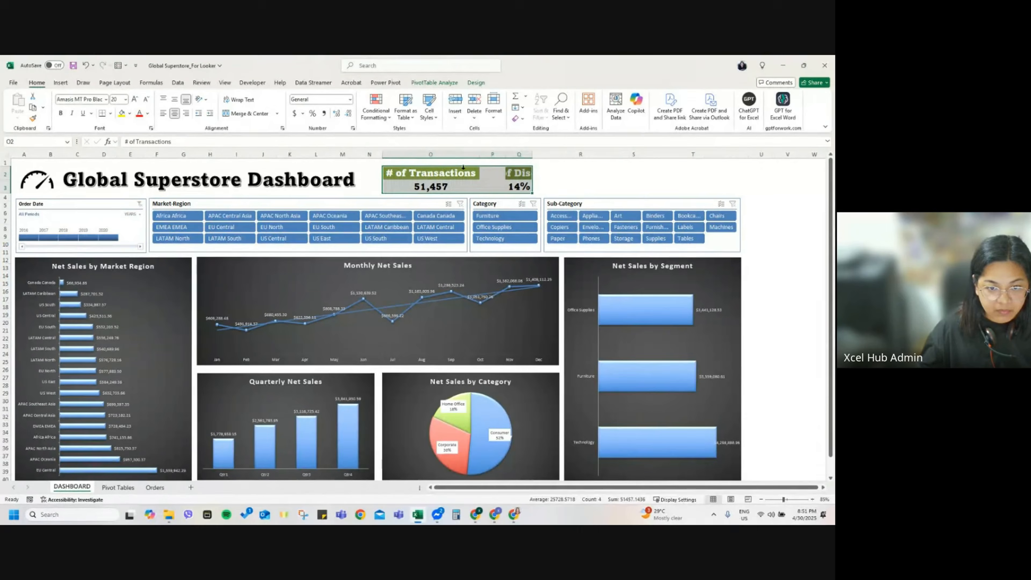
{"action": "double_click", "coordinate": [509, 155]}
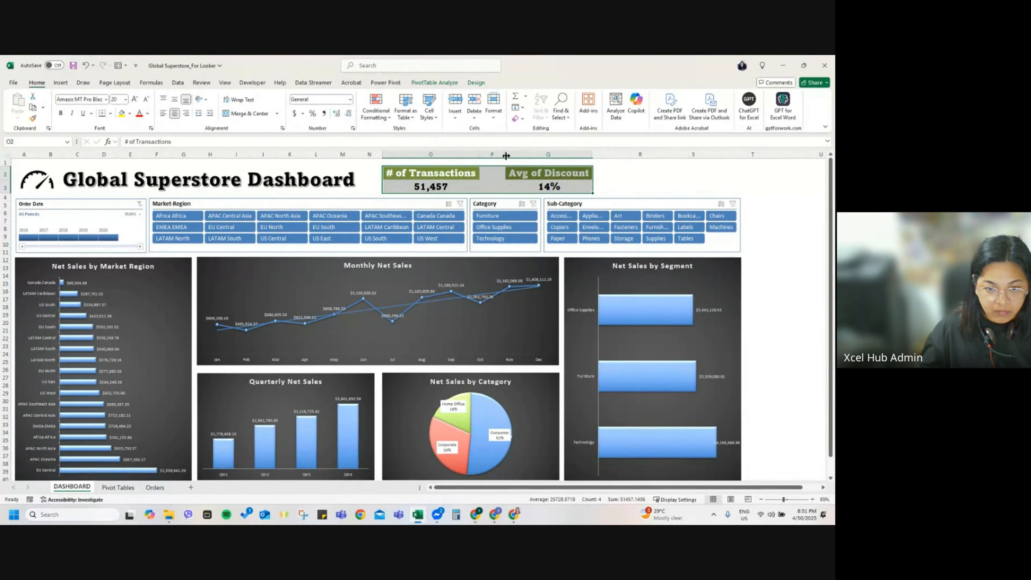
{"action": "left_click_drag", "start_coordinate": [506, 156], "coordinate": [488, 156]}
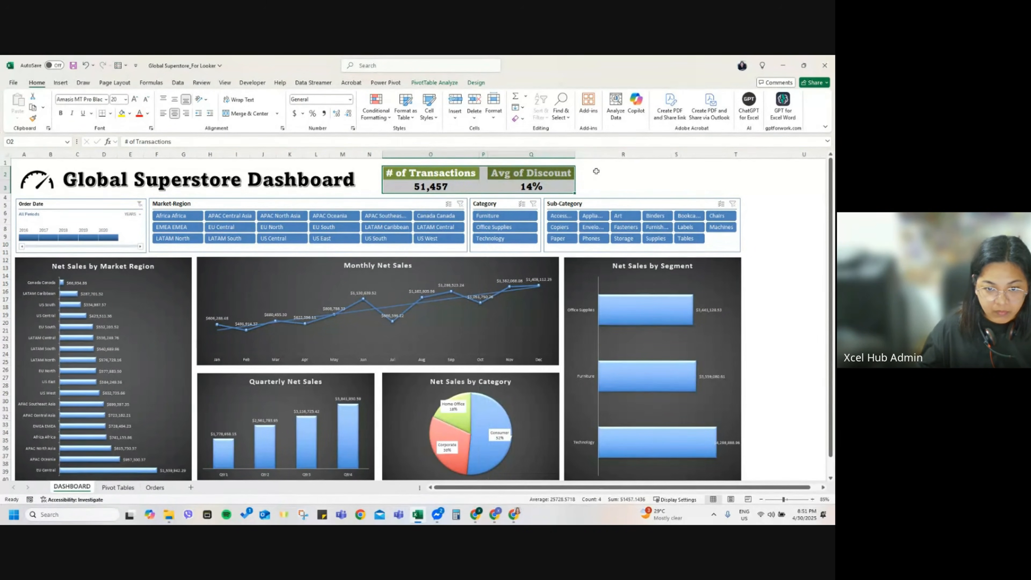
Step: Copy the Gross Sales pivot table from K3:K4 and paste it at S2 on the dashboard, narrowing column R as a spacer
{"action": "left_click", "coordinate": [596, 171]}
{"action": "key", "text": "ctrl+Page_Down"}
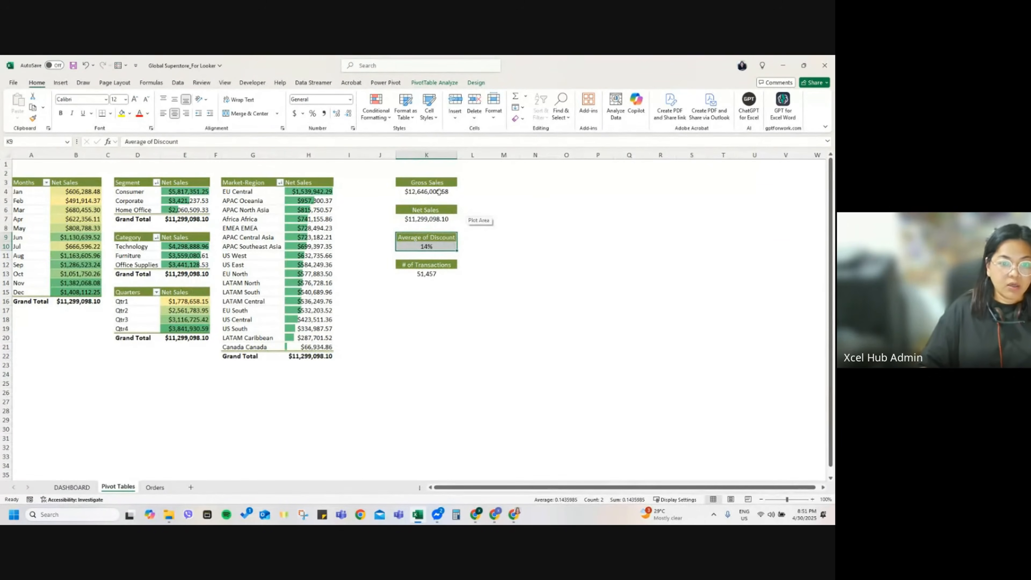
{"action": "left_click_drag", "start_coordinate": [436, 182], "coordinate": [433, 194]}
{"action": "key", "text": "ctrl+c"}
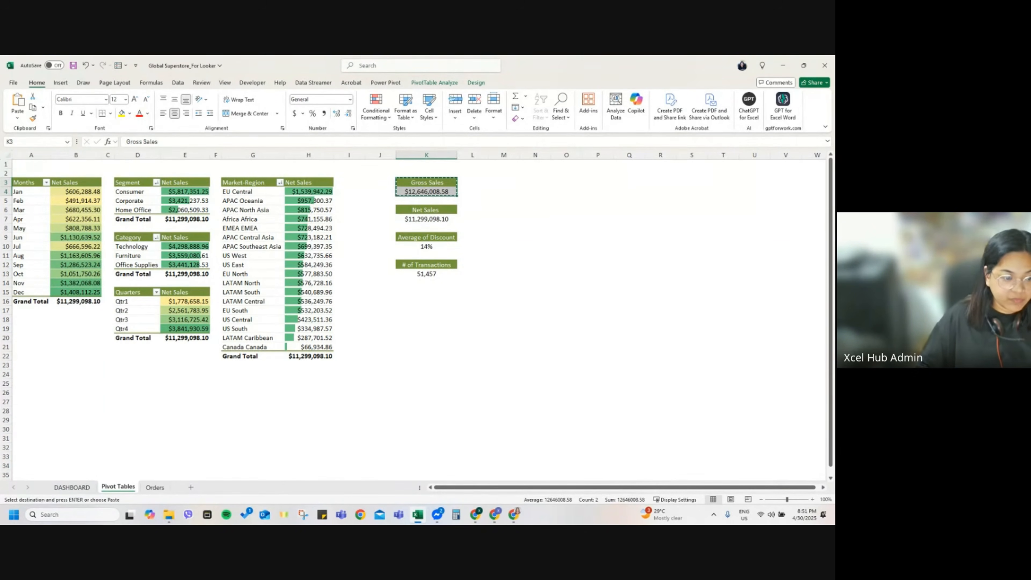
{"action": "key", "text": "ctrl+Page_Up"}
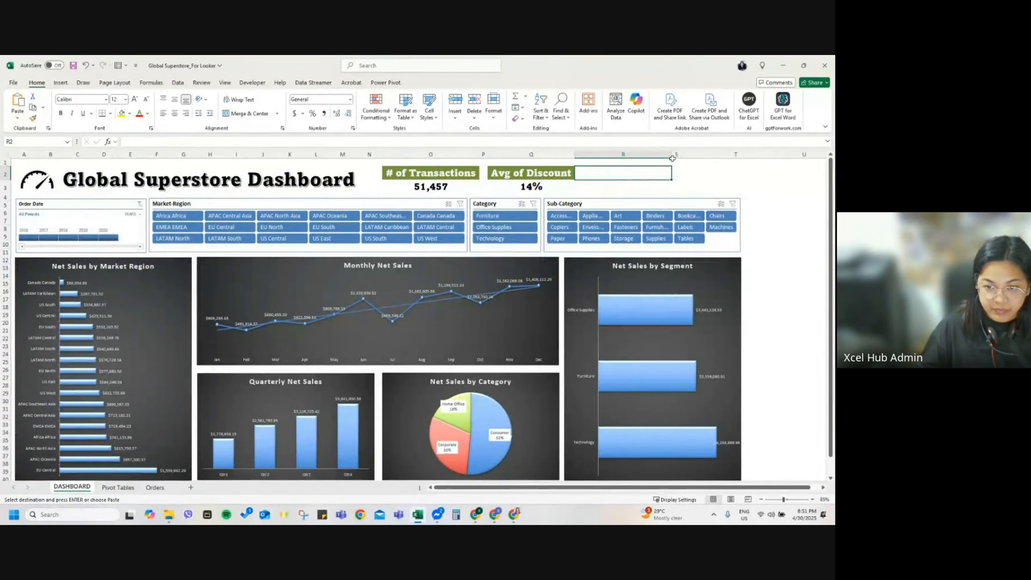
{"action": "left_click_drag", "start_coordinate": [673, 158], "coordinate": [589, 154]}
{"action": "left_click", "coordinate": [596, 172]}
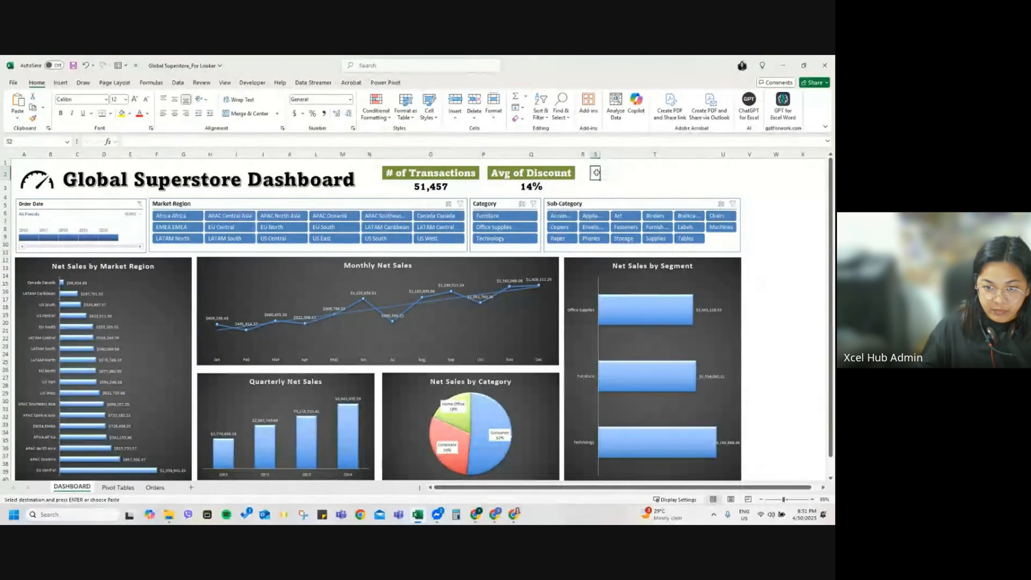
{"action": "key", "text": "ctrl+v"}
Step: Set the dashboard's Gross Sales pivot table to font size 20 in Amasis MT Pro Black
{"action": "left_click", "coordinate": [119, 99]}
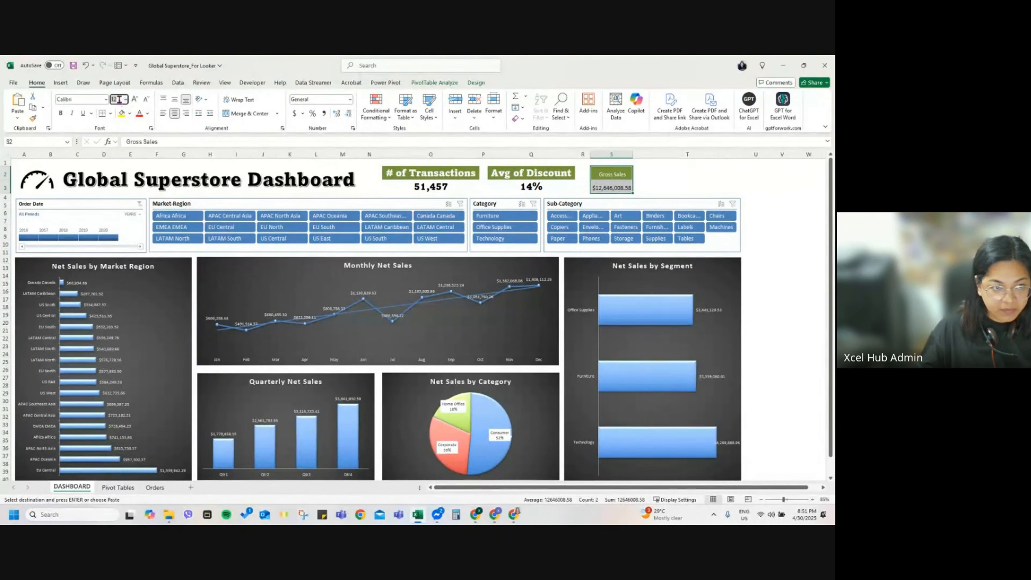
{"action": "type", "text": "20"}
{"action": "key", "text": "Return"}
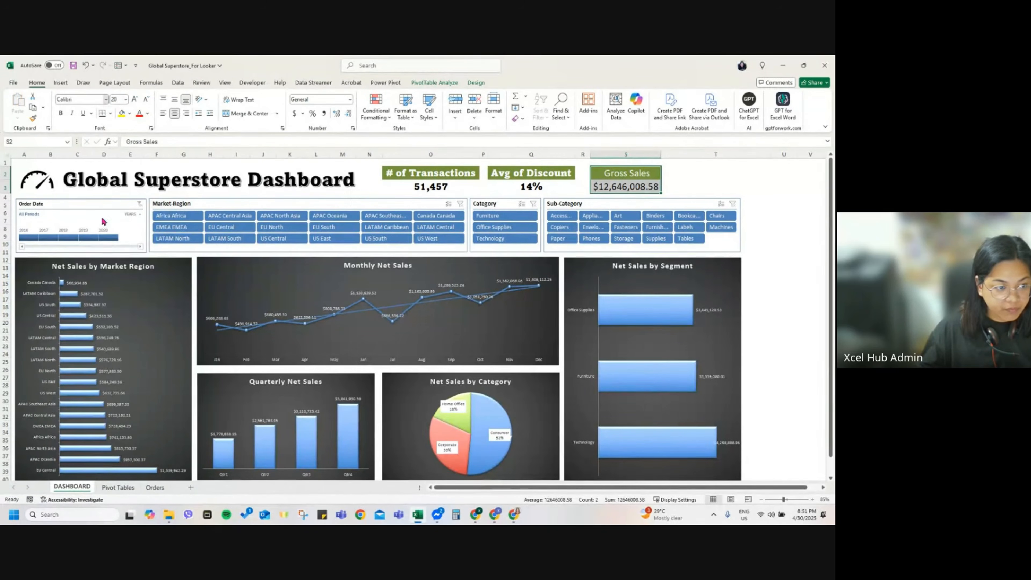
{"action": "left_click", "coordinate": [106, 99]}
{"action": "left_click", "coordinate": [166, 277]}
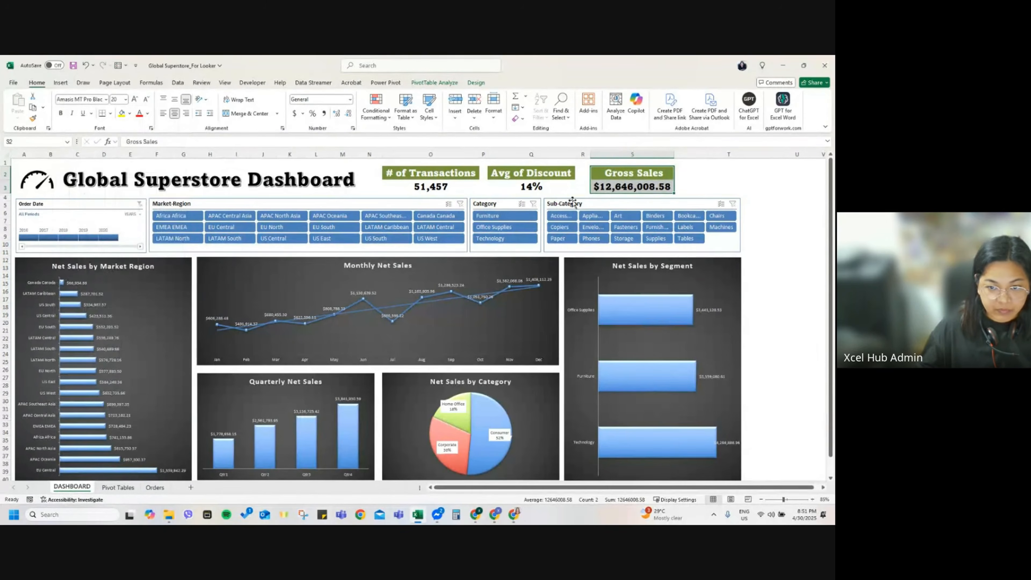
Step: Narrow column T as a spacer, then copy the Net Sales pivot table from K6:K7 and paste it at U2 on the dashboard
{"action": "left_click", "coordinate": [705, 188]}
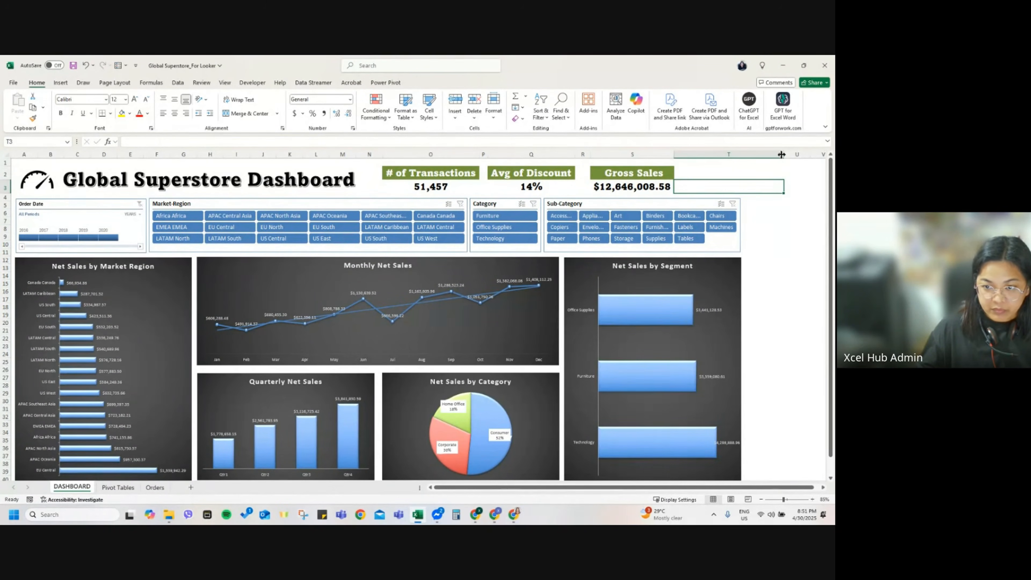
{"action": "left_click_drag", "start_coordinate": [782, 155], "coordinate": [686, 154]}
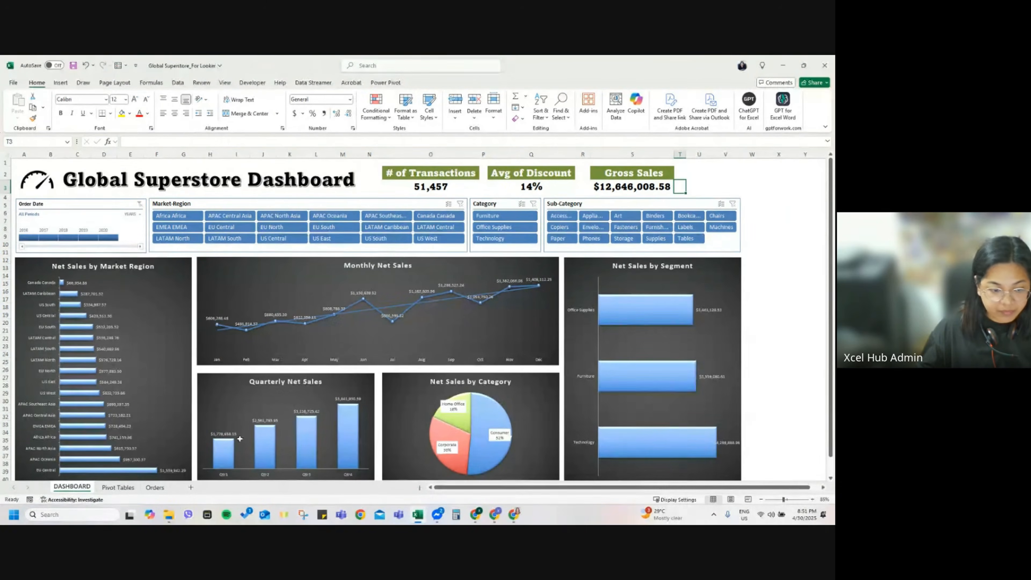
{"action": "left_click", "coordinate": [123, 489]}
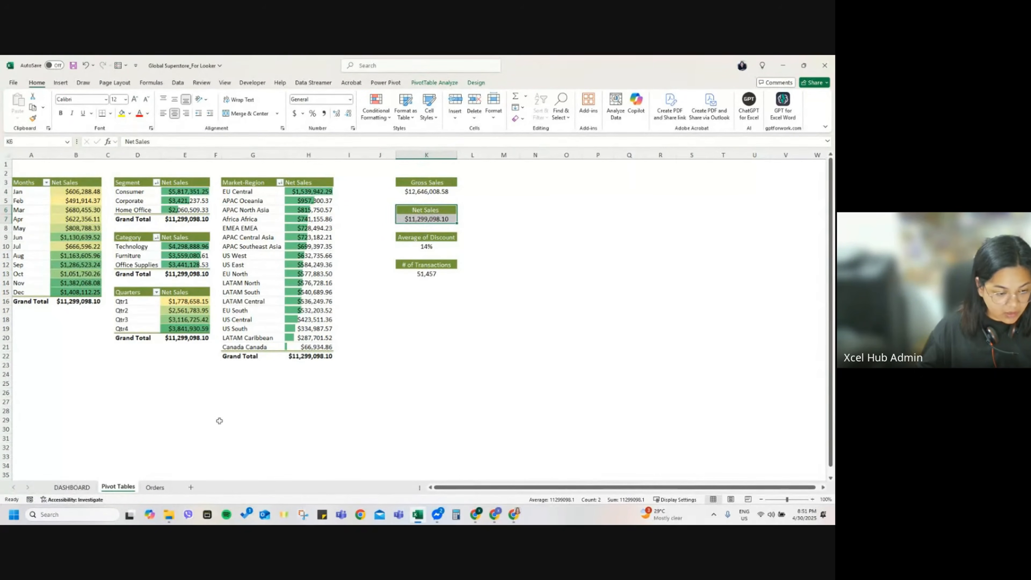
{"action": "key", "text": "ctrl+c"}
{"action": "left_click", "coordinate": [72, 487]}
{"action": "left_click", "coordinate": [699, 174]}
{"action": "key", "text": "ctrl+v"}
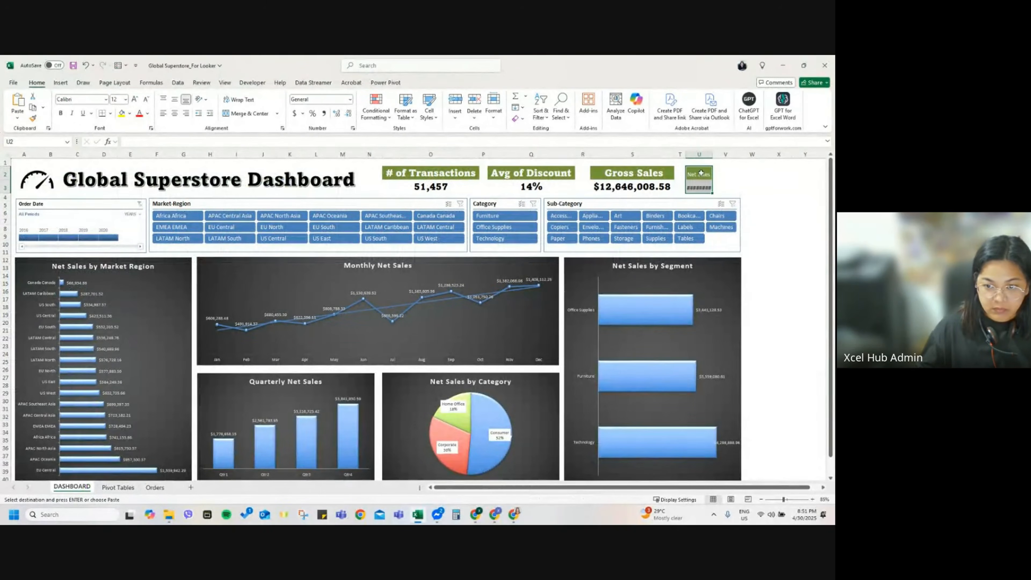
Step: Autofit column U and set the Net Sales pivot table to Amasis MT Pro Black at size 20
{"action": "double_click", "coordinate": [713, 154]}
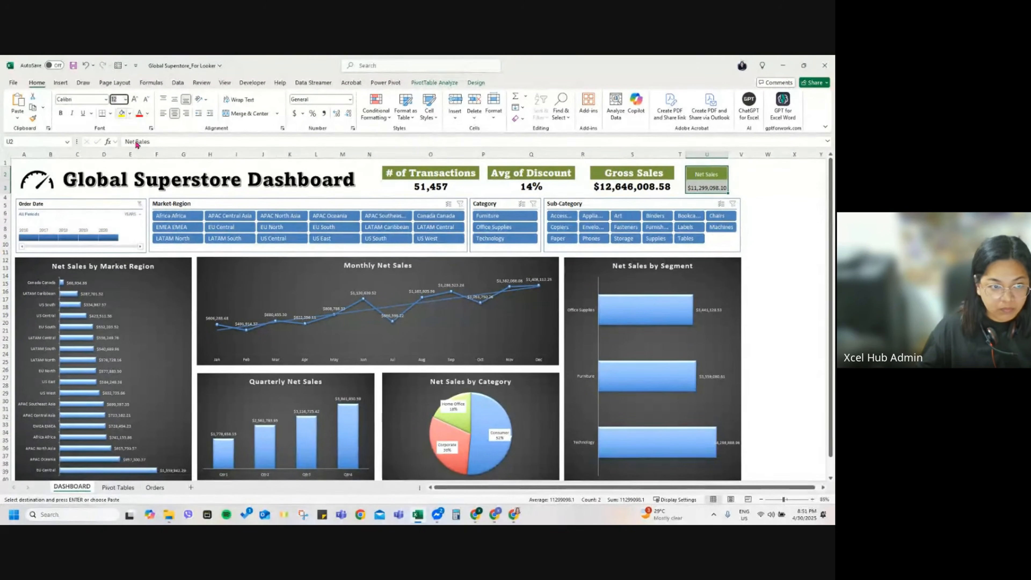
{"action": "type", "text": "20"}
{"action": "key", "text": "Return"}
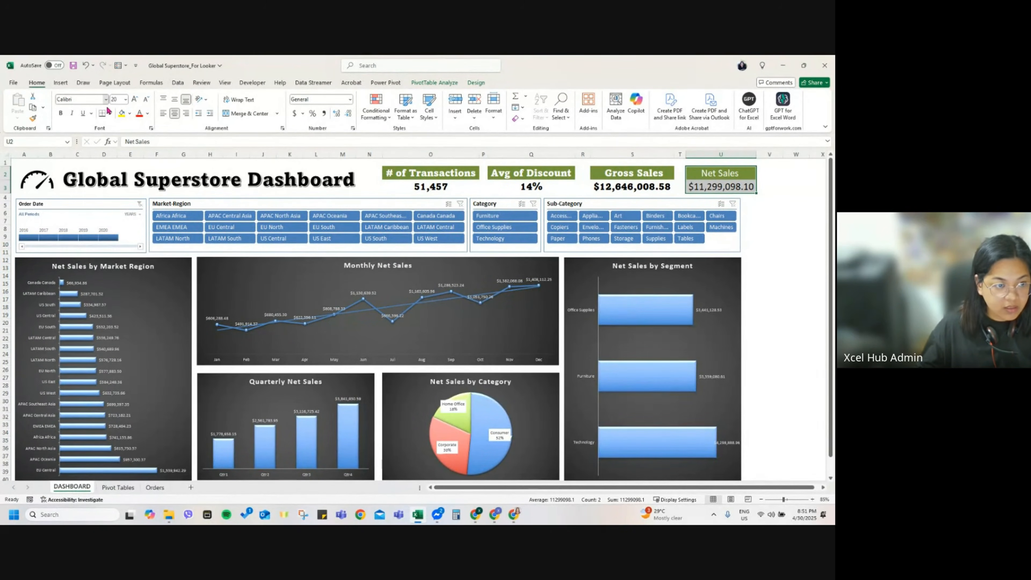
{"action": "left_click", "coordinate": [105, 100]}
{"action": "left_click", "coordinate": [115, 271]}
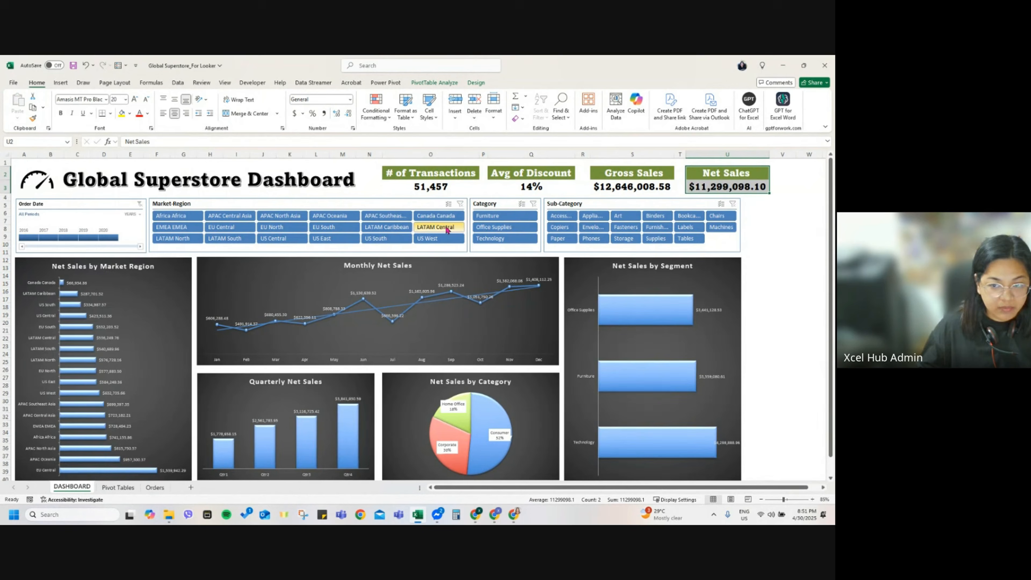
Step: Narrow column N to bring the four single-value pivot tables closer to the dashboard title
{"action": "left_click", "coordinate": [776, 214]}
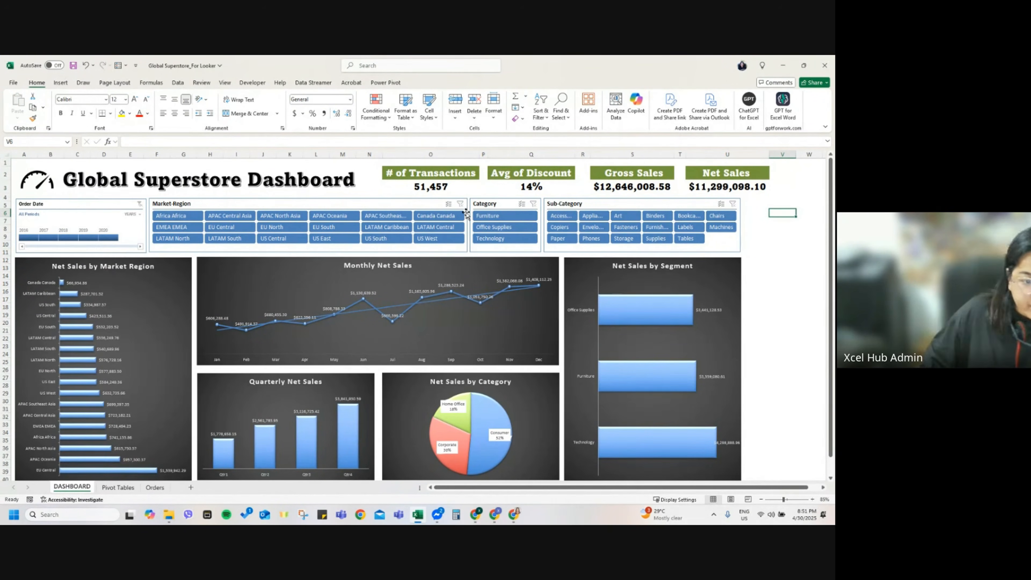
{"action": "left_click_drag", "start_coordinate": [383, 155], "coordinate": [364, 154]}
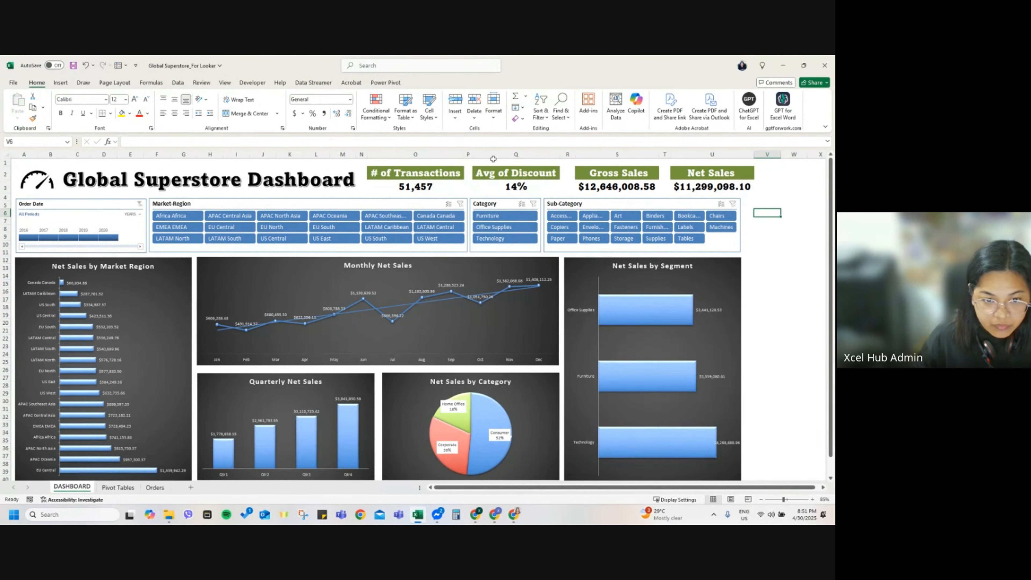
Step: Format the dashboard's Gross Sales pivot value as currency with 0 decimal places
{"action": "right_click", "coordinate": [630, 187]}
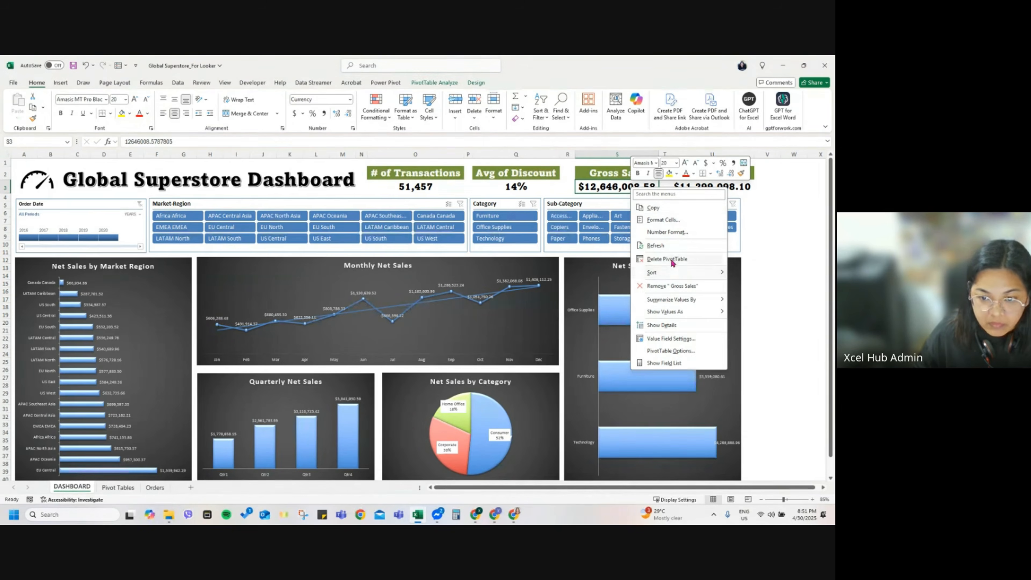
{"action": "left_click", "coordinate": [667, 232]}
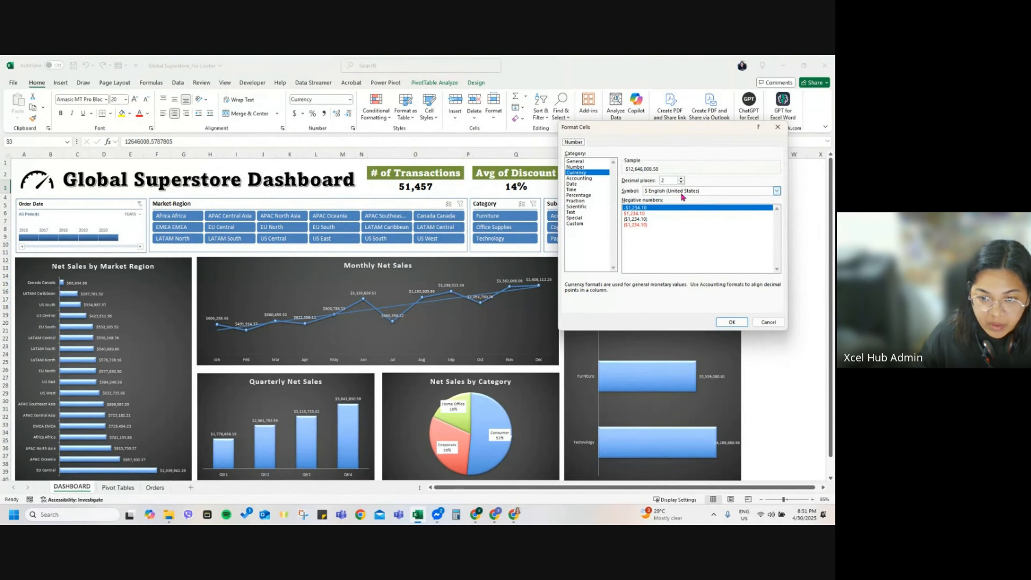
{"action": "left_click", "coordinate": [681, 183]}
{"action": "left_click", "coordinate": [681, 182]}
{"action": "left_click", "coordinate": [732, 322]}
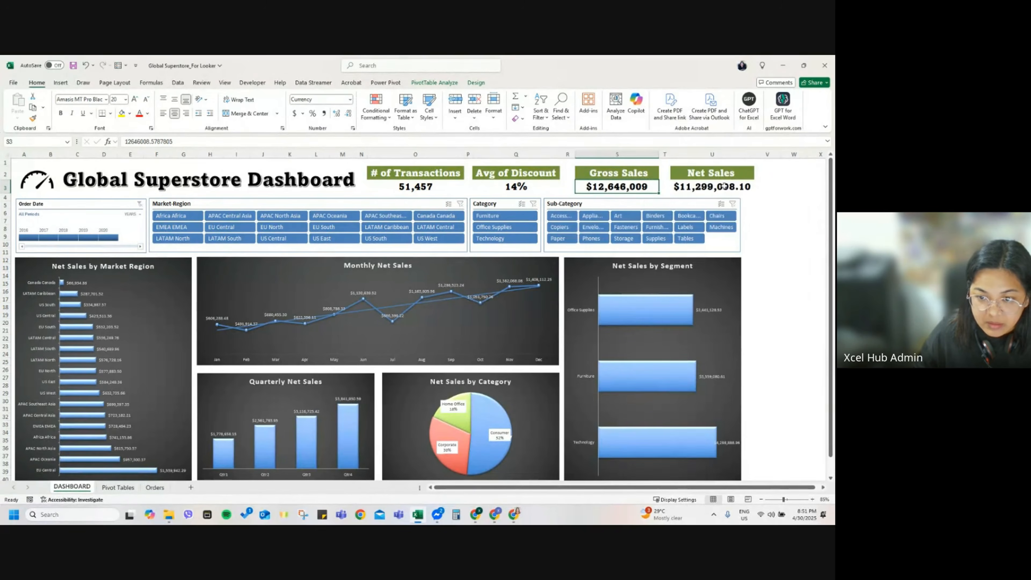
Step: Format the Net Sales pivot value as currency with 0 decimal places and narrow column S
{"action": "left_click", "coordinate": [733, 189]}
{"action": "right_click", "coordinate": [734, 198]}
{"action": "left_click", "coordinate": [772, 243]}
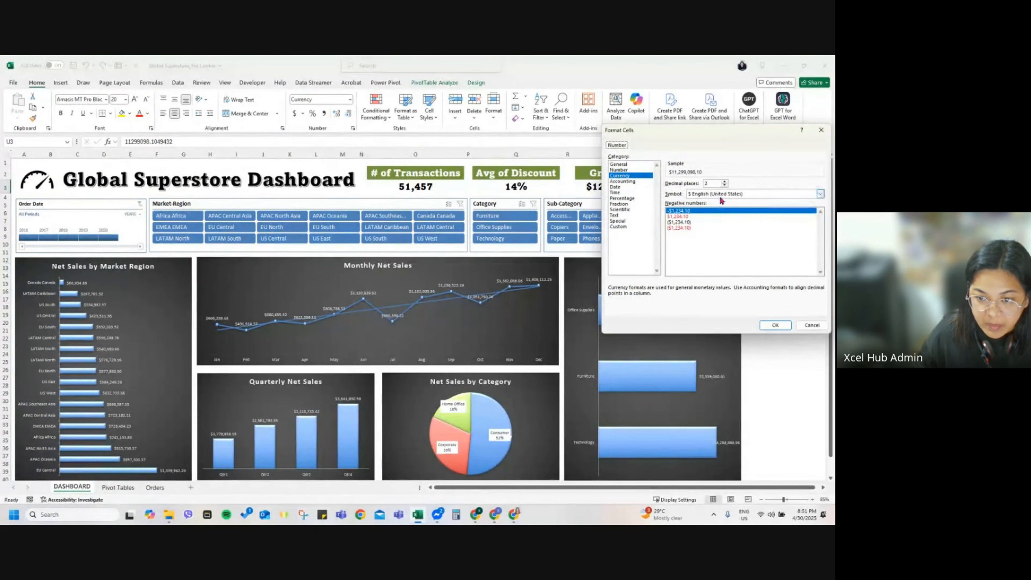
{"action": "left_click", "coordinate": [725, 186]}
{"action": "left_click", "coordinate": [775, 325]}
{"action": "left_click_drag", "start_coordinate": [658, 157], "coordinate": [643, 158]}
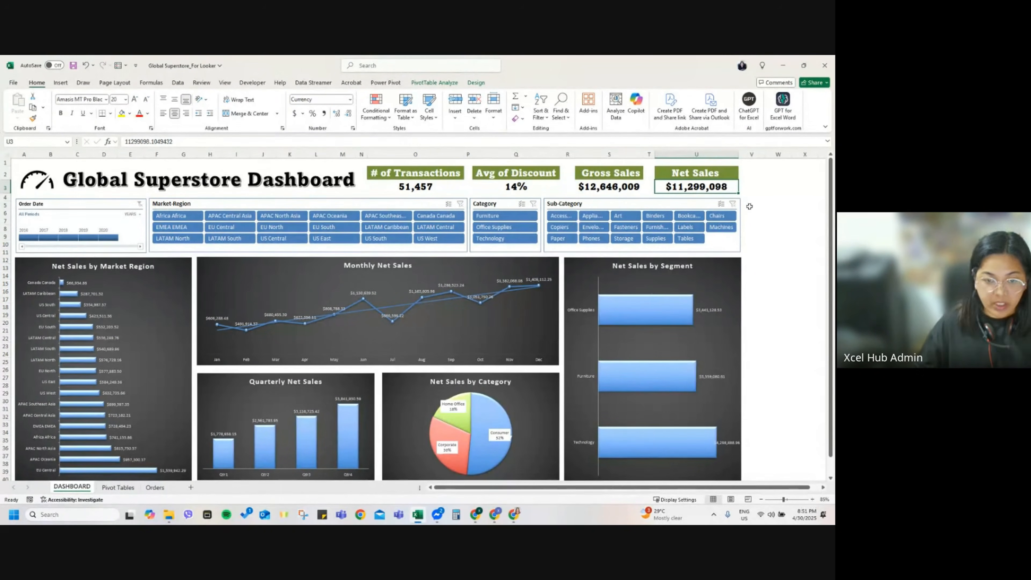
Step: Collapse the ribbon and hide the Pivot Tables and Orders sheets
{"action": "key", "text": "ctrl+F1"}
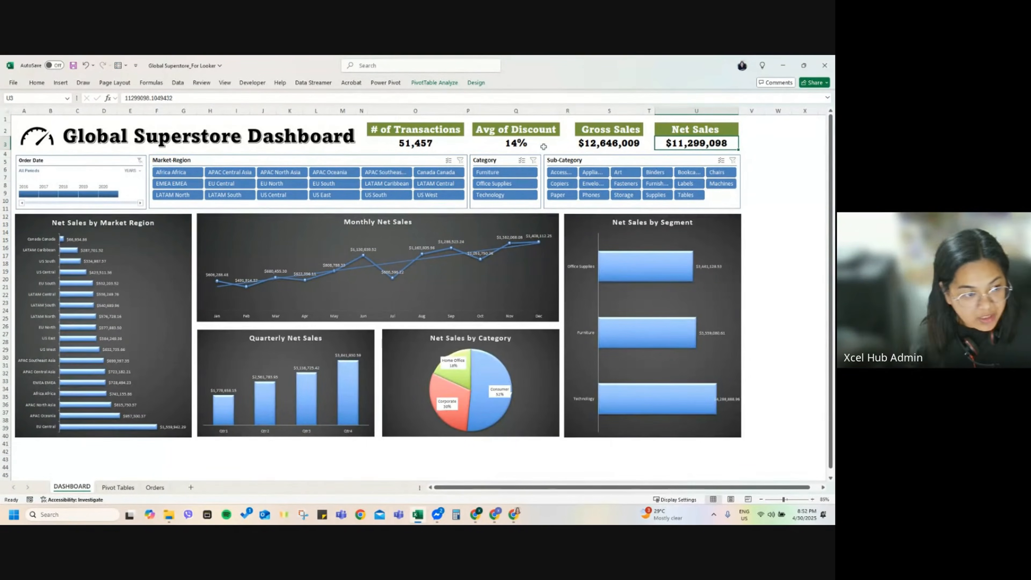
{"action": "right_click", "coordinate": [114, 487]}
{"action": "left_click", "coordinate": [137, 442]}
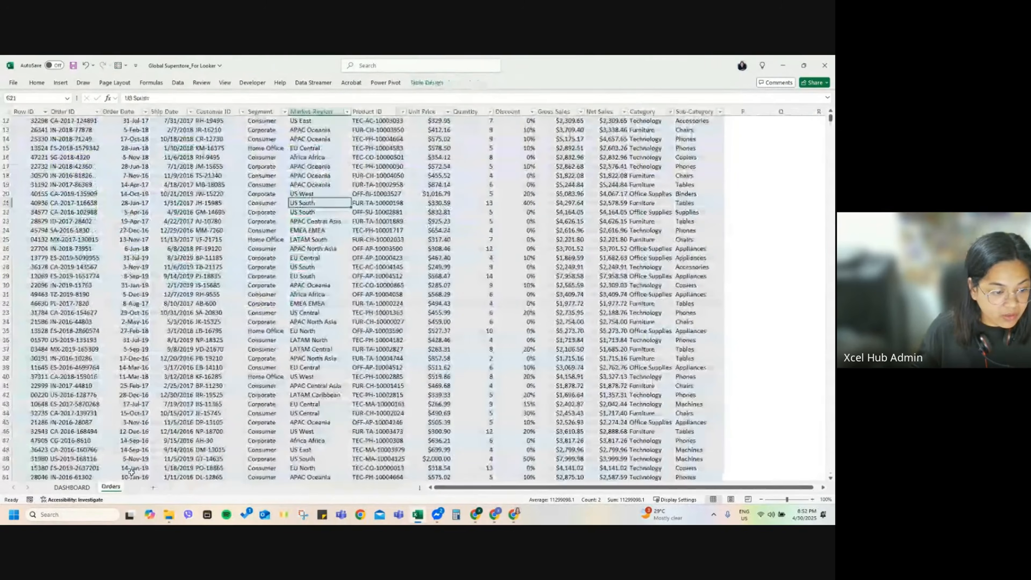
{"action": "right_click", "coordinate": [109, 487]}
{"action": "left_click", "coordinate": [129, 441]}
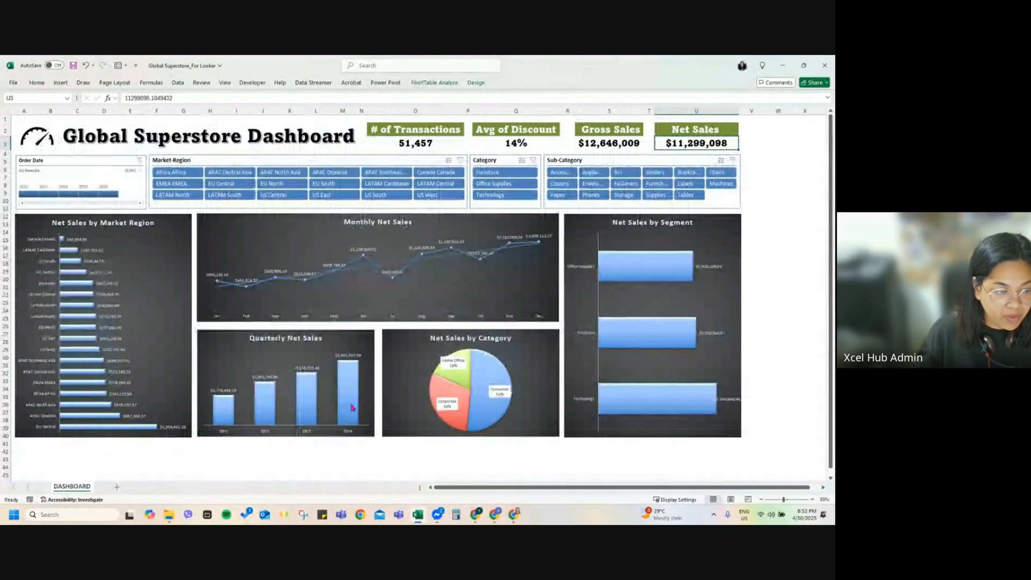
{"action": "left_click", "coordinate": [812, 499]}
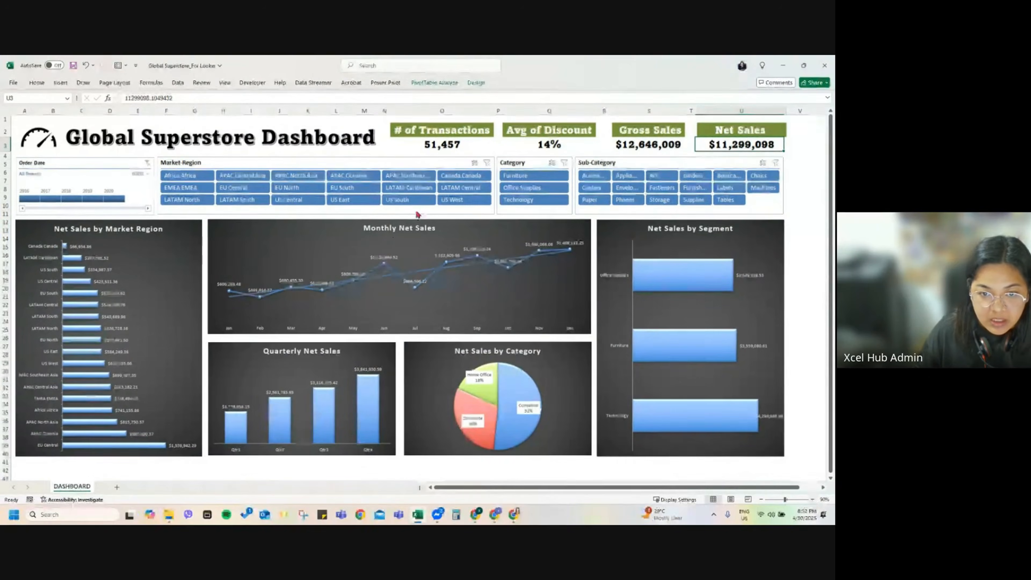
Step: Test the Order Date timeline by filtering the dashboard to the years 2016 through 2019, and clear the filter
{"action": "left_click", "coordinate": [32, 202]}
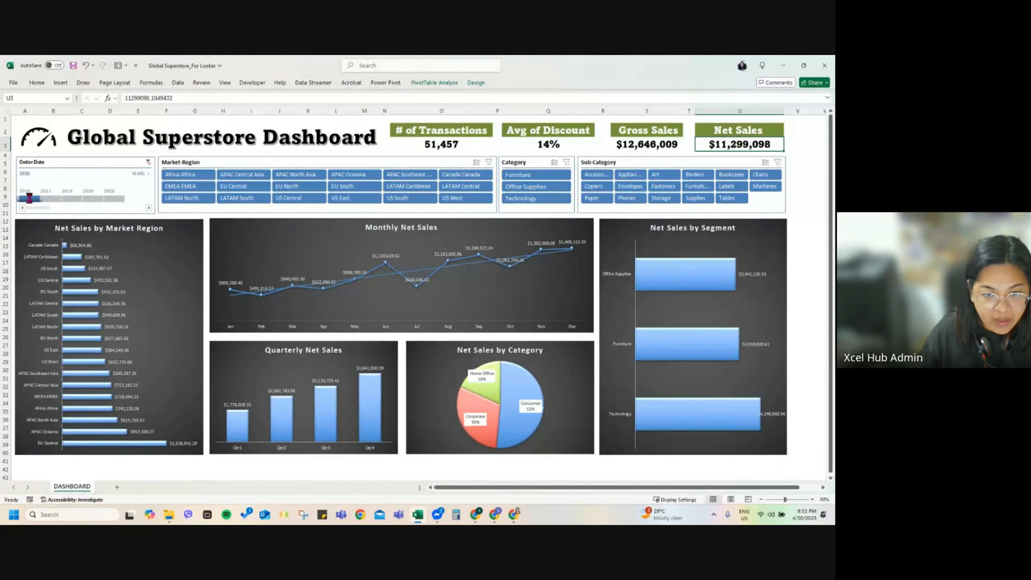
{"action": "left_click", "coordinate": [53, 200]}
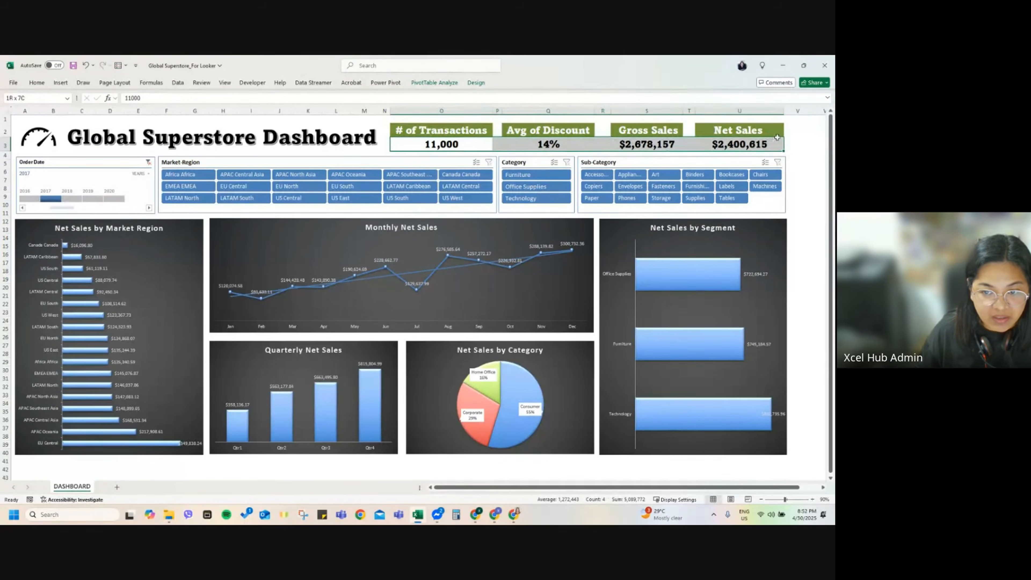
{"action": "left_click", "coordinate": [408, 145]}
{"action": "left_click", "coordinate": [75, 198]}
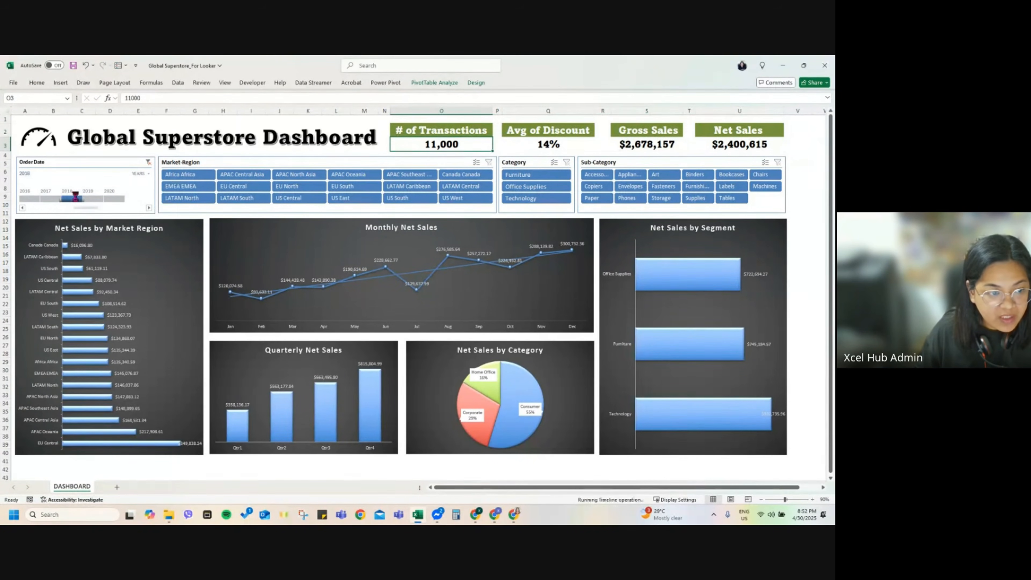
{"action": "left_click", "coordinate": [94, 199]}
{"action": "left_click", "coordinate": [46, 199]}
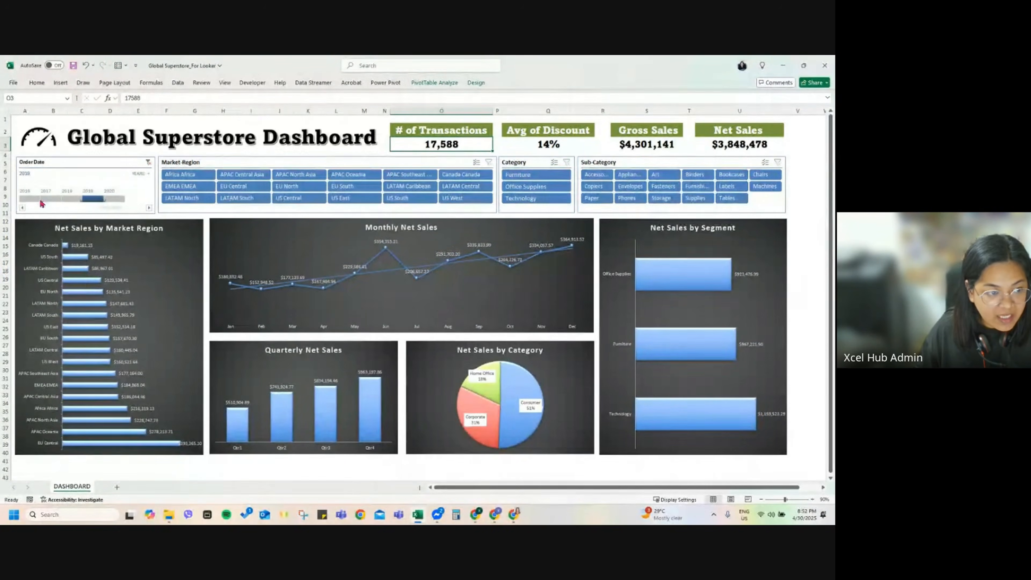
{"action": "left_click", "coordinate": [148, 162]}
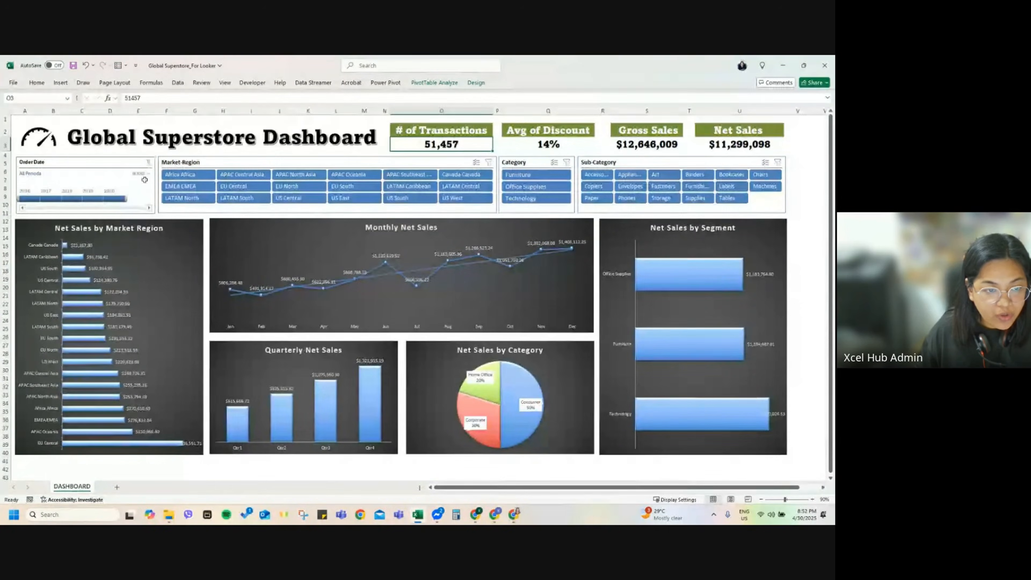
Step: Filter the Order Date timeline to 2016 and examine the four single-value pivots and the Monthly Net Sales chart
{"action": "left_click", "coordinate": [30, 199]}
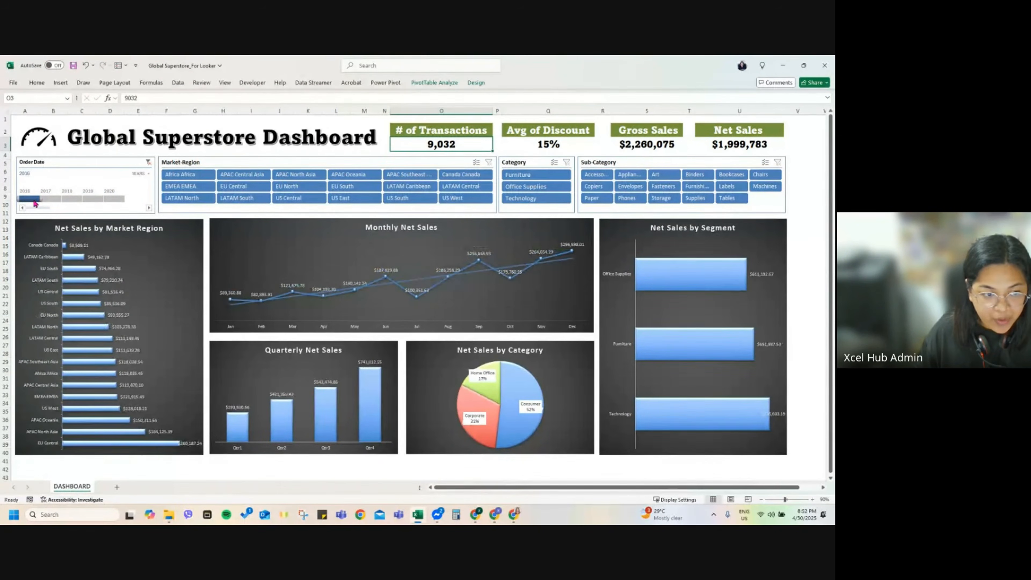
{"action": "left_click", "coordinate": [300, 231]}
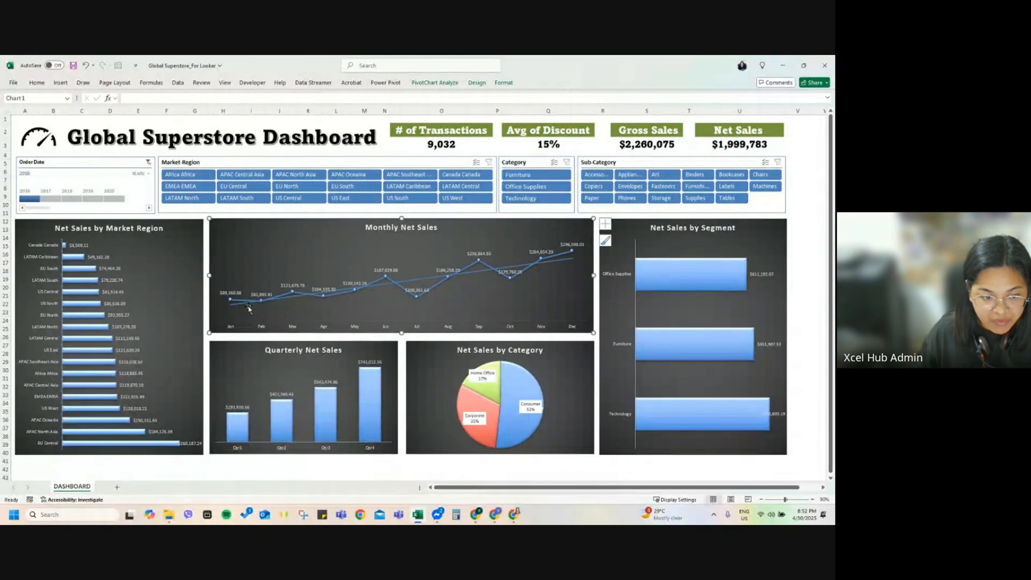
{"action": "left_click", "coordinate": [446, 146]}
{"action": "left_click", "coordinate": [542, 144]}
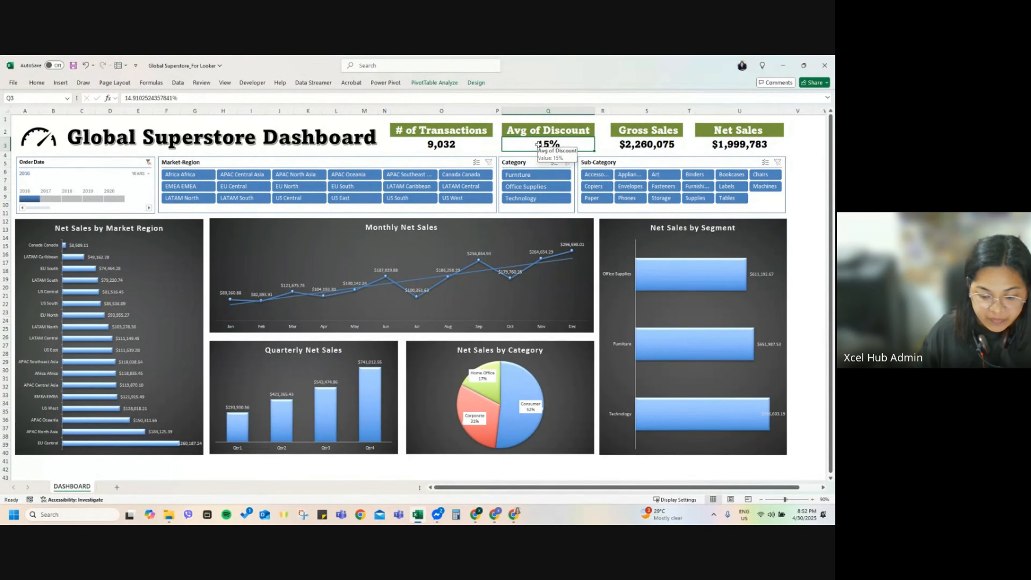
{"action": "left_click", "coordinate": [650, 146]}
{"action": "left_click", "coordinate": [725, 146]}
{"action": "left_click", "coordinate": [542, 222]}
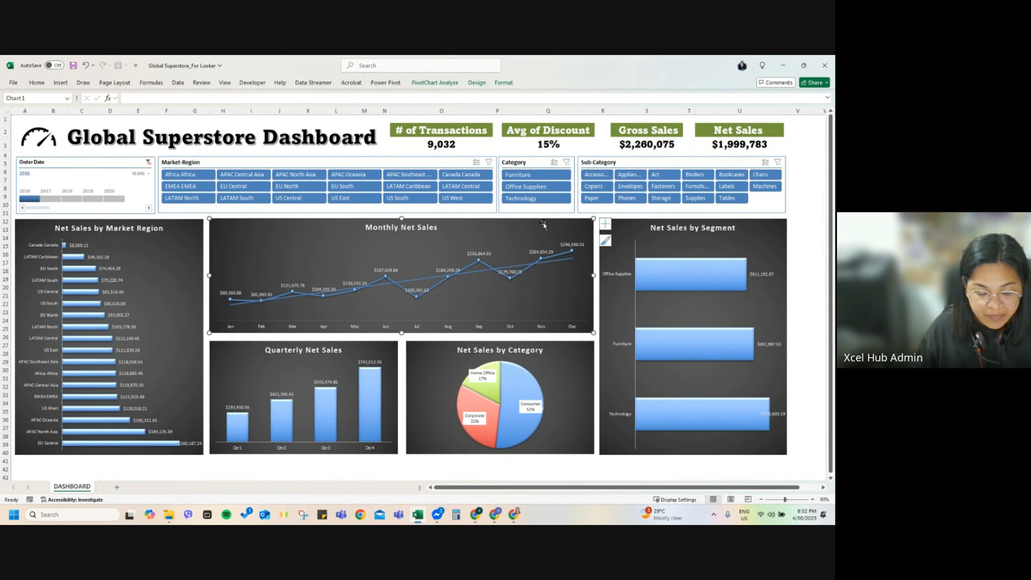
{"action": "left_click_drag", "start_coordinate": [453, 130], "coordinate": [734, 148]}
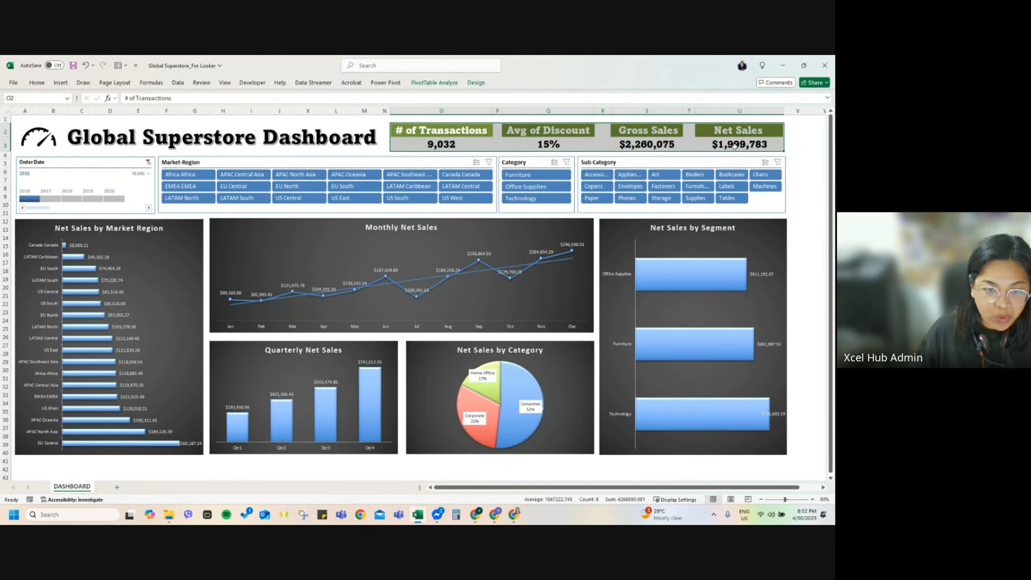
Step: Filter the Order Date timeline to 2017, 2018 and 2019 in turn, and to the range 2017 - 2018
{"action": "left_click", "coordinate": [55, 198]}
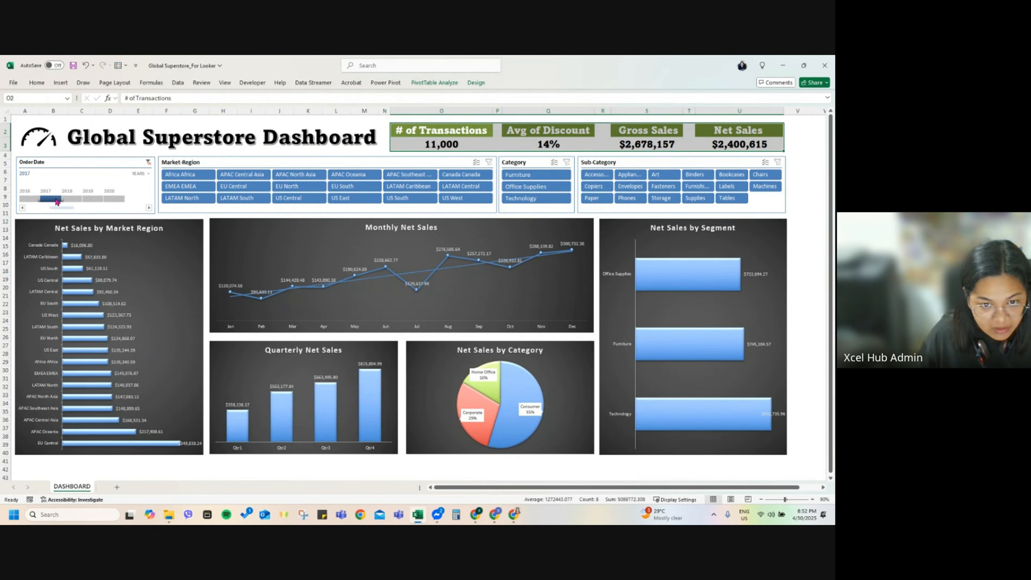
{"action": "left_click", "coordinate": [69, 198]}
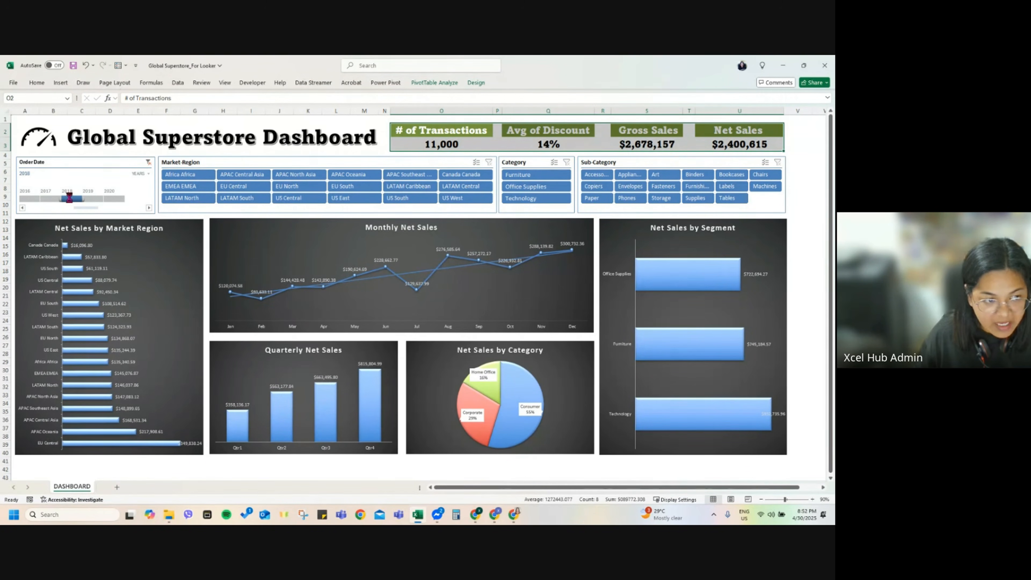
{"action": "left_click", "coordinate": [89, 199]}
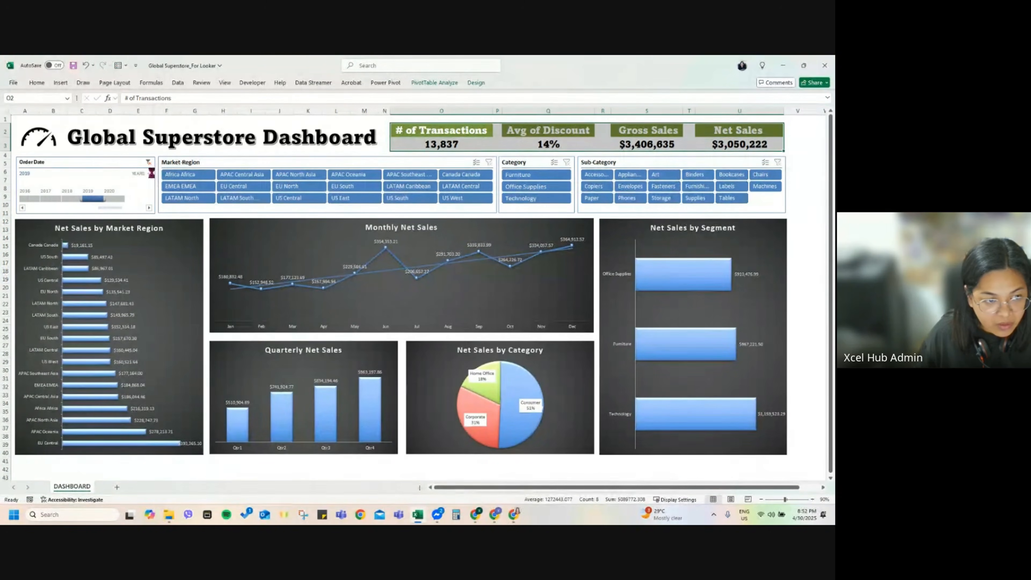
{"action": "left_click", "coordinate": [53, 197]}
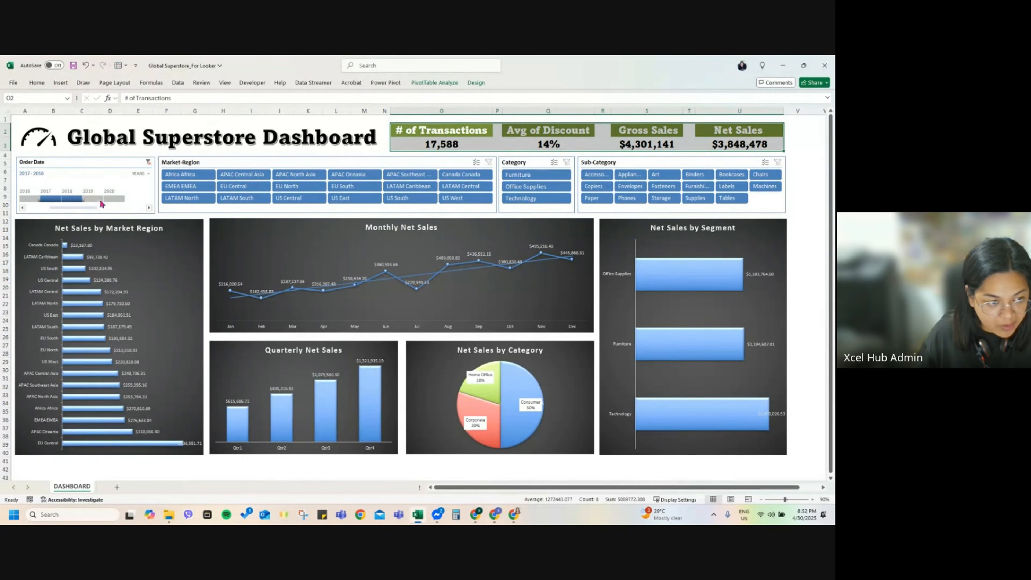
Step: Switch the Order Date timeline to quarters and filter it to Q3 2016 - Q1 2017
{"action": "left_click", "coordinate": [140, 173]}
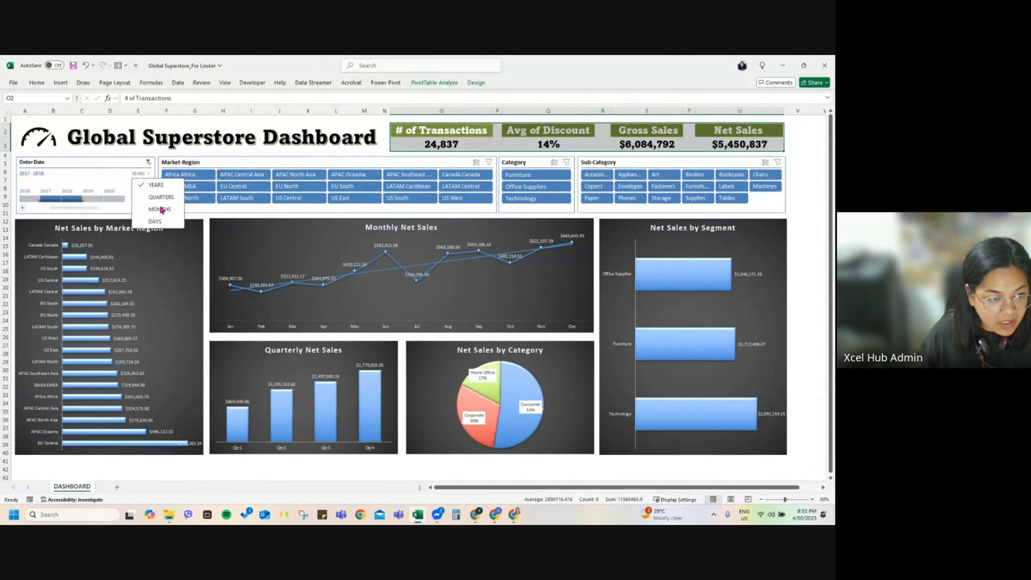
{"action": "left_click", "coordinate": [161, 197]}
{"action": "left_click_drag", "start_coordinate": [47, 199], "coordinate": [75, 199]}
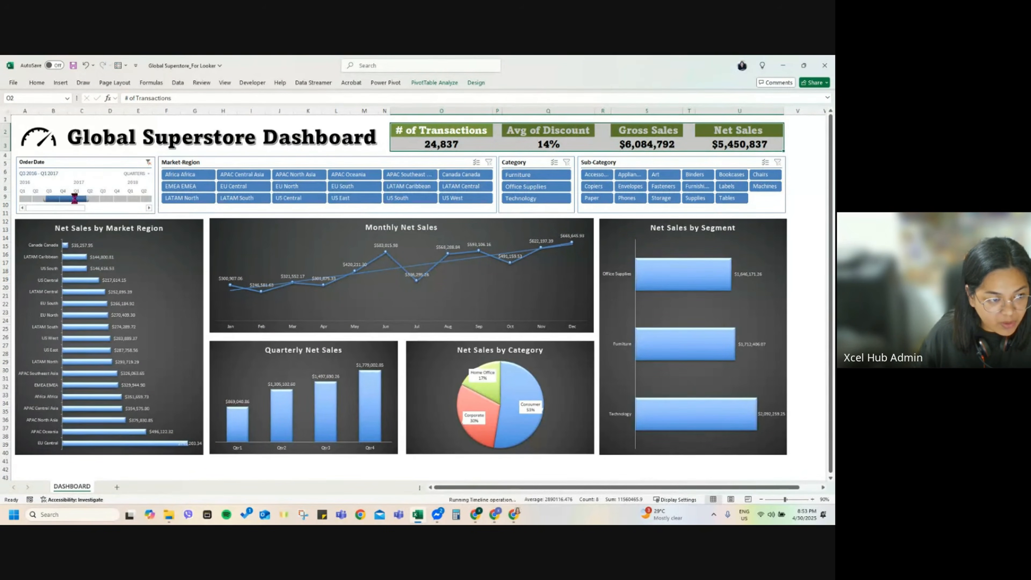
Step: Return the Order Date timeline to years and clear its filter to show all periods
{"action": "left_click", "coordinate": [139, 174]}
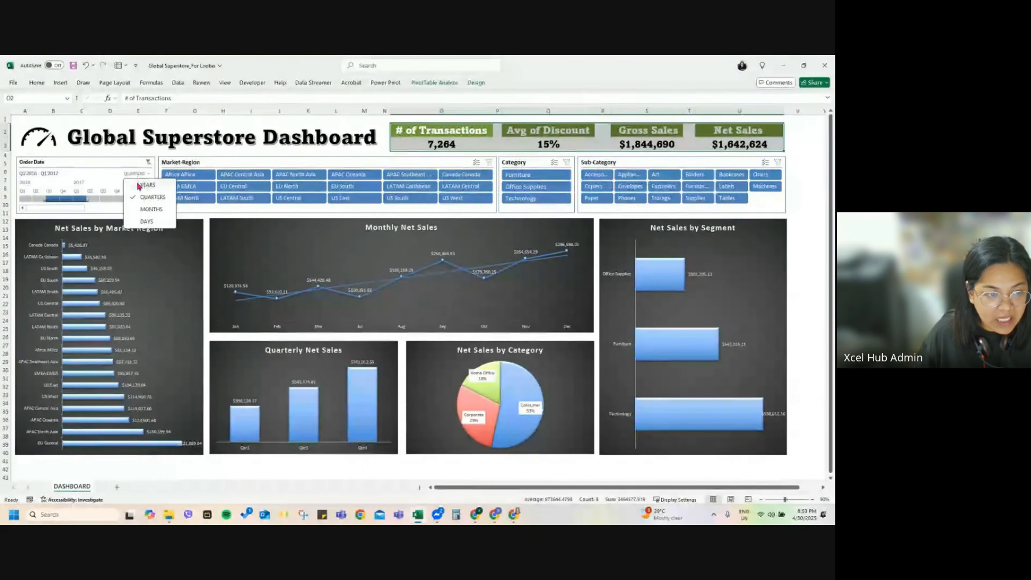
{"action": "left_click", "coordinate": [138, 186]}
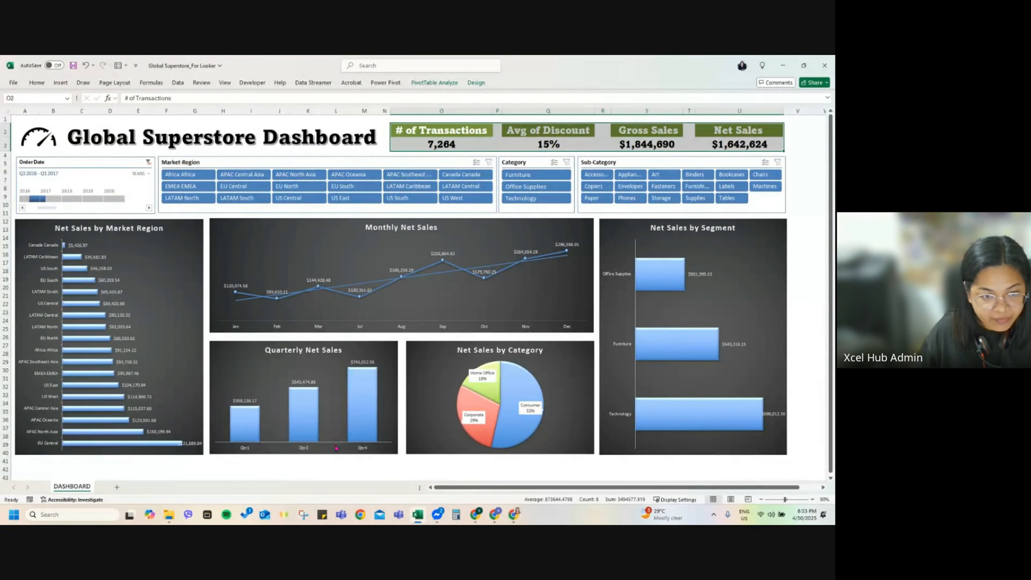
{"action": "left_click", "coordinate": [194, 470]}
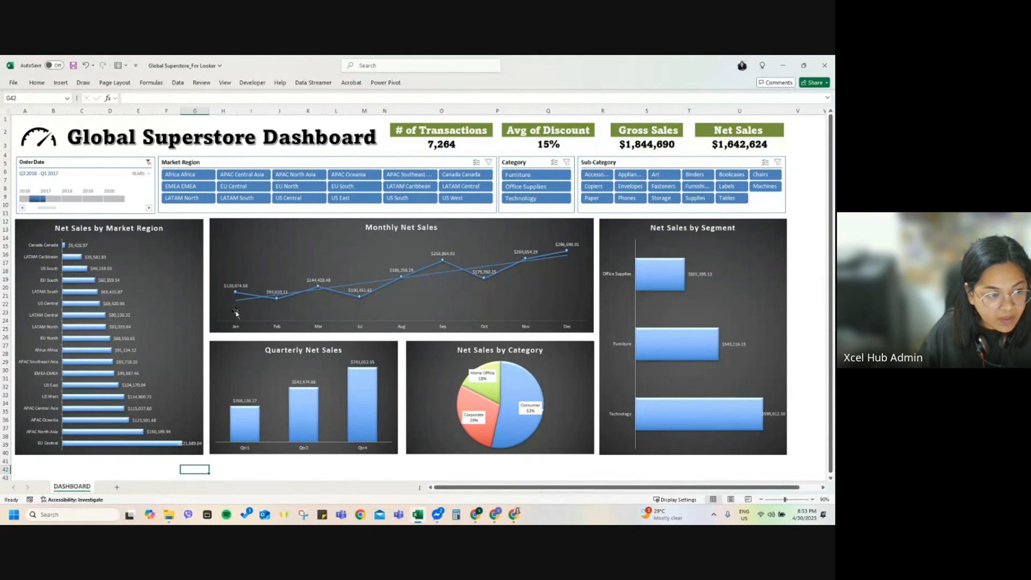
{"action": "left_click", "coordinate": [149, 162]}
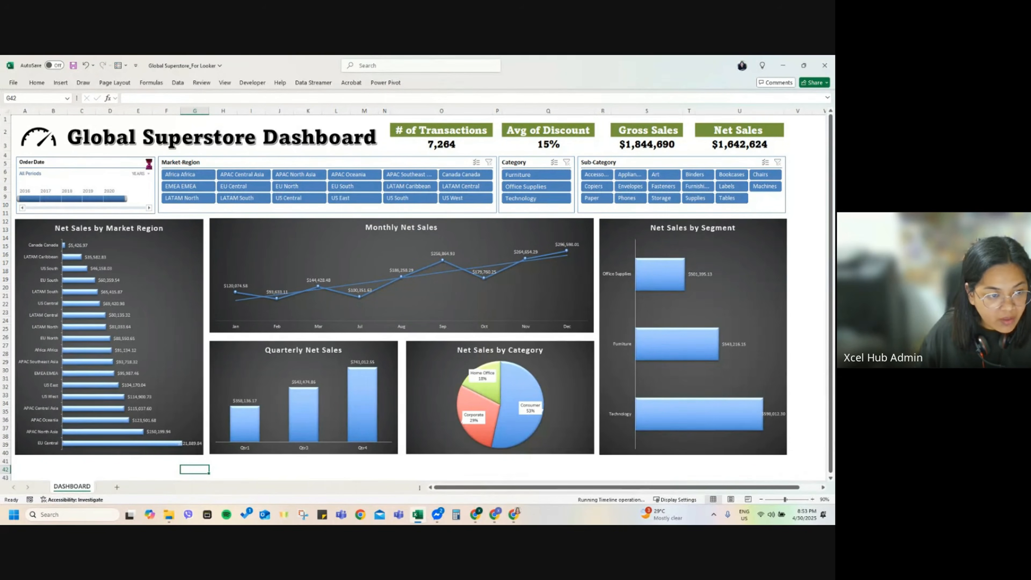
Step: Browse the workbook themes and preview Wood Type on the dashboard without applying it
{"action": "left_click", "coordinate": [110, 162]}
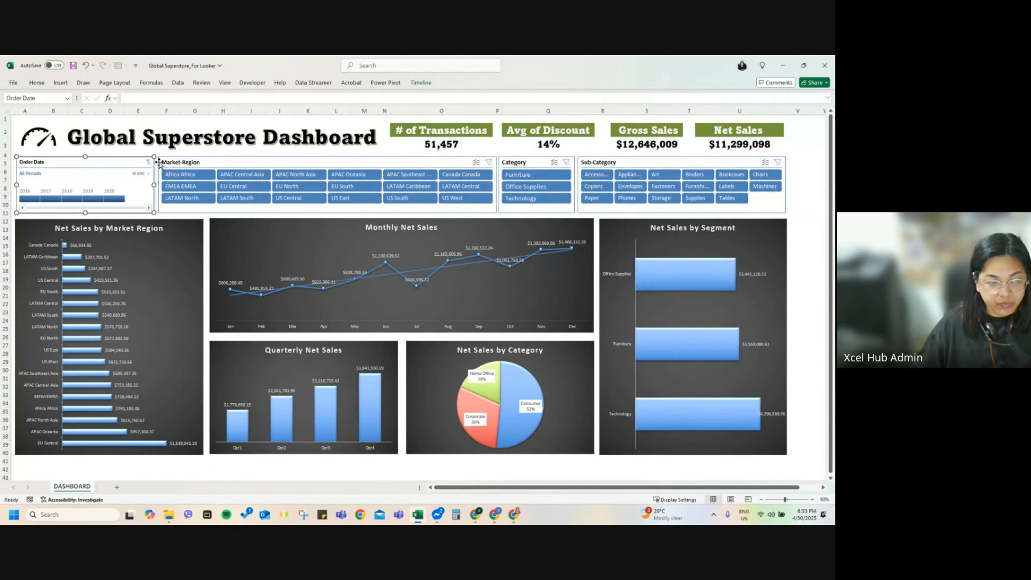
{"action": "left_click", "coordinate": [110, 83]}
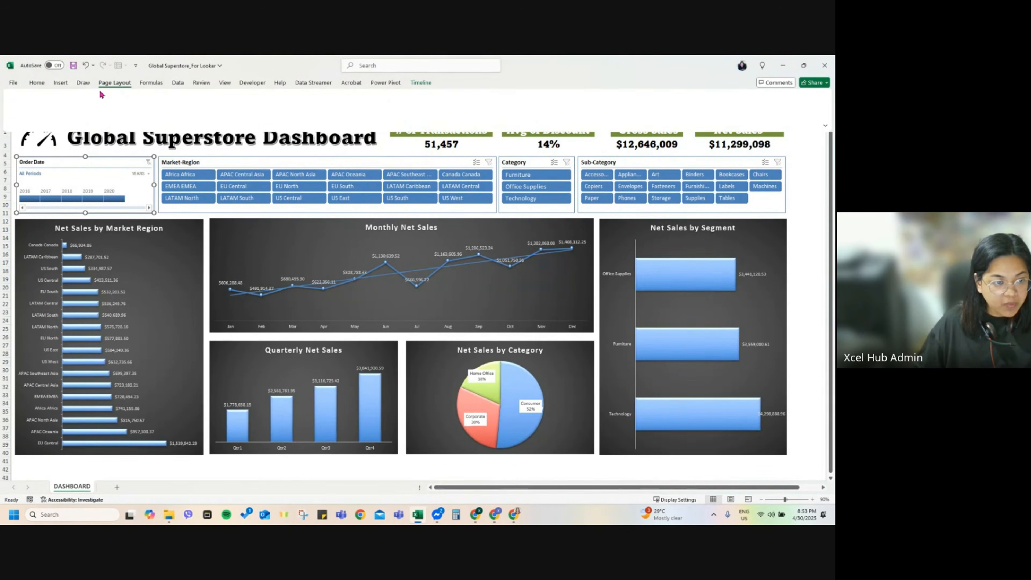
{"action": "left_click", "coordinate": [24, 117]}
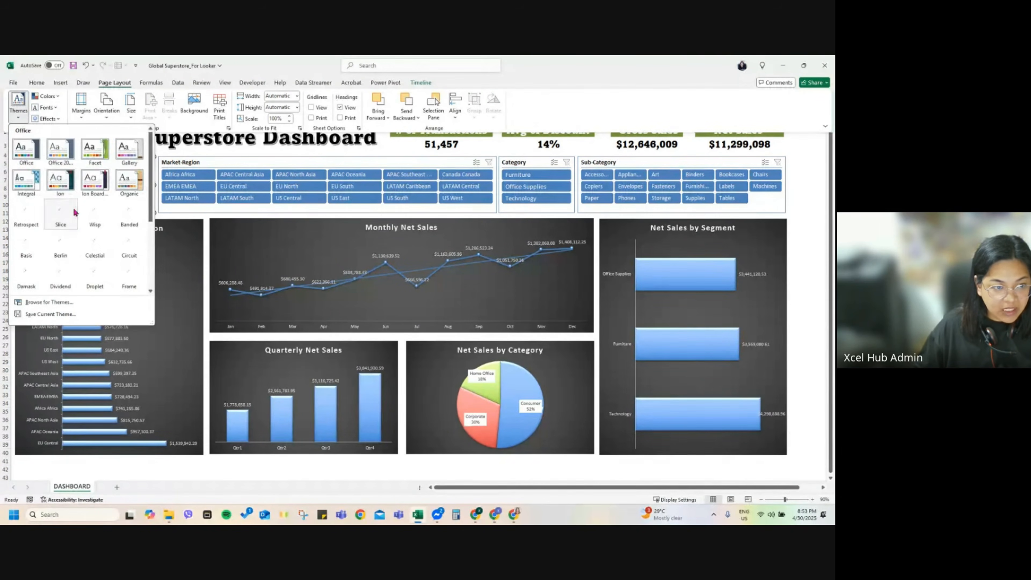
{"action": "scroll", "coordinate": [88, 237], "scroll_direction": "down", "scroll_amount": 3}
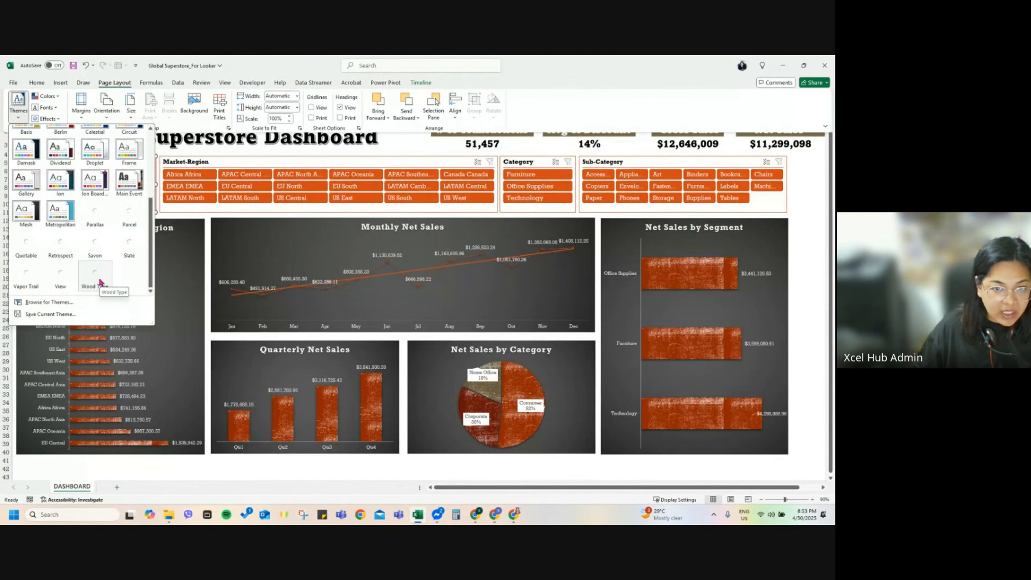
{"action": "left_click", "coordinate": [411, 167]}
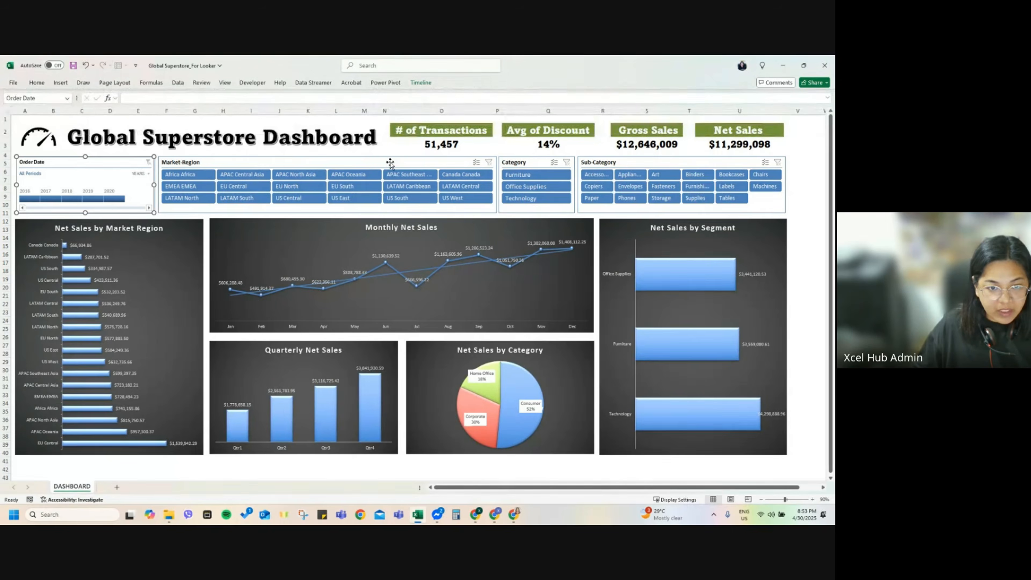
Step: Select all dashboard objects and make sure their positioning is set to Don't move or size with cells
{"action": "left_click", "coordinate": [390, 162]}
{"action": "key", "text": "ctrl+a"}
{"action": "right_click", "coordinate": [390, 163]}
{"action": "left_click", "coordinate": [463, 353]}
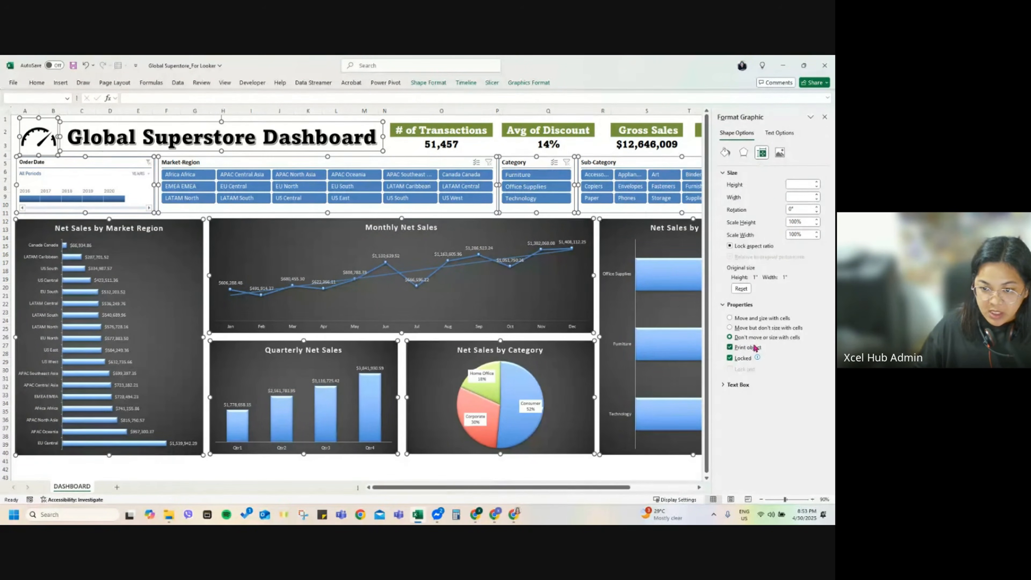
{"action": "left_click", "coordinate": [825, 116]}
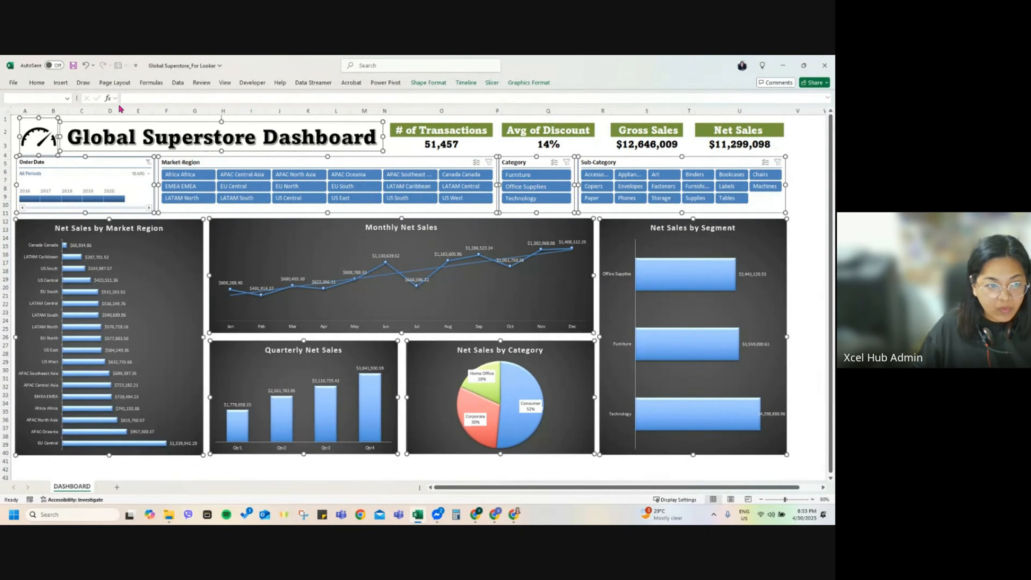
Step: Apply the Quotable theme to the workbook and set the theme fonts to Calibri
{"action": "left_click", "coordinate": [113, 83]}
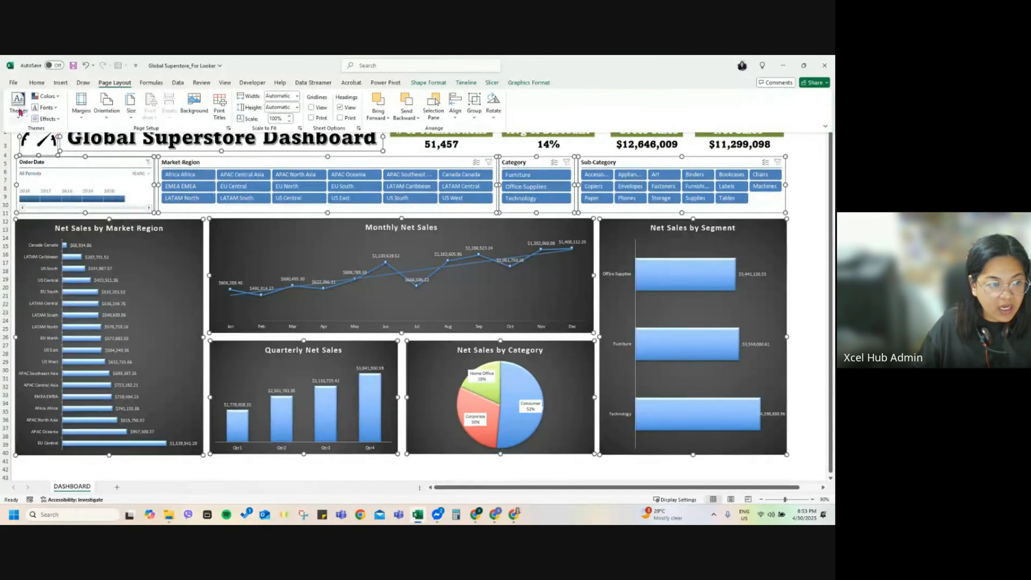
{"action": "left_click", "coordinate": [19, 106]}
{"action": "scroll", "coordinate": [93, 282], "scroll_direction": "down", "scroll_amount": 5}
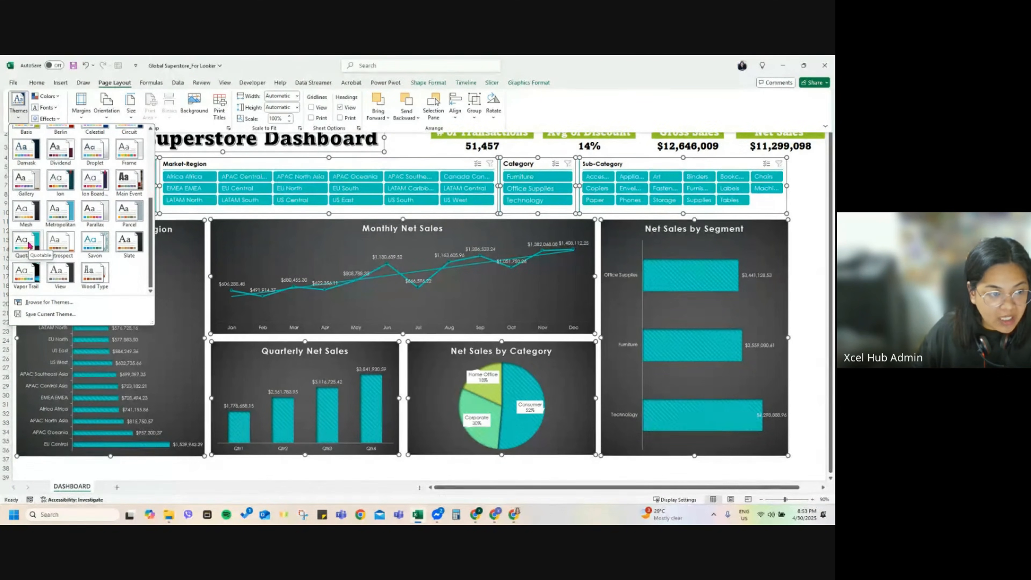
{"action": "scroll", "coordinate": [28, 244], "scroll_direction": "up", "scroll_amount": 4}
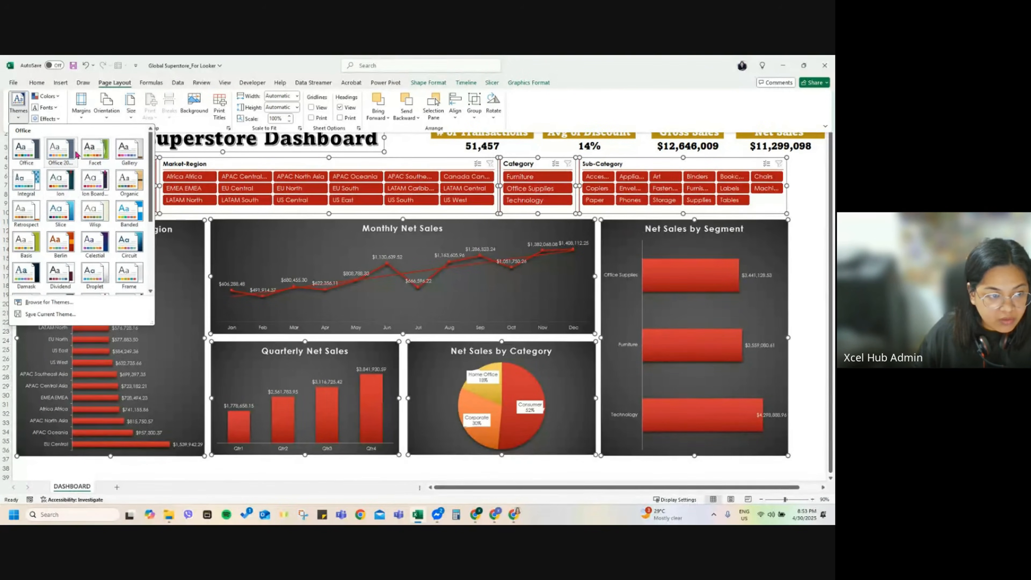
{"action": "scroll", "coordinate": [33, 244], "scroll_direction": "down", "scroll_amount": 3}
{"action": "left_click", "coordinate": [31, 246]}
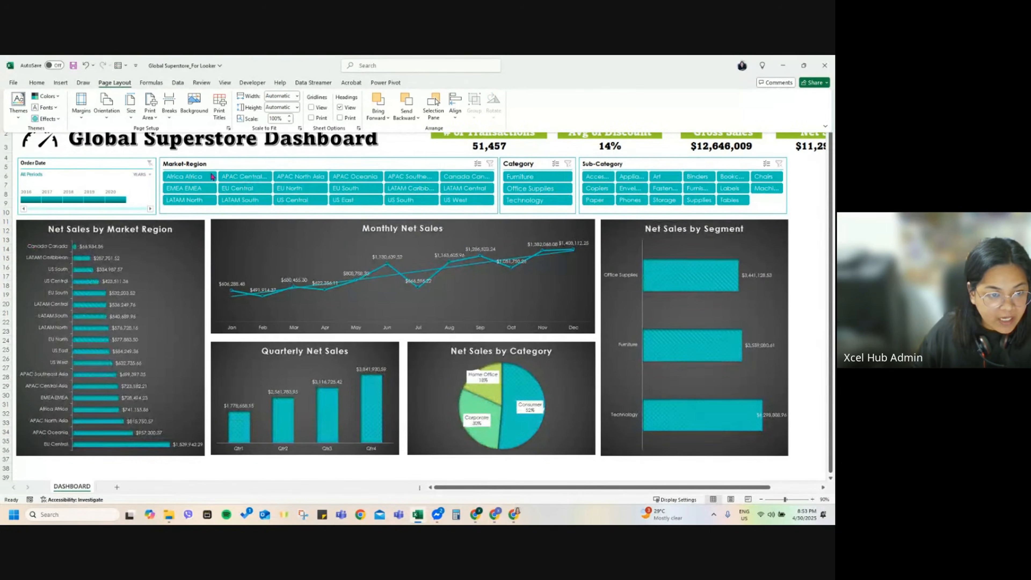
{"action": "left_click", "coordinate": [47, 108]}
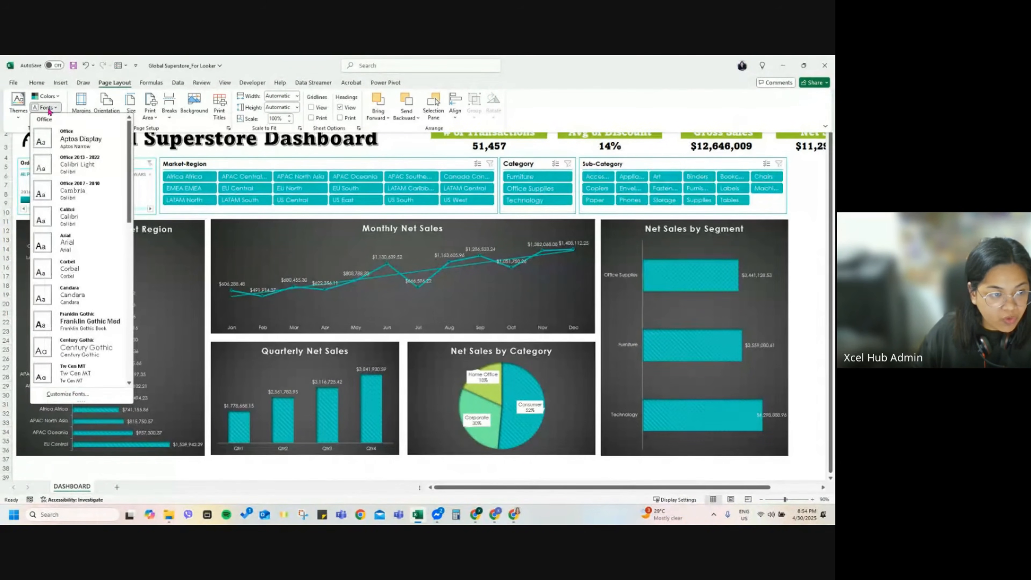
{"action": "left_click", "coordinate": [71, 219]}
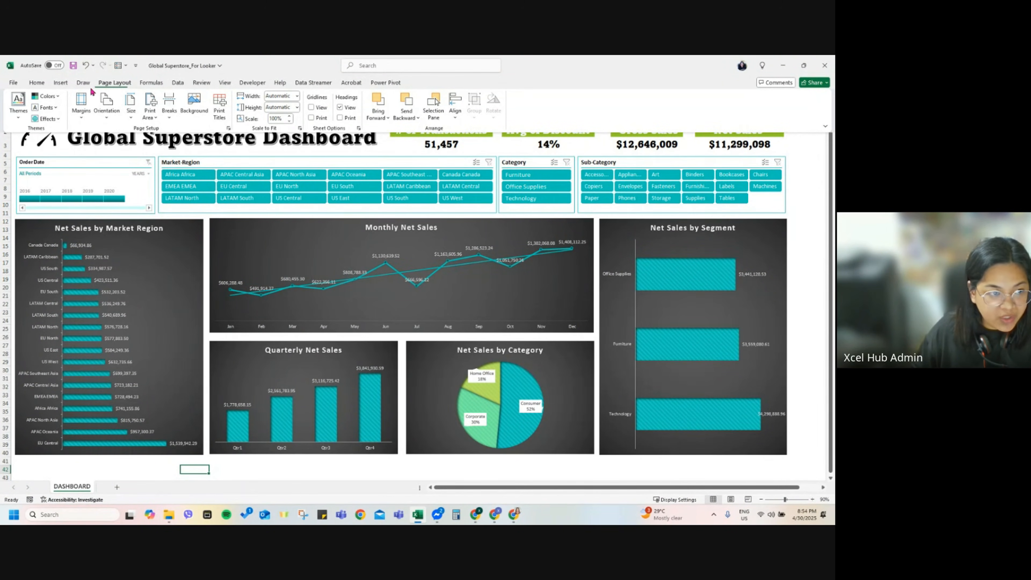
Step: Try the Office and Aspect theme colors on the dashboard
{"action": "left_click", "coordinate": [47, 96]}
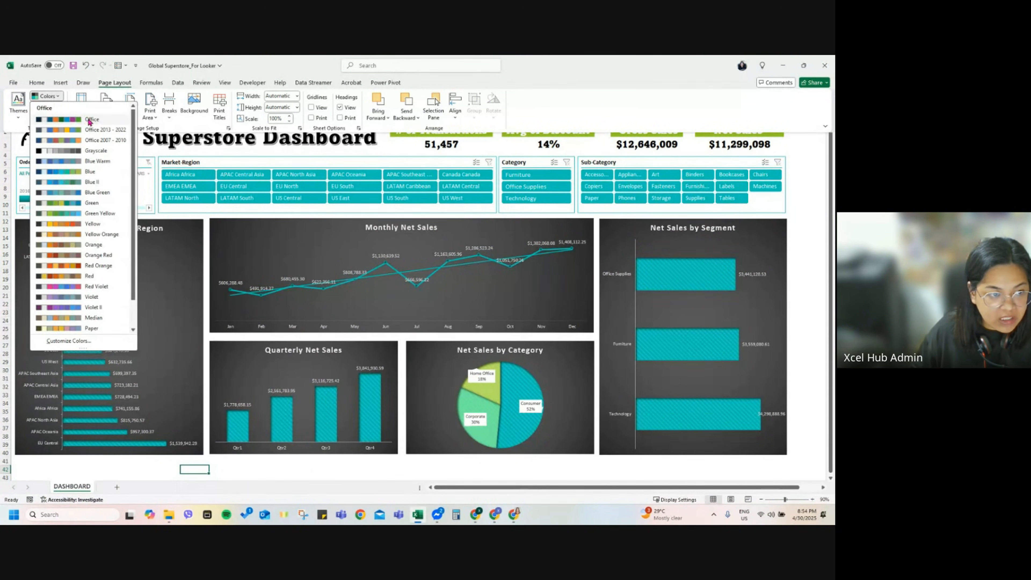
{"action": "left_click", "coordinate": [75, 118]}
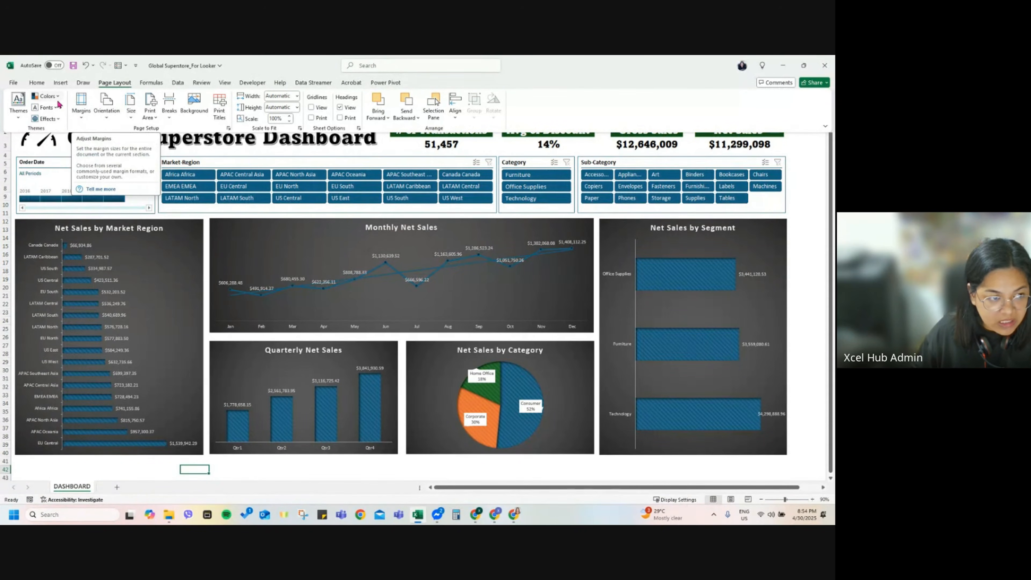
{"action": "left_click", "coordinate": [47, 97]}
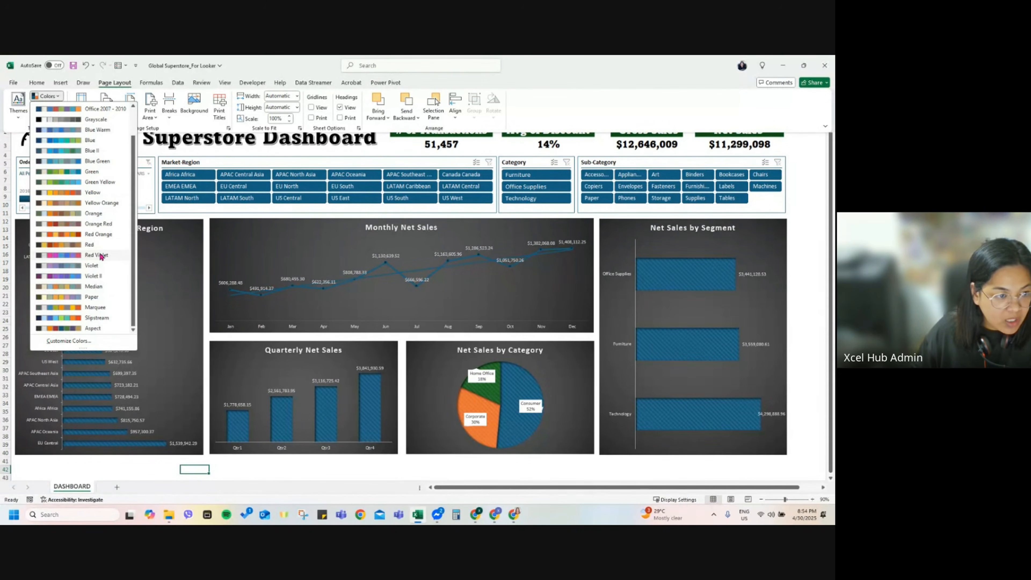
{"action": "left_click", "coordinate": [108, 329]}
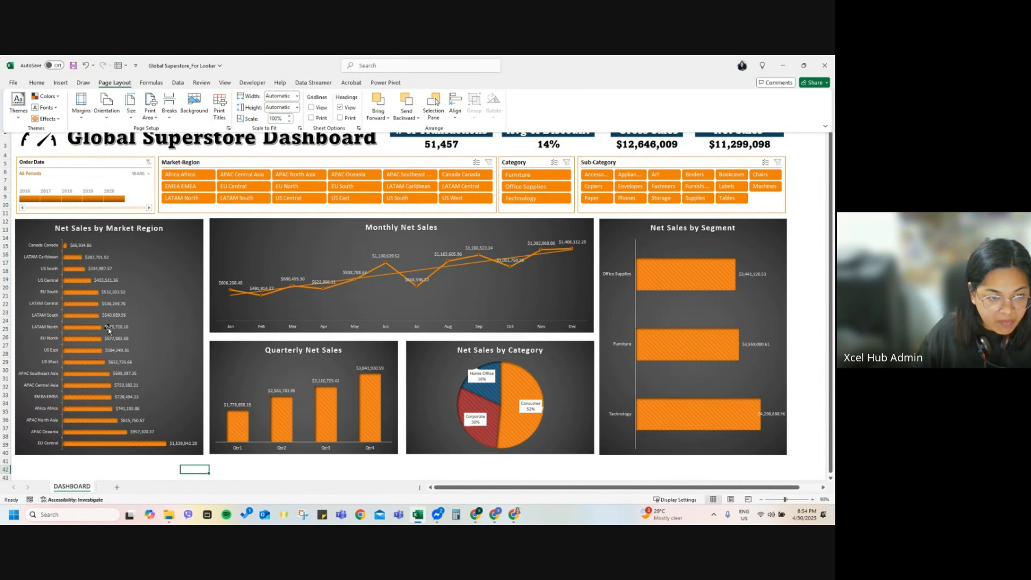
Step: Set the workbook's theme colors to Marquee and deselect by selecting an empty cell below the charts
{"action": "left_click", "coordinate": [45, 118]}
{"action": "left_click", "coordinate": [55, 98]}
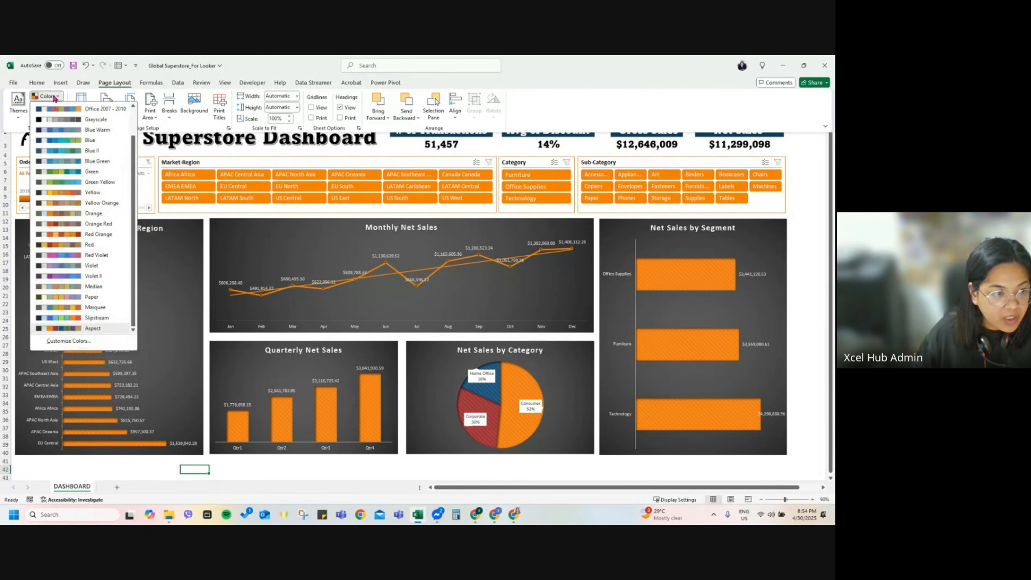
{"action": "left_click", "coordinate": [95, 308]}
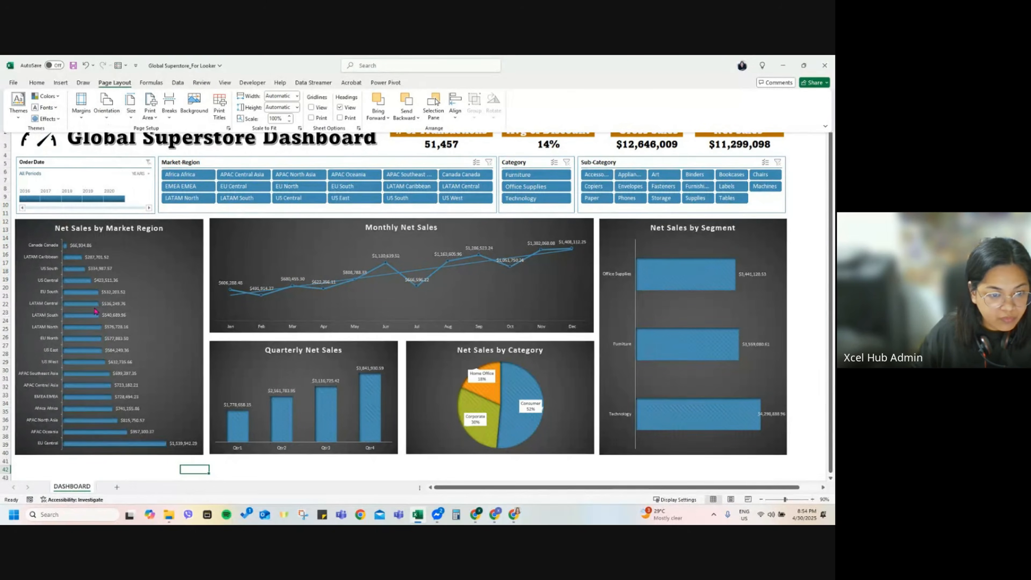
{"action": "left_click", "coordinate": [496, 468]}
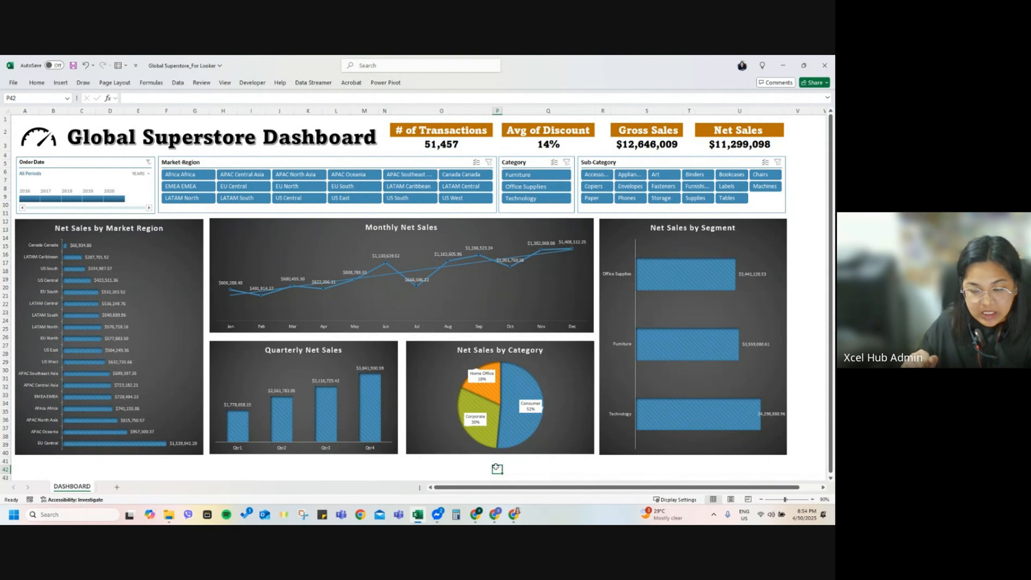
Step: Unhide the Orders sheet and select a cell in its Row ID column
{"action": "right_click", "coordinate": [89, 490]}
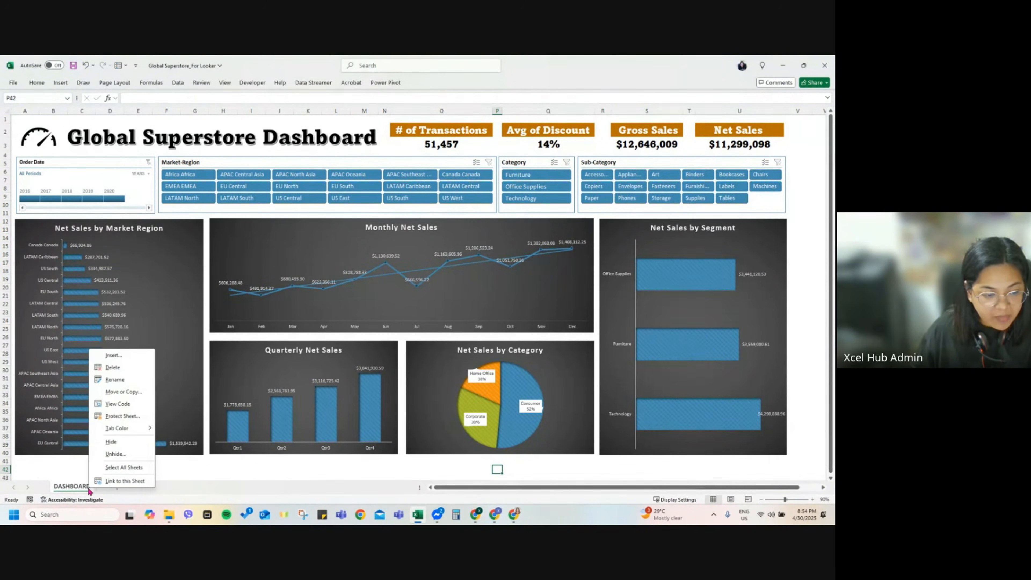
{"action": "left_click", "coordinate": [106, 458]}
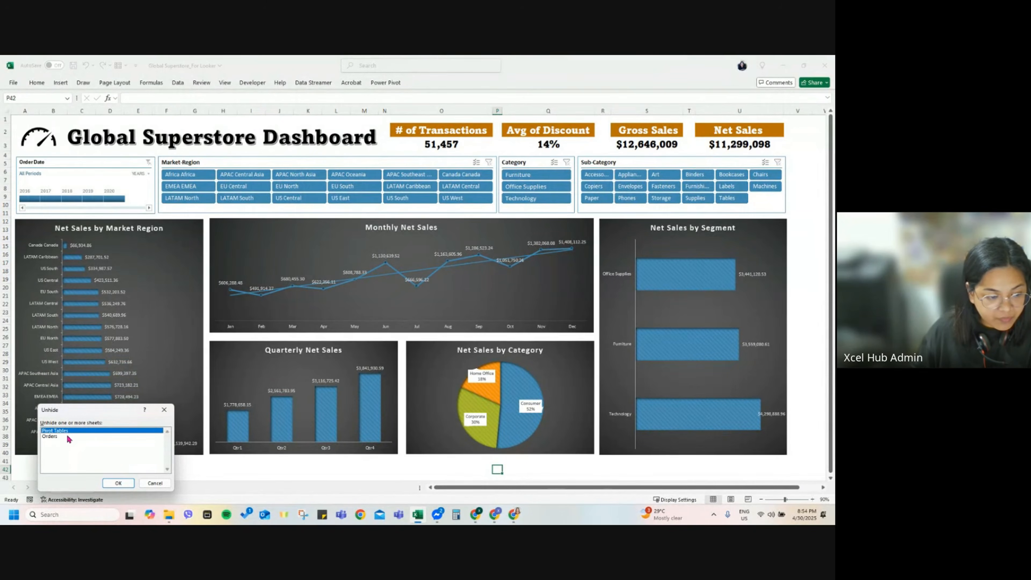
{"action": "double_click", "coordinate": [68, 437]}
{"action": "left_click", "coordinate": [37, 403]}
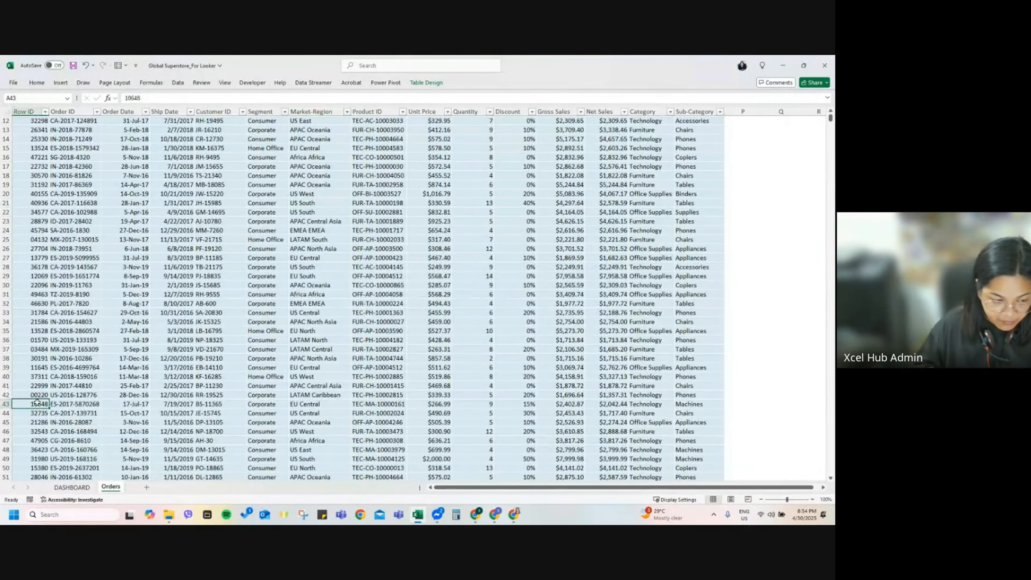
Step: Copy the Orders table's last records, rows 51413 to 51468 above the Total row, into a new blank workbook at A1
{"action": "key", "text": "ctrl+Down"}
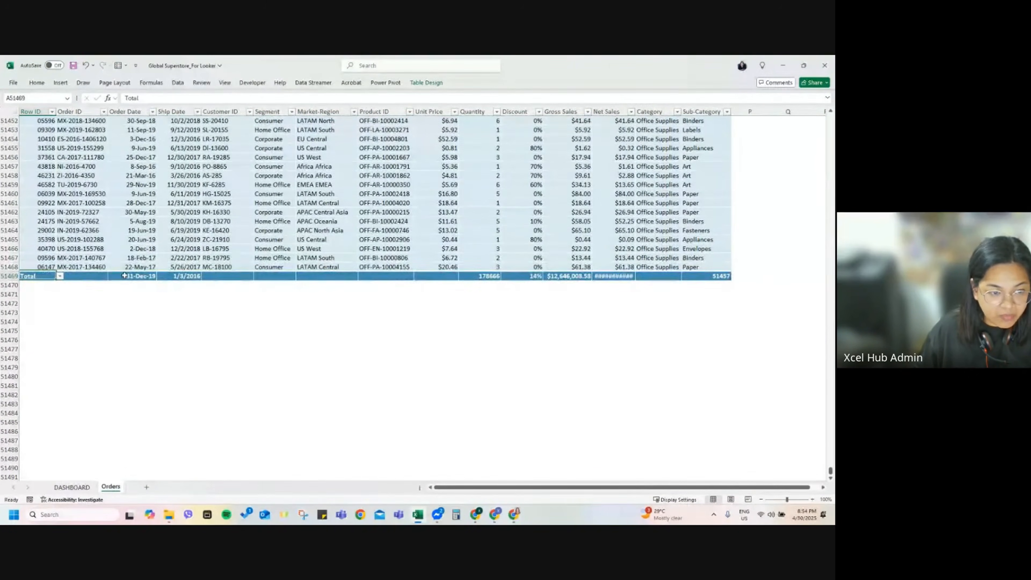
{"action": "left_click_drag", "start_coordinate": [124, 275], "coordinate": [704, 344]}
{"action": "left_click", "coordinate": [38, 277]}
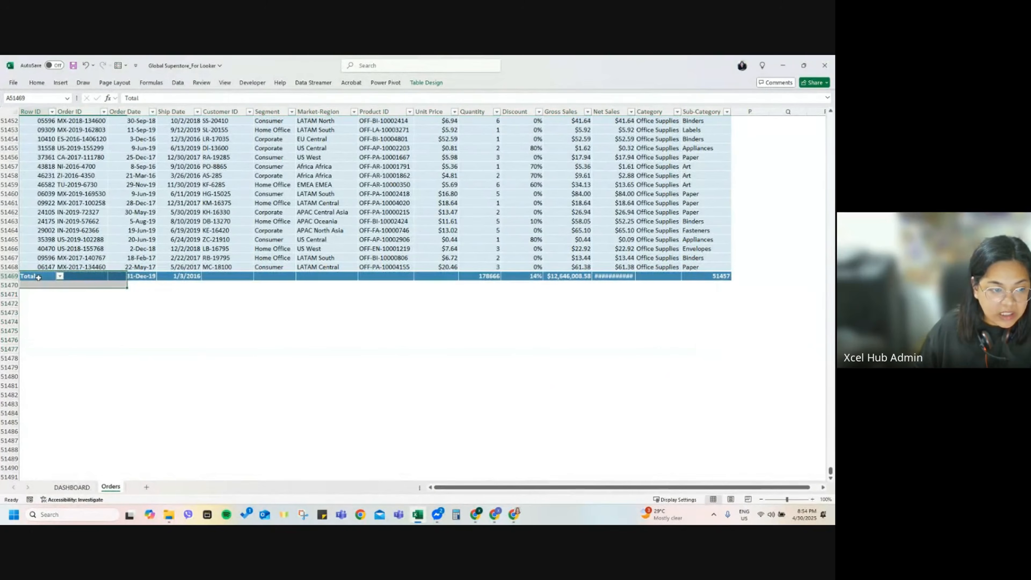
{"action": "scroll", "coordinate": [85, 304], "scroll_direction": "up", "scroll_amount": 7}
{"action": "scroll", "coordinate": [85, 303], "scroll_direction": "up", "scroll_amount": 7}
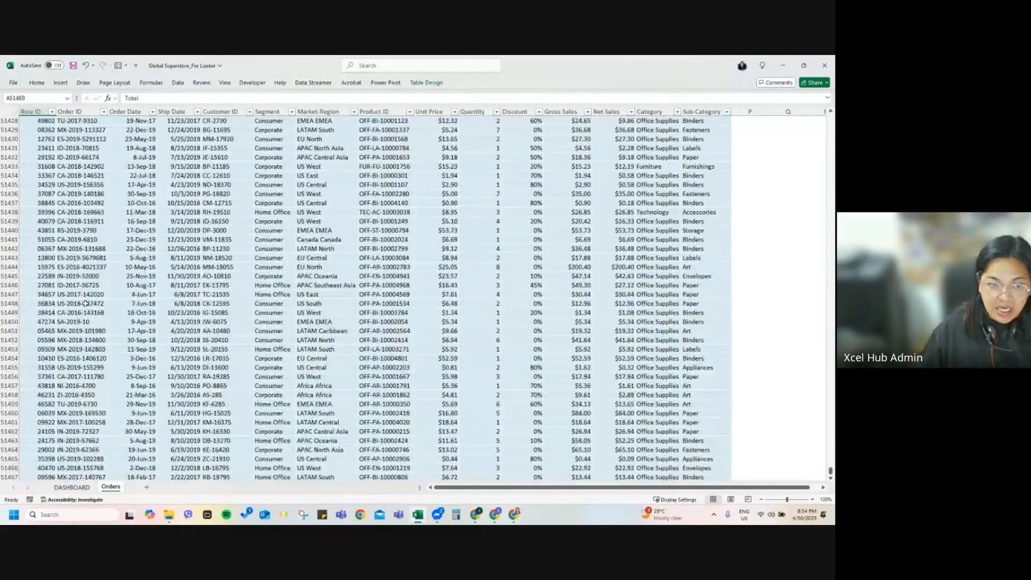
{"action": "left_click_drag", "start_coordinate": [47, 148], "coordinate": [83, 148]}
{"action": "left_click_drag", "start_coordinate": [179, 191], "coordinate": [699, 432]}
{"action": "scroll", "coordinate": [698, 432], "scroll_direction": "down", "scroll_amount": 13}
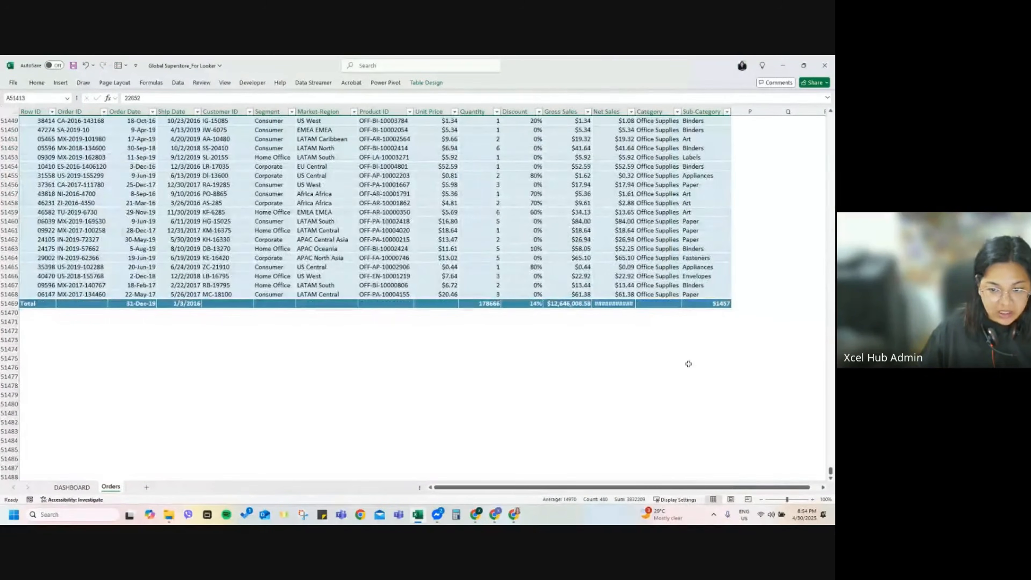
{"action": "key", "text": "ctrl+c"}
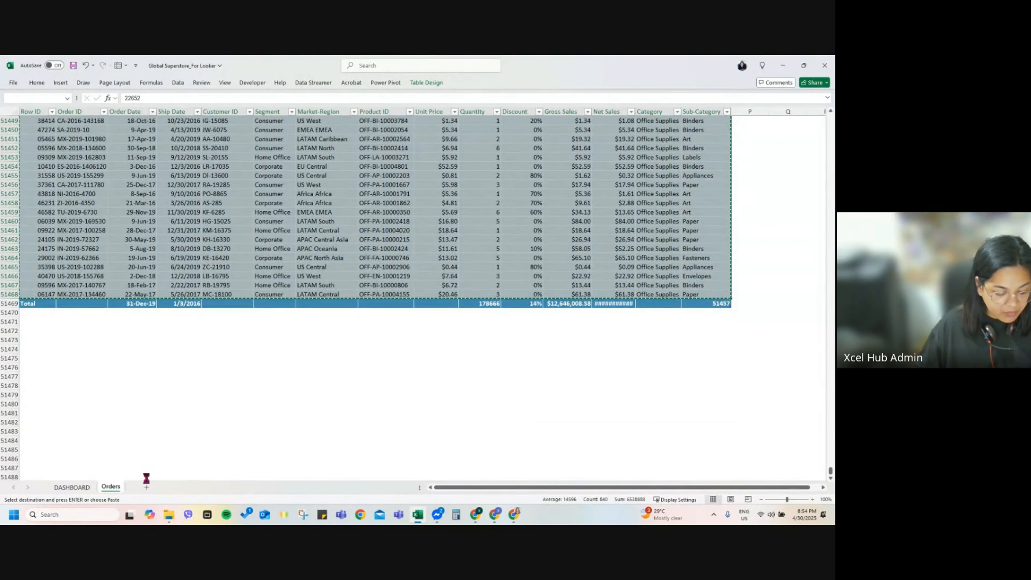
{"action": "key", "text": "ctrl+v"}
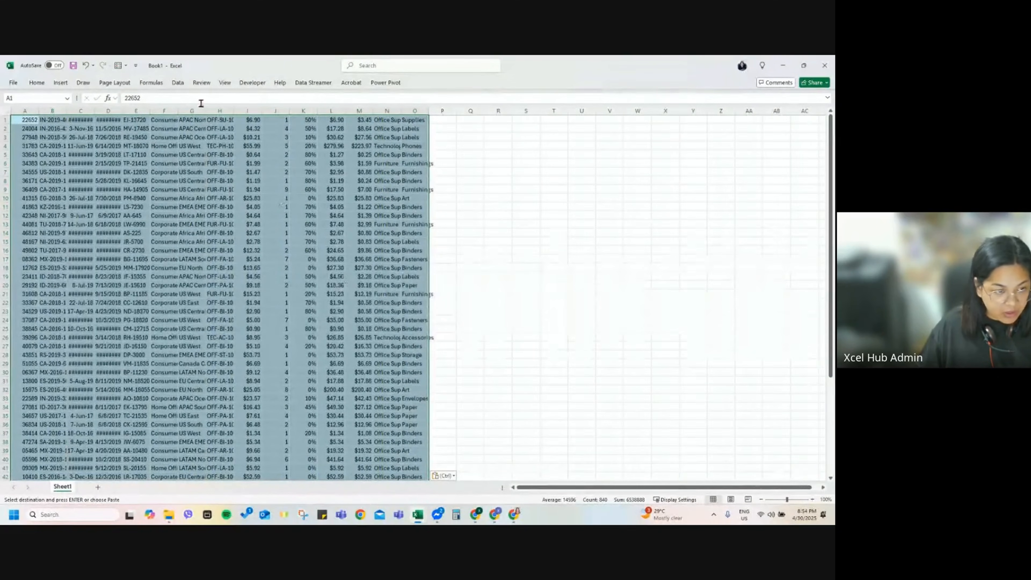
Step: Autofit column C of the new workbook so the order dates fit, and select cell C1
{"action": "left_click", "coordinate": [89, 110]}
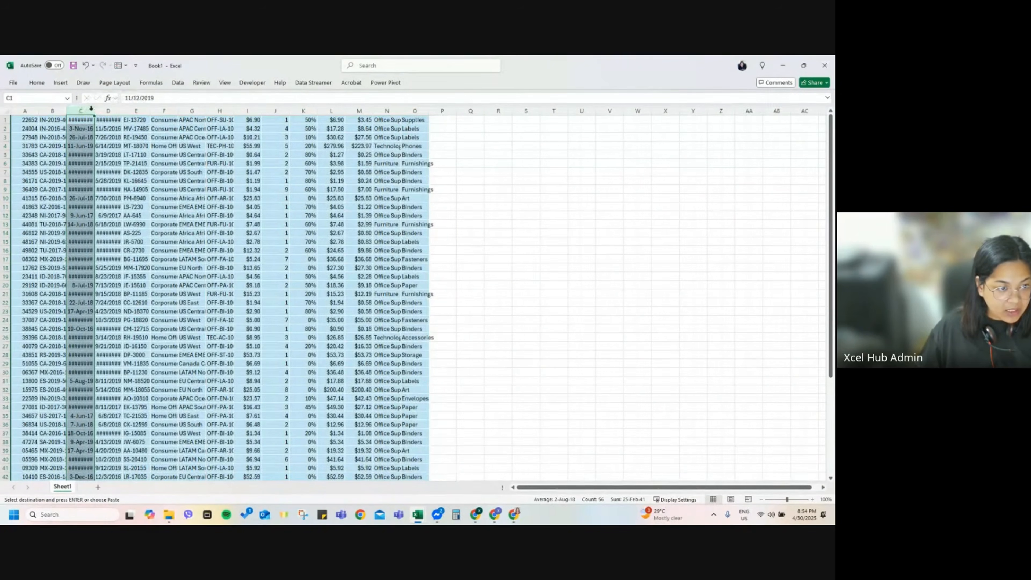
{"action": "double_click", "coordinate": [94, 110]}
{"action": "left_click", "coordinate": [89, 121]}
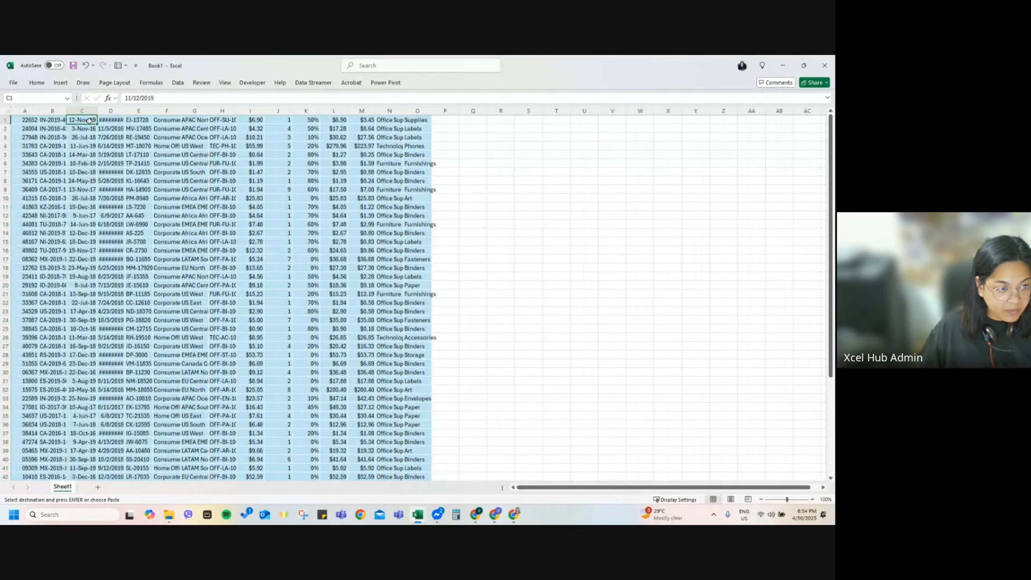
Step: Return to the Orders sheet, set the first Order Date in C12 to 1/1/2021 and fill the date series down the column
{"action": "key", "text": "alt+Tab"}
{"action": "left_click", "coordinate": [72, 488]}
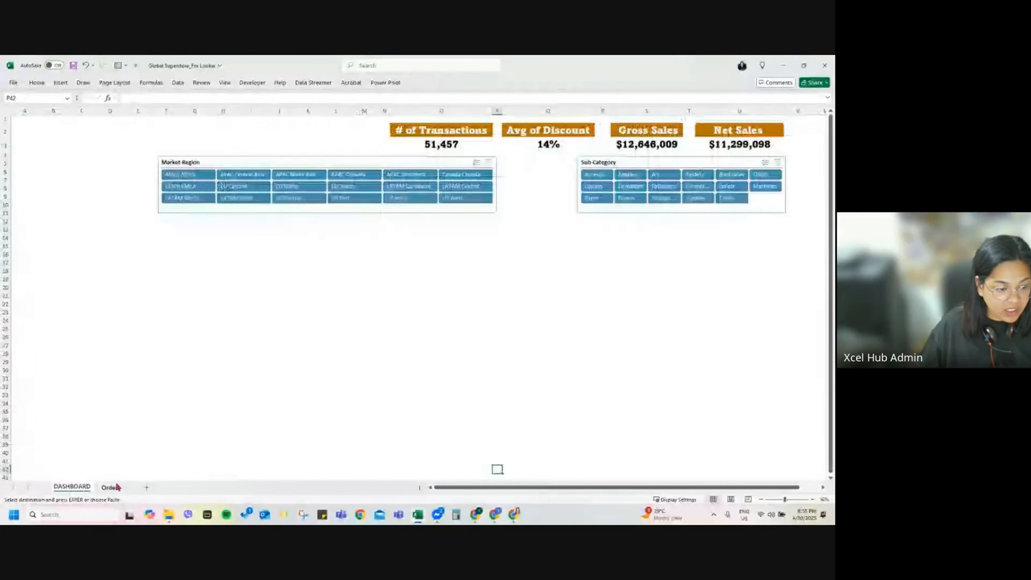
{"action": "left_click", "coordinate": [110, 487]}
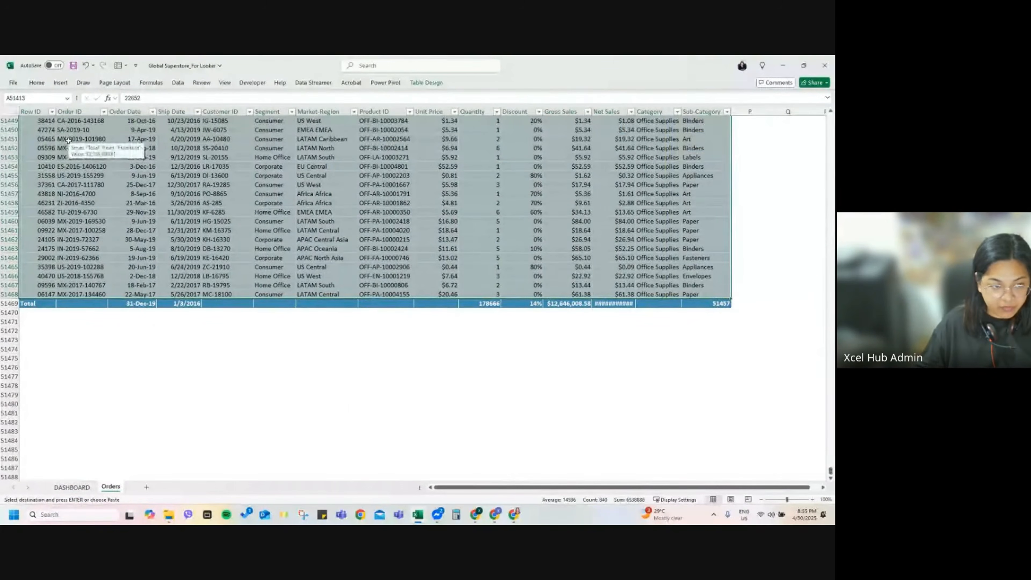
{"action": "key", "text": "ctrl+Home"}
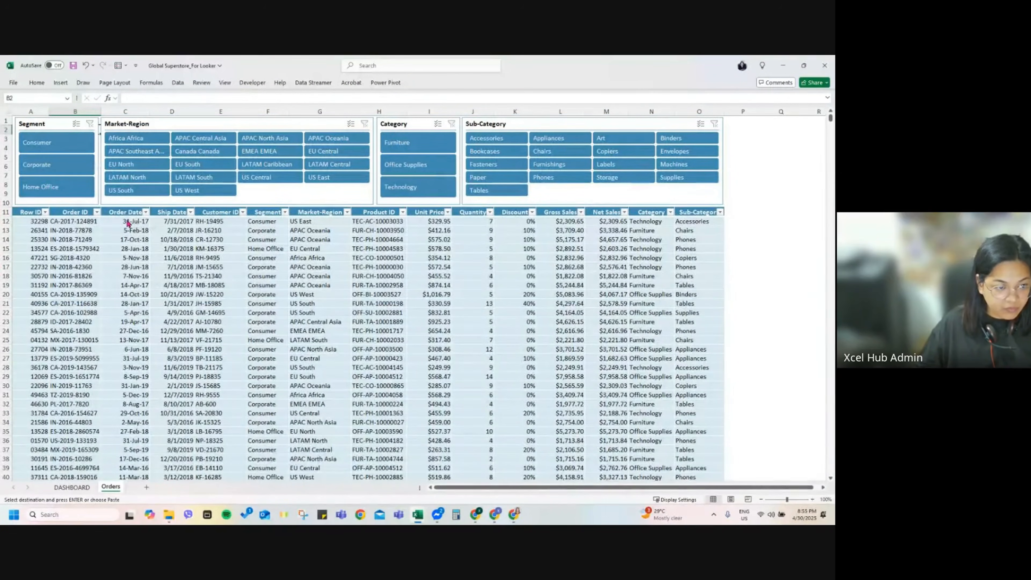
{"action": "left_click", "coordinate": [129, 220]}
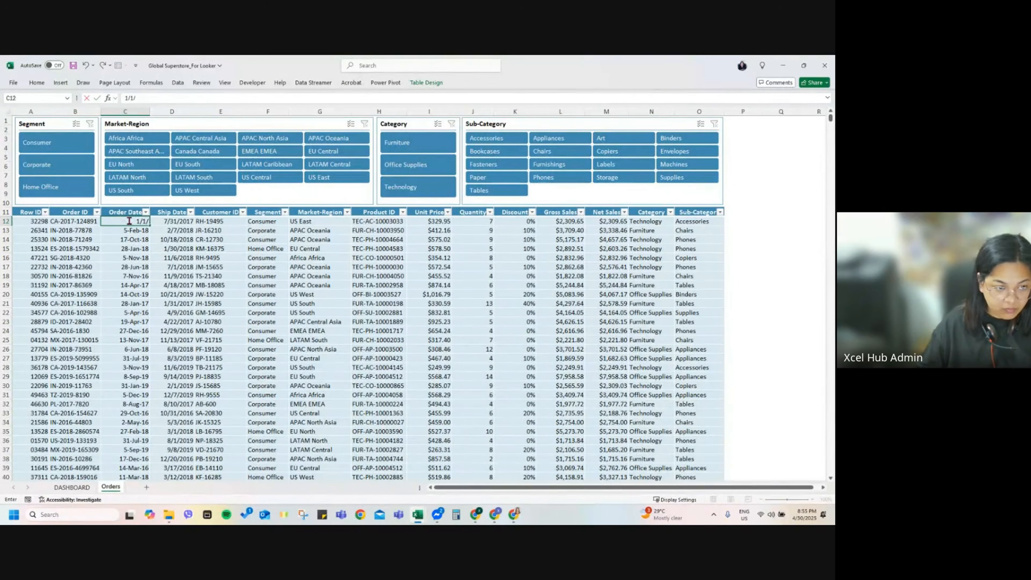
{"action": "key", "text": "ctrl+Return"}
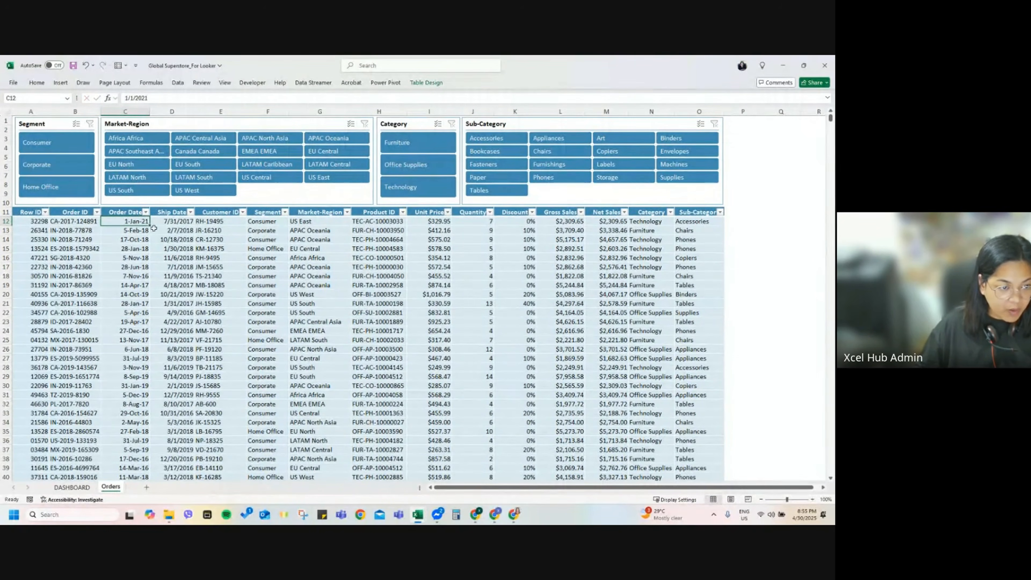
{"action": "double_click", "coordinate": [151, 226]}
{"action": "key", "text": "ctrl+period"}
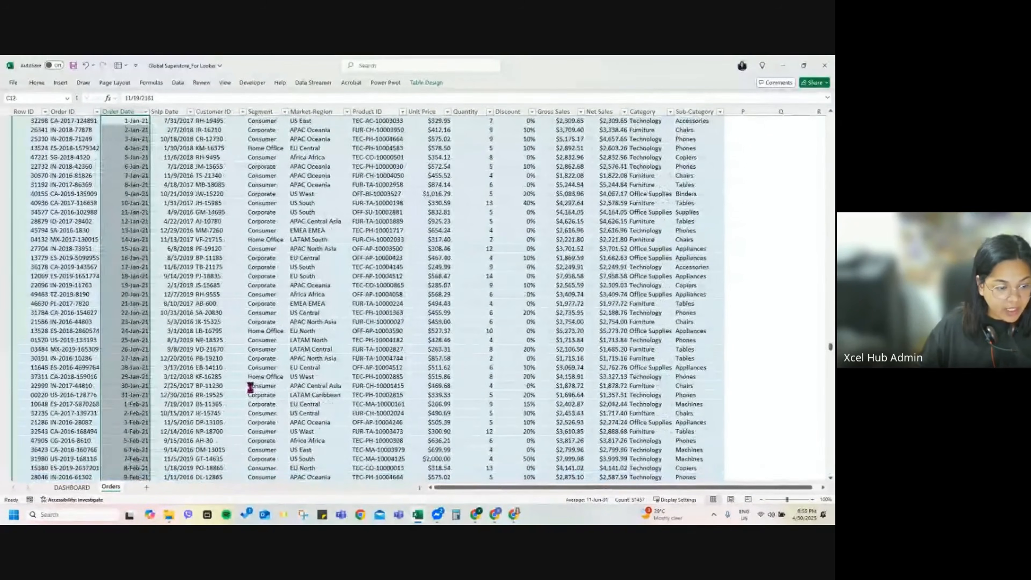
Step: Switch to Book1, set cell C1 to 1/1/2021 and fill the date series down column C's copied records
{"action": "key", "text": "alt+Tab"}
{"action": "type", "text": "1"}
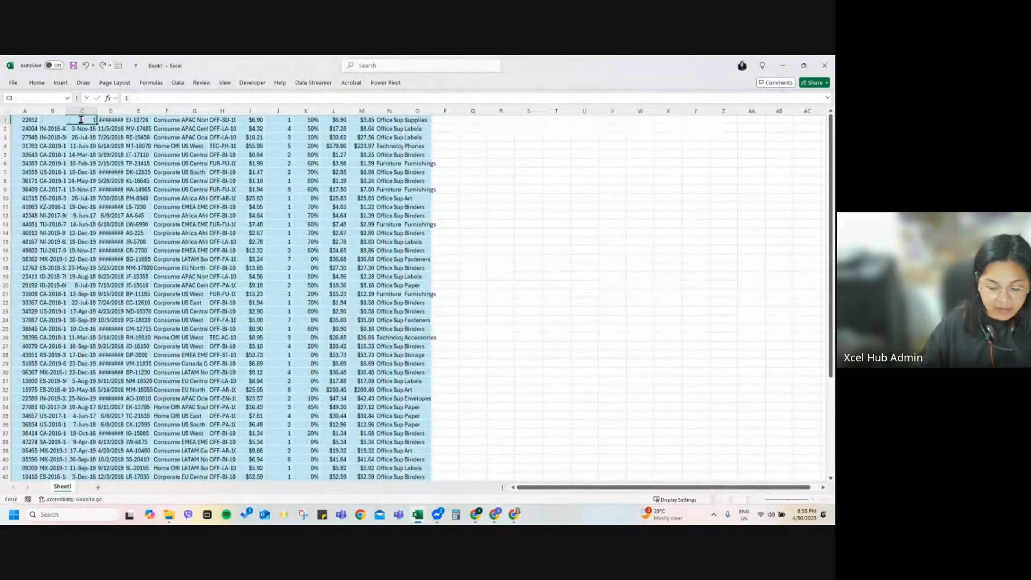
{"action": "type", "text": "/1/2021"}
{"action": "key", "text": "Return"}
{"action": "key", "text": "Up"}
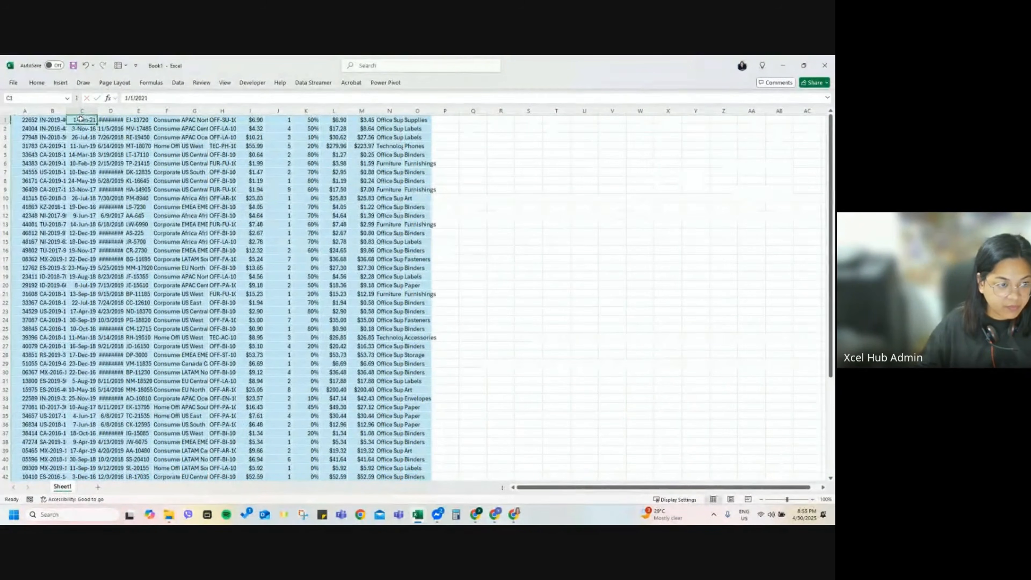
{"action": "double_click", "coordinate": [93, 120]}
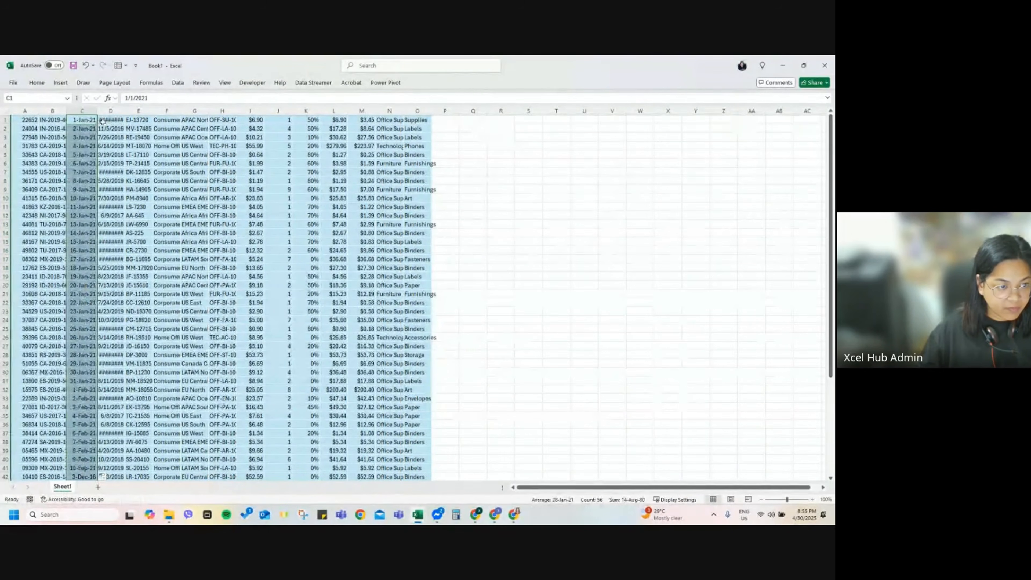
Step: Copy the 2021 order dates of column C into column D, starting at D1, to replace the ship dates
{"action": "key", "text": "ctrl+c"}
{"action": "left_click", "coordinate": [108, 121]}
{"action": "key", "text": "ctrl+v"}
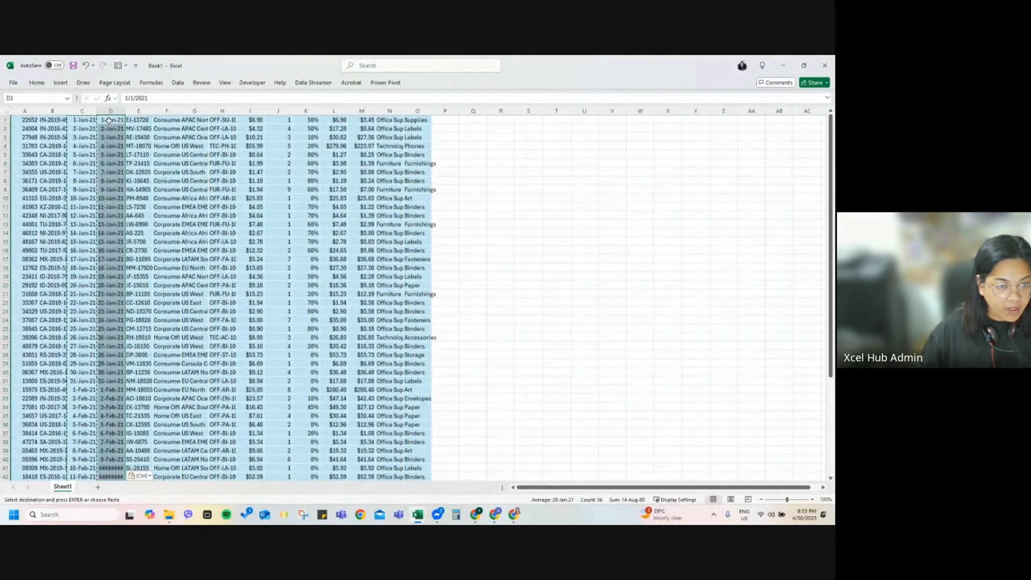
Step: Copy all of Book1's records from A1 onward and go to the Total row at the end of the Orders table
{"action": "left_click", "coordinate": [35, 122]}
{"action": "key", "text": "ctrl+shift+Right"}
{"action": "key", "text": "ctrl+shift+Down"}
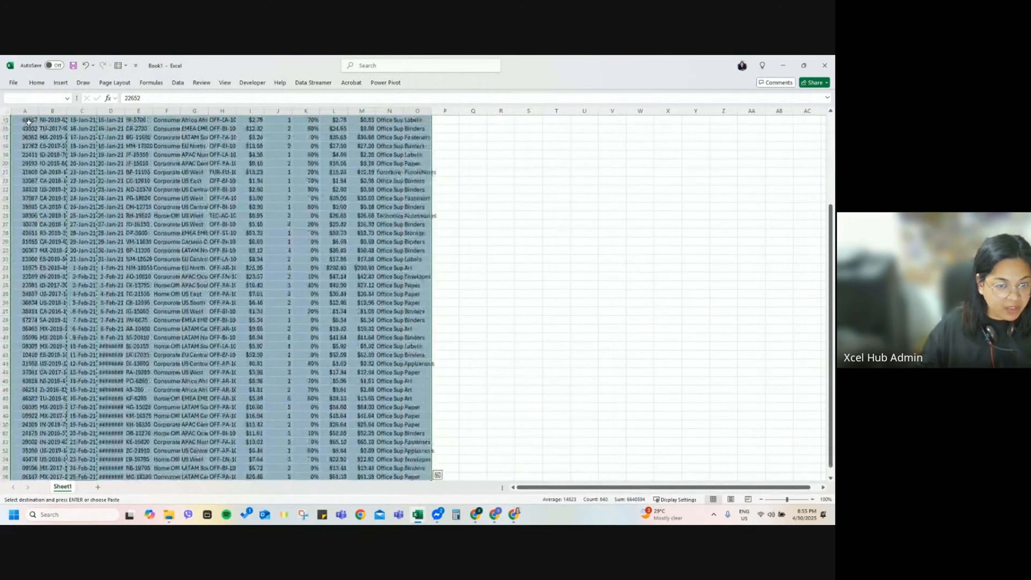
{"action": "key", "text": "ctrl+c"}
{"action": "key", "text": "alt+Tab"}
{"action": "left_click", "coordinate": [50, 366]}
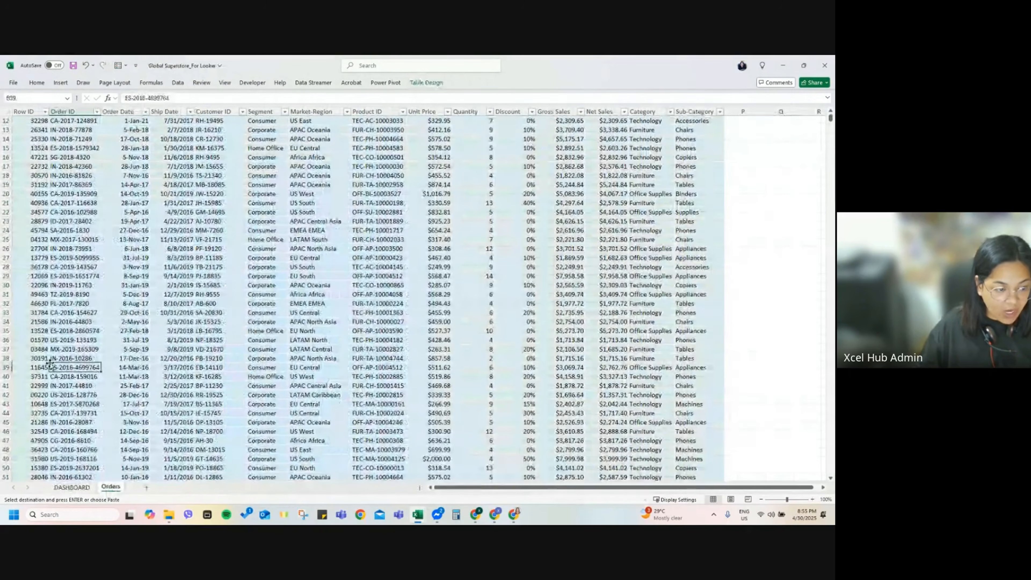
{"action": "left_click", "coordinate": [47, 366]}
{"action": "key", "text": "ctrl+Down"}
{"action": "scroll", "coordinate": [48, 364], "scroll_direction": "down", "scroll_amount": 5}
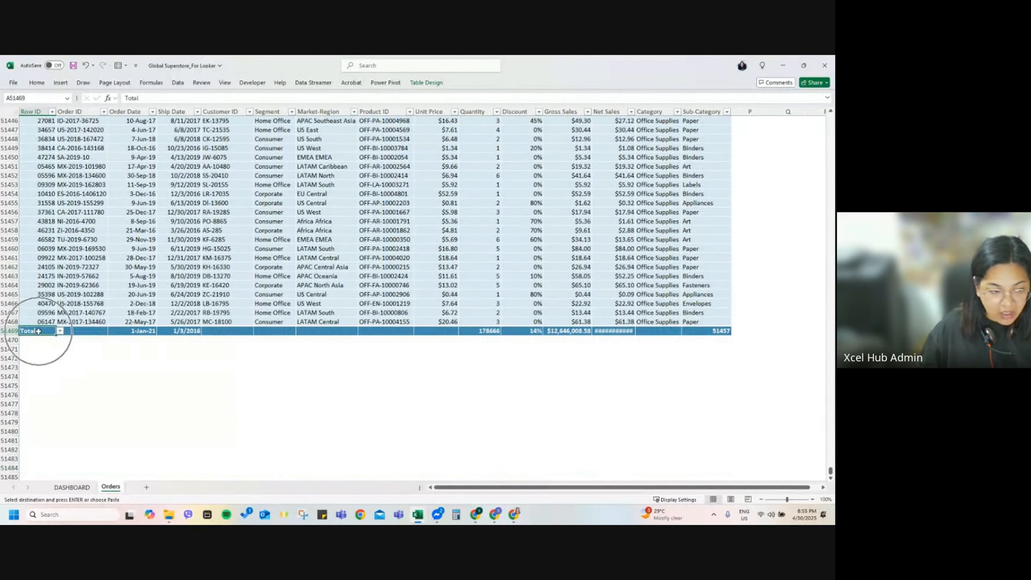
Step: Turn off the Orders table's Total Row and try a test entry, asdsada, in A51469 directly below the last record
{"action": "left_click", "coordinate": [385, 167]}
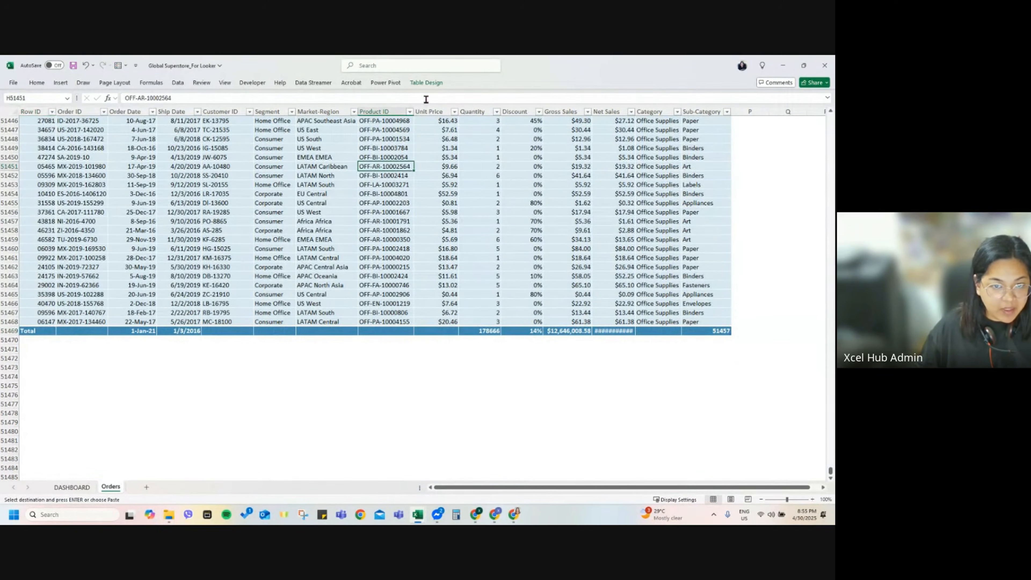
{"action": "left_click", "coordinate": [425, 83]}
{"action": "left_click", "coordinate": [286, 108]}
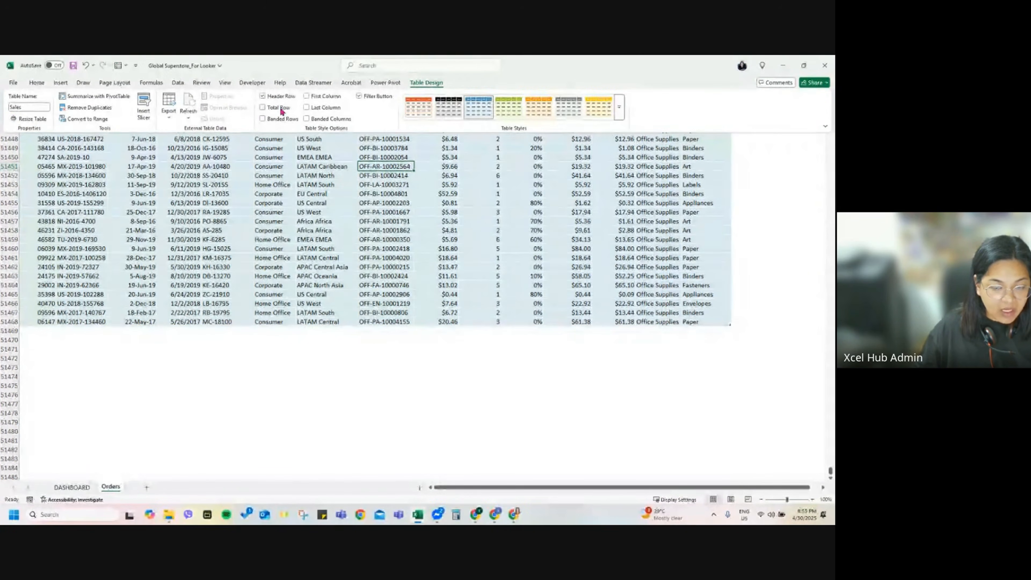
{"action": "left_click", "coordinate": [78, 361]}
{"action": "left_click", "coordinate": [41, 331]}
{"action": "type", "text": "asdsada"}
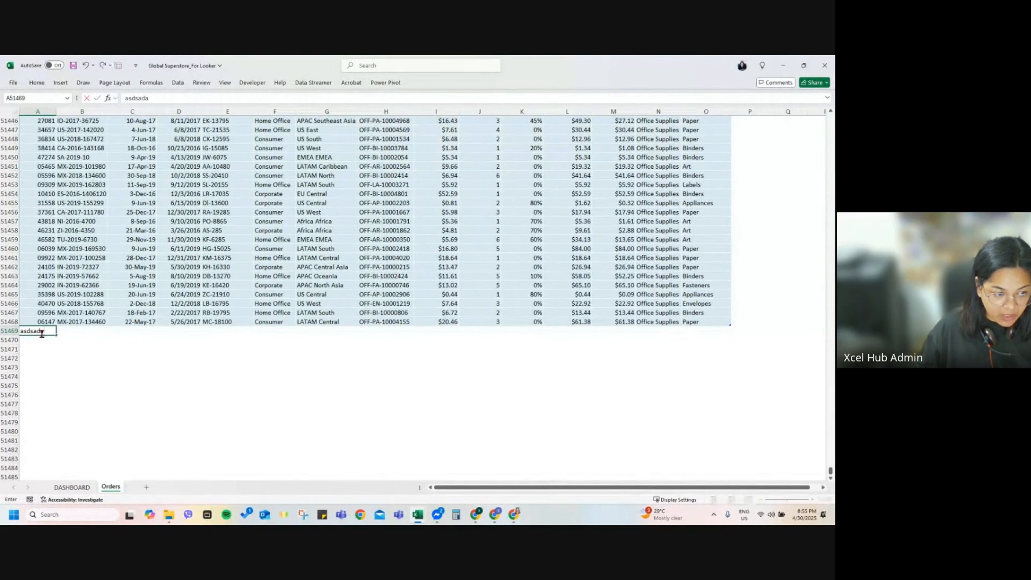
{"action": "key", "text": "Escape"}
Step: Turn the Orders table's Total Row back on
{"action": "left_click", "coordinate": [274, 175]}
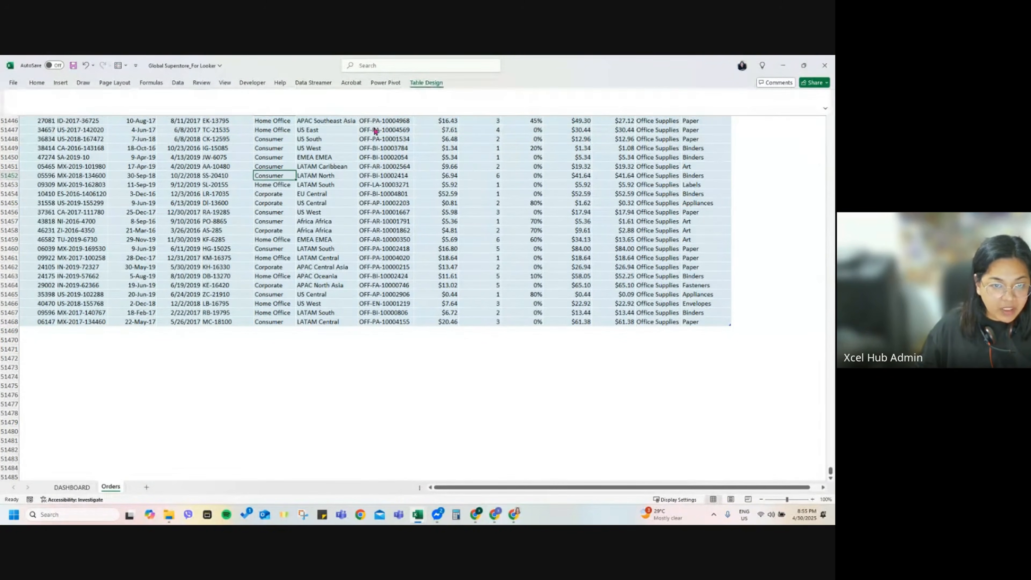
{"action": "left_click", "coordinate": [426, 83]}
{"action": "left_click", "coordinate": [284, 110]}
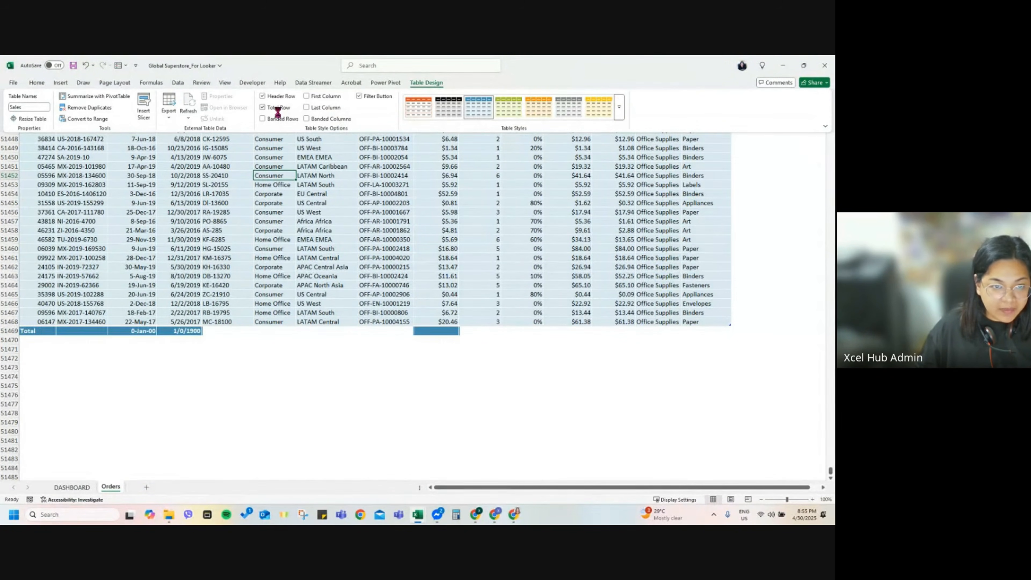
Step: Copy Book1's 2021 records again and paste them into the Orders table at A51469, above the Total row
{"action": "left_click", "coordinate": [42, 331]}
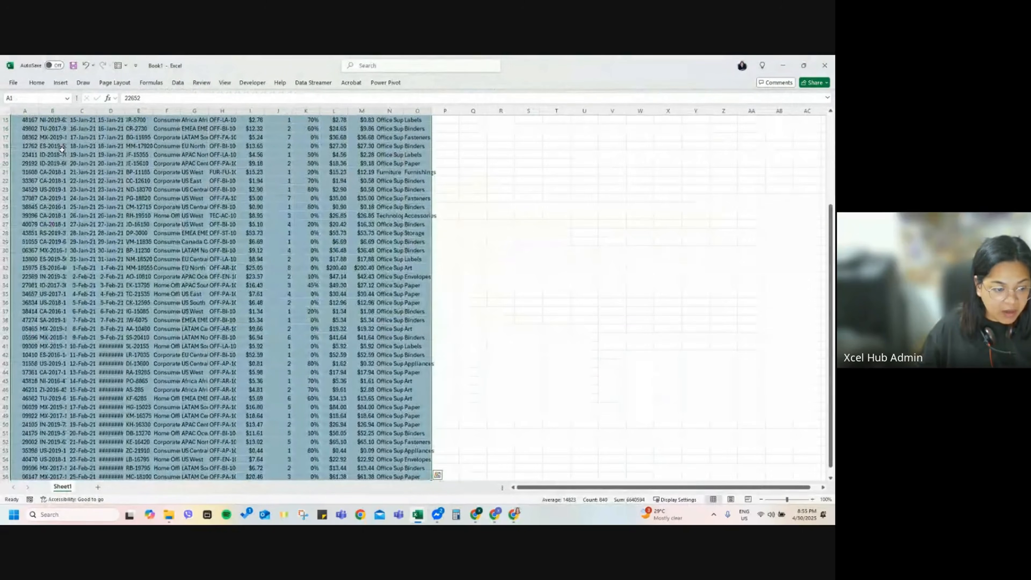
{"action": "scroll", "coordinate": [62, 149], "scroll_direction": "up", "scroll_amount": 5}
{"action": "key", "text": "ctrl+c"}
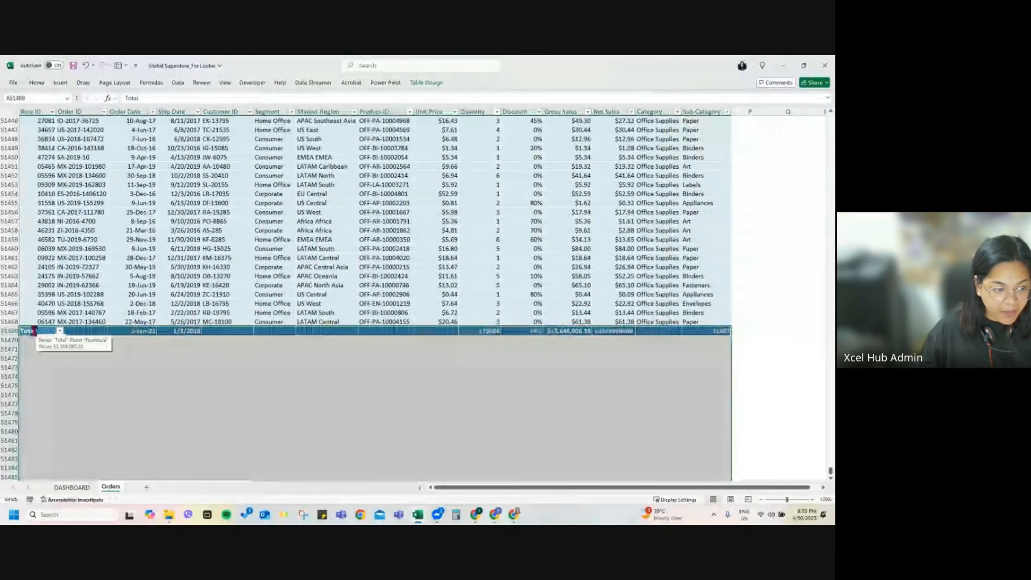
{"action": "key", "text": "ctrl+v"}
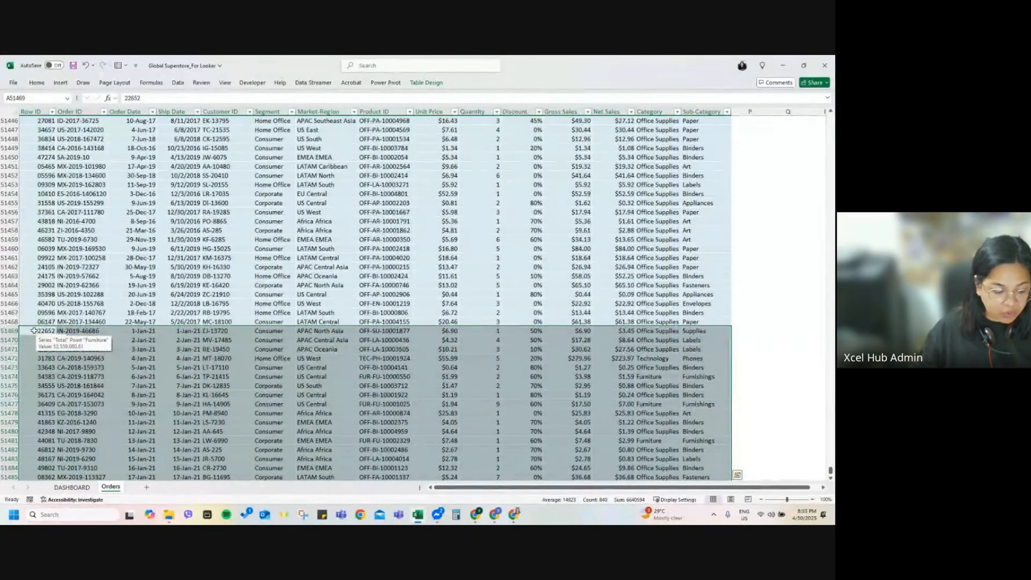
{"action": "key", "text": "ctrl+period"}
{"action": "key", "text": "ctrl+period"}
{"action": "scroll", "coordinate": [531, 408], "scroll_direction": "down", "scroll_amount": 5}
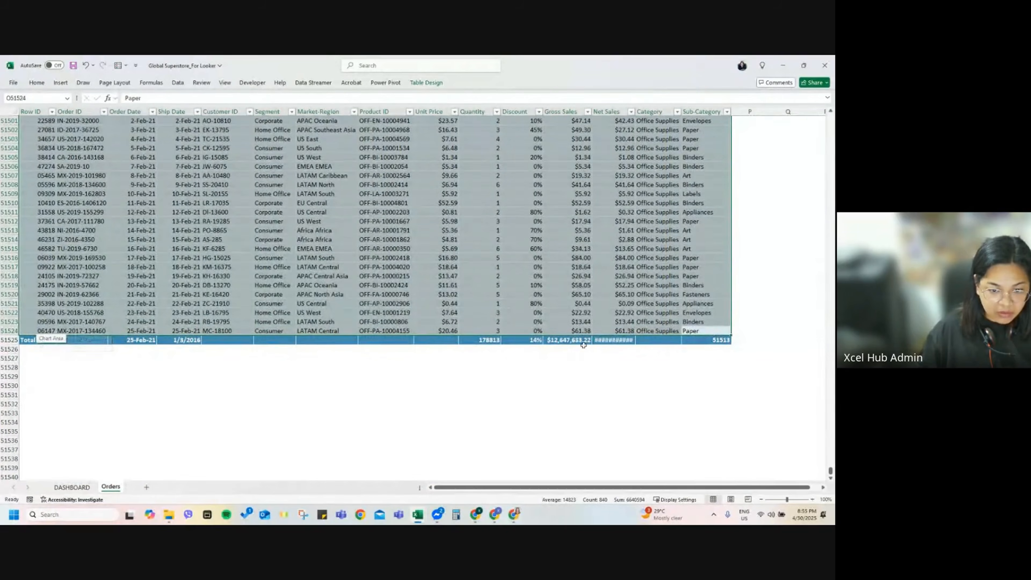
Step: Hide the Orders sheet and refresh all of the workbook's data so the dashboard includes the added records
{"action": "right_click", "coordinate": [108, 490]}
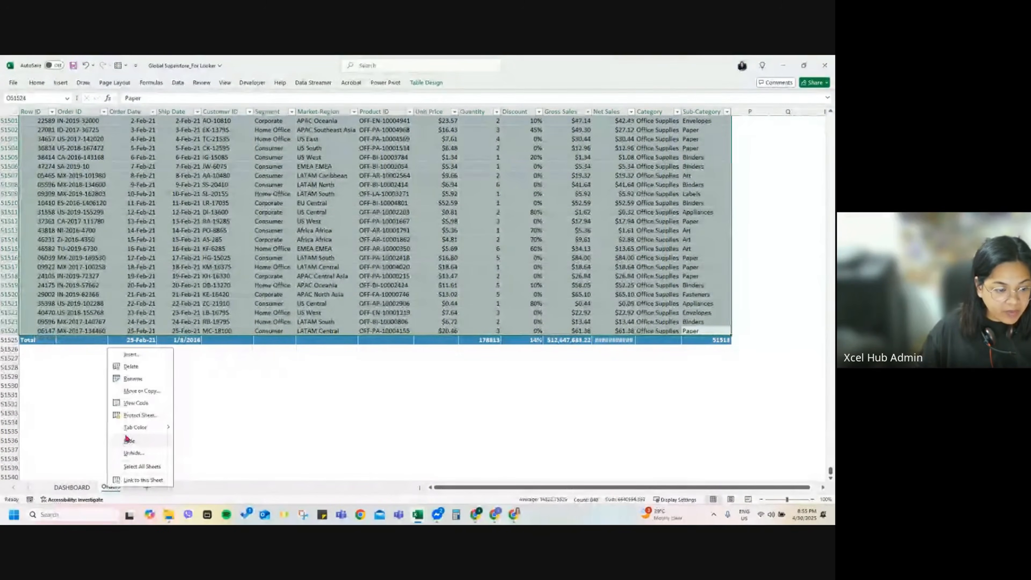
{"action": "left_click", "coordinate": [126, 445]}
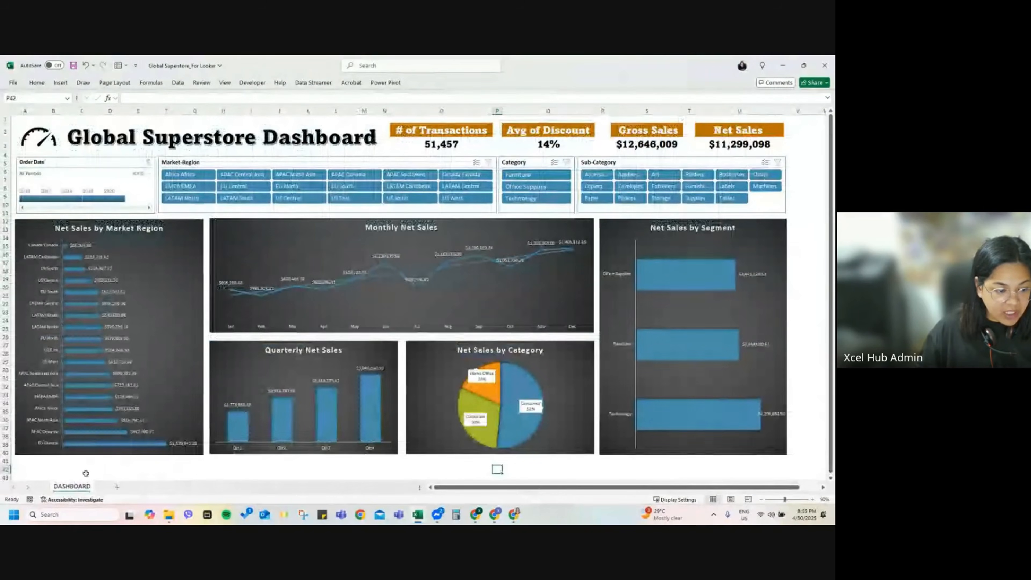
{"action": "left_click", "coordinate": [177, 82]}
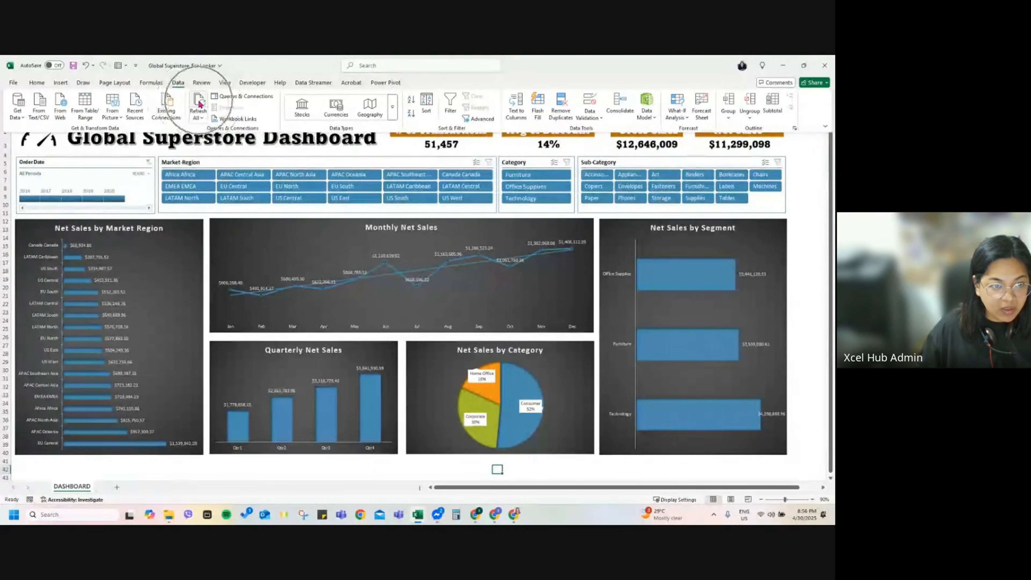
{"action": "left_click", "coordinate": [199, 104]}
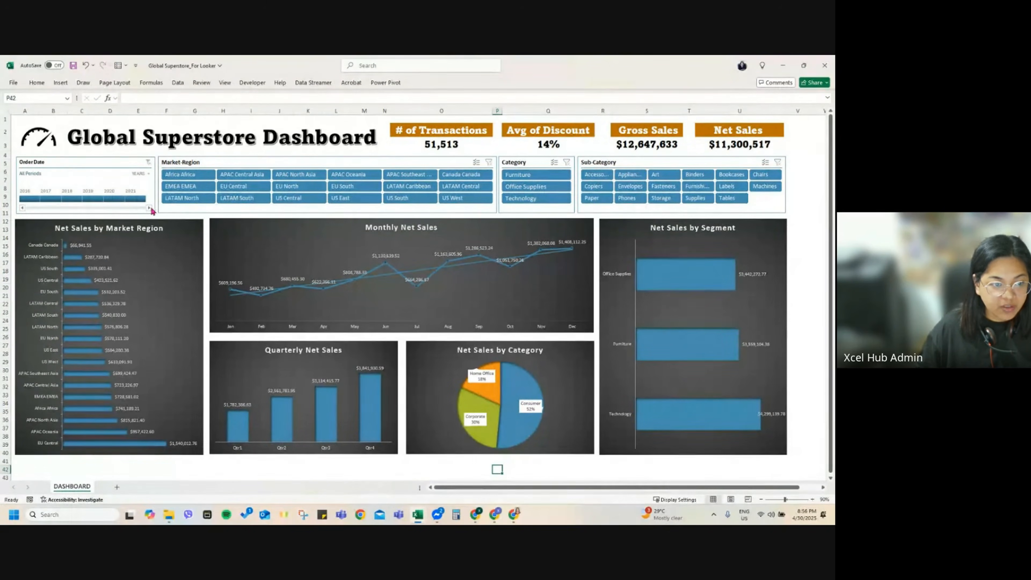
Step: Check the dashboard for 2021 with the Order Date timeline, clear the filter to all periods, and select cell B42
{"action": "left_click", "coordinate": [135, 204]}
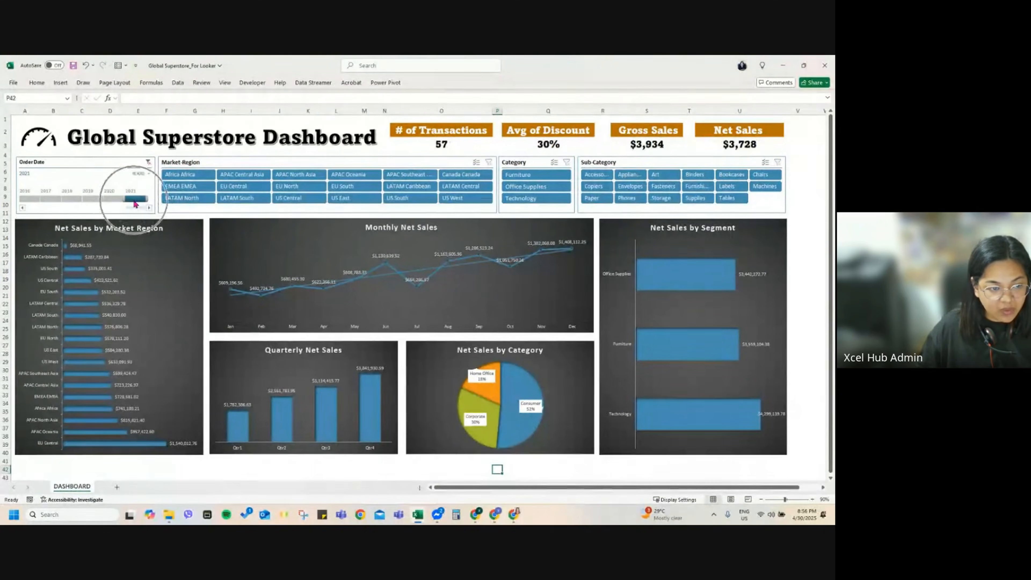
{"action": "left_click", "coordinate": [150, 163]}
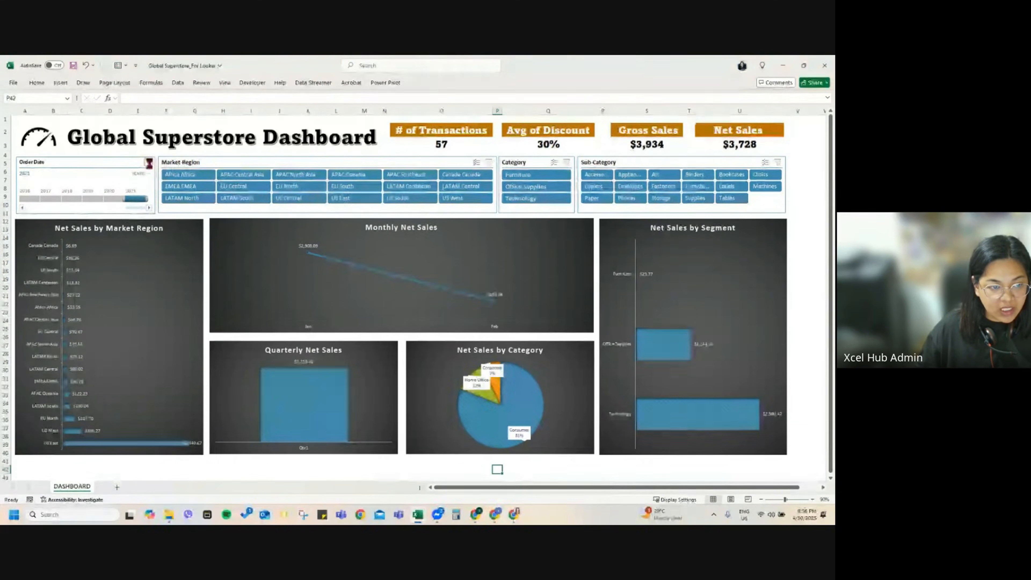
{"action": "left_click", "coordinate": [136, 200]}
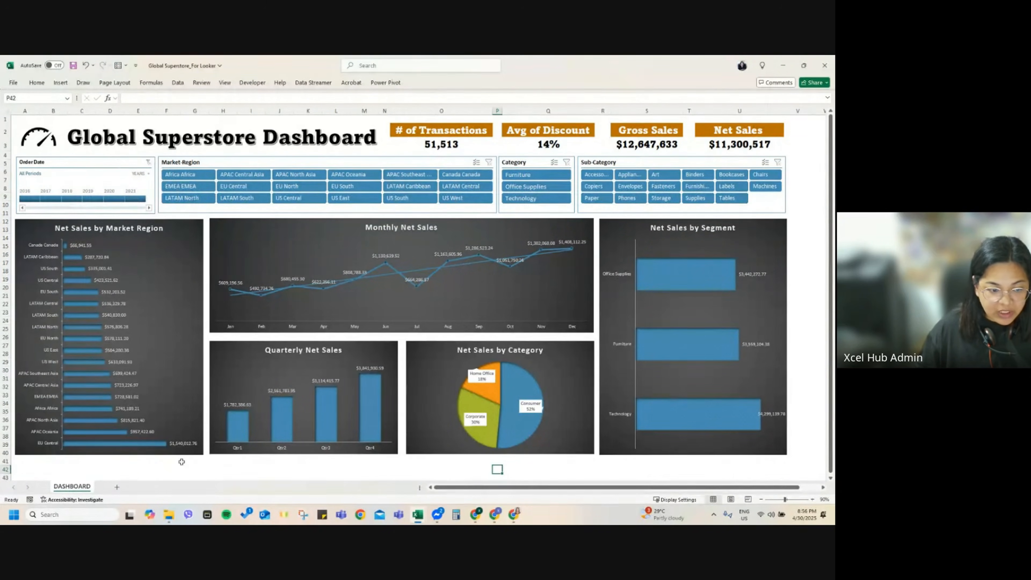
{"action": "left_click", "coordinate": [50, 469]}
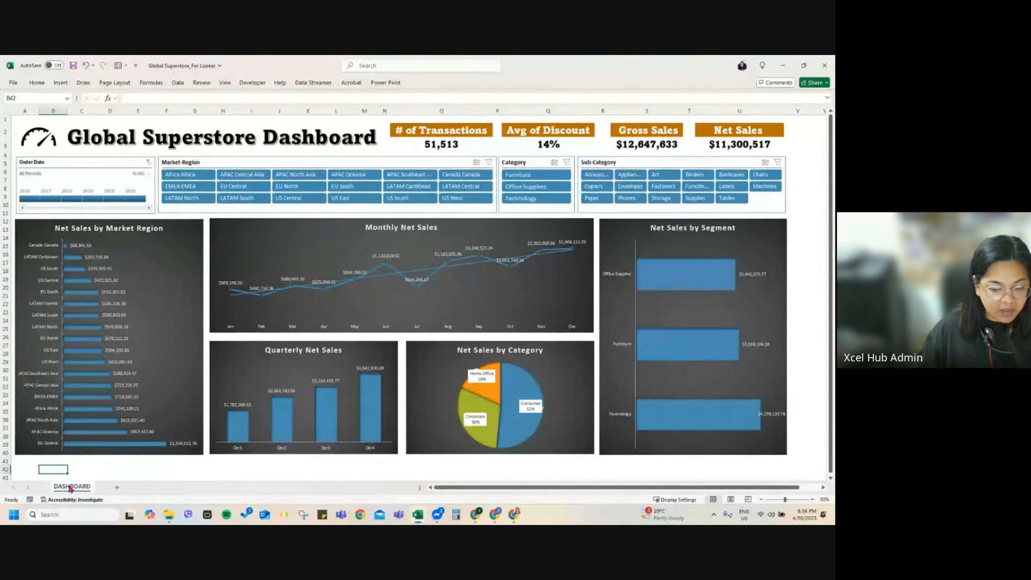